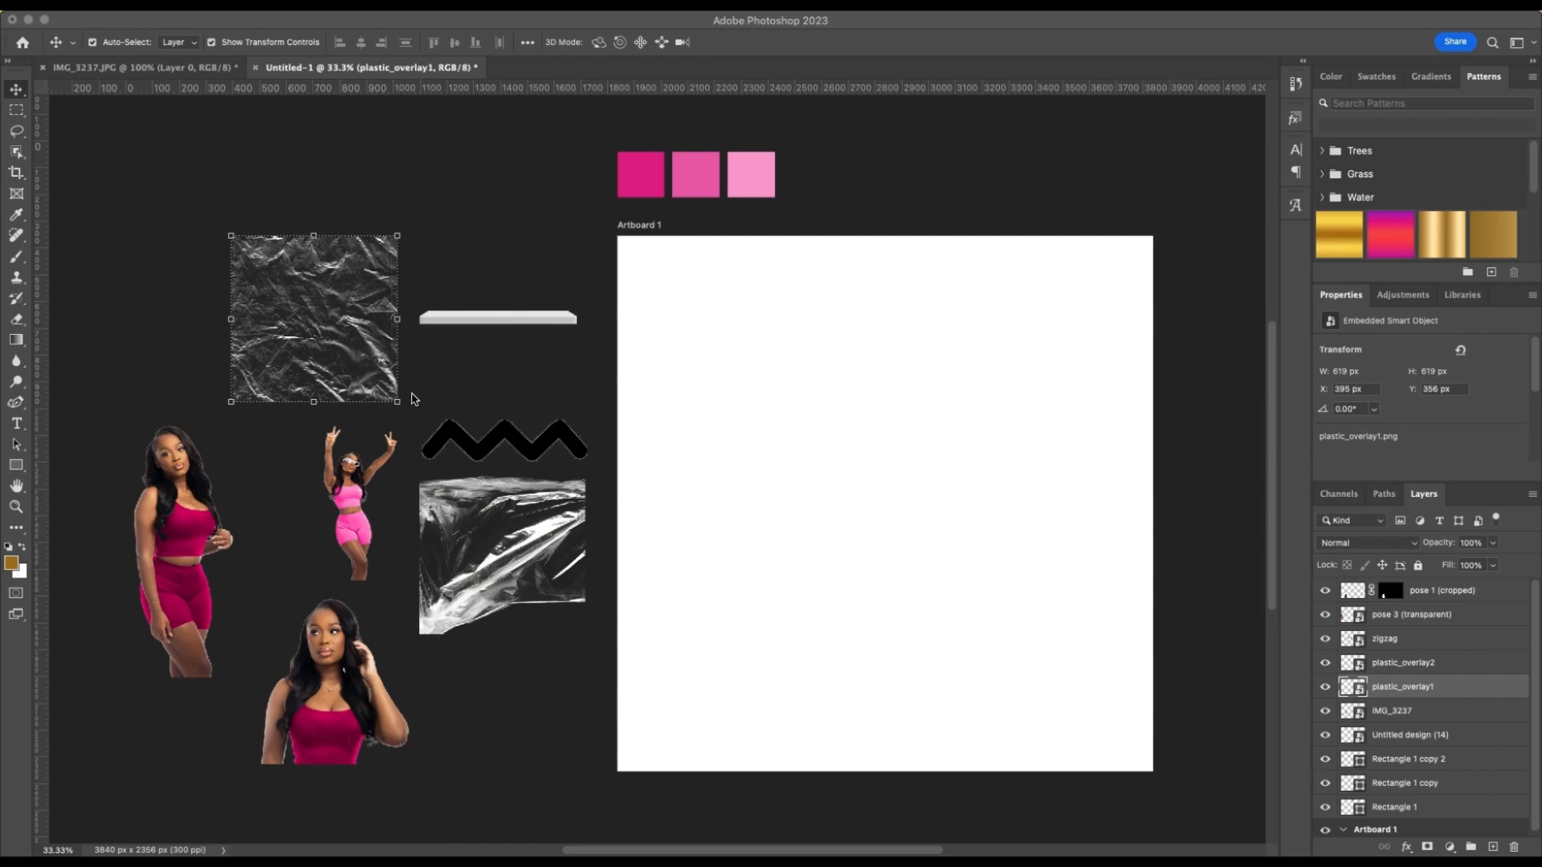
Draw a rectangle covering the whole of Artboard 1, about 2000 by 2004 px
click(511, 379)
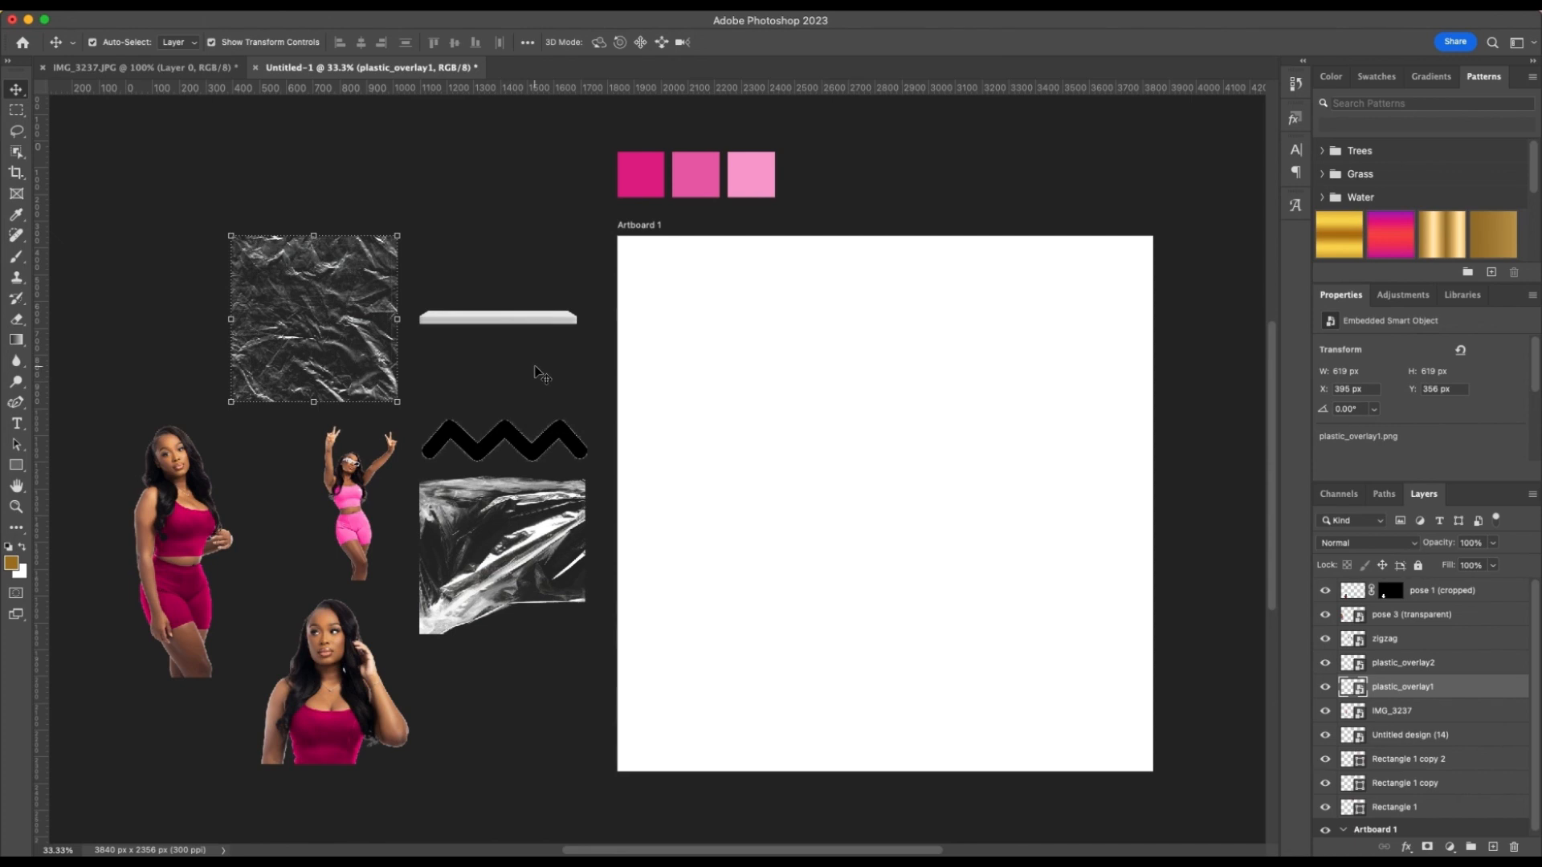
click(535, 372)
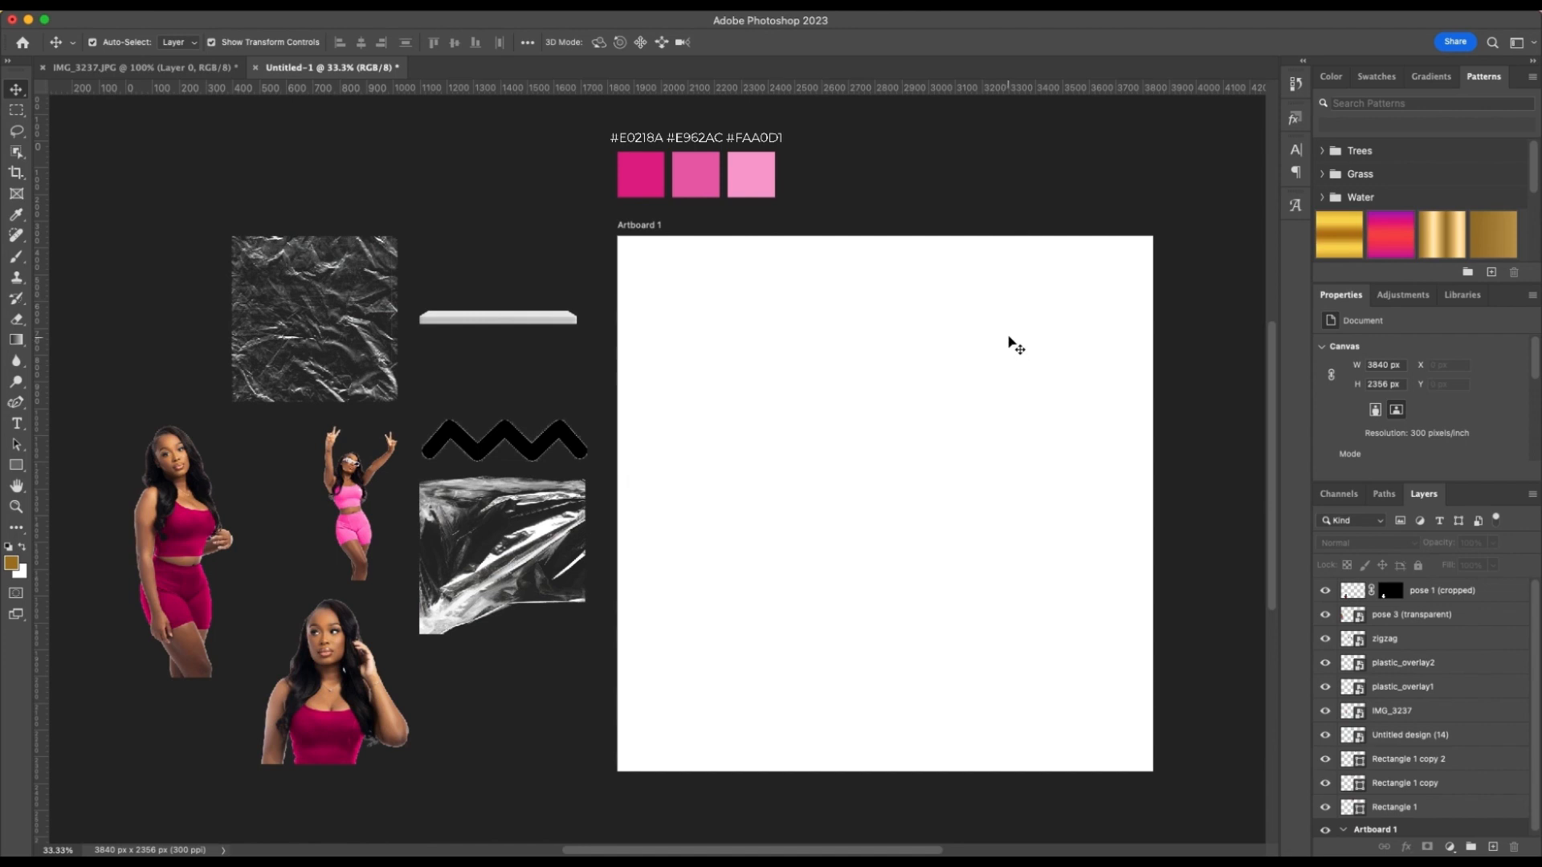
click(16, 465)
drag(626, 239, 1153, 772)
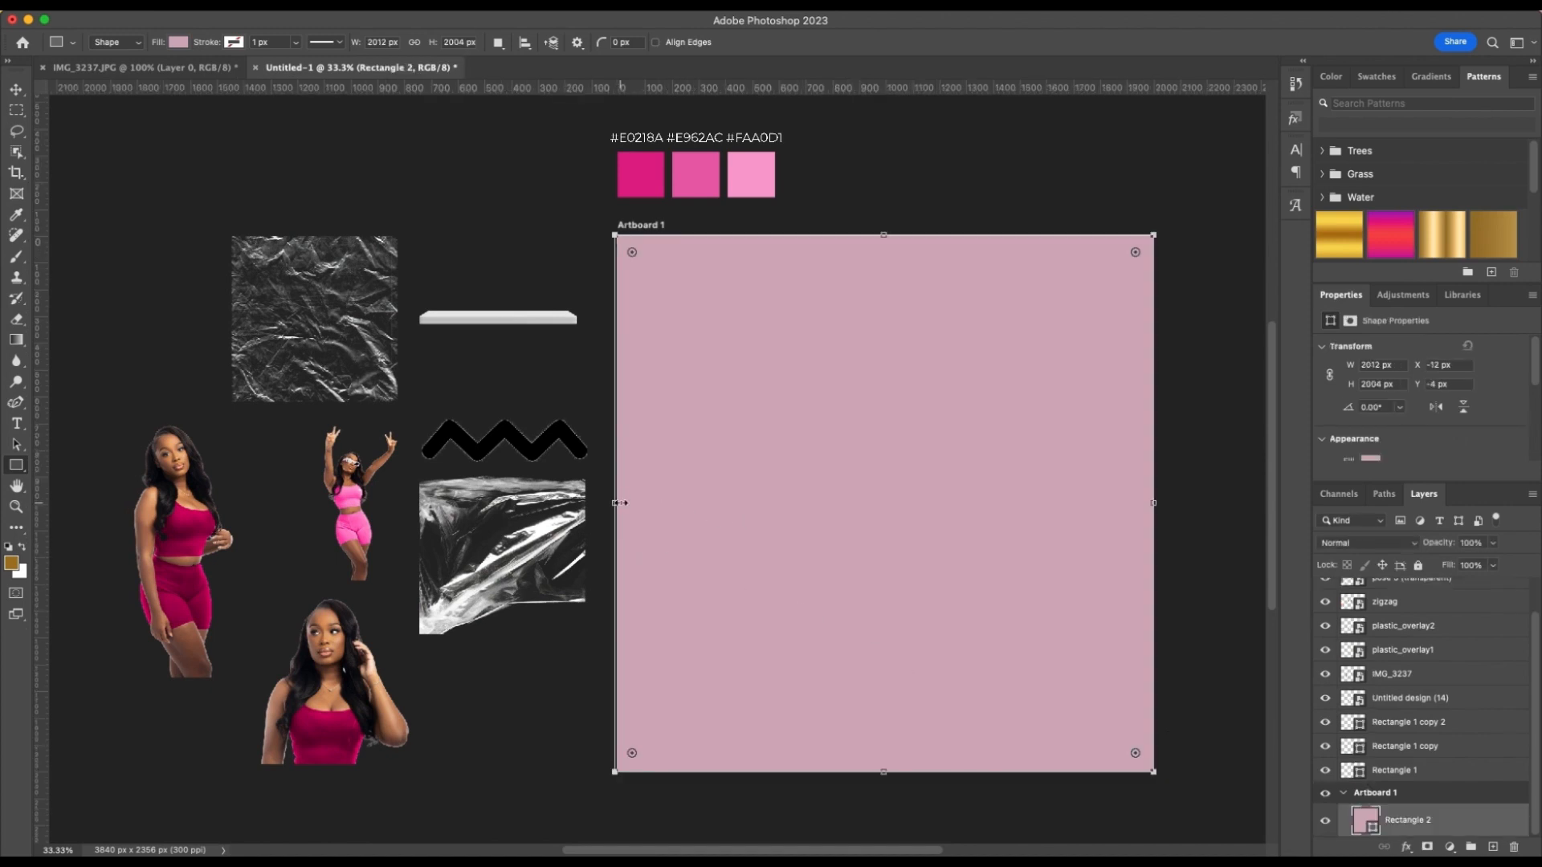
drag(620, 504, 623, 503)
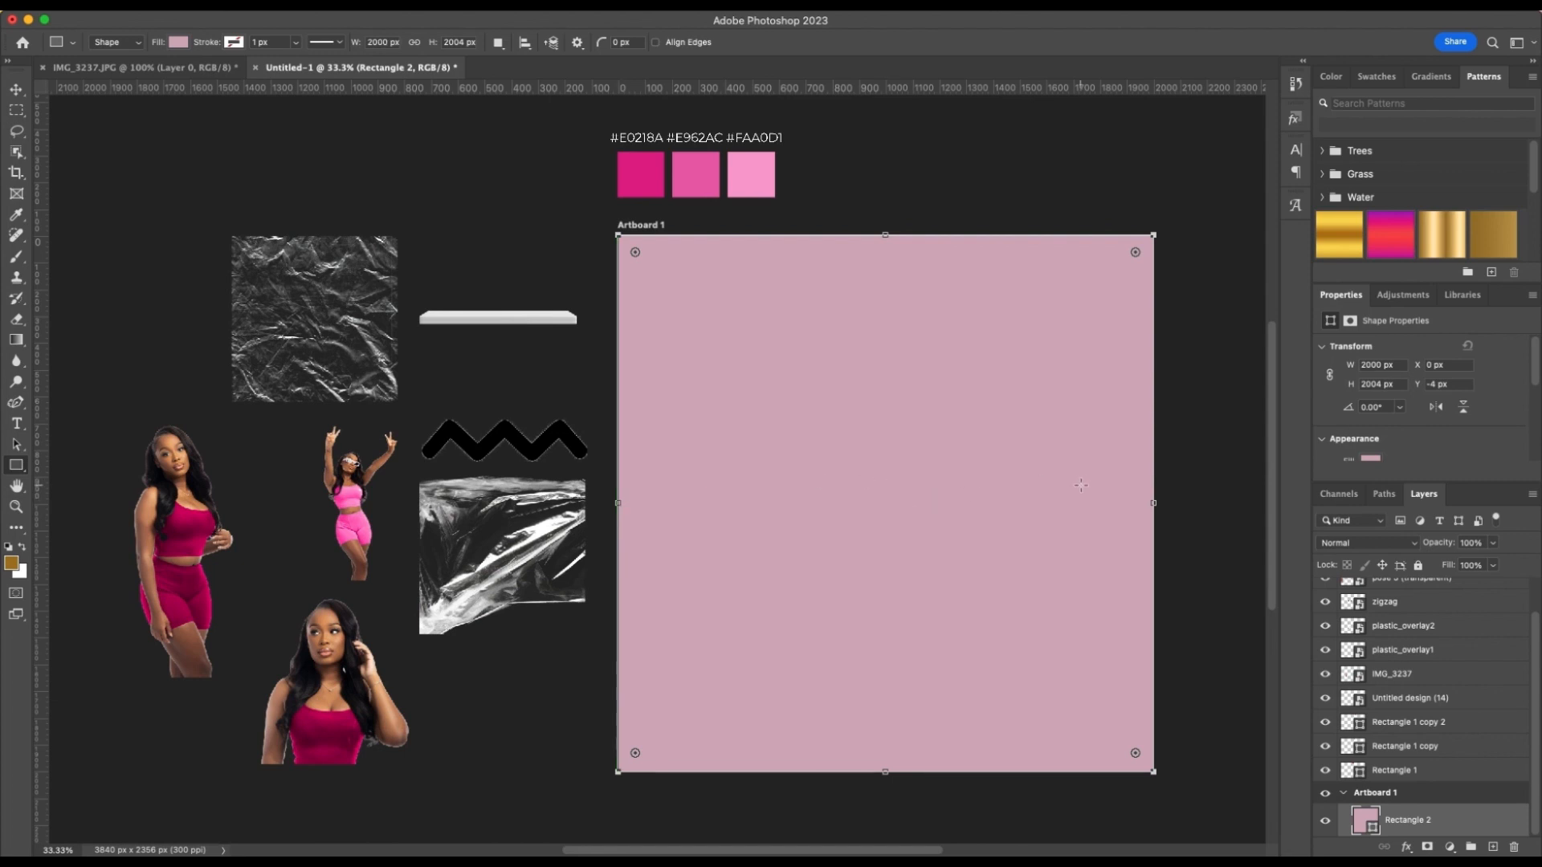
key(v)
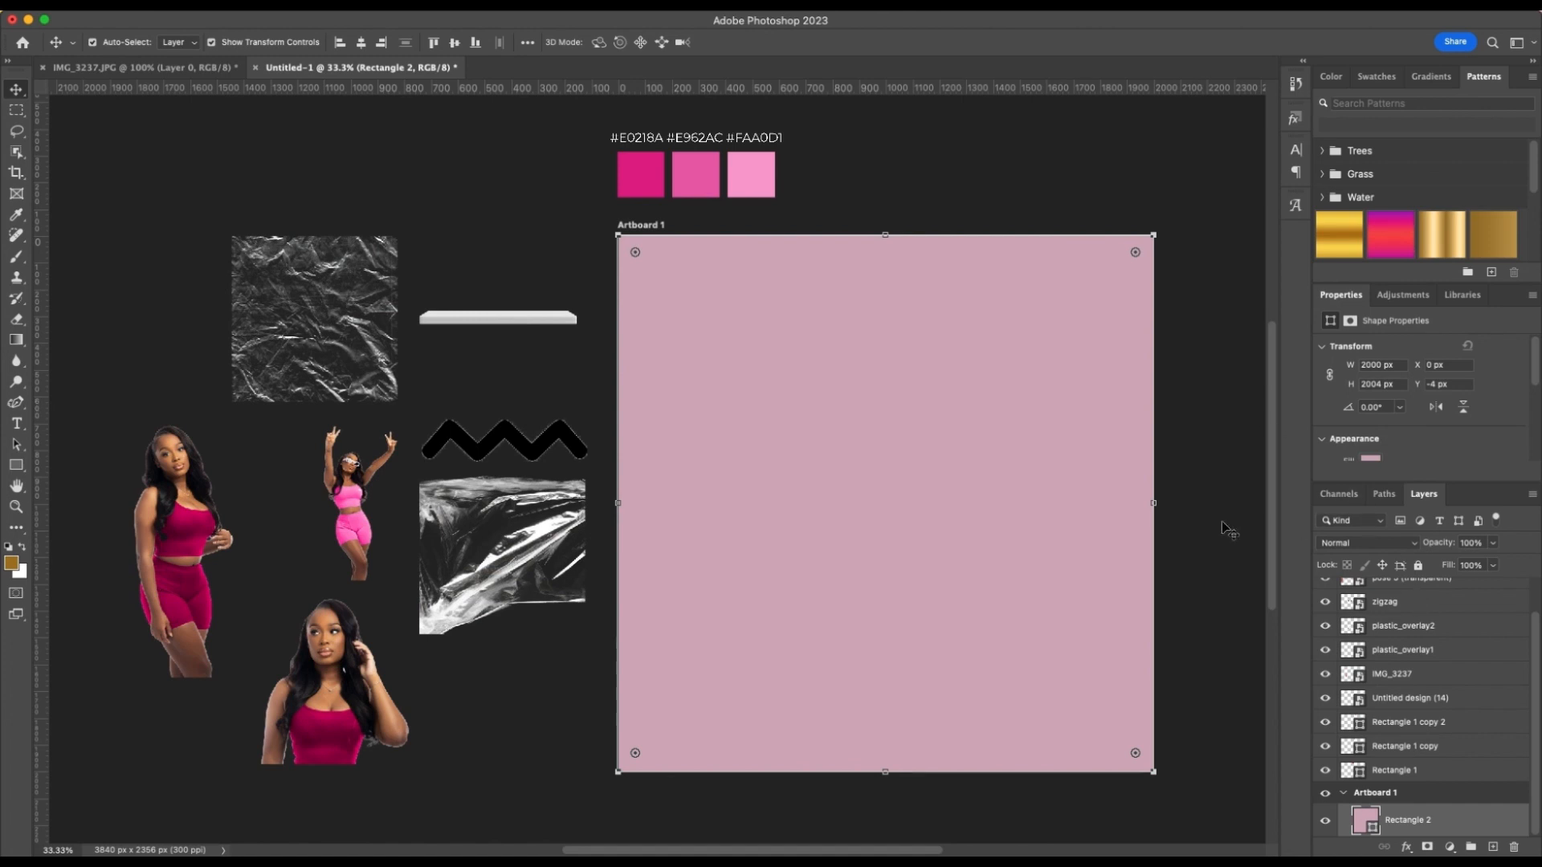
Fill the rectangle with the saved pink gradient preset named Barbie
scroll(1475, 456, down, 2)
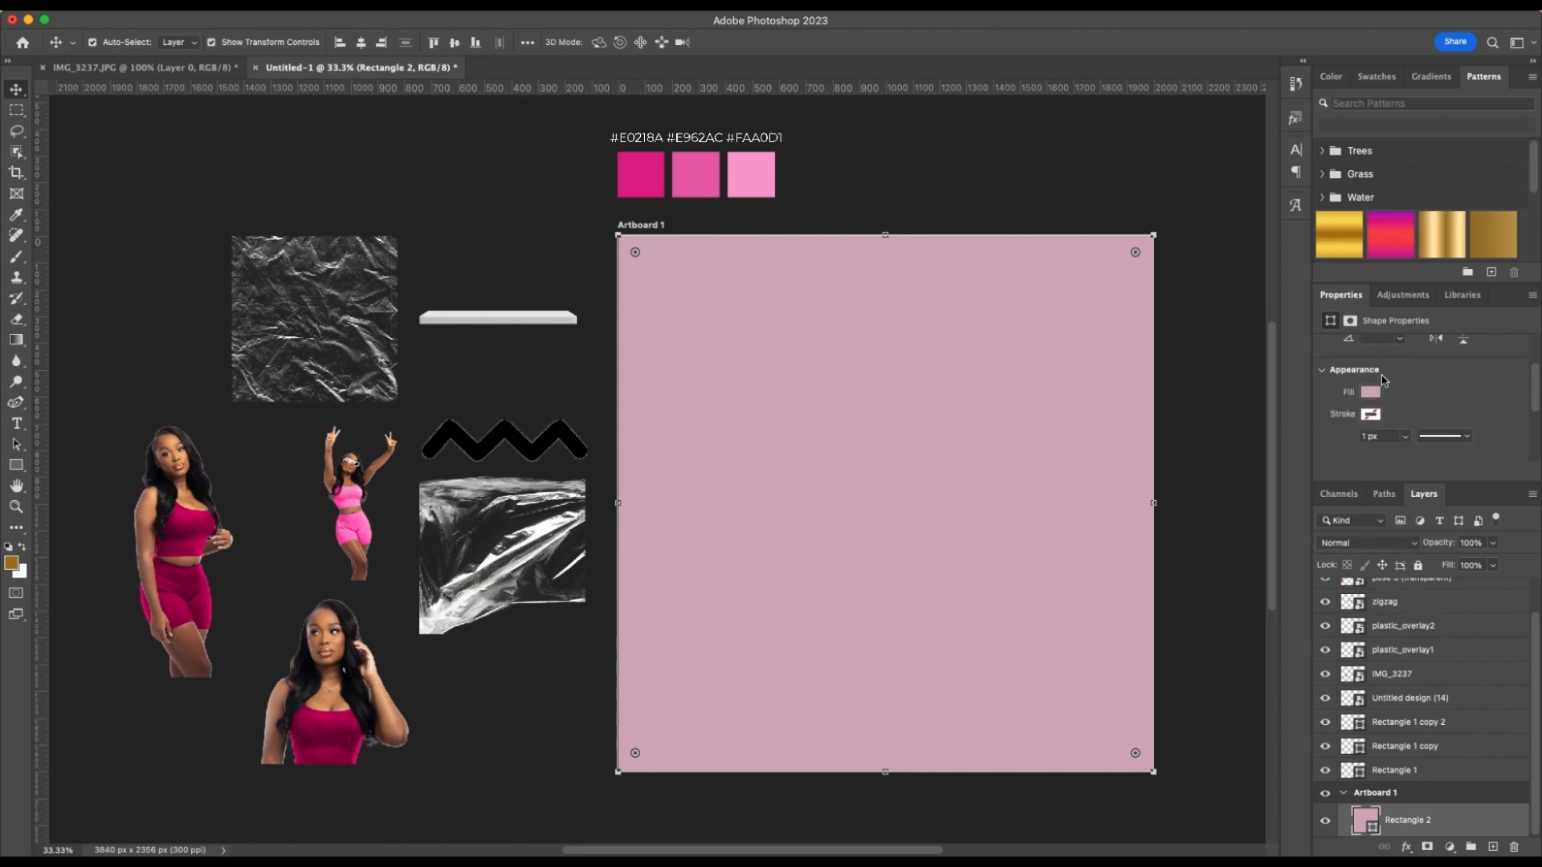
click(1373, 392)
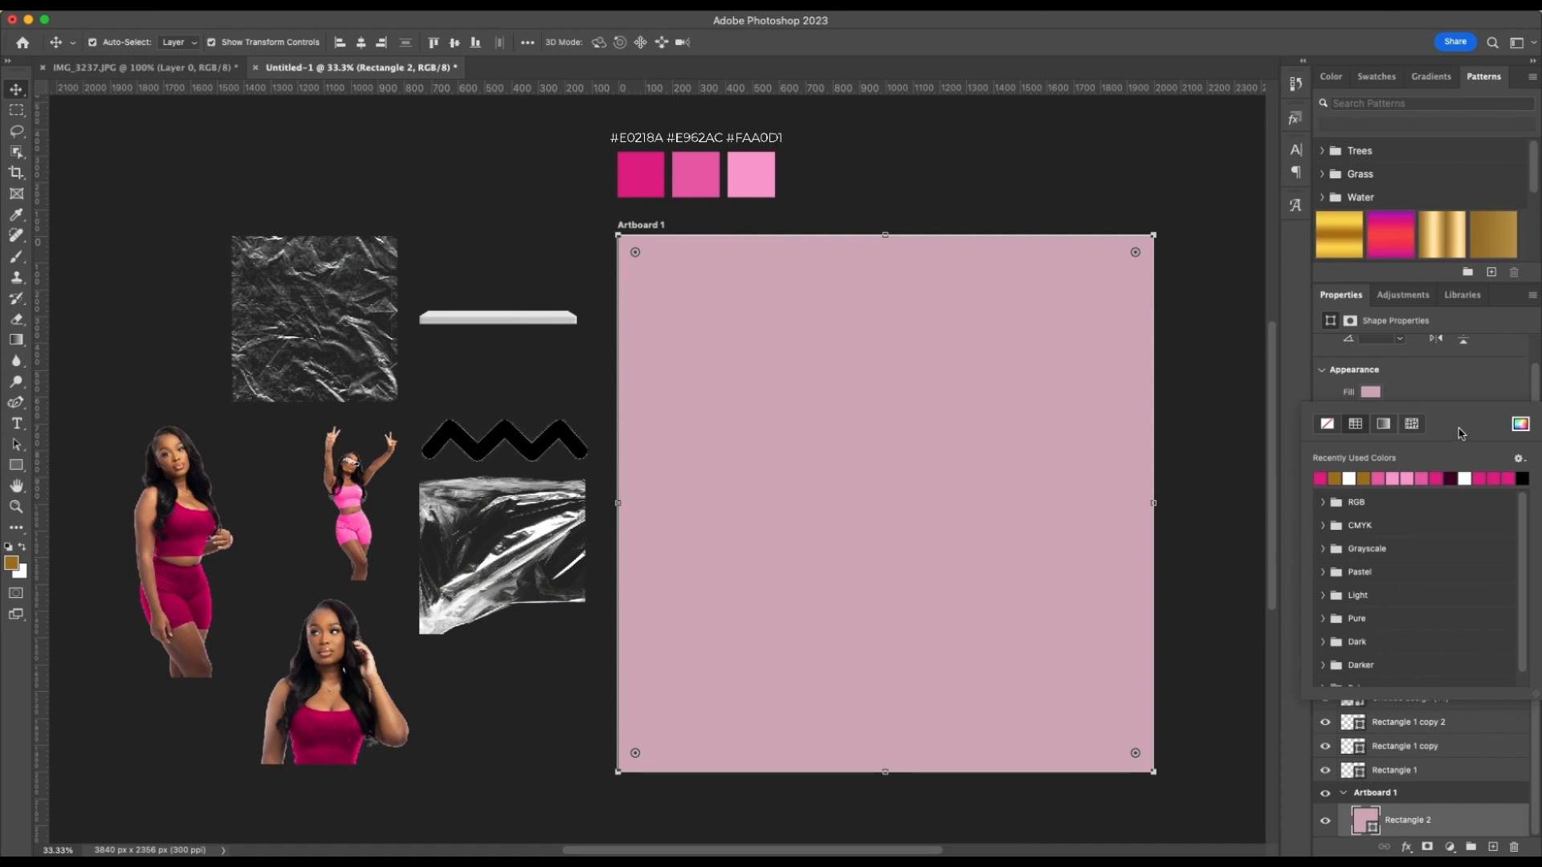
click(1382, 423)
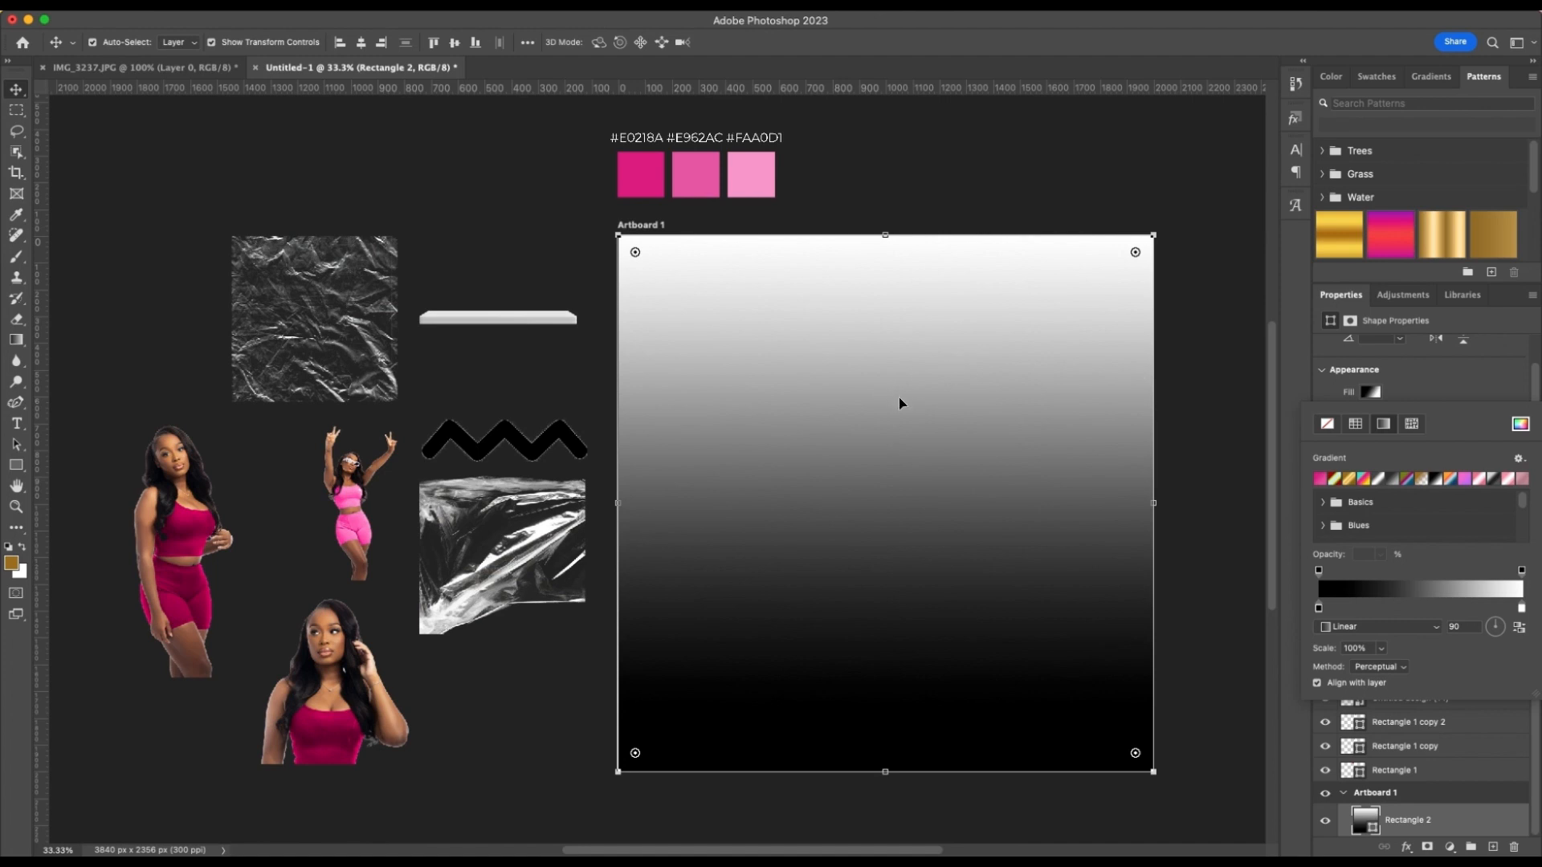
scroll(1445, 528, down, 5)
scroll(1445, 528, down, 2)
click(1454, 528)
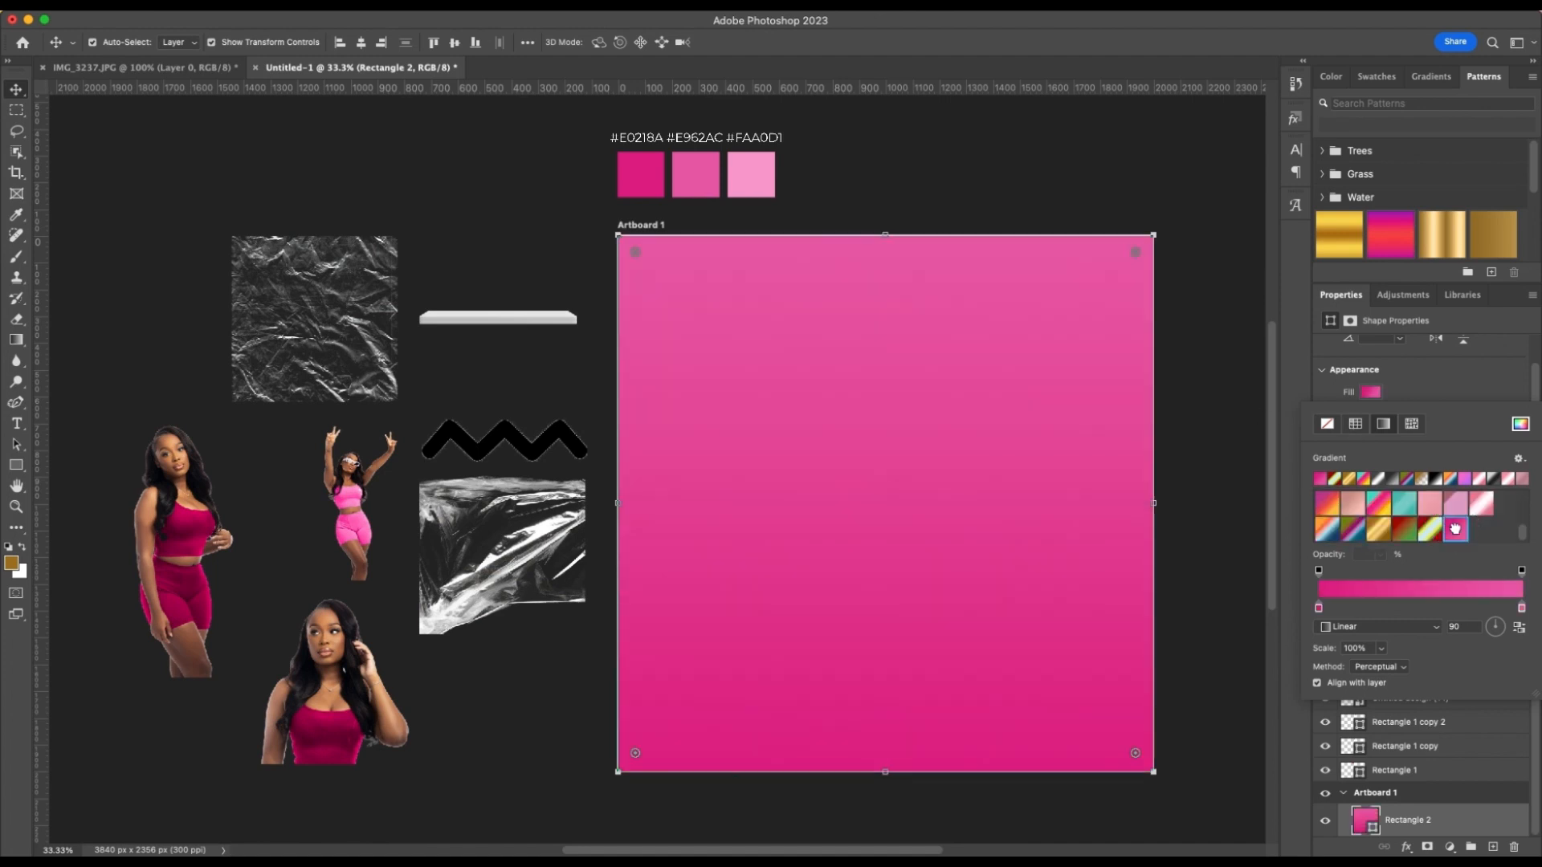
right_click(1455, 528)
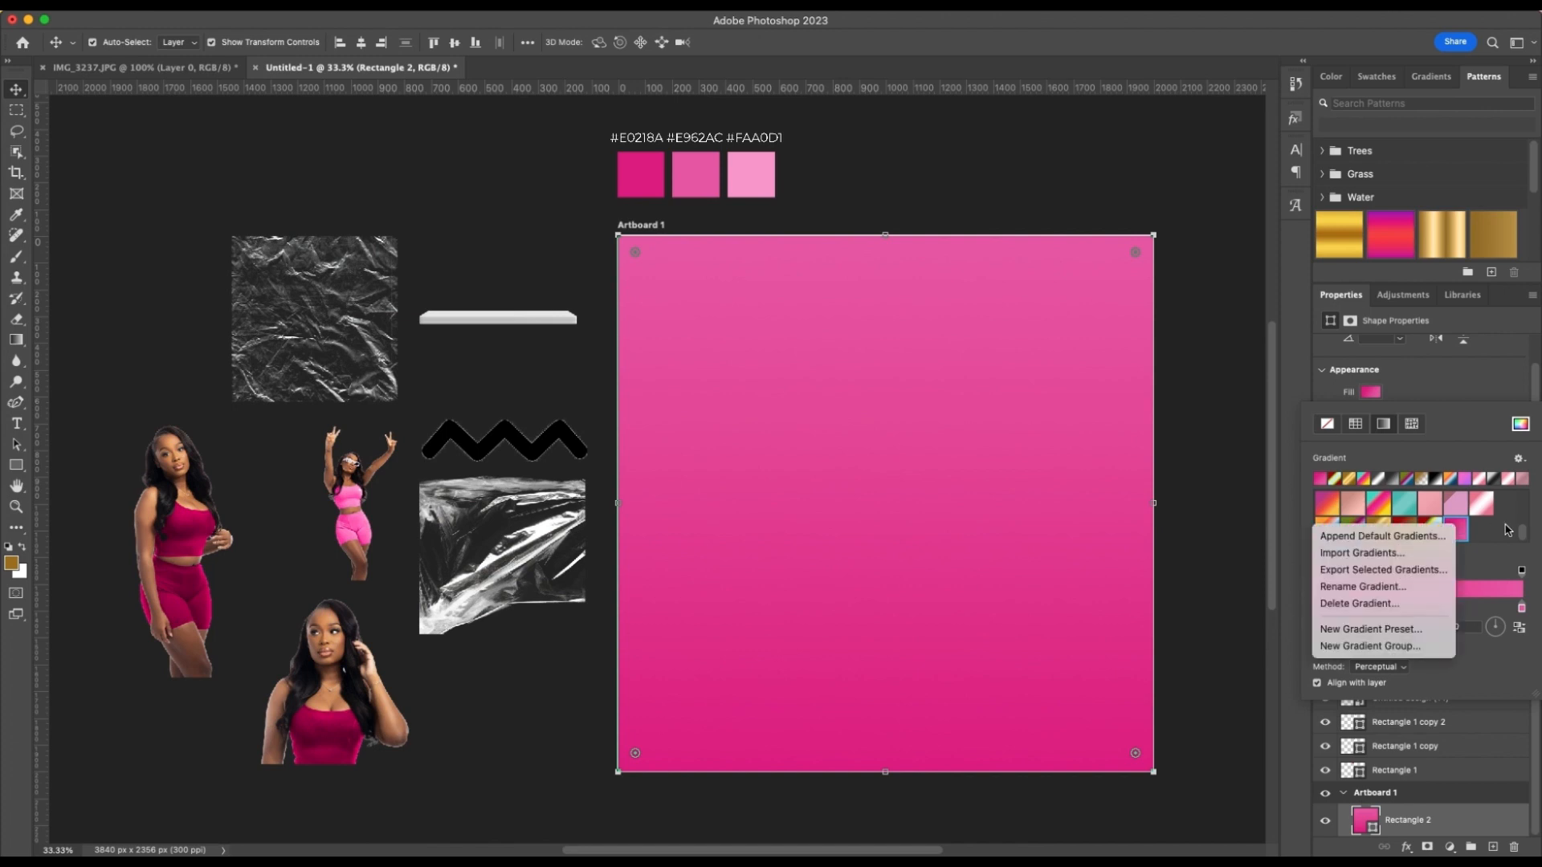
click(1507, 533)
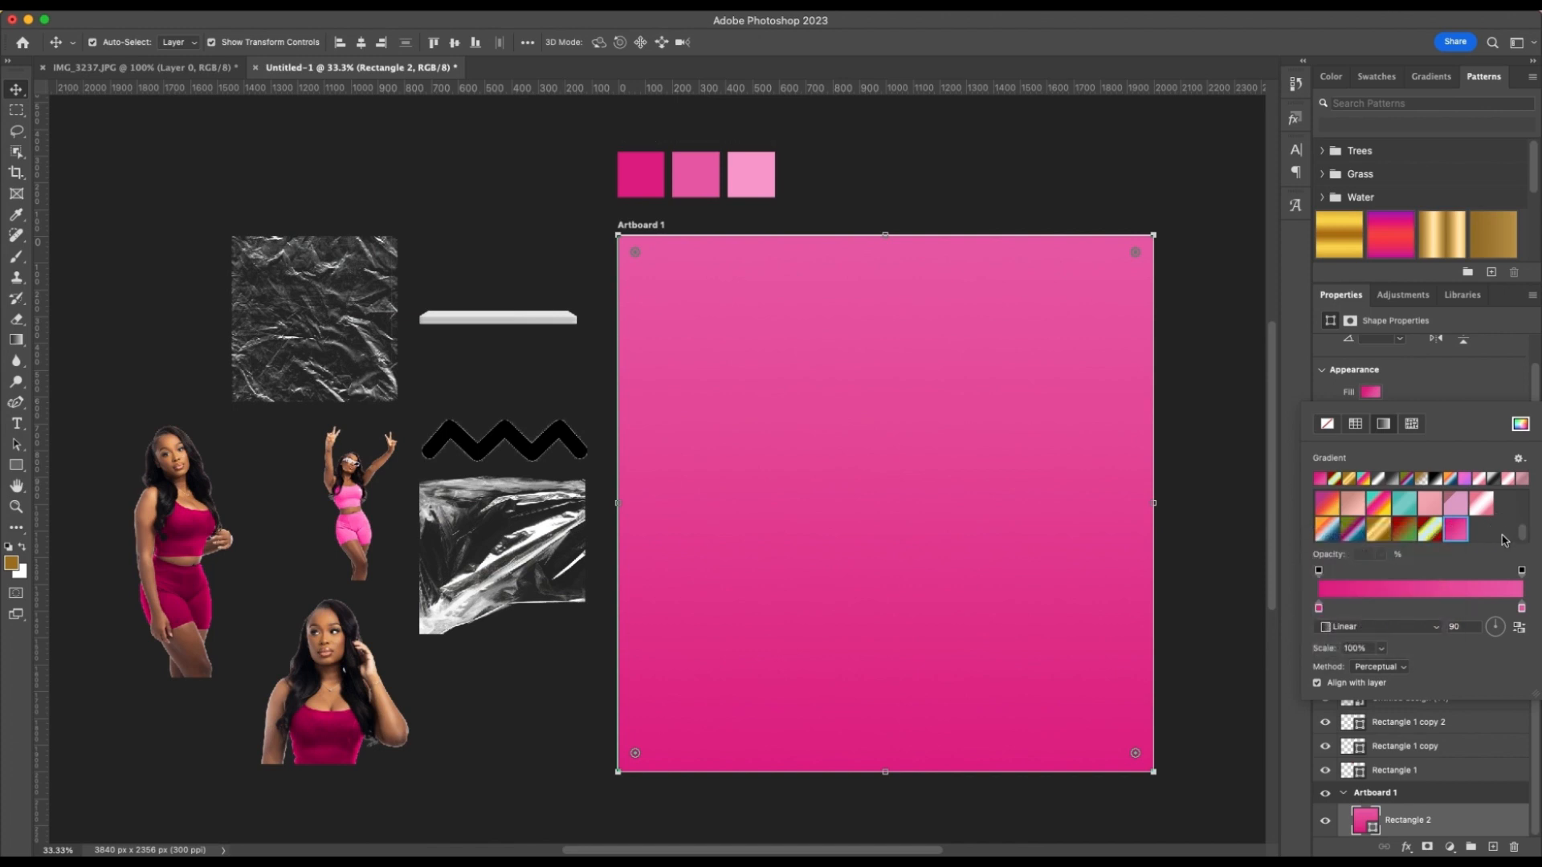
Examine the colors of both stops of the rectangle's pink gradient in the Gradient Editor
click(1478, 588)
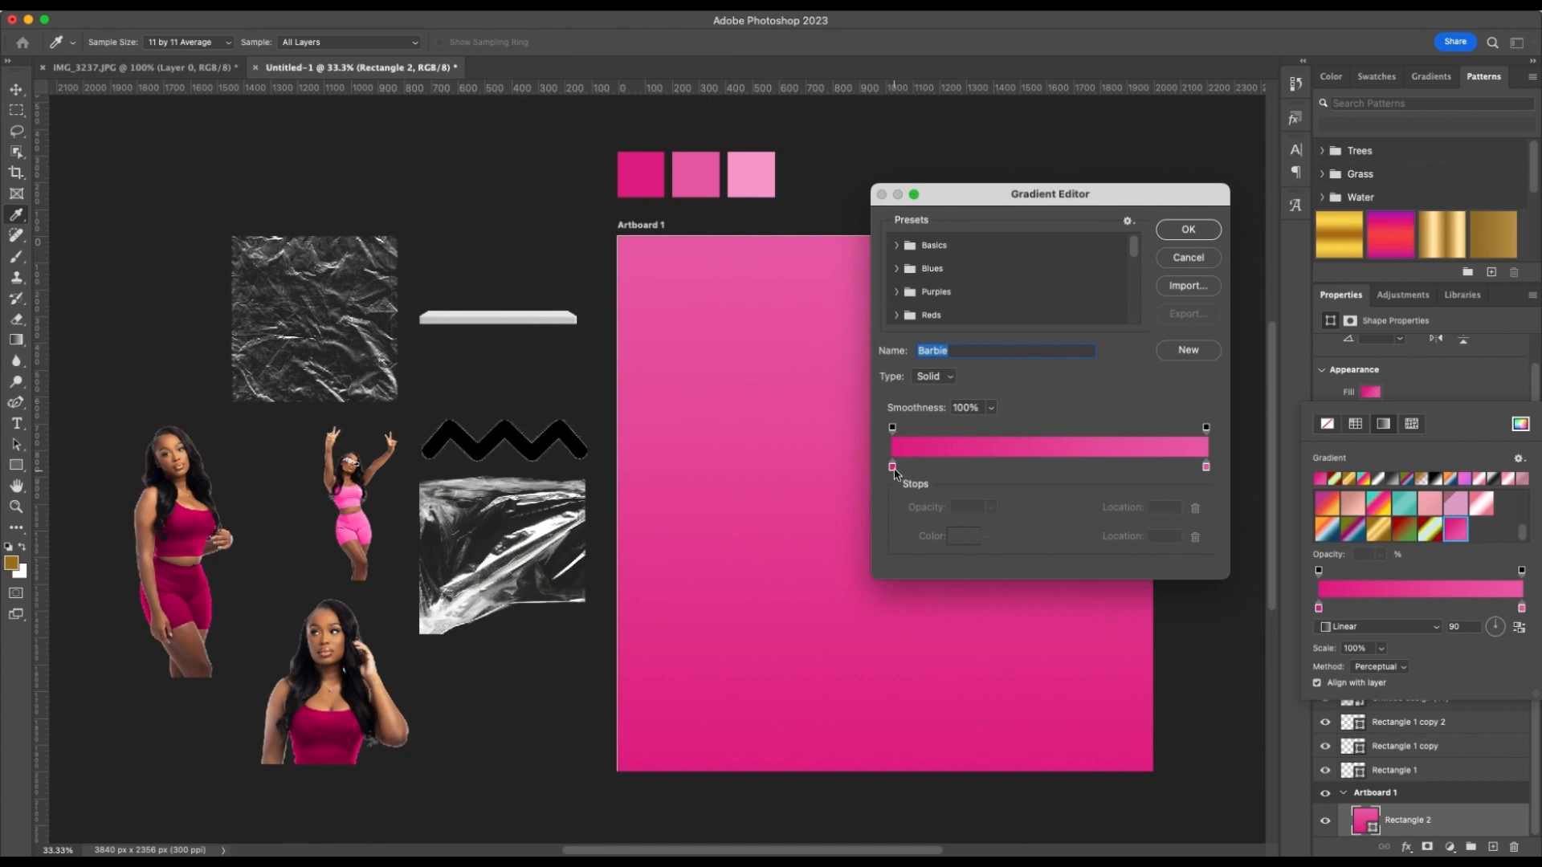
click(893, 468)
click(966, 537)
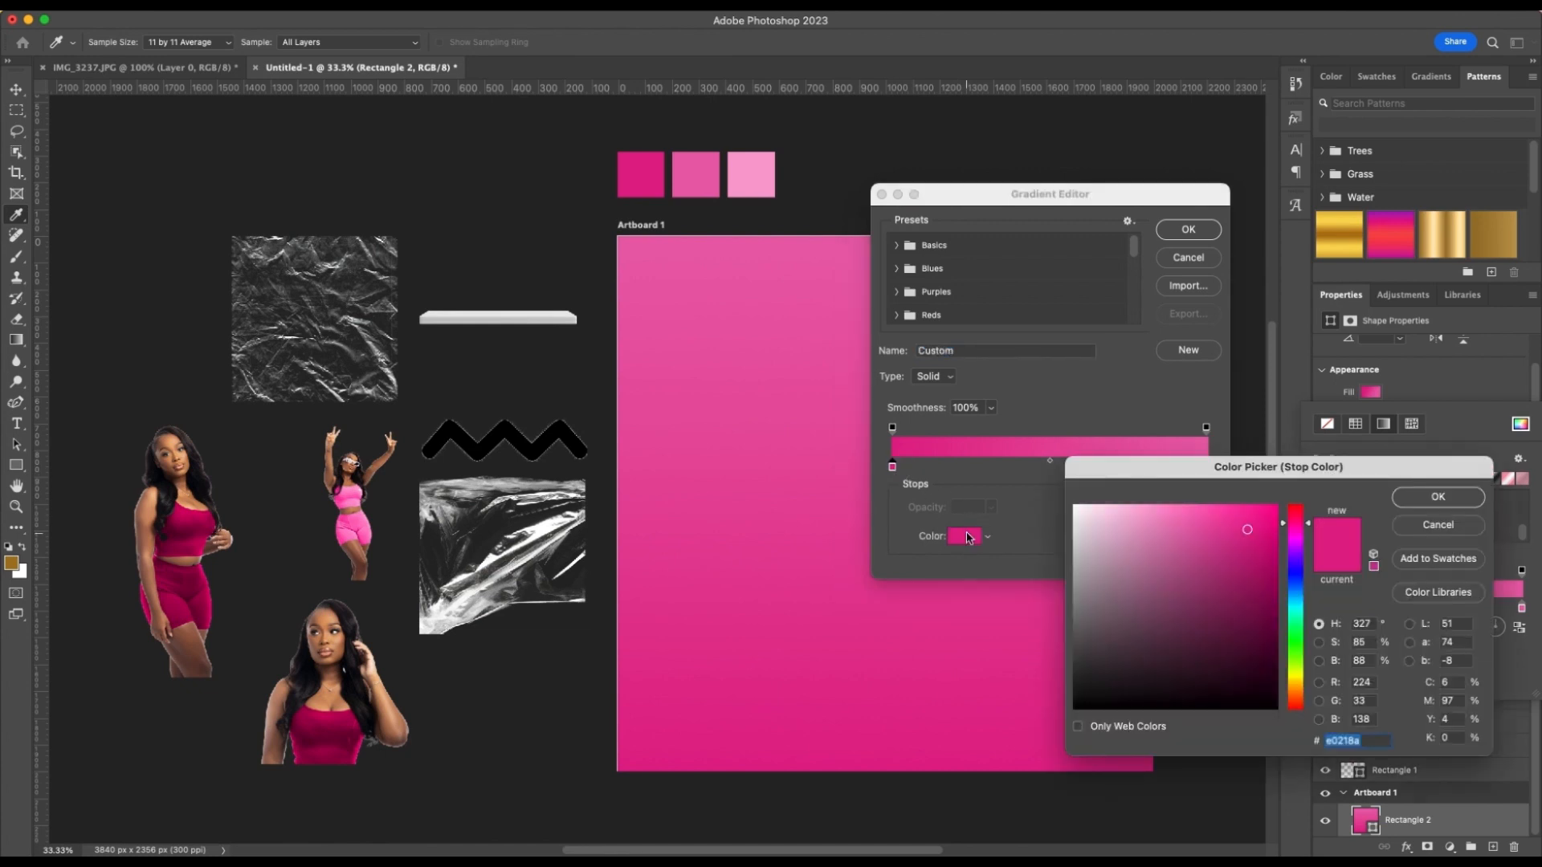
drag(1221, 470, 542, 218)
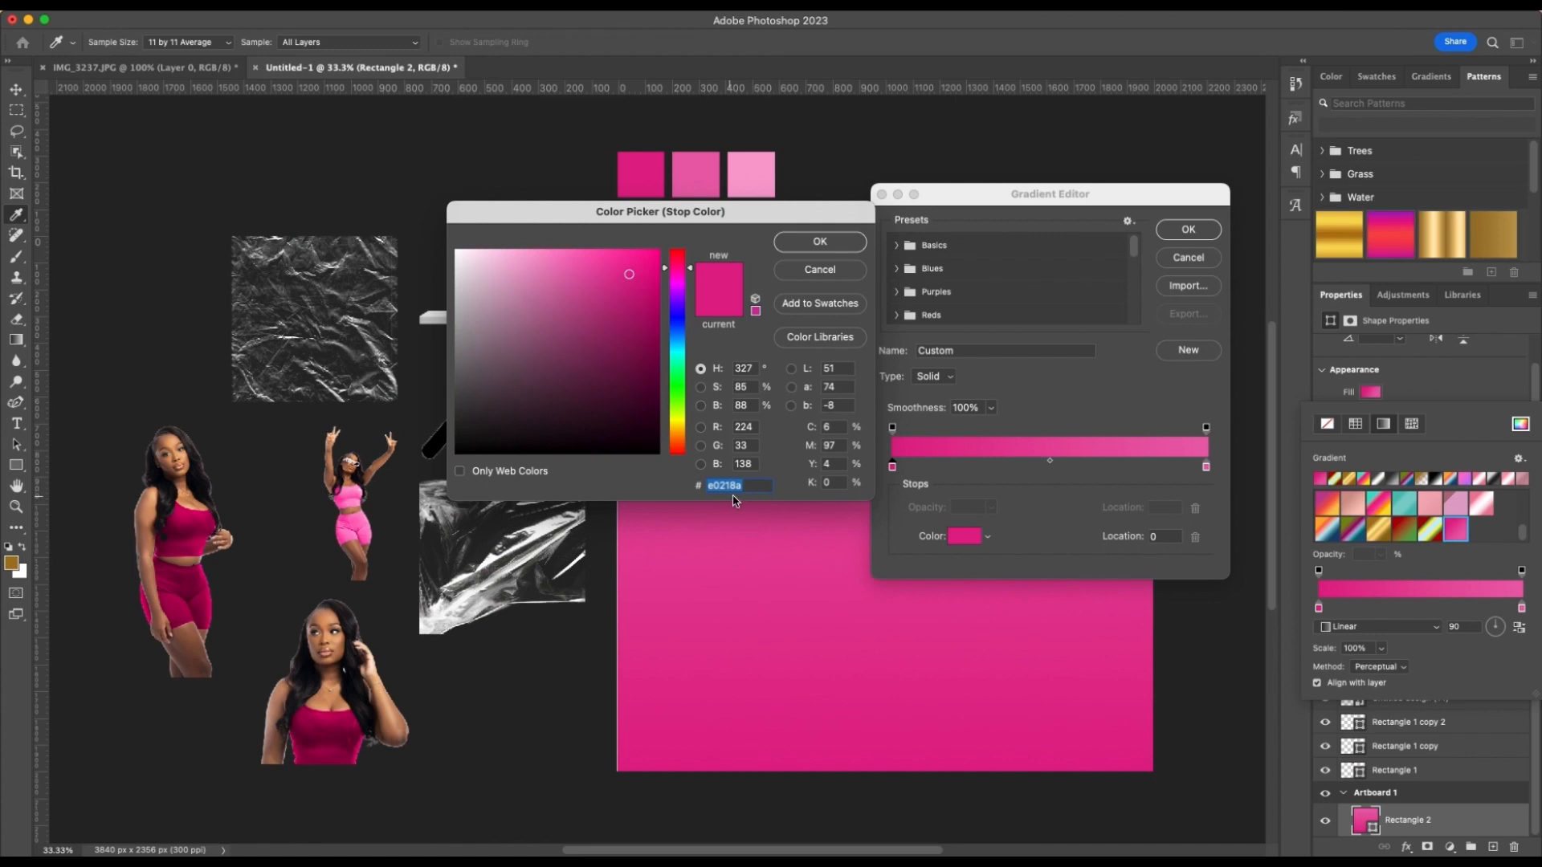
click(820, 271)
click(1206, 466)
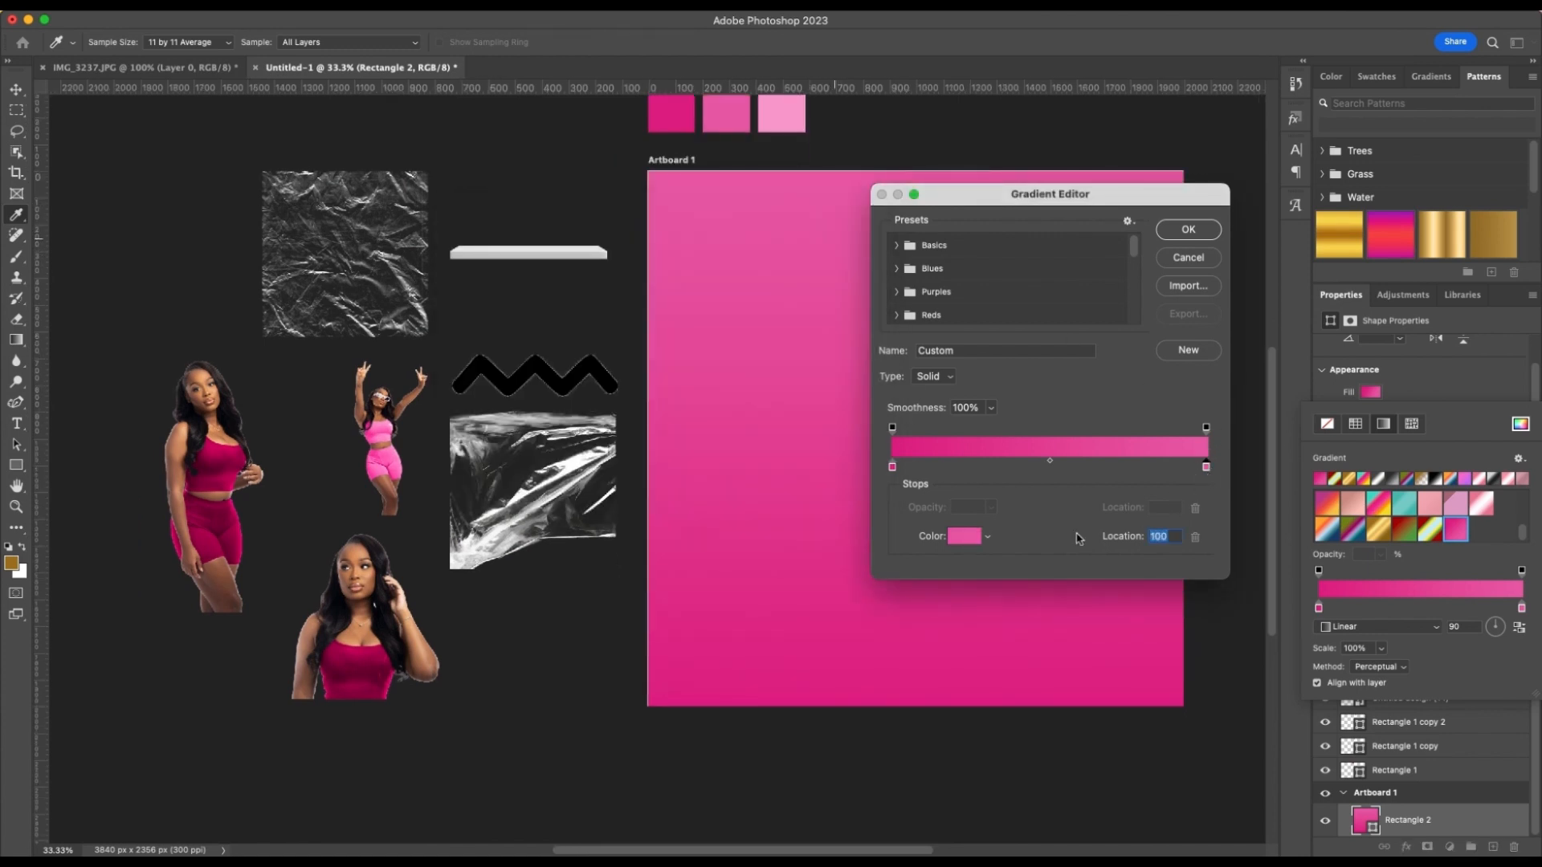
click(962, 536)
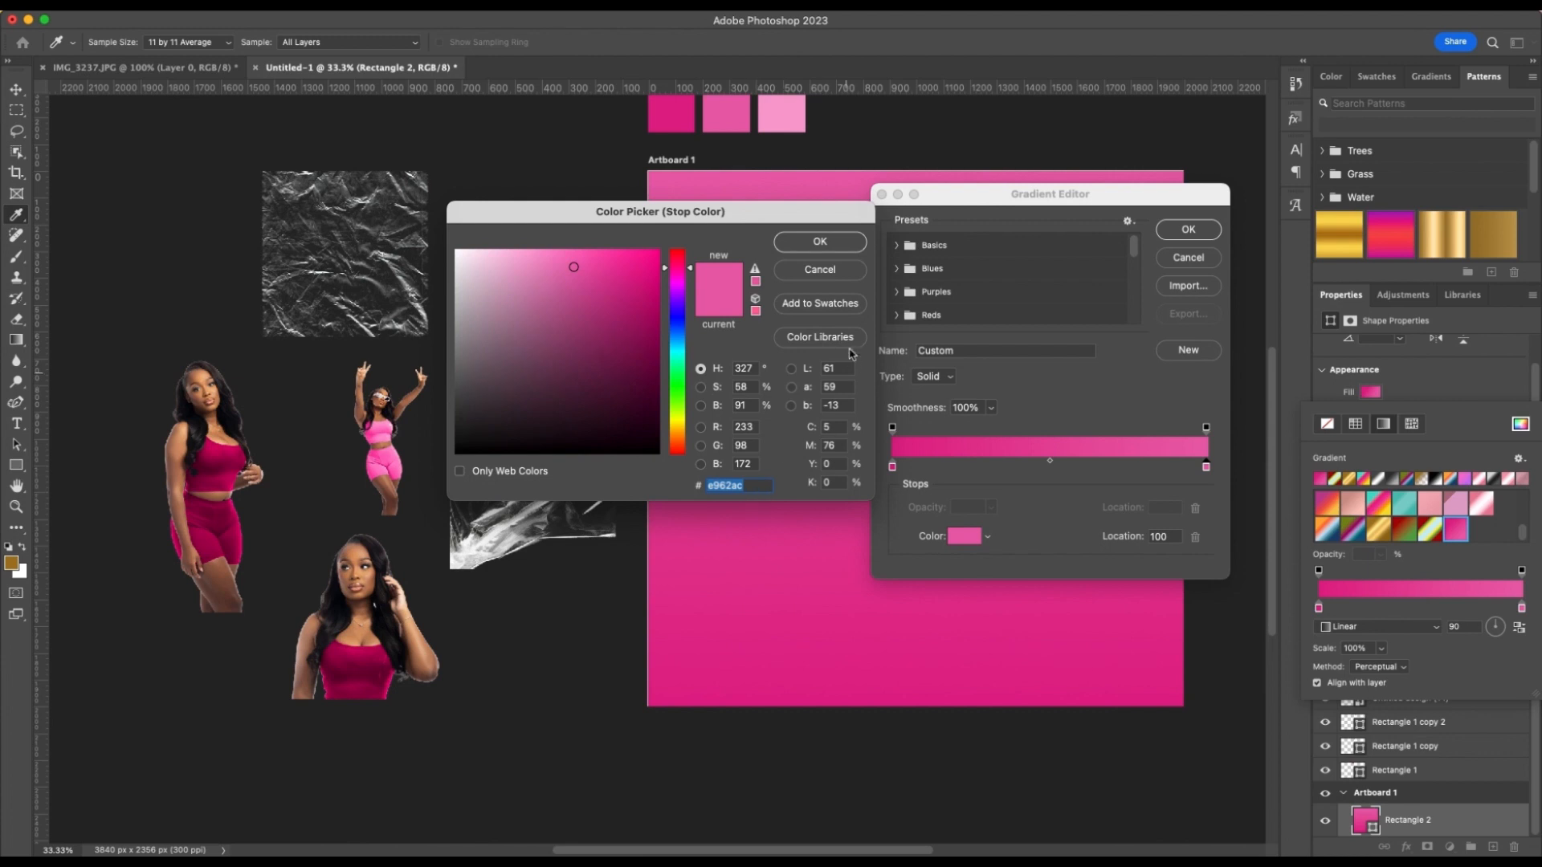
click(820, 242)
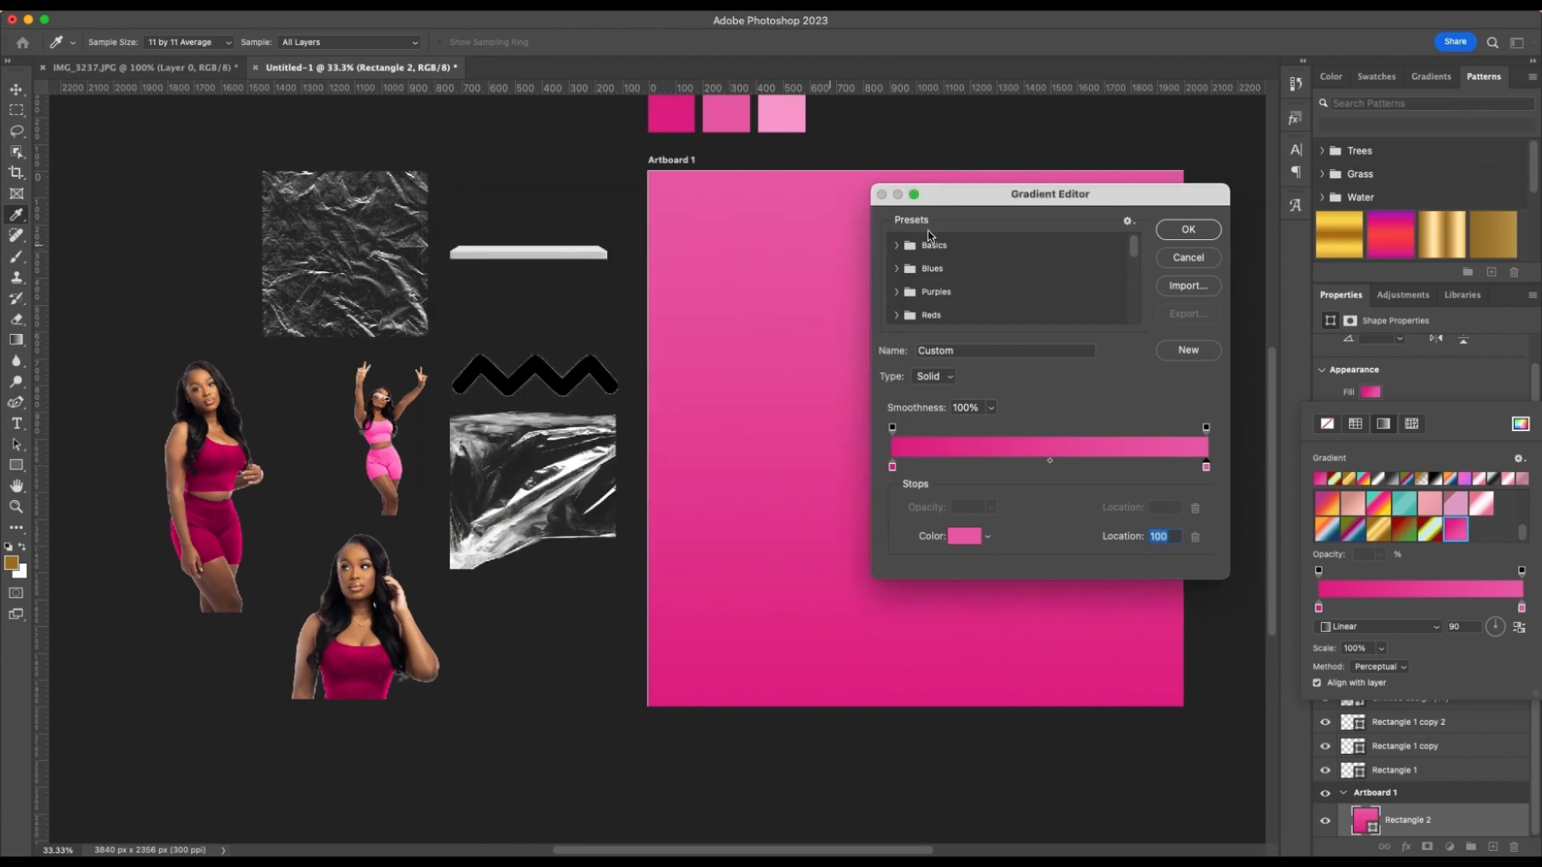
click(1188, 229)
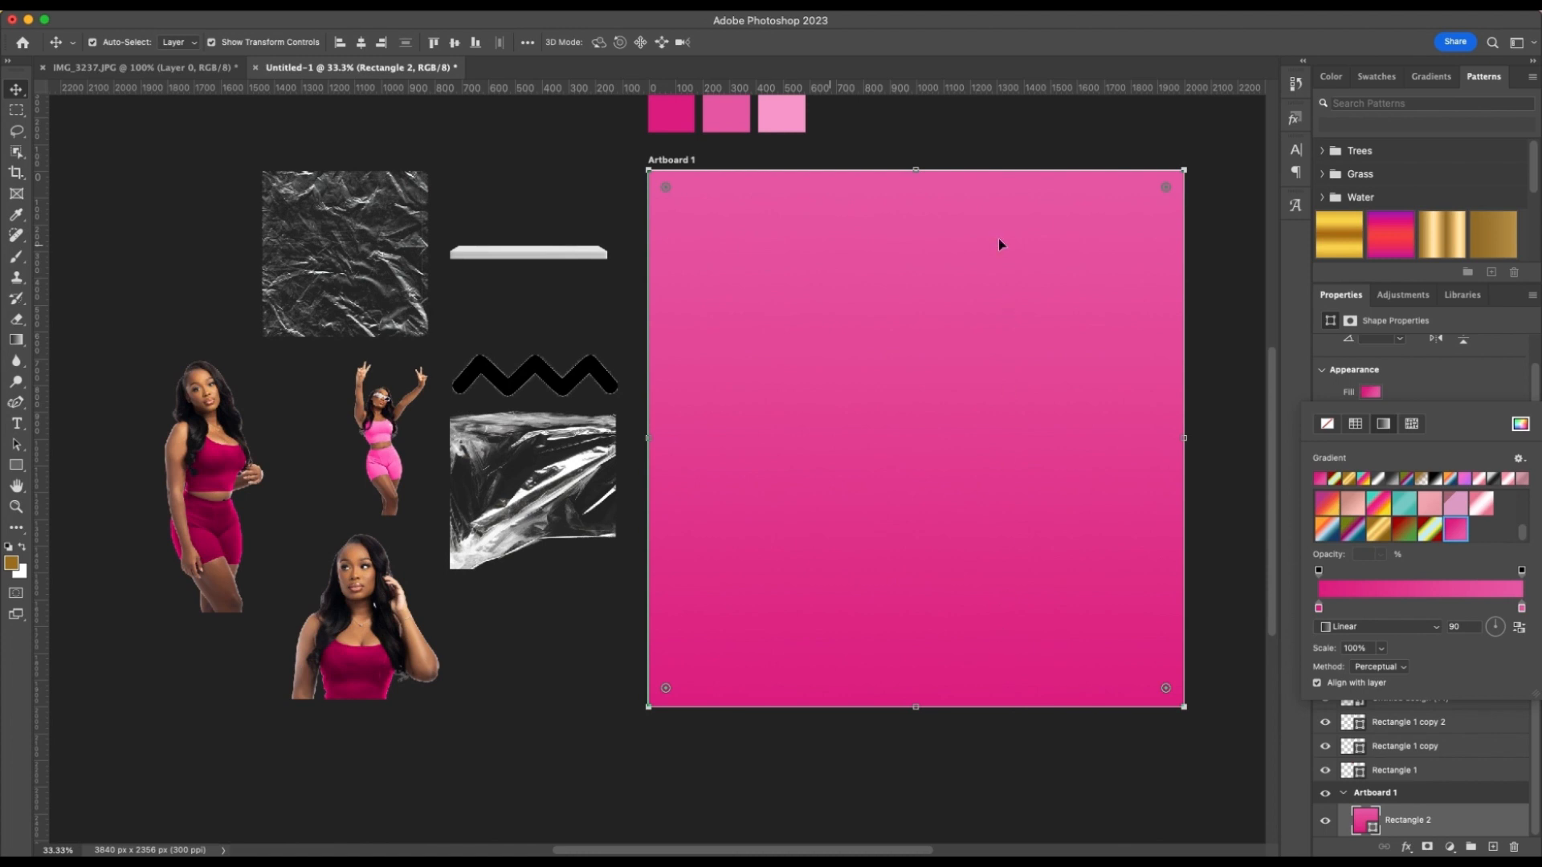
Make the rectangle's gradient Radial and reverse its colors so the lighter pink sits in the center
click(1434, 628)
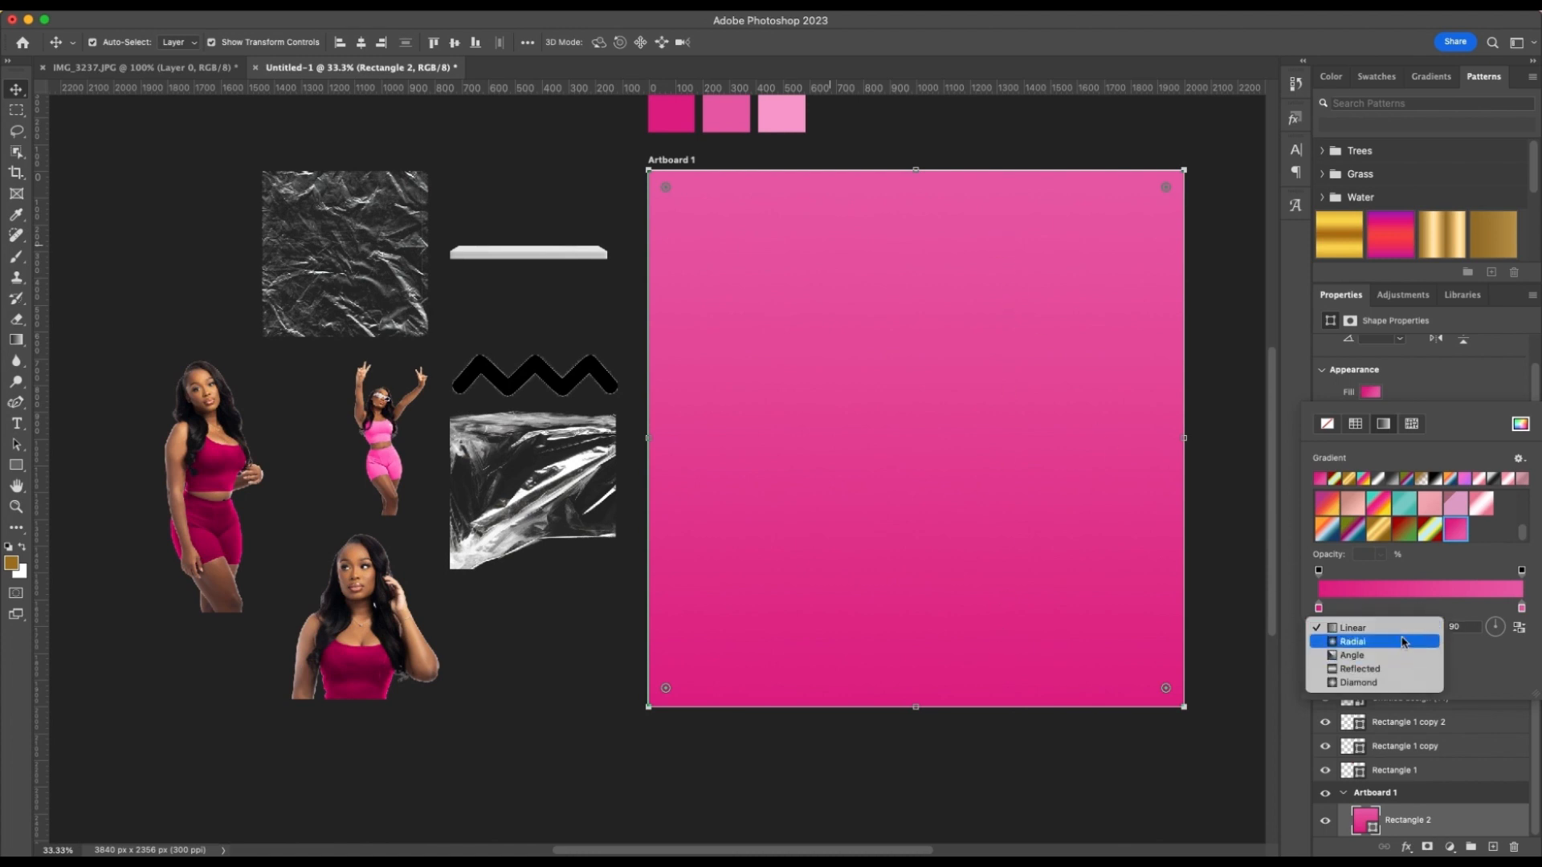
click(1402, 641)
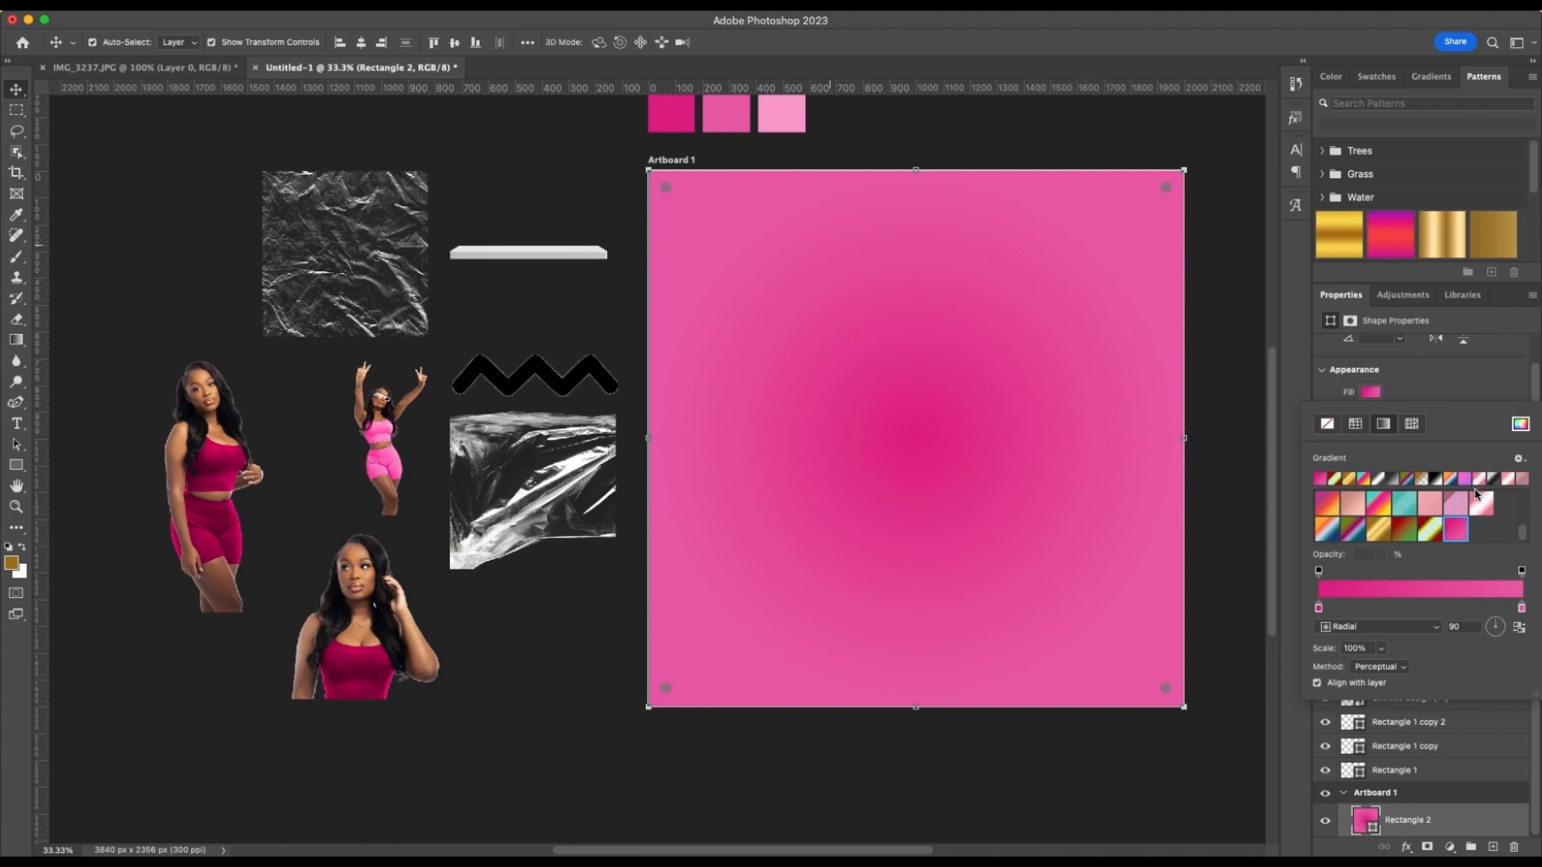
click(1520, 632)
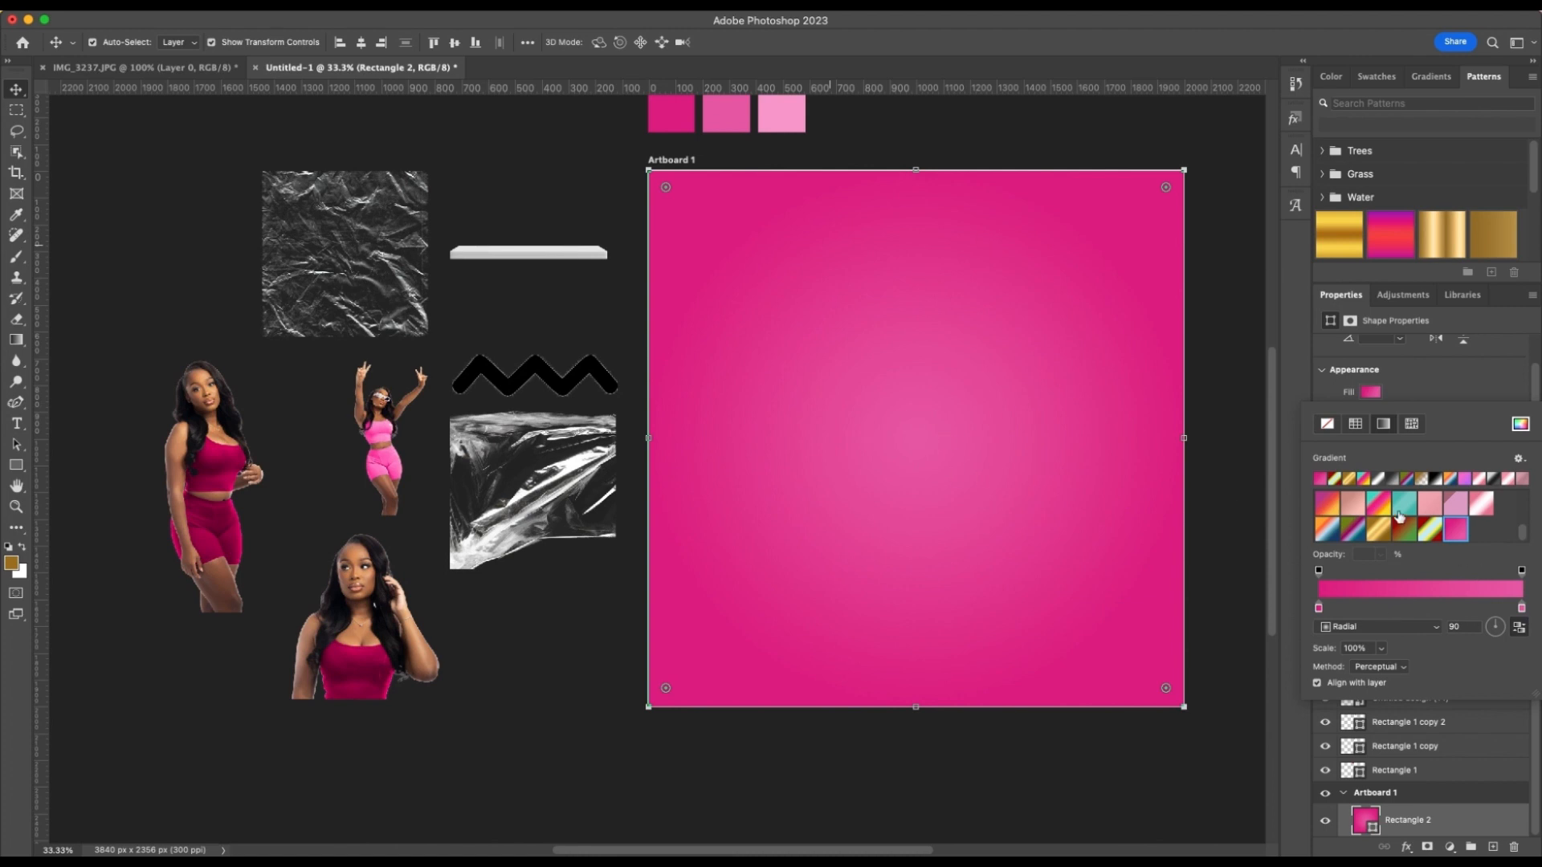
click(1474, 386)
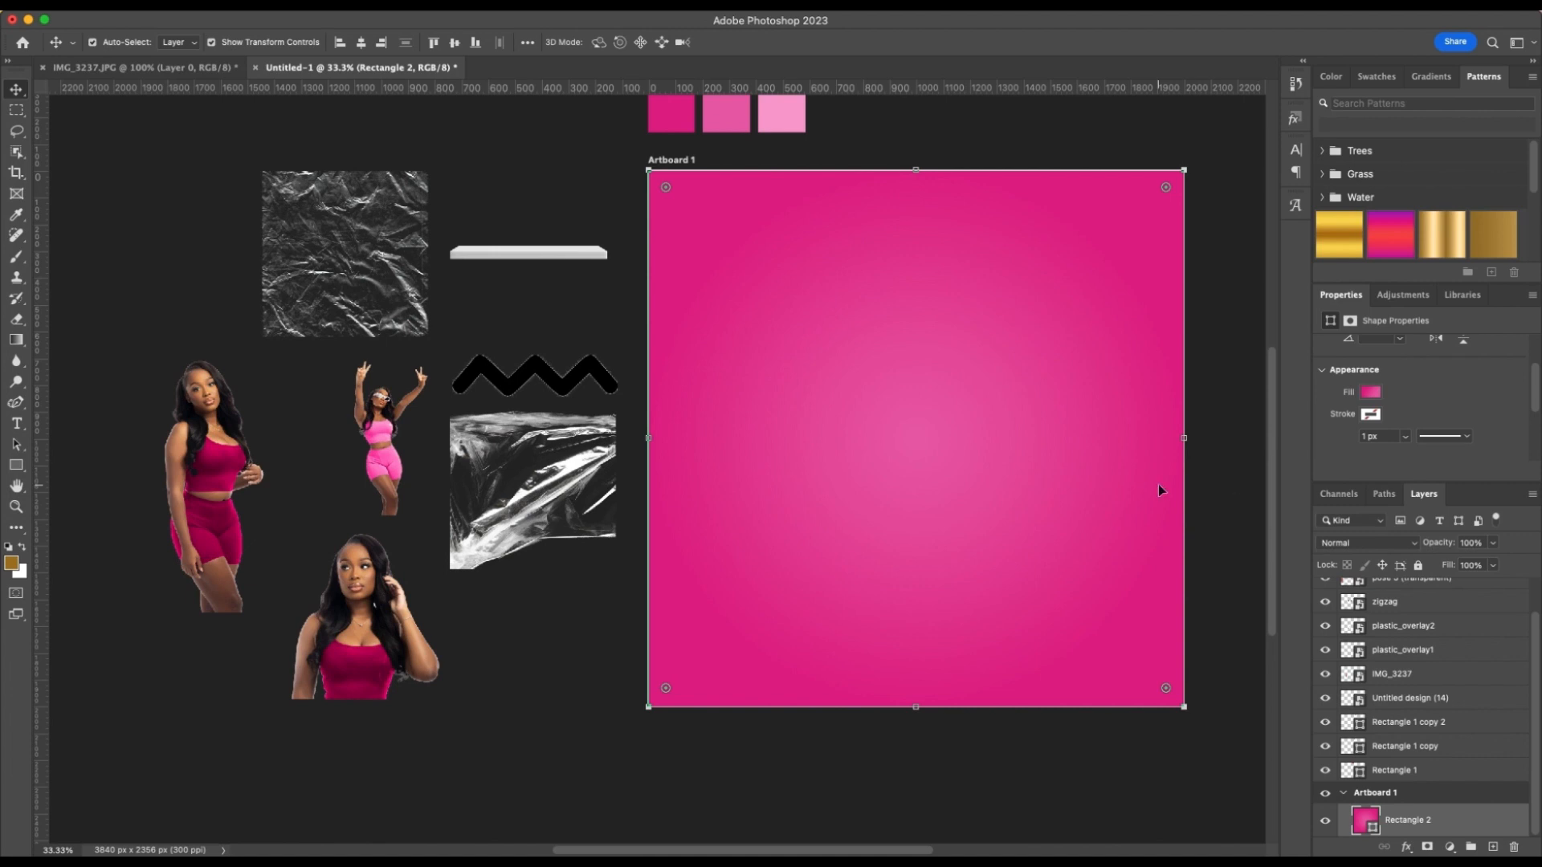
Place the black zigzag across the upper part of the artboard, scaled to about 87% so it extends past both sides
scroll(932, 488, right, 3)
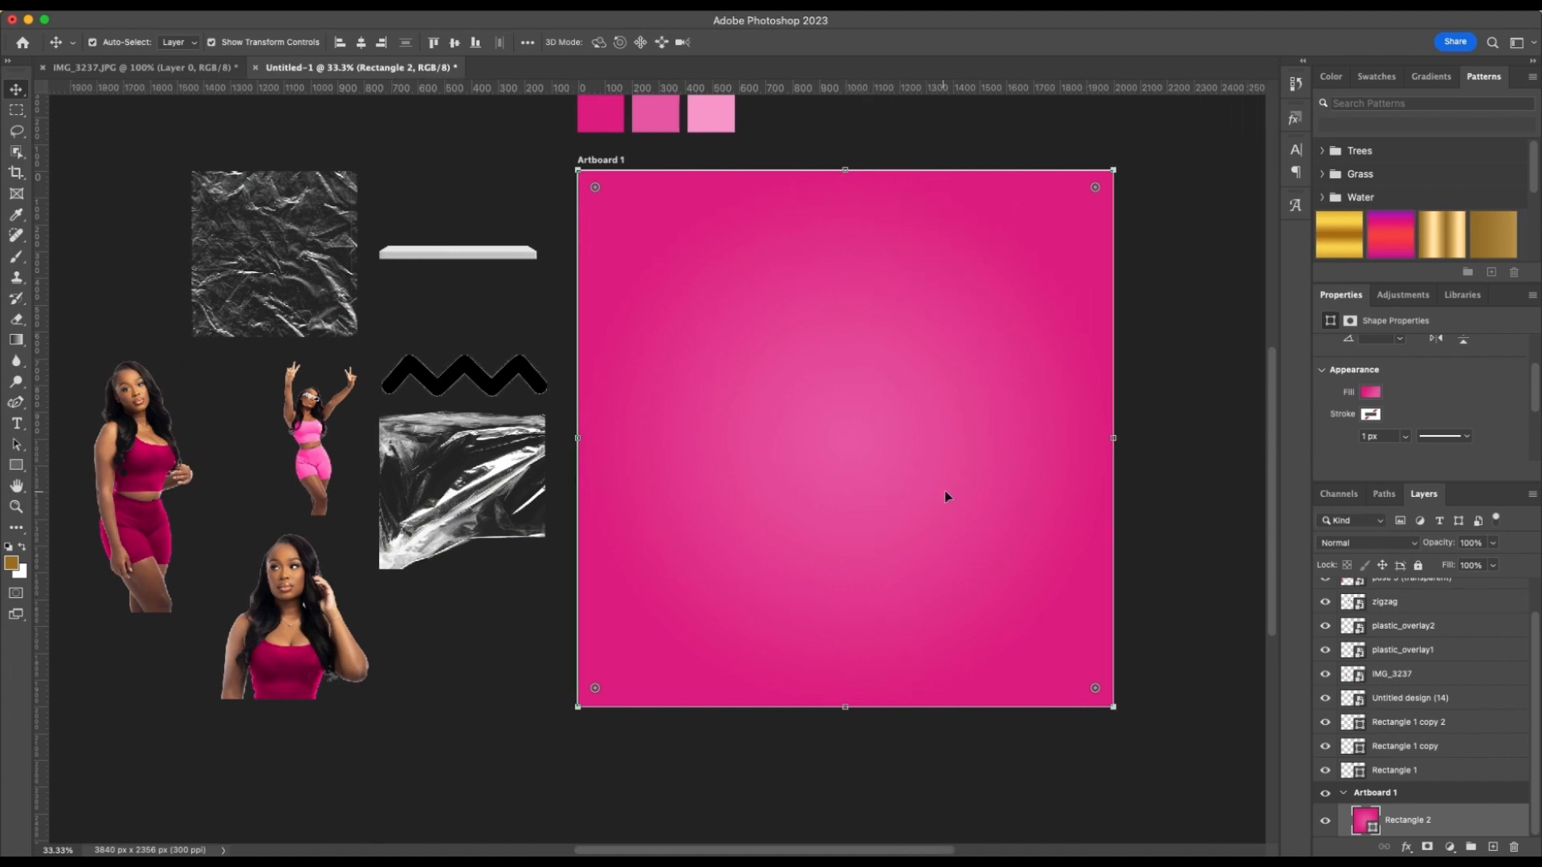
drag(491, 387, 1144, 364)
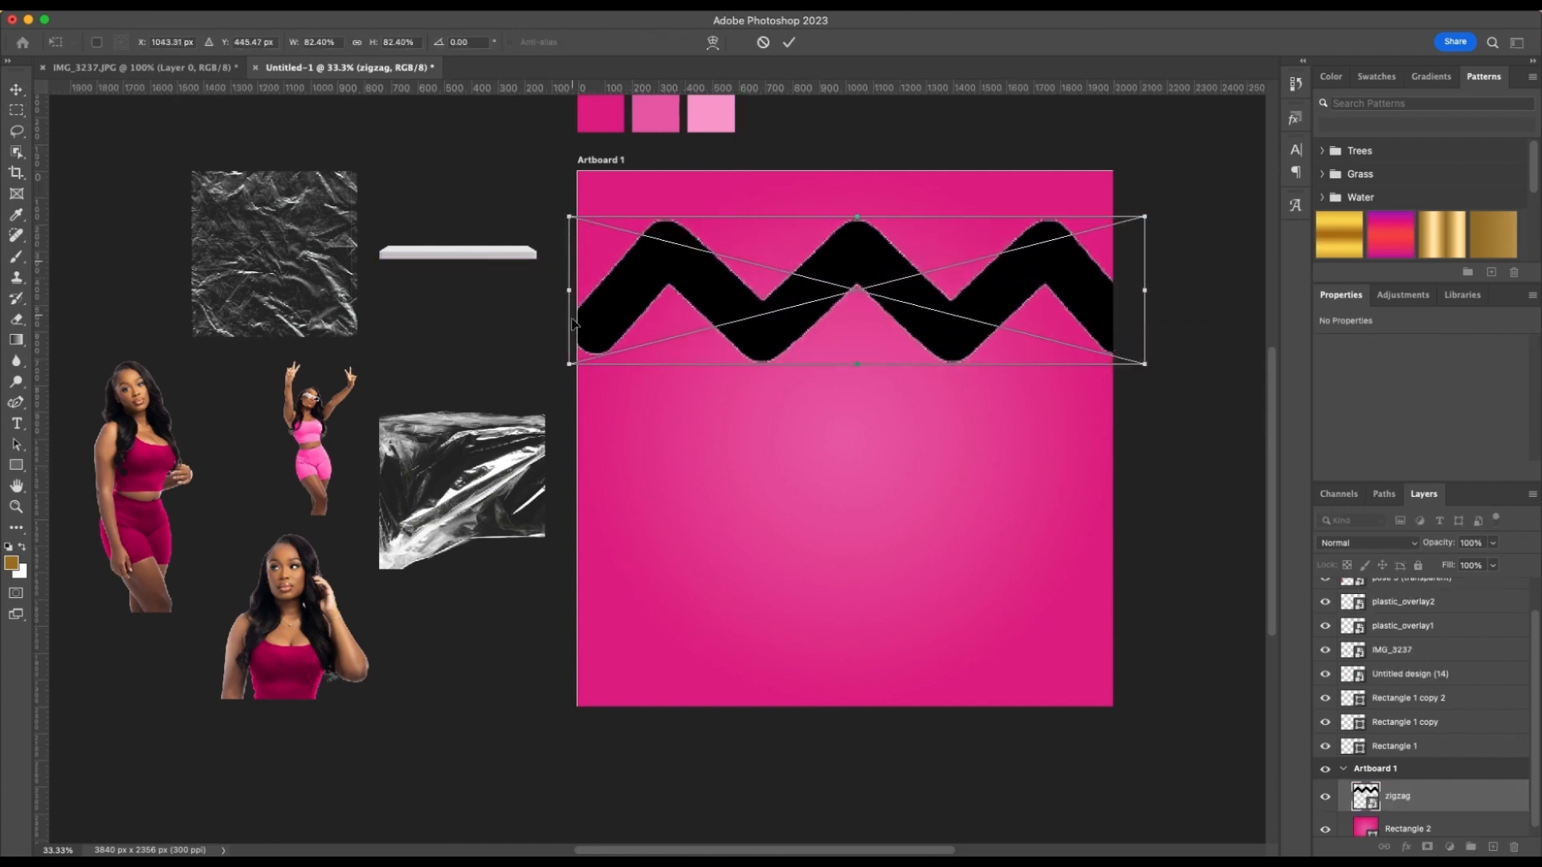
scroll(562, 333, down, 2)
scroll(553, 340, up, 2)
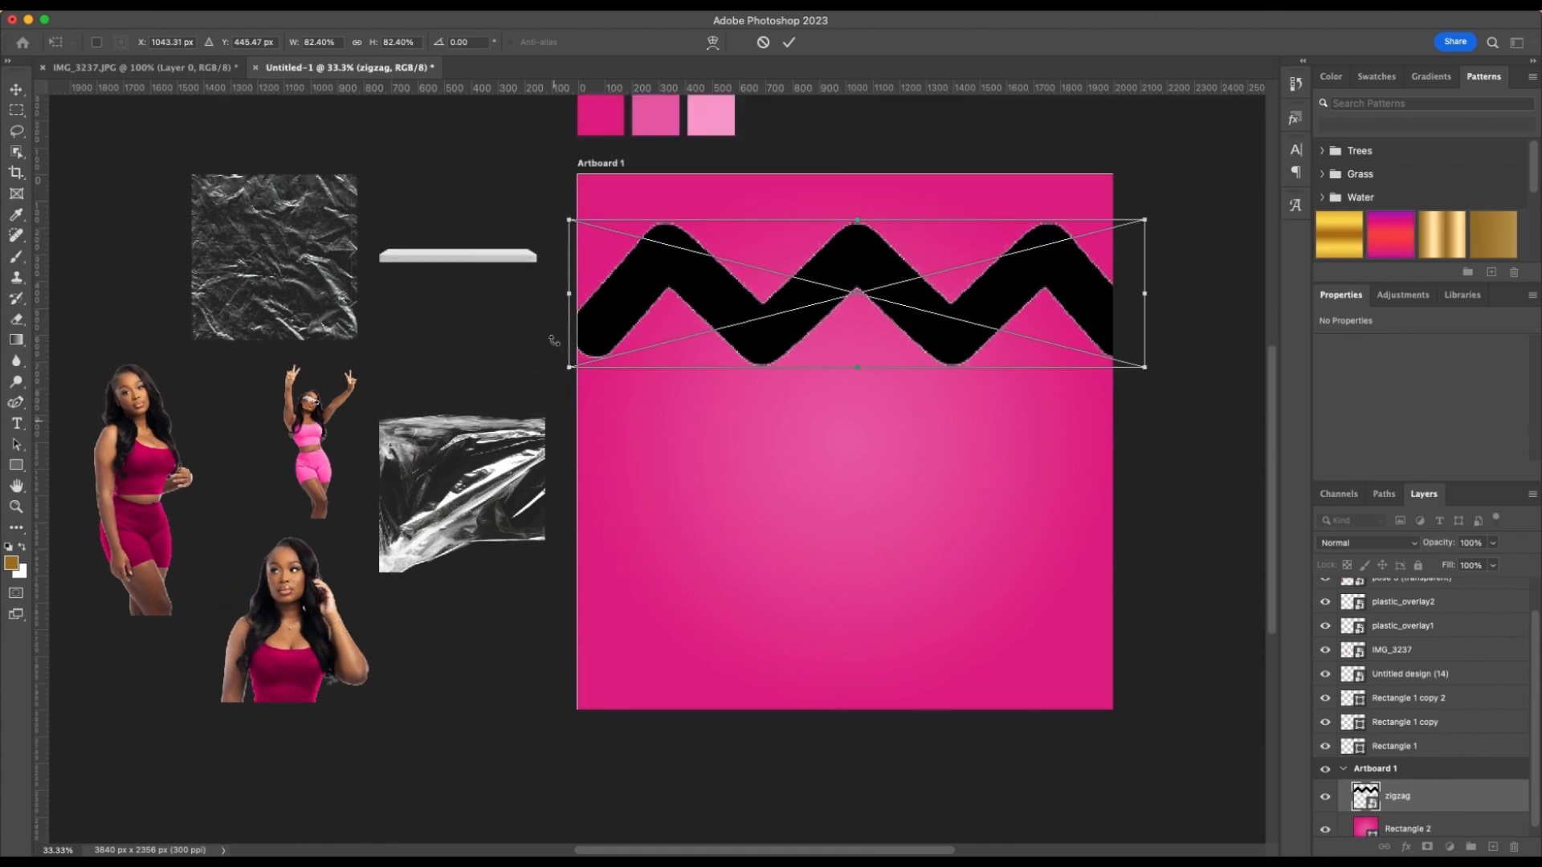
drag(570, 219, 535, 211)
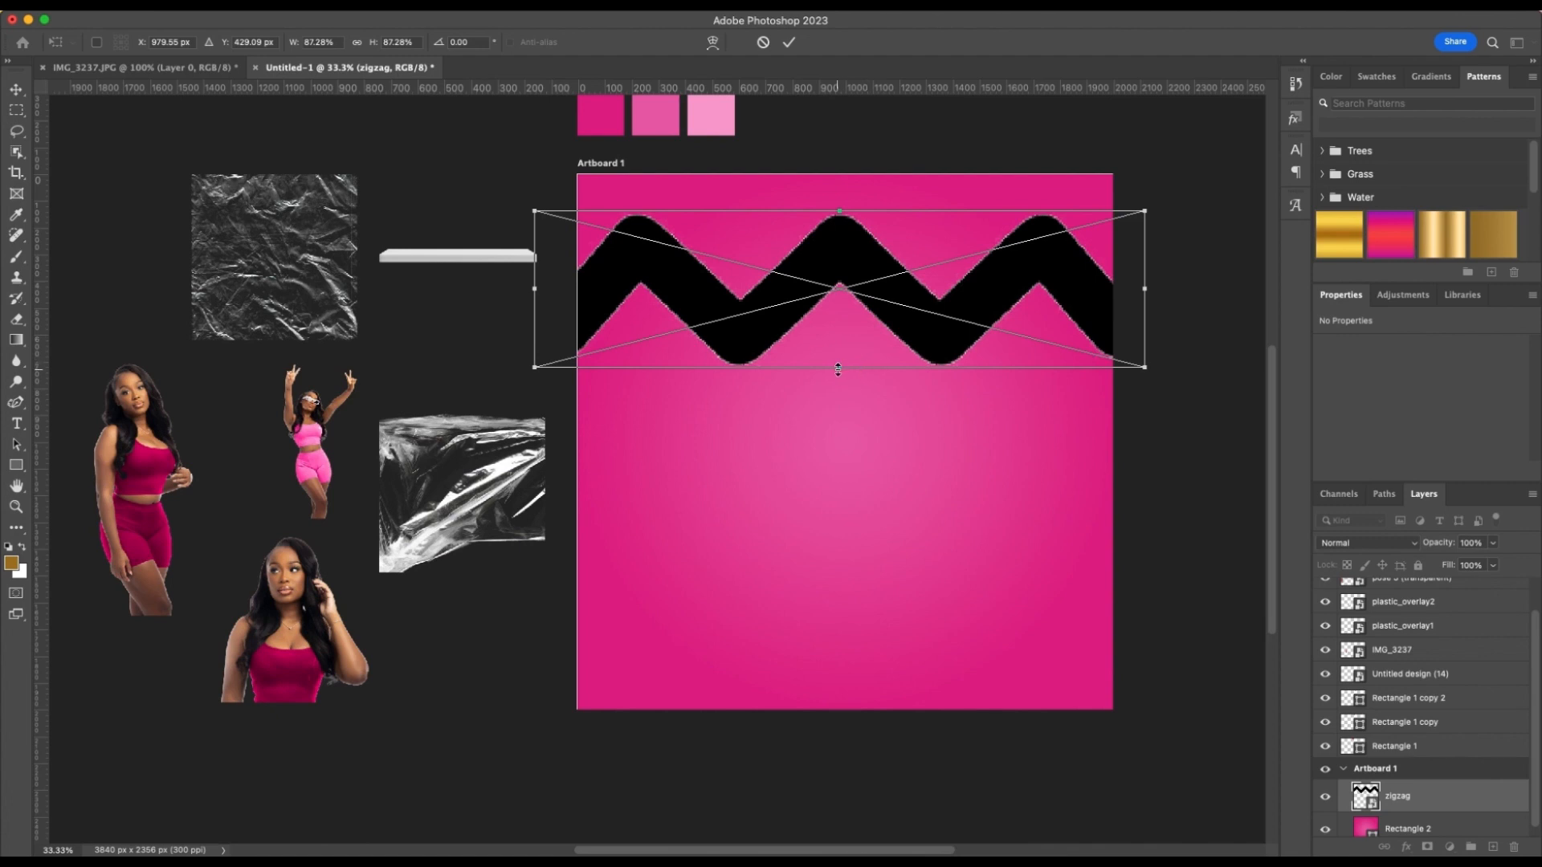
Flatten the zigzag to about 90% width and 45% height near the artboard's upper edge and apply the transform
drag(837, 370, 838, 311)
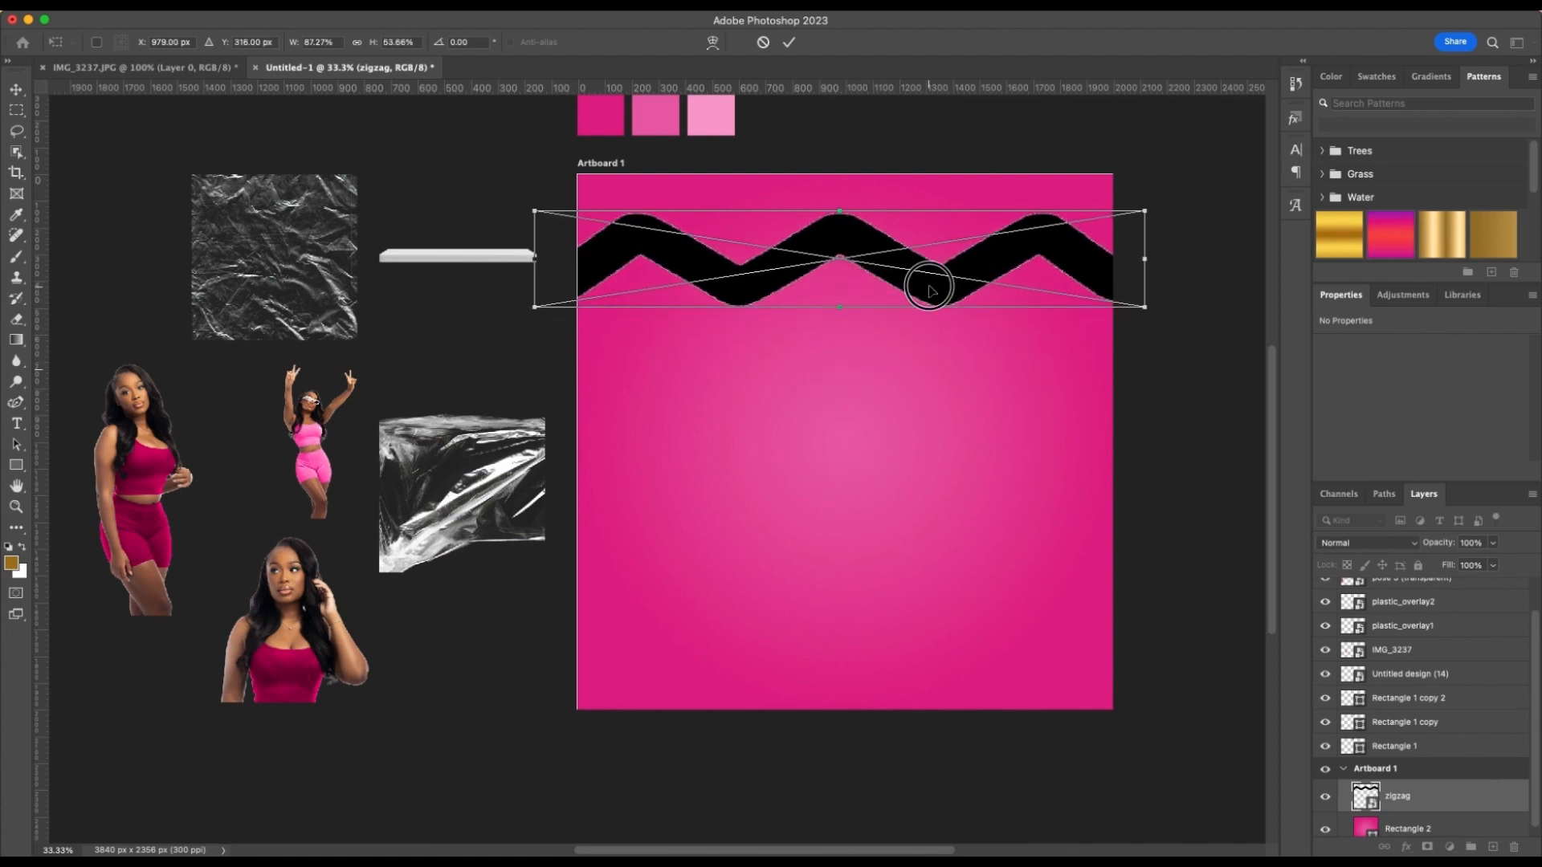
drag(929, 282, 933, 250)
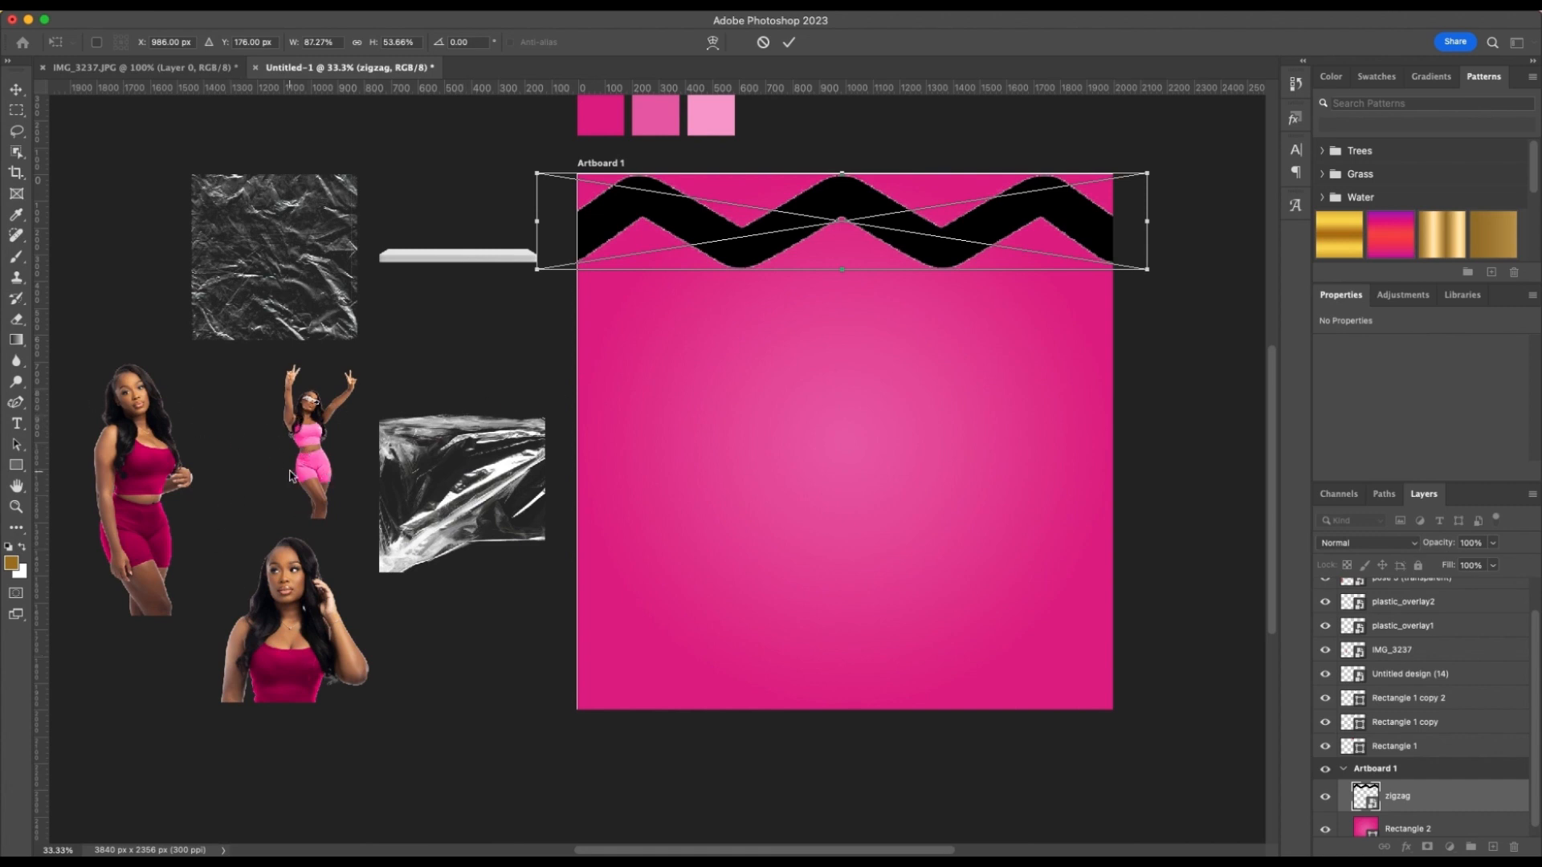
mouse_move(763, 242)
mouse_down()
mouse_move(727, 239)
mouse_move(764, 254)
mouse_up()
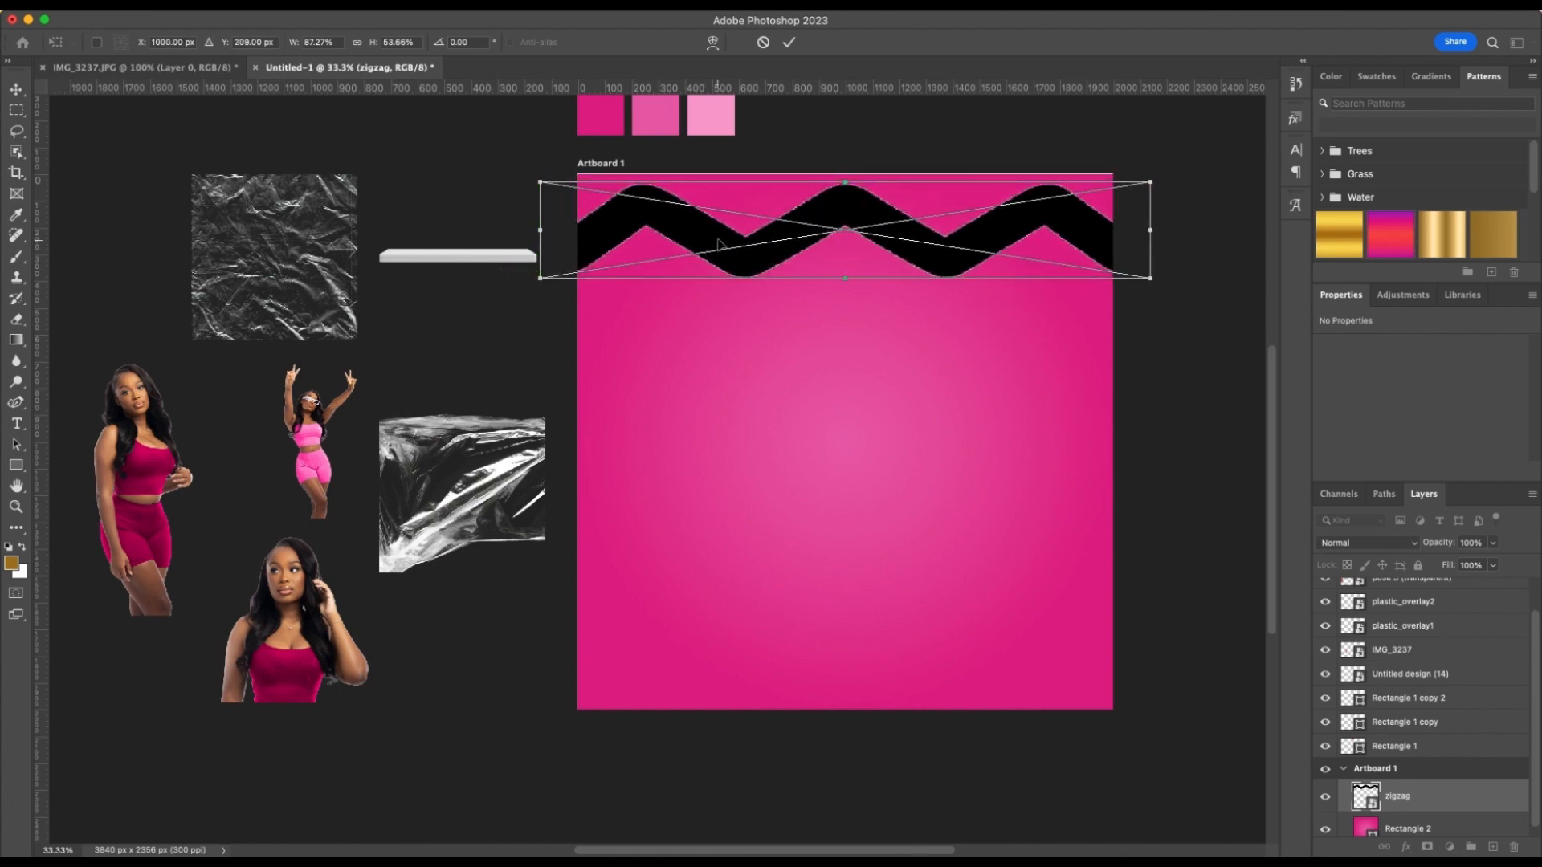
mouse_move(540, 278)
mouse_down()
mouse_move(517, 277)
mouse_move(518, 262)
mouse_up()
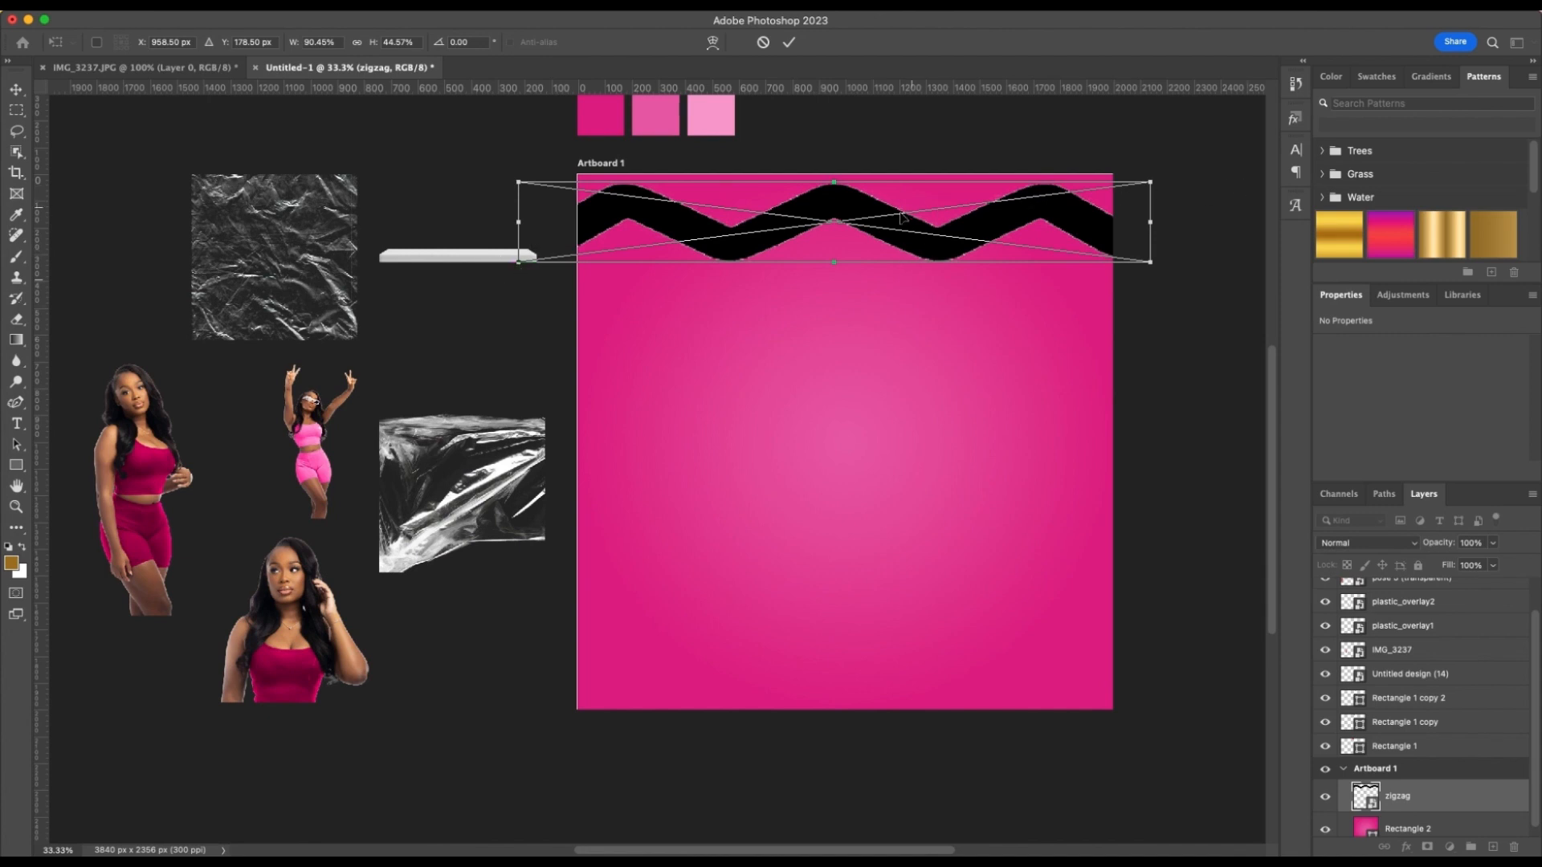
click(788, 42)
Reduce the zigzag's height to about 246 px and position it flush with the artboard's upper edge
click(456, 44)
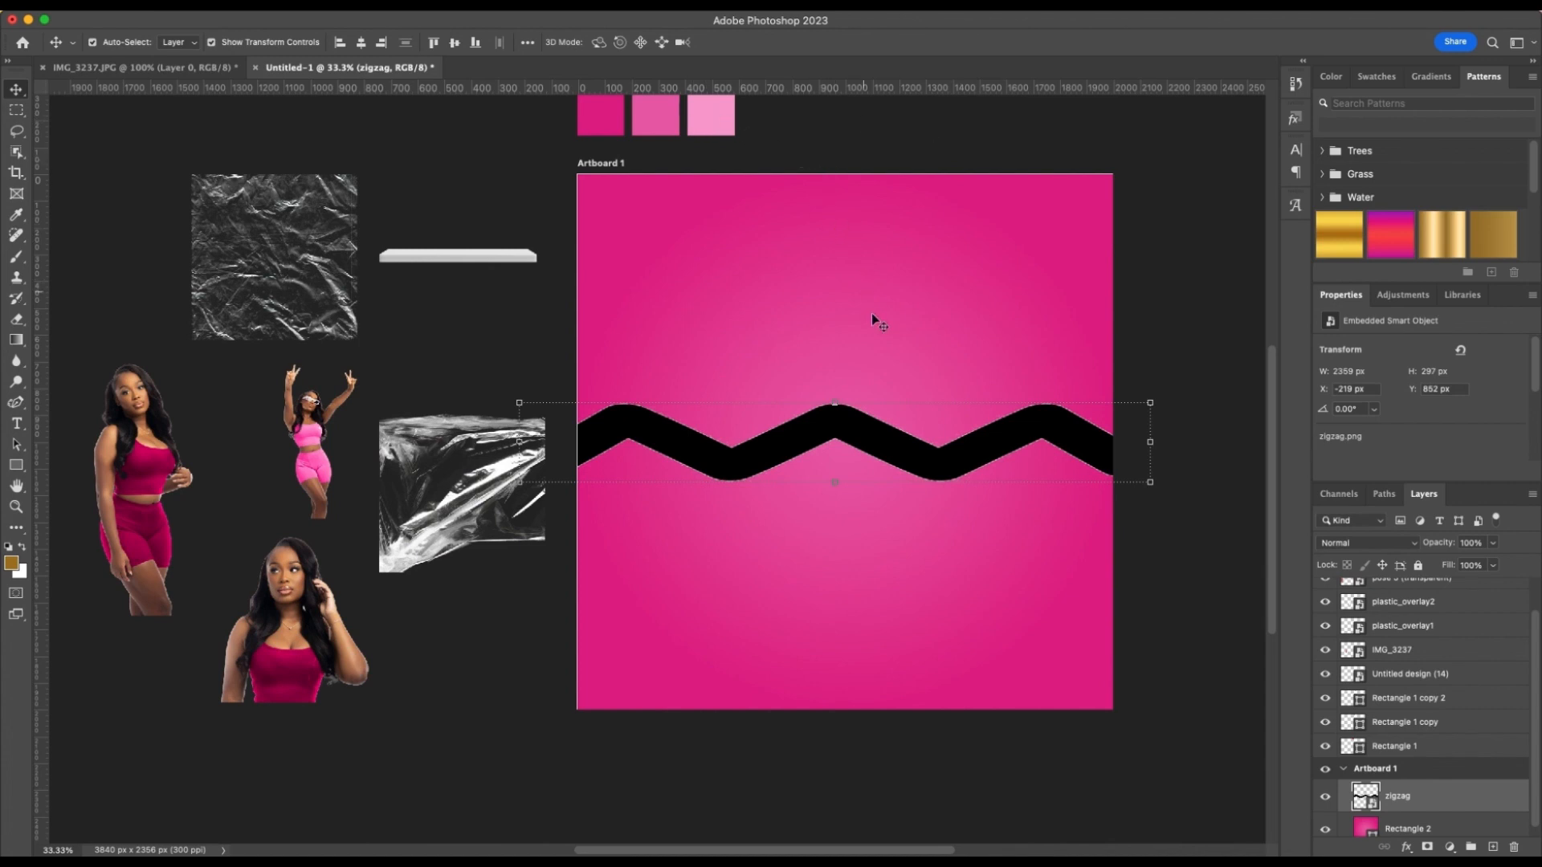
drag(902, 444, 902, 233)
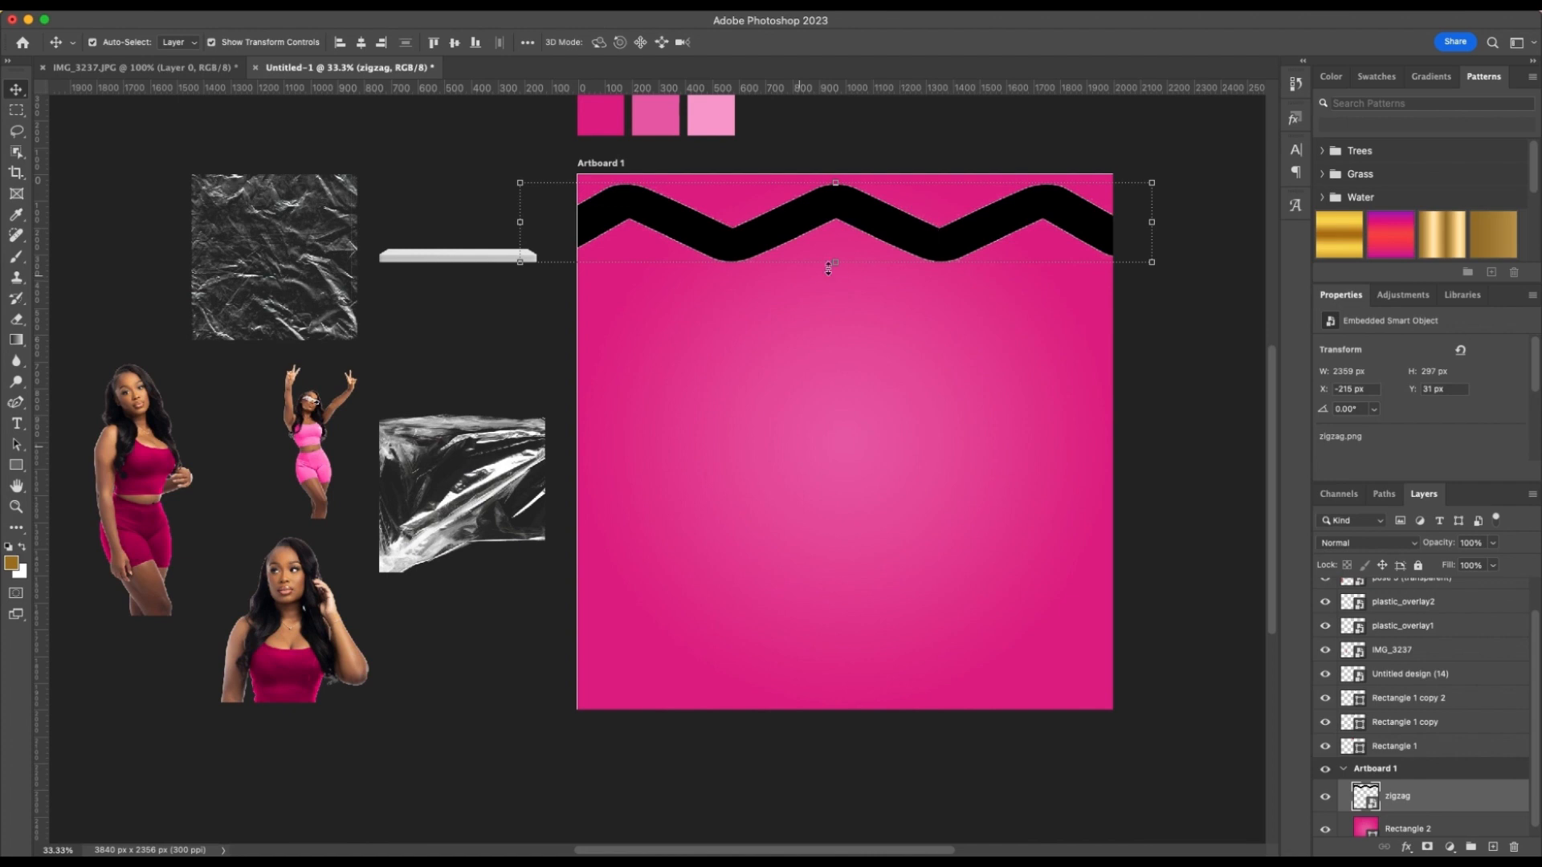
drag(835, 262, 835, 248)
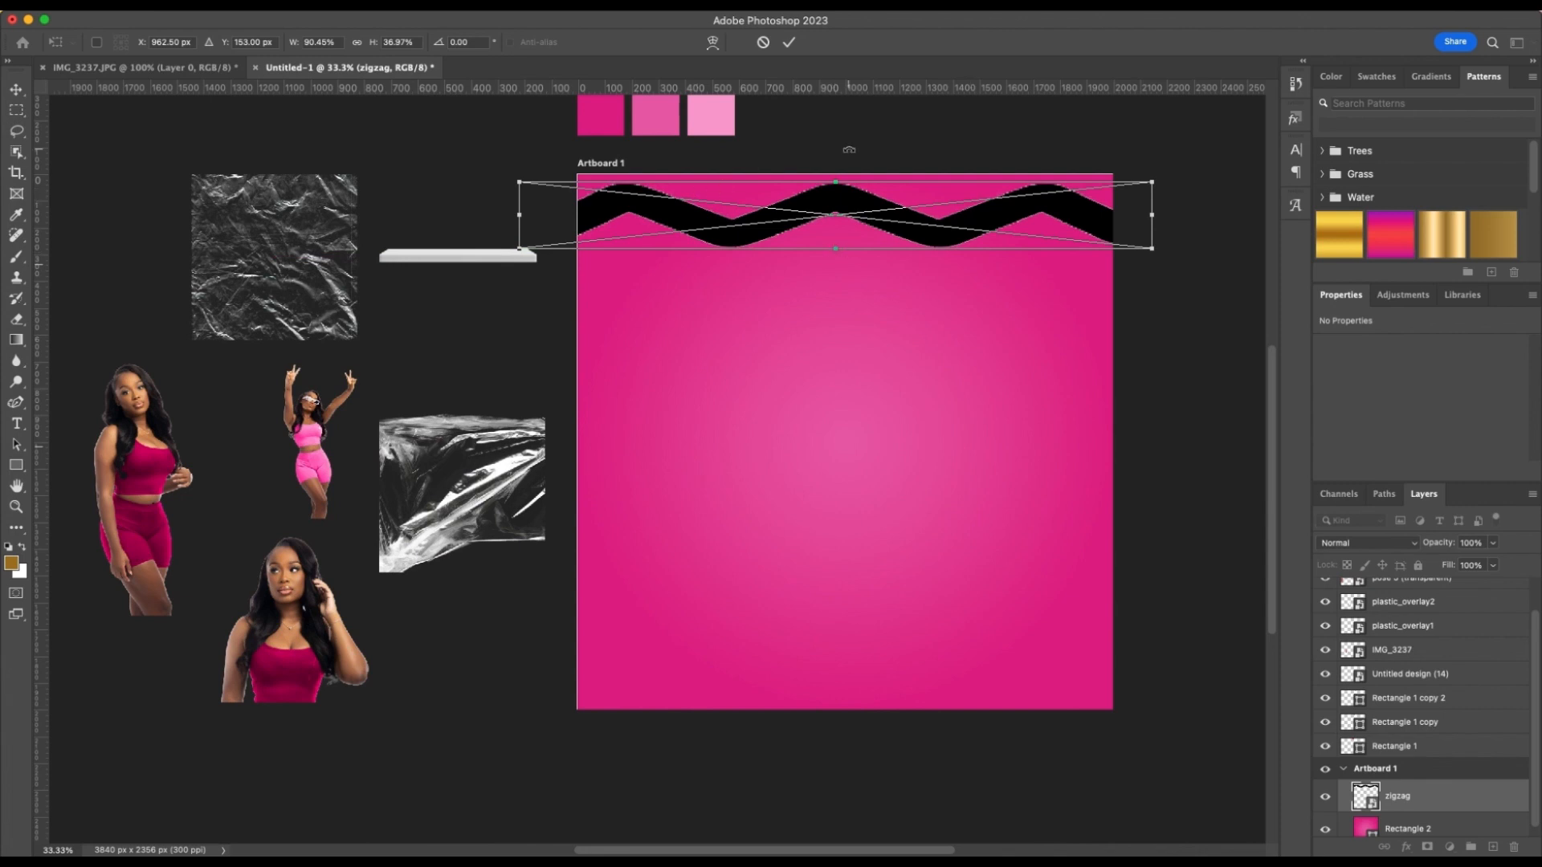
key(Return)
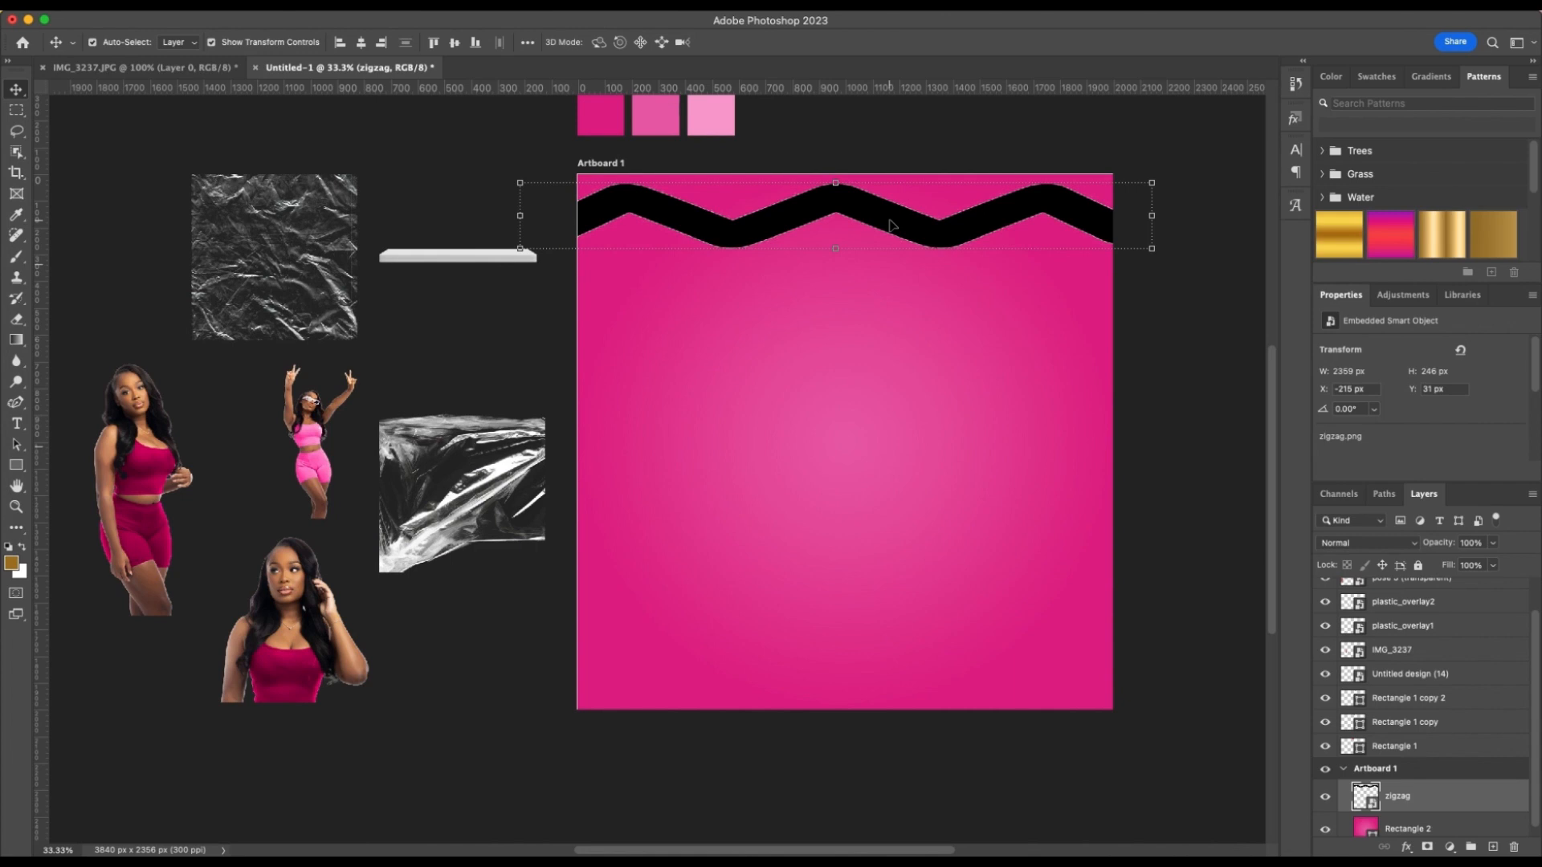
drag(852, 215, 852, 207)
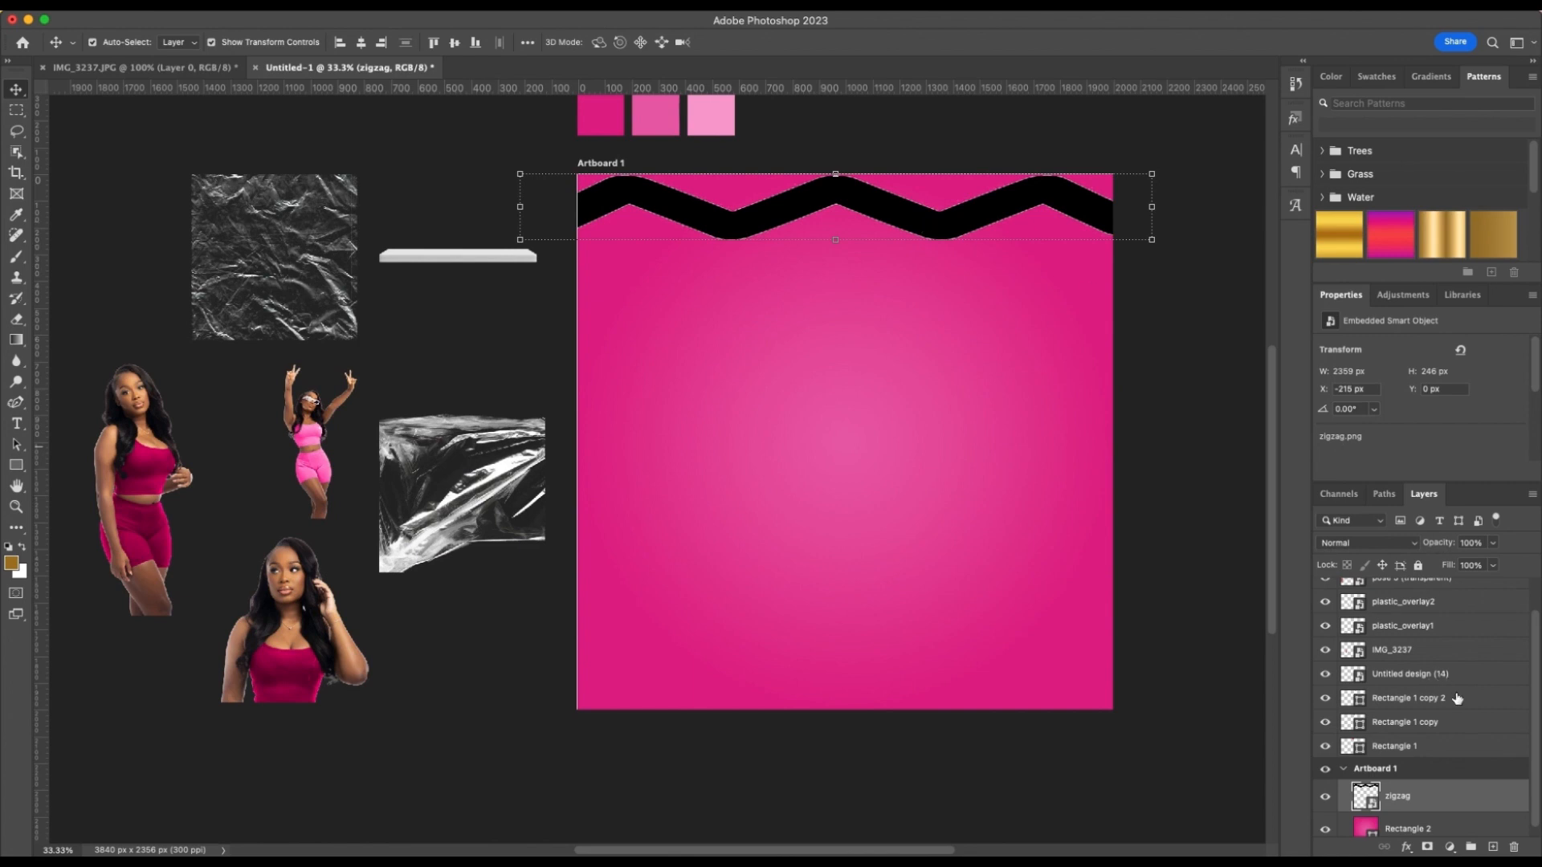
Add a Color Overlay effect to the zigzag layer
scroll(1439, 801, down, 1)
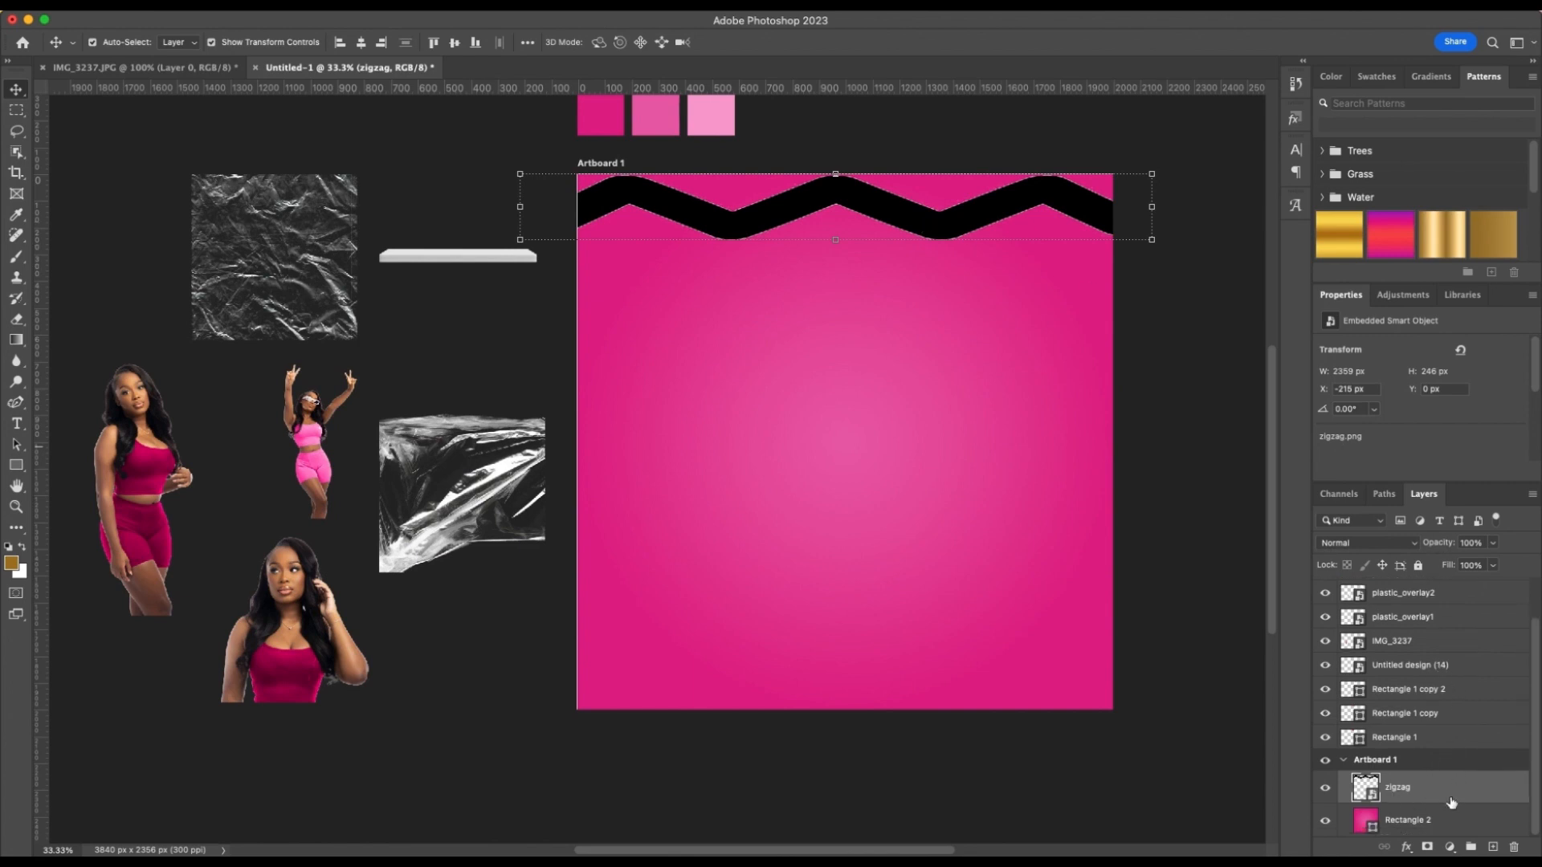
double_click(1450, 799)
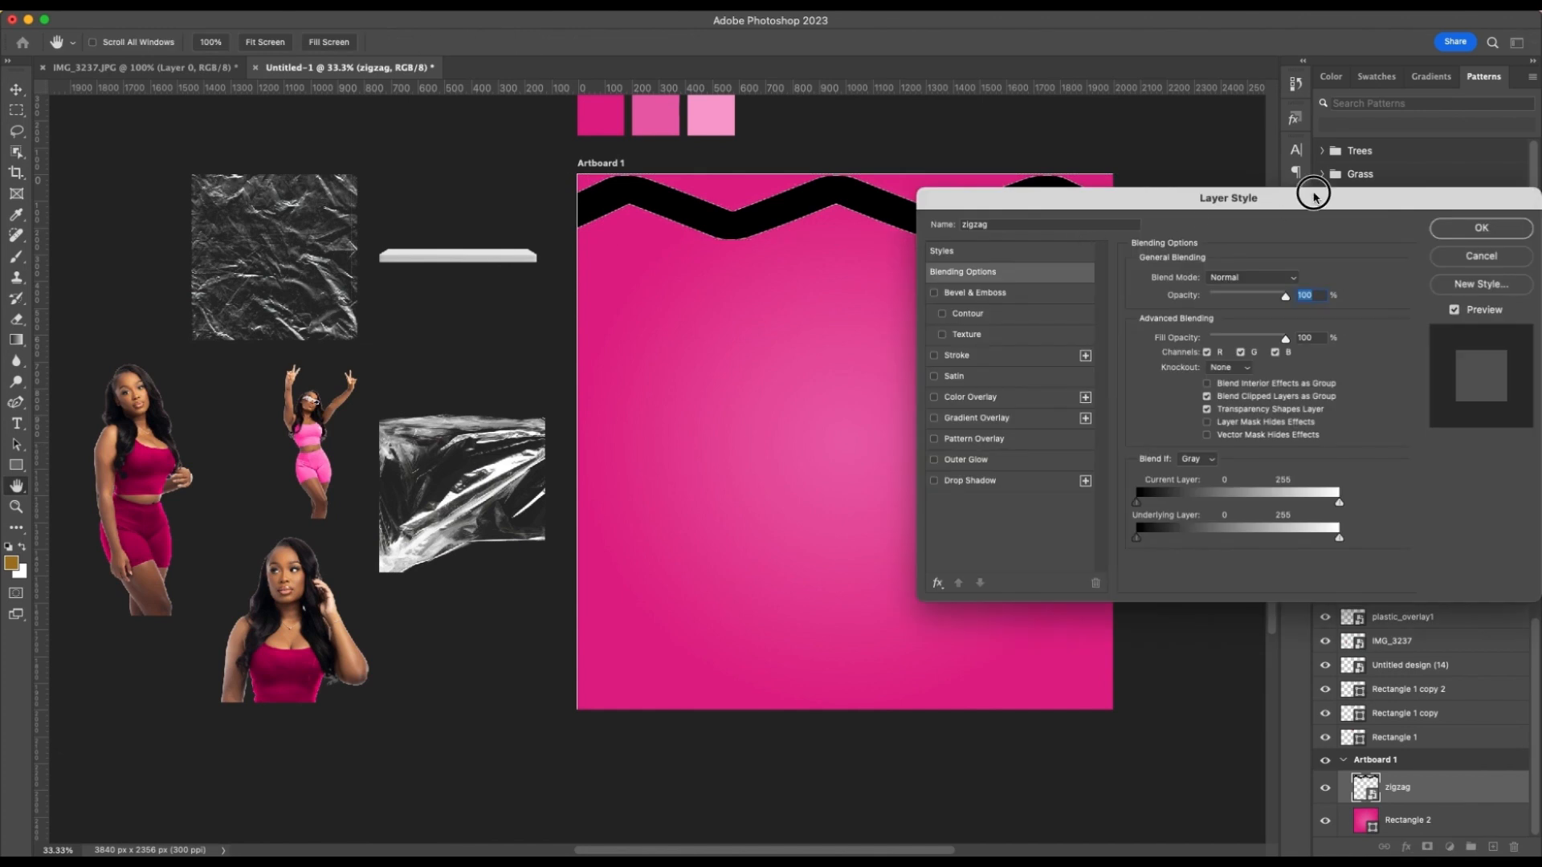
drag(1313, 195, 953, 284)
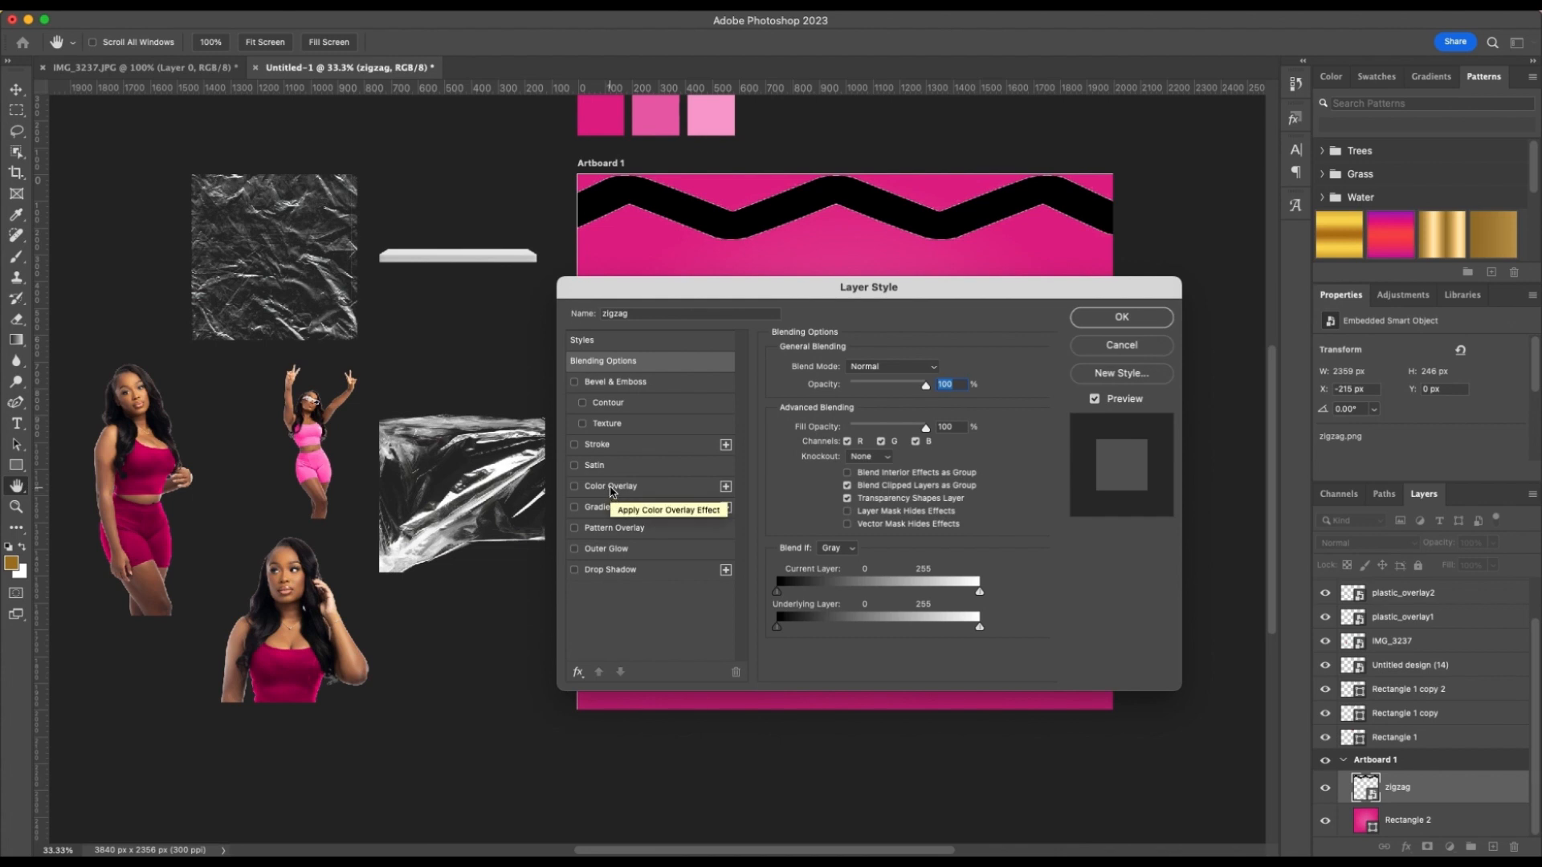
click(610, 489)
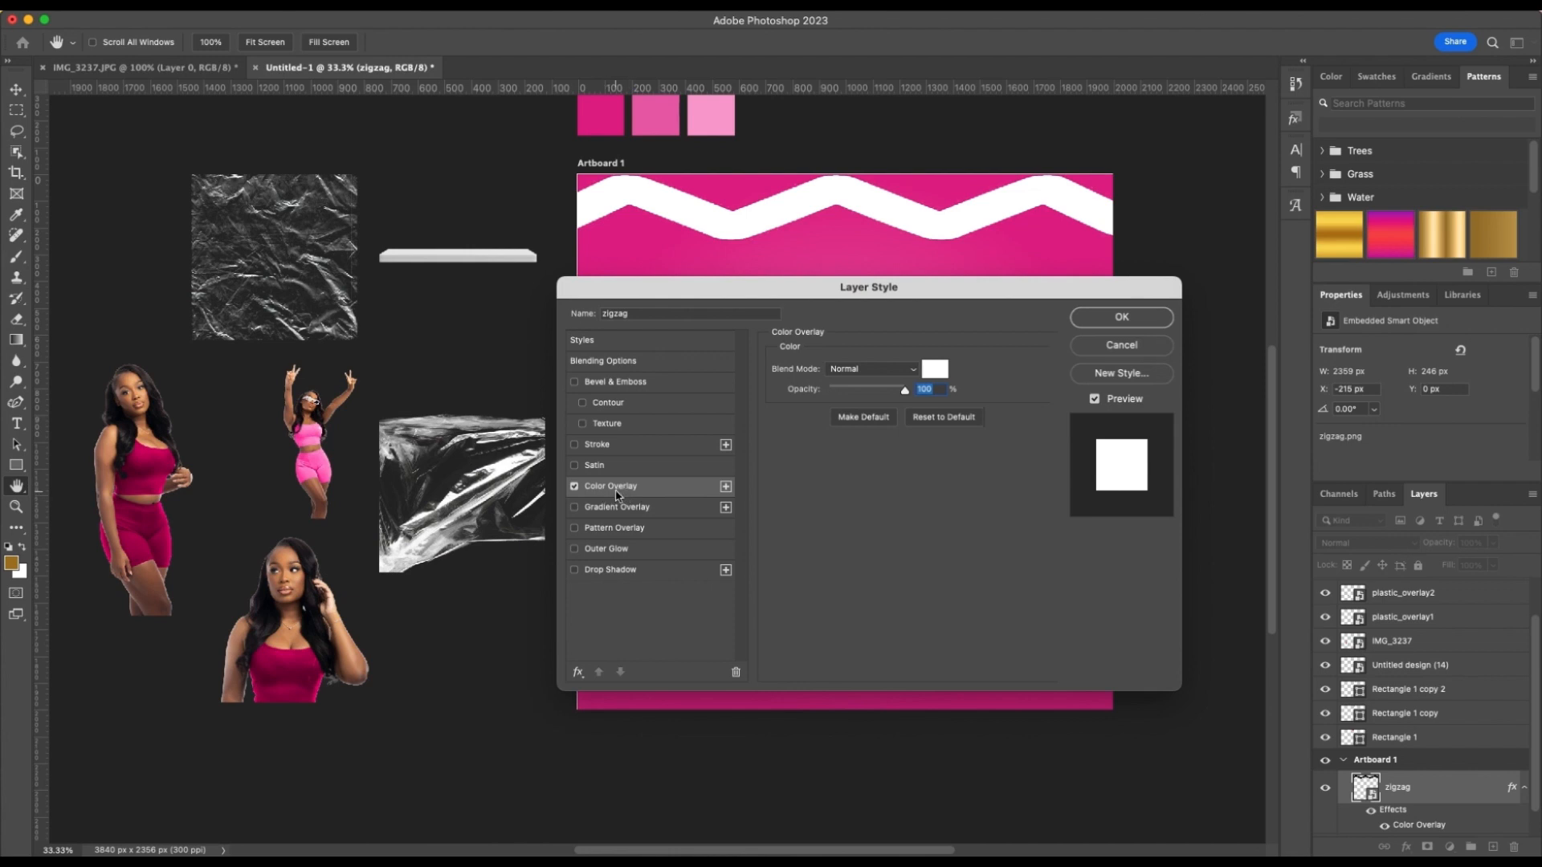
click(910, 370)
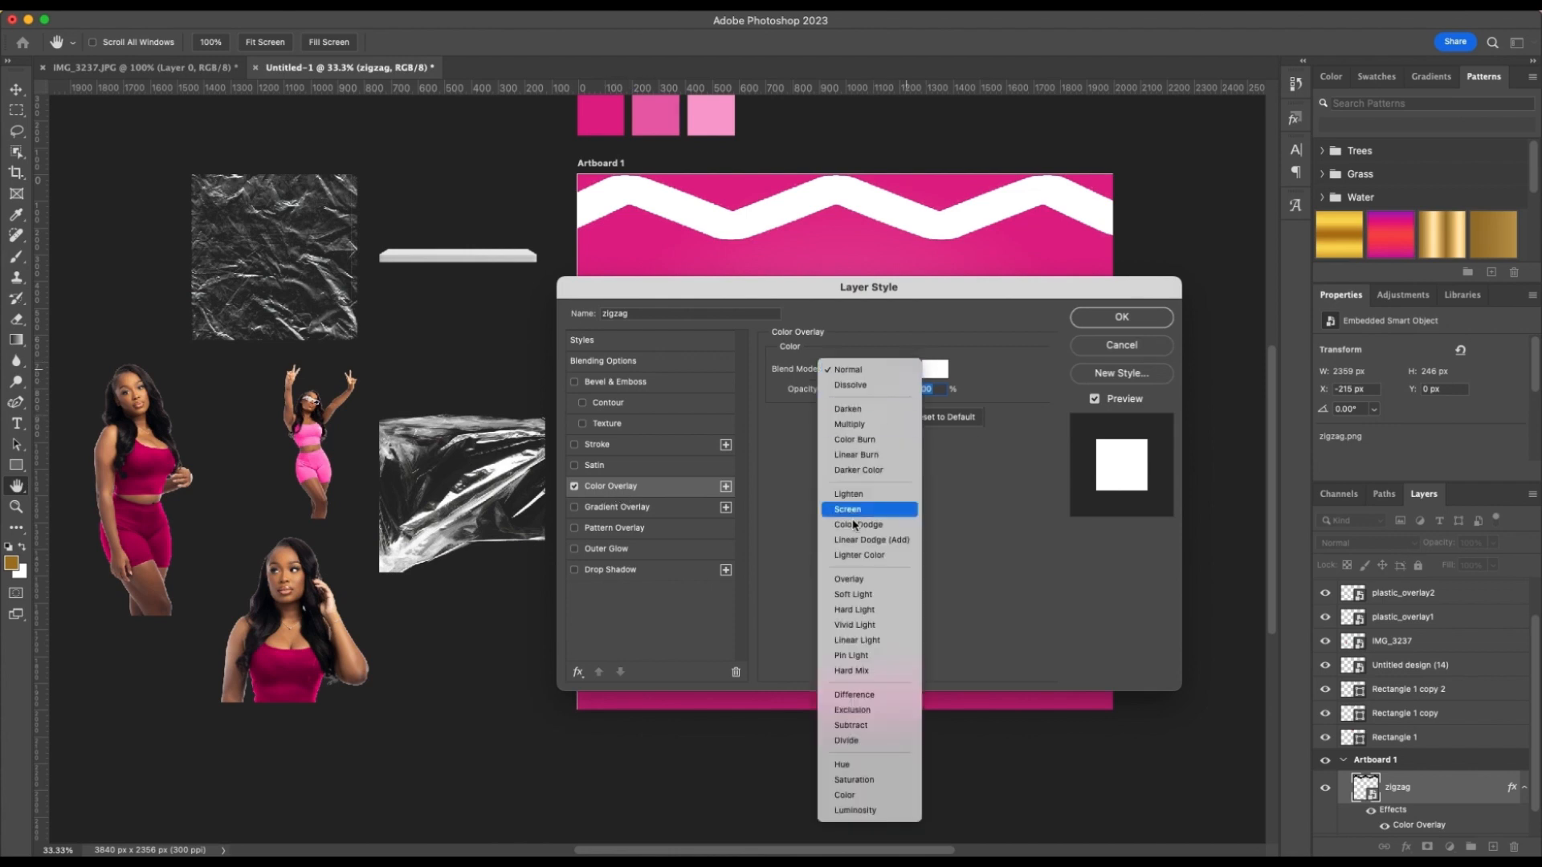
click(849, 410)
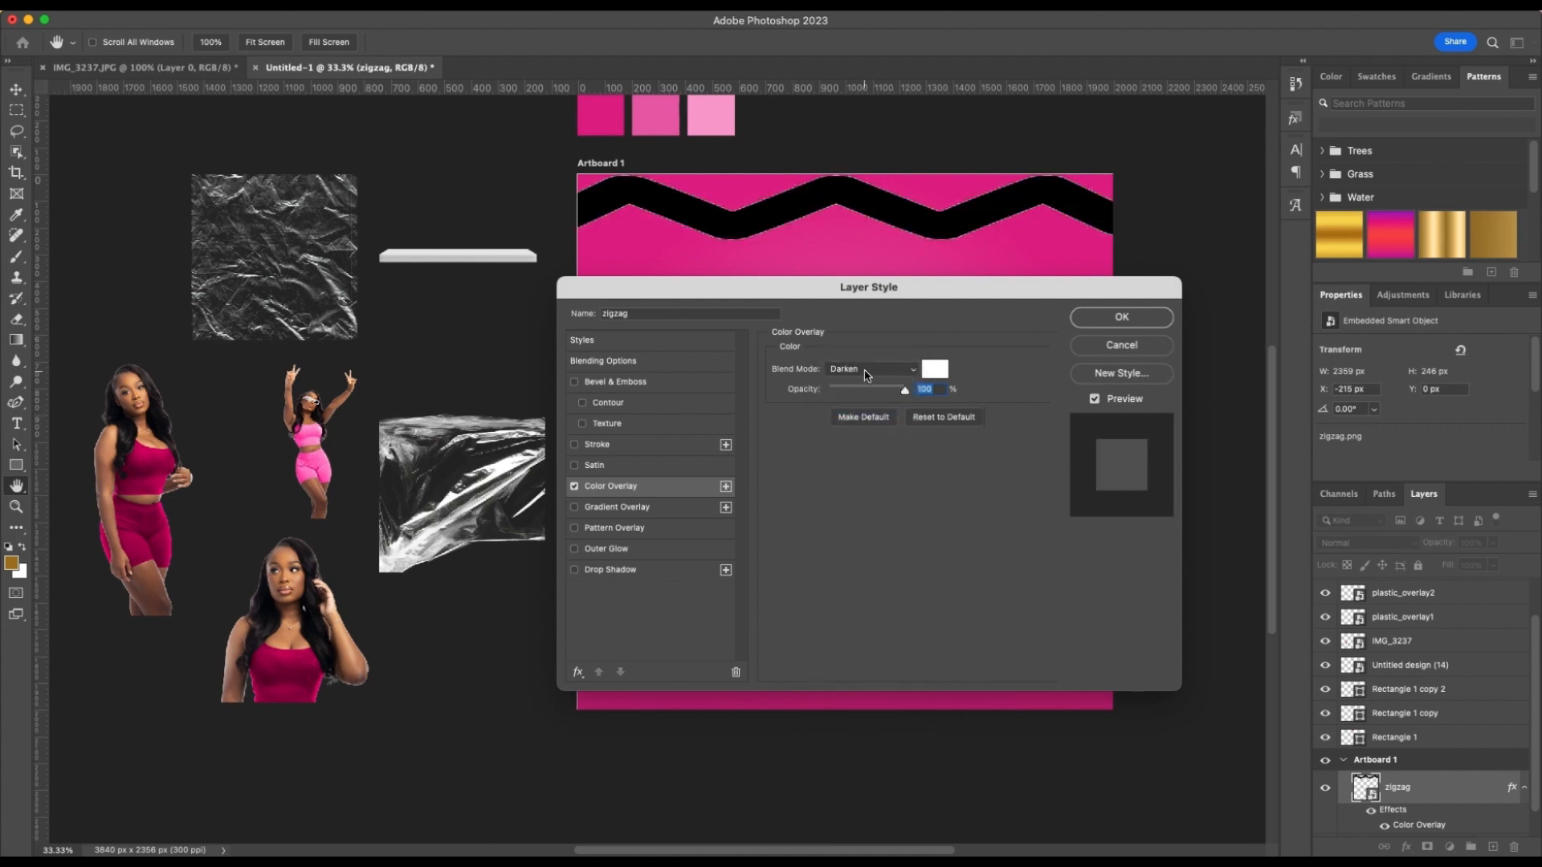
click(936, 369)
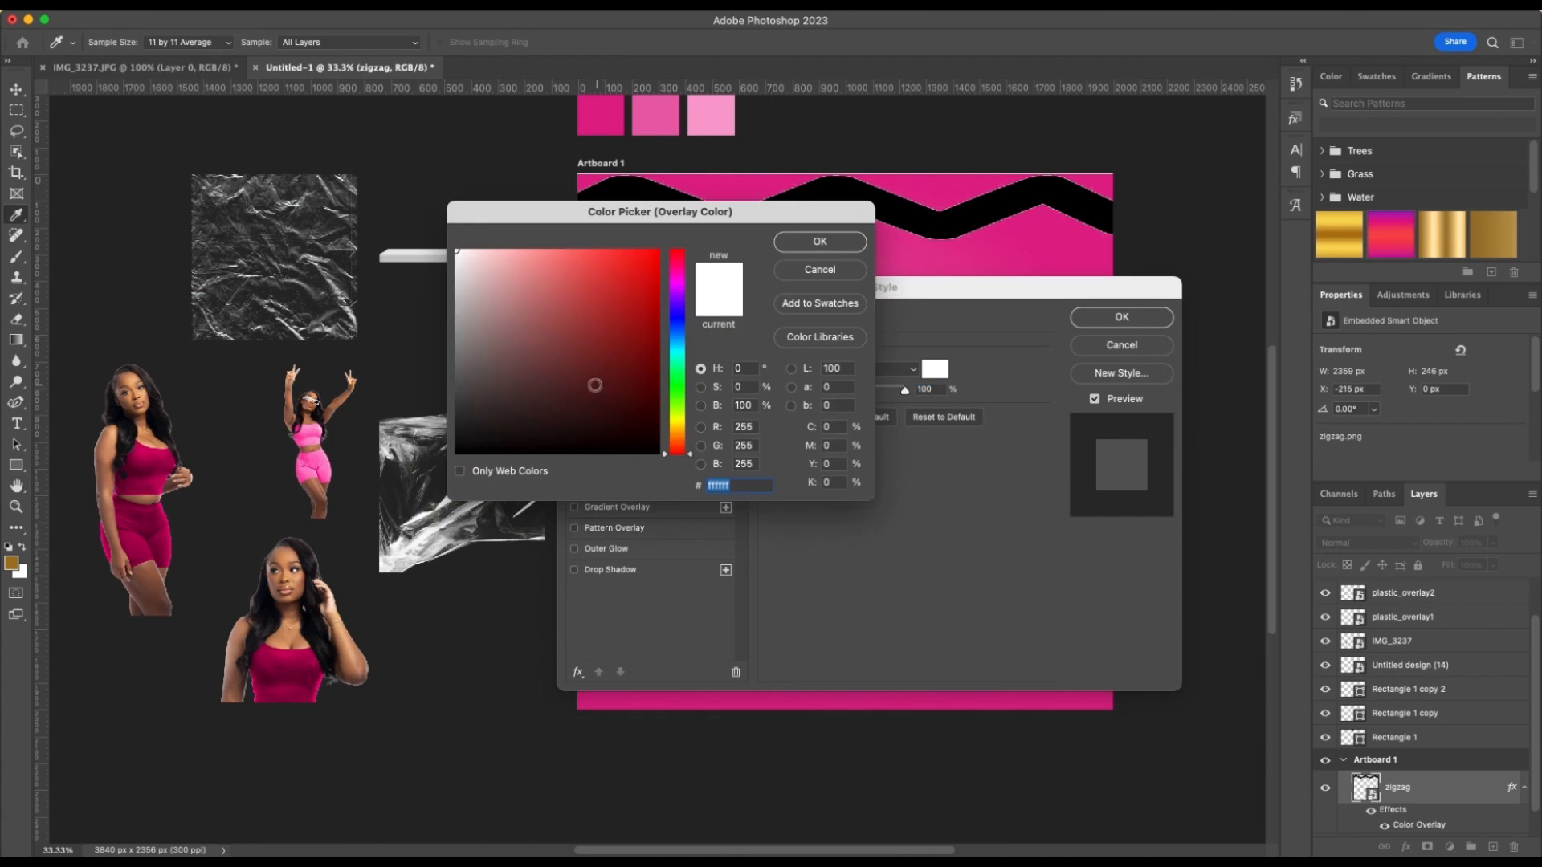
mouse_move(594, 386)
mouse_down()
mouse_move(619, 430)
mouse_move(628, 339)
mouse_move(587, 286)
mouse_move(484, 264)
mouse_up()
click(815, 273)
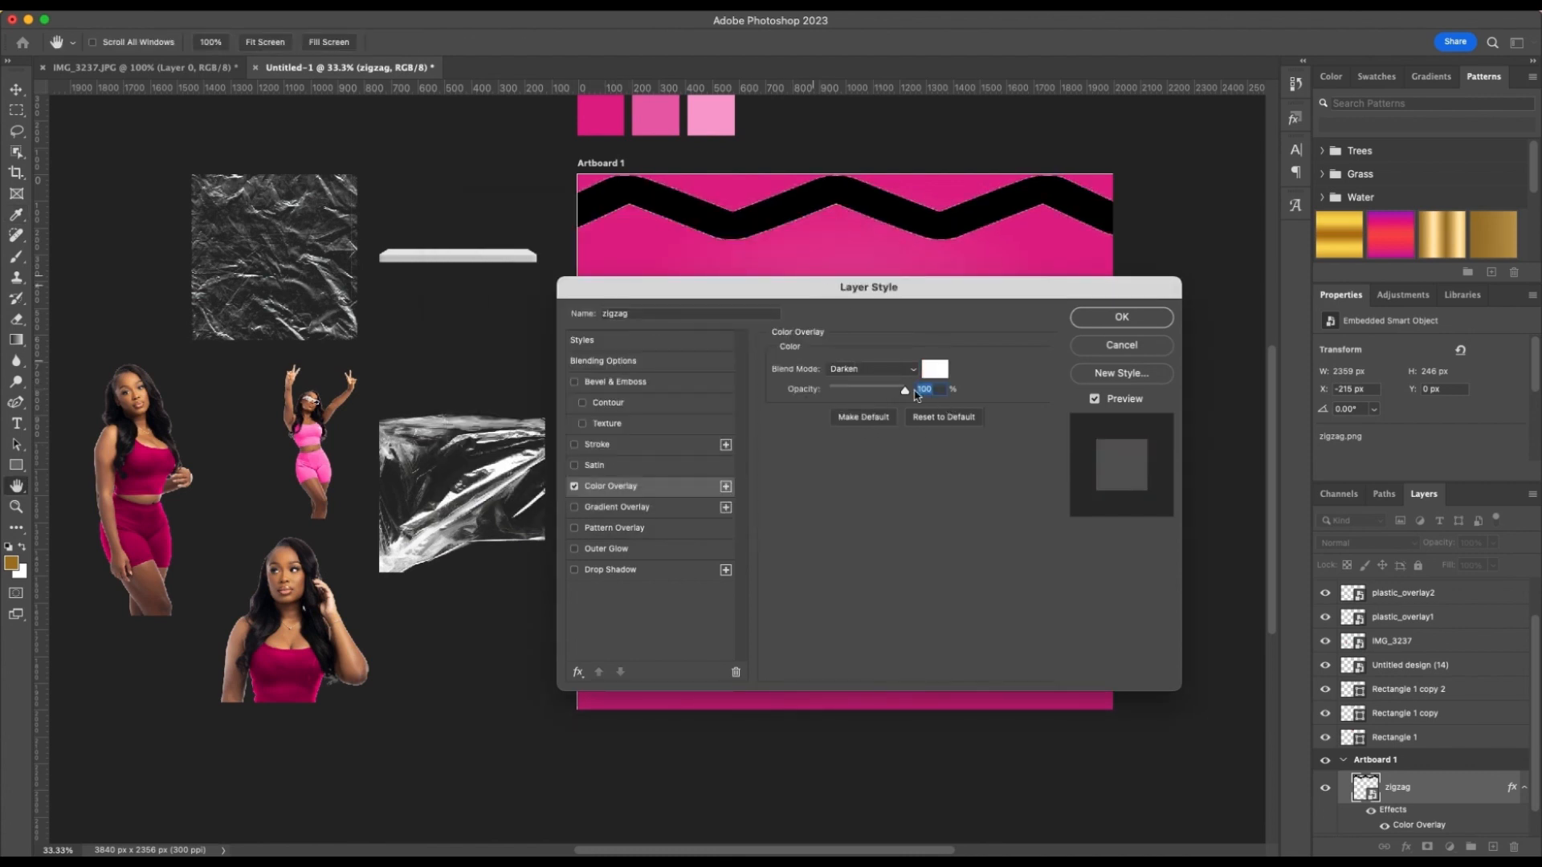
click(916, 371)
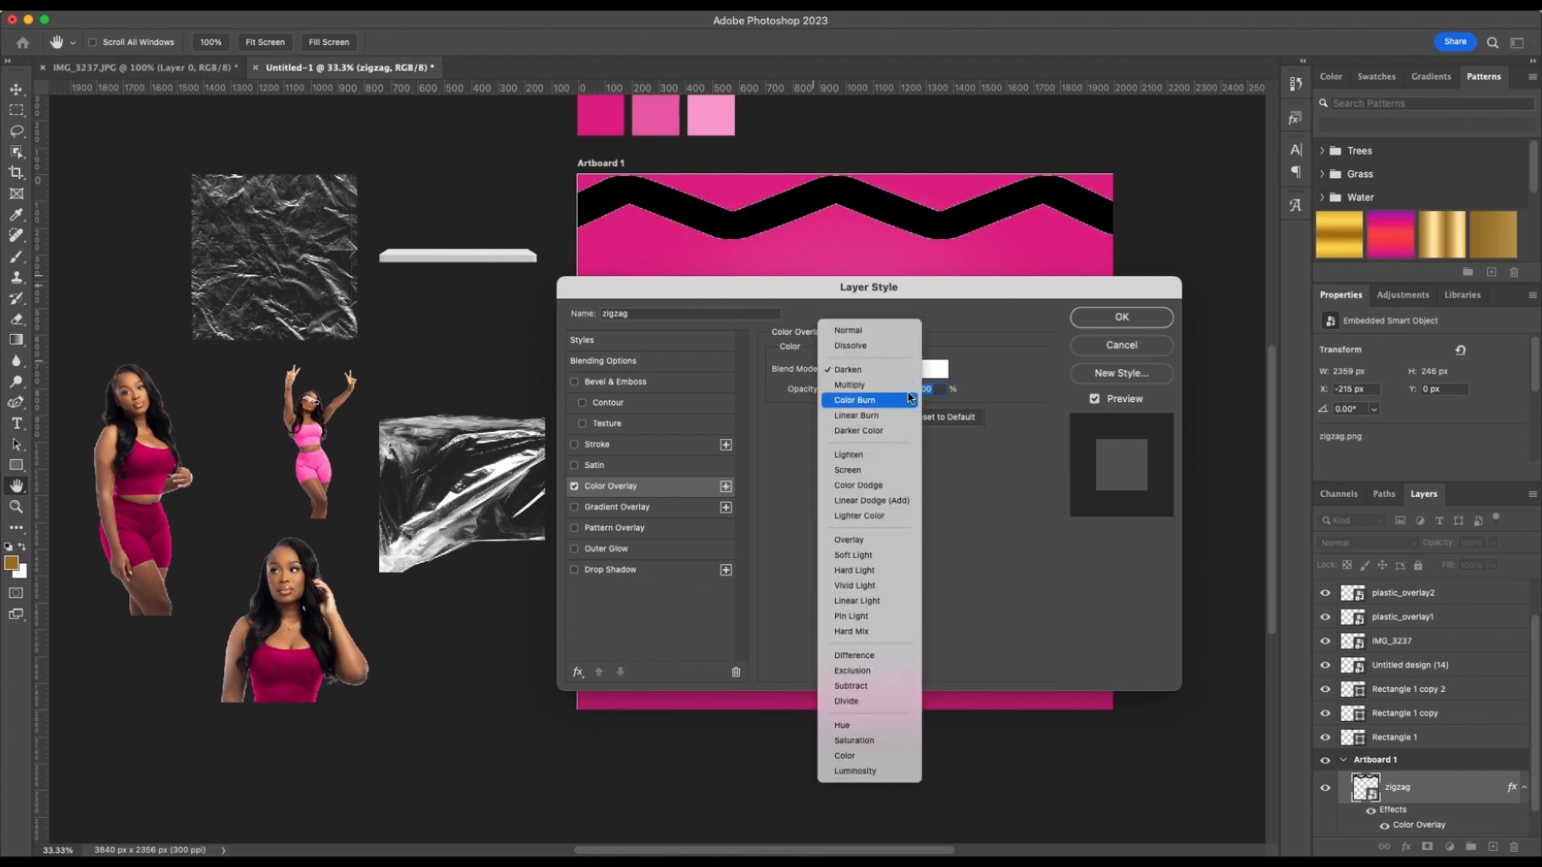
click(875, 331)
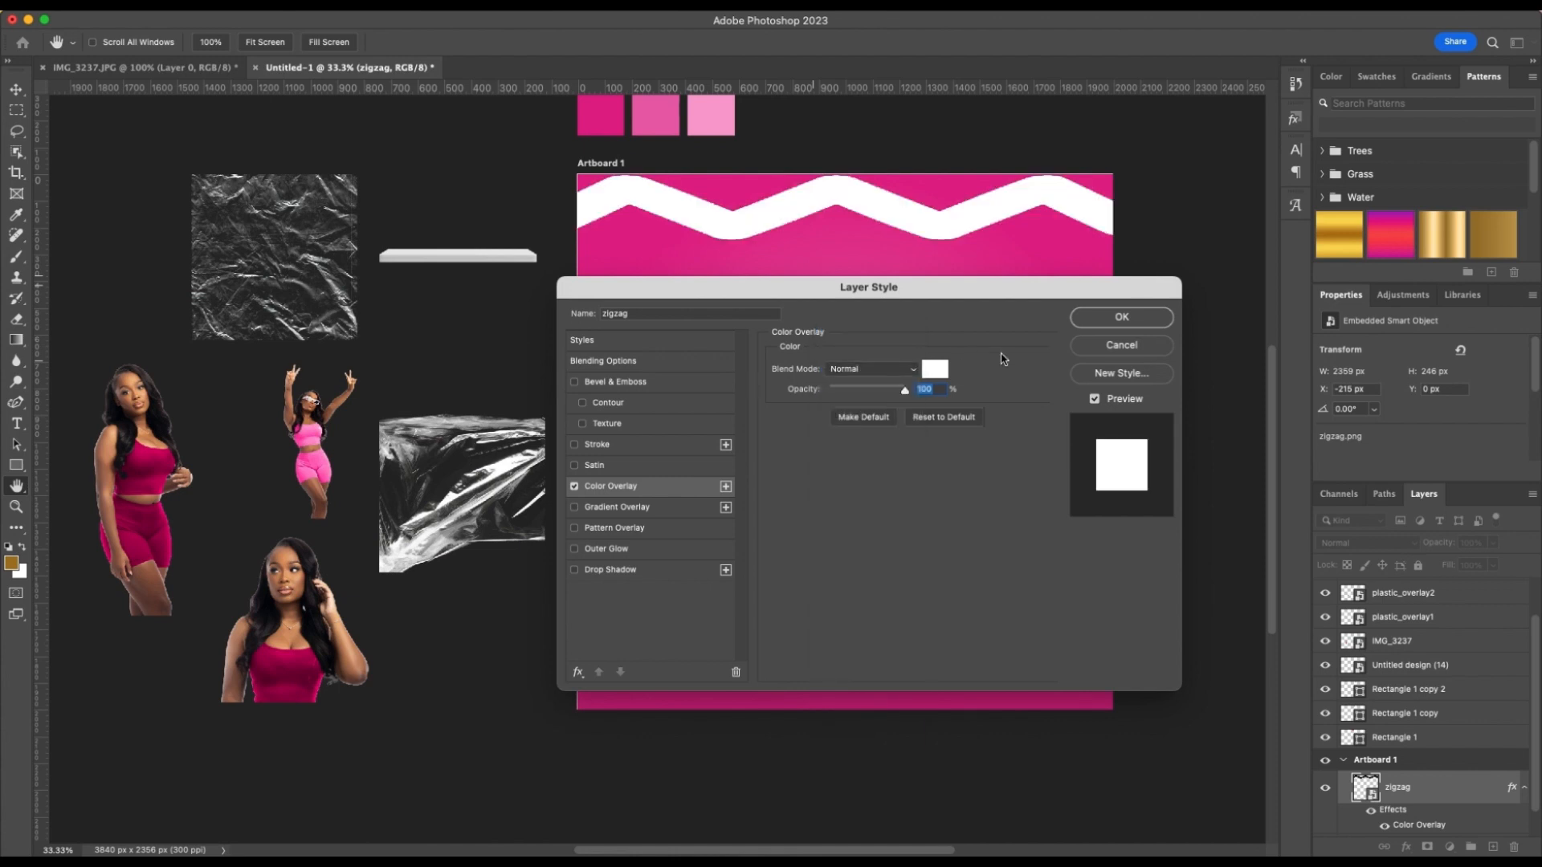
Sample the darkest pink swatch for the zigzag's overlay color, lighten it to ee2e97, and apply the layer style
drag(863, 293, 863, 306)
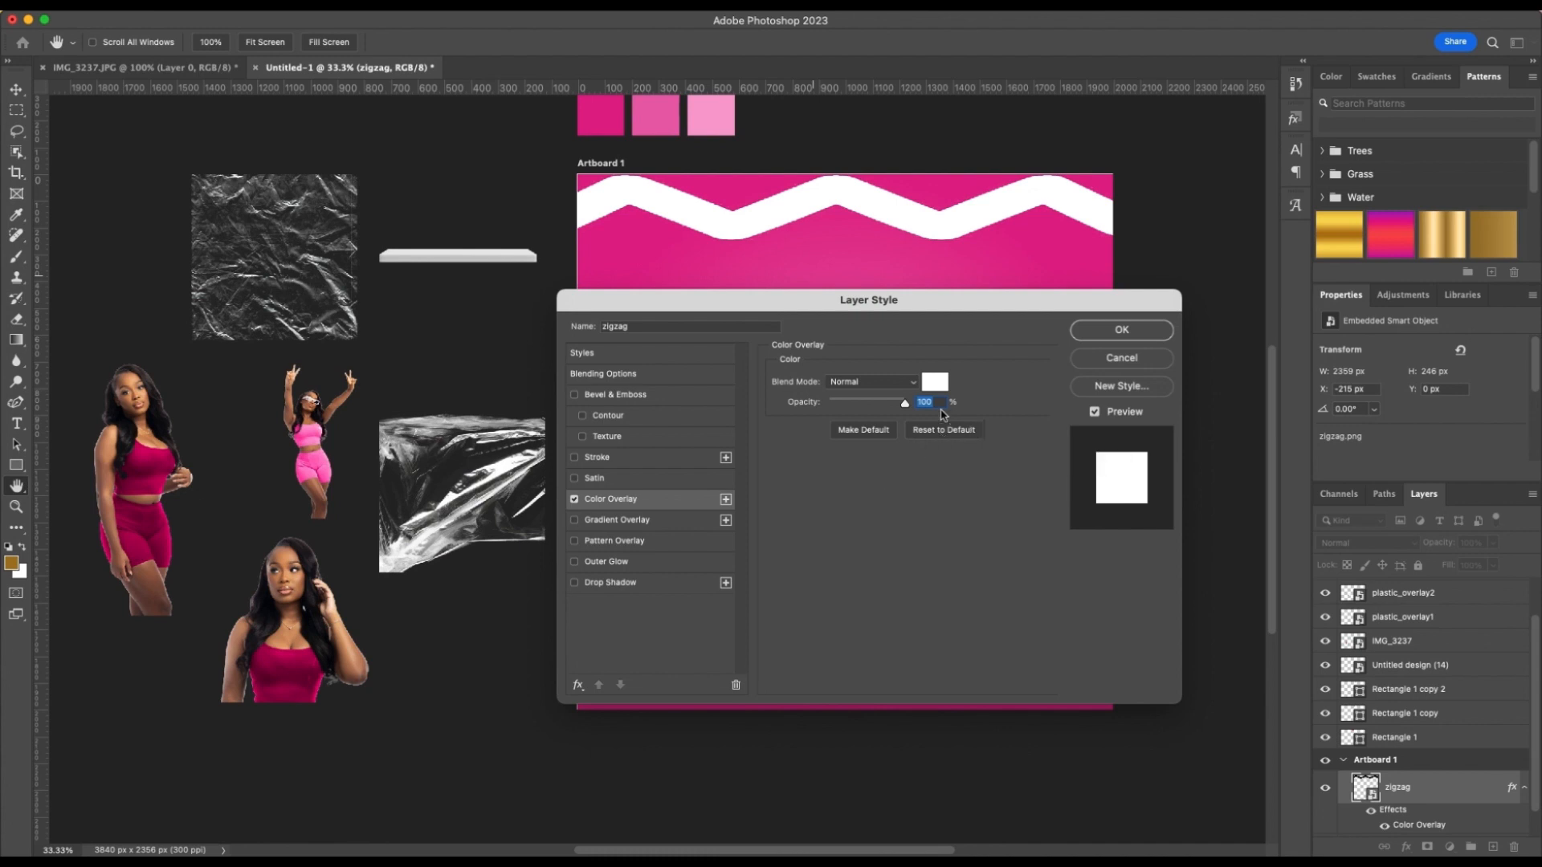
click(936, 384)
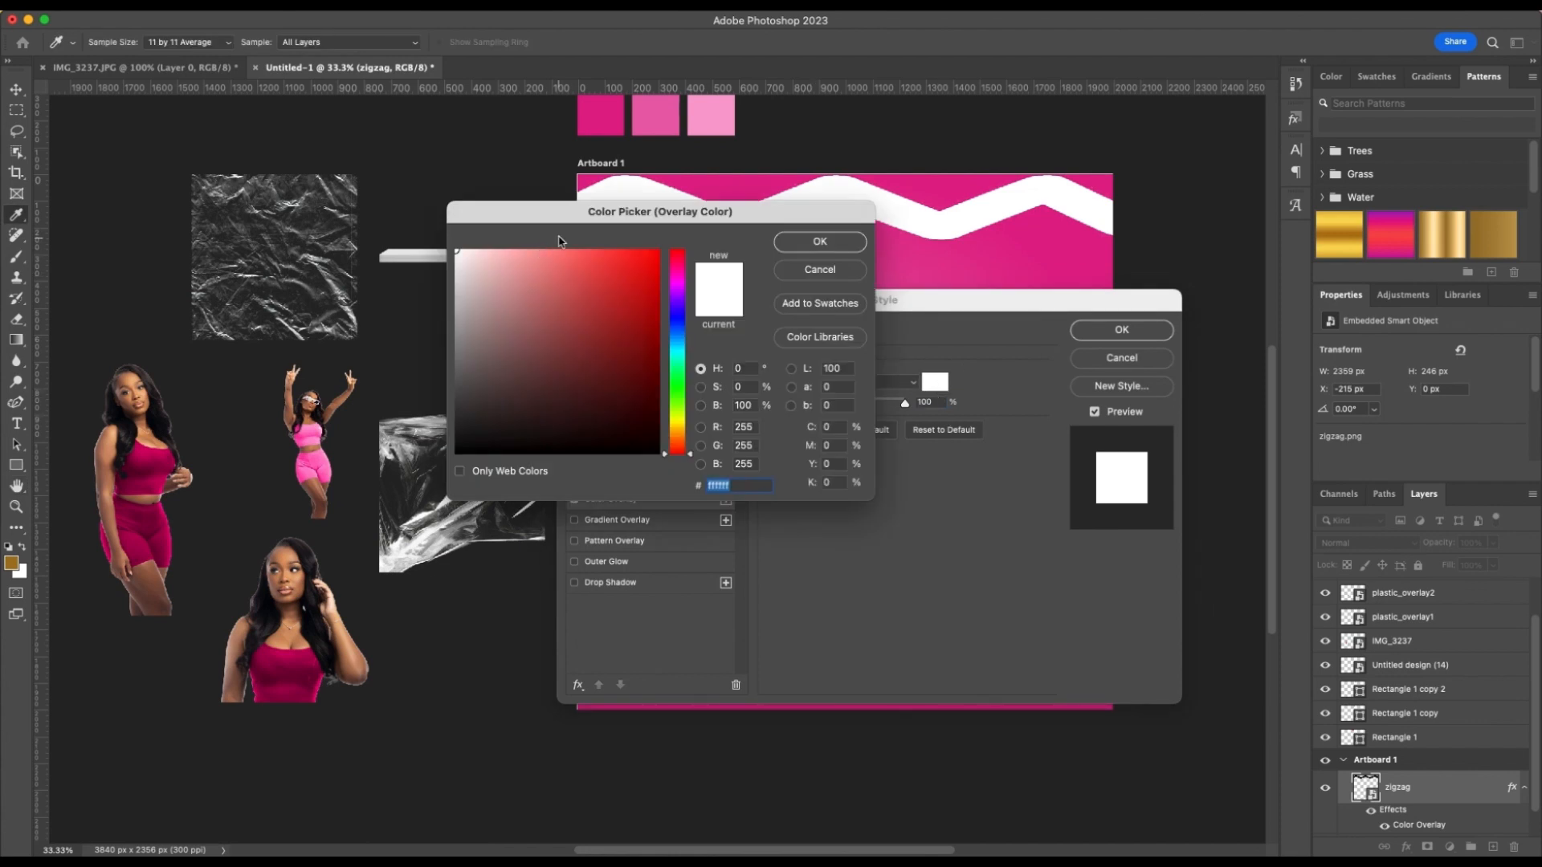
click(603, 114)
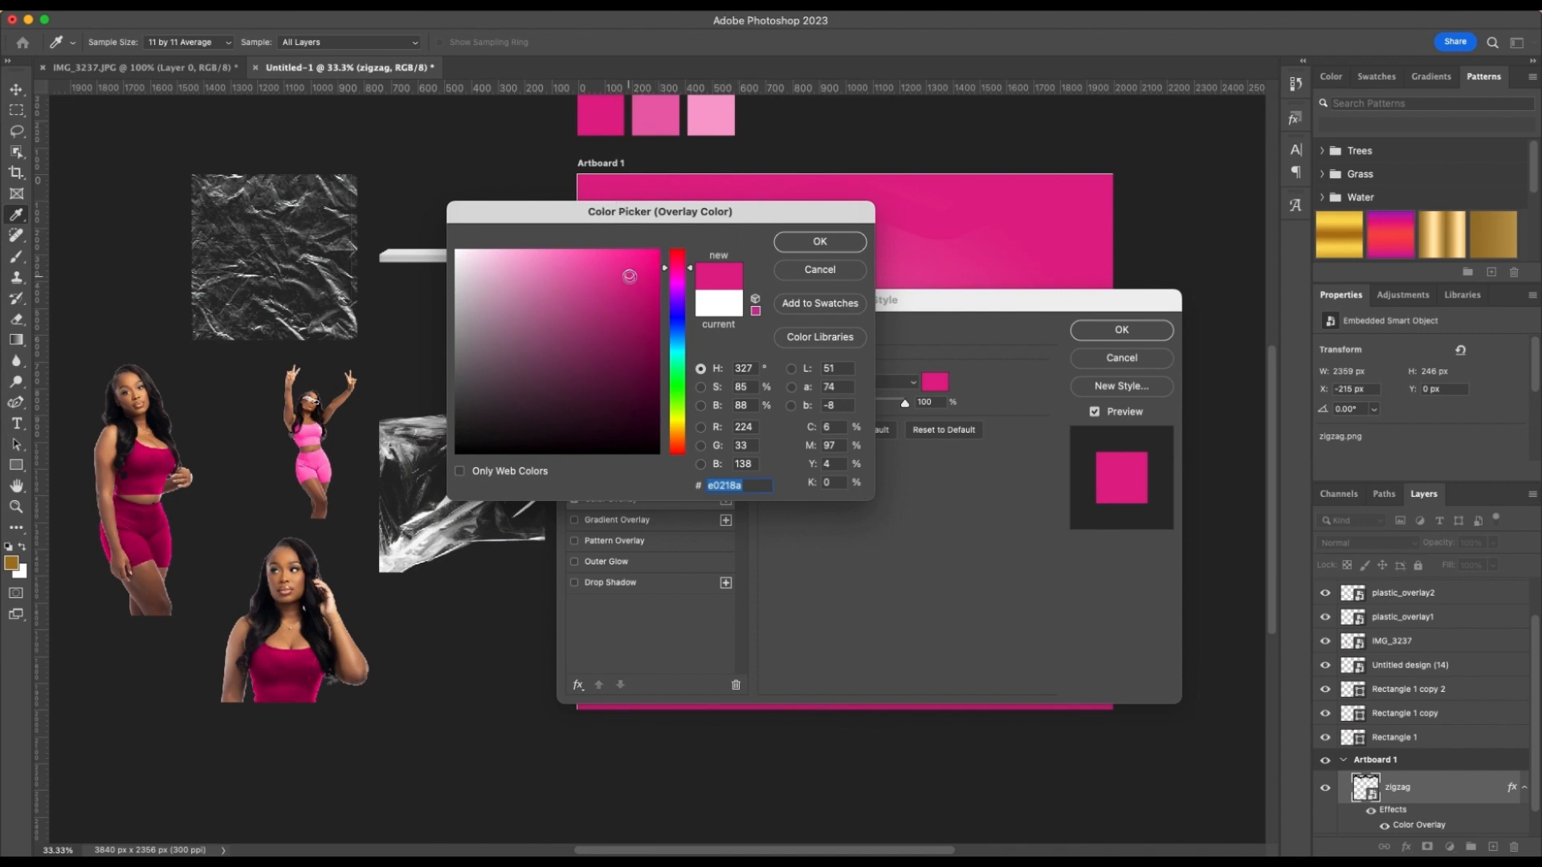
click(628, 269)
drag(627, 271, 620, 263)
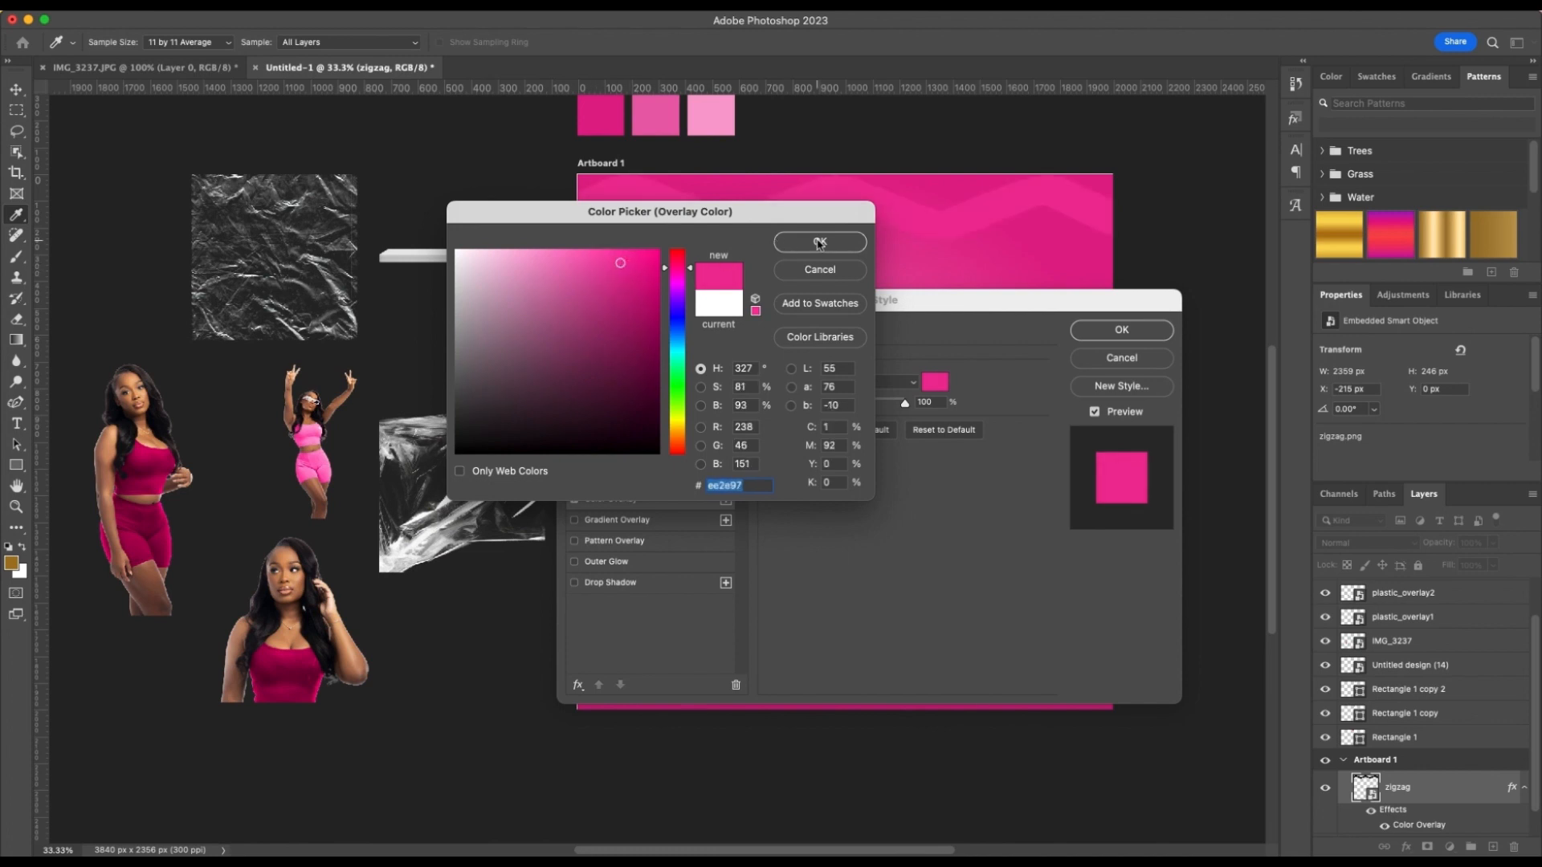
click(847, 242)
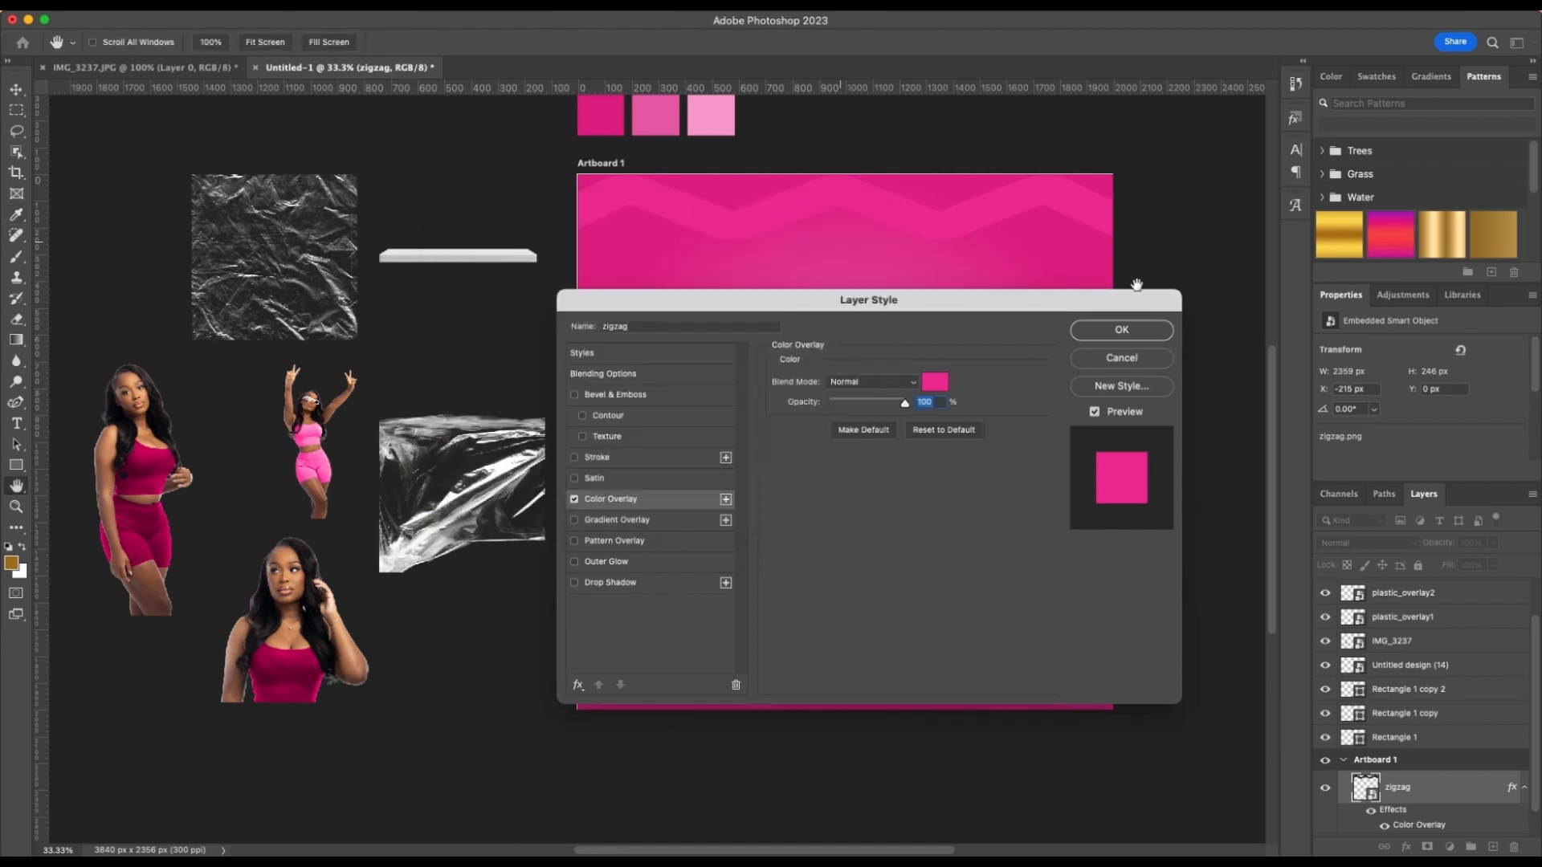
click(1152, 335)
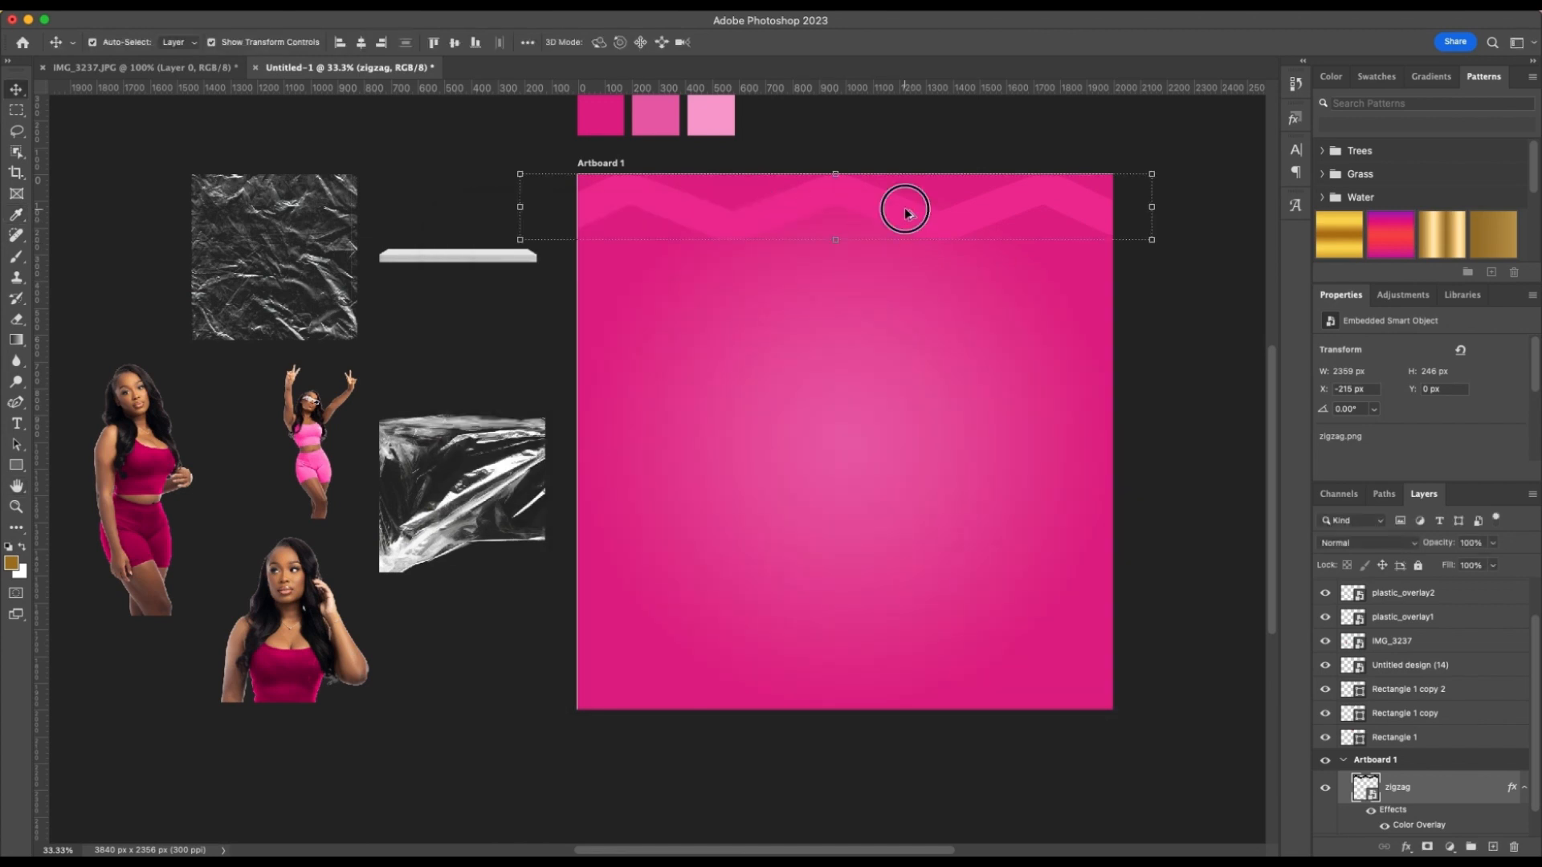
Duplicate the zigzag directly below the original at Y 250 px and recolor the copy's overlay with the medium pink swatch, e962ac
drag(905, 213, 903, 280)
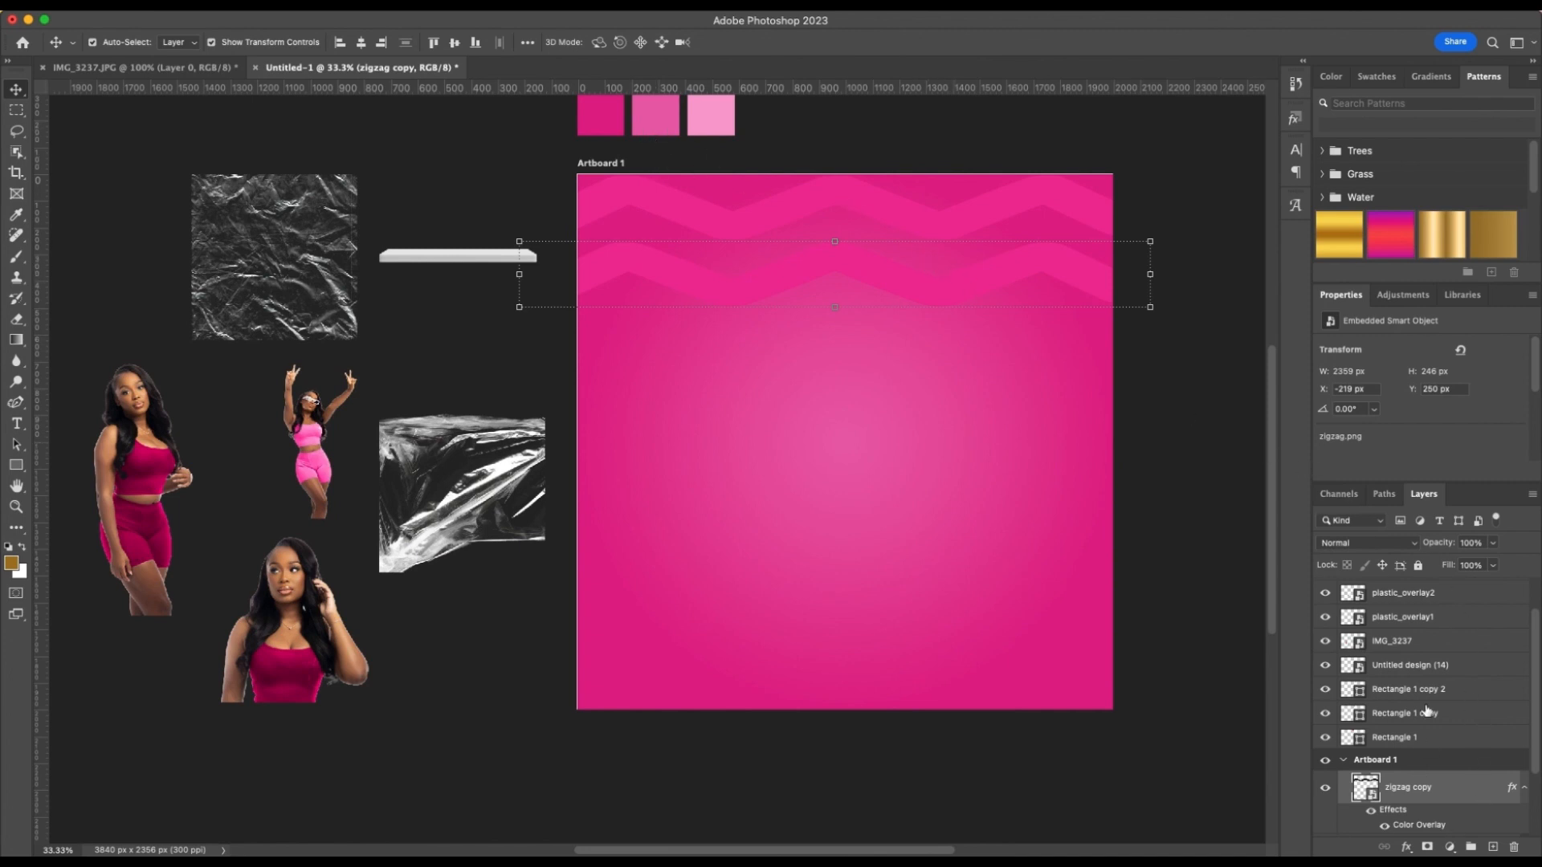
scroll(1427, 711, down, 3)
double_click(1444, 731)
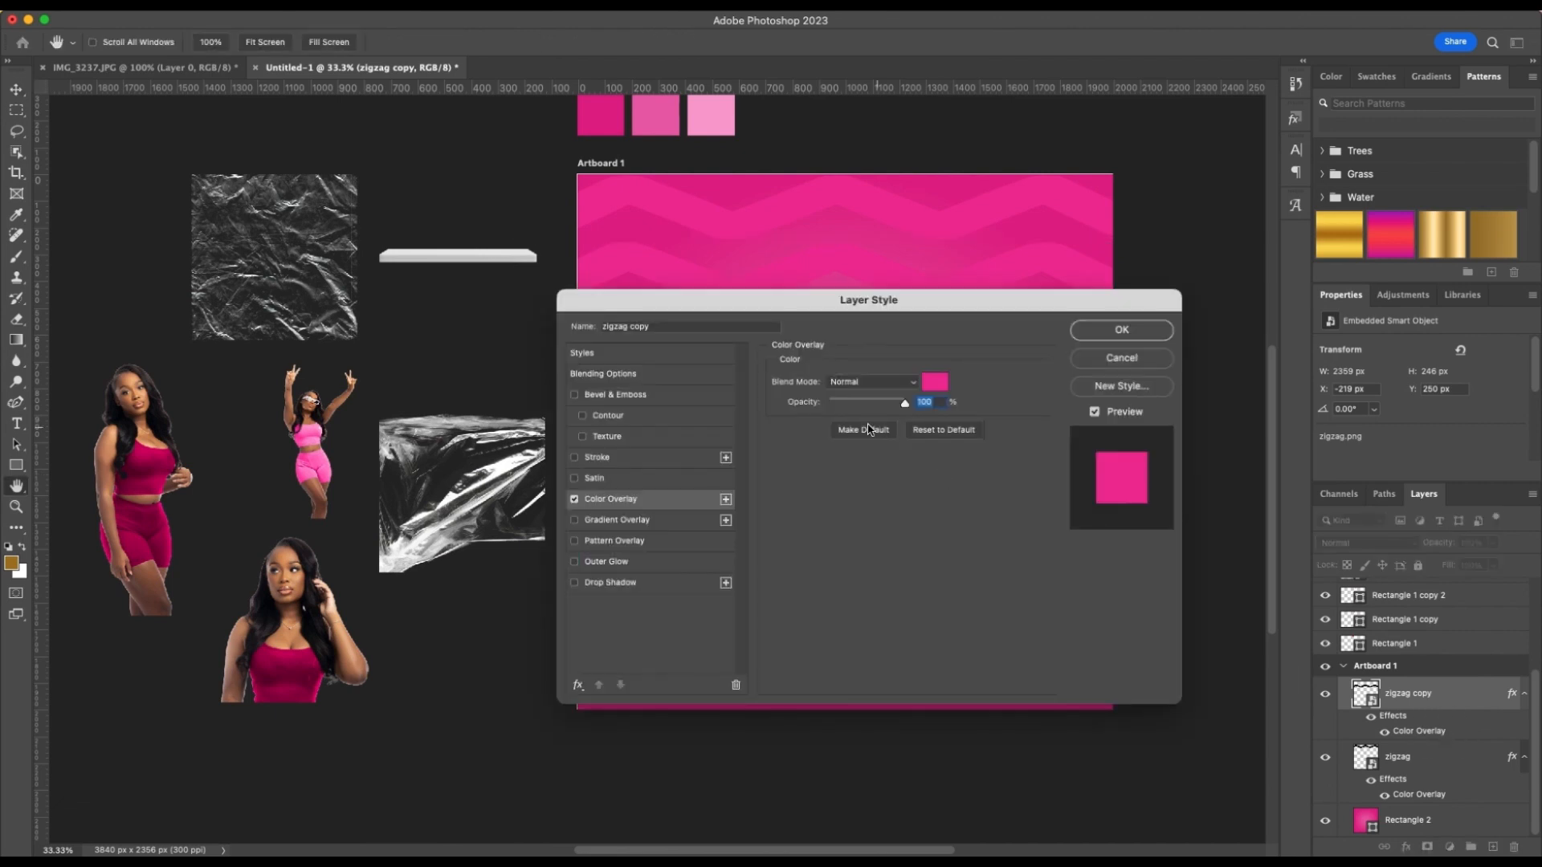
click(935, 381)
click(665, 105)
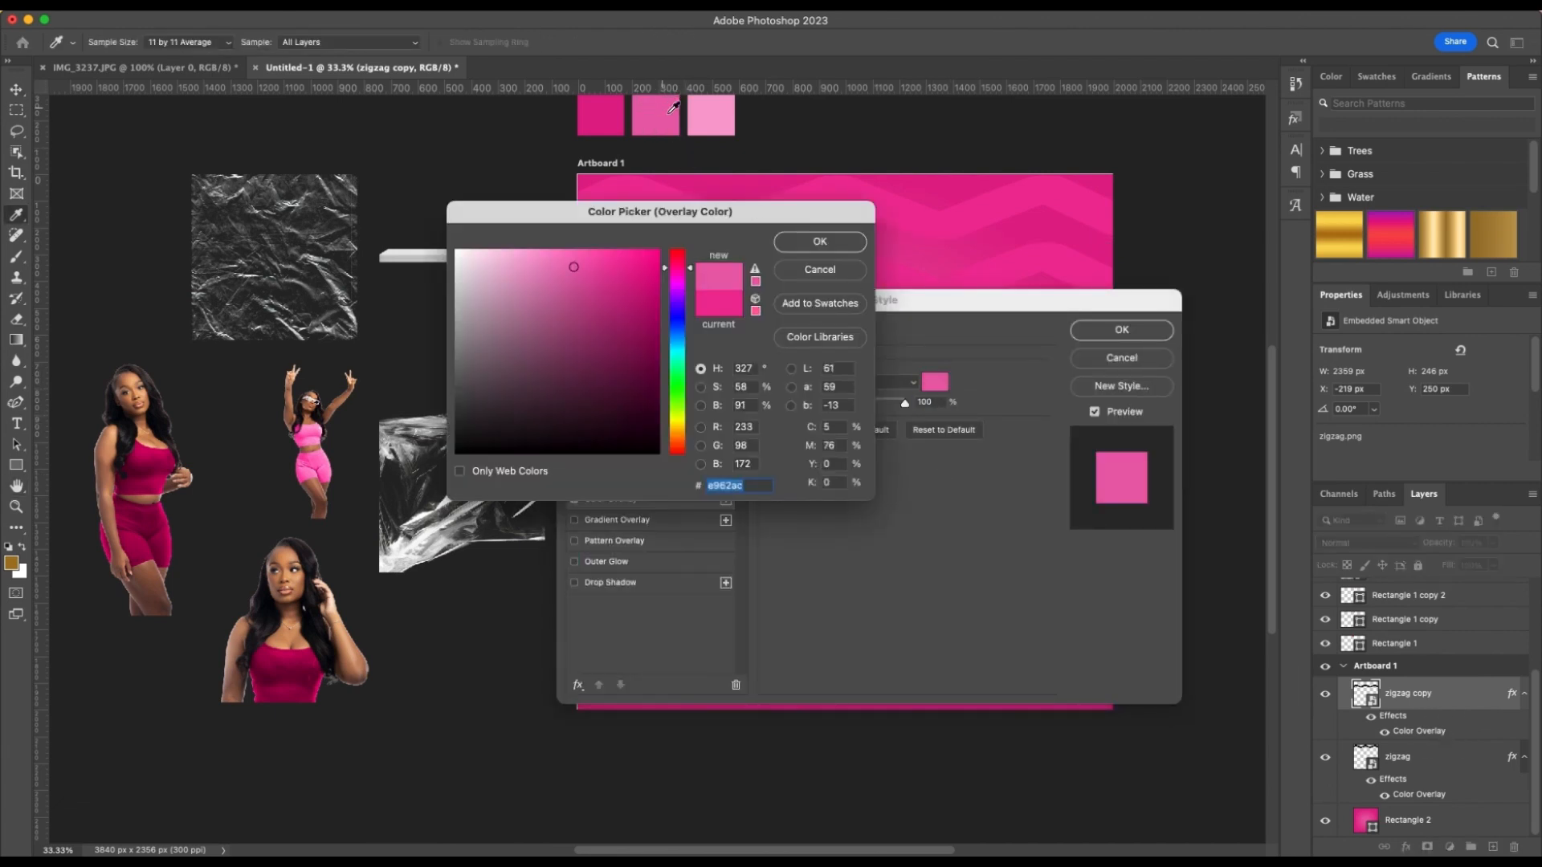
click(818, 241)
click(1122, 330)
key(v)
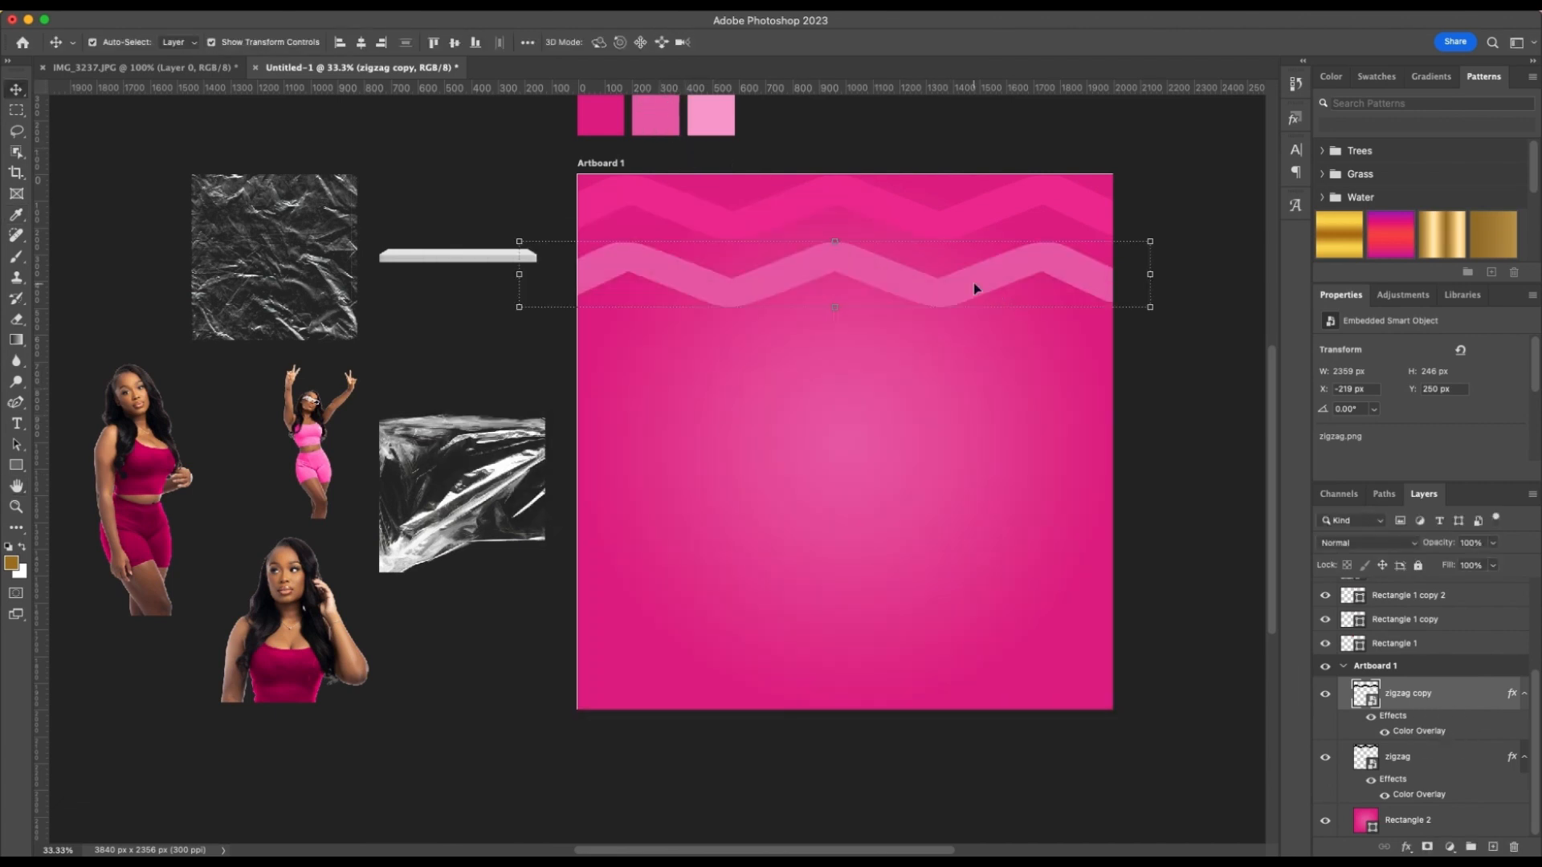
Duplicate the medium pink zigzag below itself at Y 481 px and recolor the new copy's overlay with the lightest pink swatch
drag(977, 286, 970, 350)
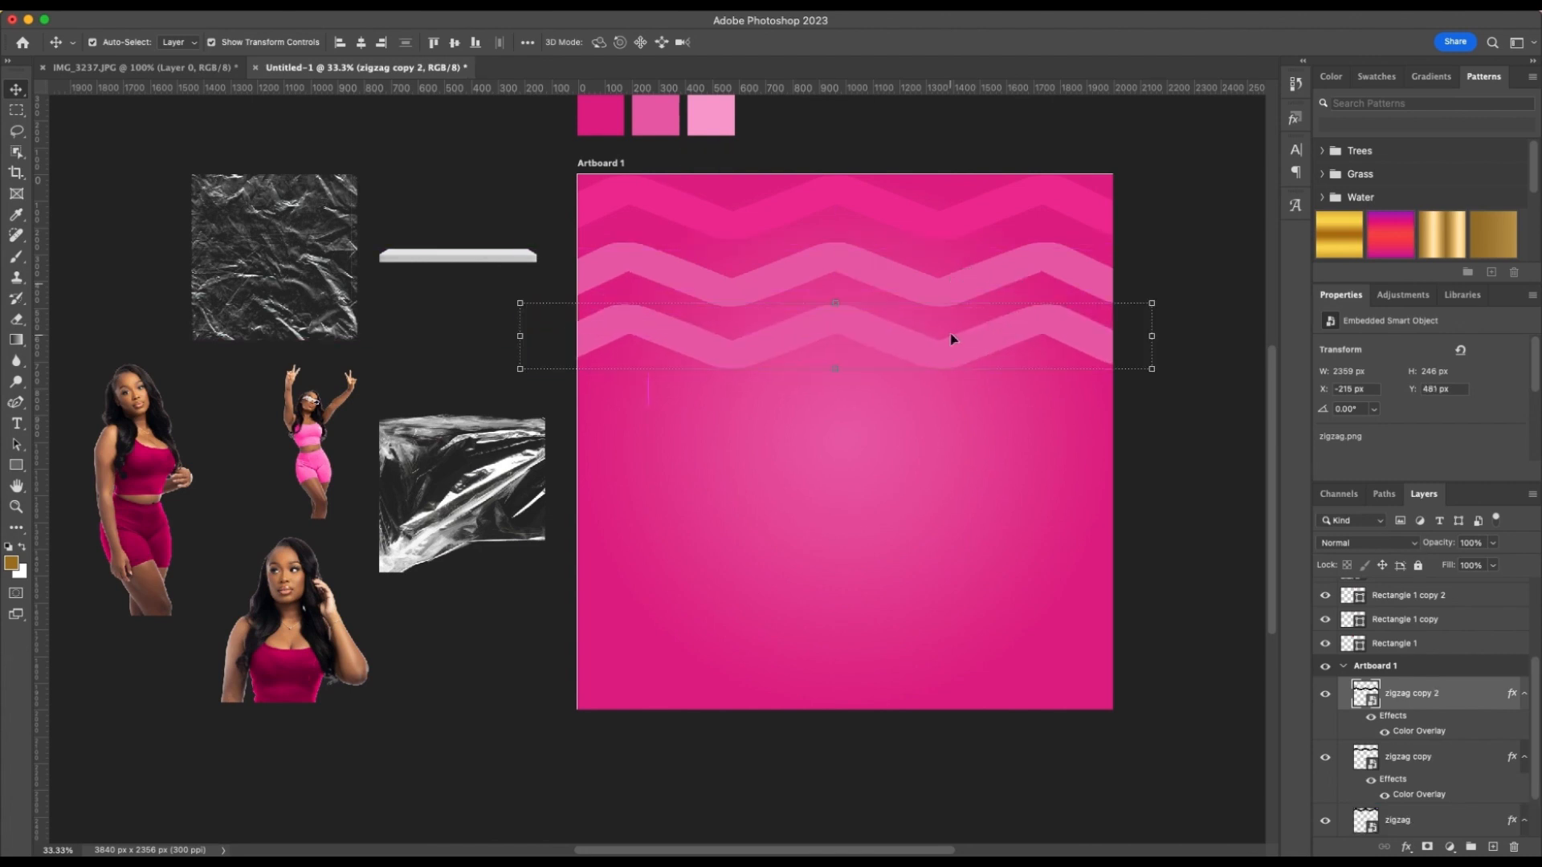
double_click(1438, 733)
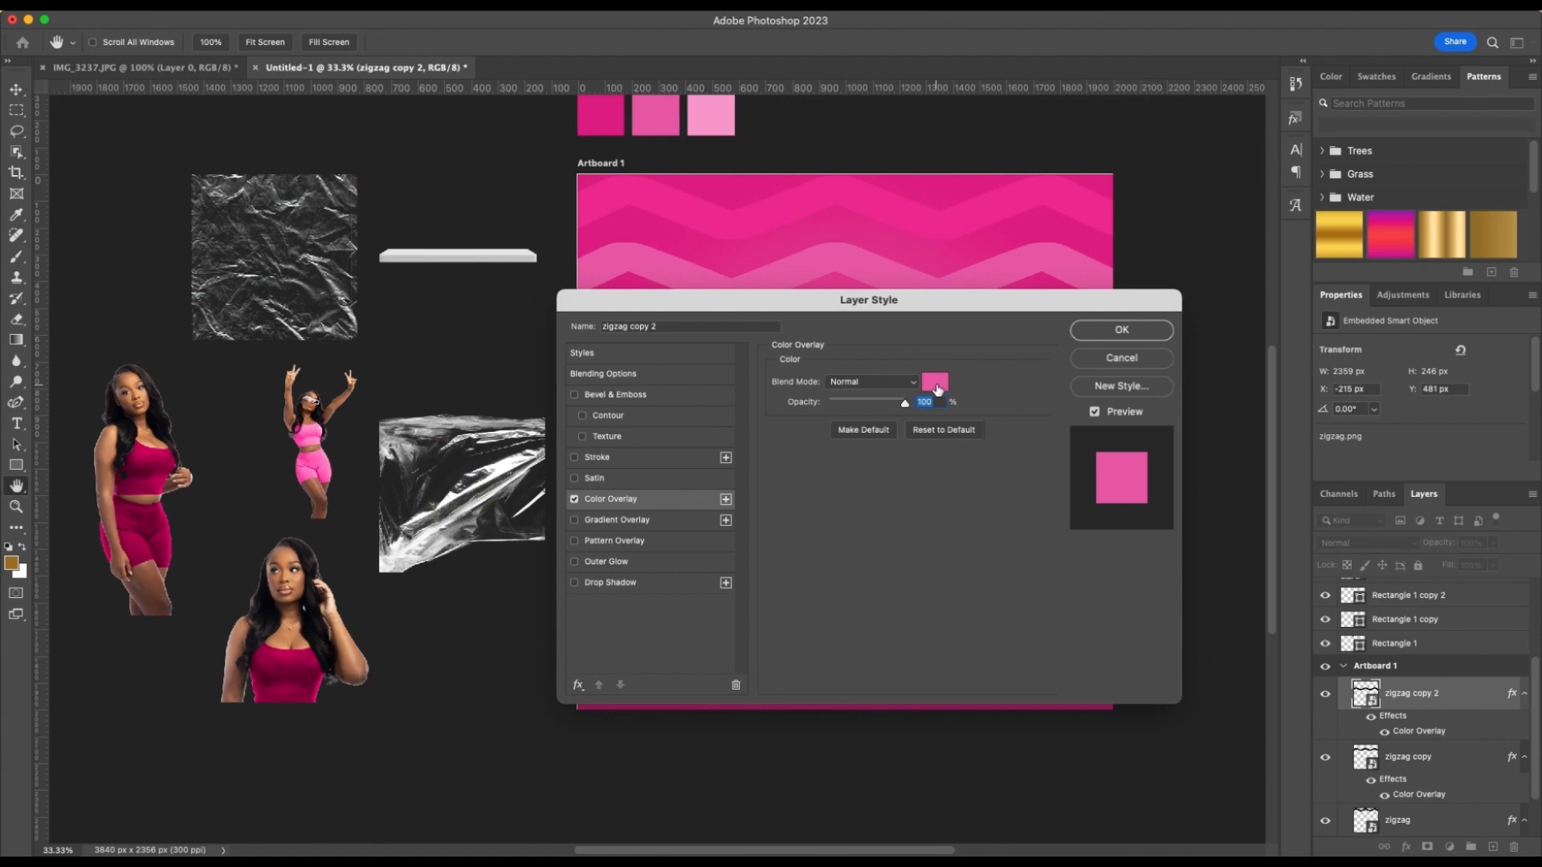
click(936, 385)
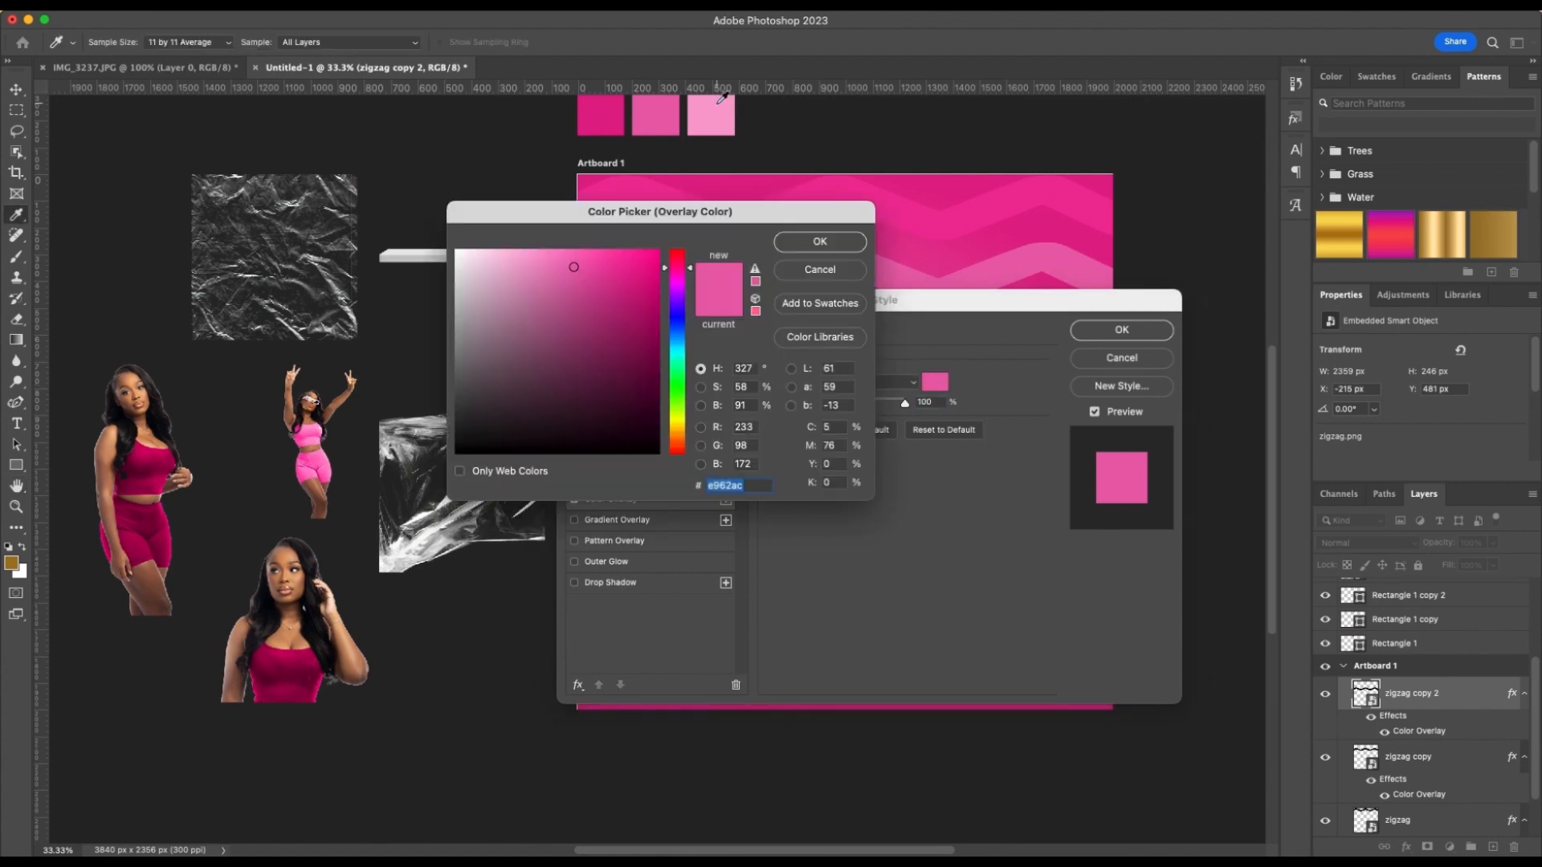
click(721, 109)
click(820, 241)
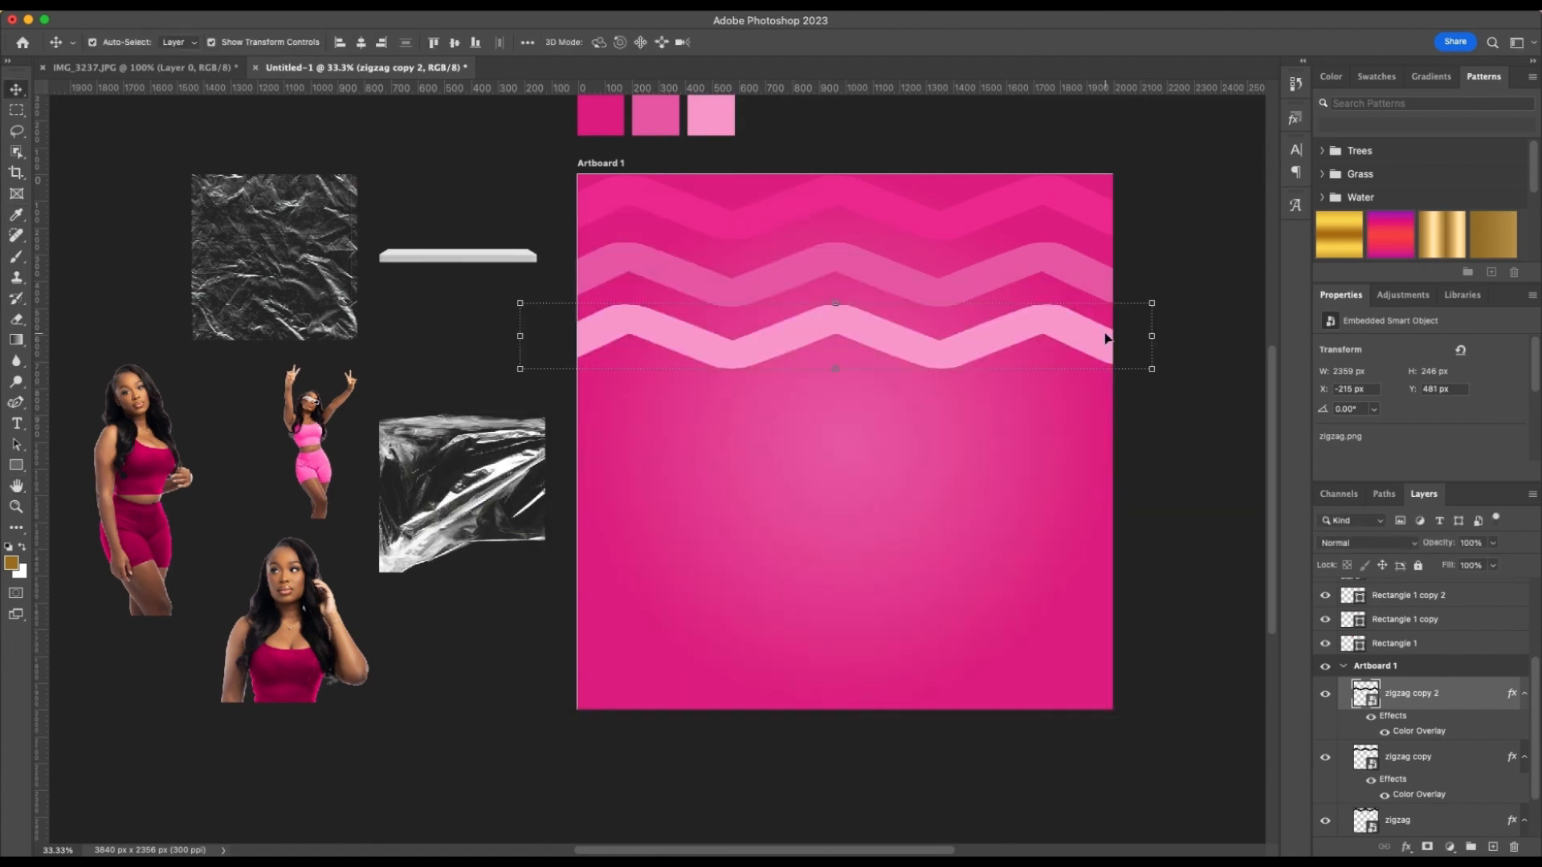
click(1112, 333)
click(681, 271)
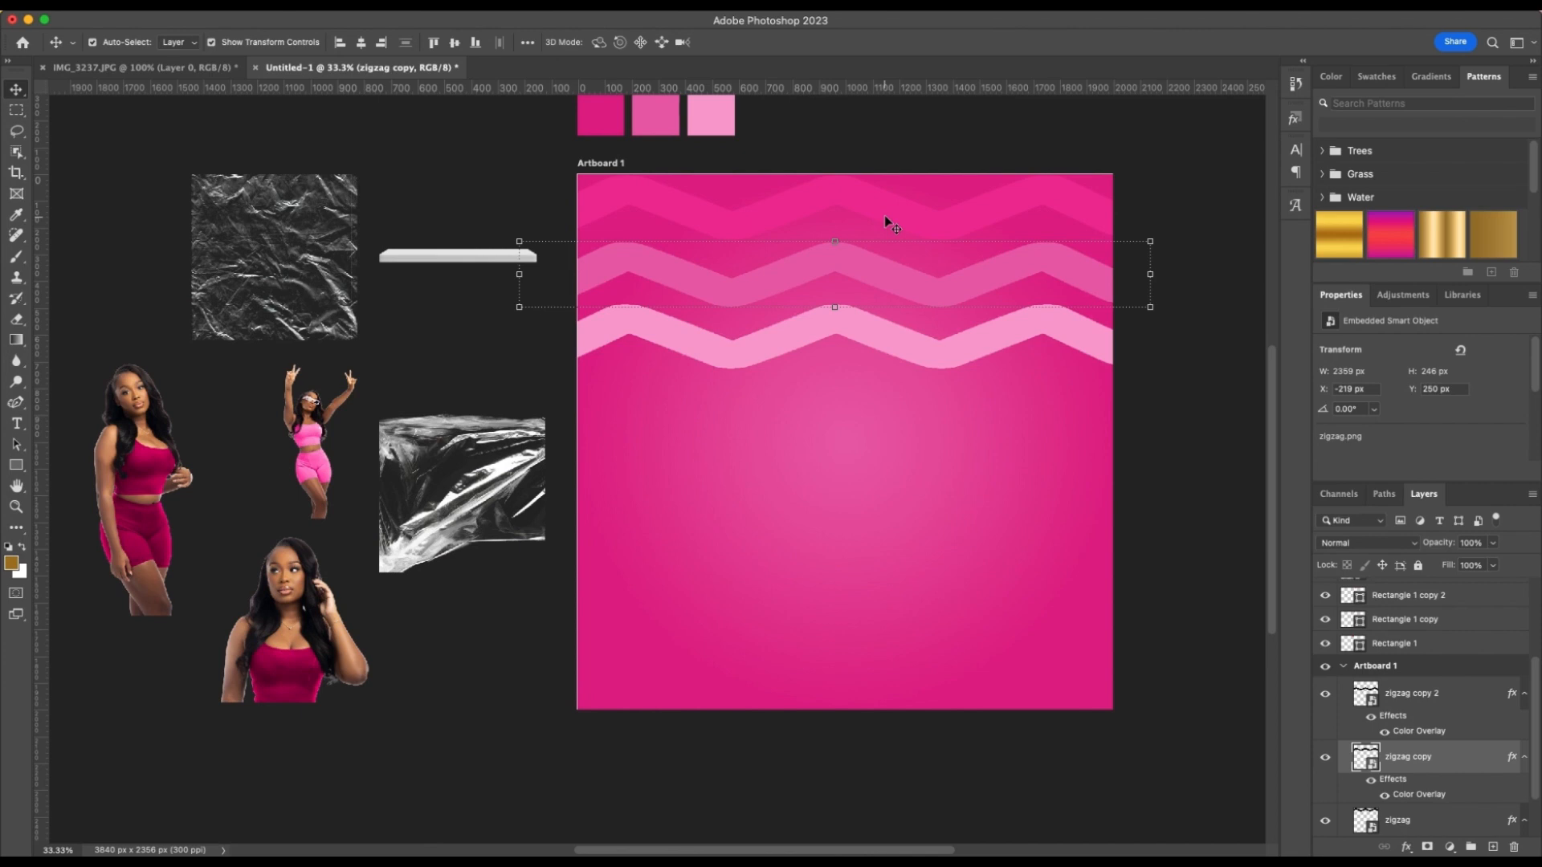
click(947, 373)
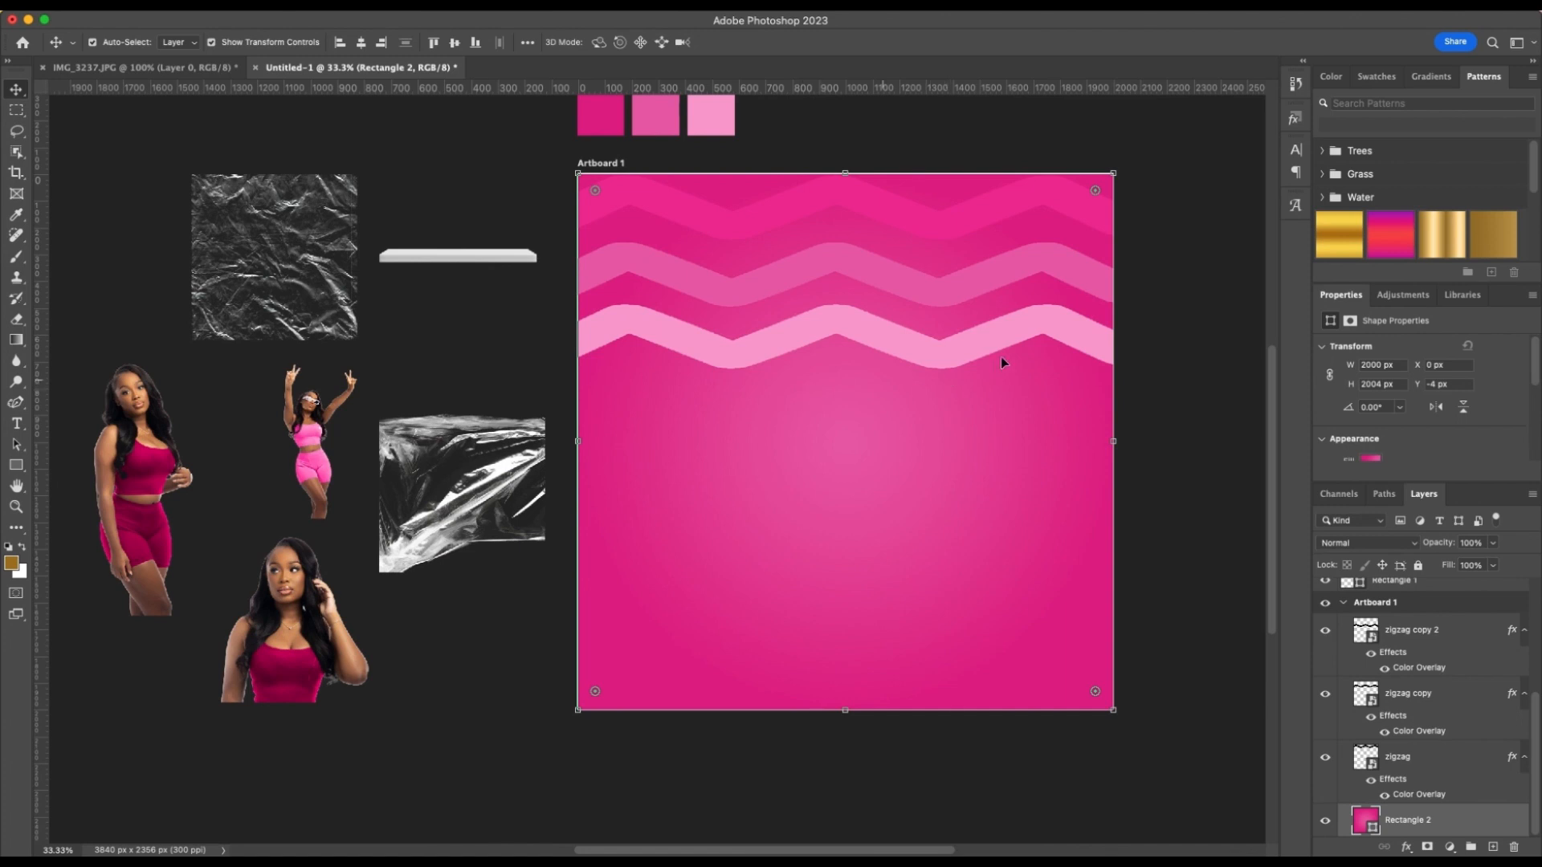
click(891, 352)
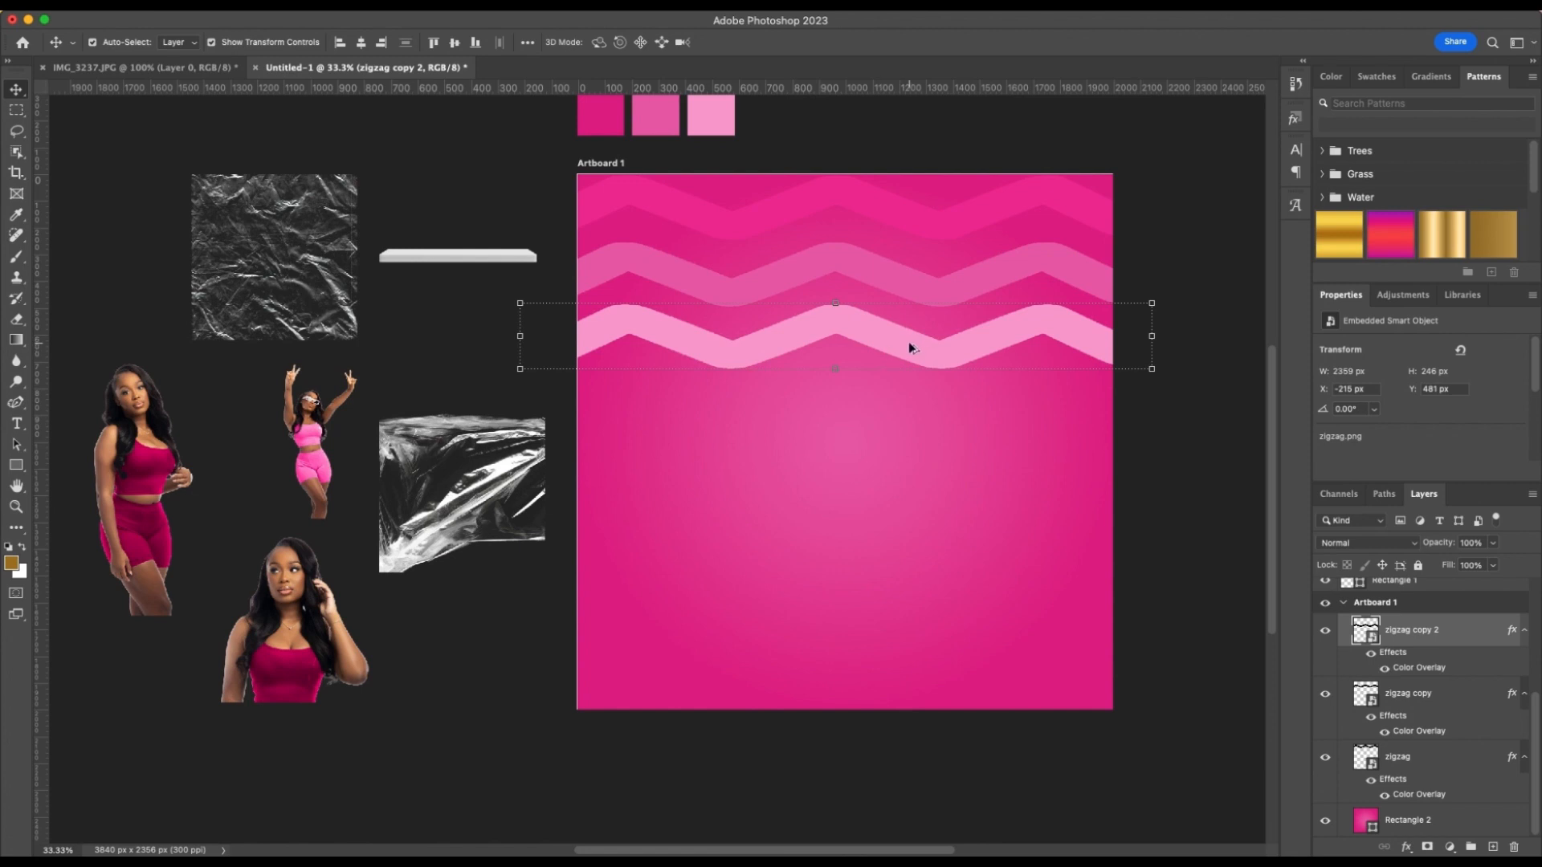
drag(910, 345, 913, 416)
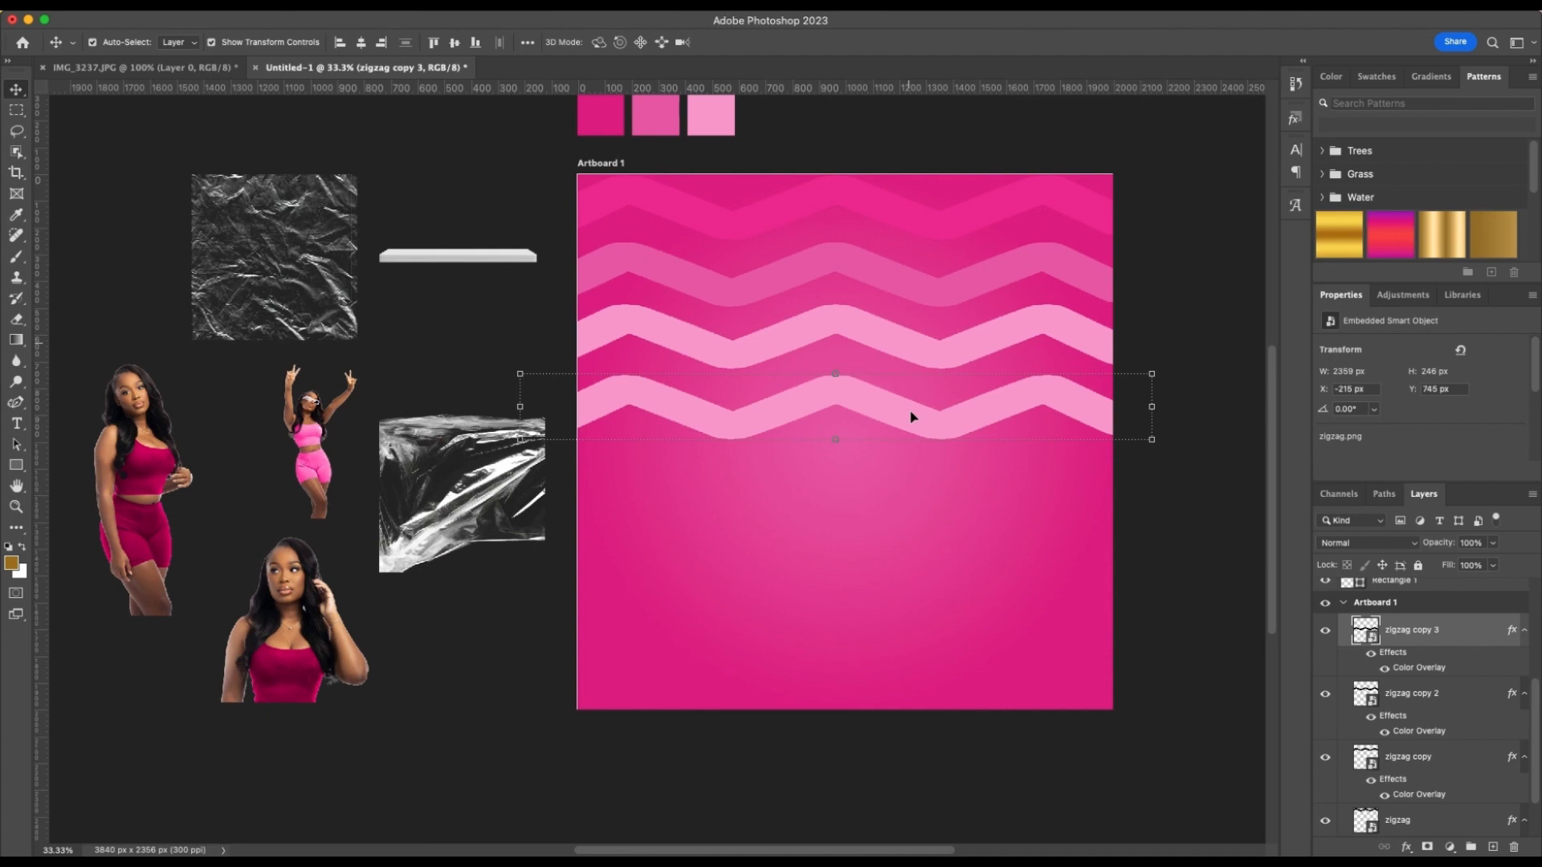
key(super+z)
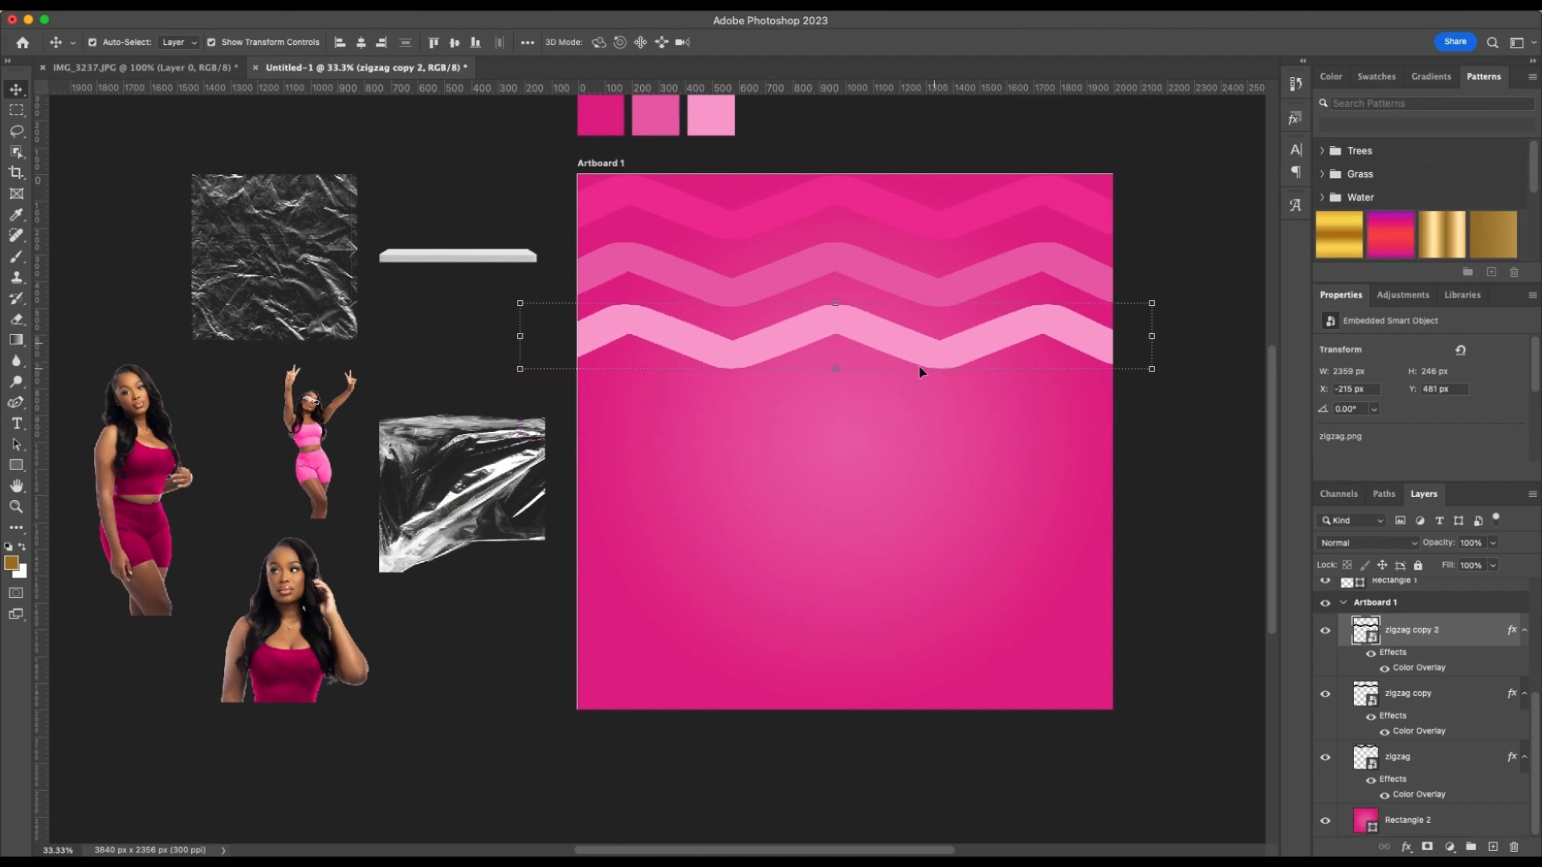
key(super+t)
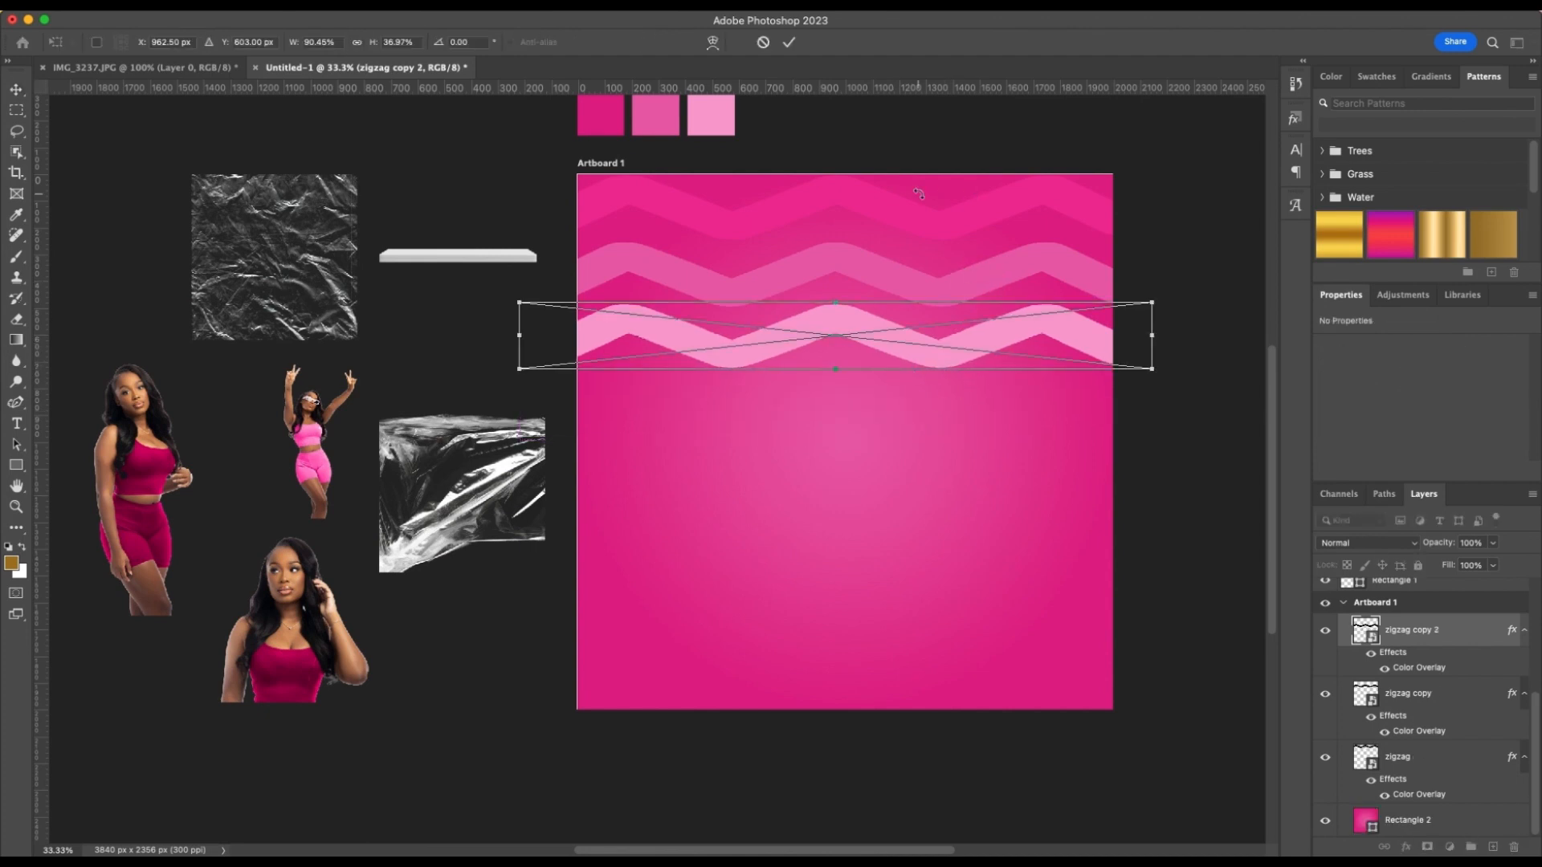
key(Escape)
Select all three zigzag layers and group them
shift+click(732, 279)
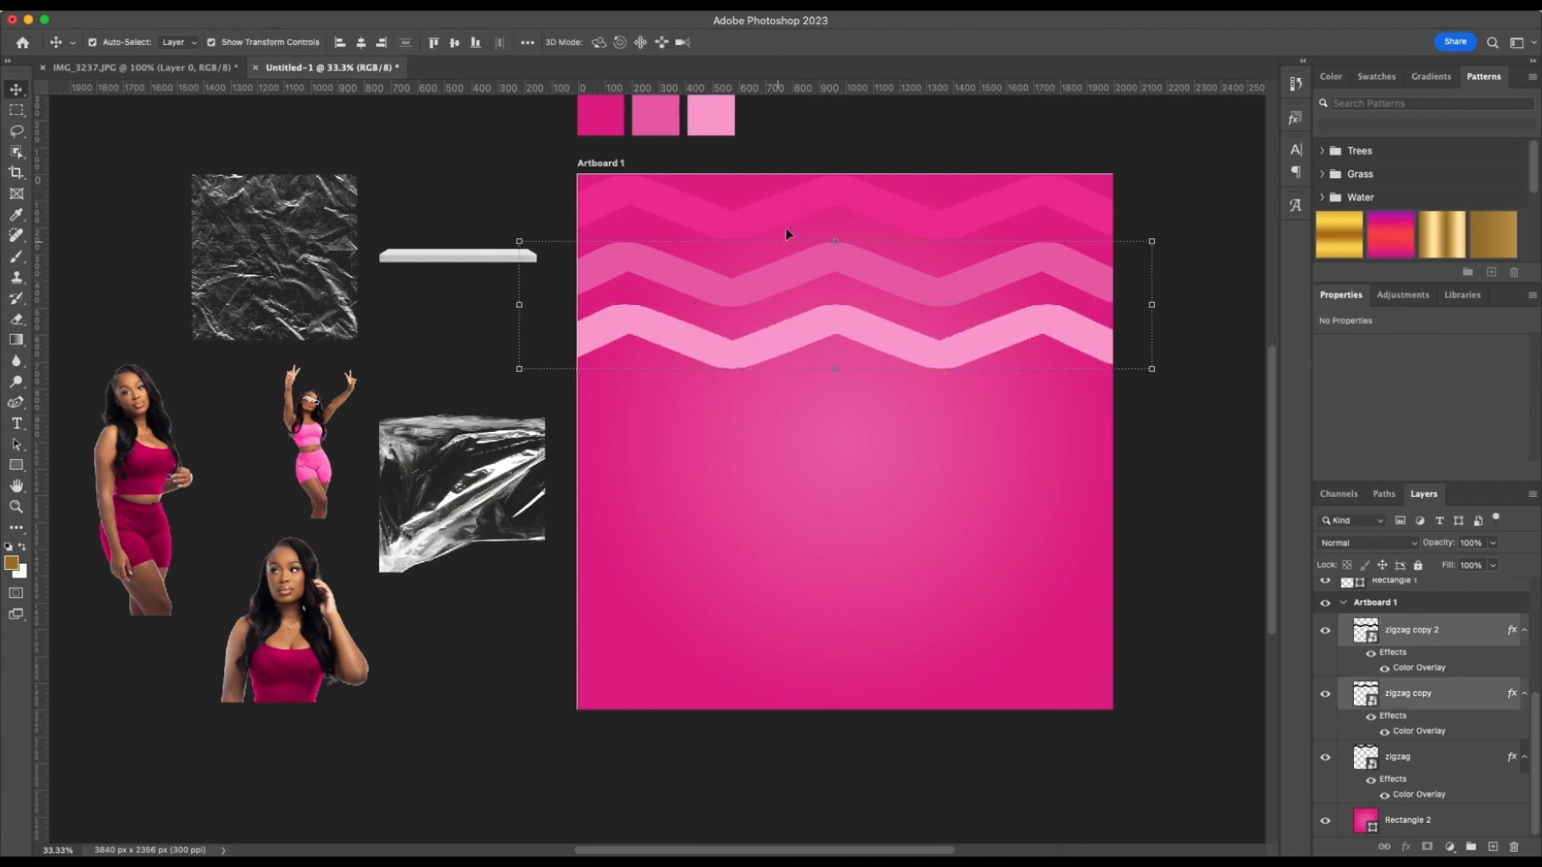
shift+click(780, 200)
shift+click(781, 201)
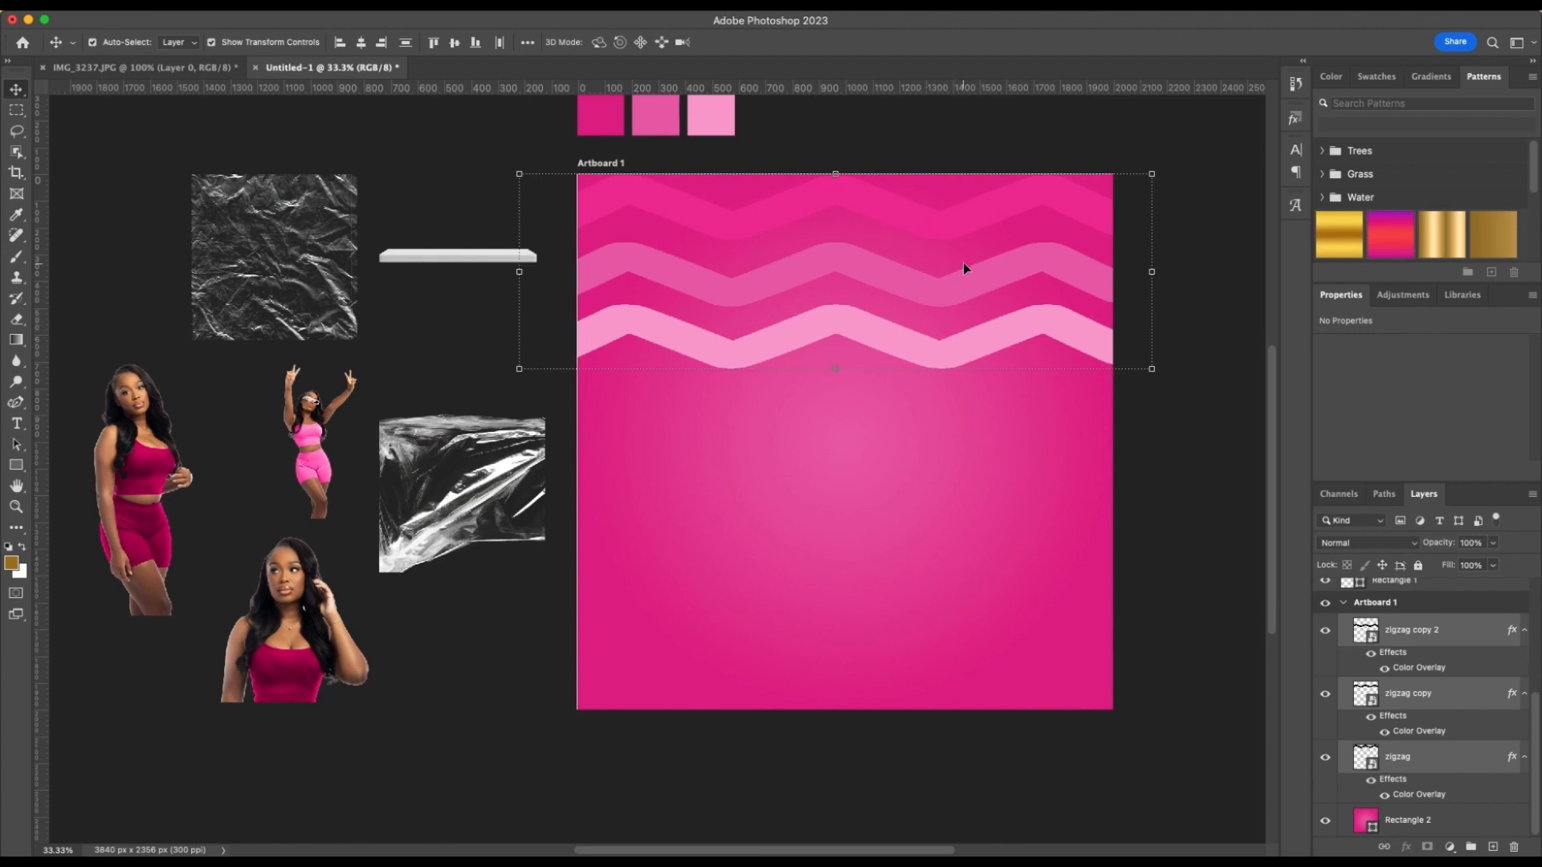
key(ctrl+g)
click(967, 357)
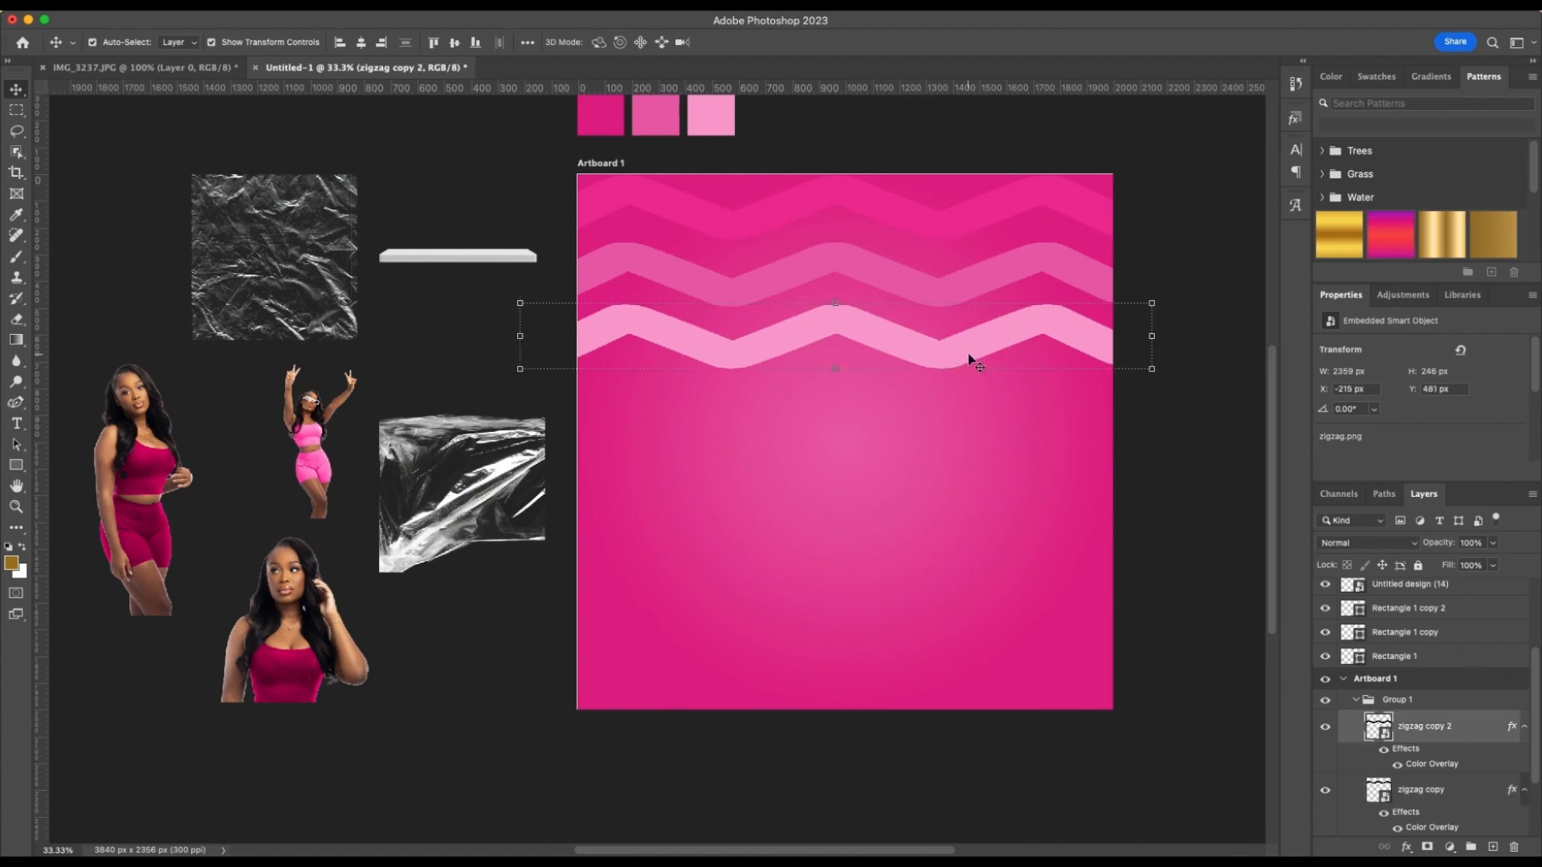
shift+click(1012, 269)
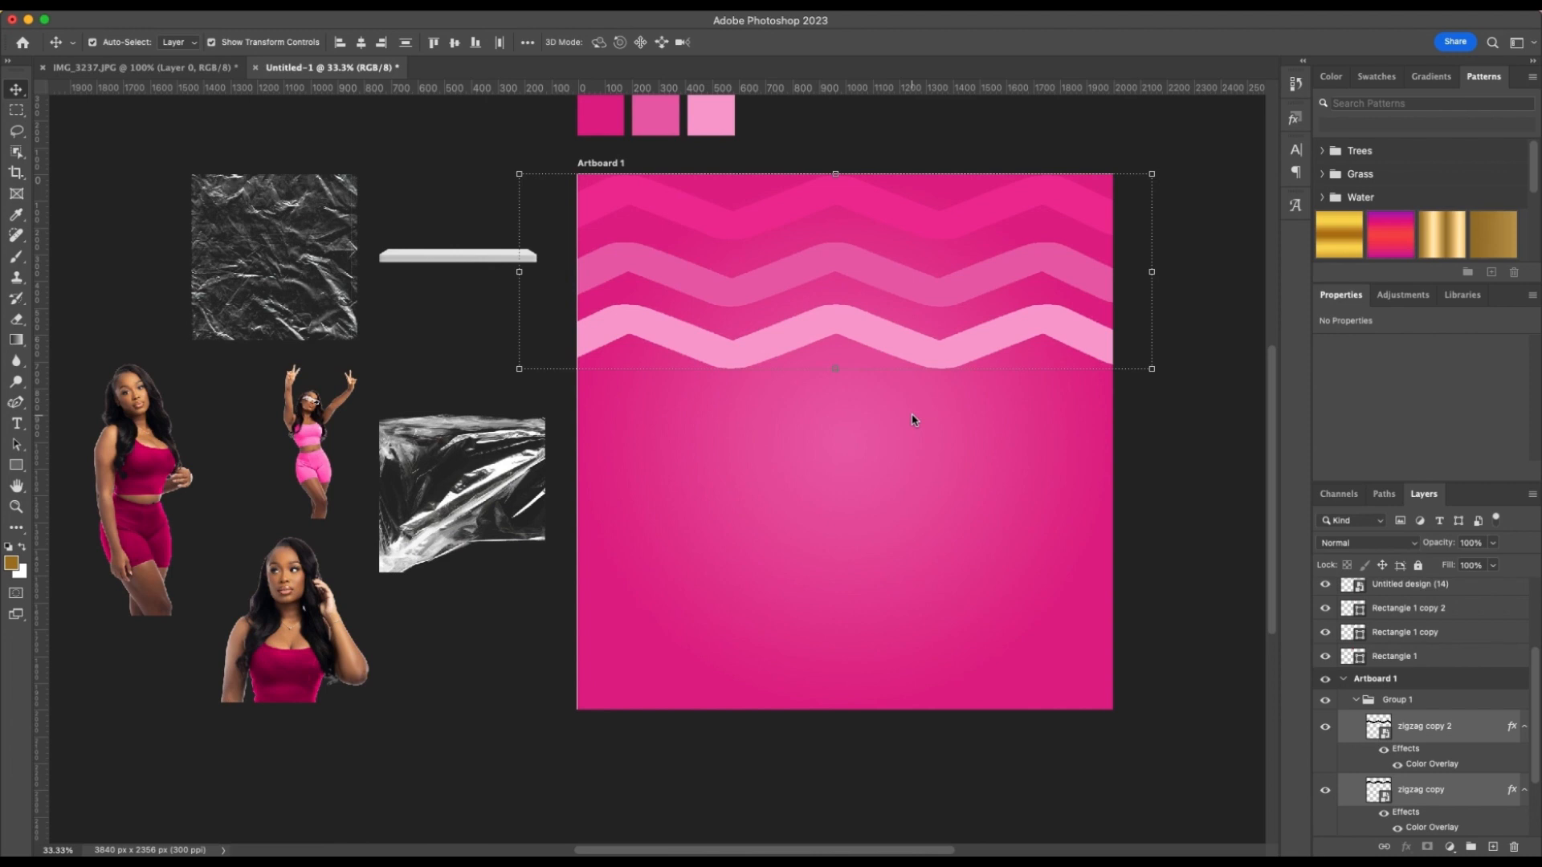
click(1048, 426)
click(1057, 269)
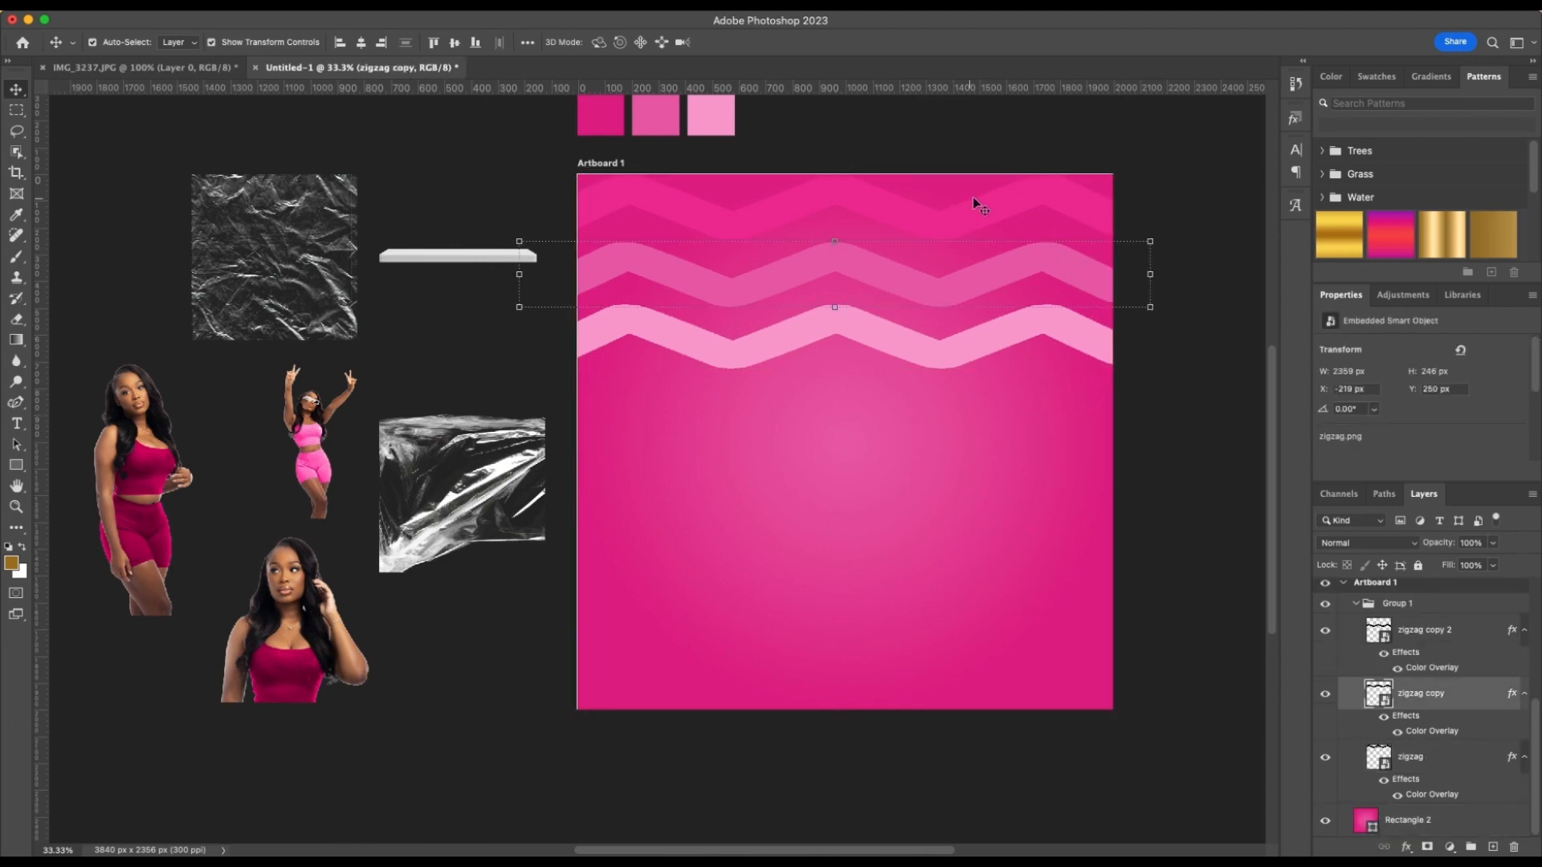
click(1022, 310)
click(984, 294)
click(917, 203)
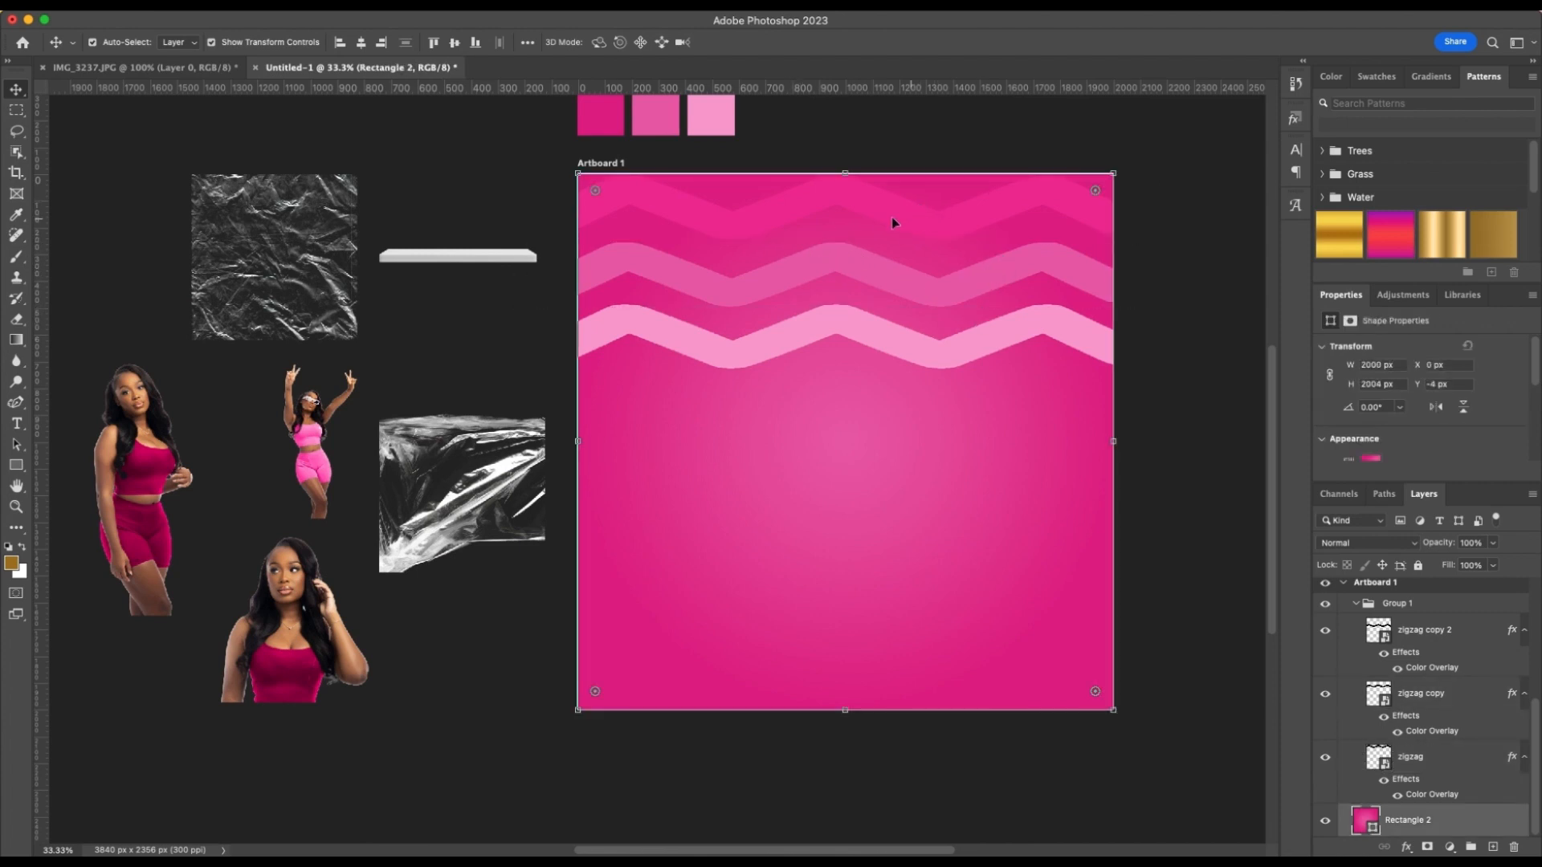
Set auto-selection to Group and duplicate the three-zigzag group directly below the original
click(178, 42)
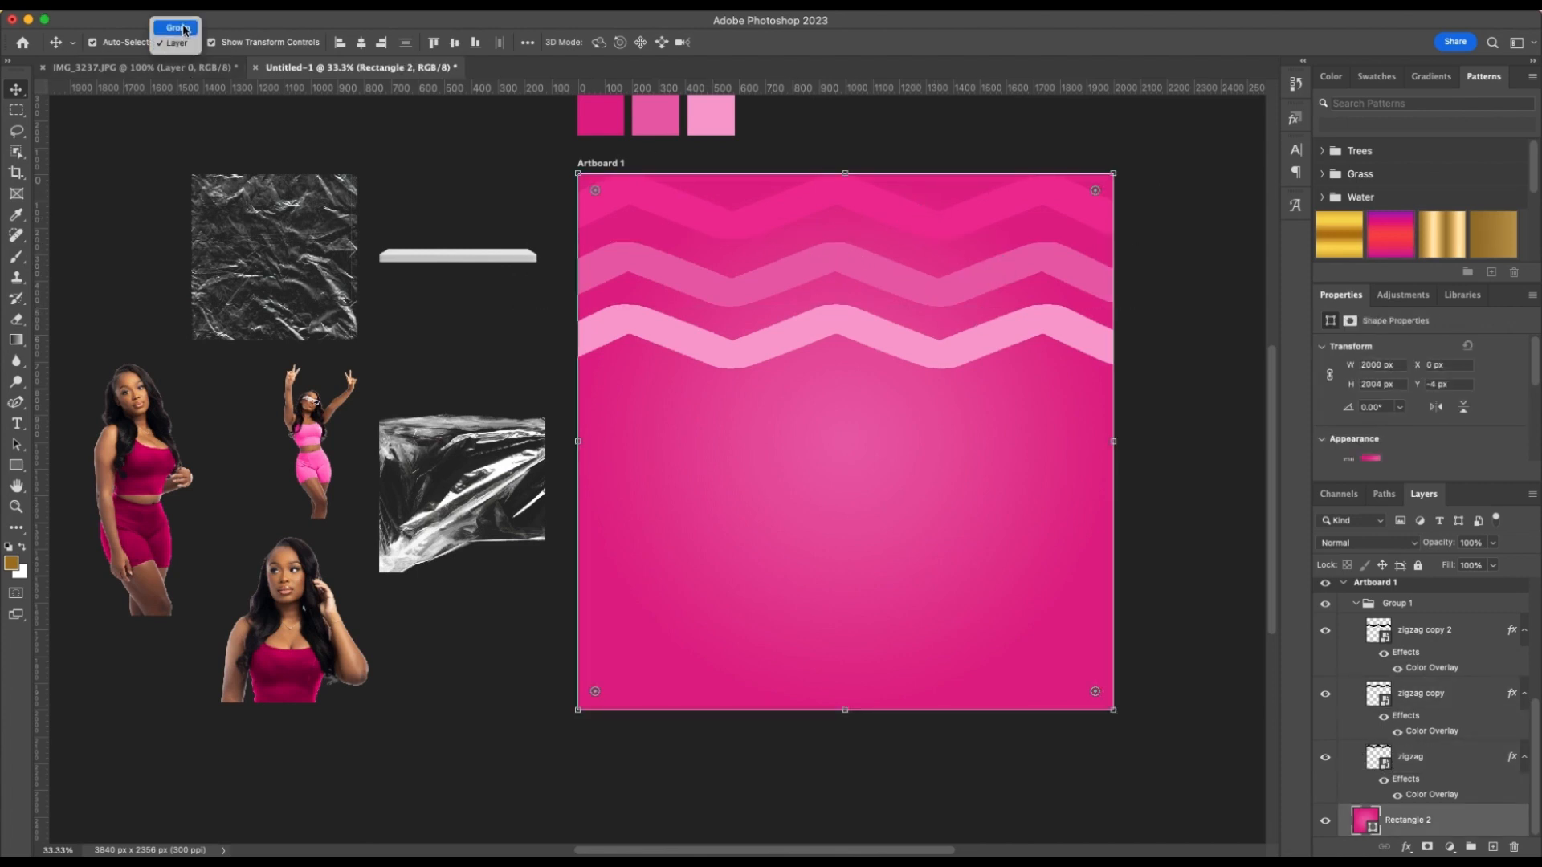
click(176, 26)
click(915, 273)
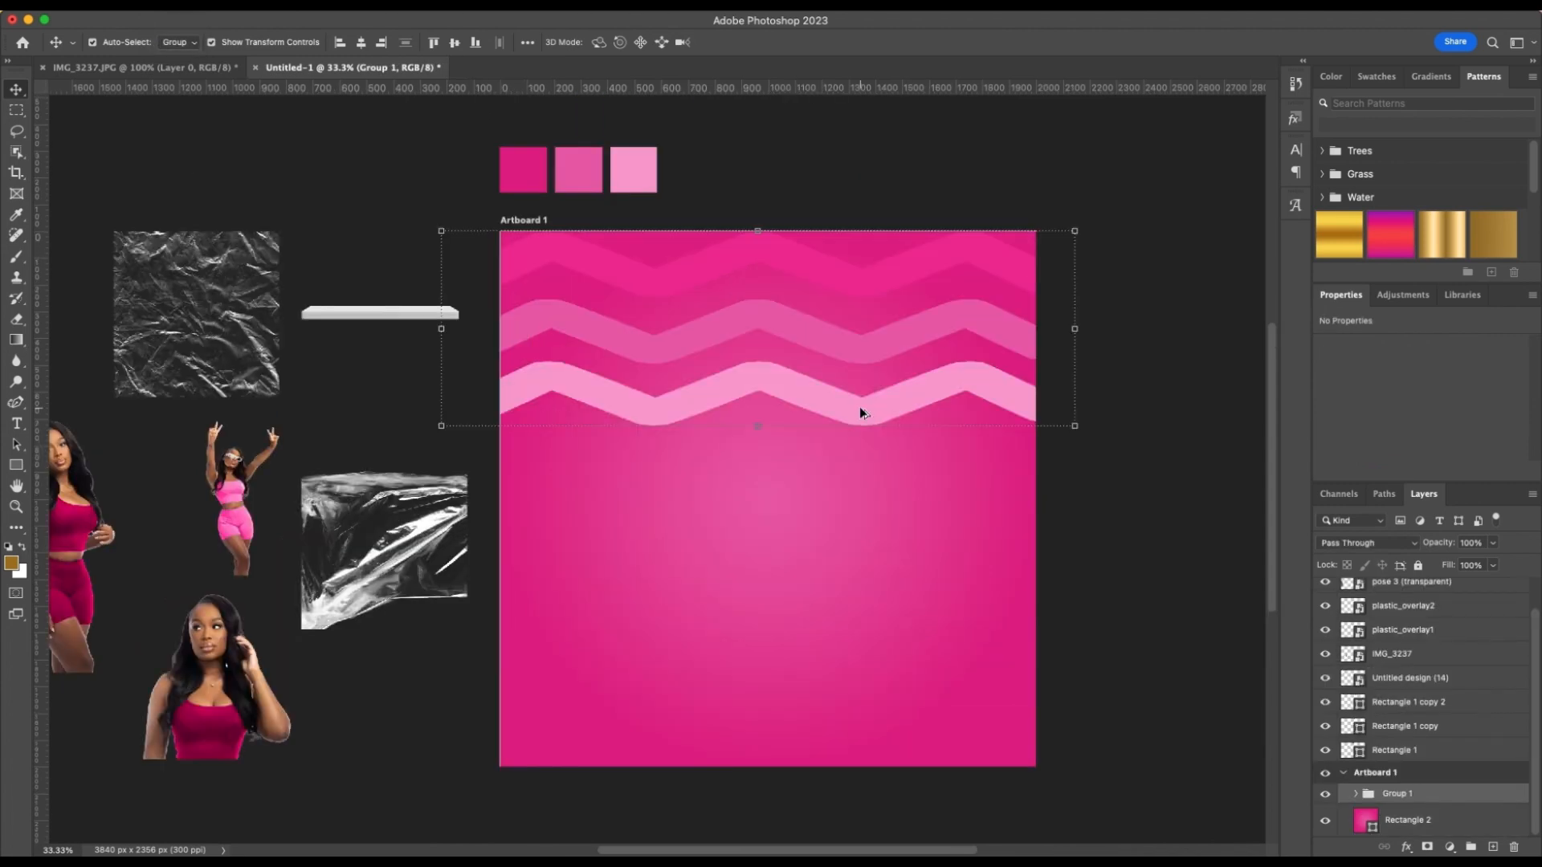
drag(860, 412, 862, 602)
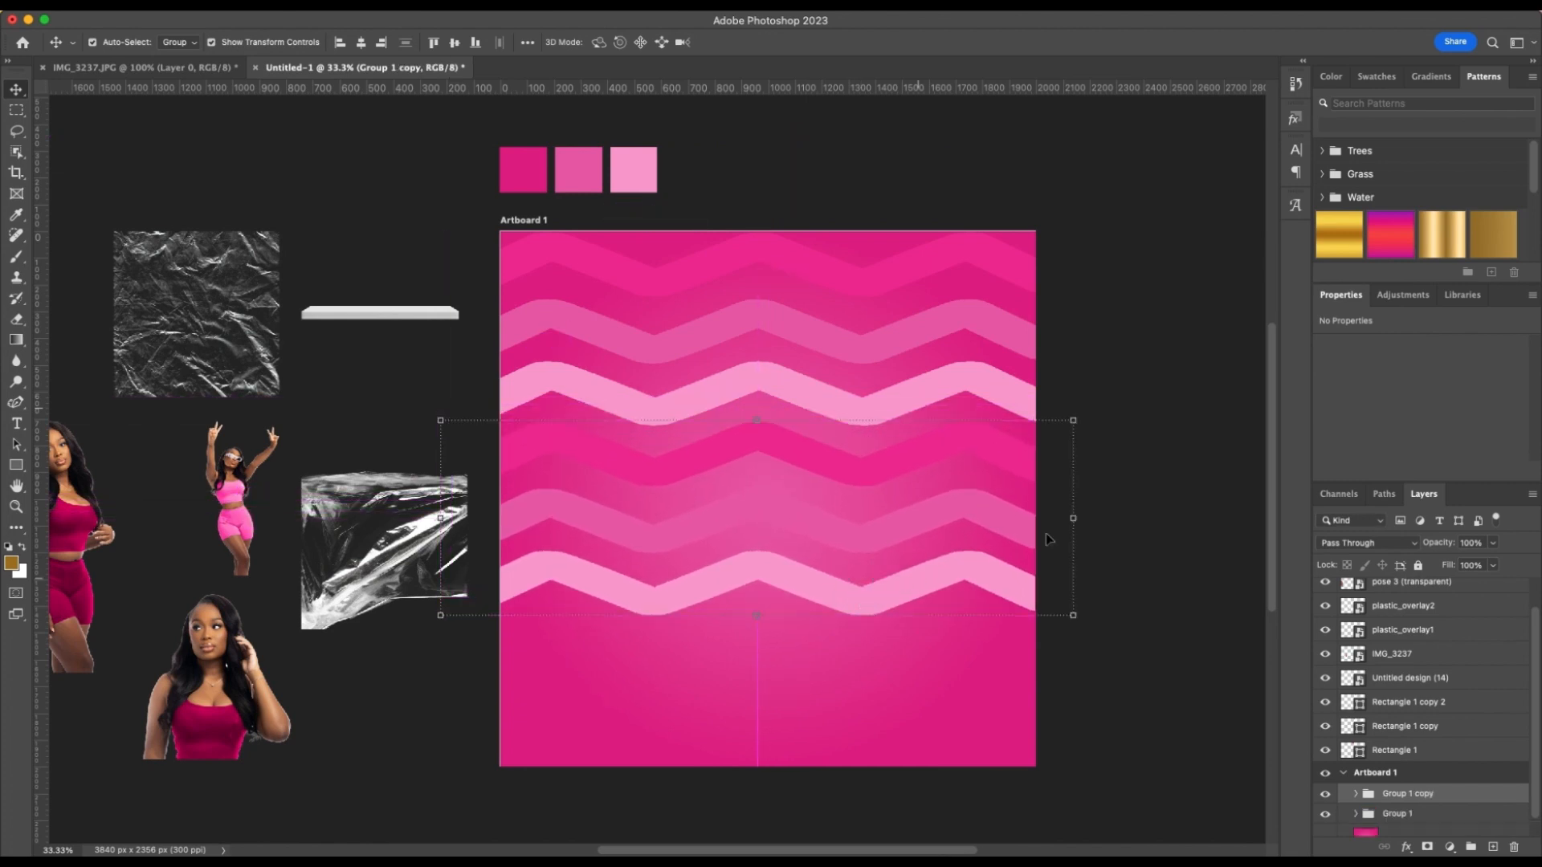
click(1077, 306)
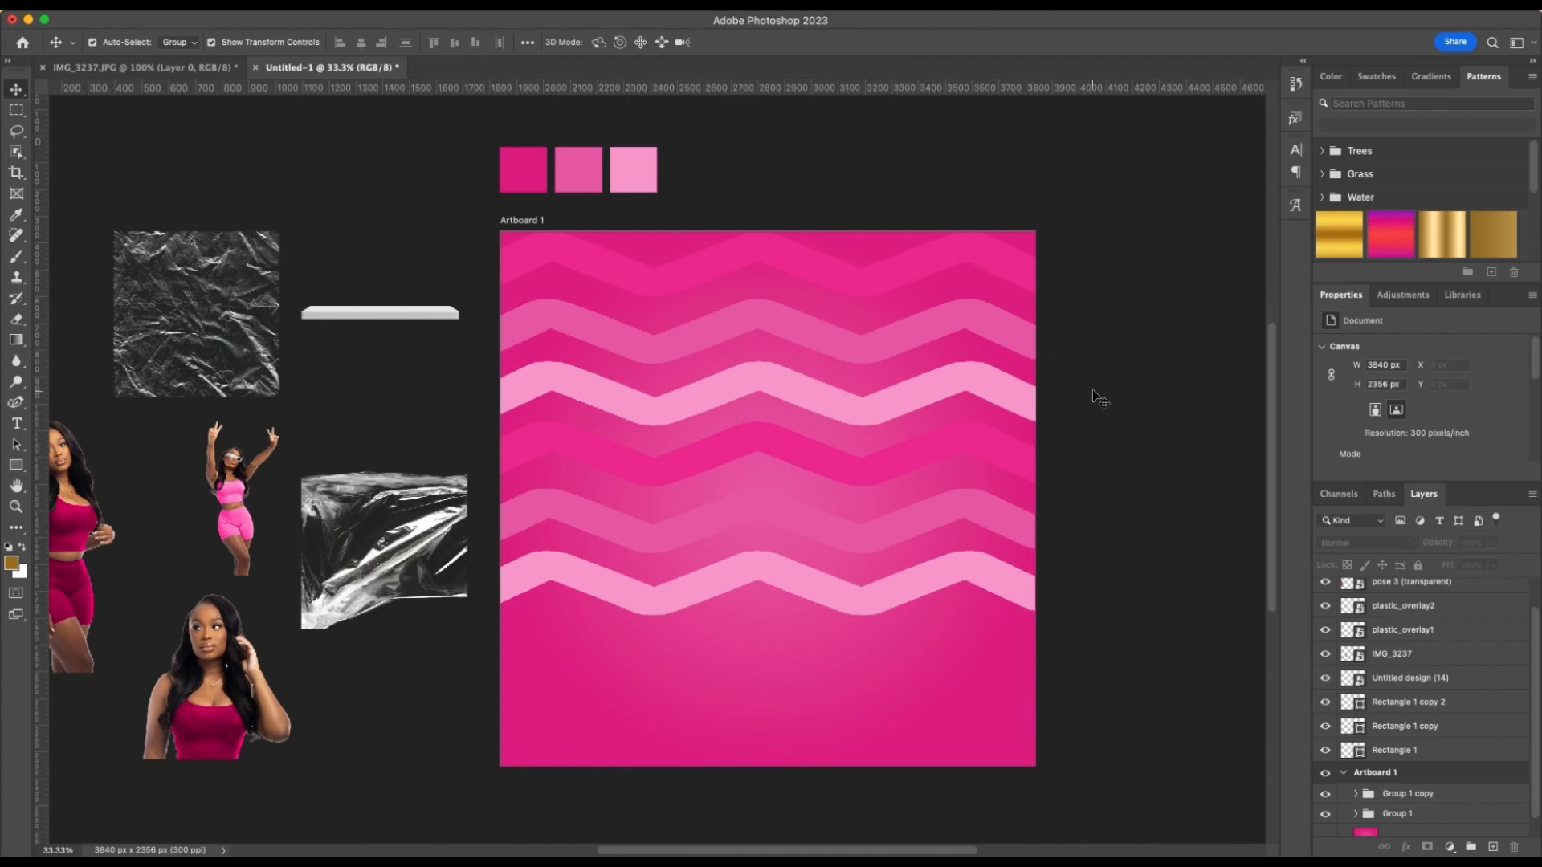
Combine both zigzag groups into one group and lower its opacity to about 15%
click(932, 503)
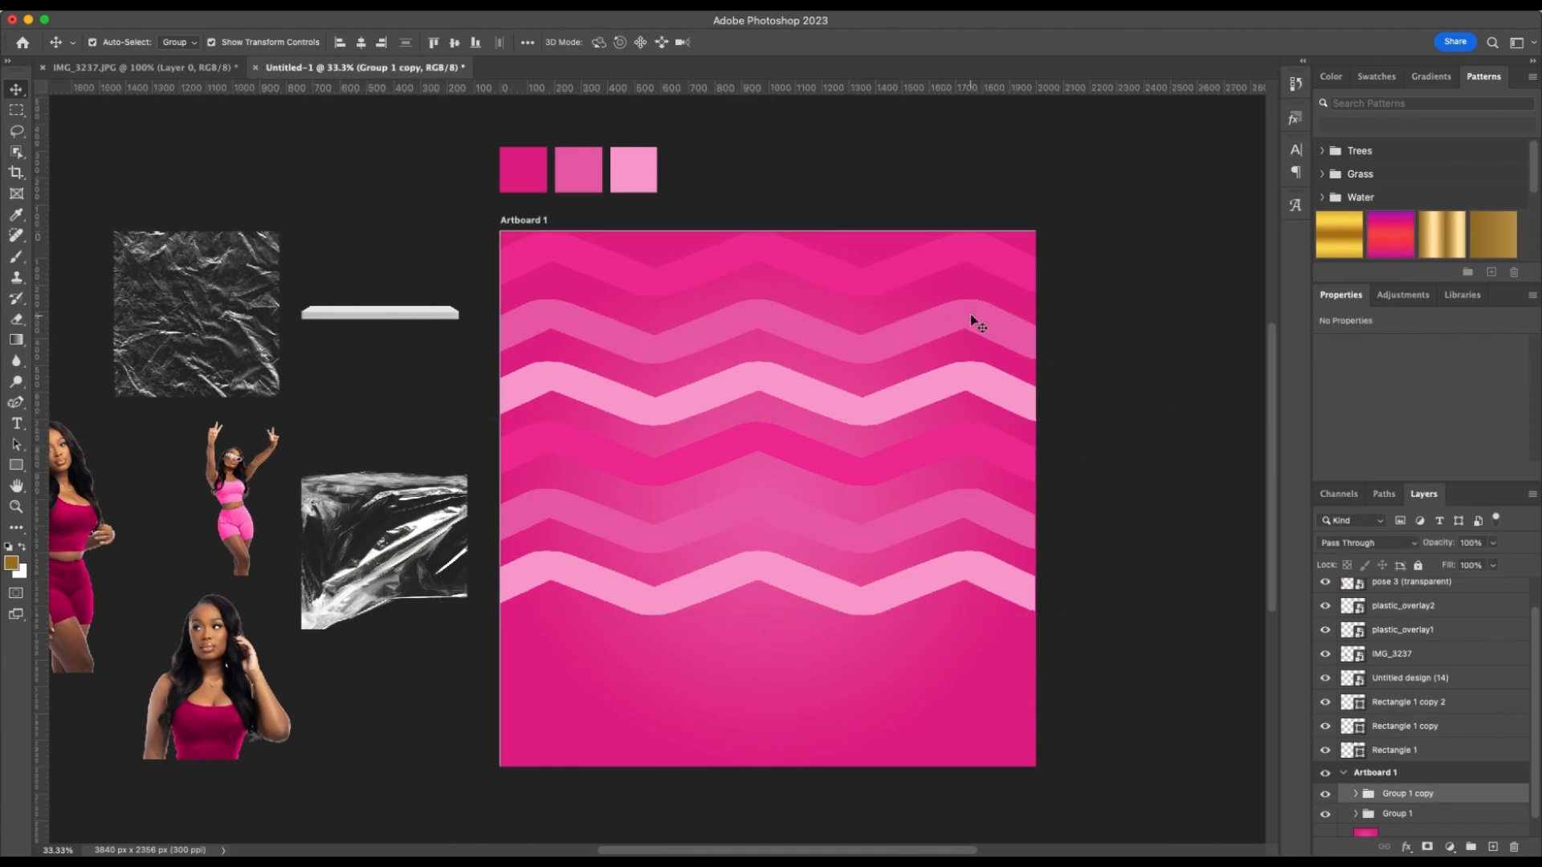
shift+click(971, 318)
key(ctrl+g)
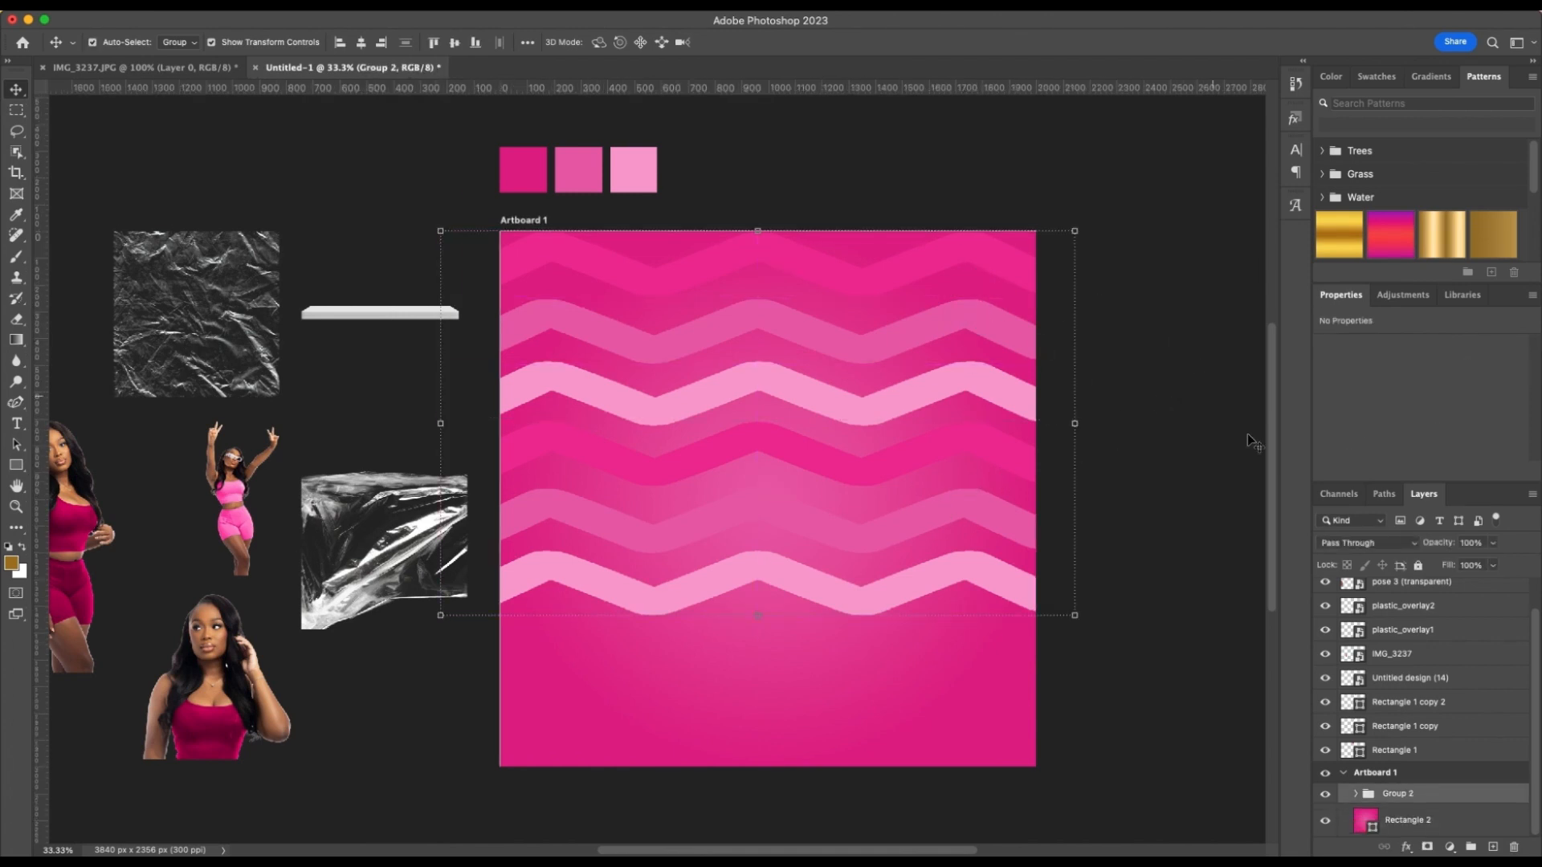
click(1494, 544)
click(1430, 565)
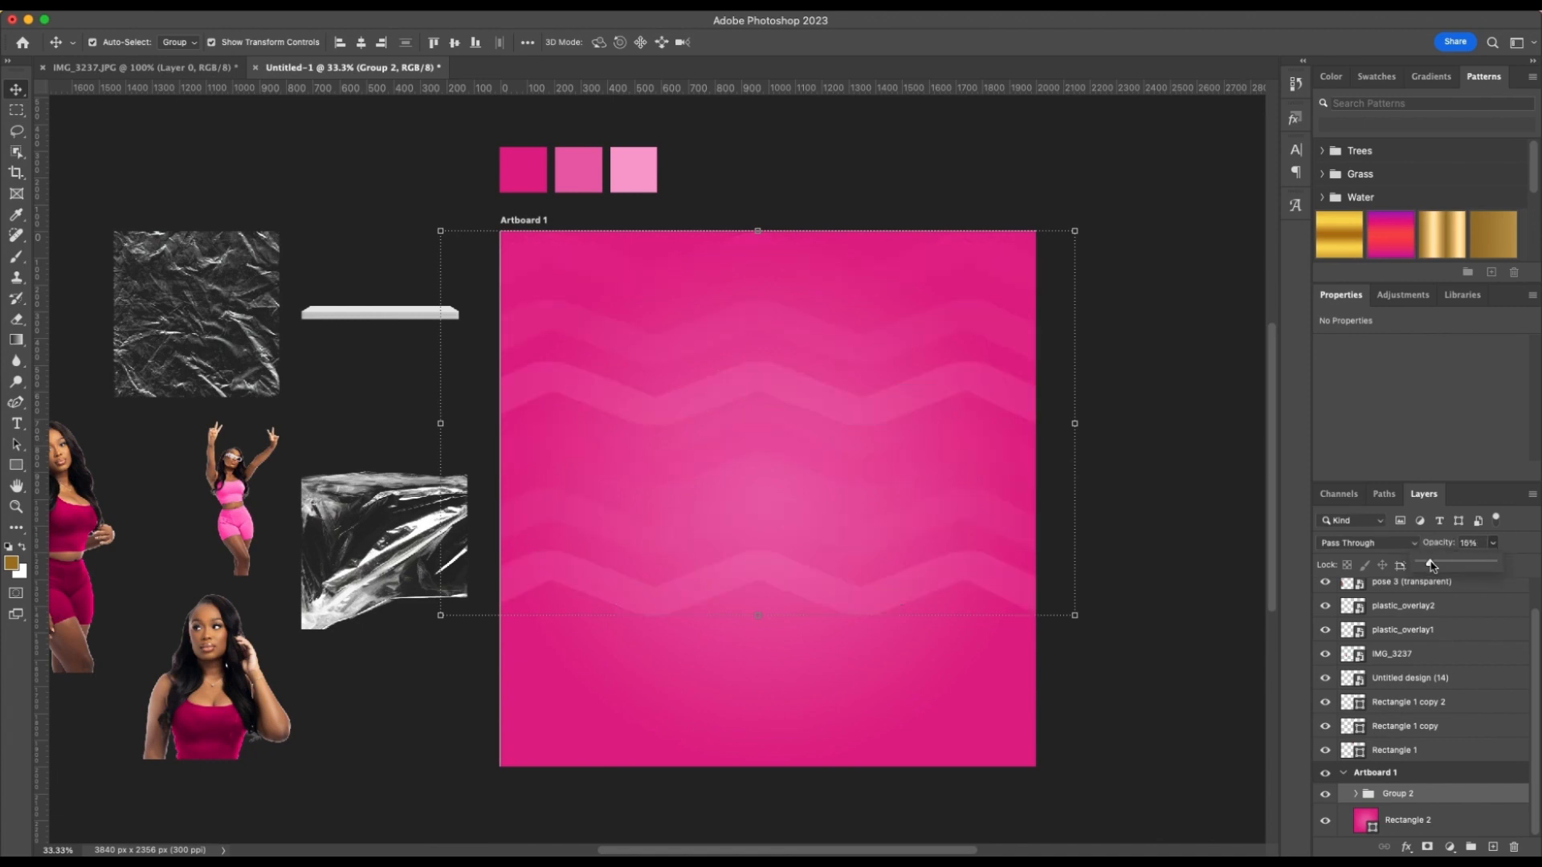
drag(1431, 566, 1425, 566)
click(1178, 474)
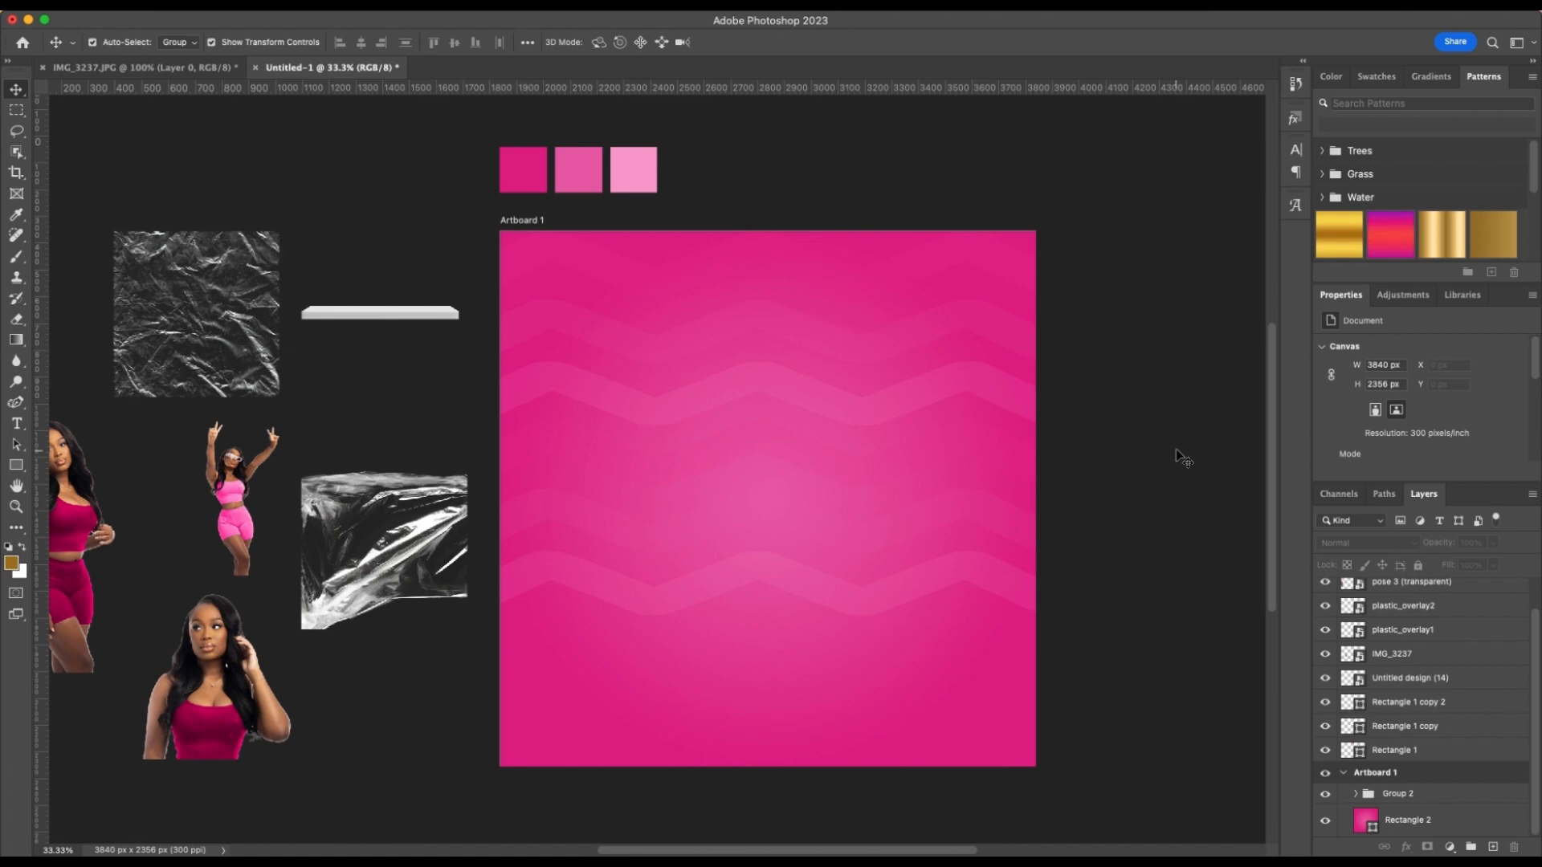
Place the full-length standing model at the artboard's left edge and enlarge the cutout to about 9.21% scale so it spans the full height
scroll(1082, 464, left, 2)
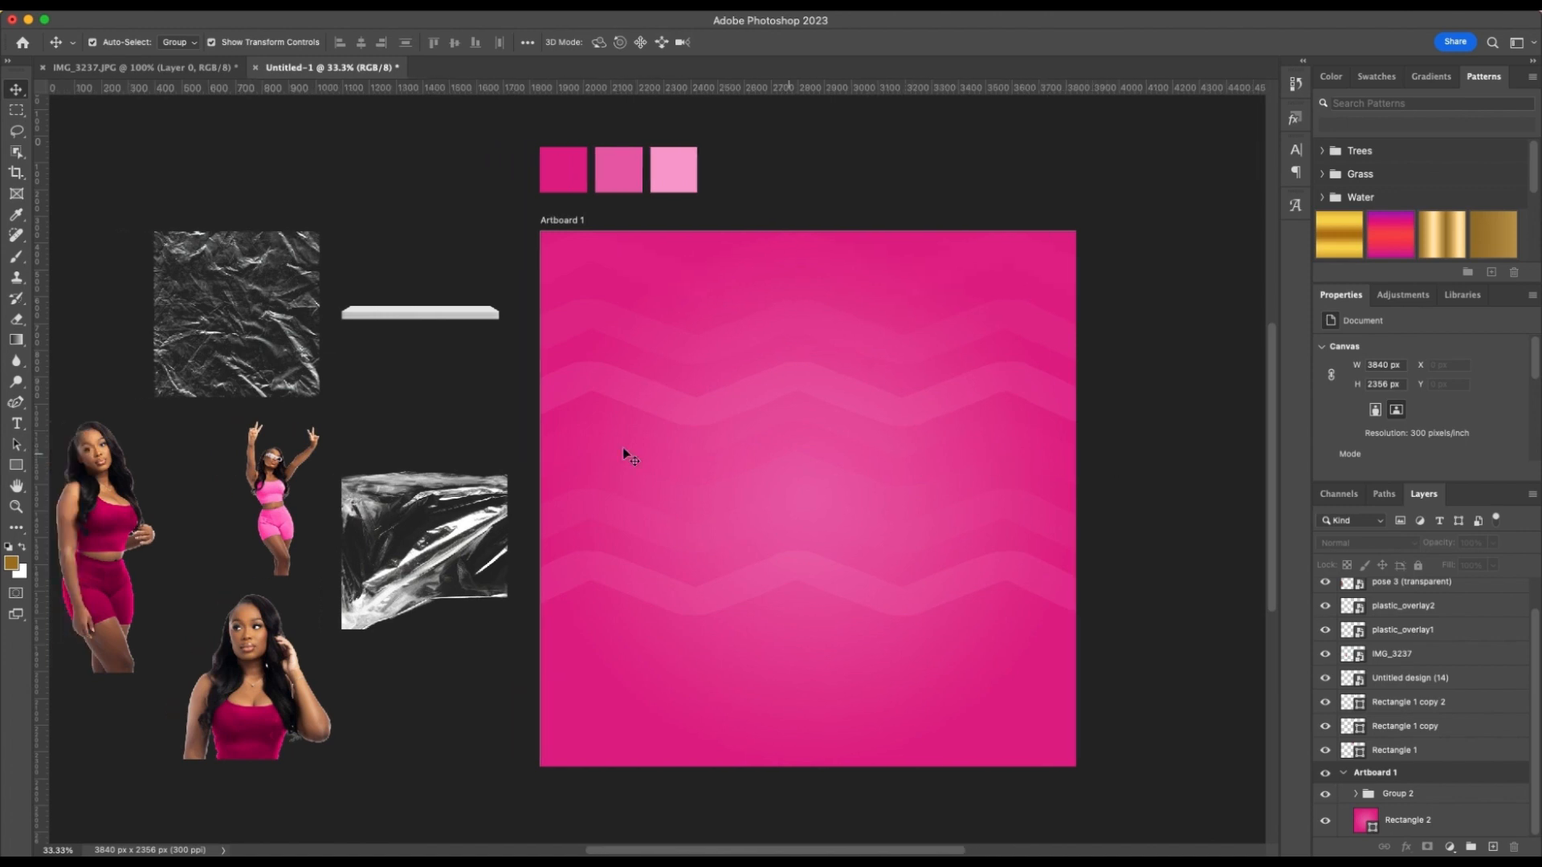
drag(105, 525, 610, 351)
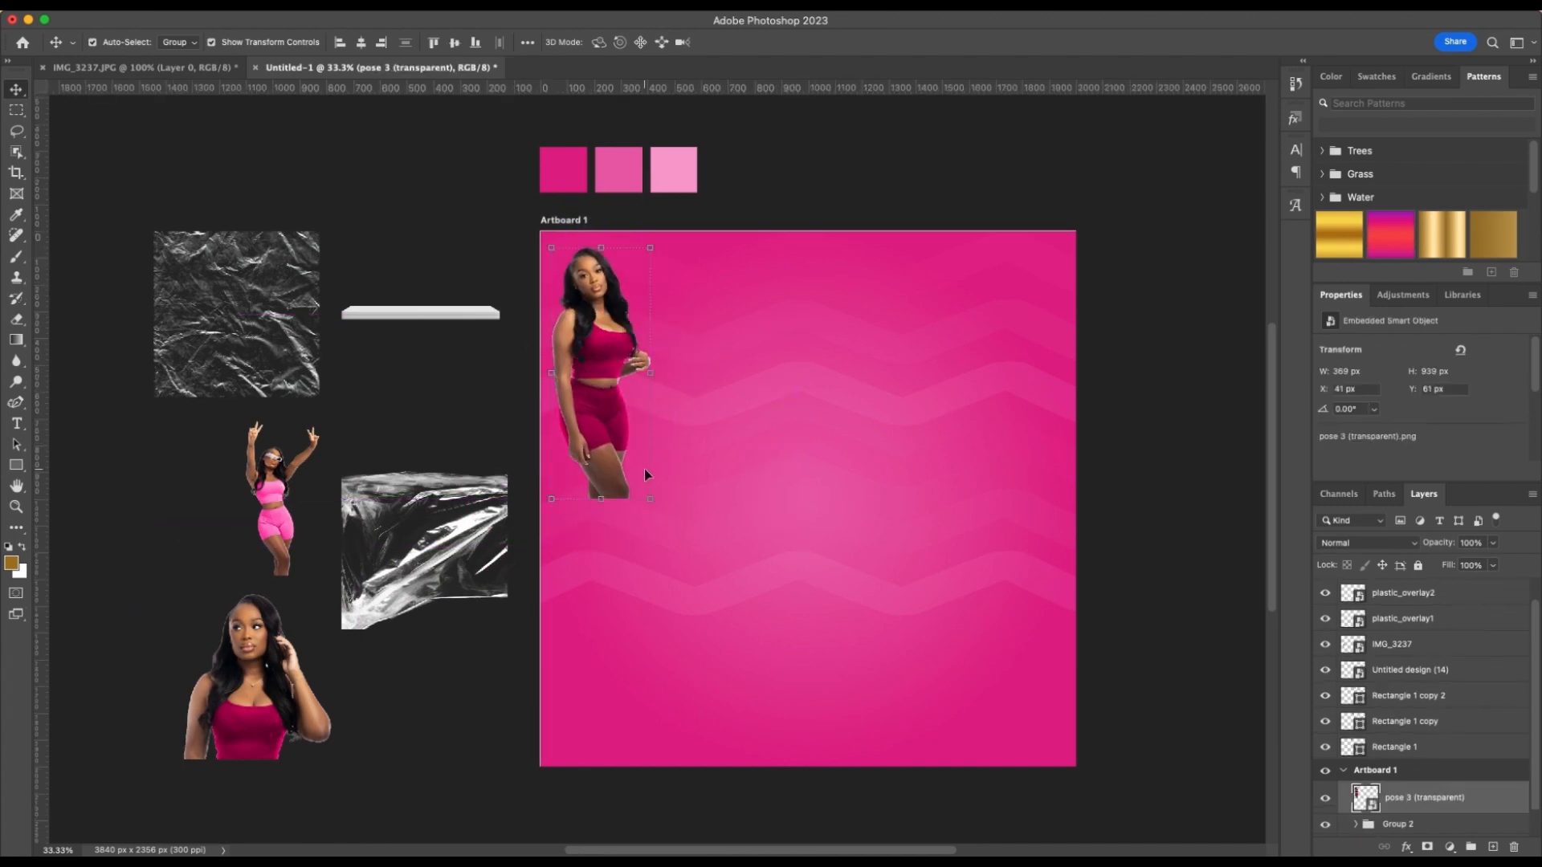
drag(653, 501, 808, 768)
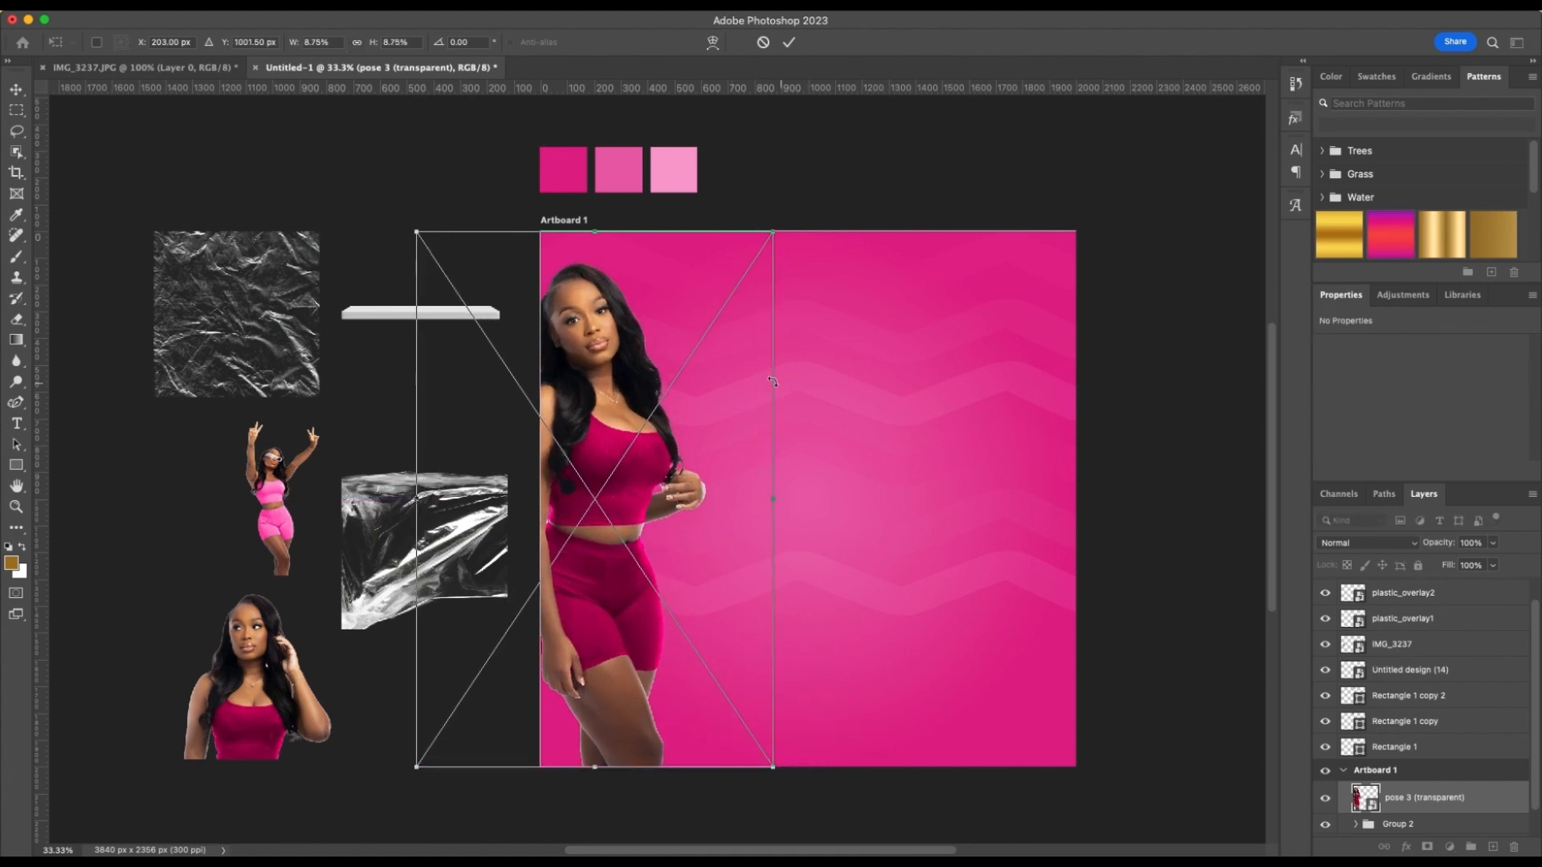
drag(773, 232, 785, 213)
drag(594, 351, 606, 348)
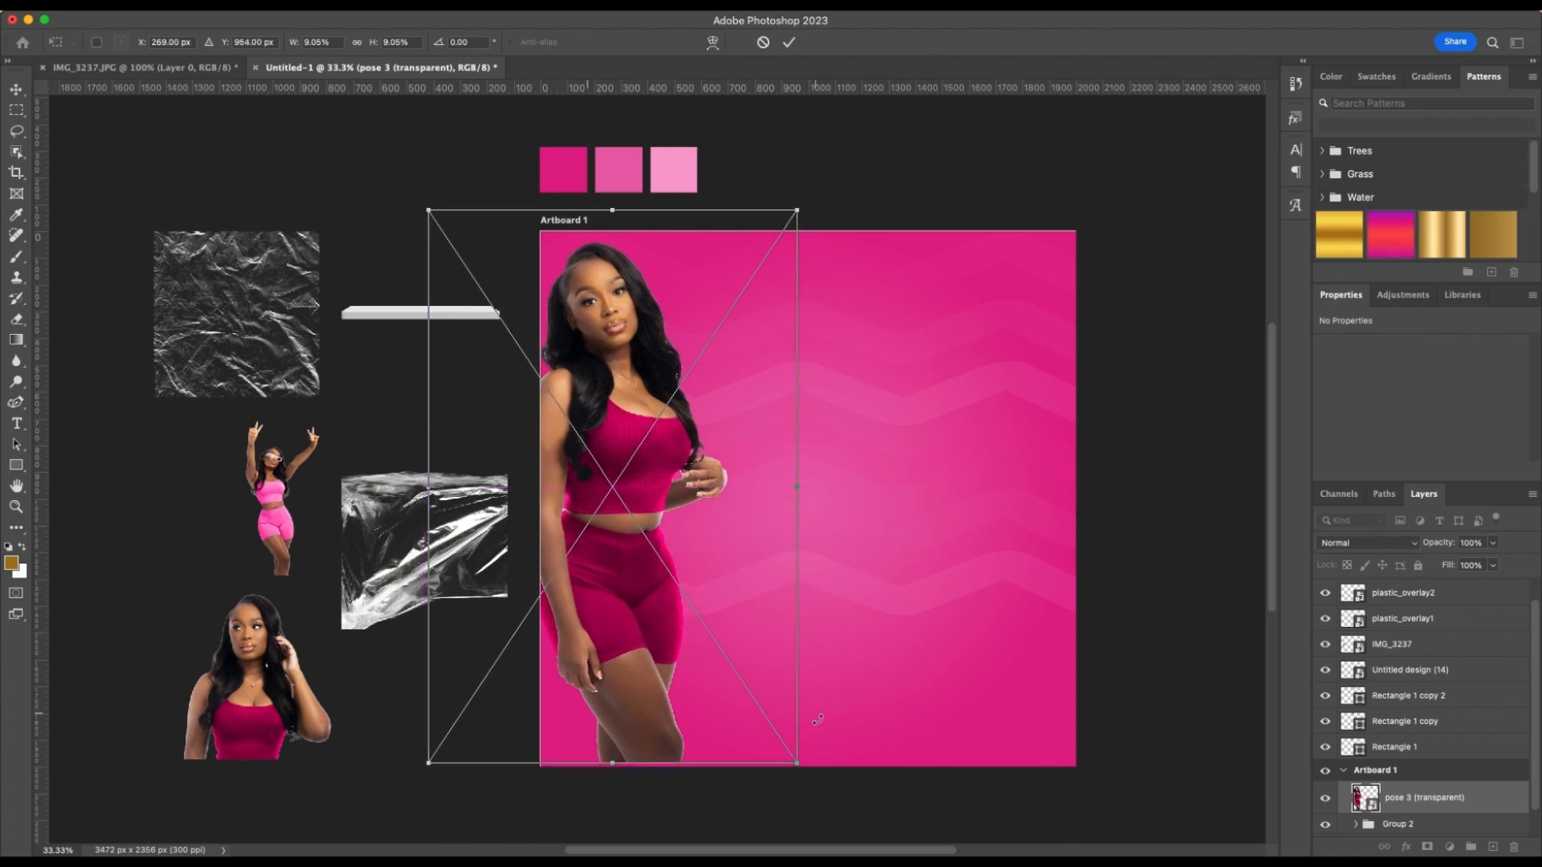
drag(796, 763, 802, 772)
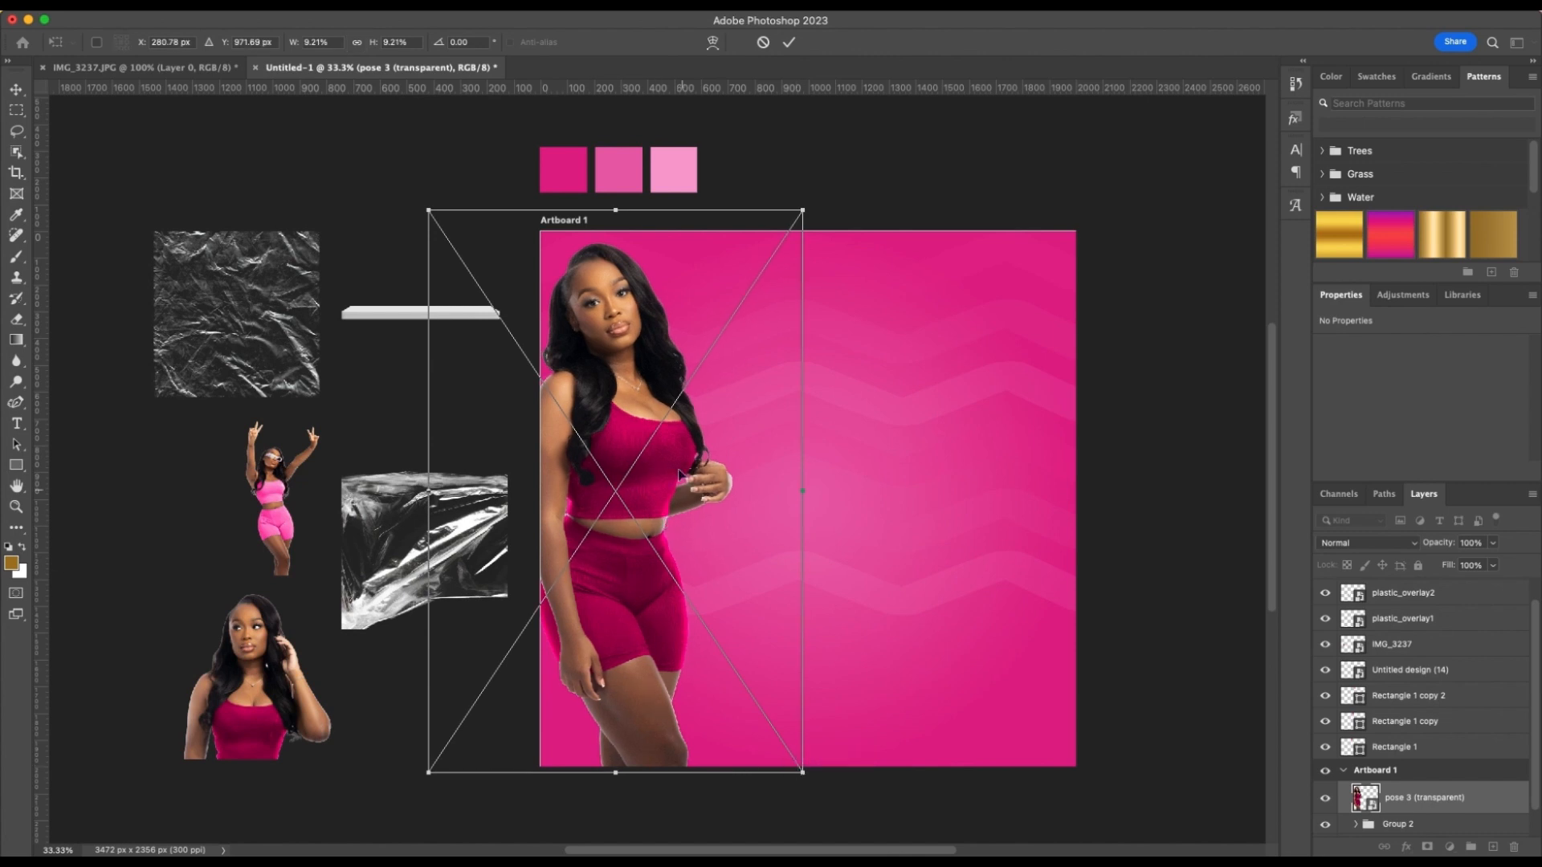
click(788, 42)
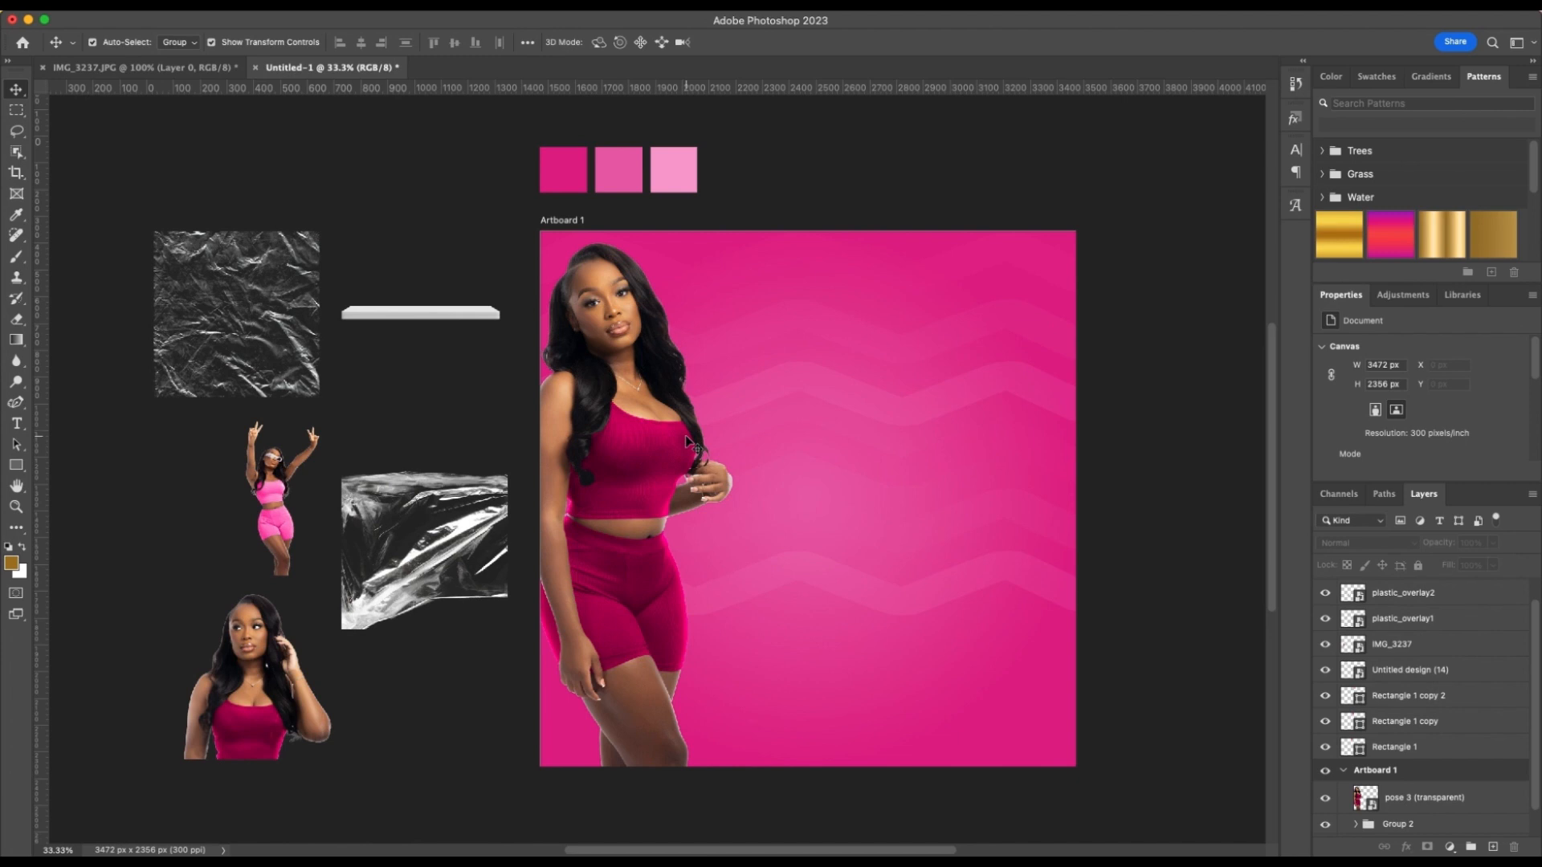
drag(652, 442, 639, 430)
click(929, 199)
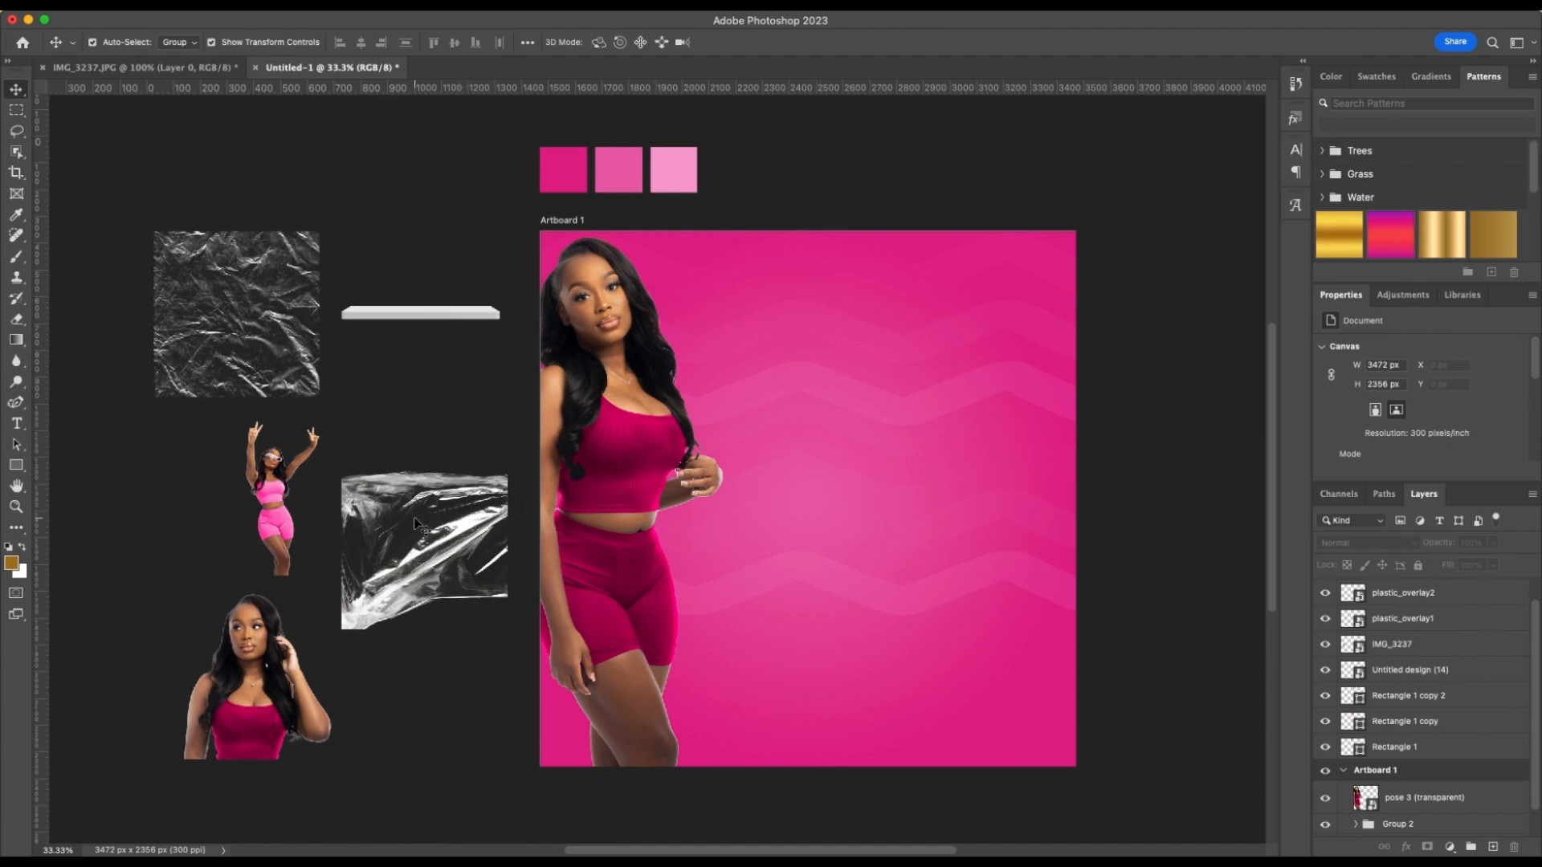
Place plastic_overlay2 across the artboard's upper half over the standing model, stretched to W 70.04% and H 51.59%, and shift it farther left
drag(460, 525, 719, 294)
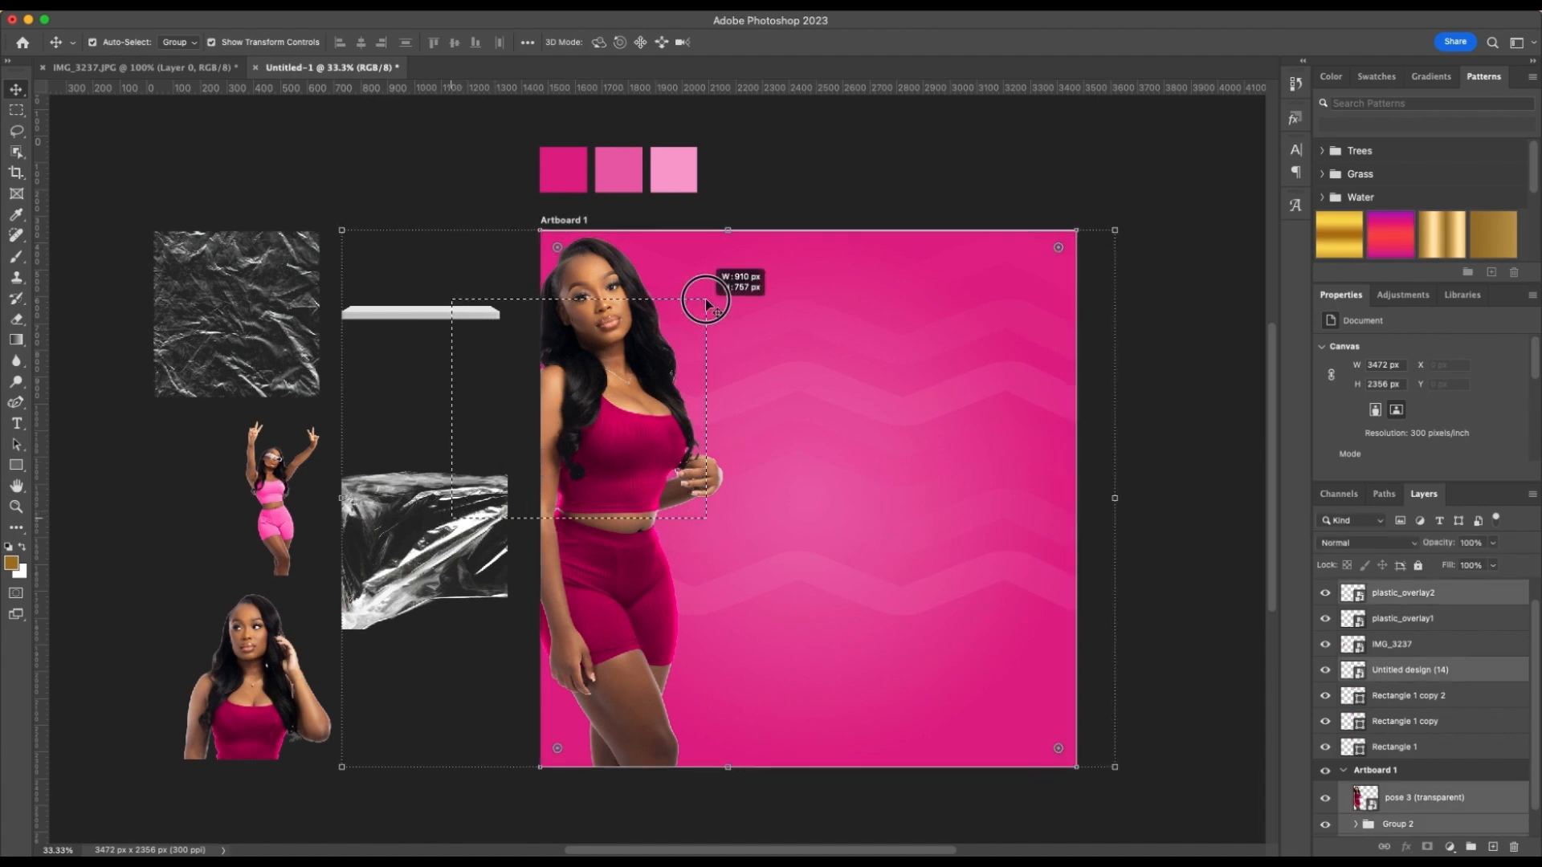
click(474, 395)
drag(434, 550, 601, 298)
drag(685, 383, 1156, 673)
drag(793, 483, 799, 395)
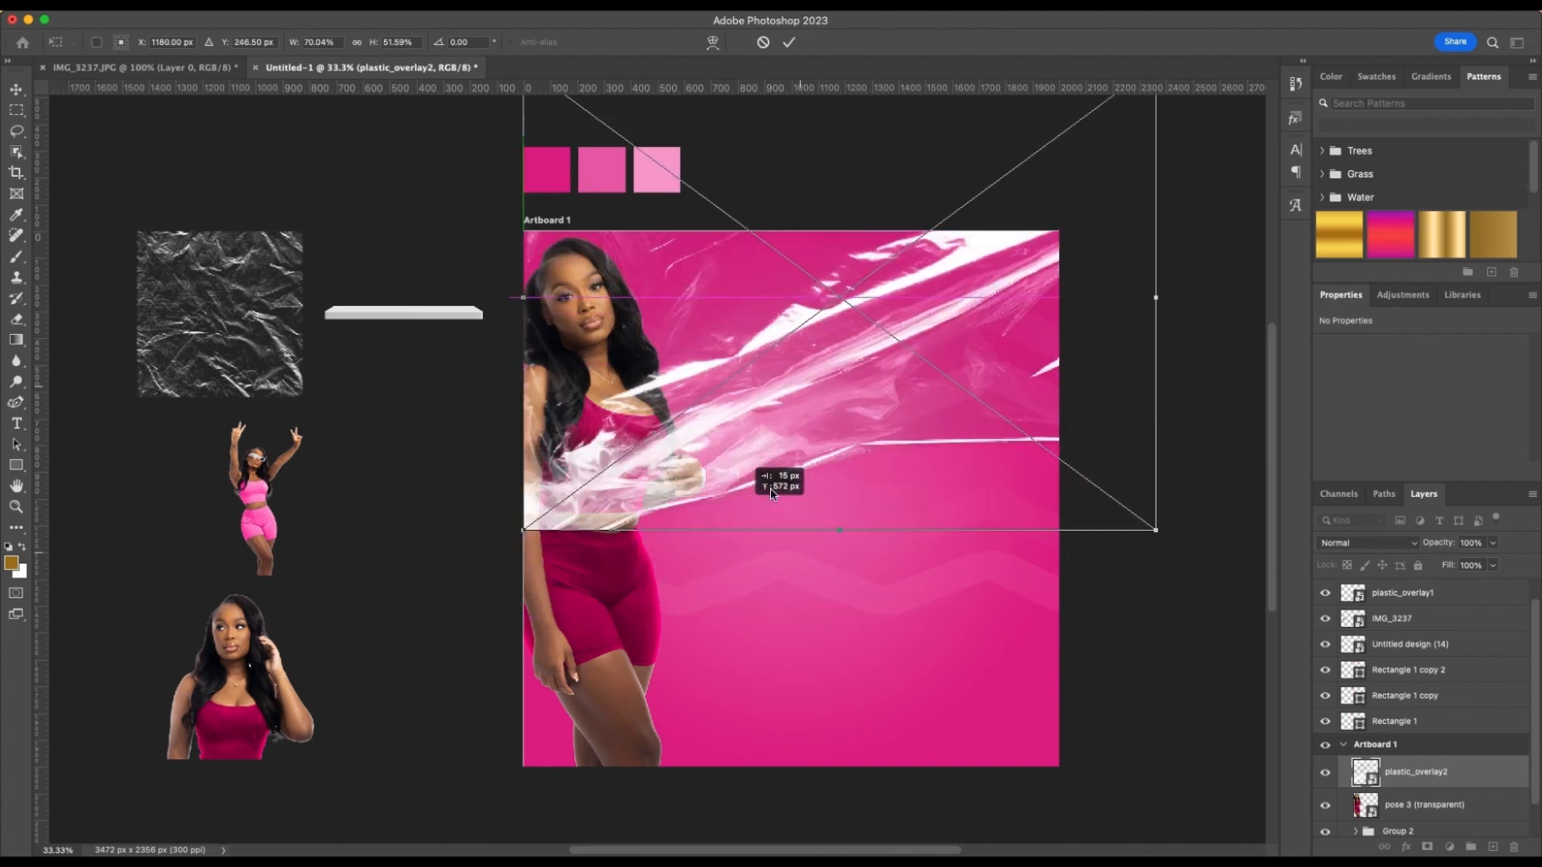
mouse_move(692, 456)
mouse_down()
mouse_move(690, 441)
mouse_move(692, 476)
mouse_up()
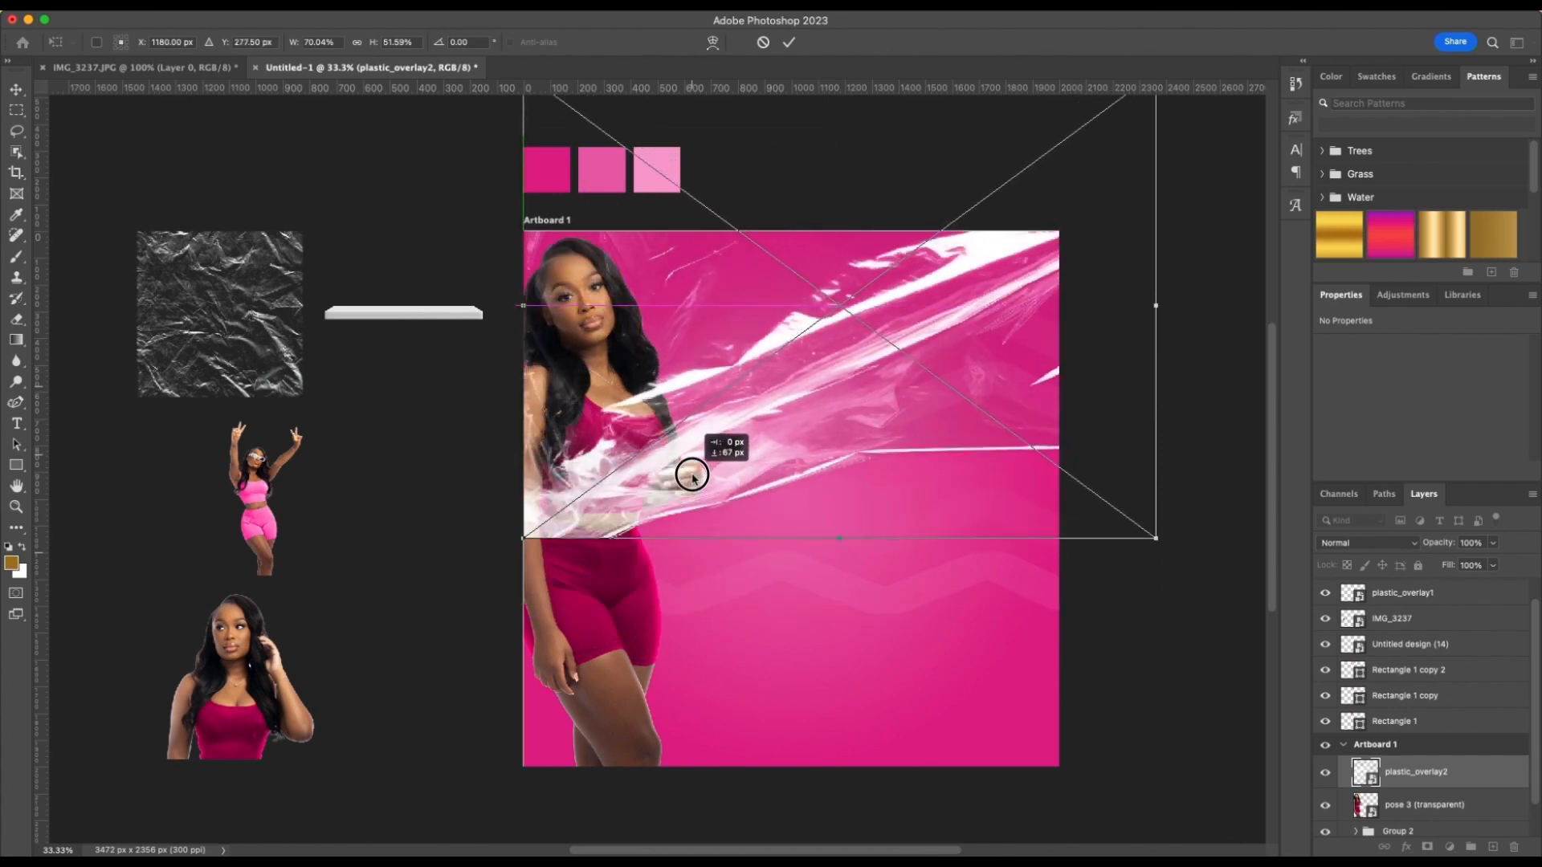
click(788, 42)
click(1124, 626)
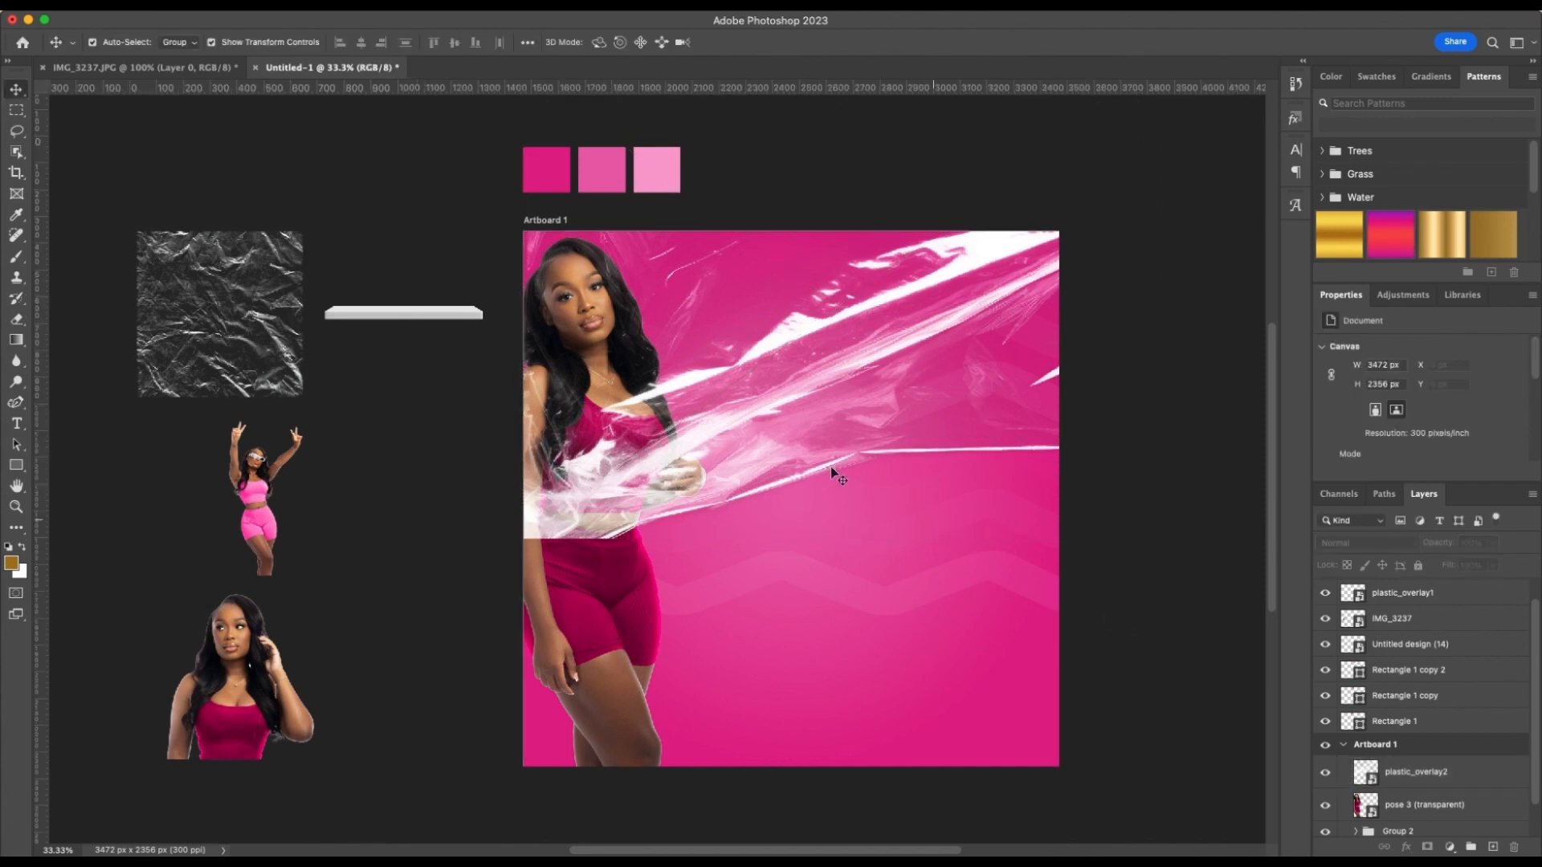
drag(829, 470, 735, 473)
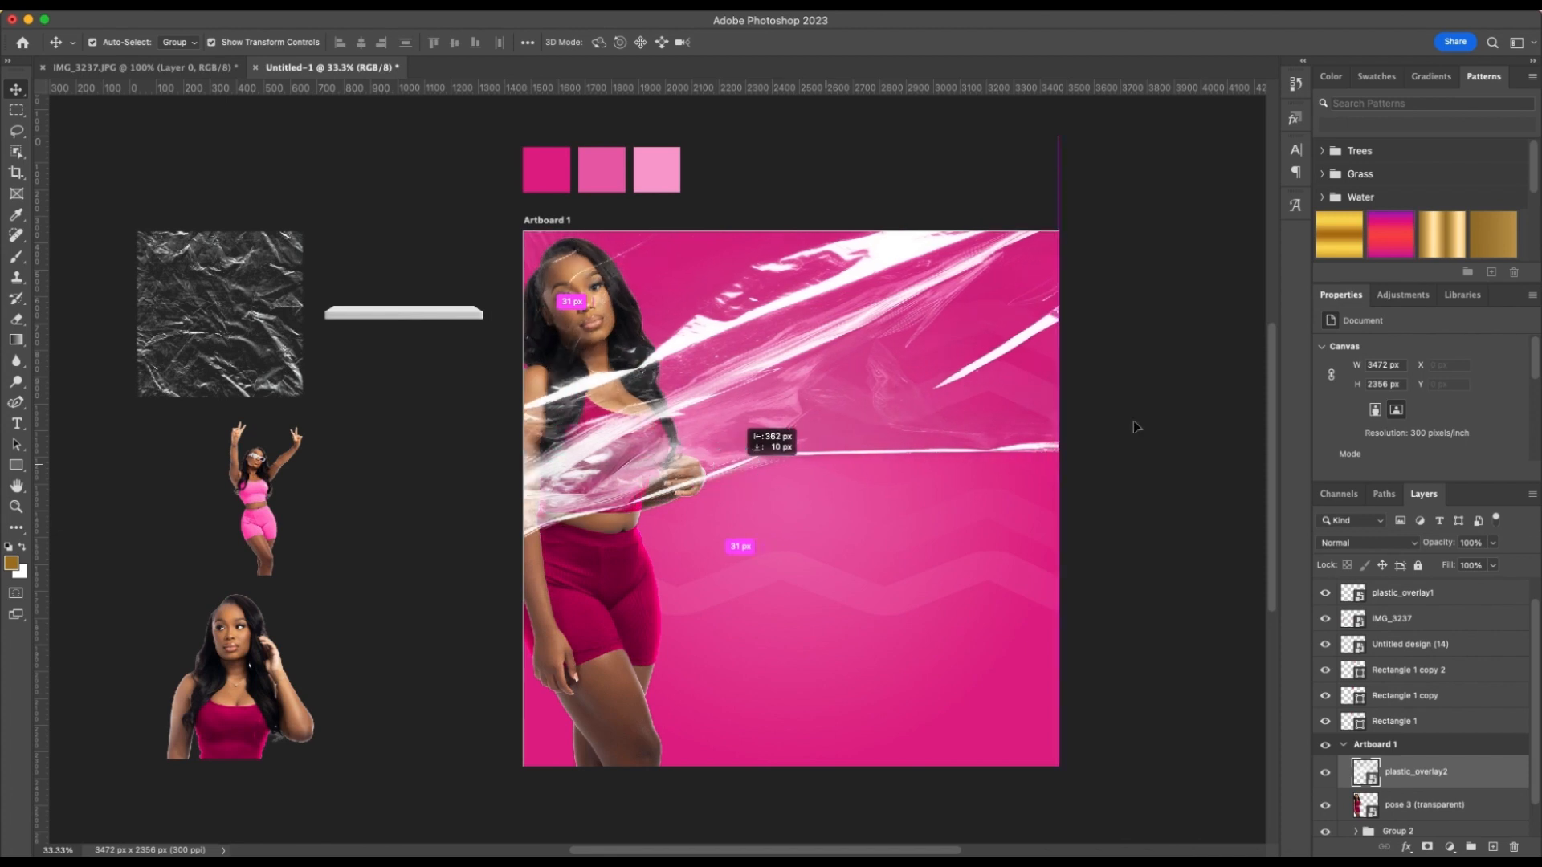
click(1125, 425)
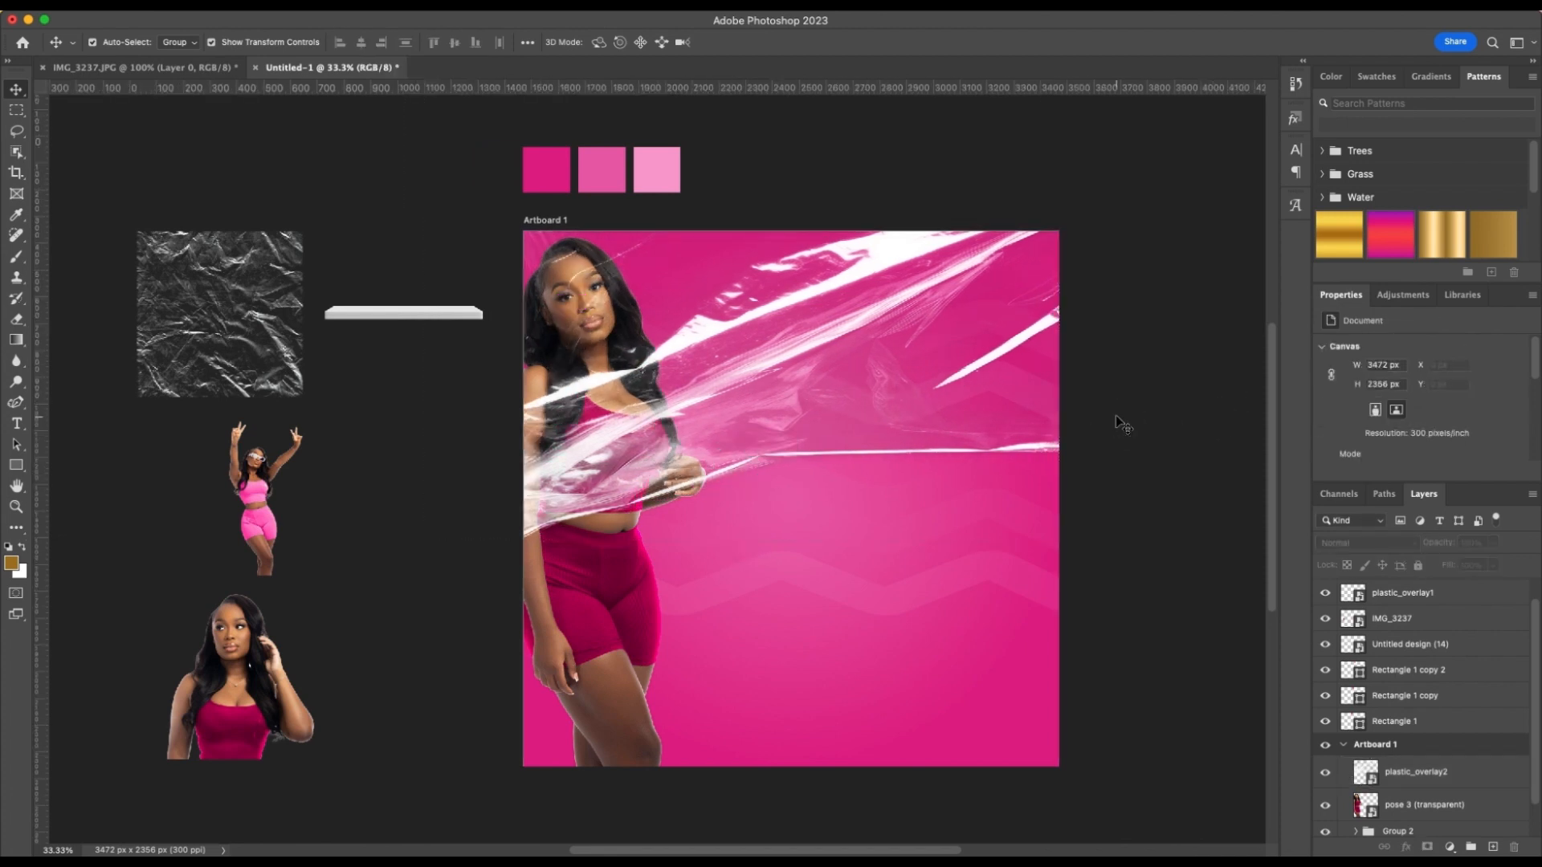
Place the cropped model with her hand at her hair in the artboard's upper middle and enlarge it to about 170%
click(277, 677)
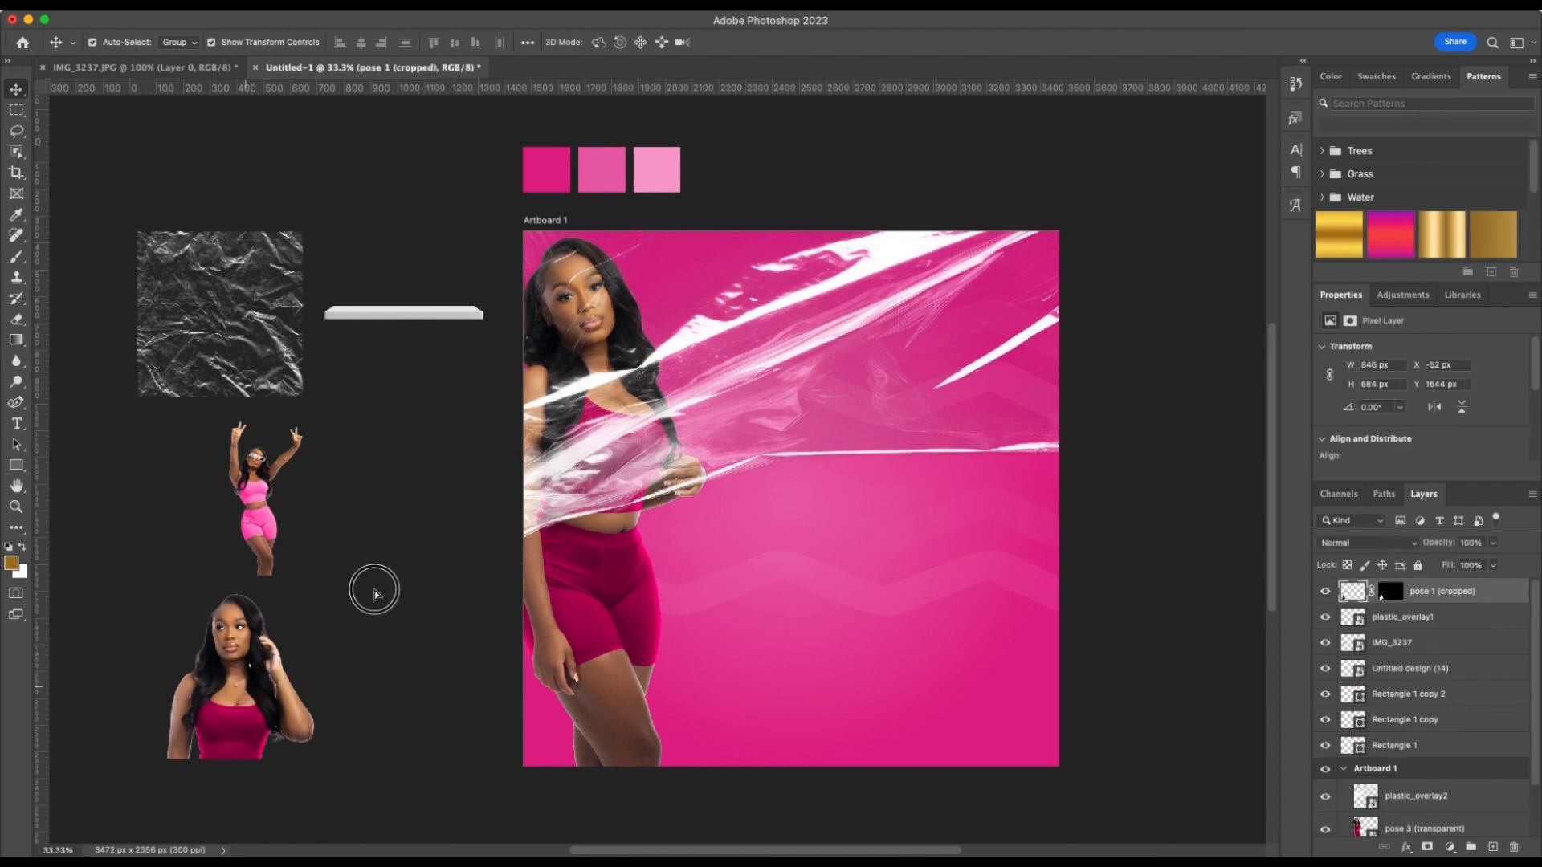
drag(374, 595, 983, 553)
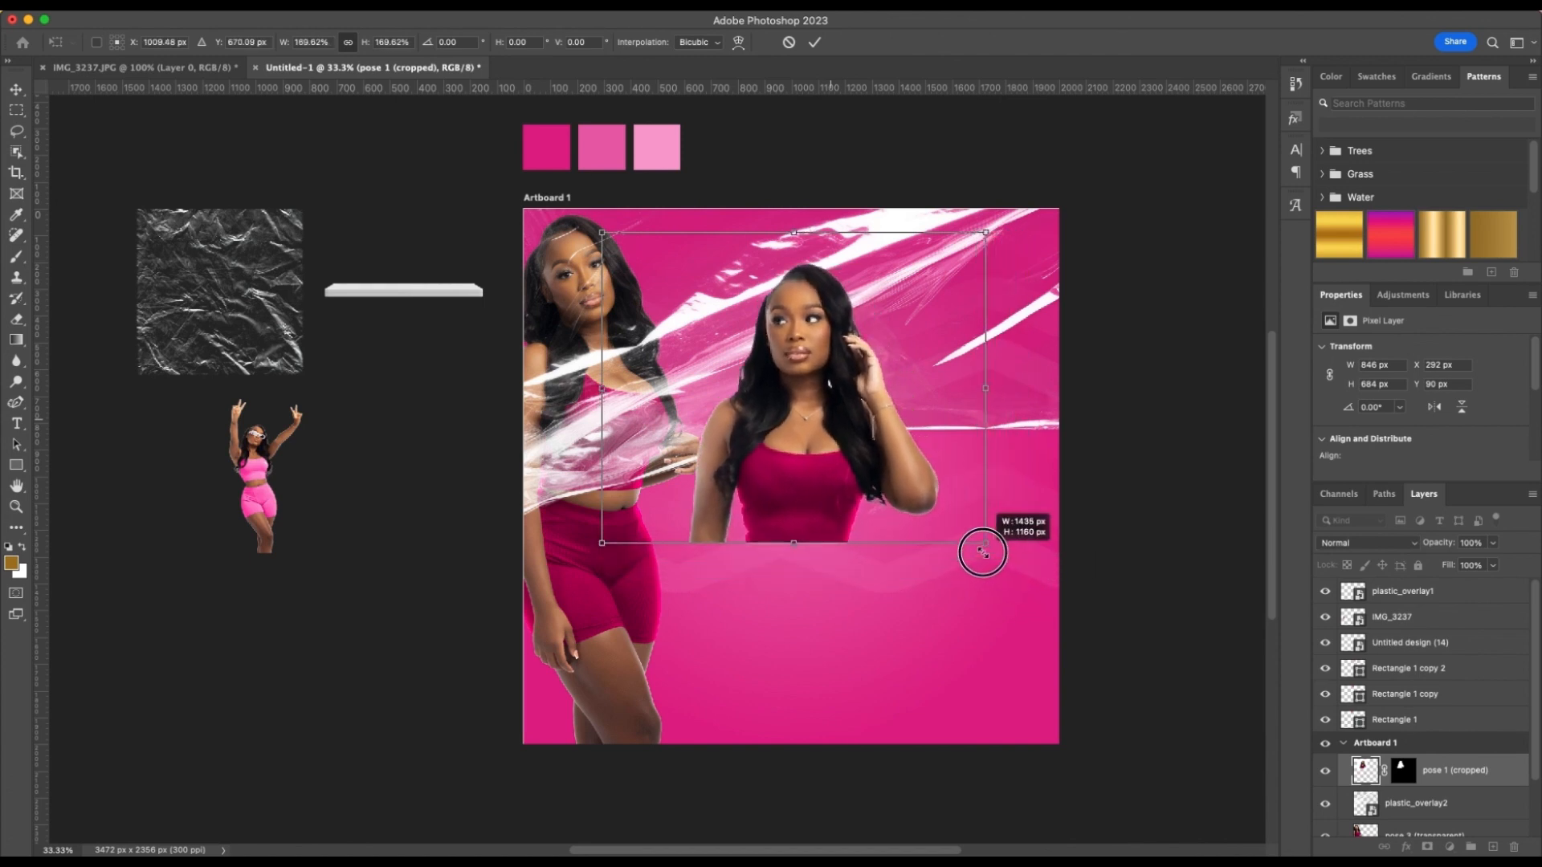
key(Return)
drag(792, 457, 797, 436)
click(1106, 456)
Add the text "Doll Attire" in Montserrat Regular below the cropped model and enlarge it to about 29 pt
scroll(1094, 471, left, 5)
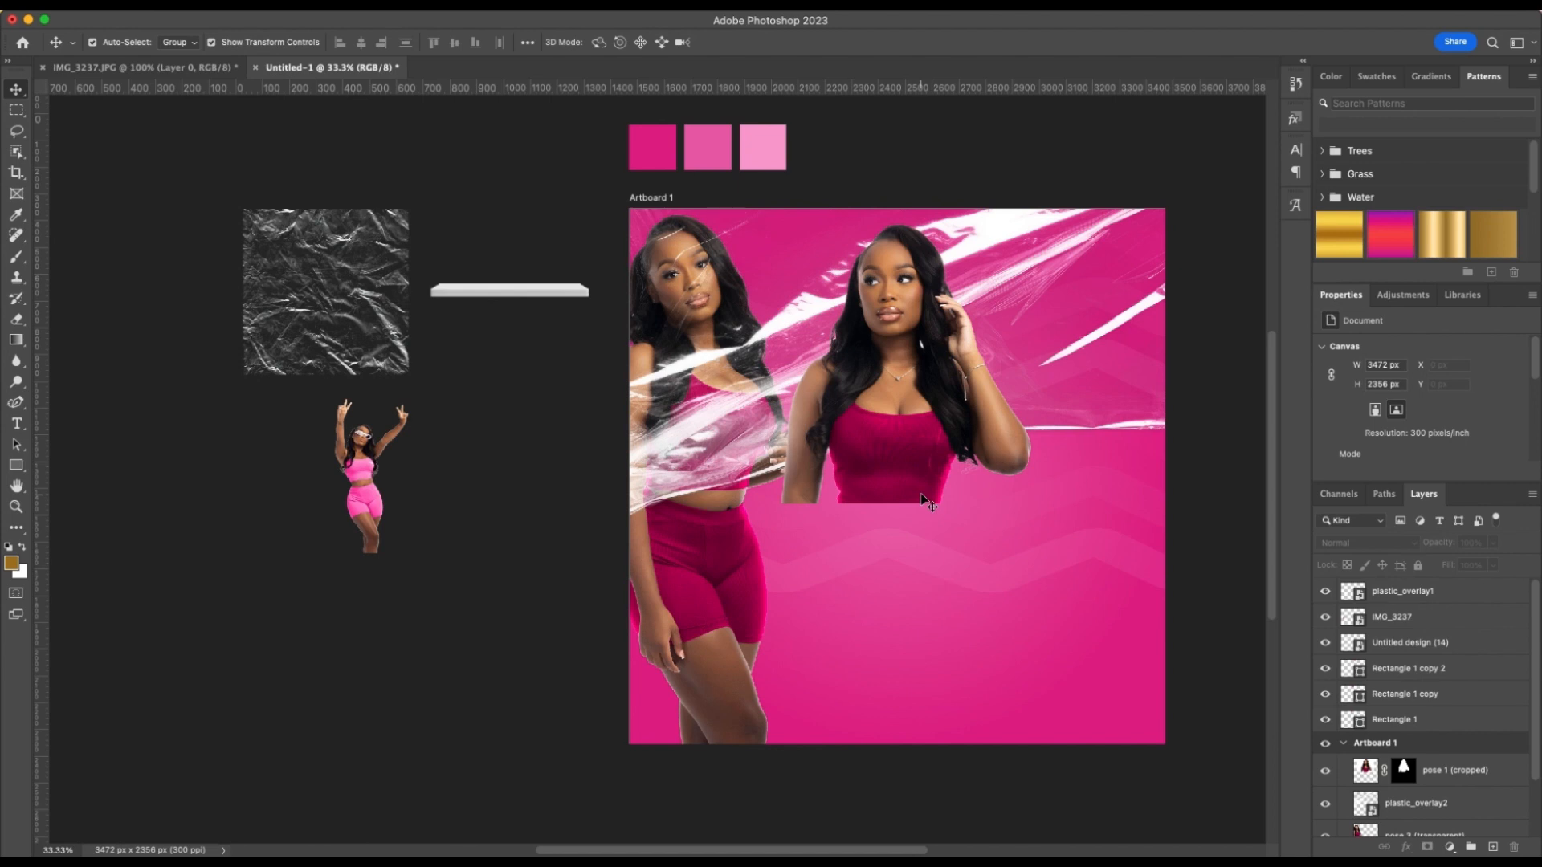
key(t)
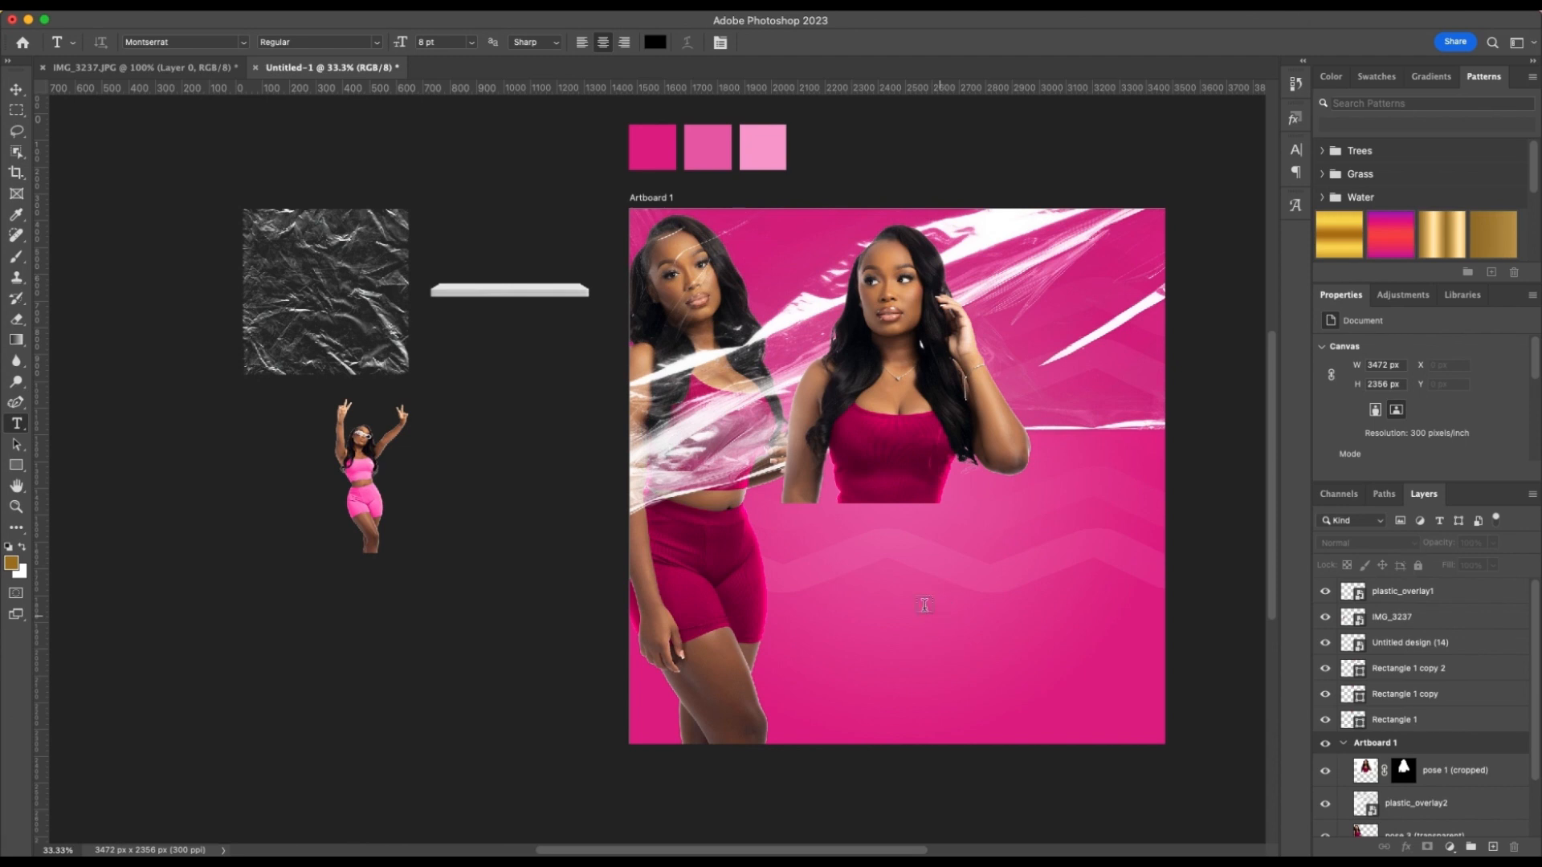
click(817, 572)
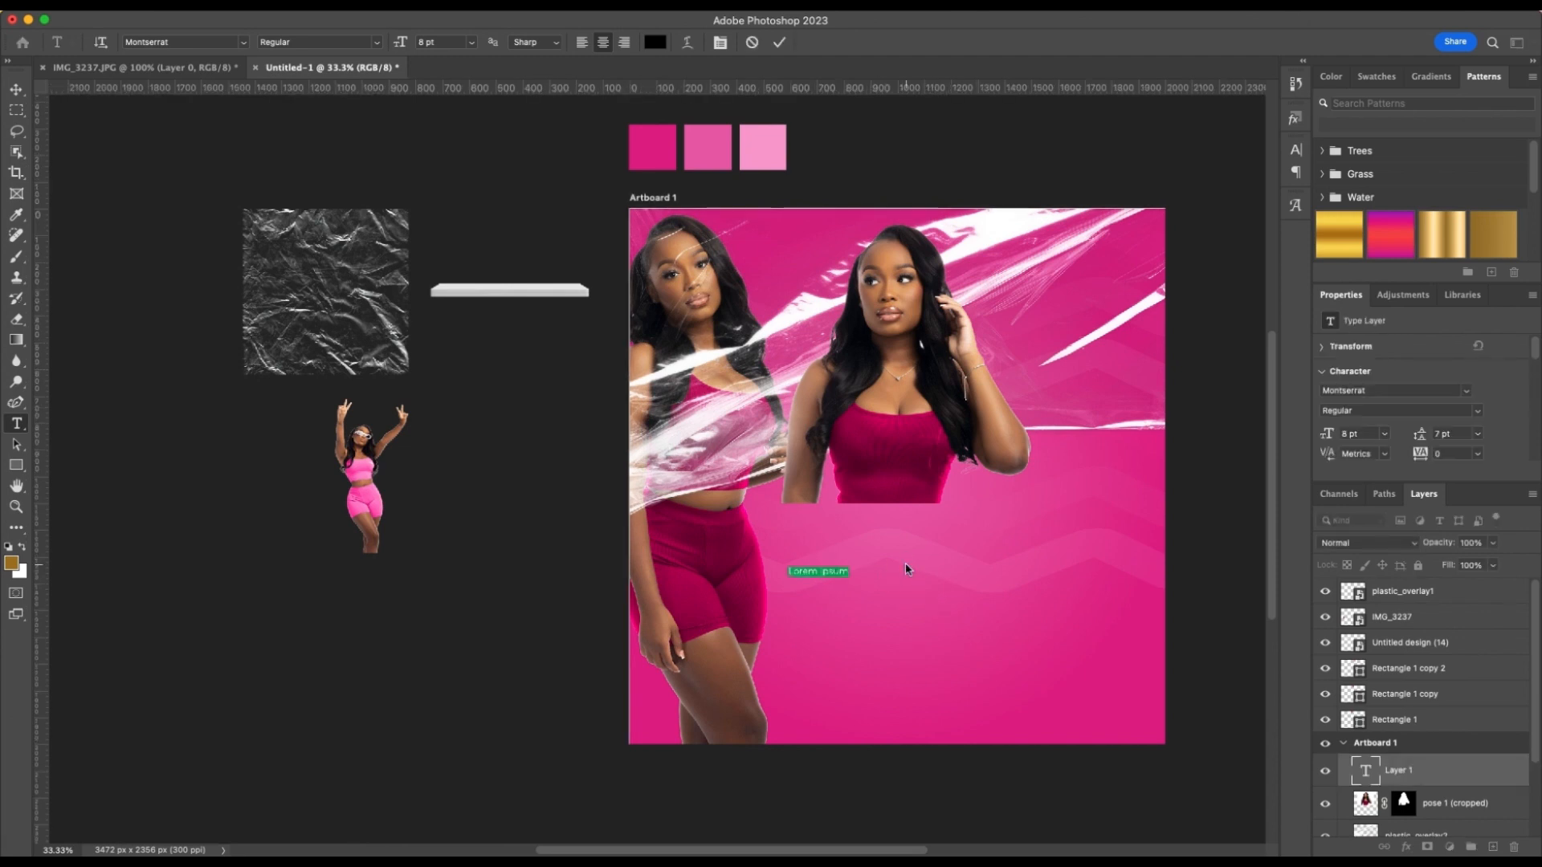
text(Doll)
text( Art)
text(ire)
click(790, 46)
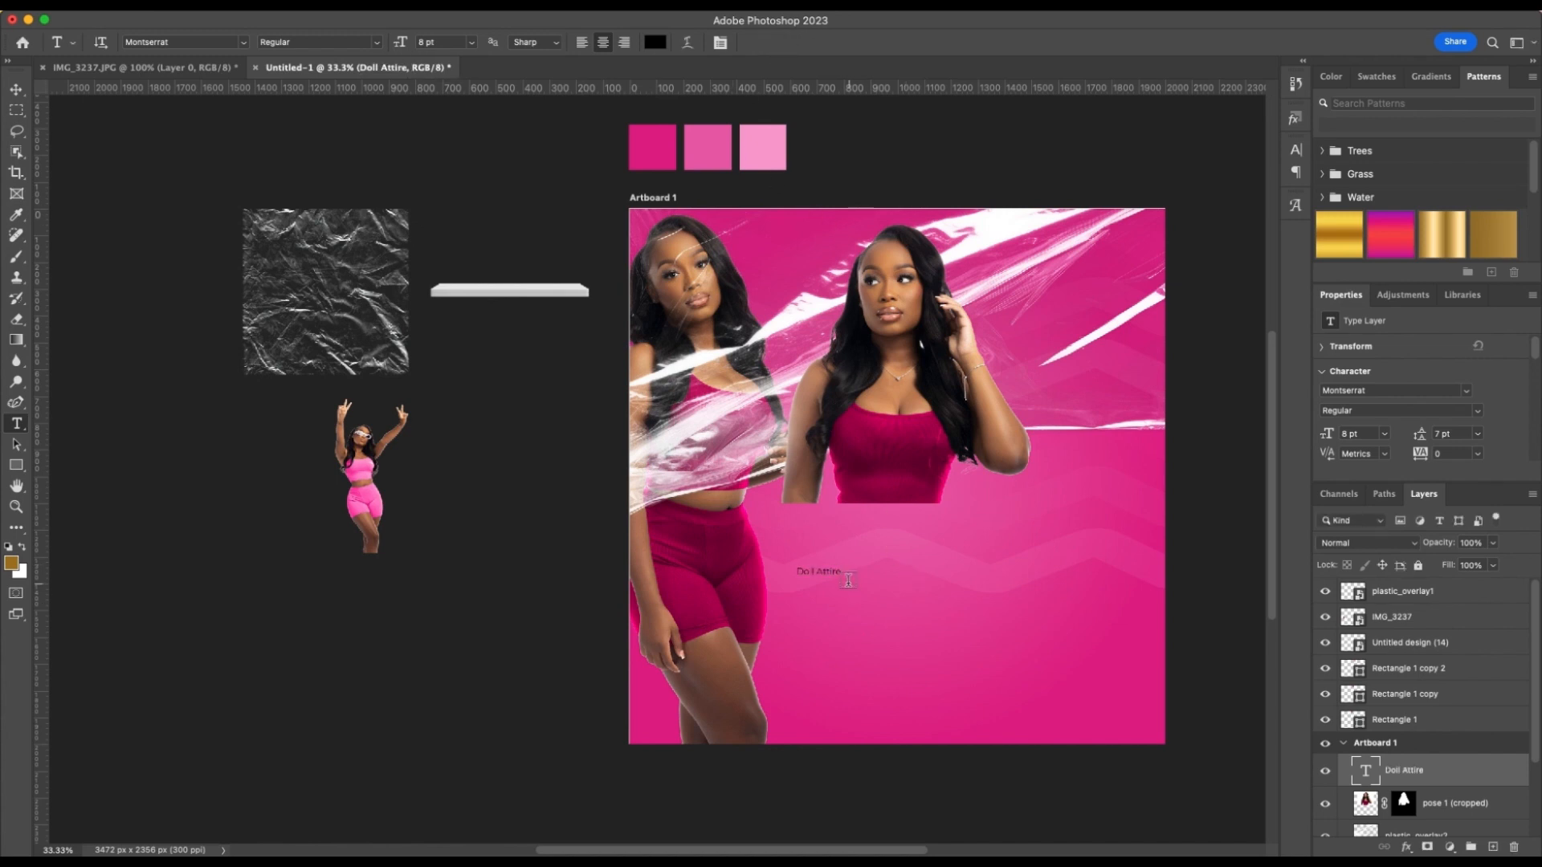
key(v)
drag(842, 574, 961, 601)
Extend the text below the cropped model to read "Doll Attire loungewear"
double_click(928, 596)
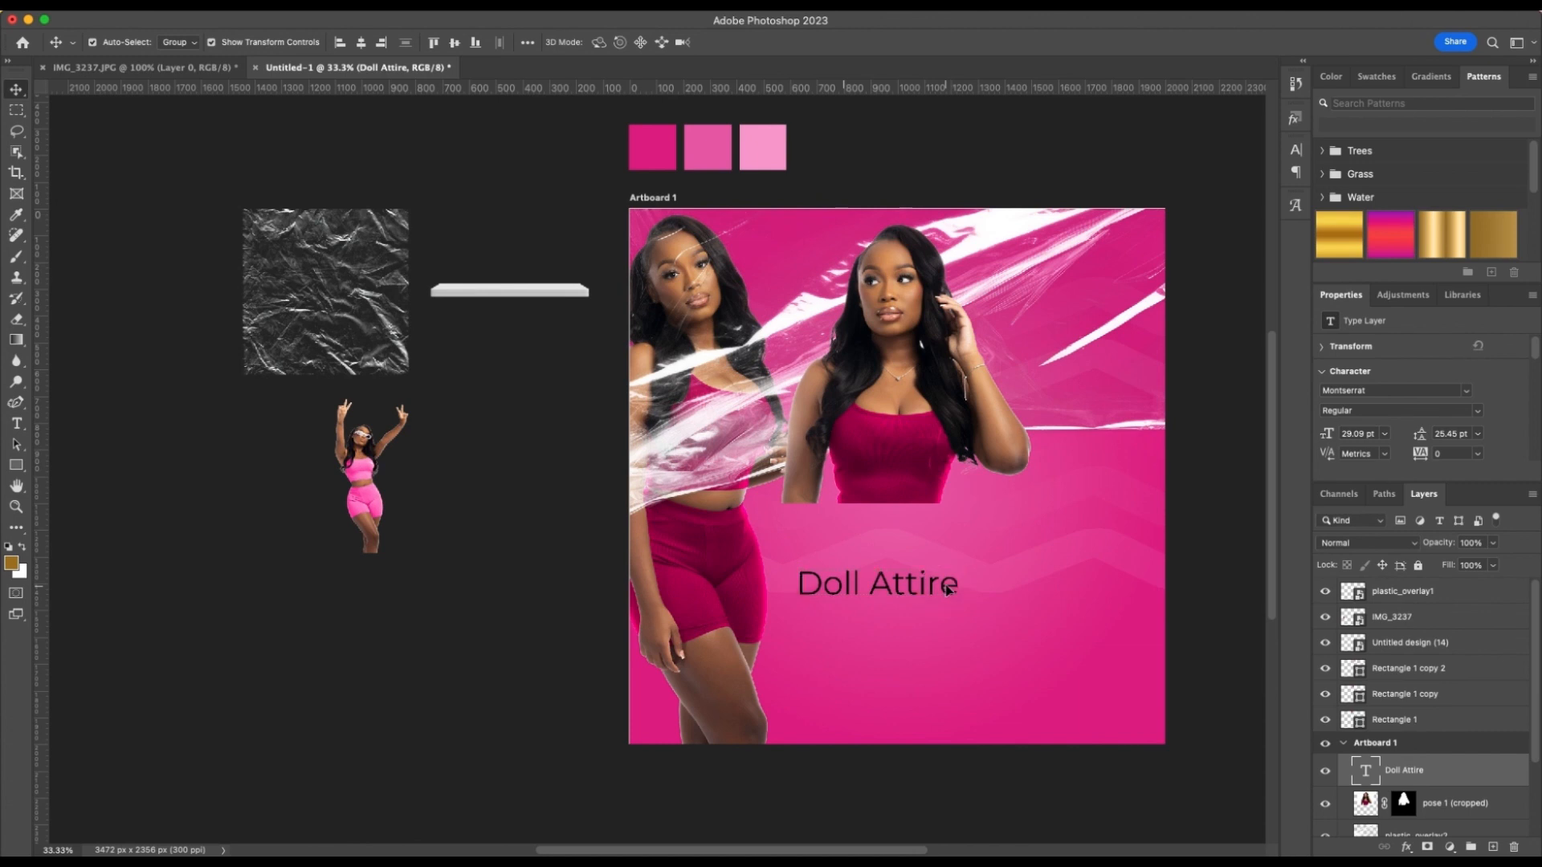
double_click(945, 585)
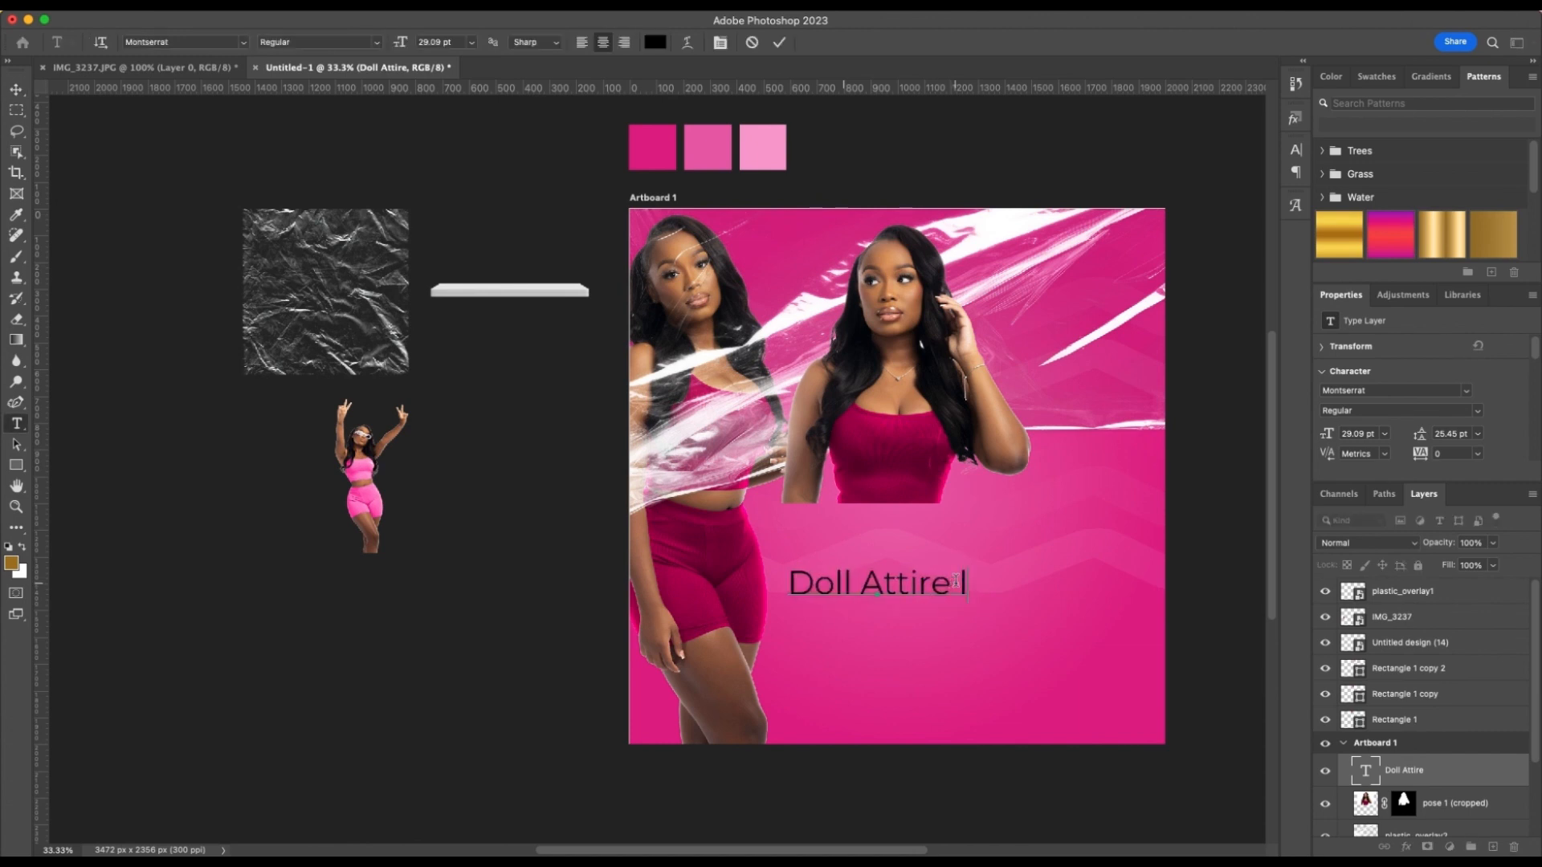
text(loungewe)
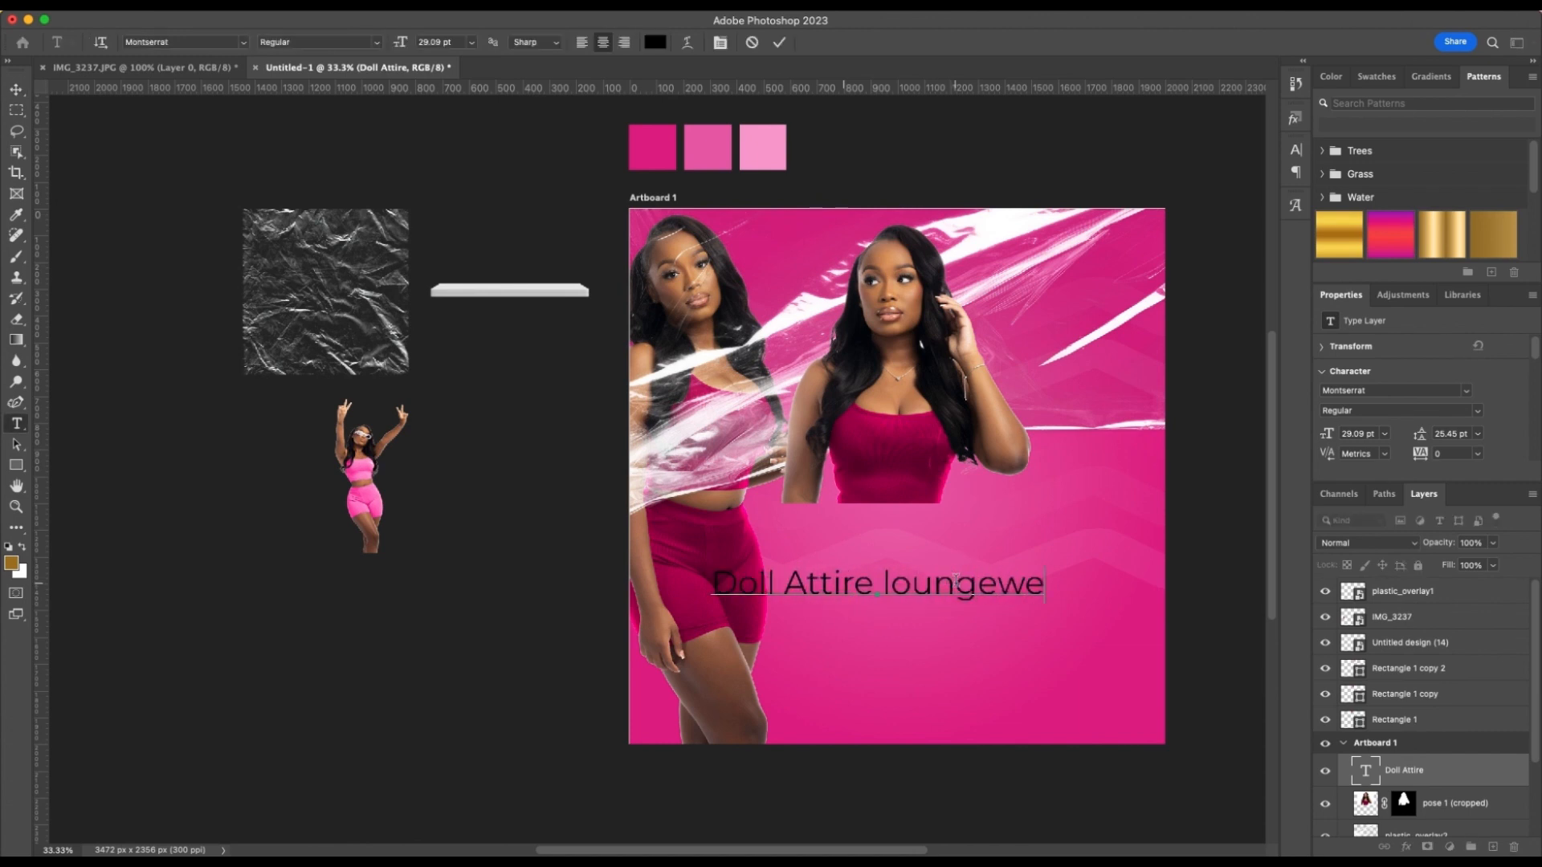
text(ar)
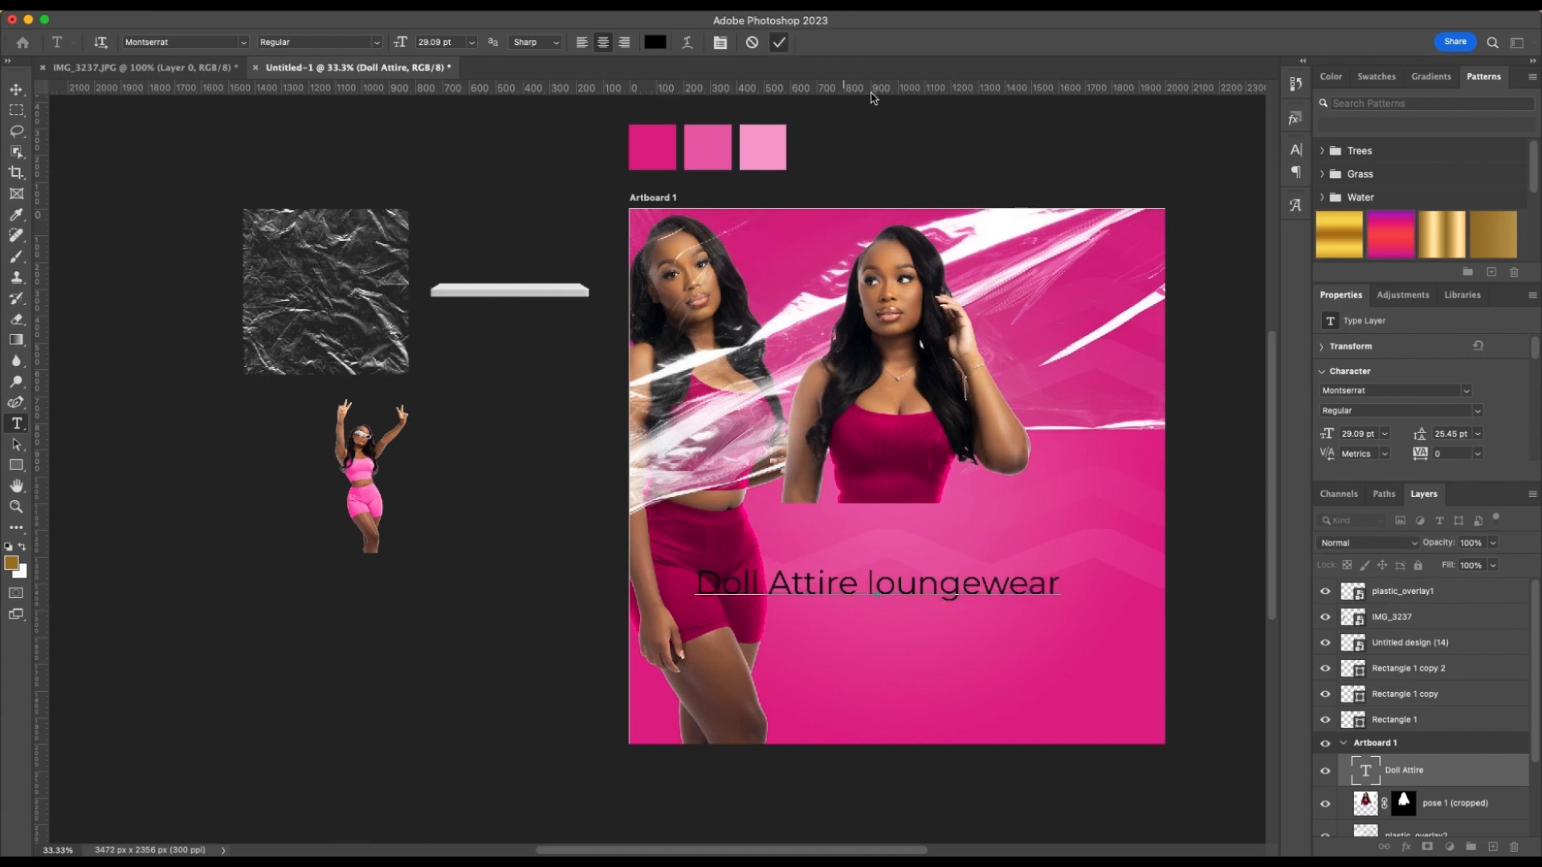
Set the "Doll Attire loungewear" text in all caps and subscript, and position it centred directly below the cropped model
click(779, 43)
key(v)
drag(977, 592, 996, 566)
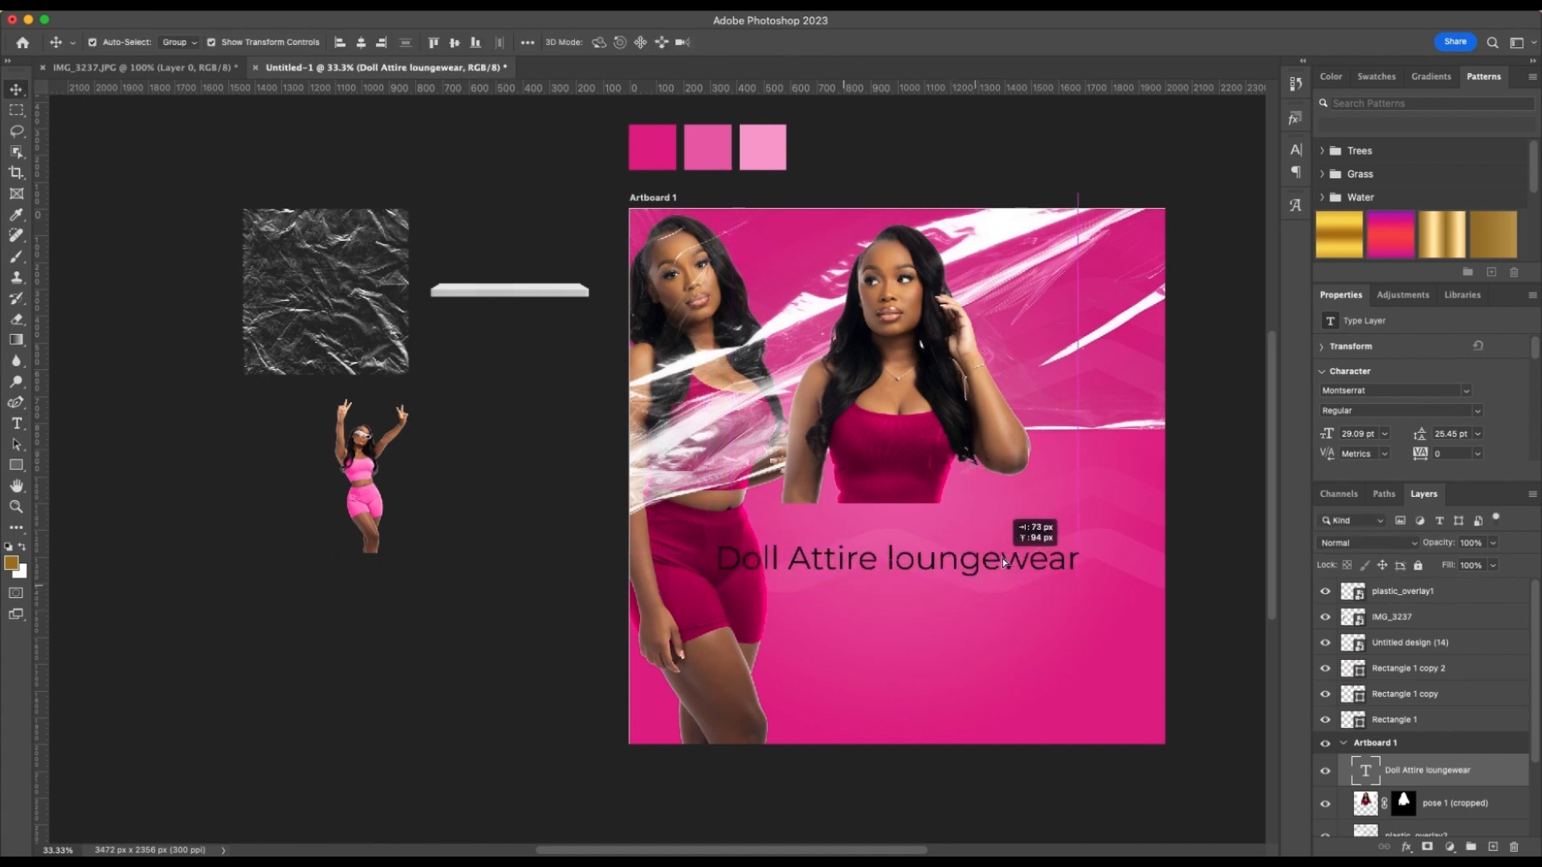
click(1295, 146)
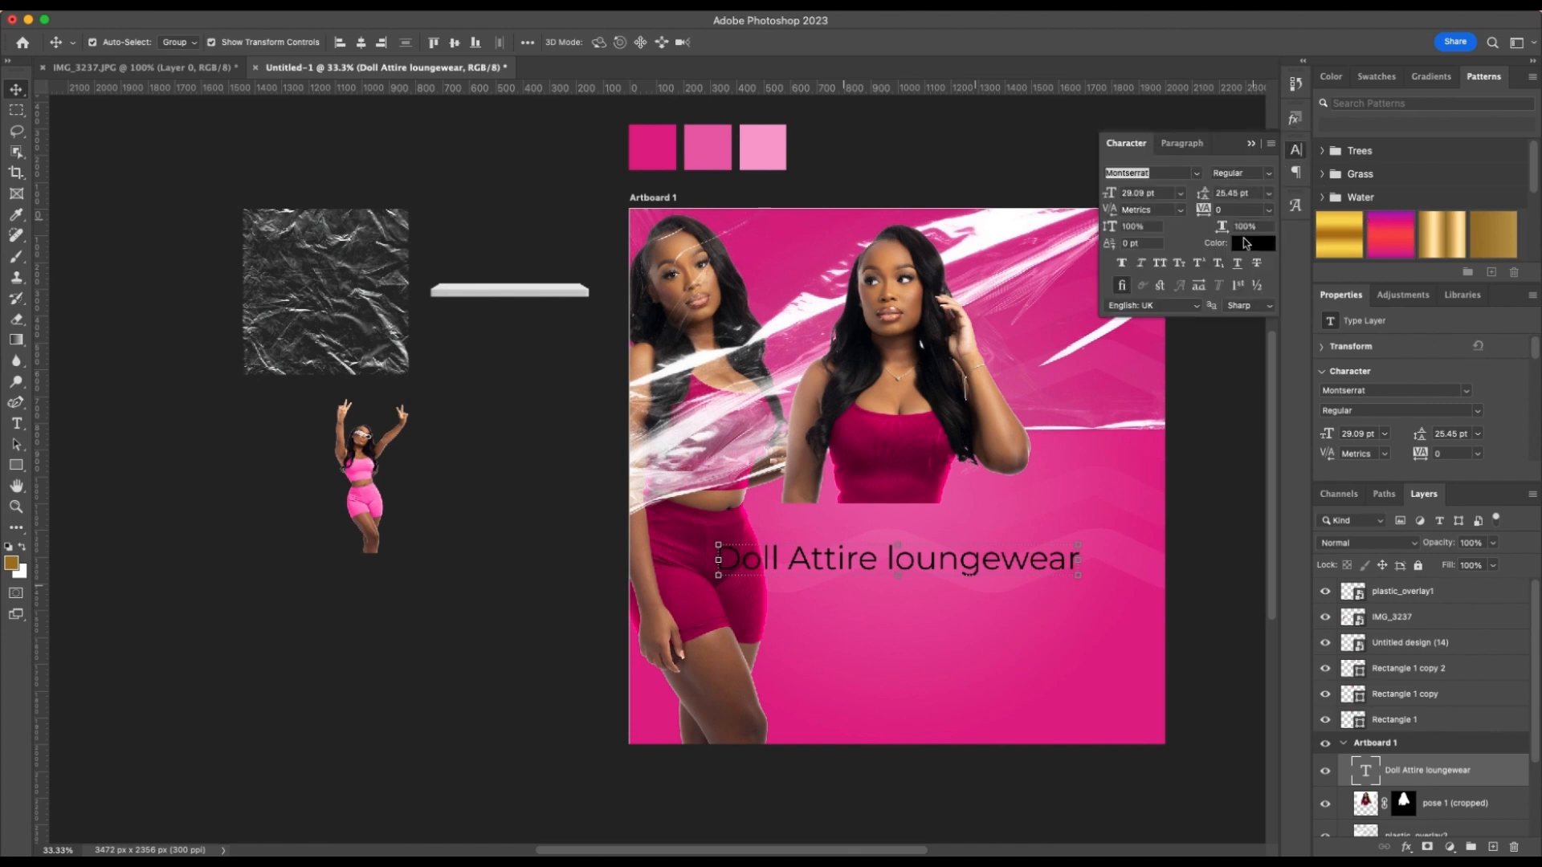
click(1159, 262)
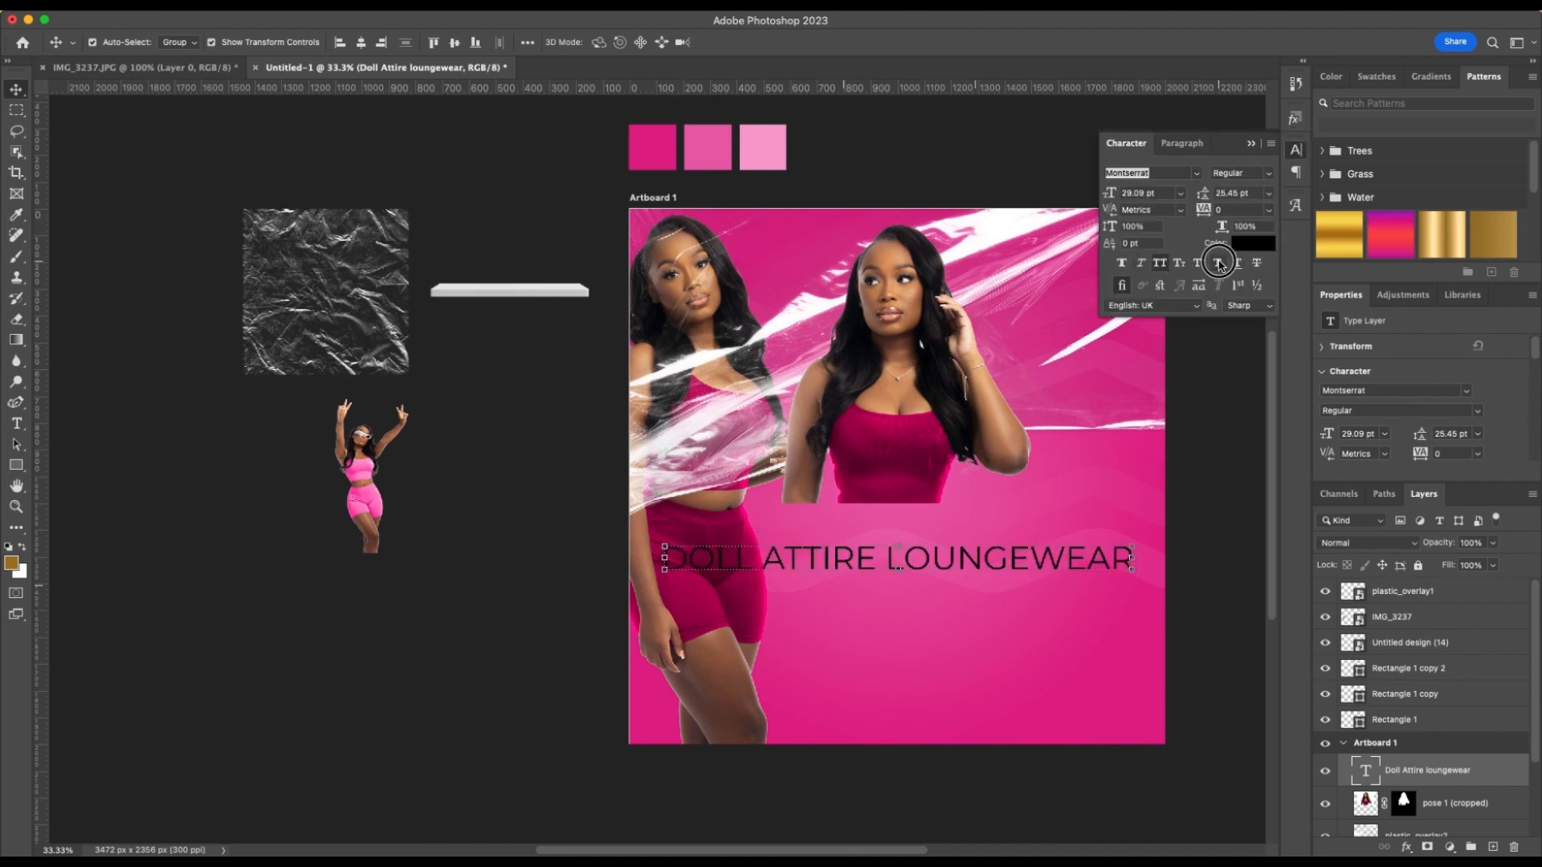
click(1218, 262)
drag(973, 582, 970, 518)
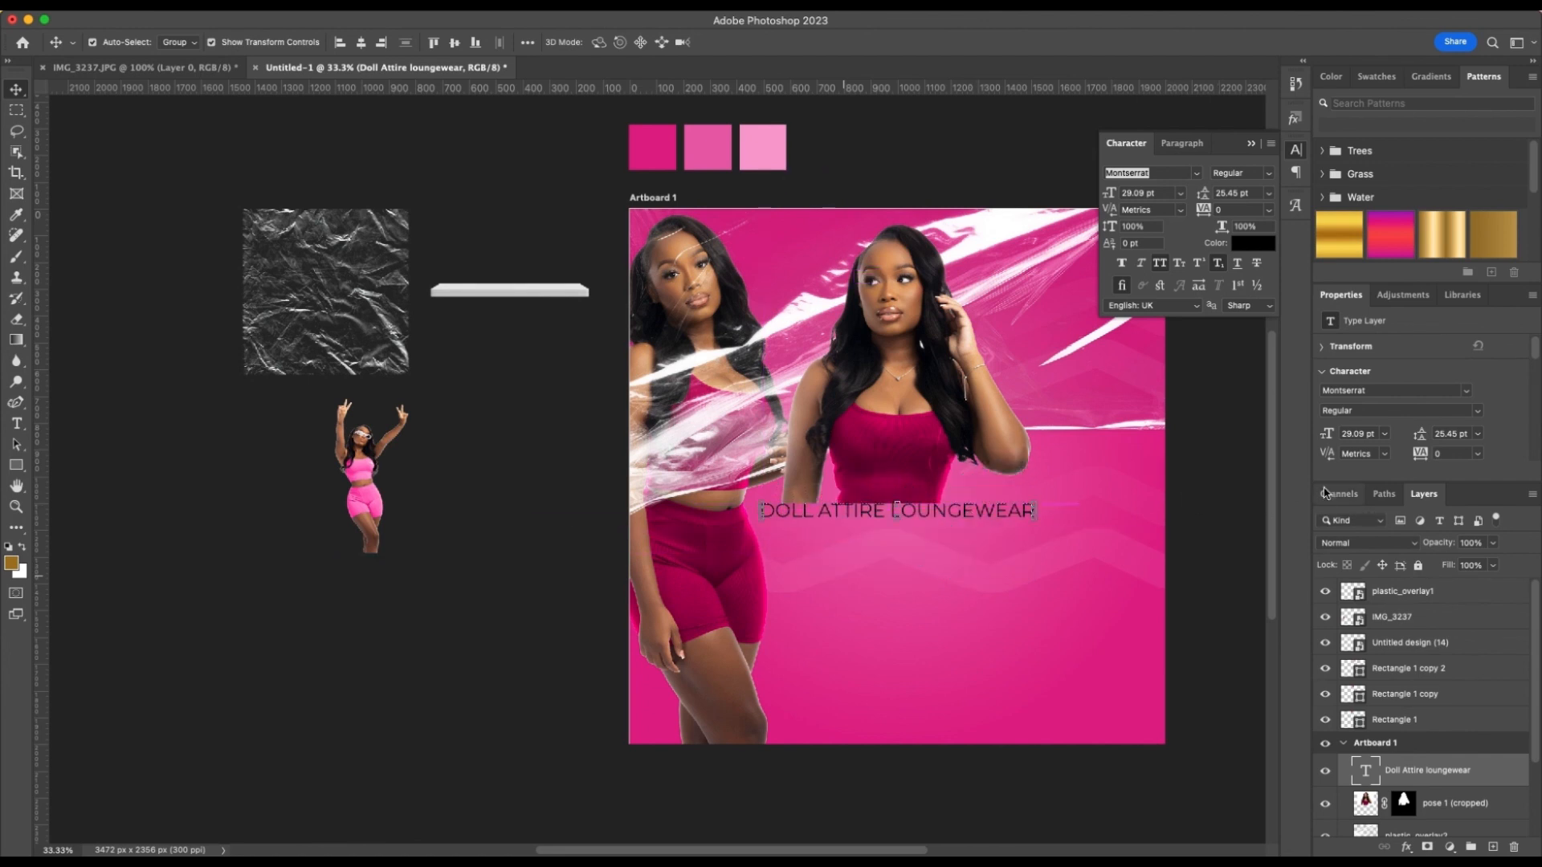
Colour the "Doll Attire loungewear" text white and nudge it up over the cropped model's lower edge
click(1253, 242)
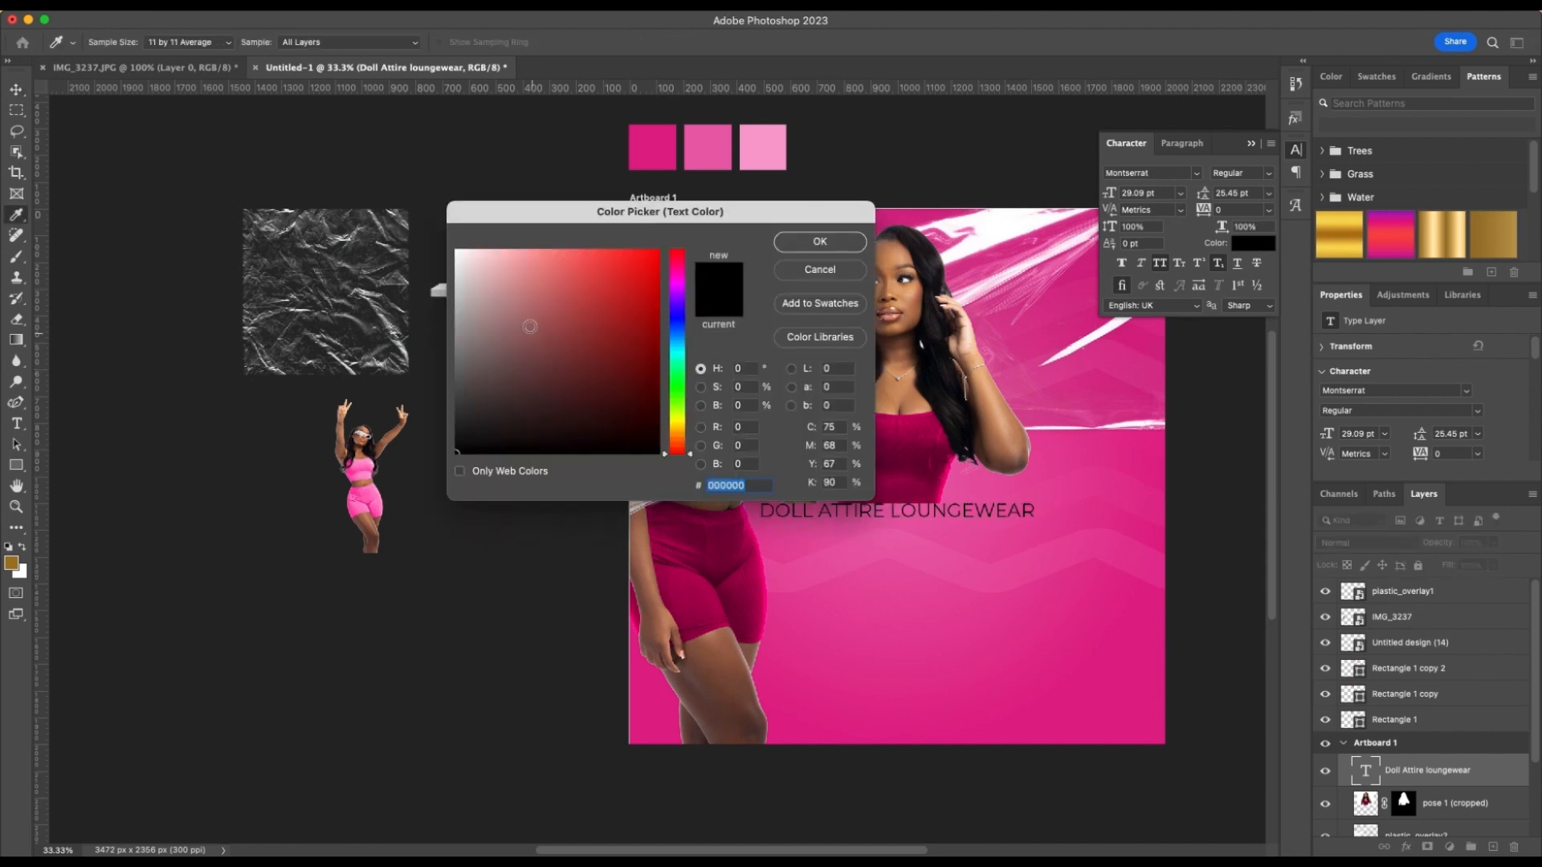
click(459, 250)
click(820, 241)
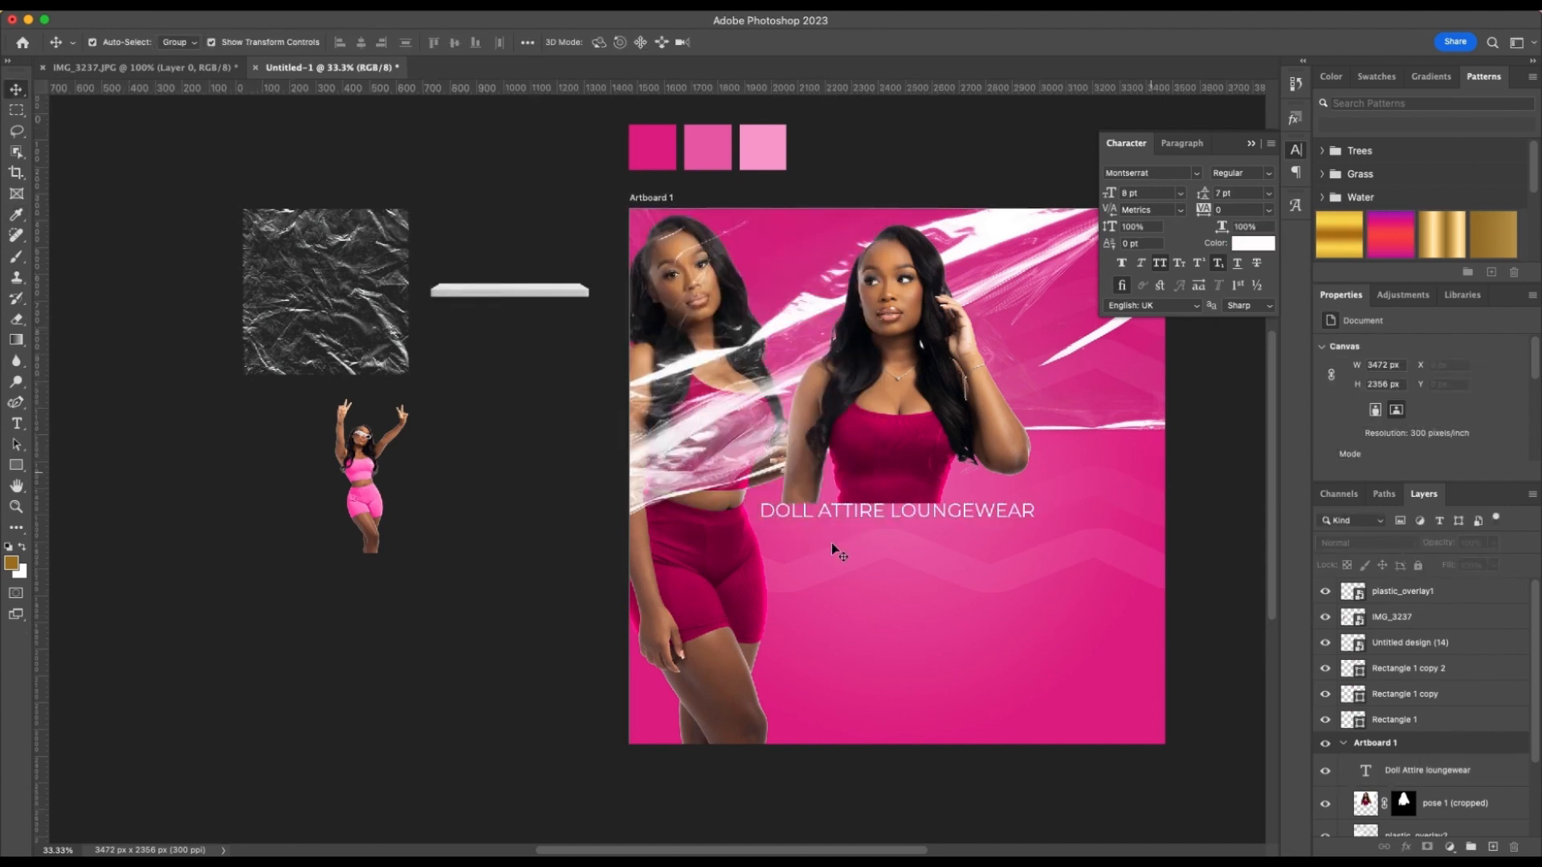
drag(869, 514, 869, 501)
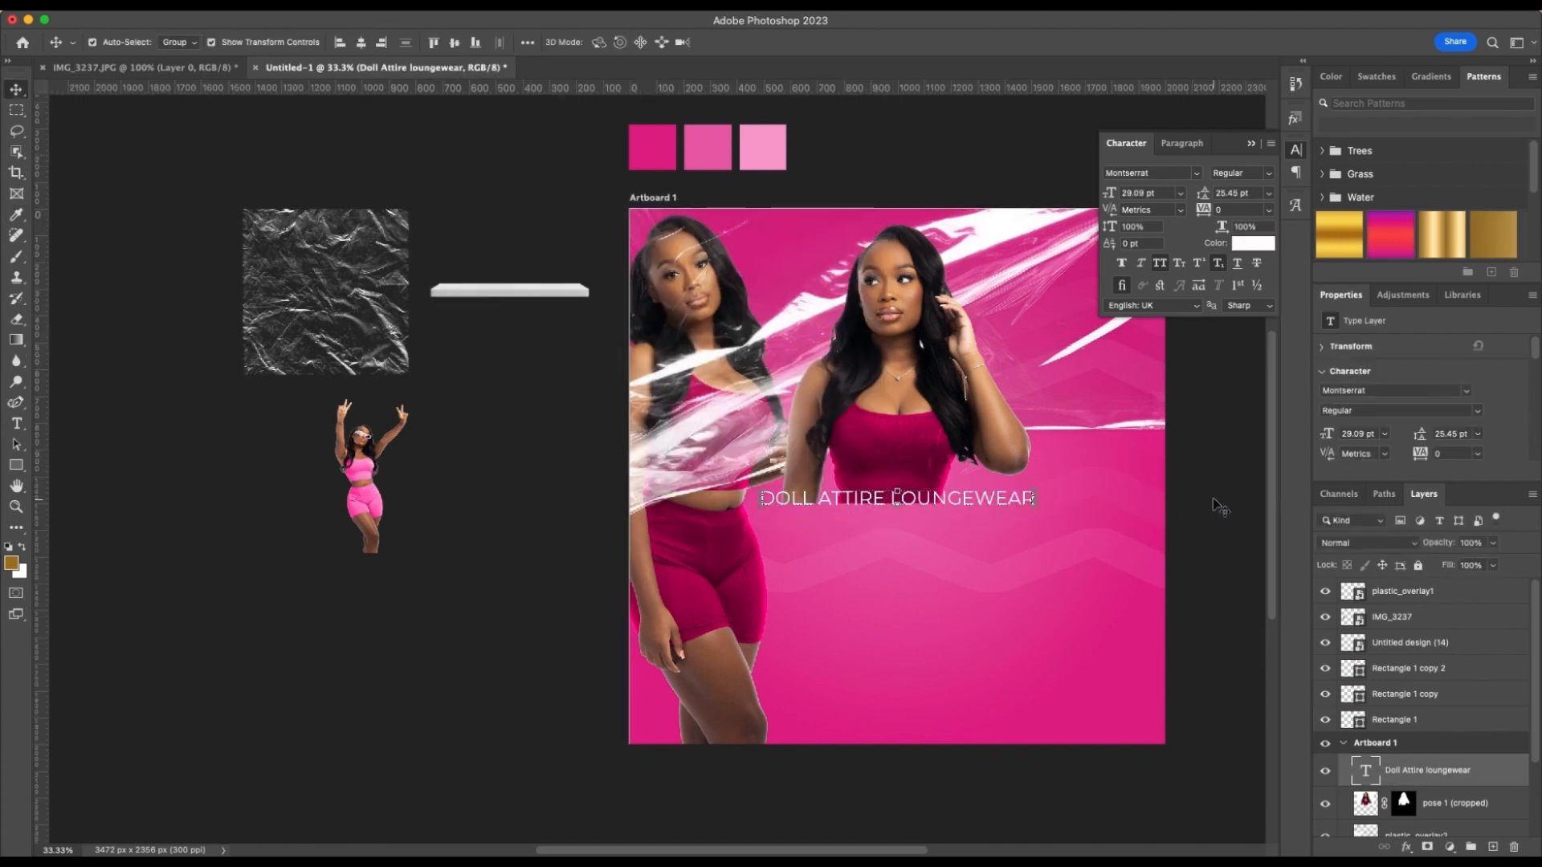
click(1216, 506)
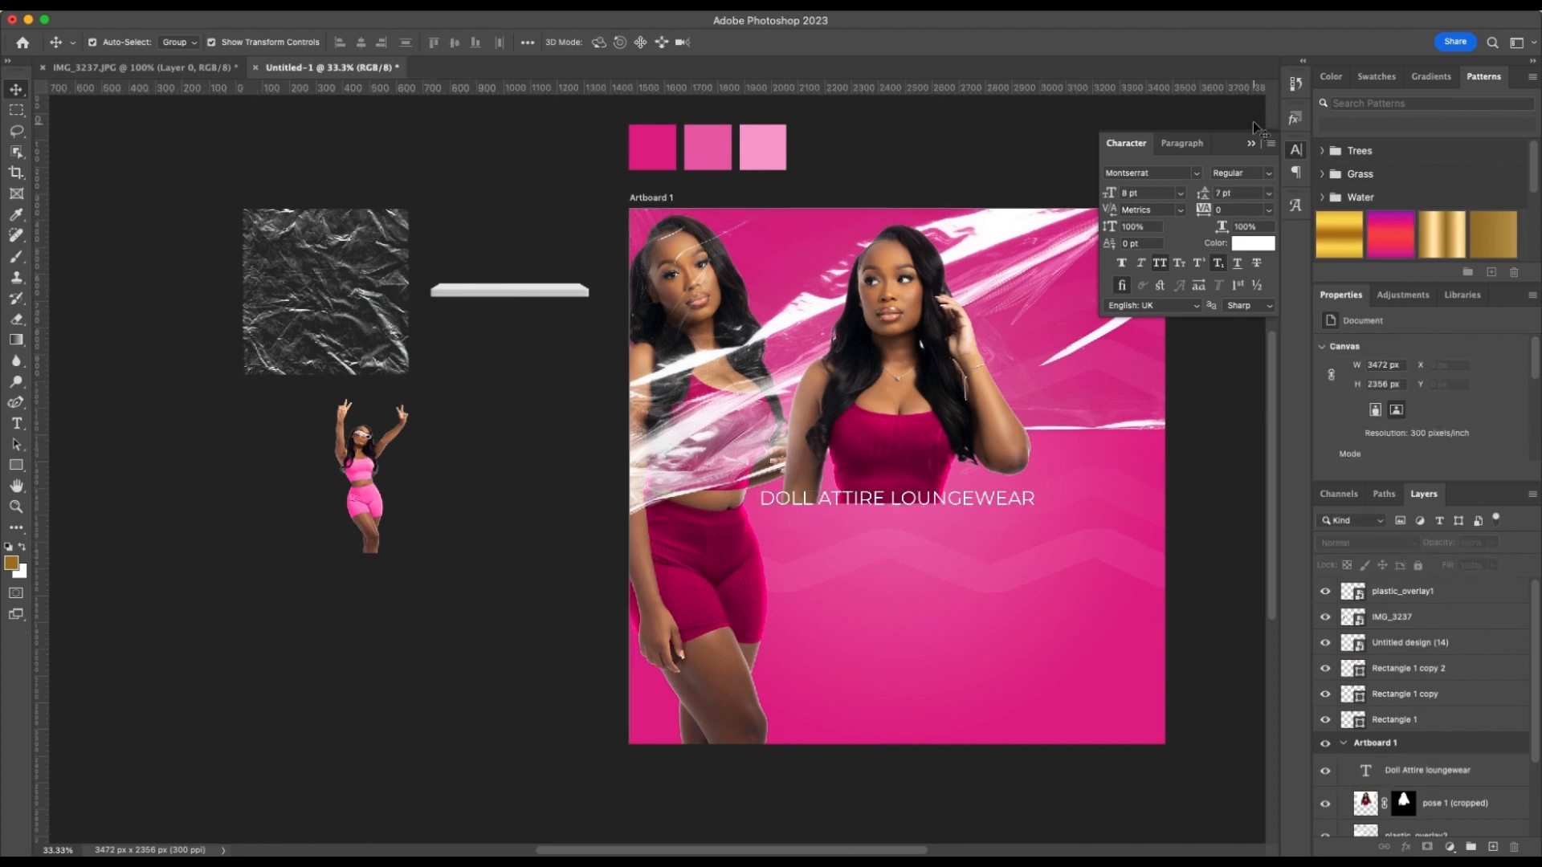
click(1251, 143)
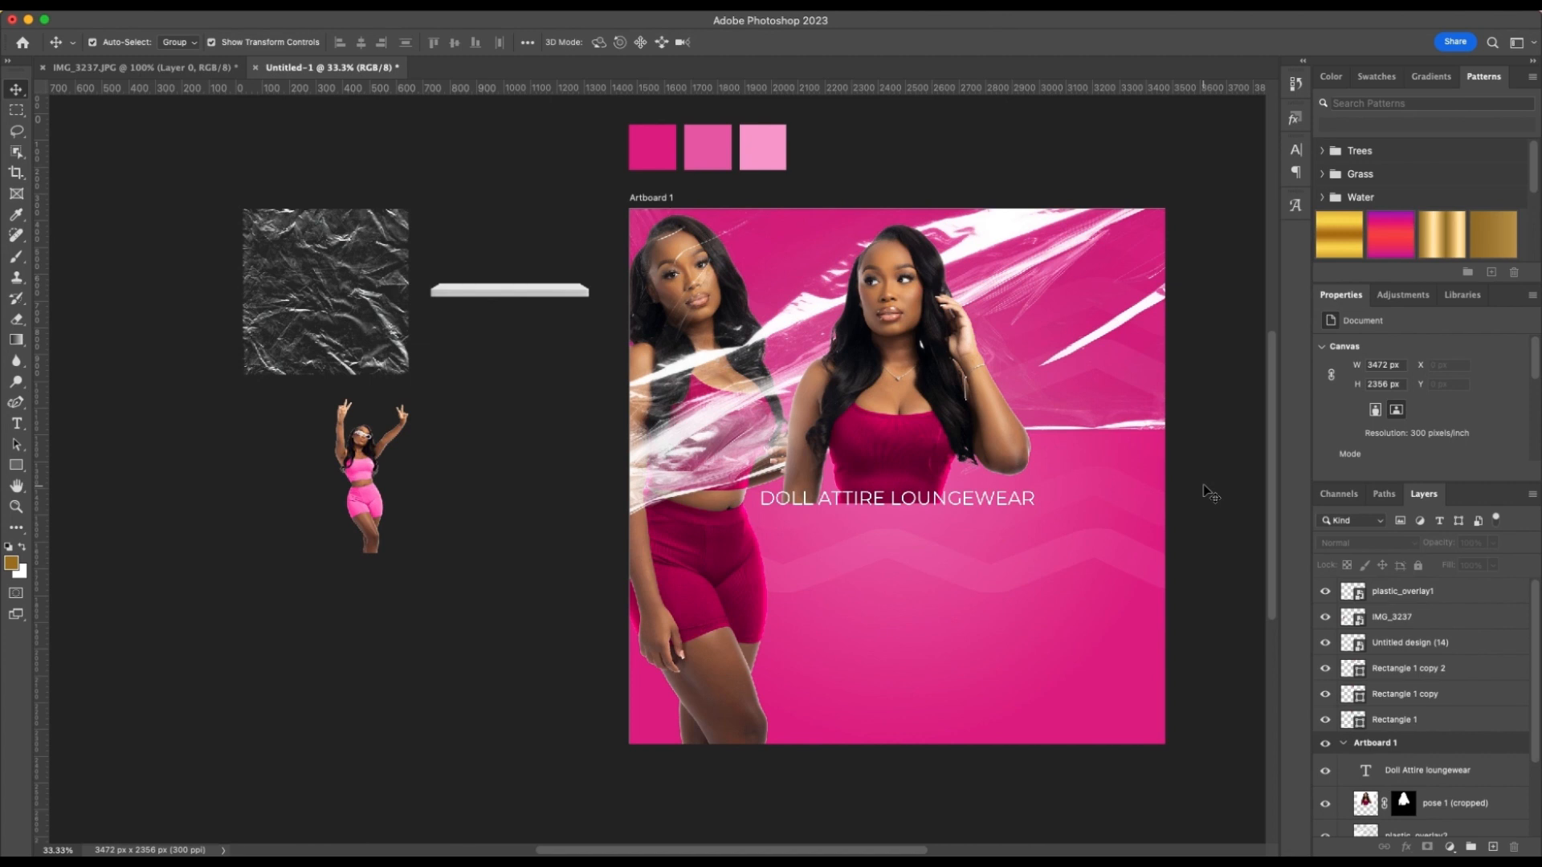
Add a separate text layer reading "Barbie" below the "Doll Attire loungewear" line
key(t)
click(823, 550)
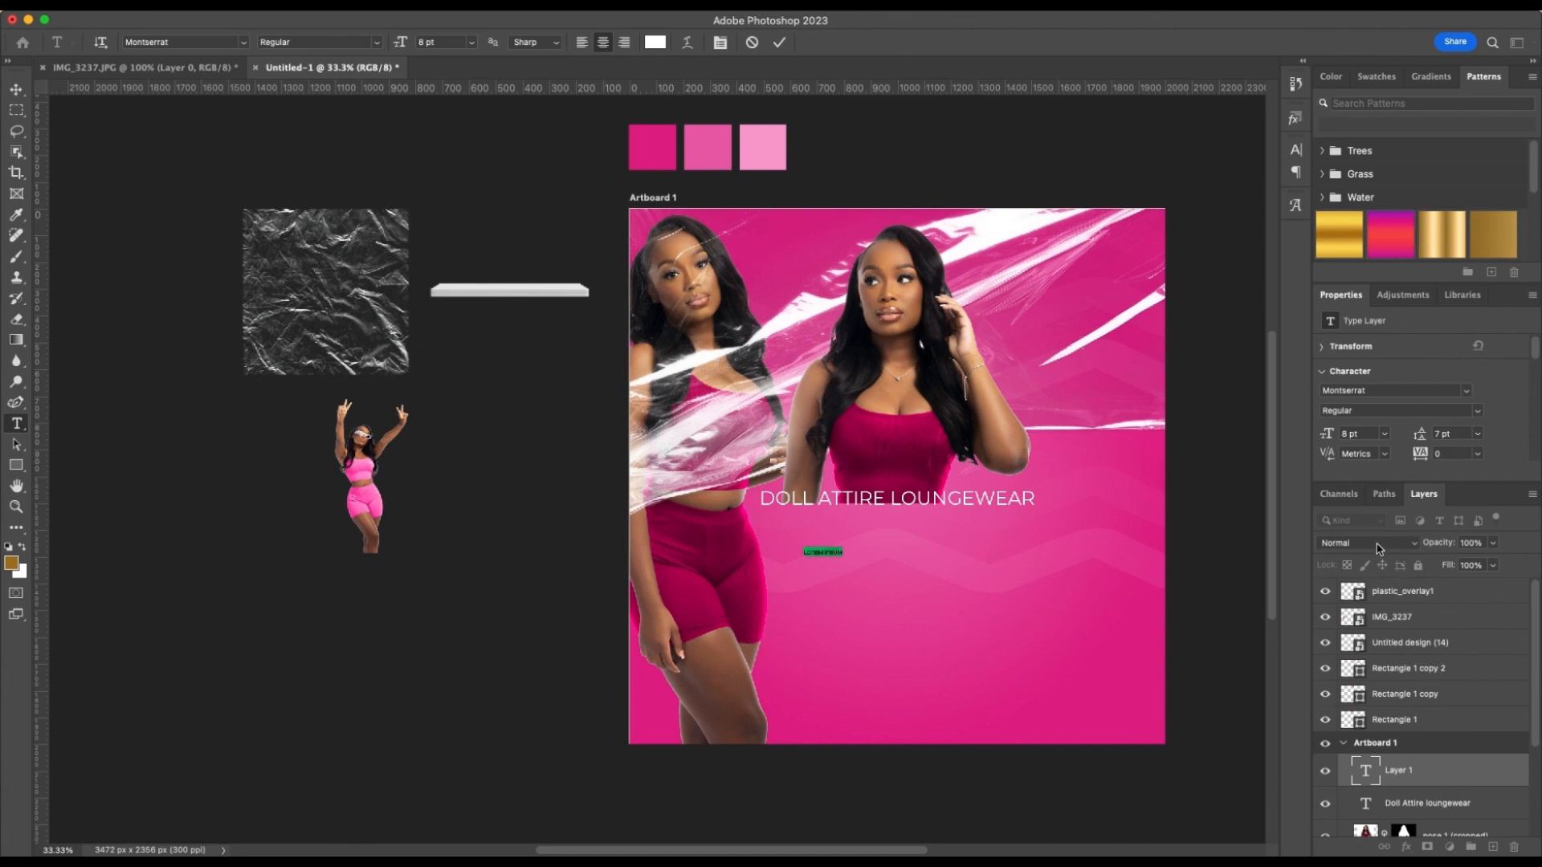
key(BackSpace)
click(779, 44)
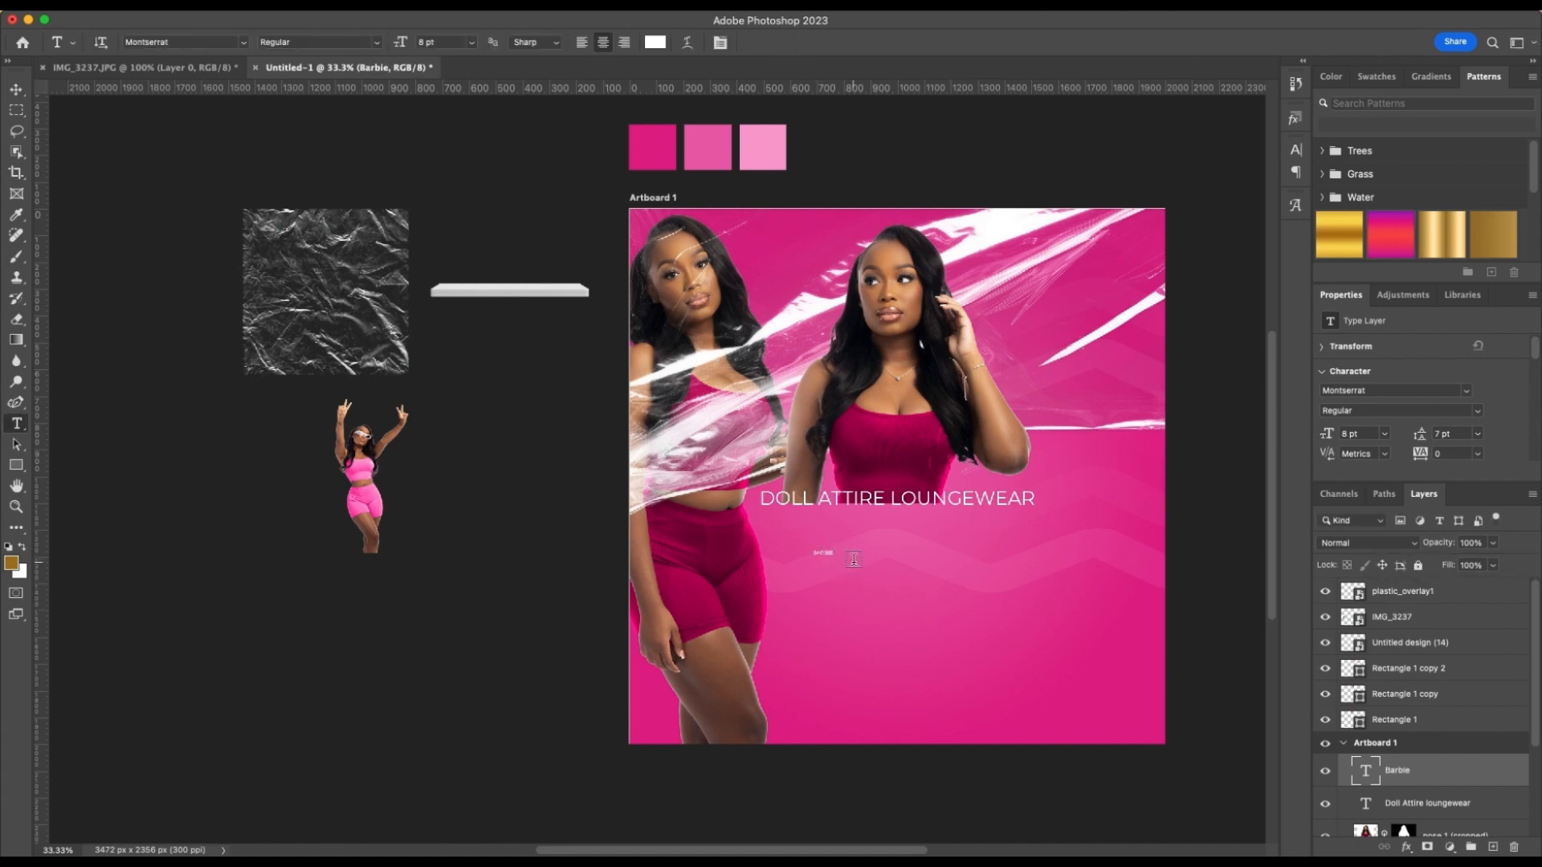
Enlarge the "Barbie" text to about 132 pt and centre it directly under the "Doll Attire loungewear" line
key(ctrl+t)
drag(831, 556, 1154, 684)
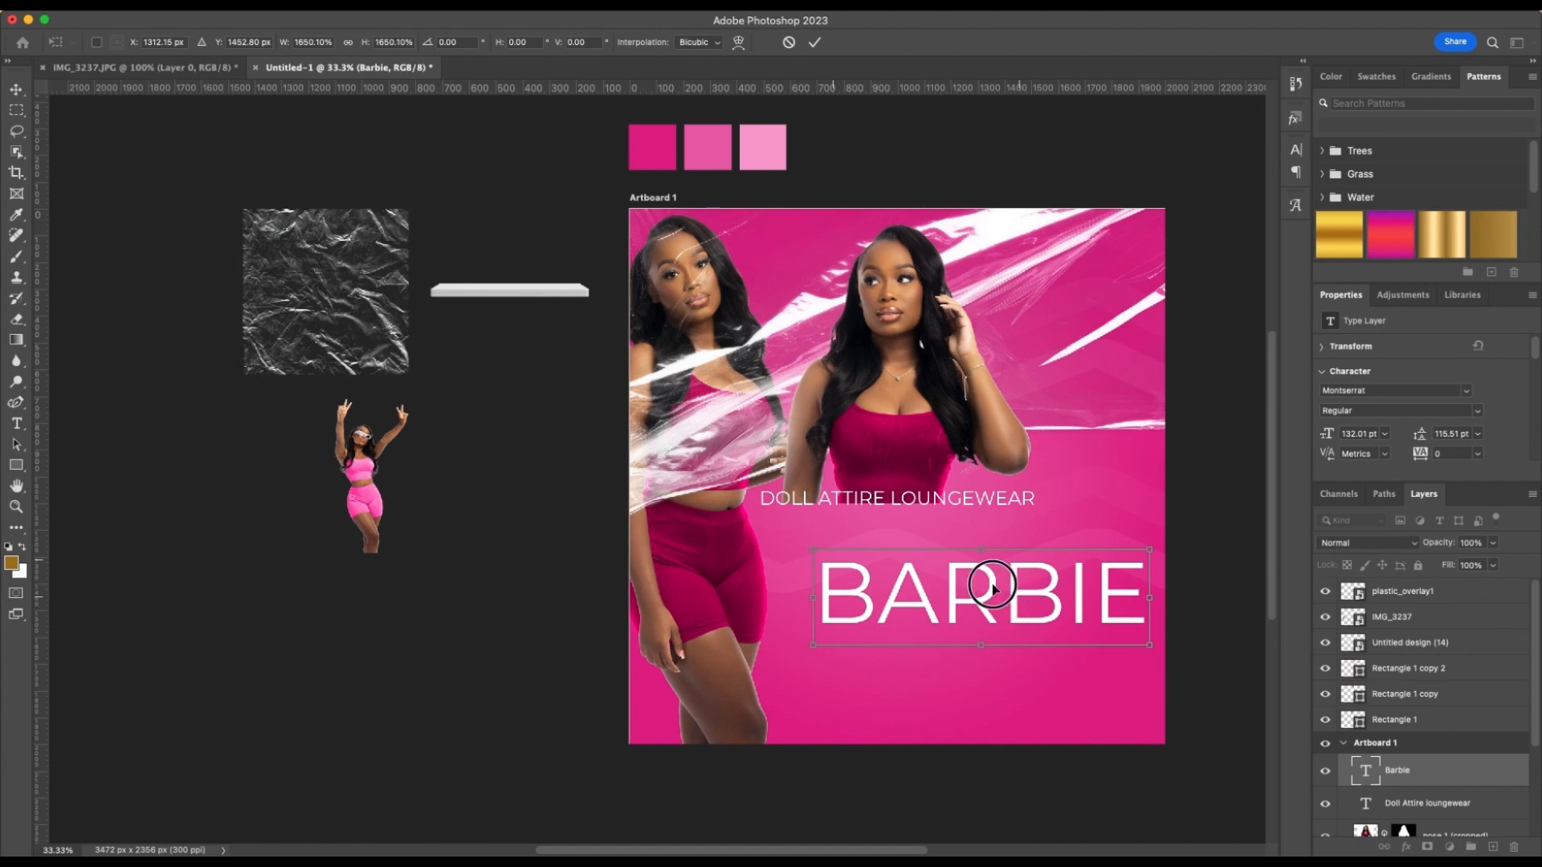
drag(981, 586, 899, 538)
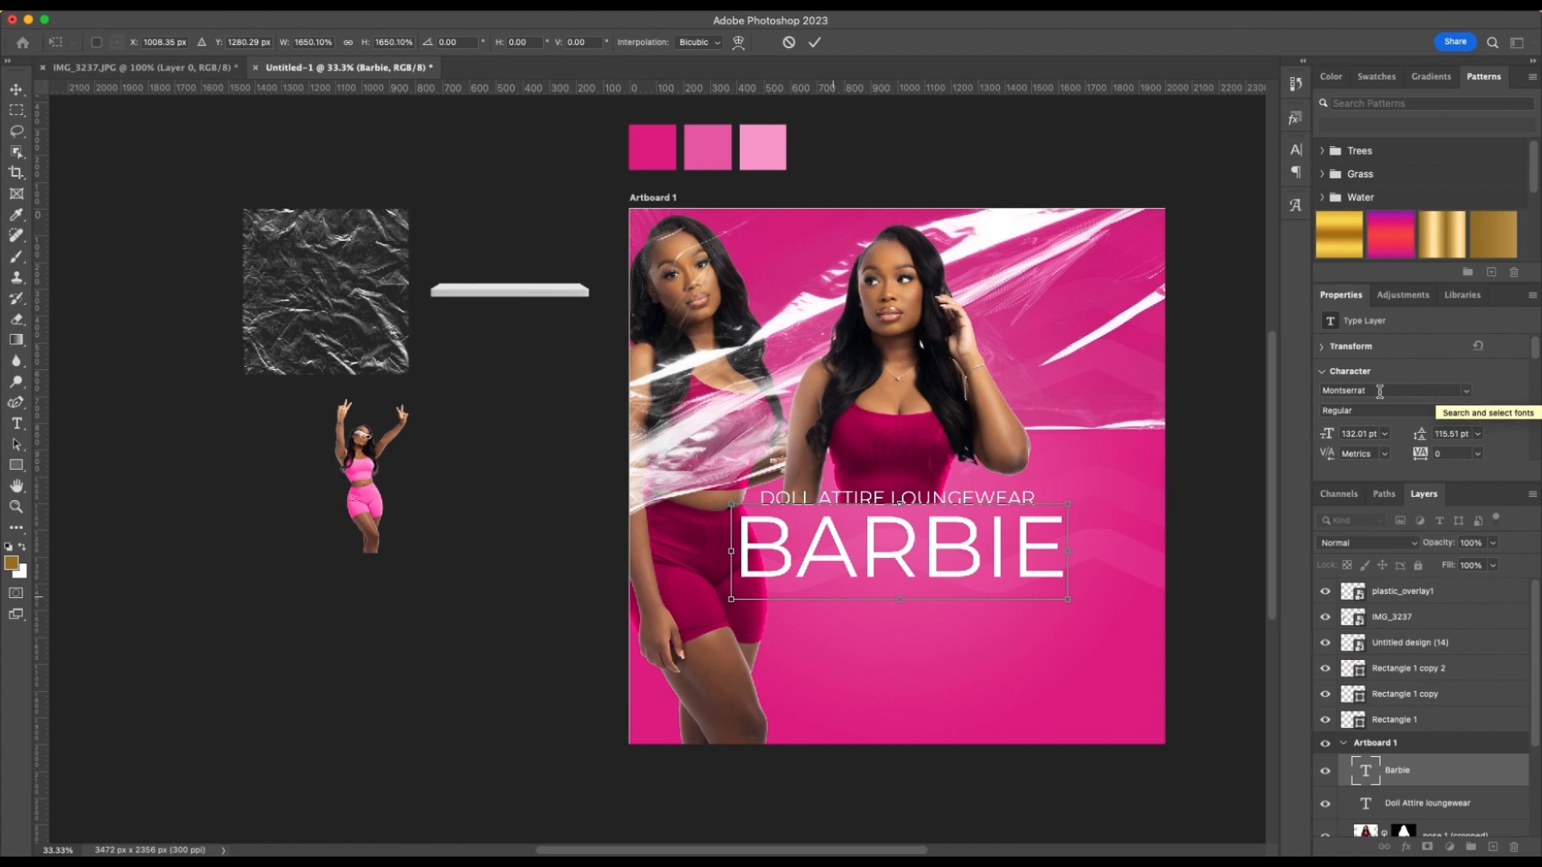
key(Return)
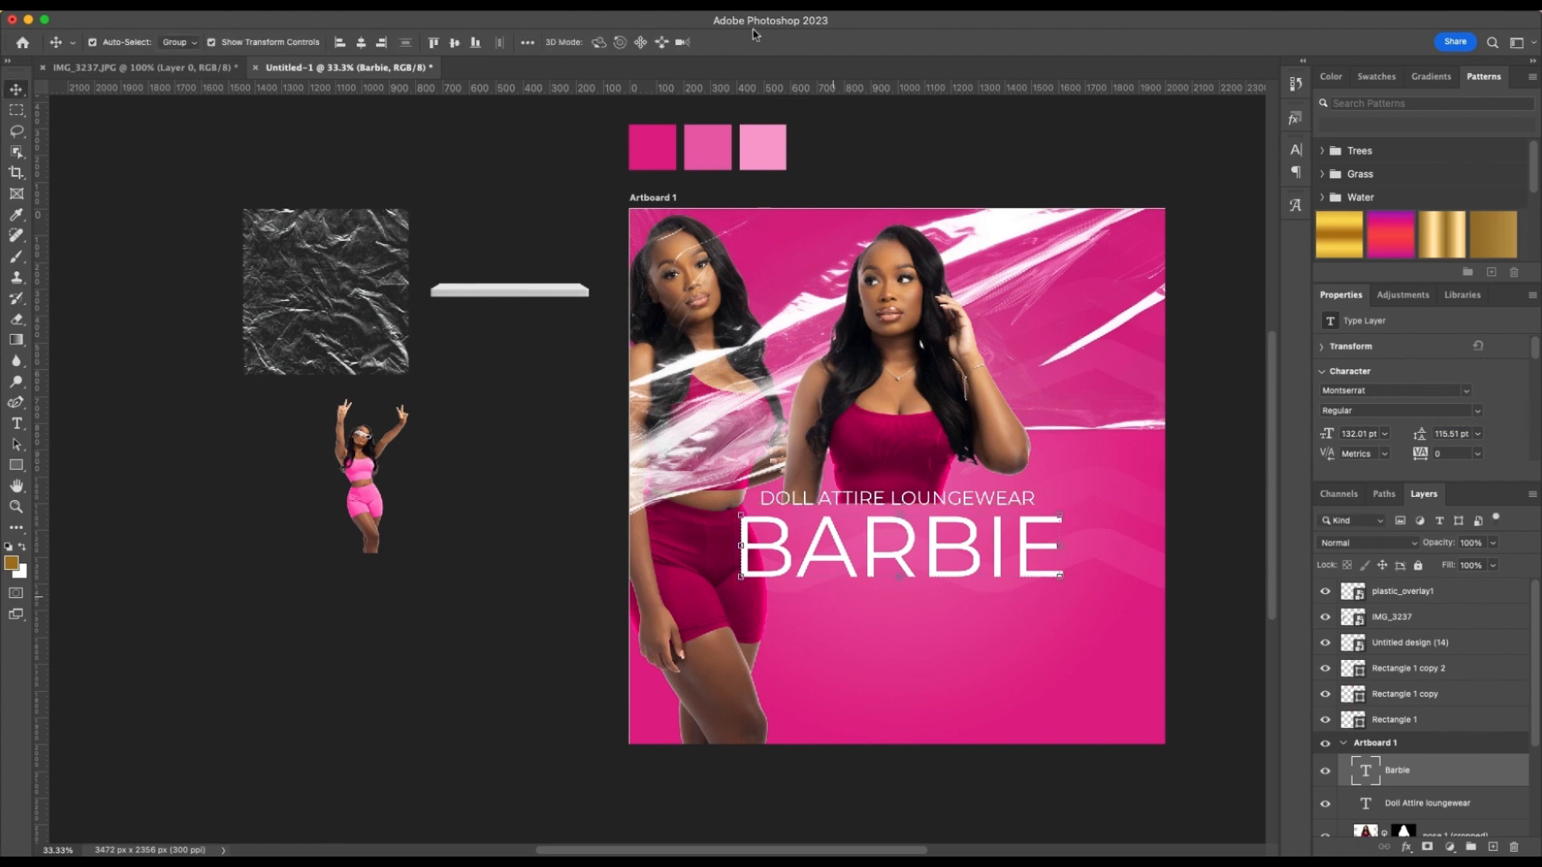
Change the "Barbie" text to the Barbie font and turn off its all caps and subscript formatting
click(1469, 391)
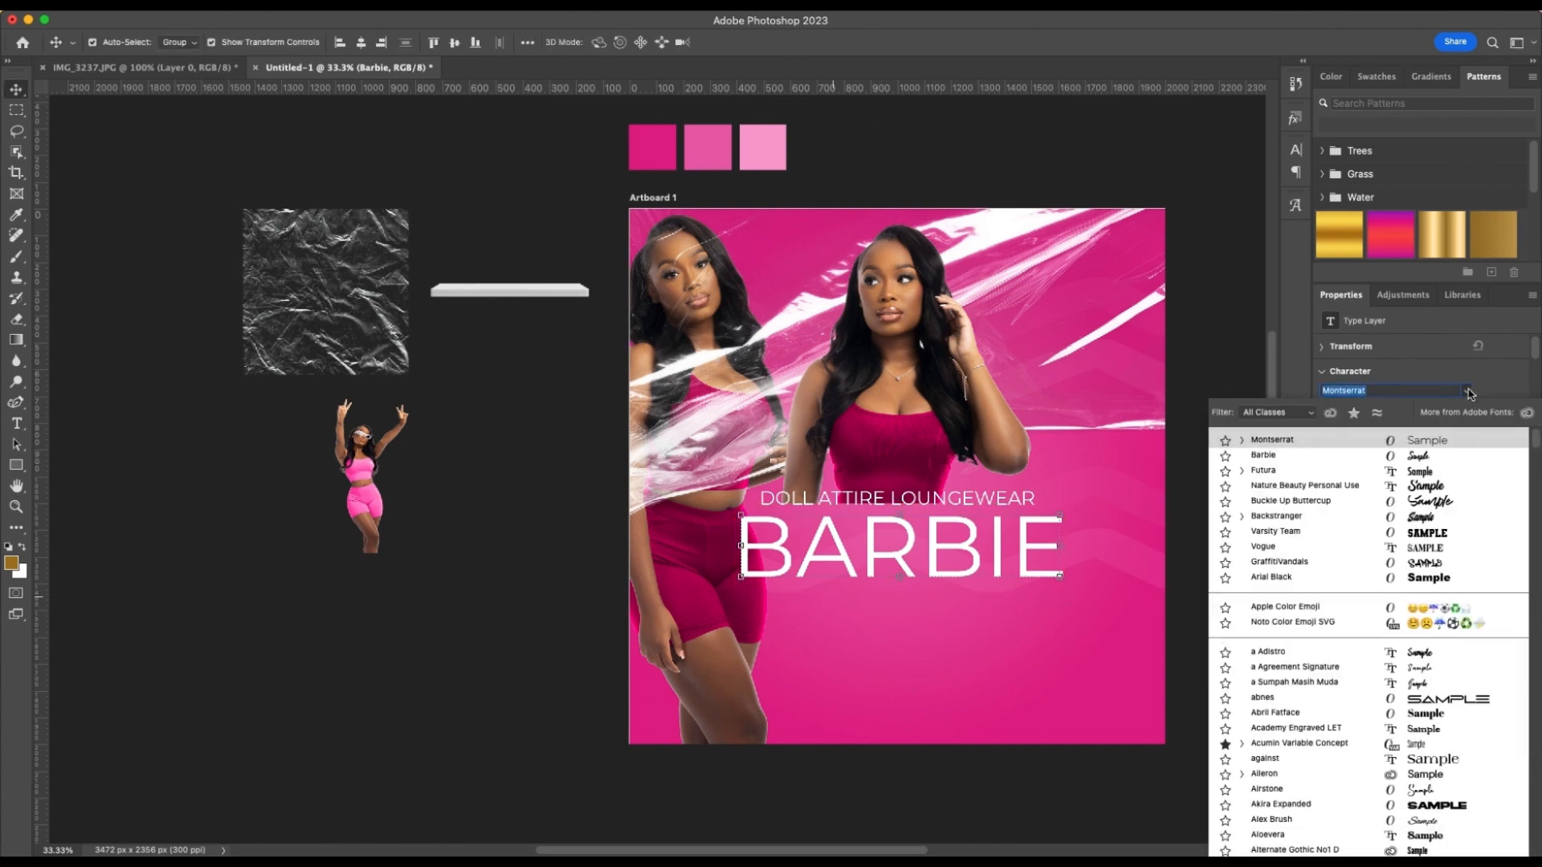
click(1263, 454)
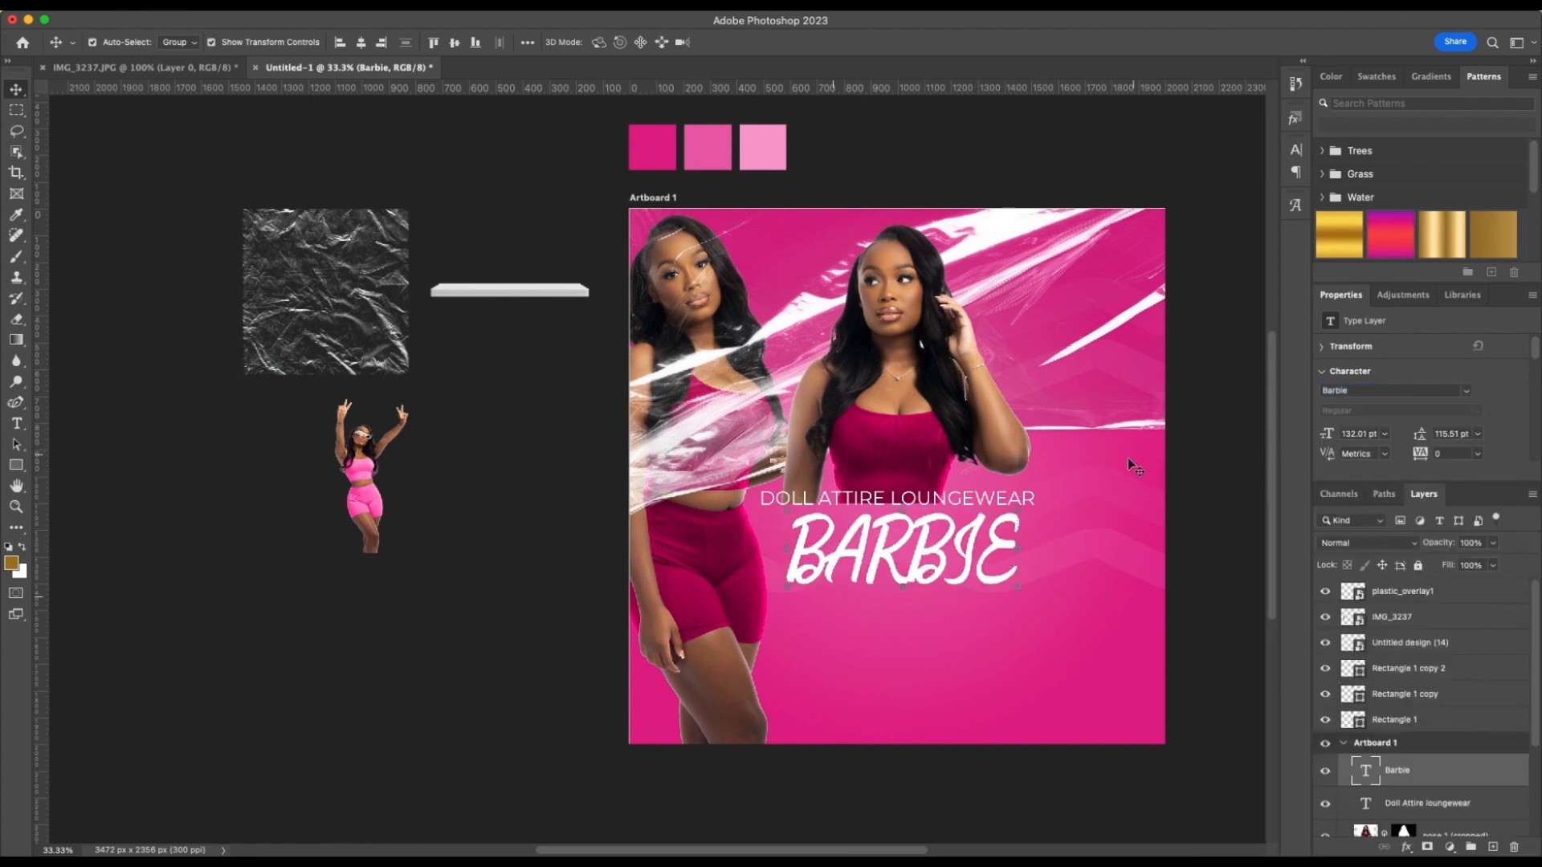
click(1297, 155)
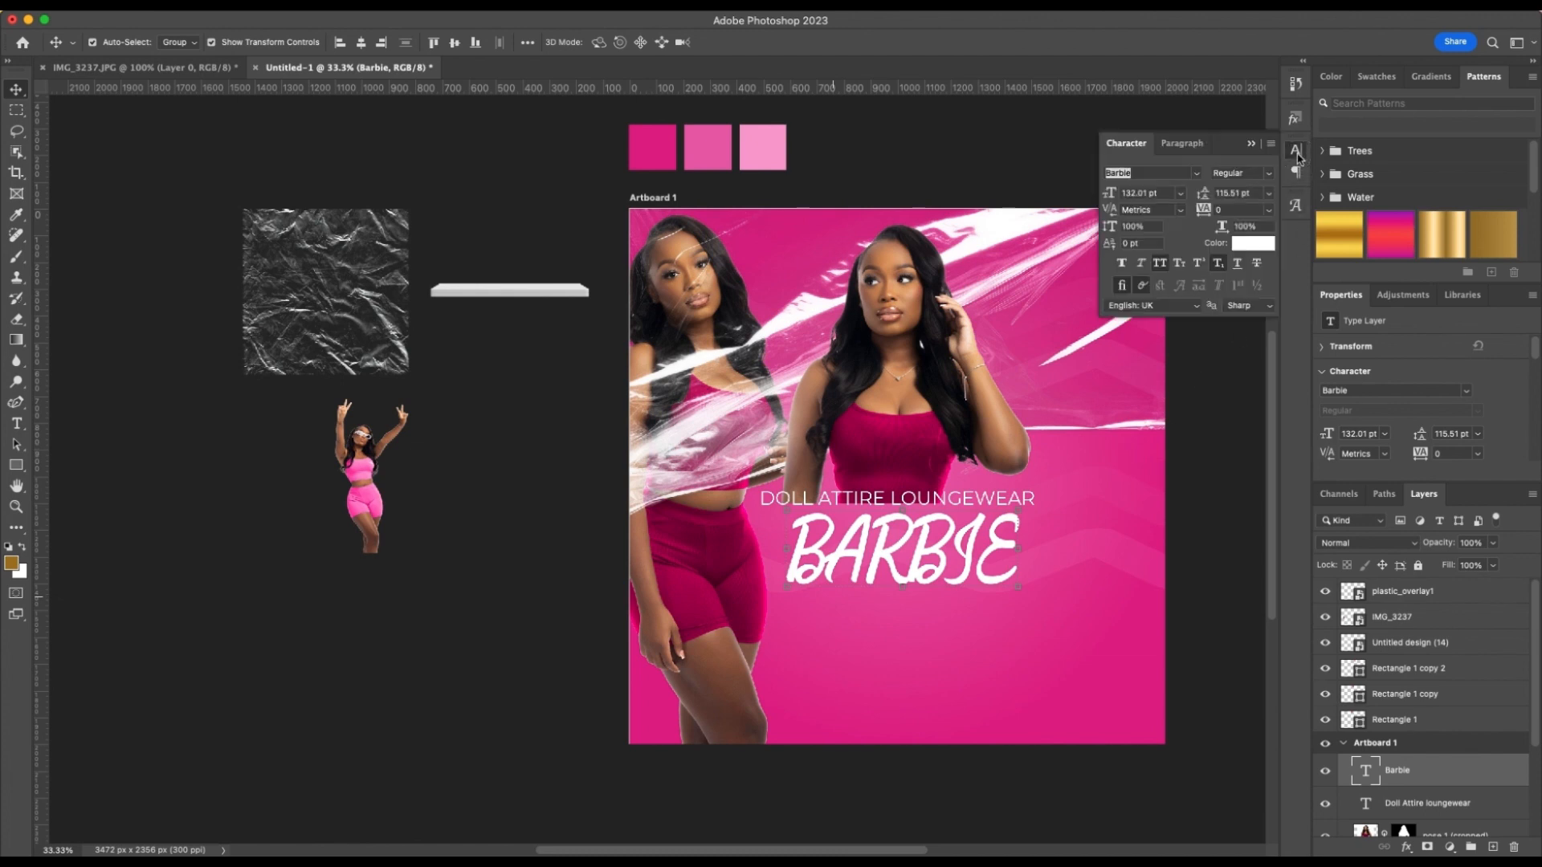
click(1159, 265)
click(1159, 264)
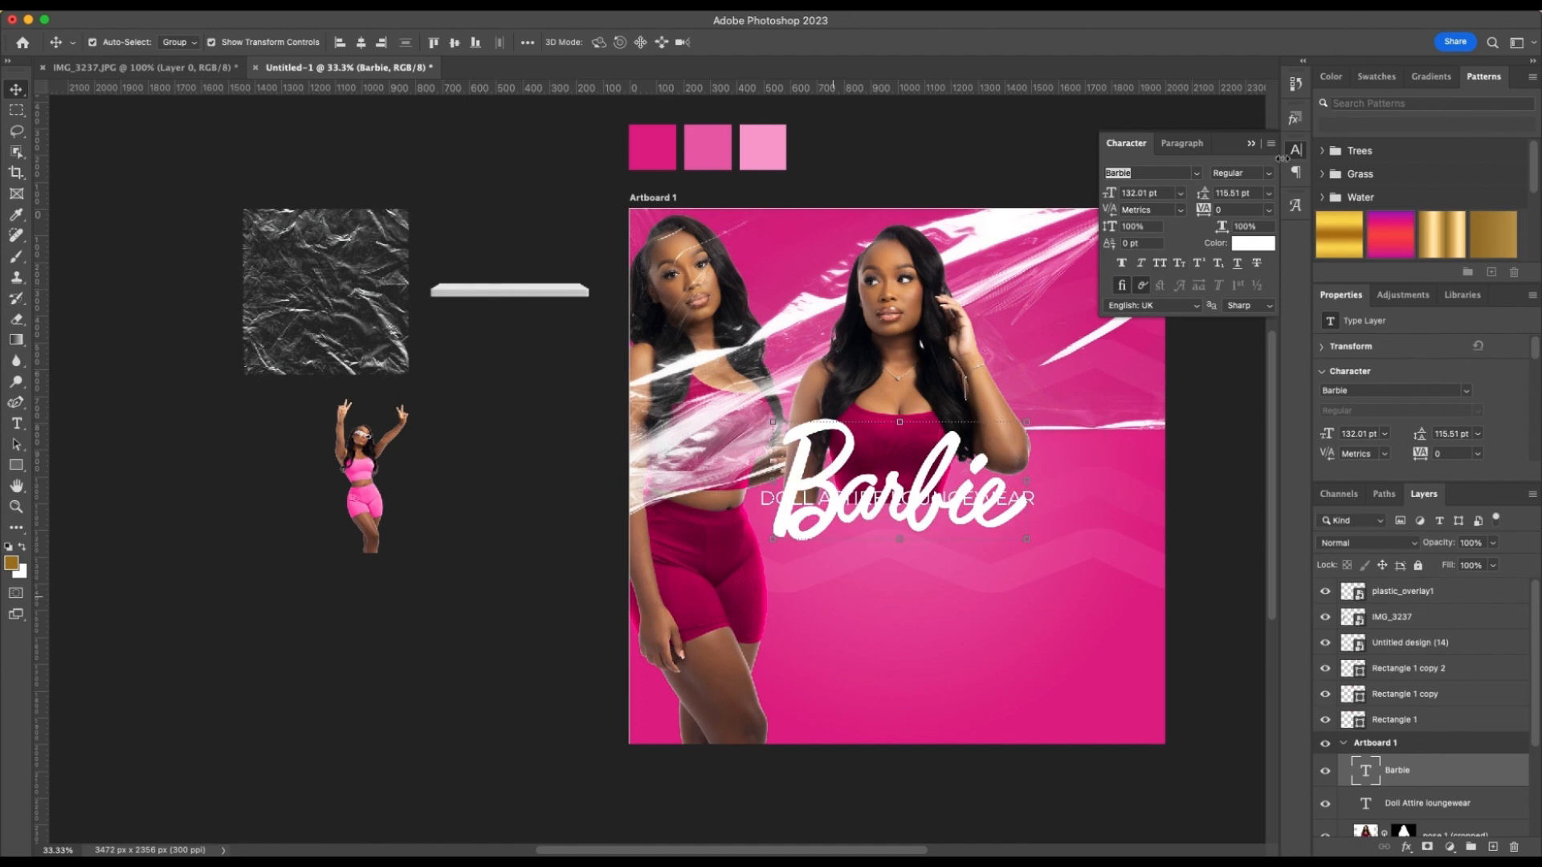
click(1250, 146)
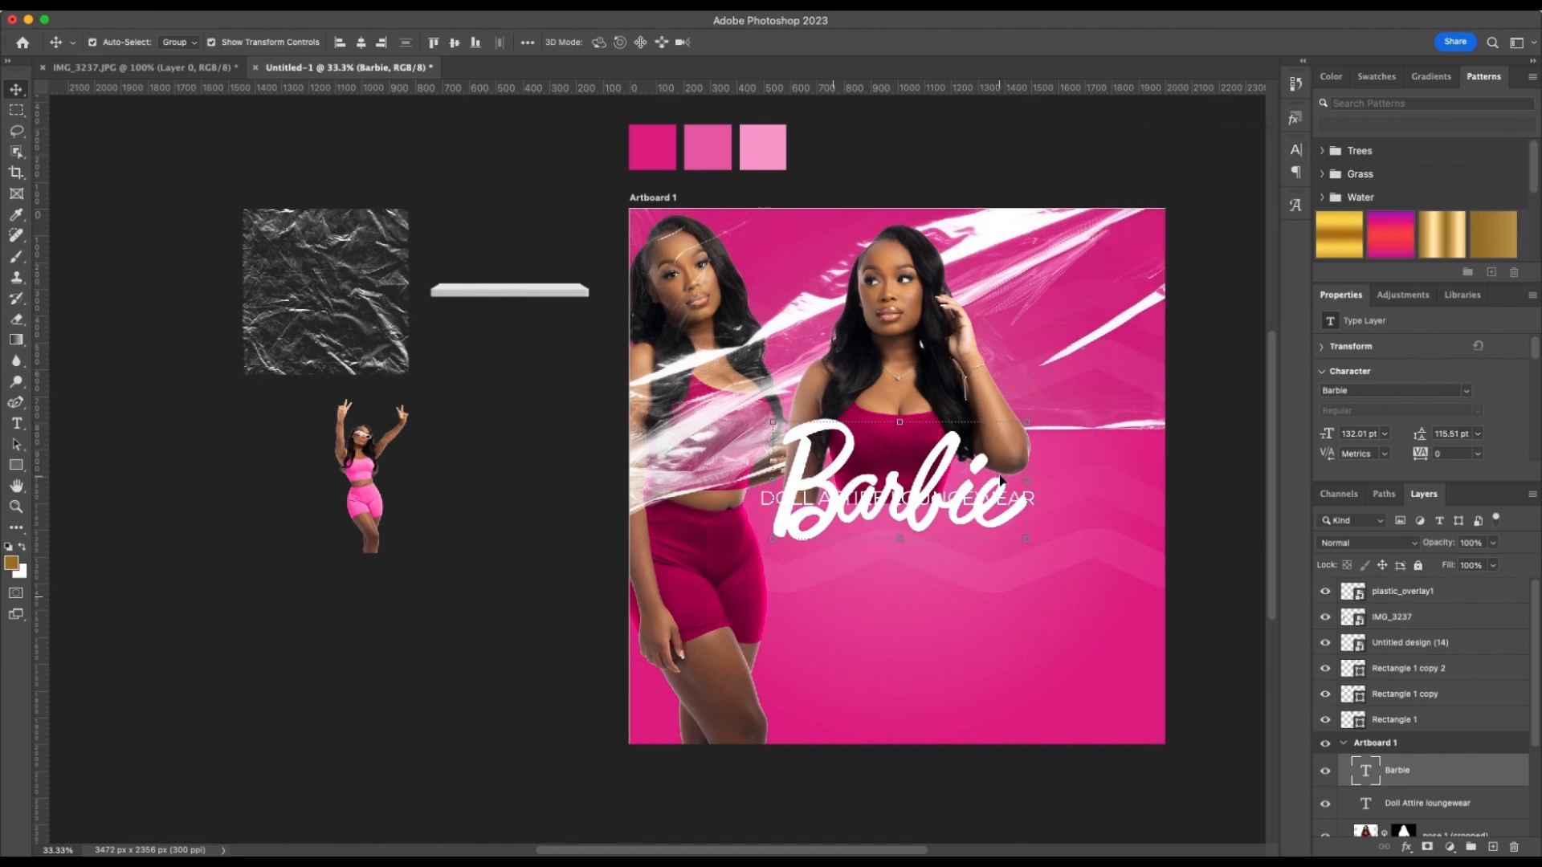
Scale the "Barbie" text to about 129% and move it down so it mostly sits below the "Doll Attire loungewear" line
drag(978, 518, 1091, 643)
drag(948, 562, 930, 580)
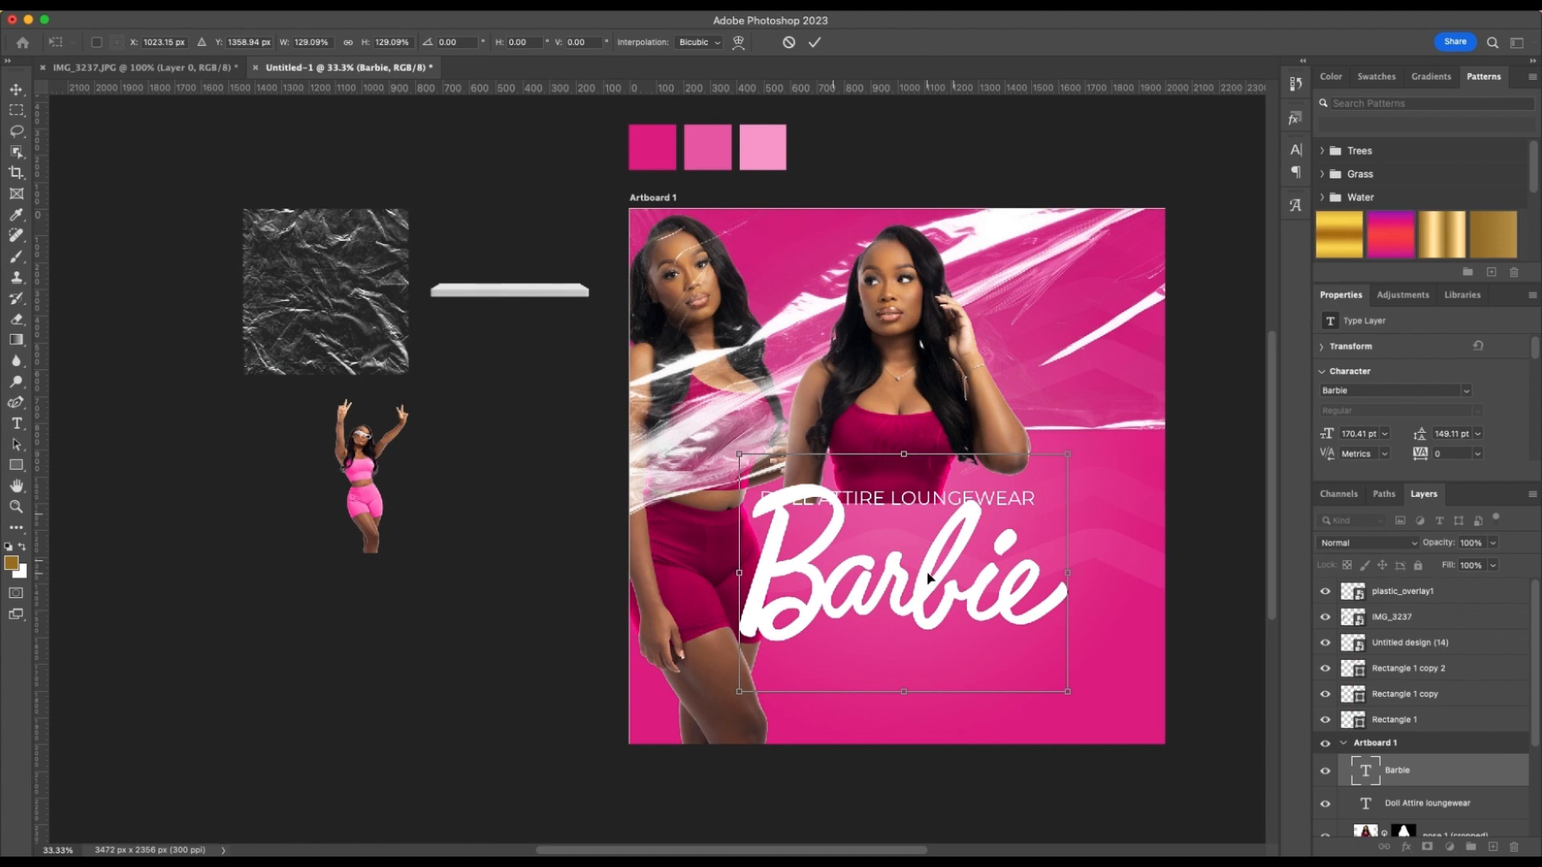
scroll(1003, 574, right, 5)
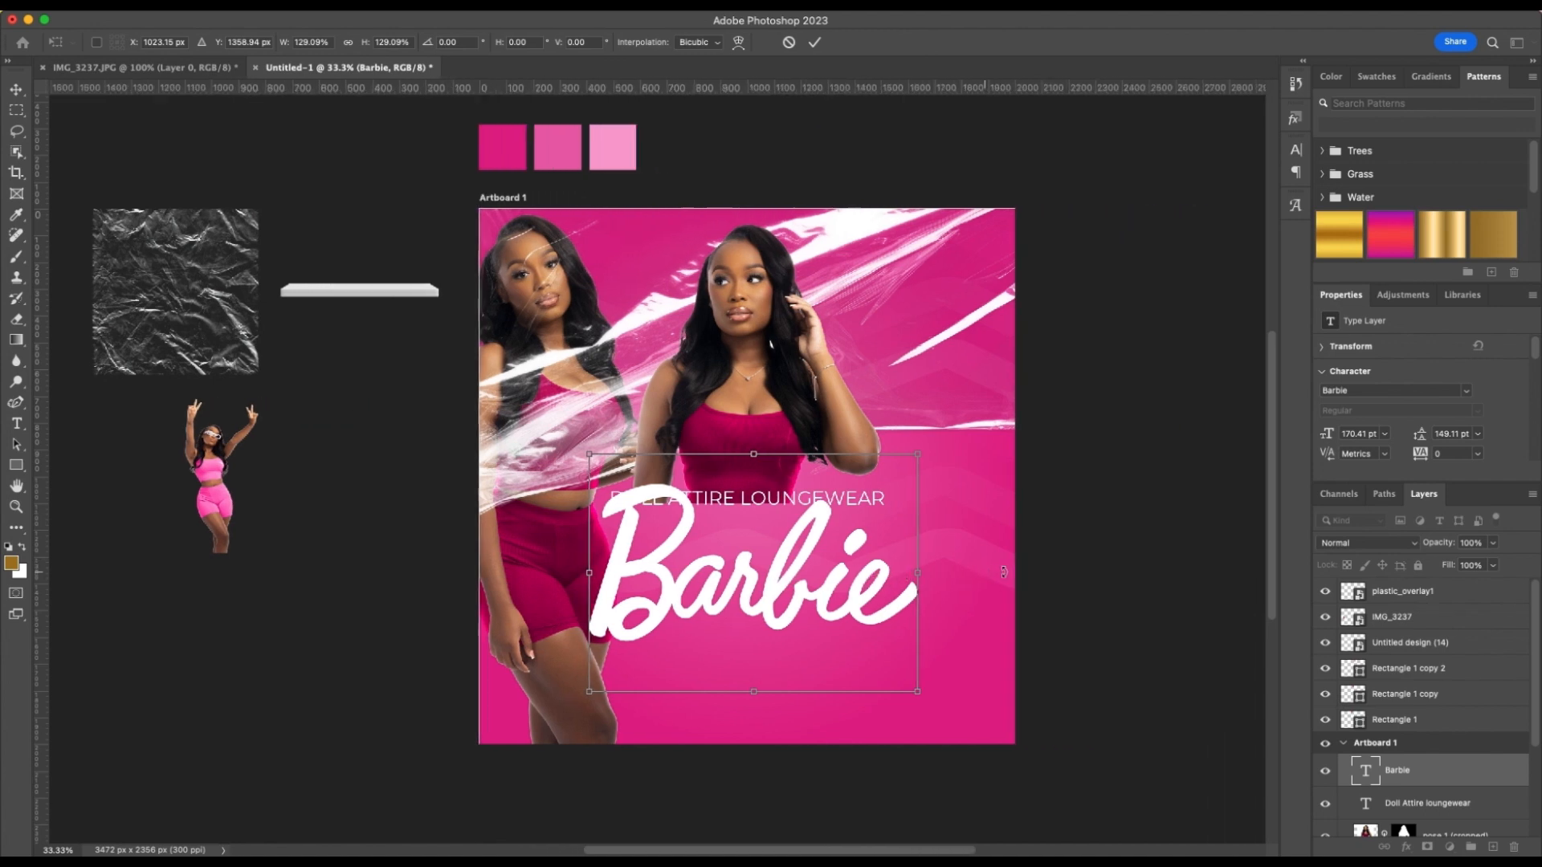
scroll(1004, 571, right, 2)
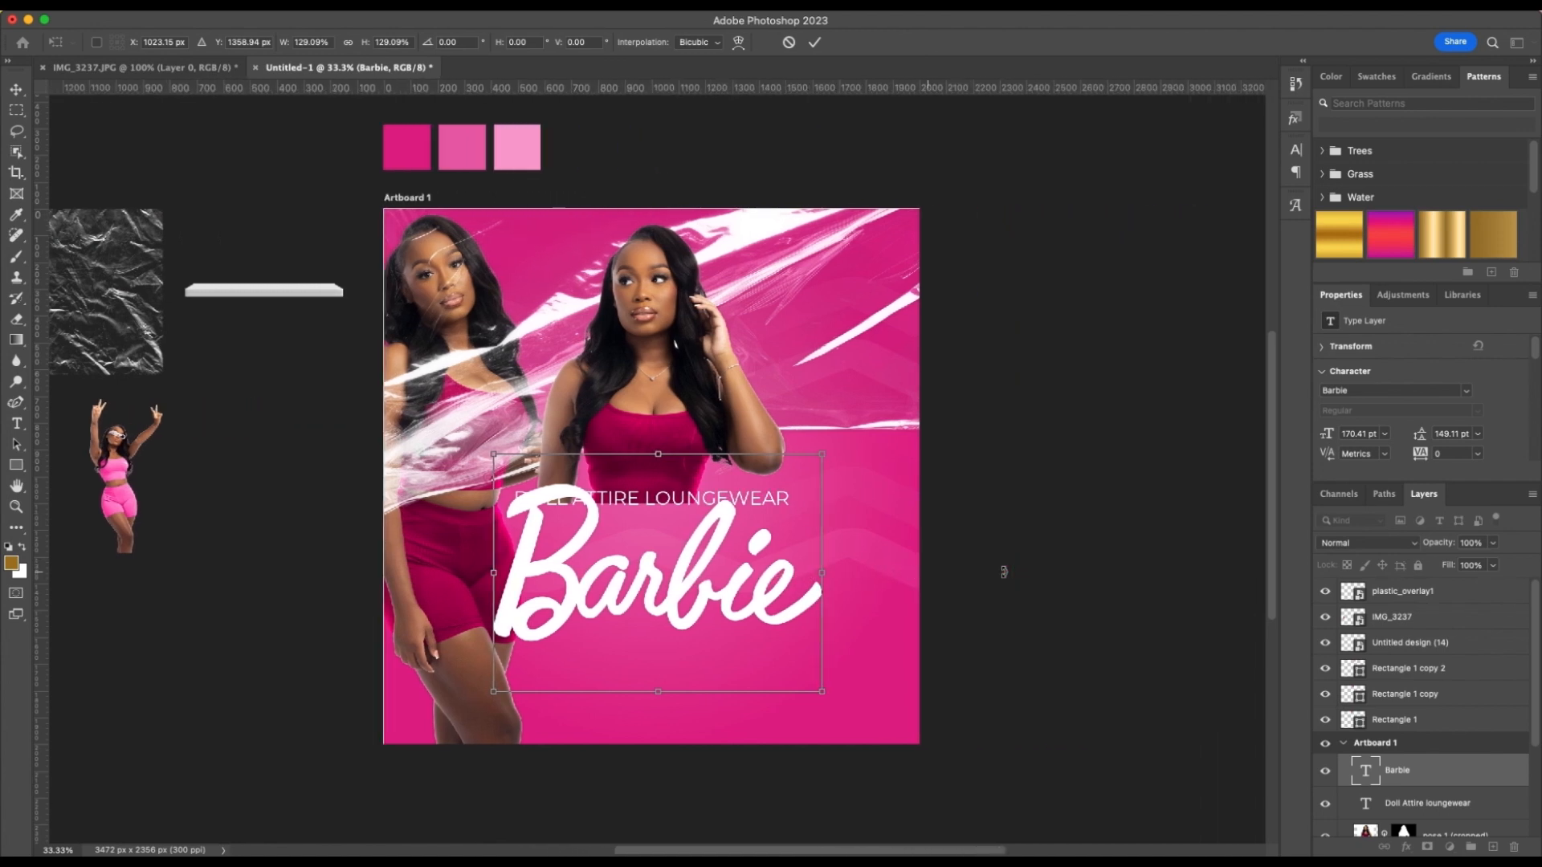
scroll(1003, 572, right, 1)
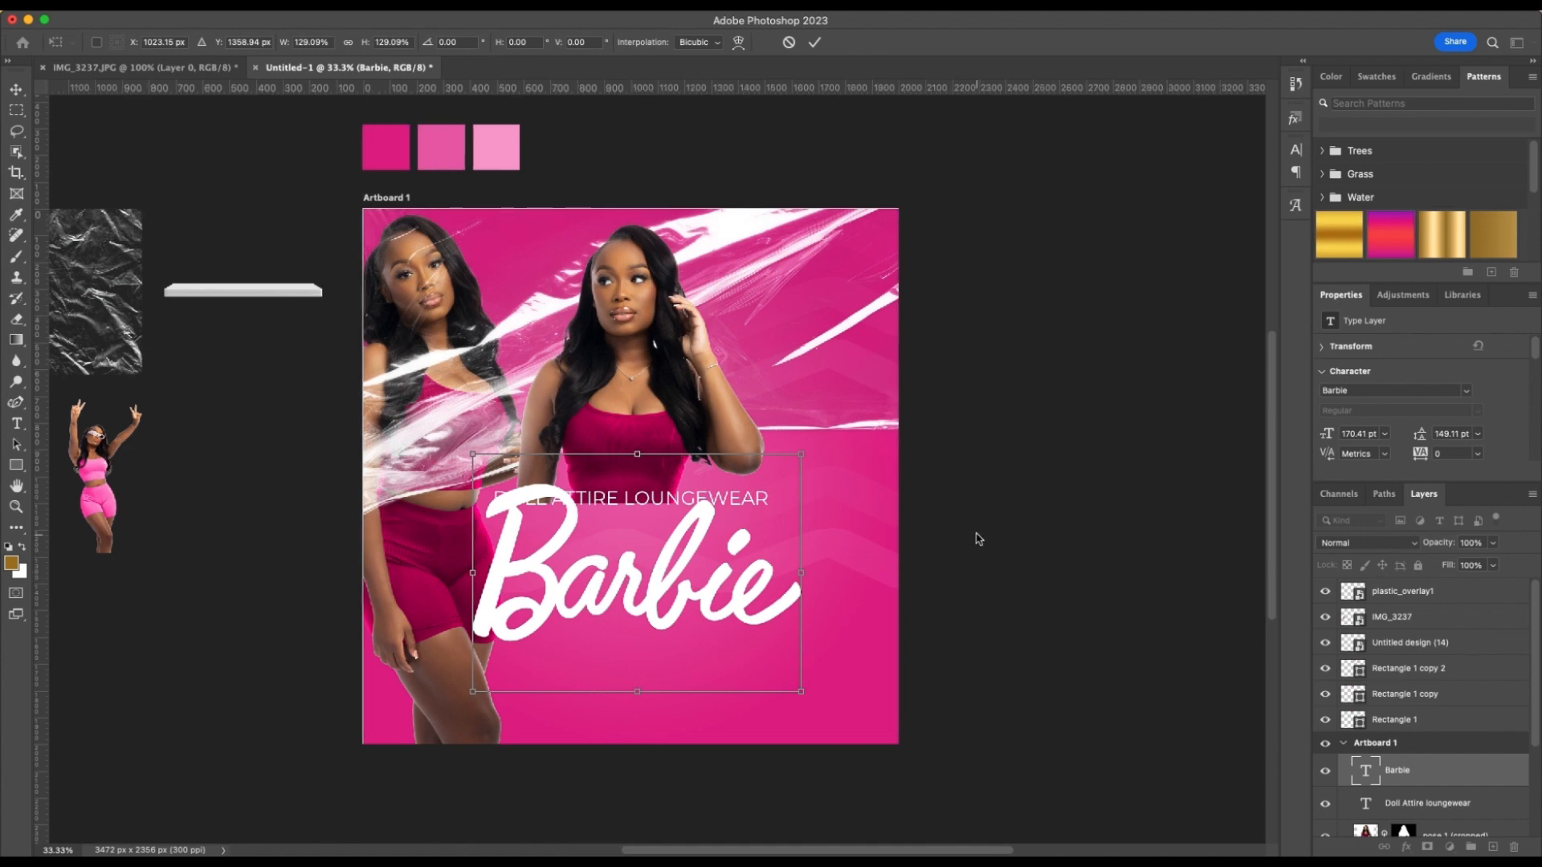
key(super+equal)
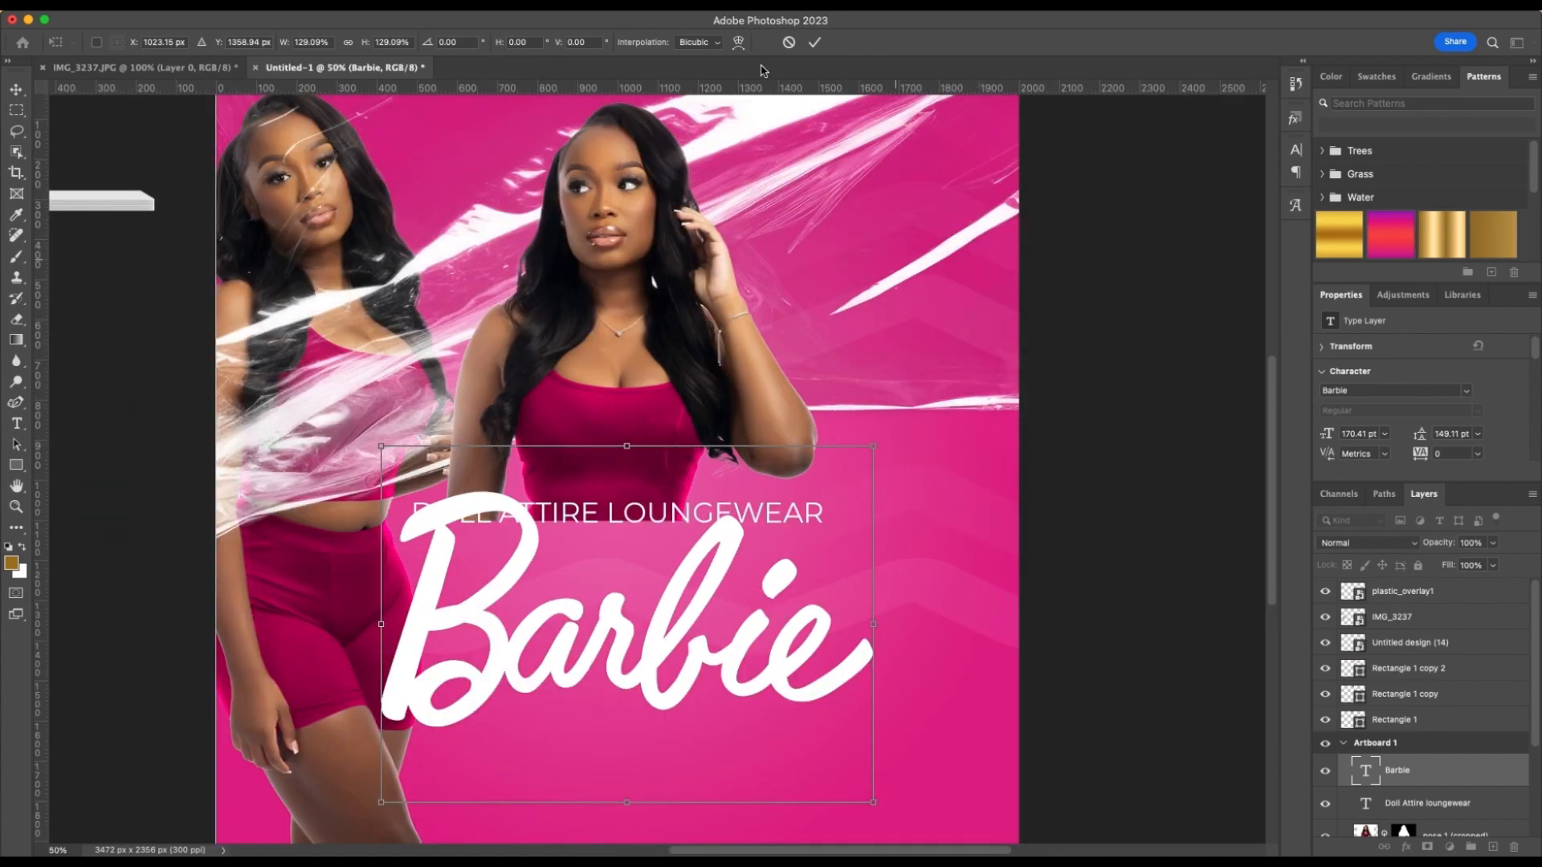
click(814, 42)
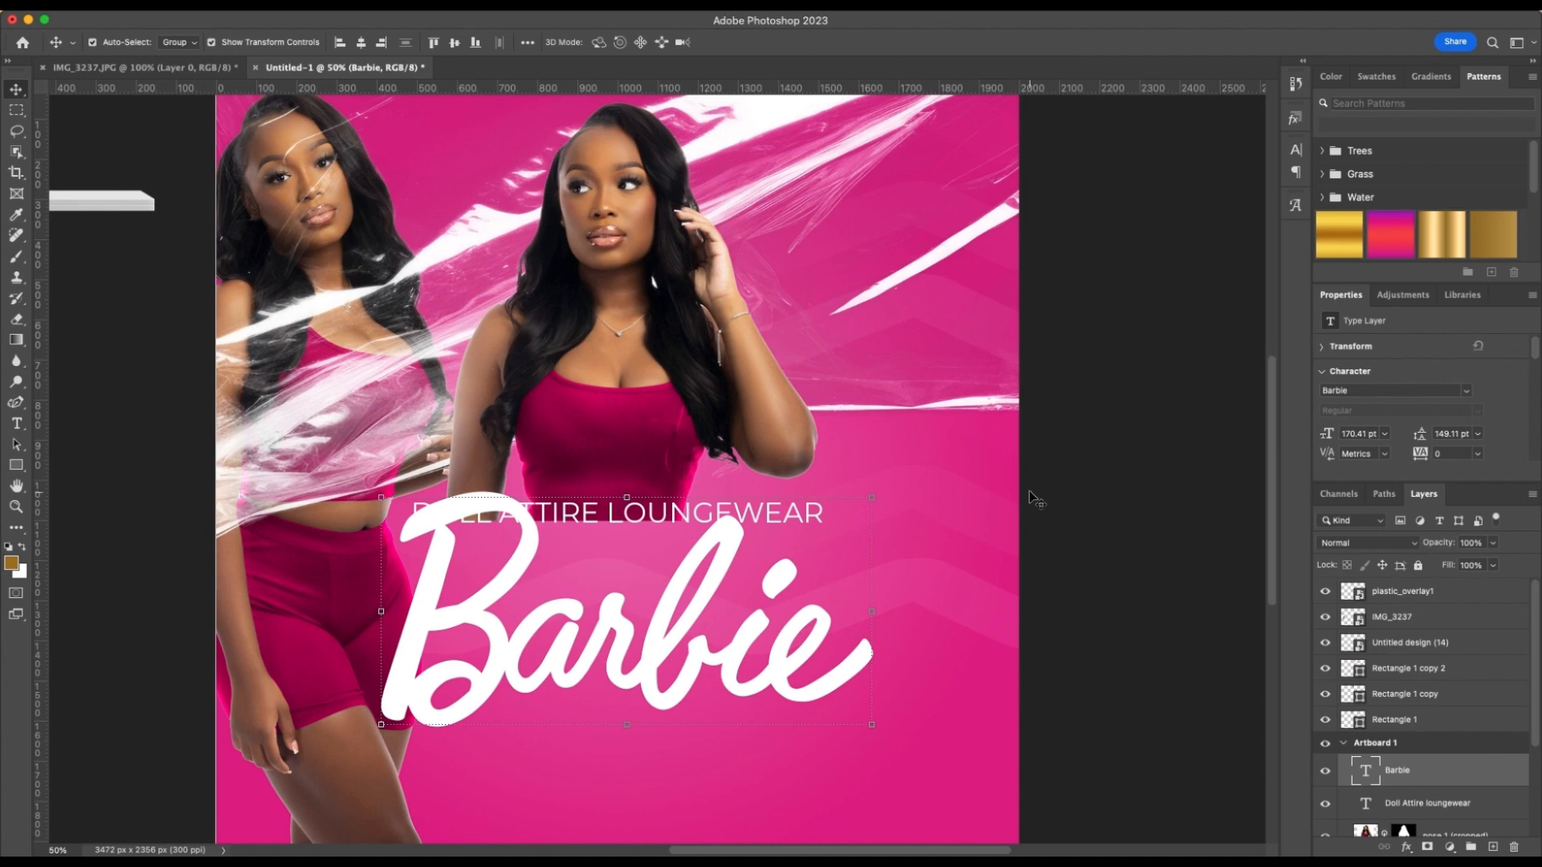
Add a pink Stroke effect to the "Barbie" text layer with a size of 29 px
scroll(1035, 499, down, 3)
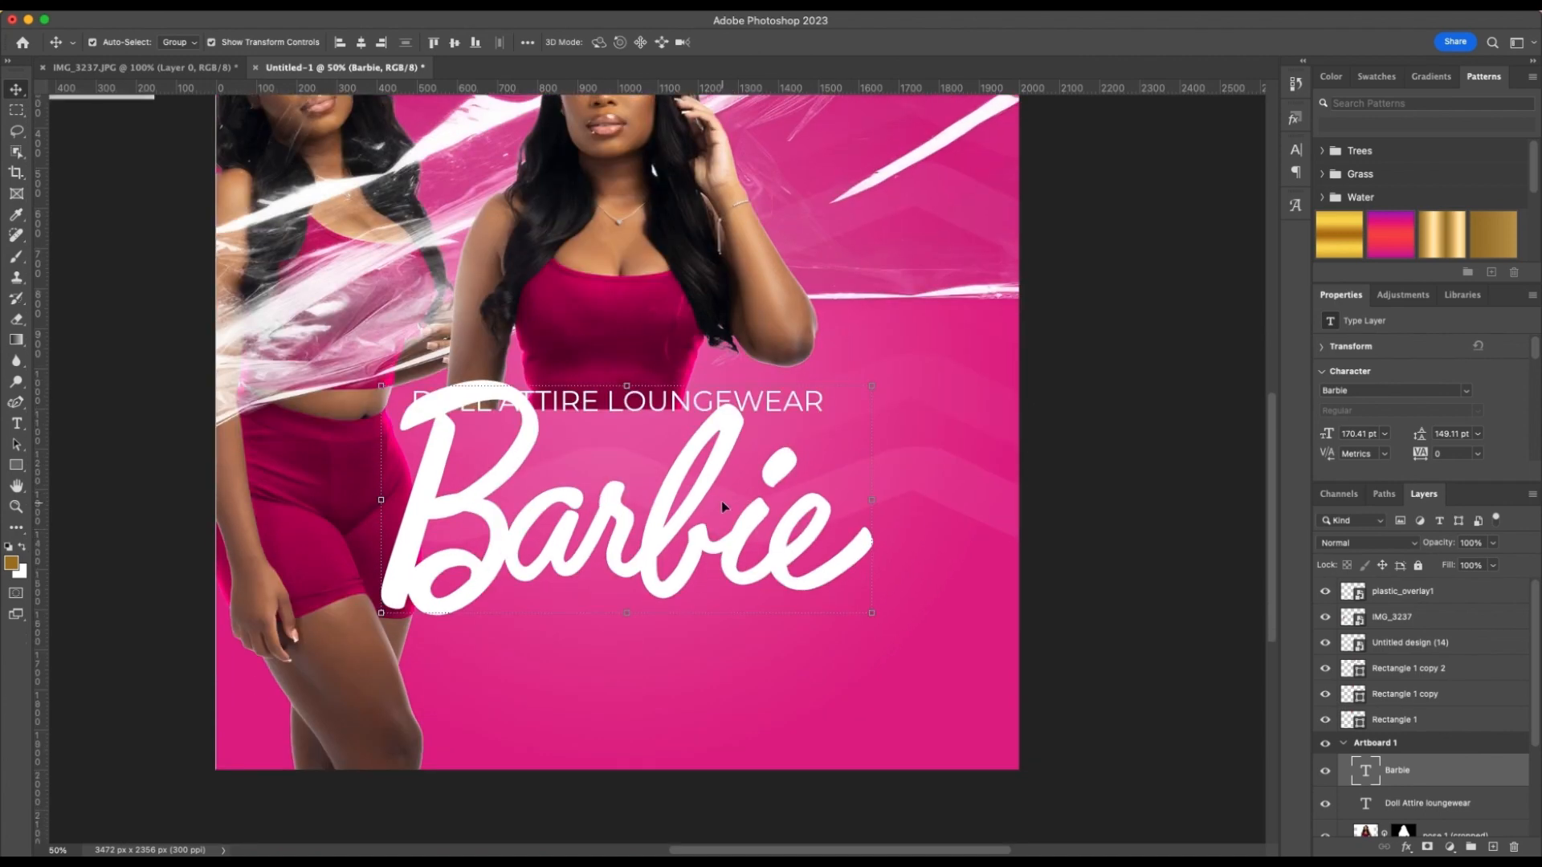
scroll(1325, 526, right, 1)
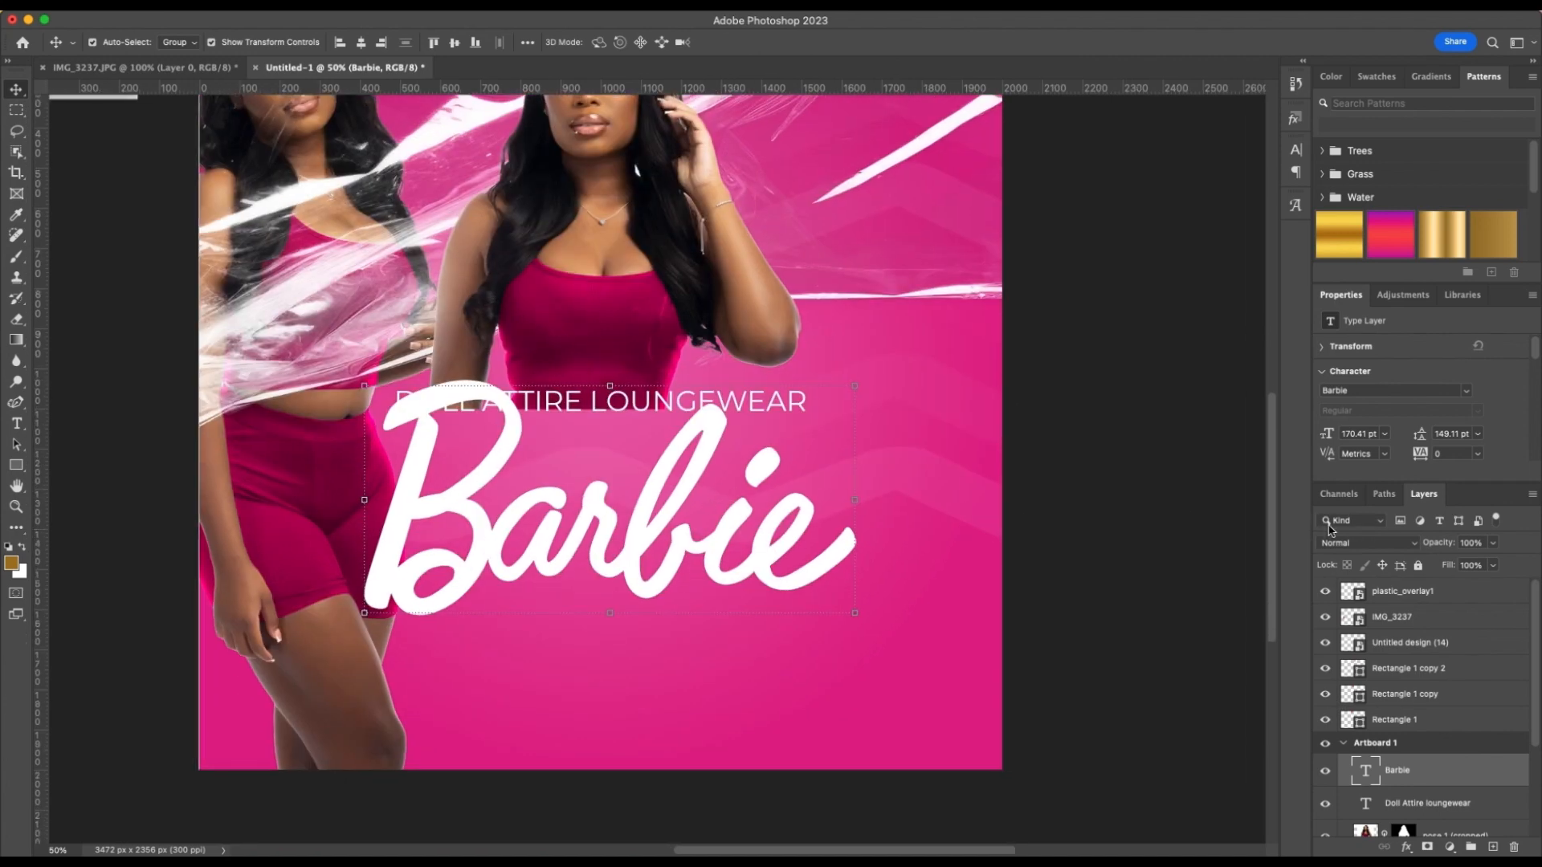
double_click(1474, 773)
drag(835, 308, 1114, 129)
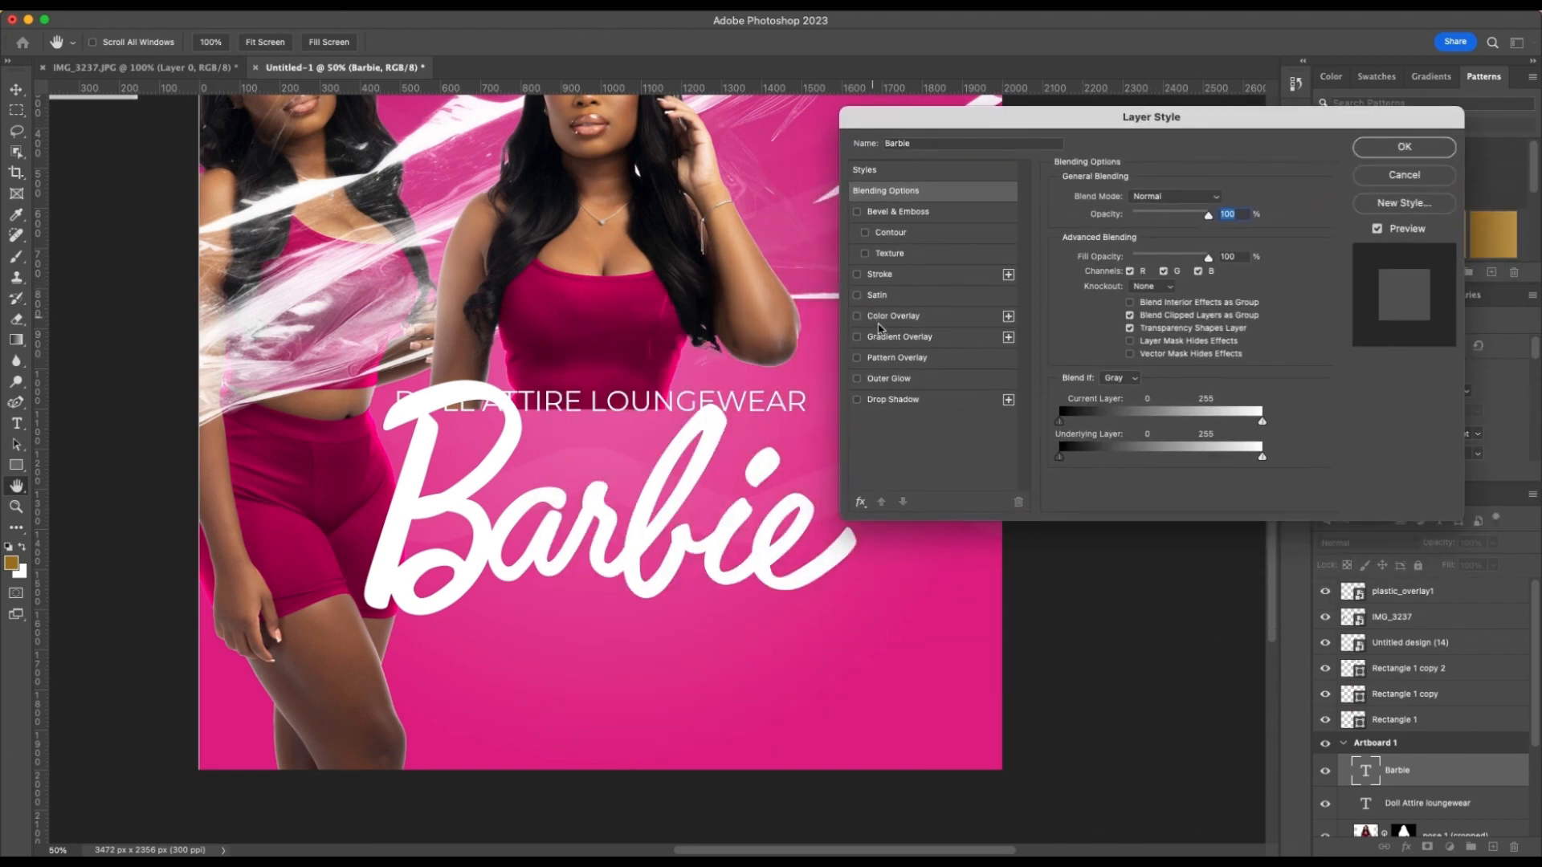
click(858, 276)
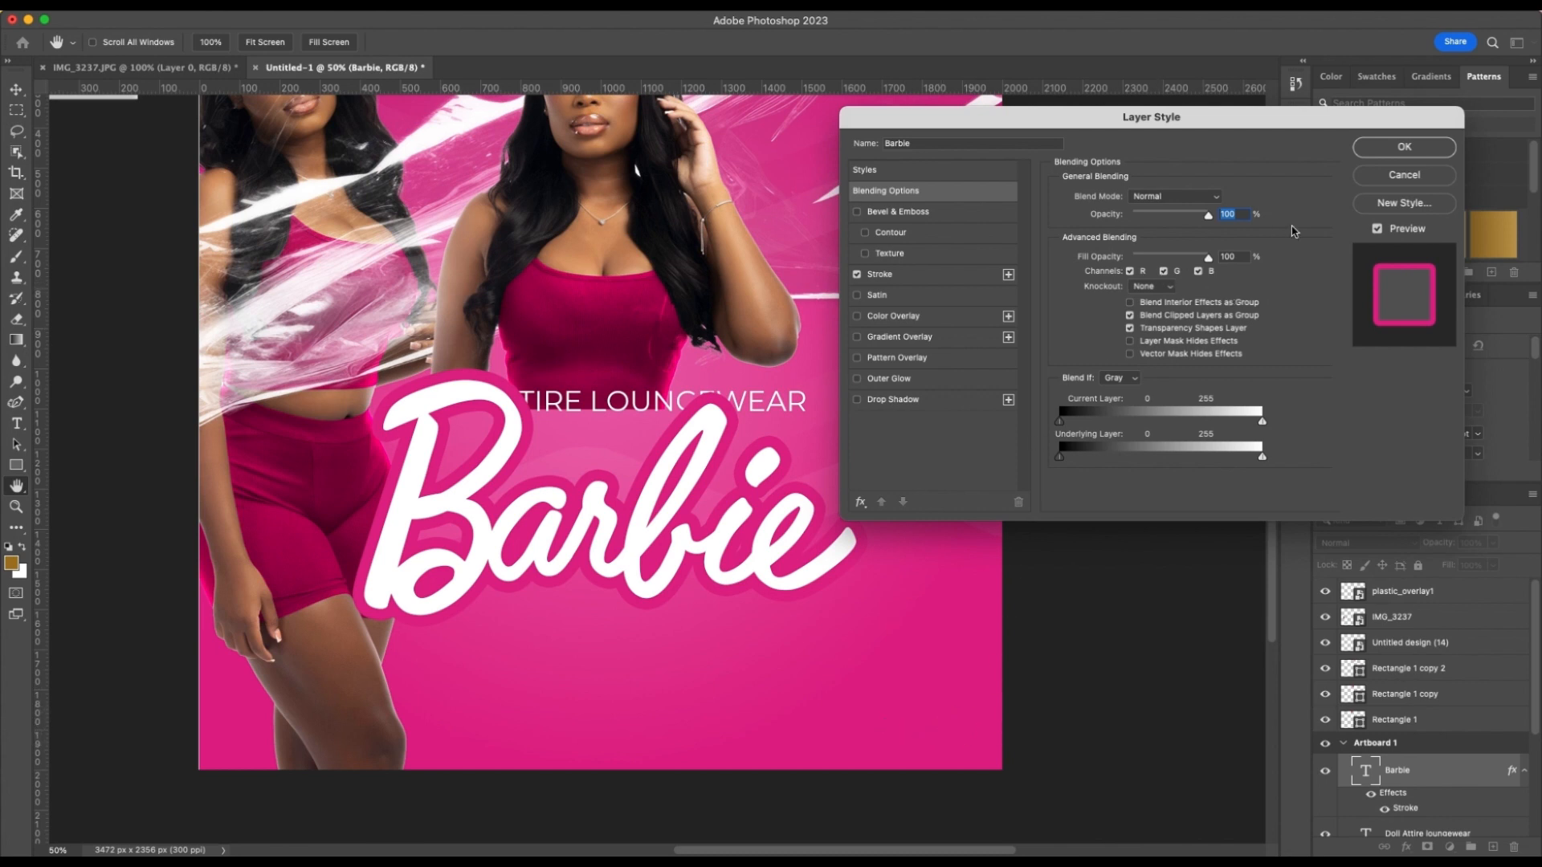
click(921, 277)
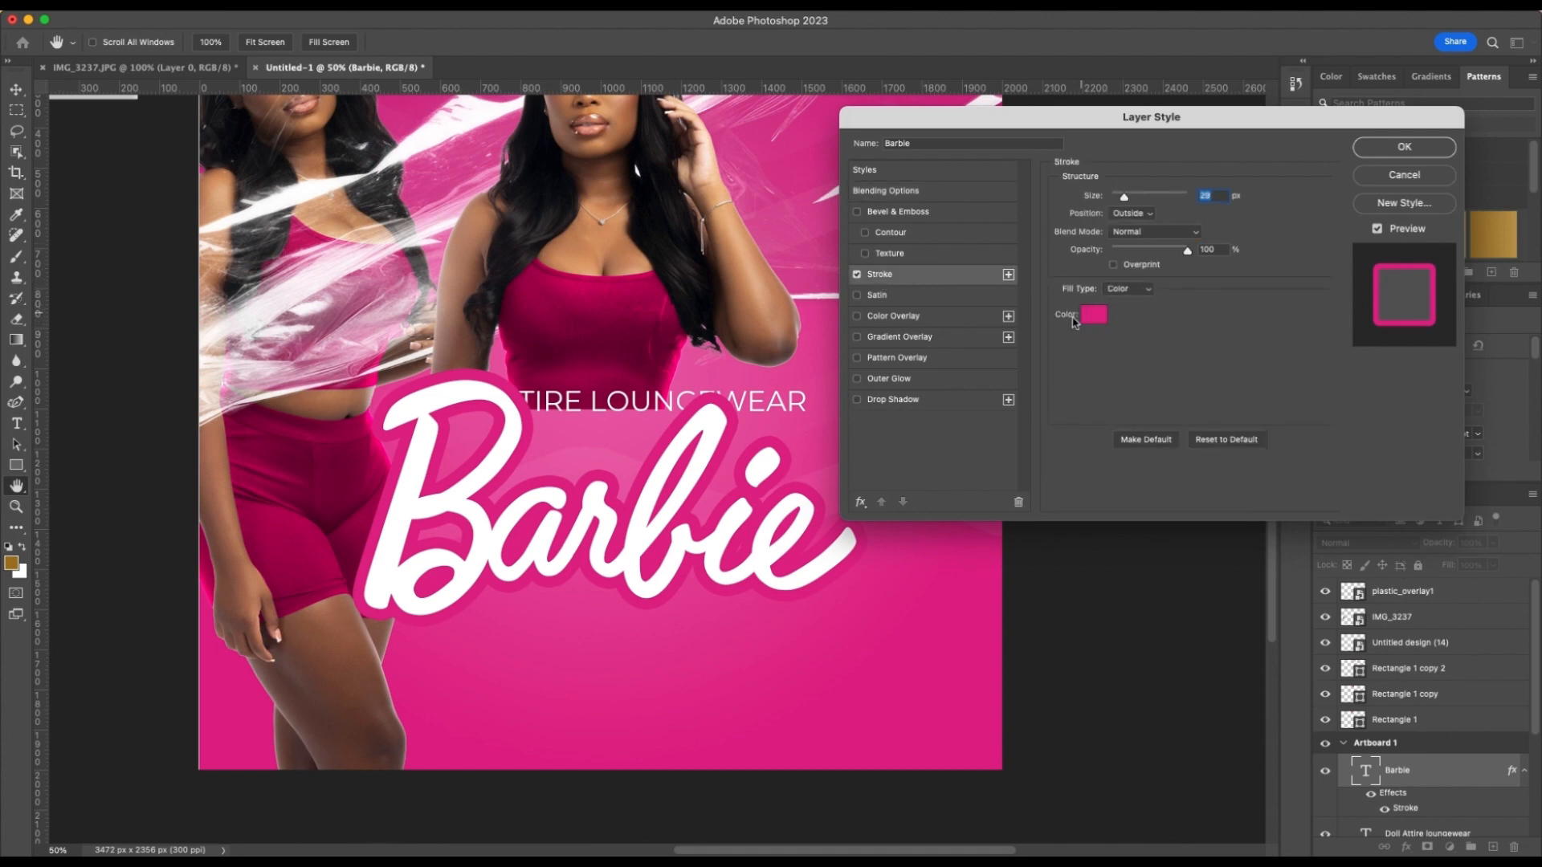
mouse_move(1128, 194)
mouse_down()
mouse_move(1114, 197)
mouse_move(1167, 199)
mouse_move(1099, 199)
mouse_move(1131, 199)
mouse_up()
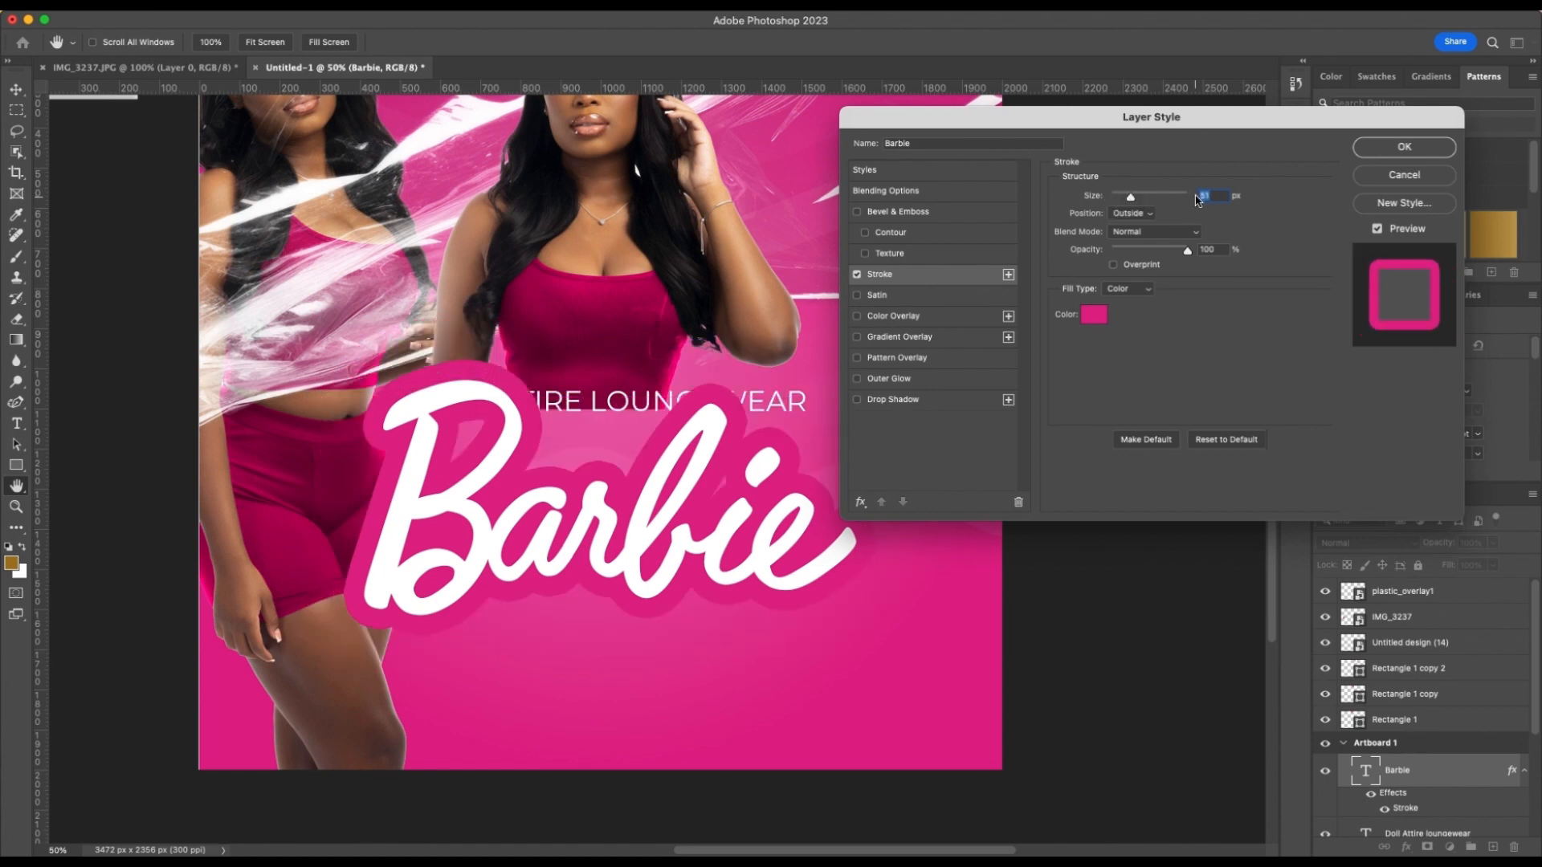
text(29)
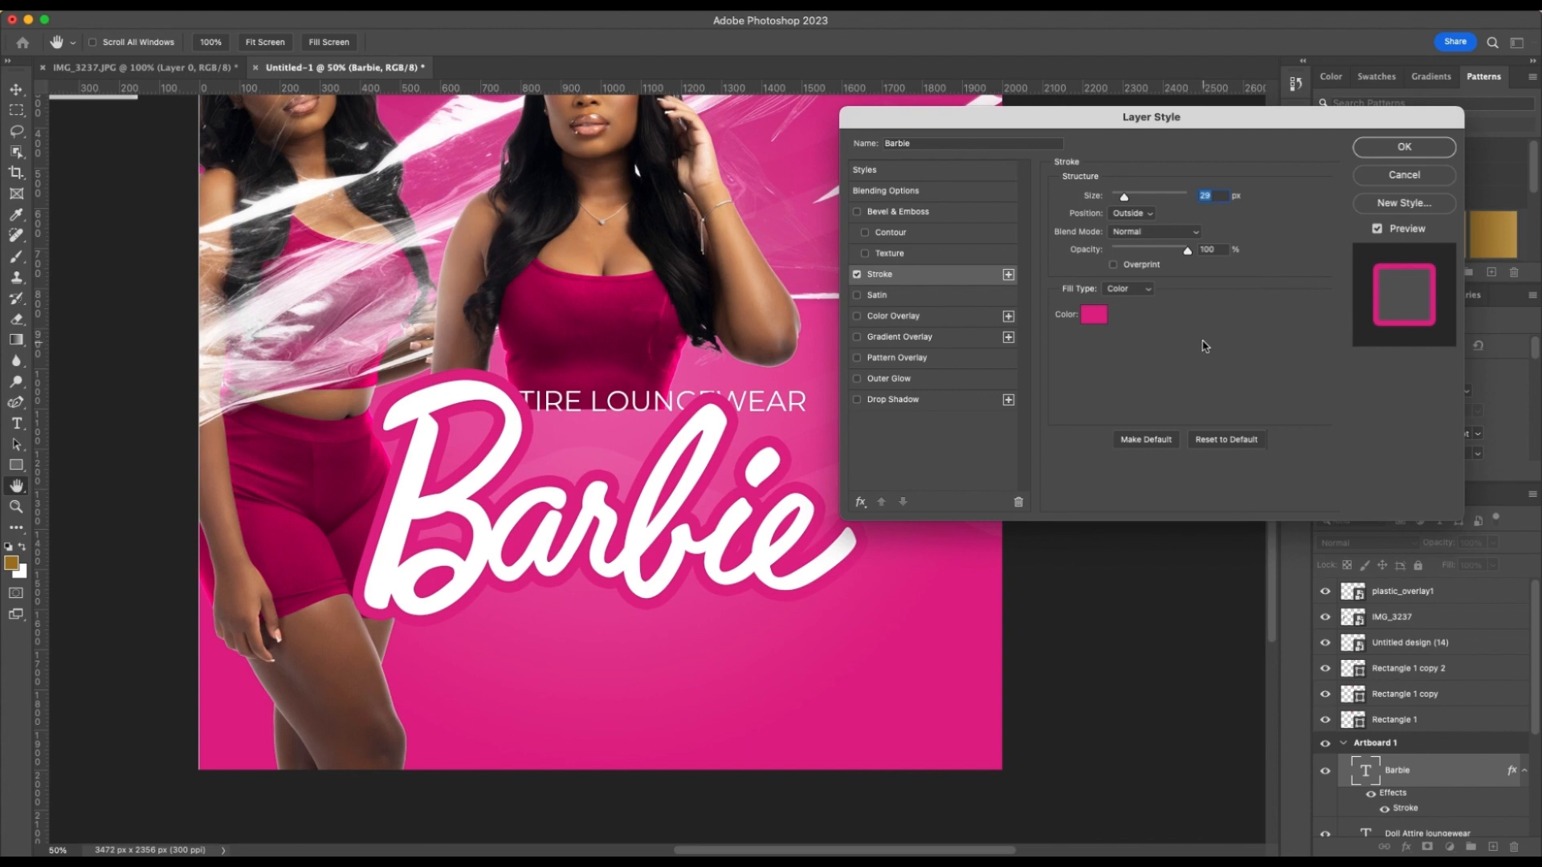
Try the Inside position for the "Barbie" text's stroke, and set it back to Outside
click(1132, 213)
click(1134, 229)
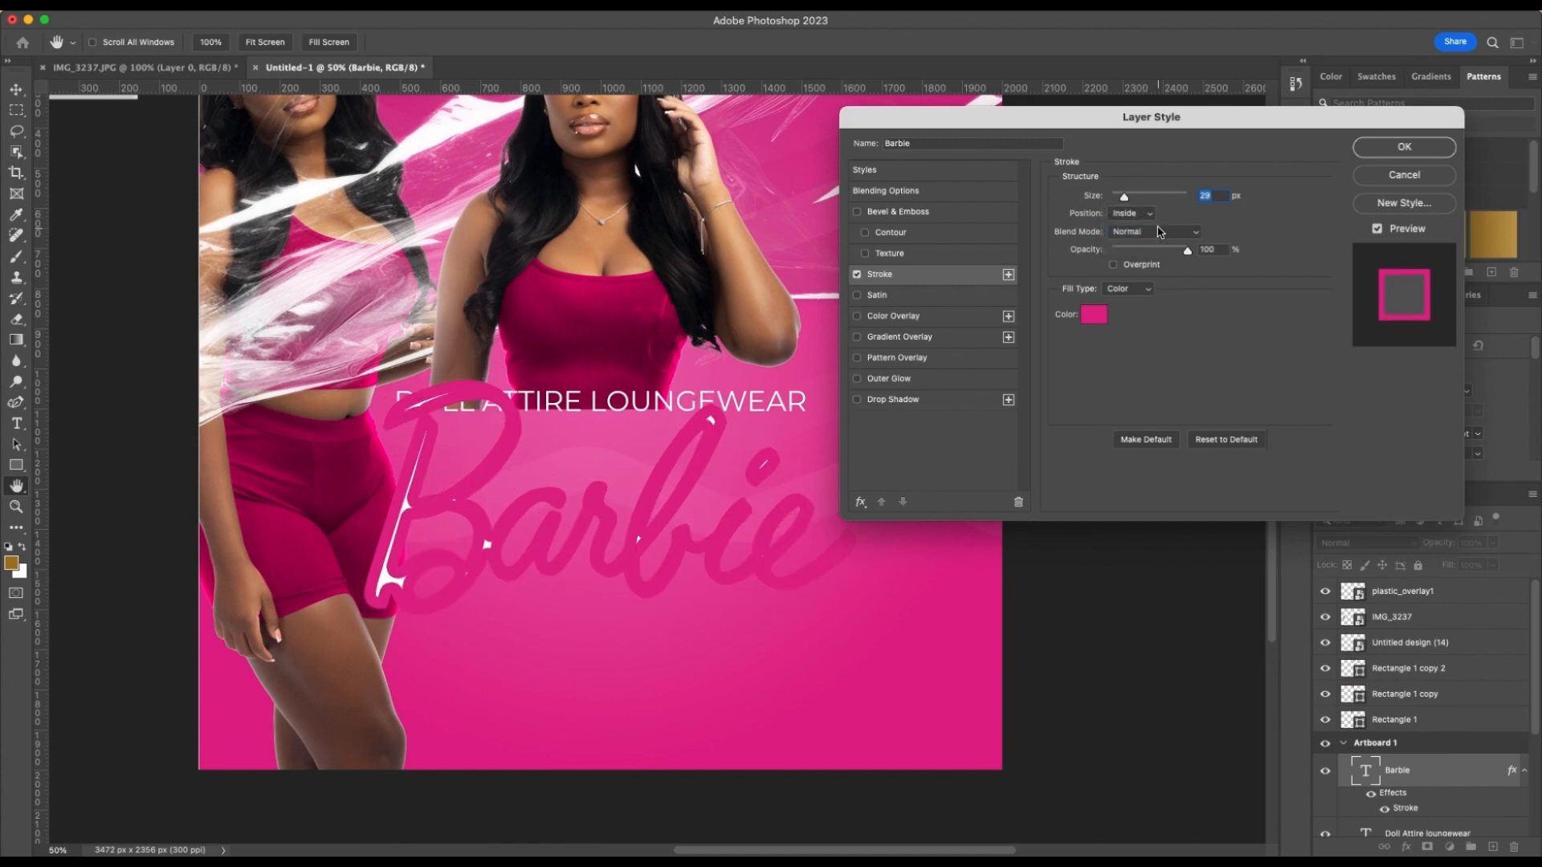
click(1153, 213)
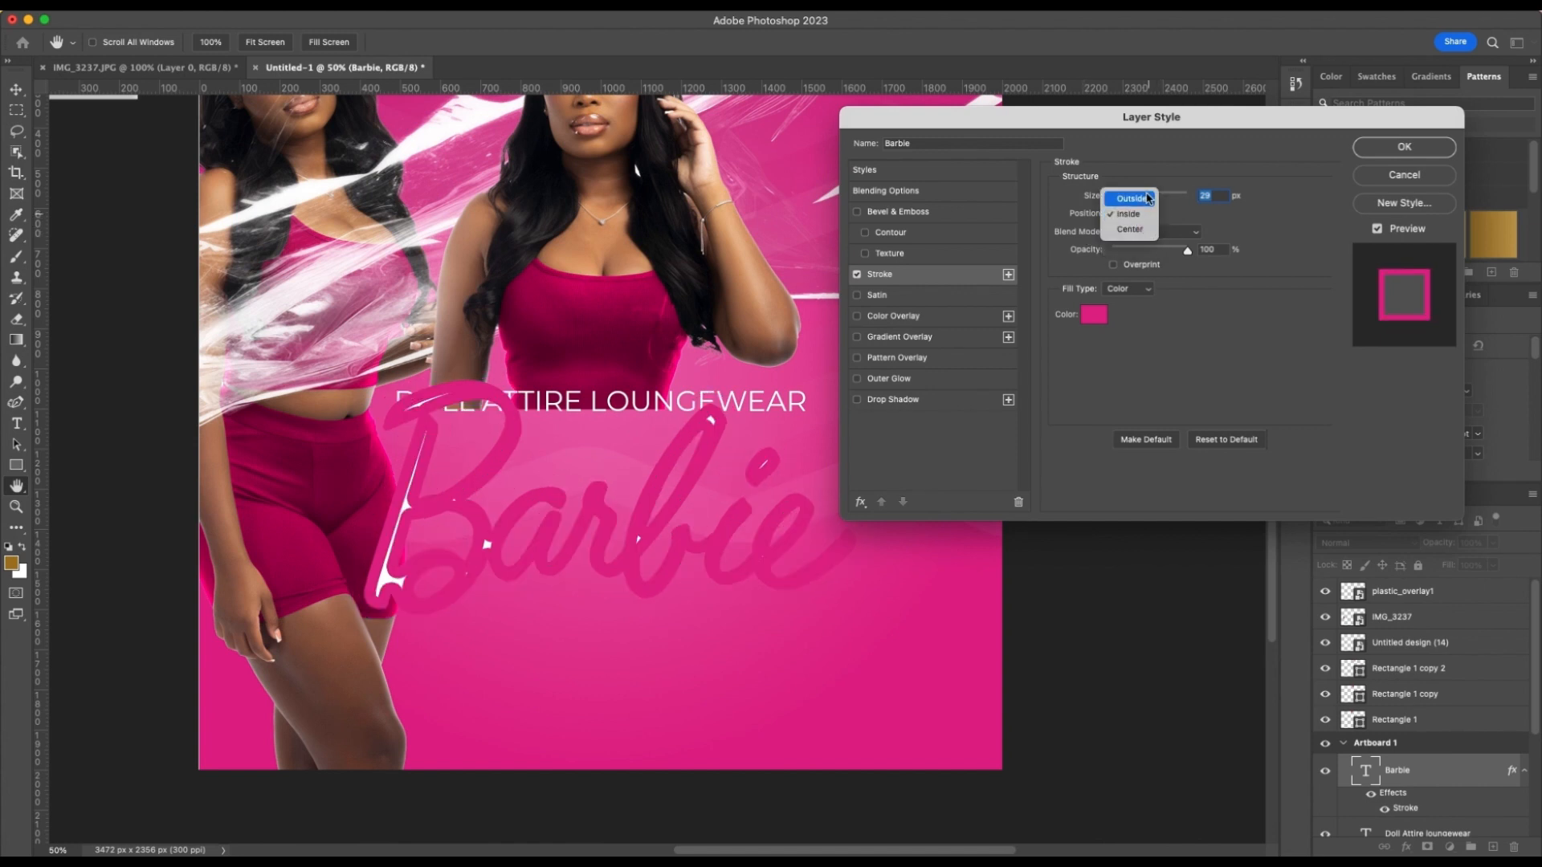
click(1132, 198)
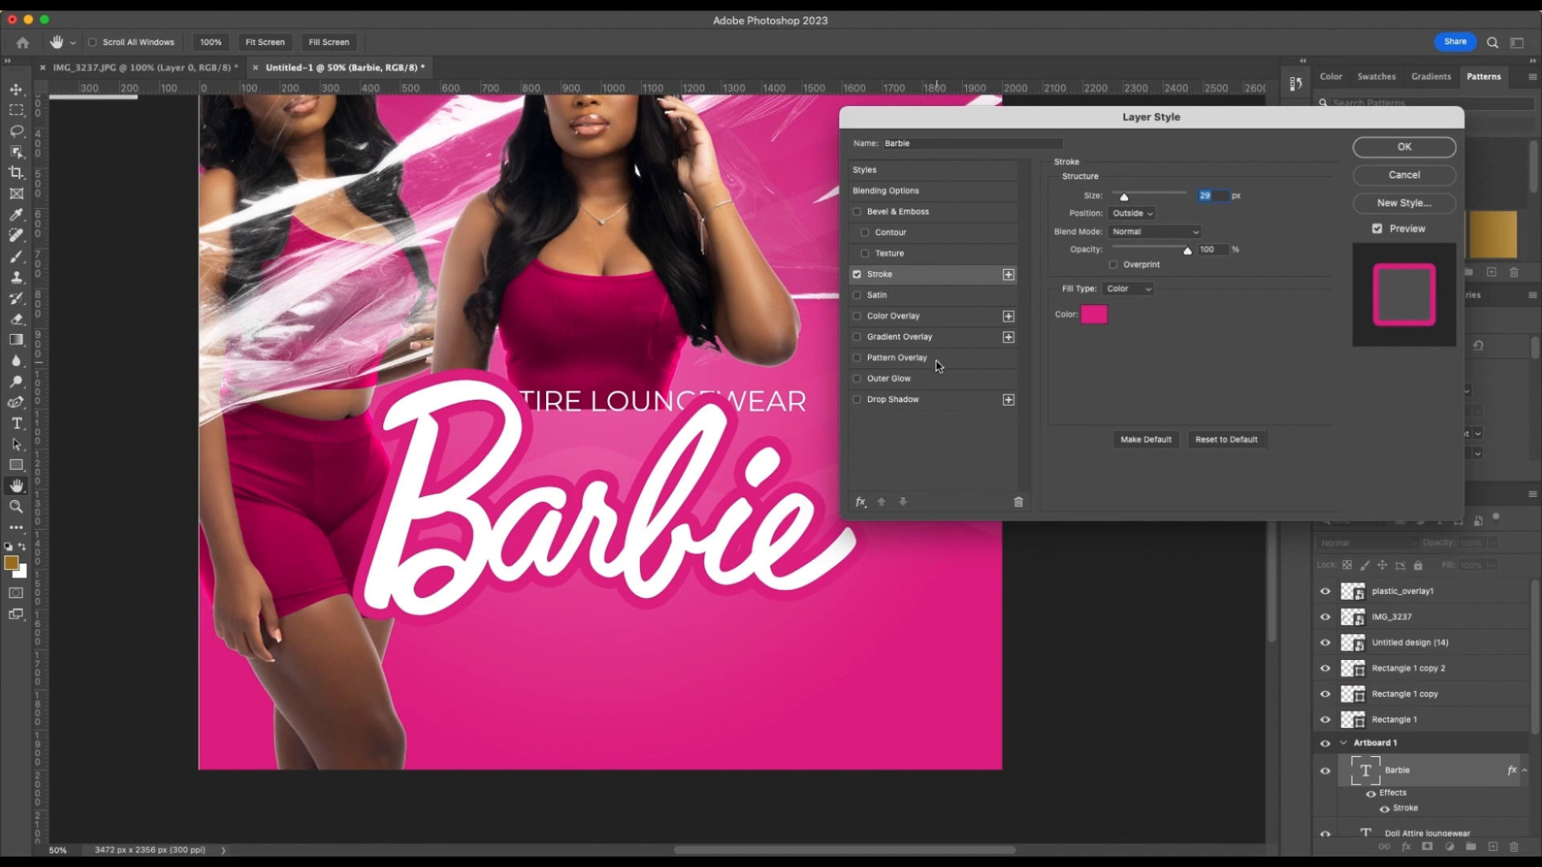
Add a Drop Shadow to the "Barbie" text with 24% opacity, 46 px distance, 19% spread and 38 px size
click(856, 399)
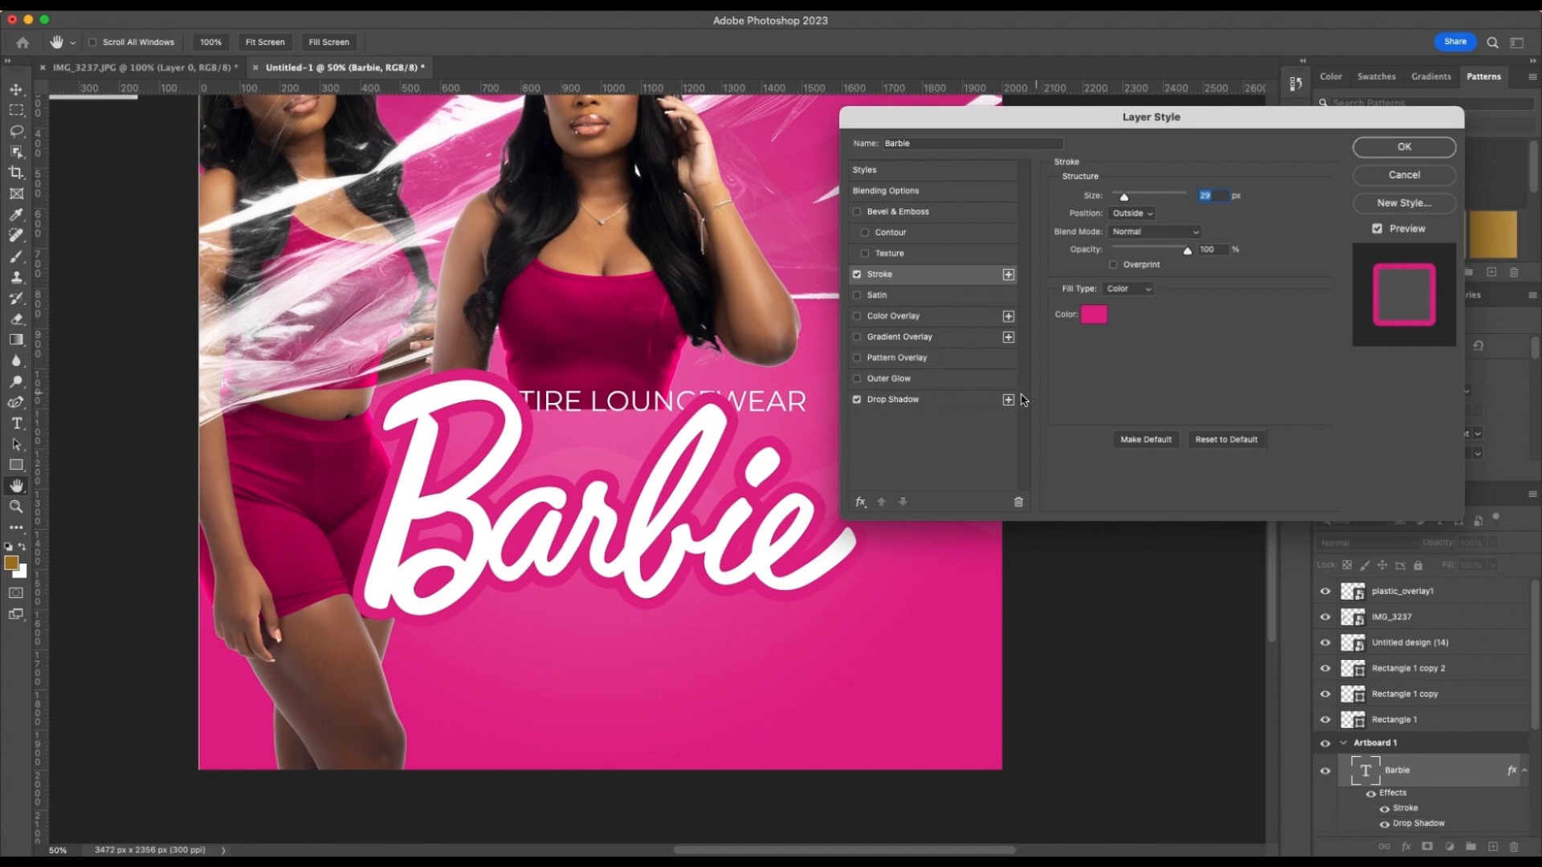
click(957, 400)
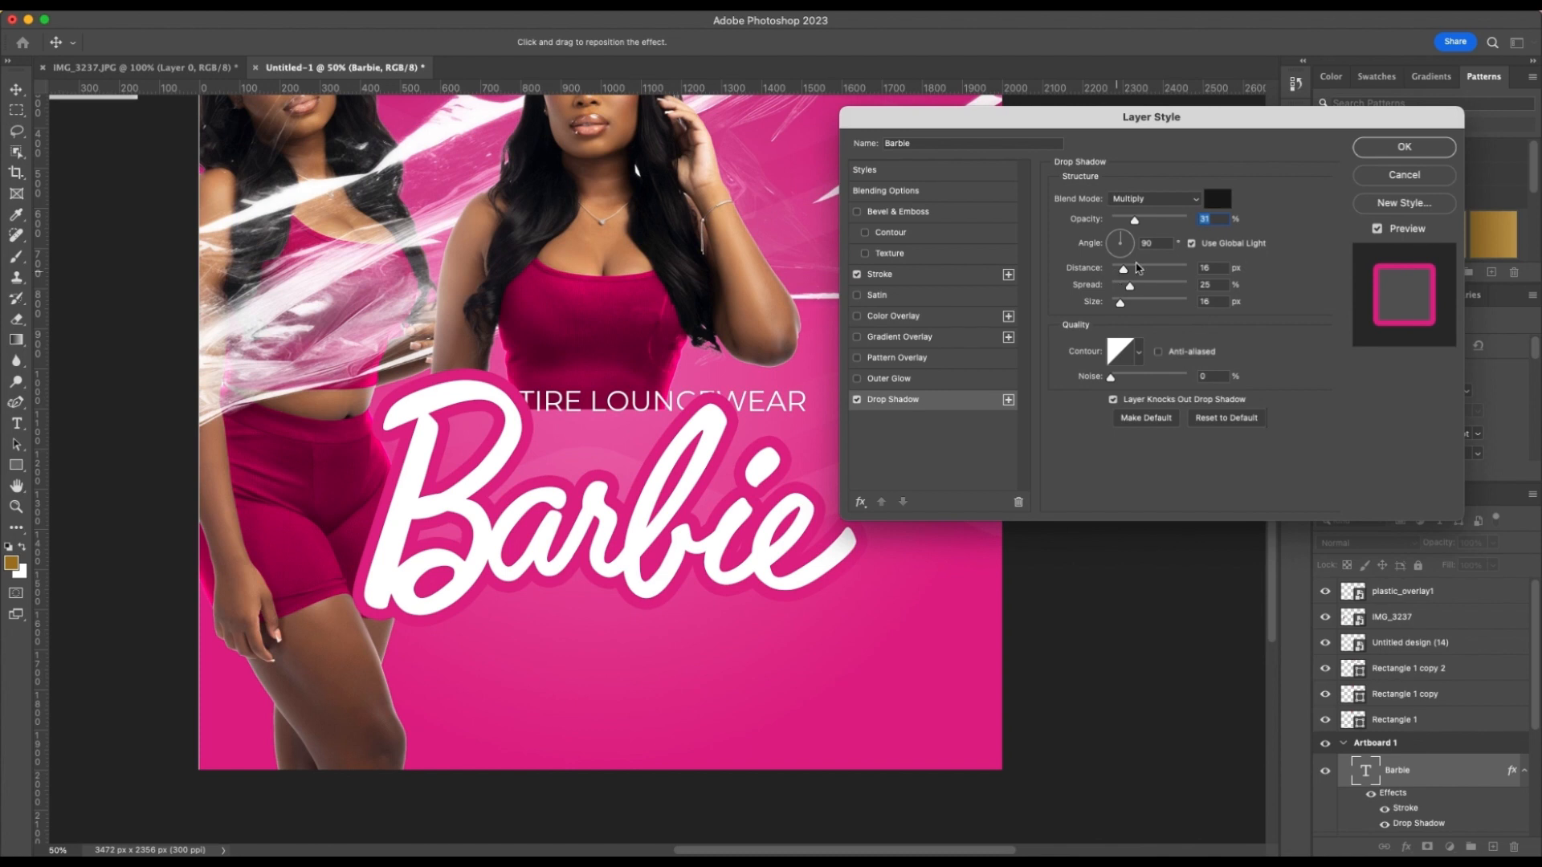
drag(1134, 222, 1148, 270)
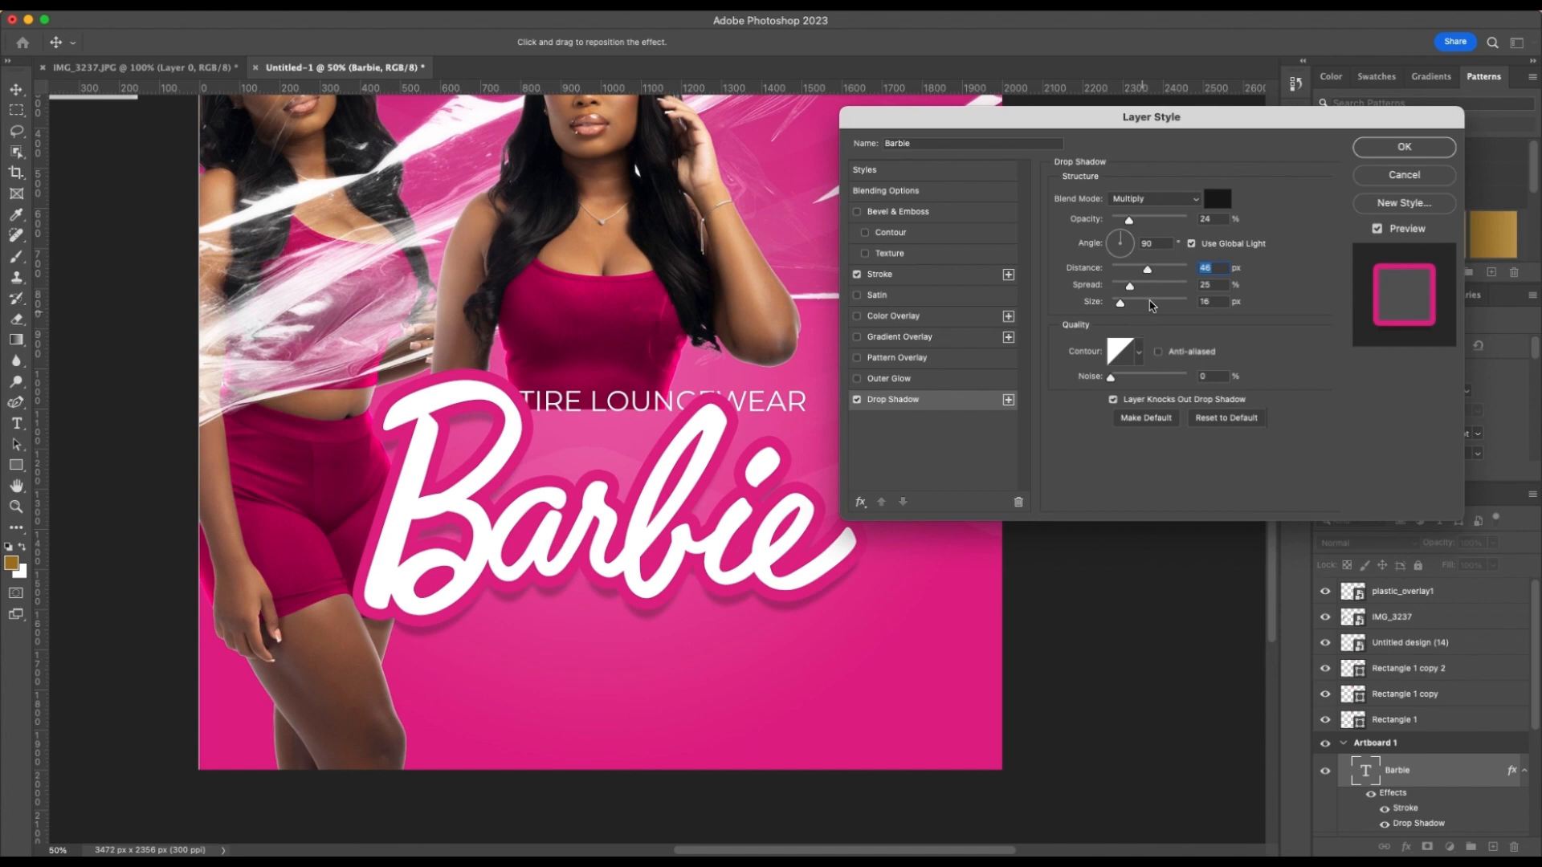
mouse_move(1130, 287)
mouse_down()
mouse_move(1176, 293)
mouse_move(1125, 289)
mouse_move(1128, 309)
mouse_up()
Add a smooth Outer Bevel with 74% depth and 13 px size to the "Barbie" text, including its Contour option, and apply the effects
click(915, 214)
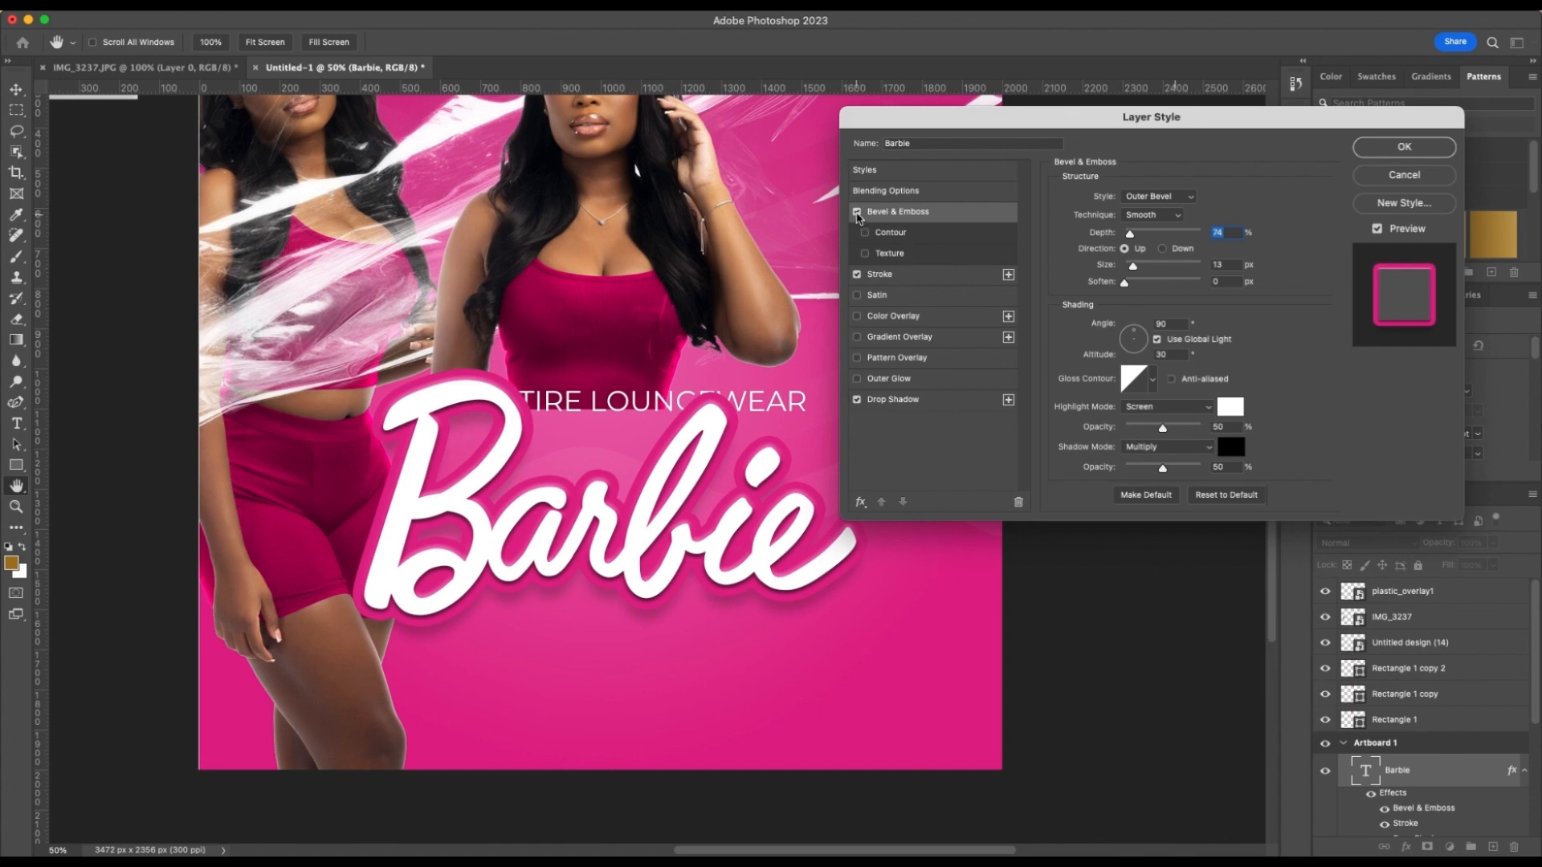
click(857, 212)
click(856, 213)
click(875, 238)
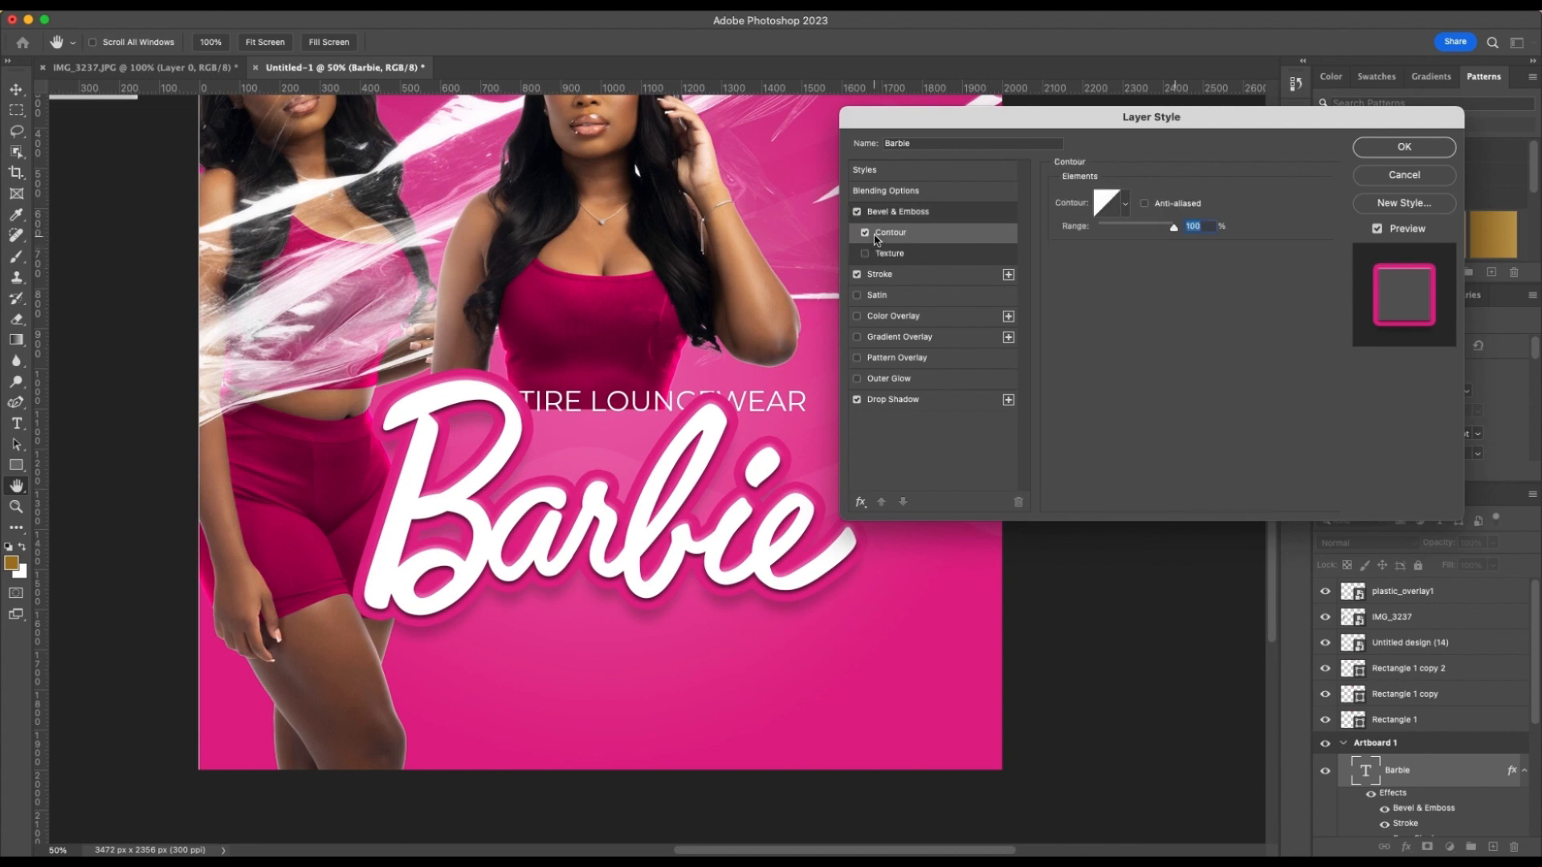
click(951, 213)
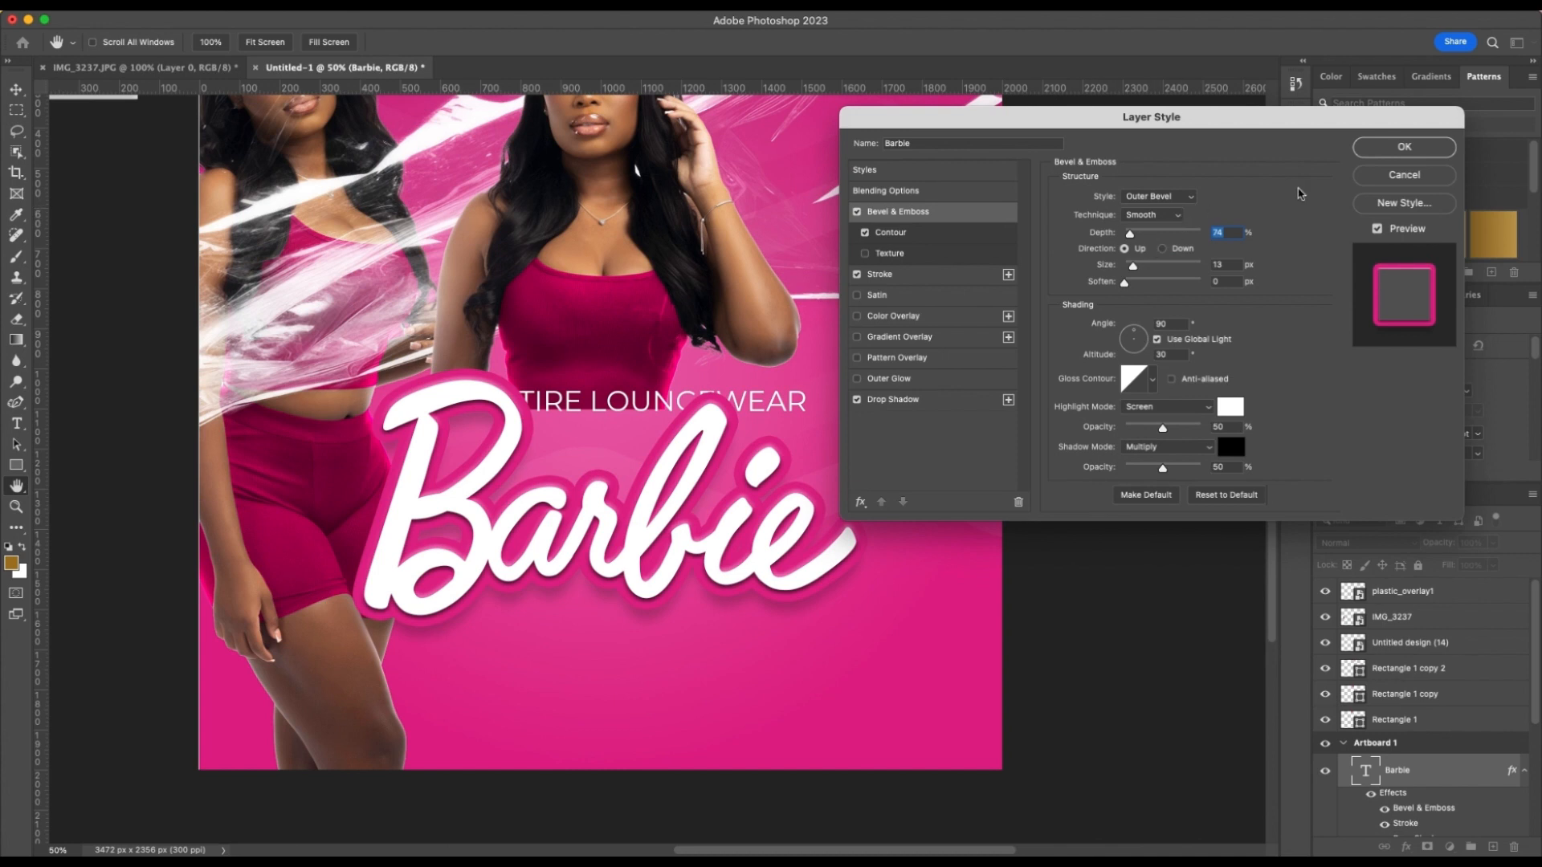
click(1402, 147)
Center the "Barbie" text horizontally on the artboard and move it down clear of the "Doll Attire loungewear" line
mouse_move(715, 526)
mouse_down()
mouse_move(715, 508)
mouse_move(715, 525)
mouse_up()
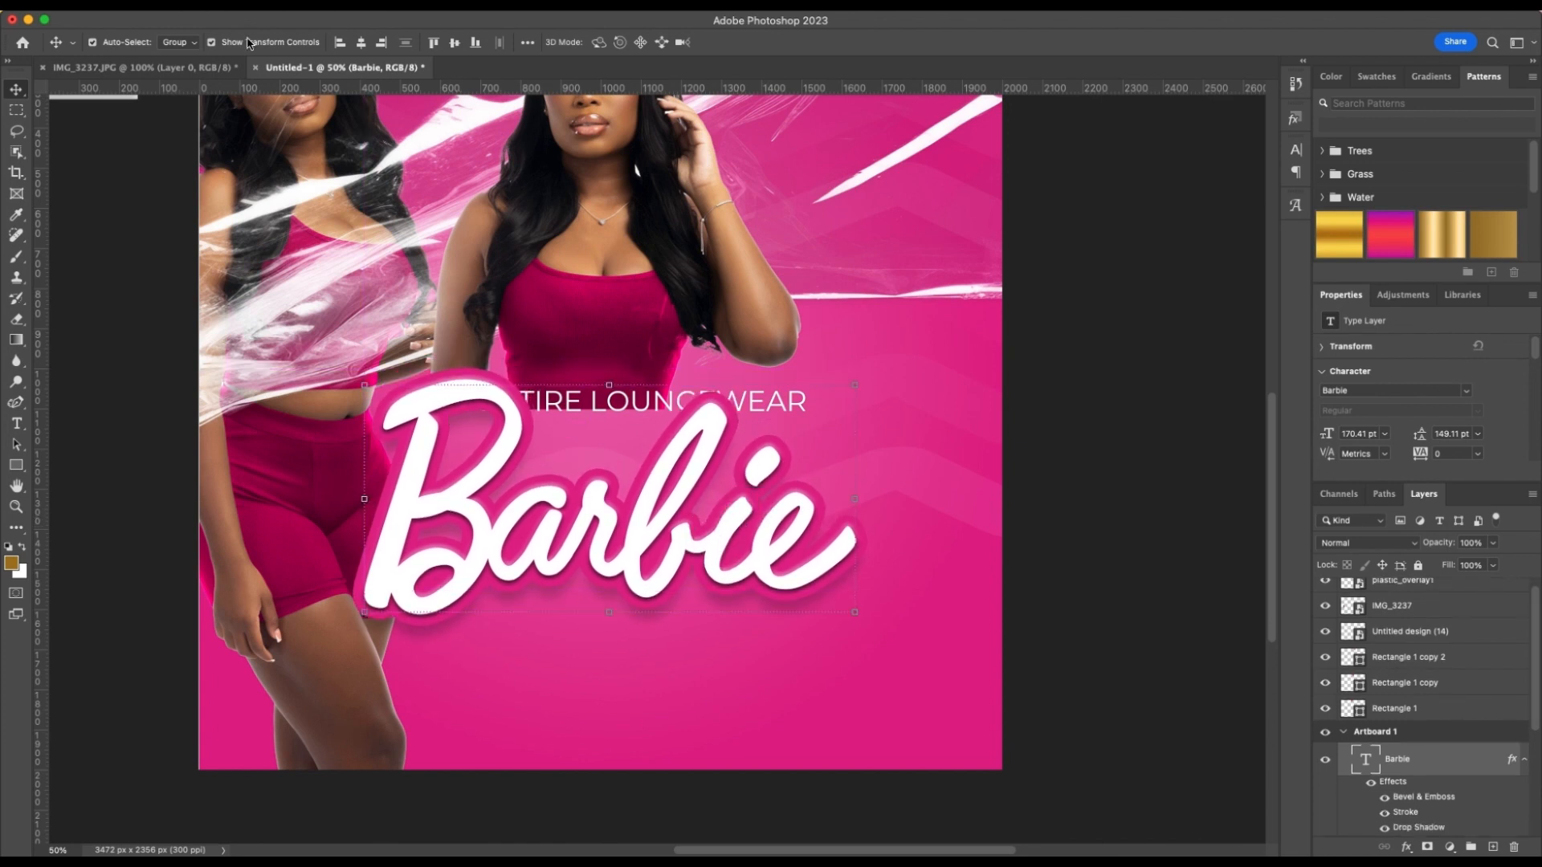
click(361, 44)
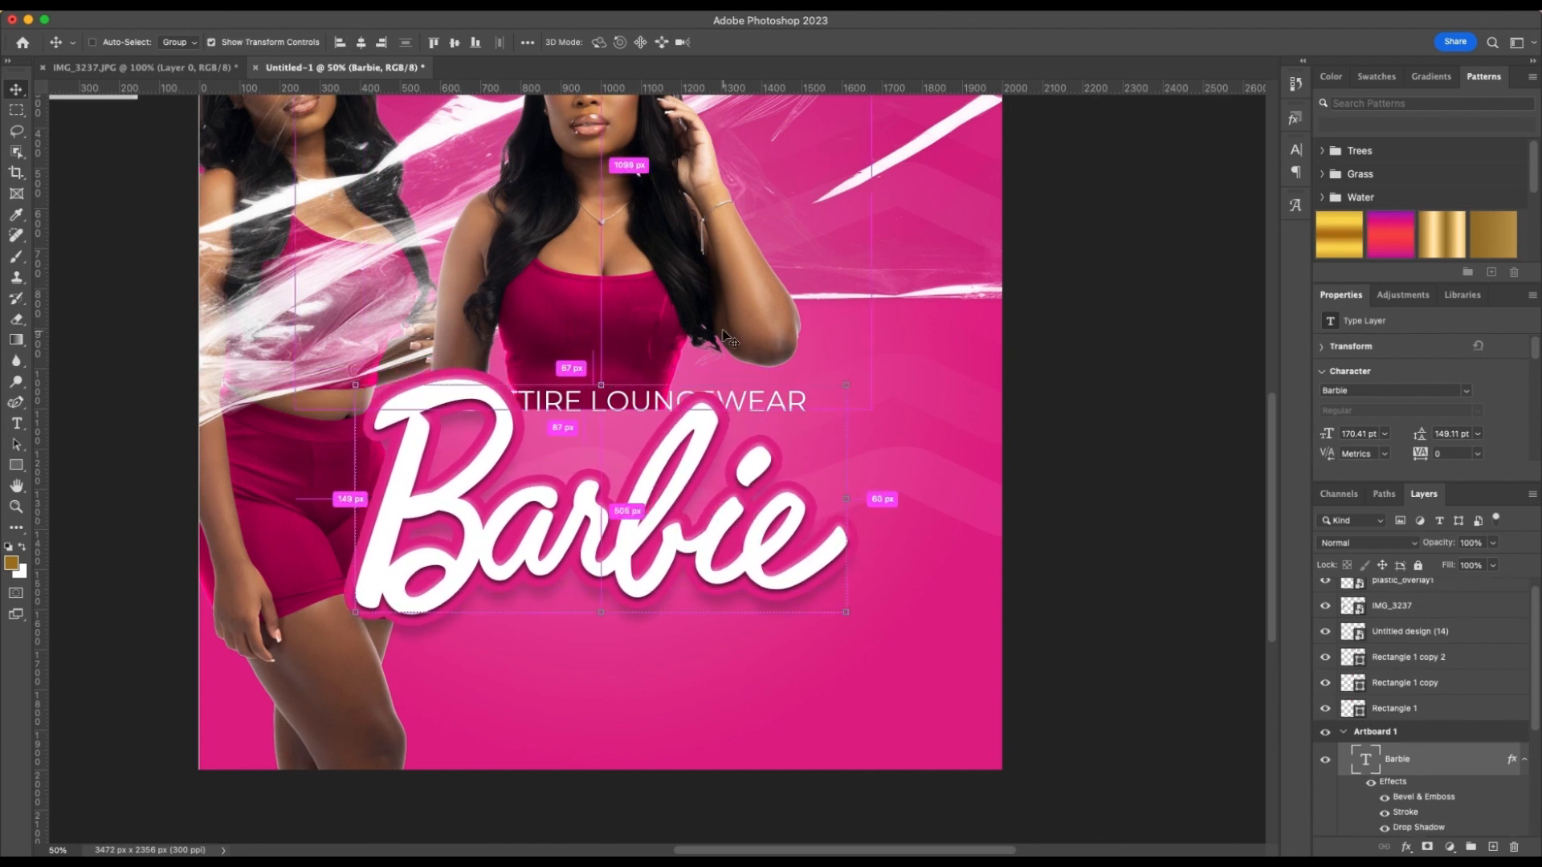
key(super+minus)
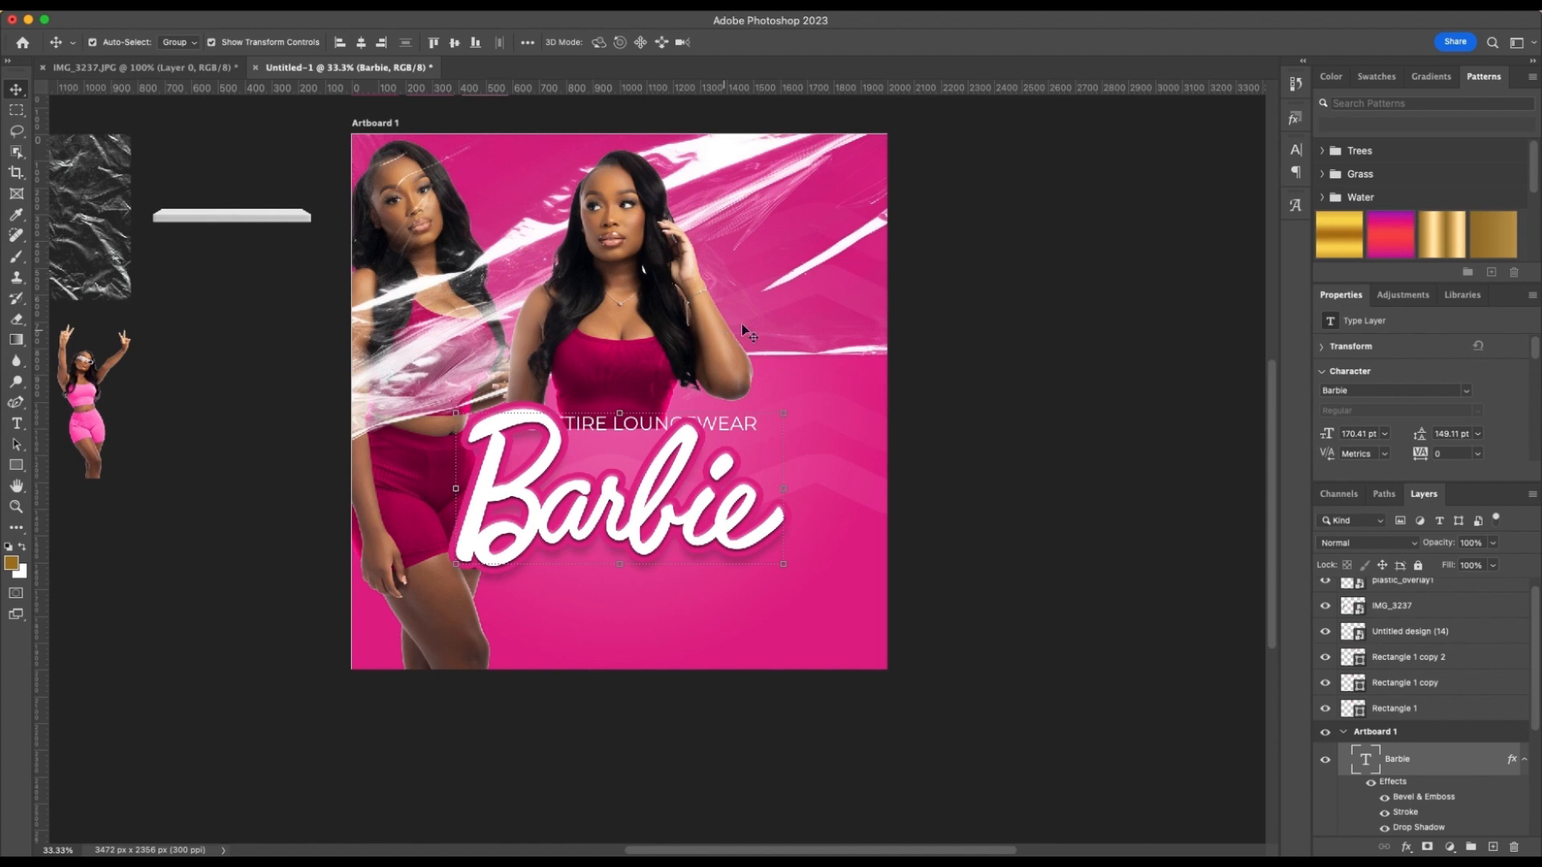
drag(696, 459, 694, 498)
Nudge the "Doll Attire loungewear" line slightly down toward "Barbie" and set its font size to 25 pt
click(755, 425)
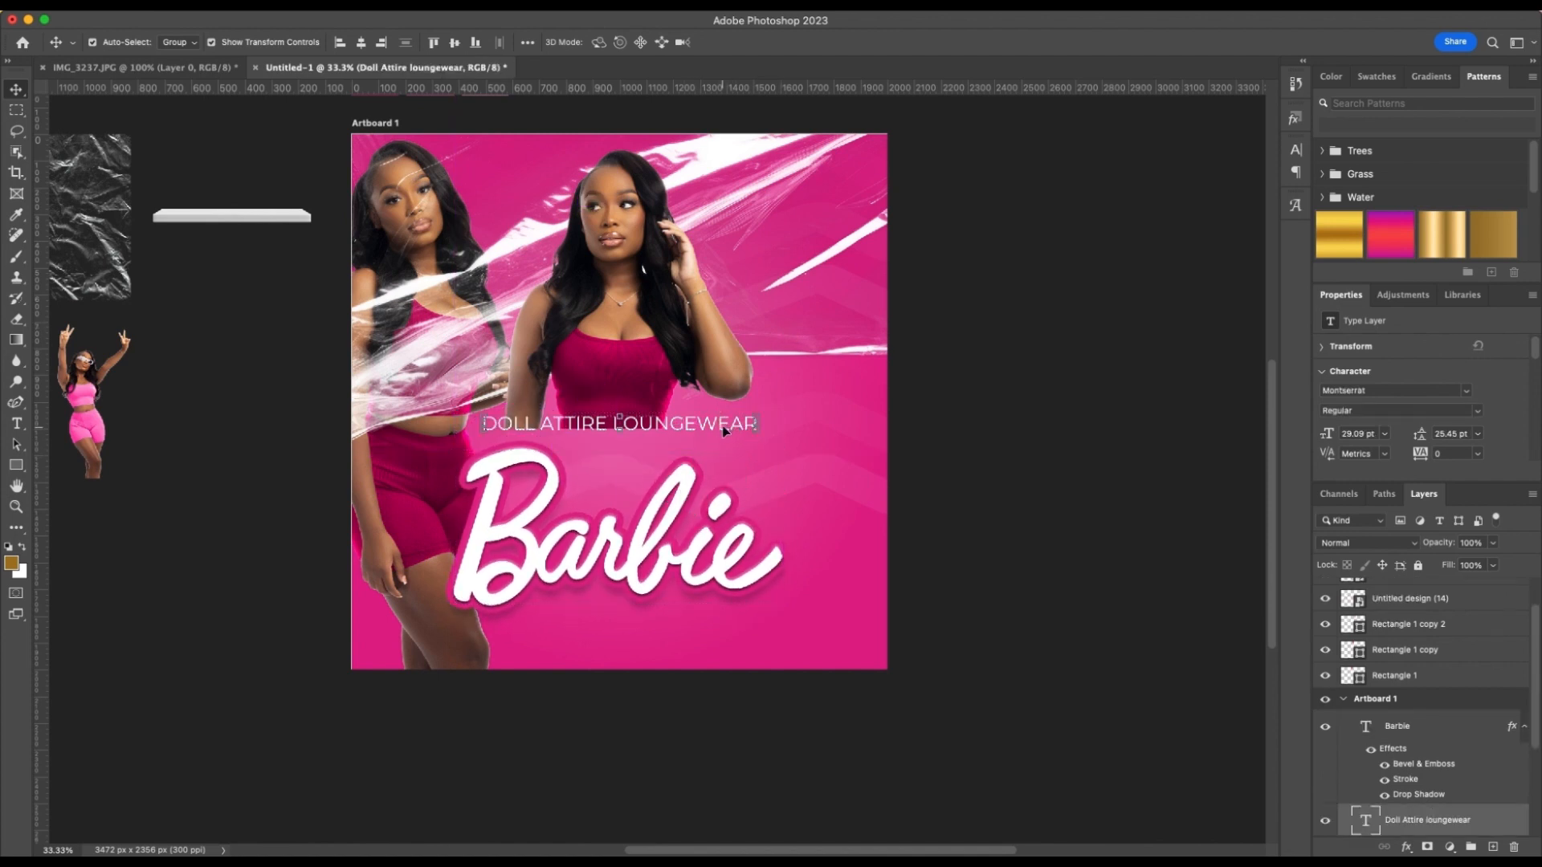
drag(727, 427, 723, 433)
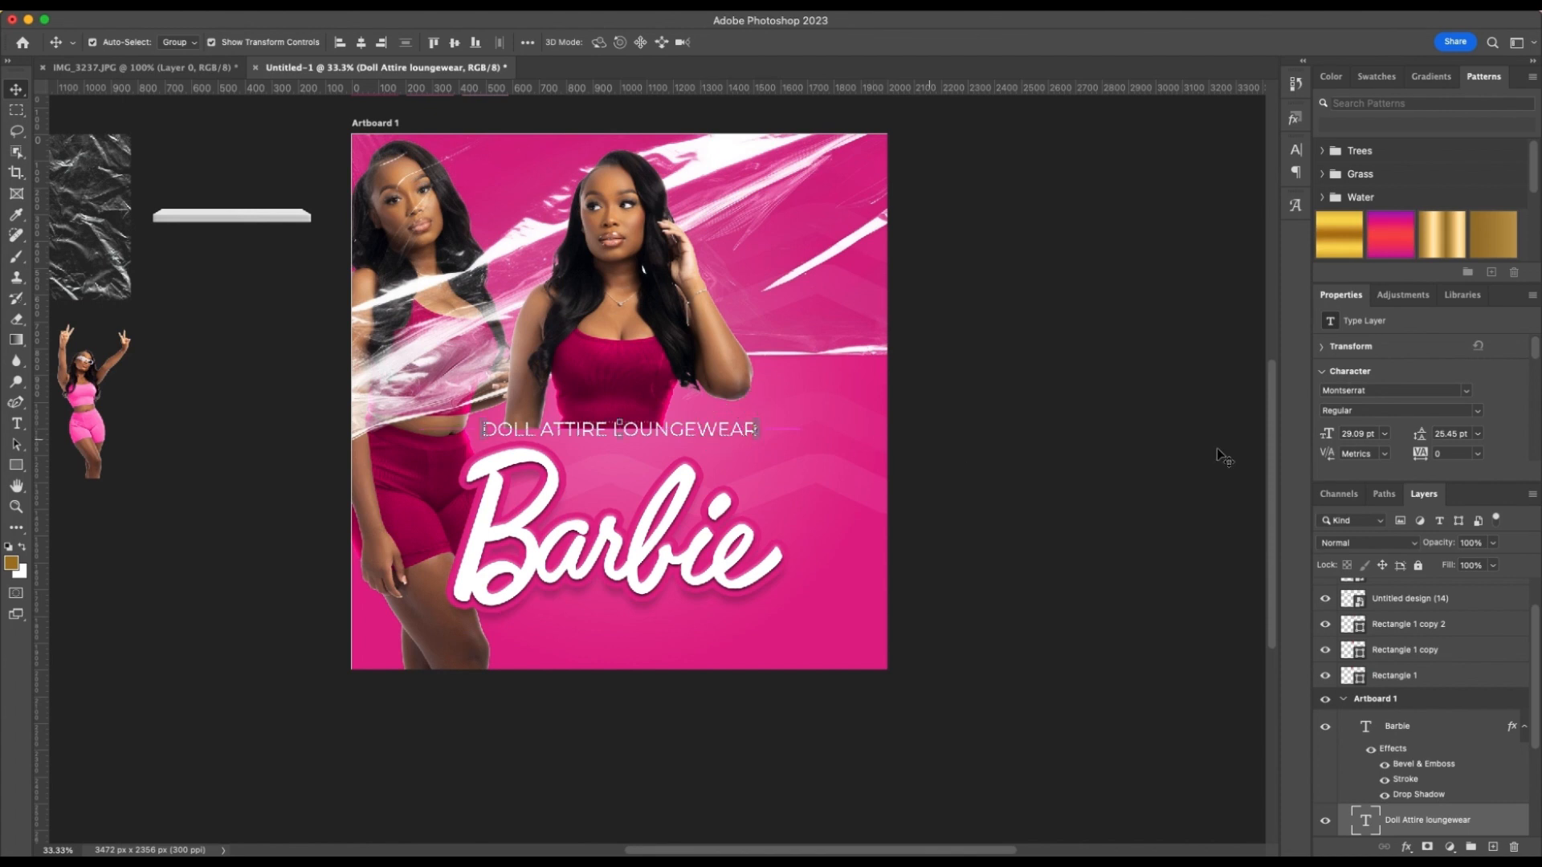
click(1359, 433)
text(25)
key(Return)
double_click(631, 431)
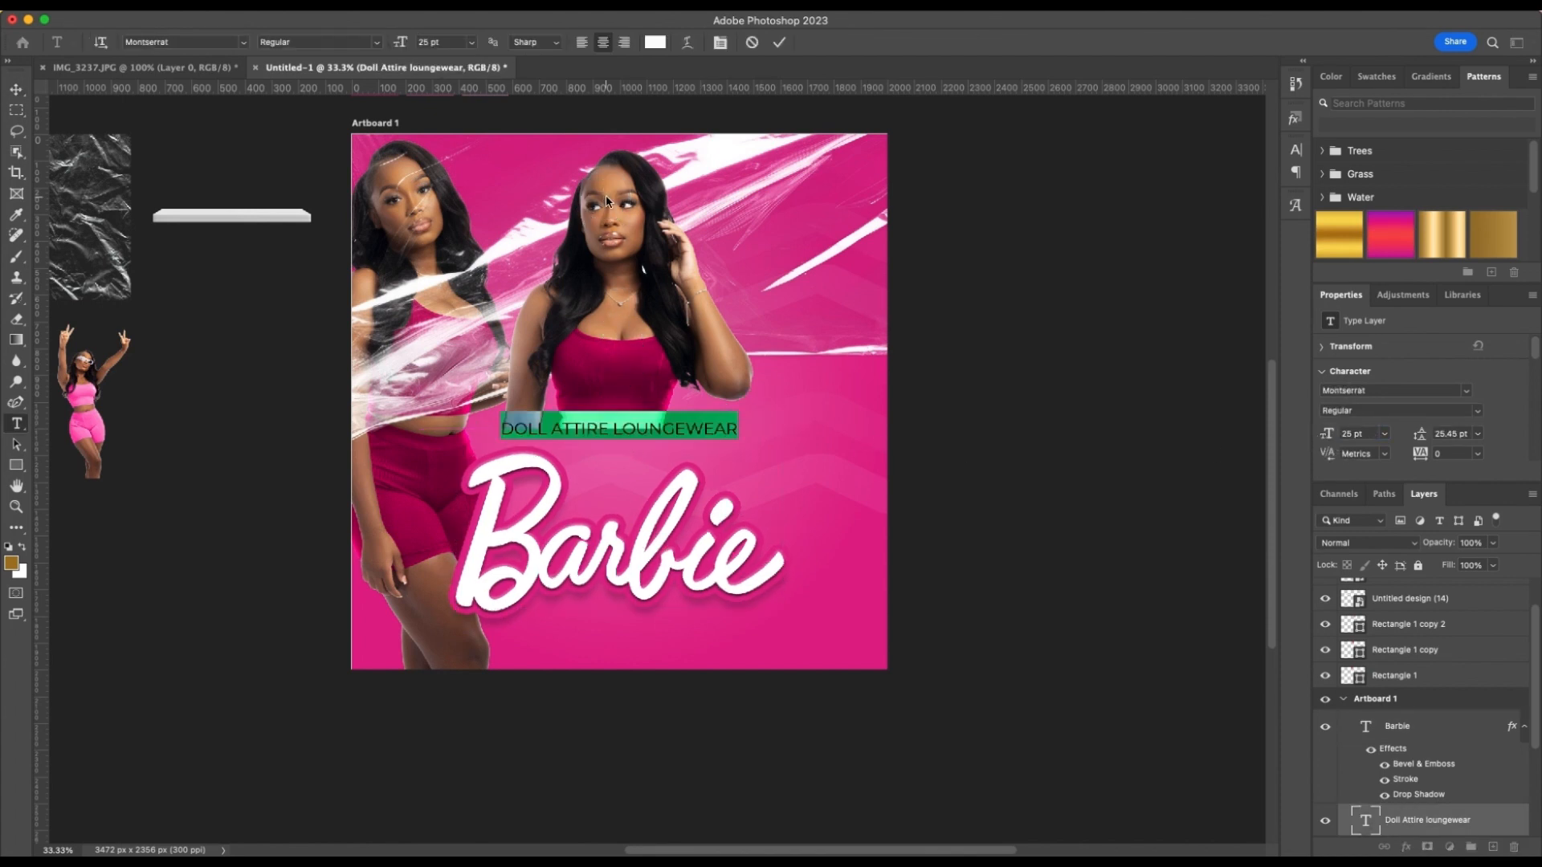
click(609, 214)
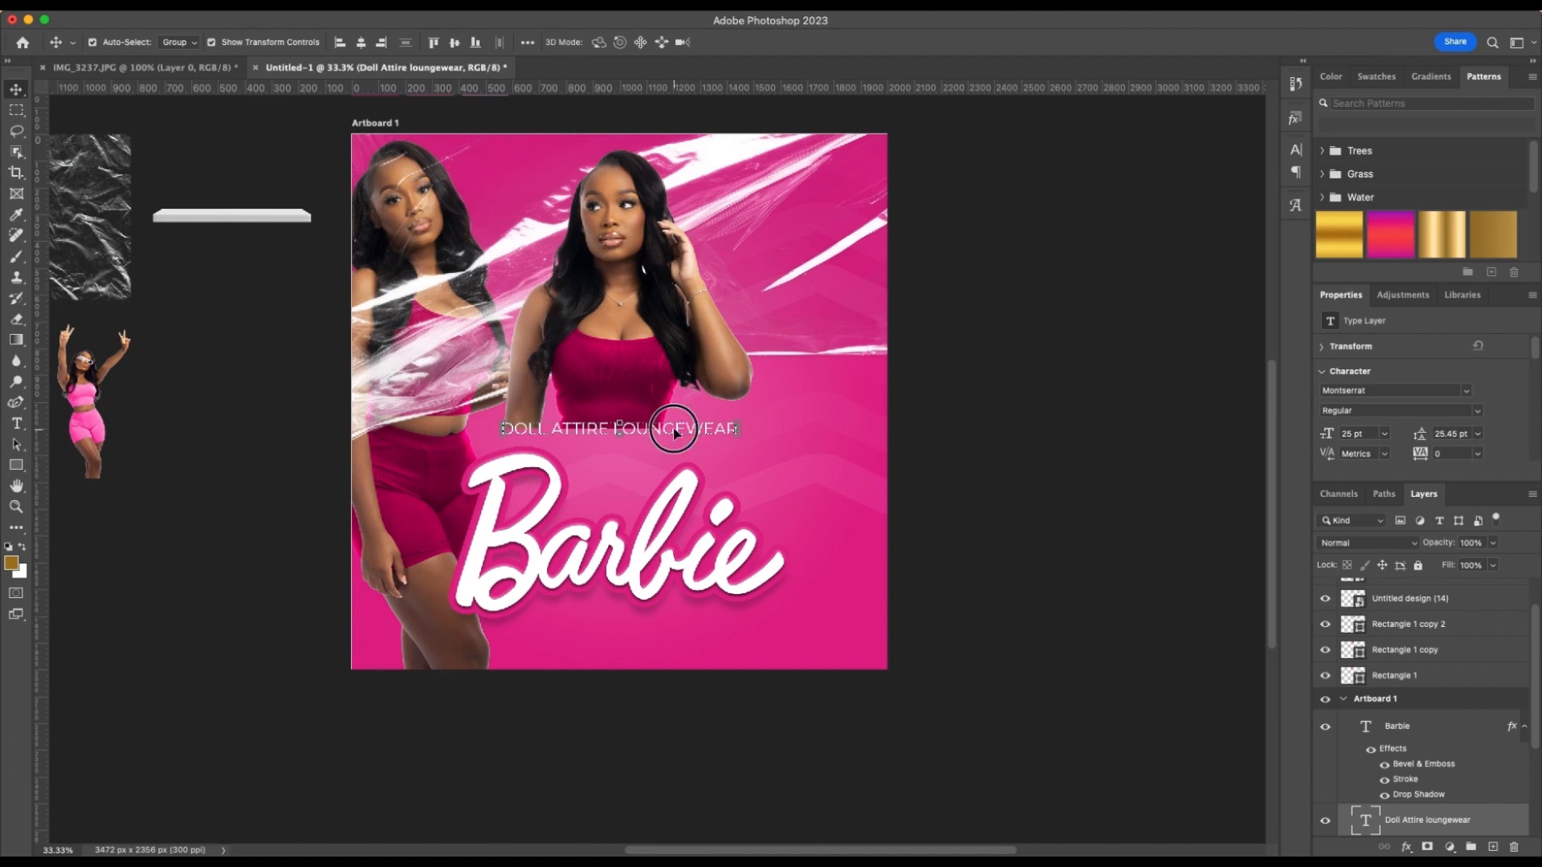
Move the "Doll Attire loungewear" line to the flyer's top edge, and raise "Barbie" over the front model's waist, centered horizontally
drag(673, 427, 664, 149)
drag(682, 530, 677, 412)
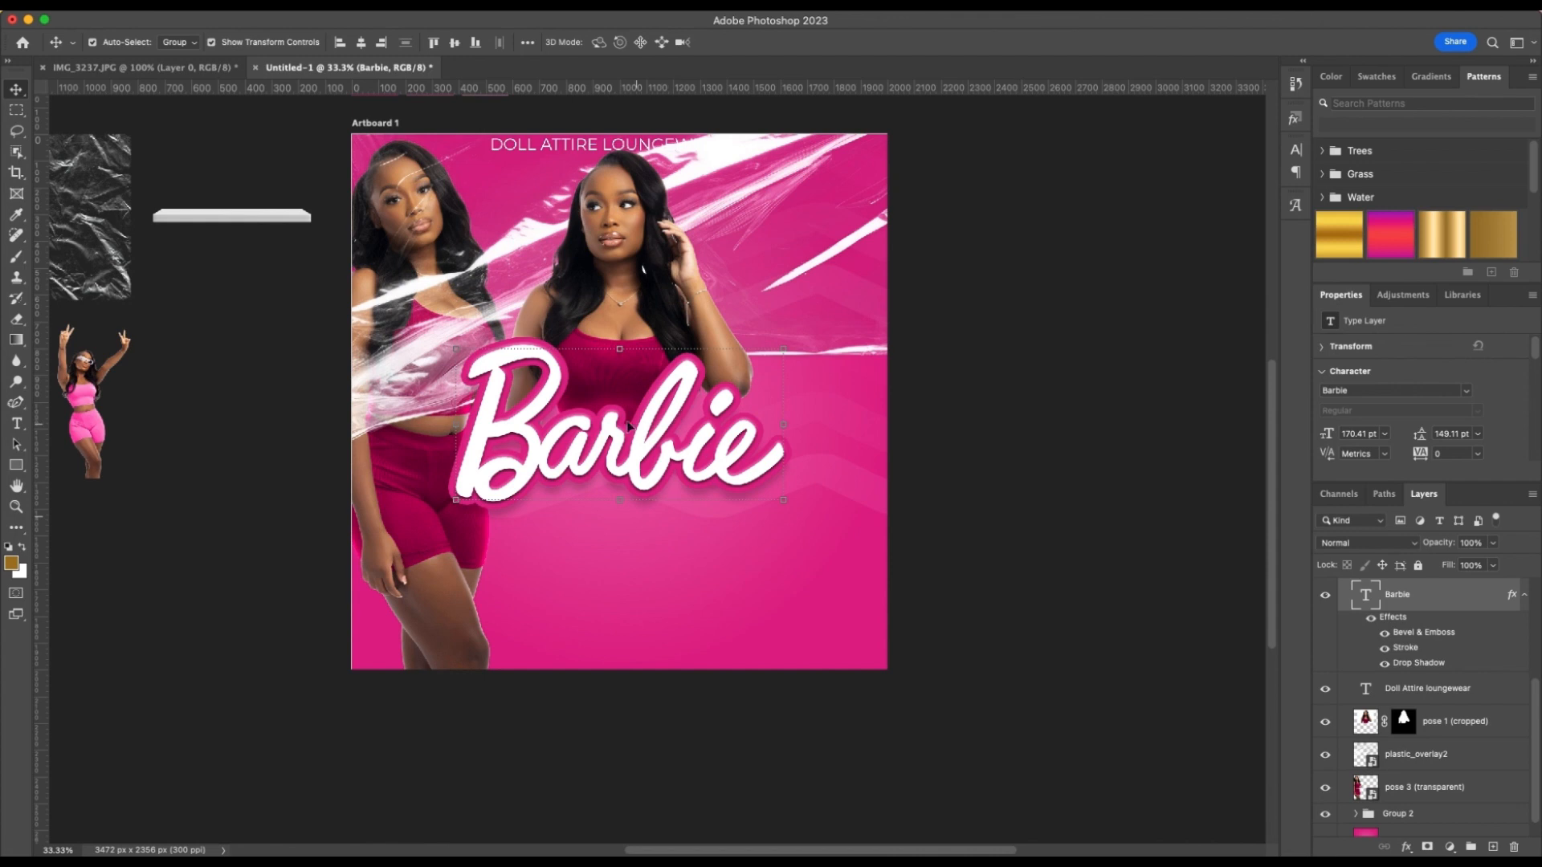
click(360, 43)
click(899, 387)
Duplicate the "Doll Attire loungewear" line below "Barbie", change the copy's text to "COLLECTION" and center it horizontally
drag(567, 147, 647, 506)
double_click(647, 506)
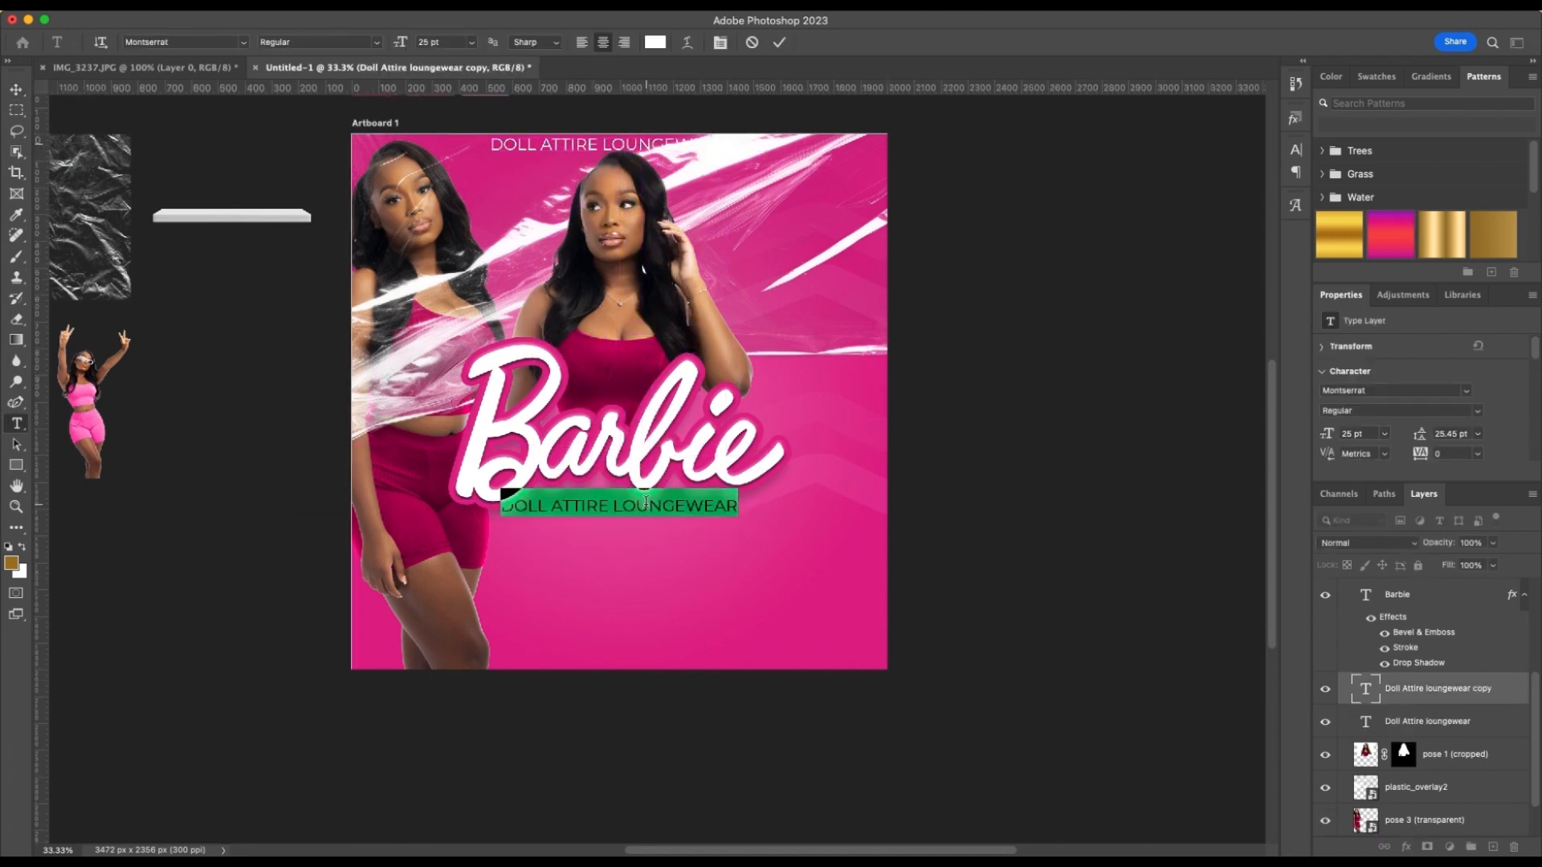
text(COLLEC)
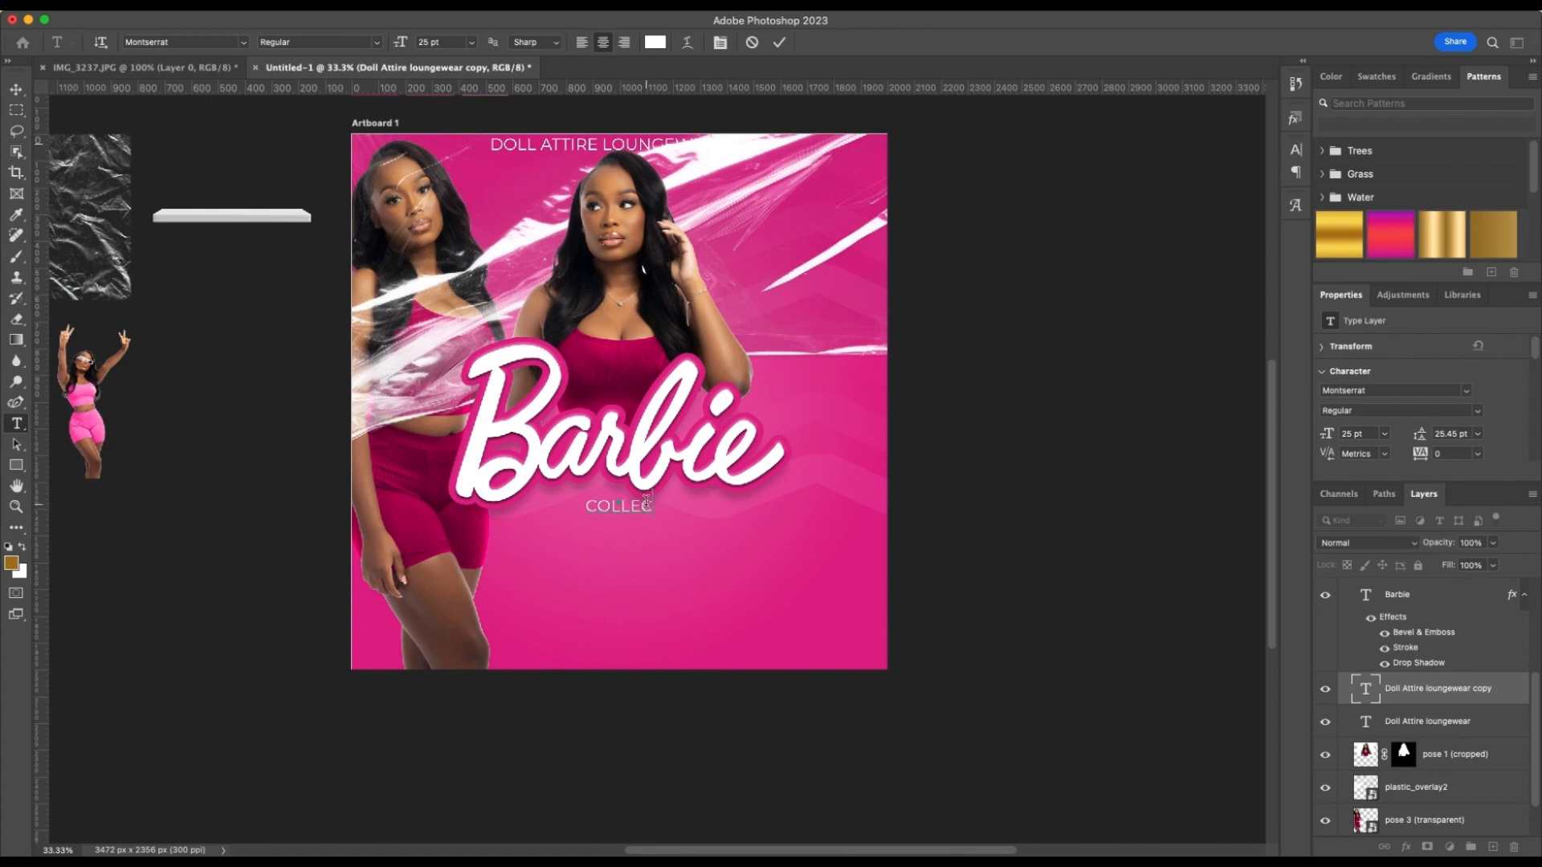
text(TION)
key(Escape)
key(v)
click(359, 43)
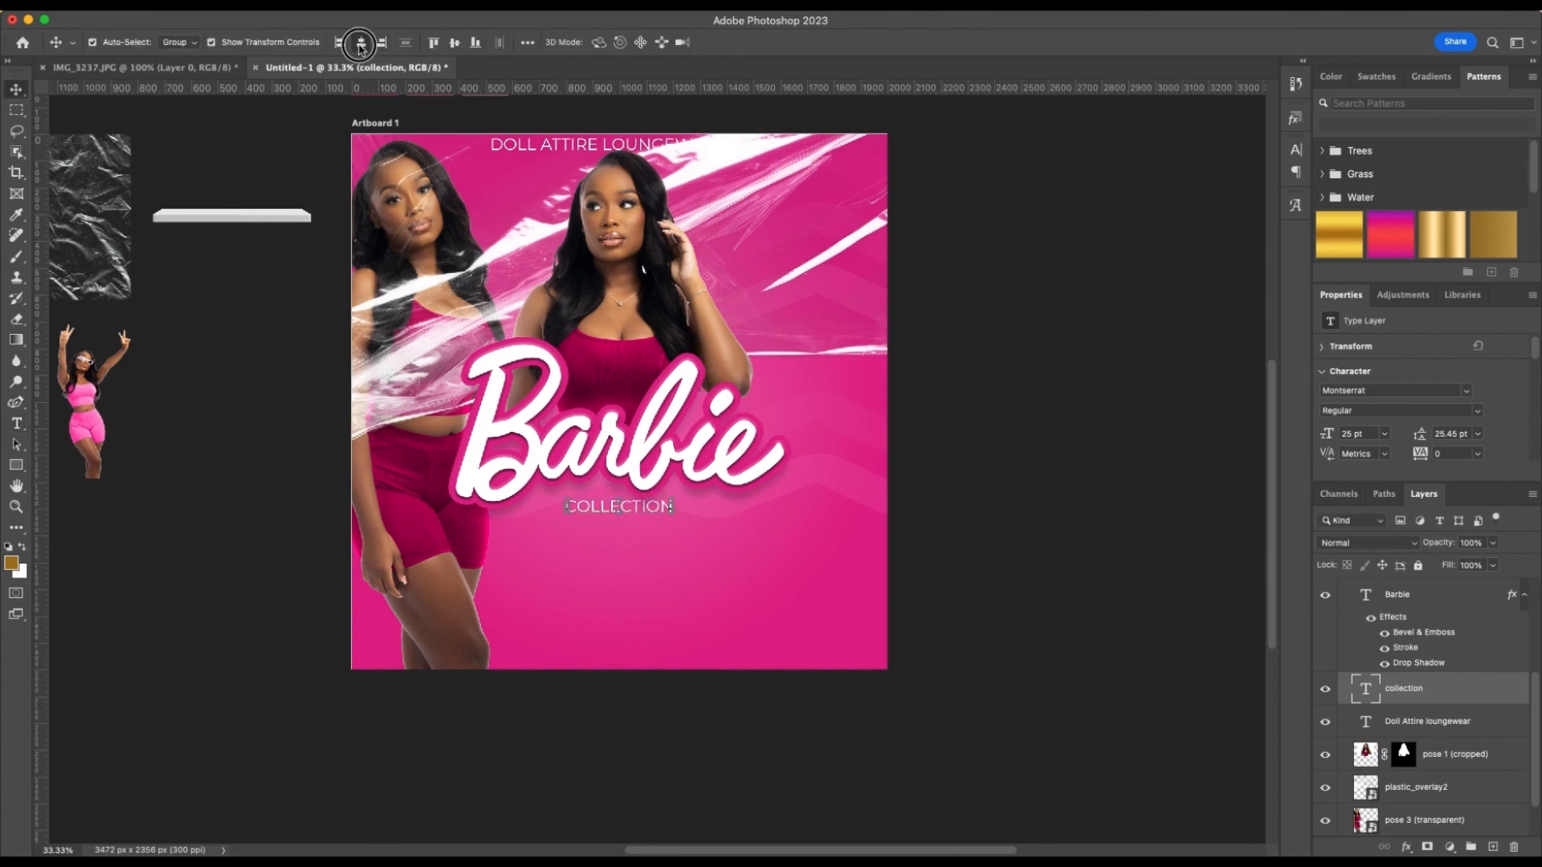
click(1013, 489)
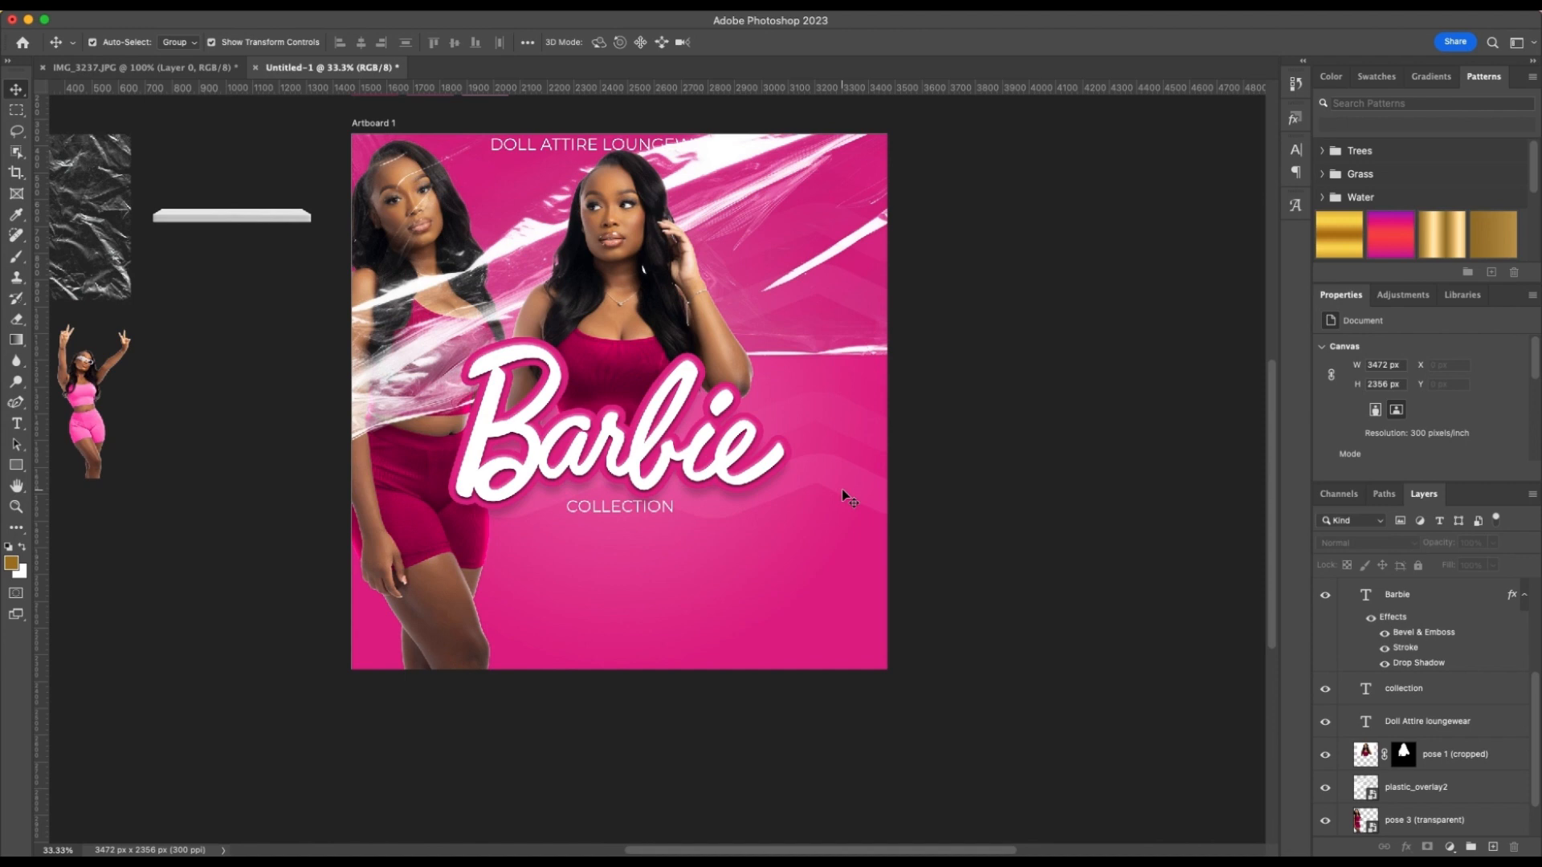
Draw a thin horizontal rectangle about 1197 by 78 px below "COLLECTION" and center it horizontally on the artboard
scroll(892, 492, left, 5)
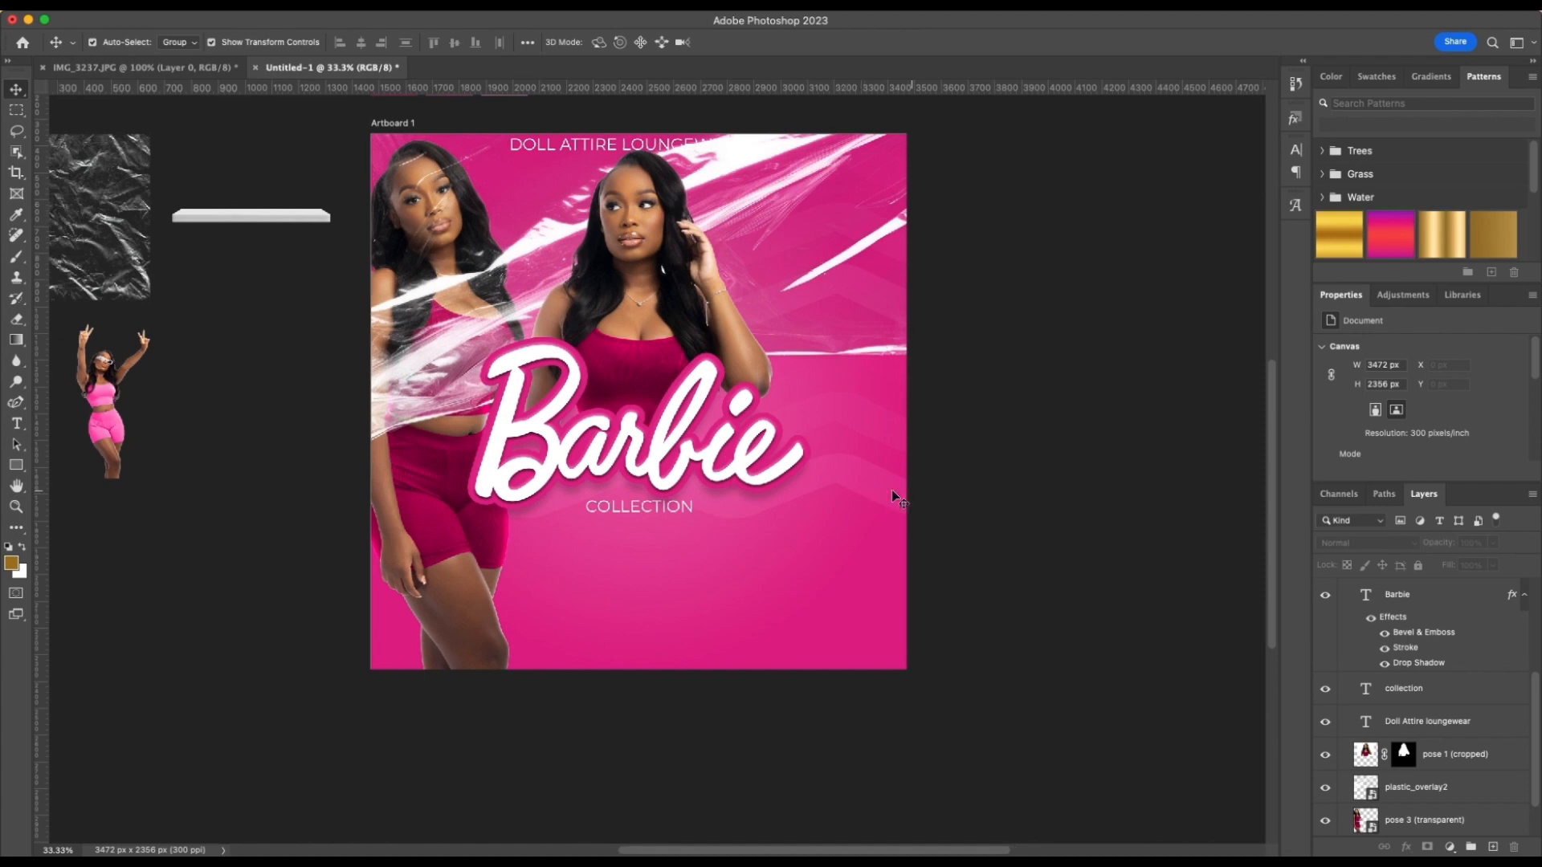
scroll(892, 491, left, 3)
scroll(891, 491, right, 5)
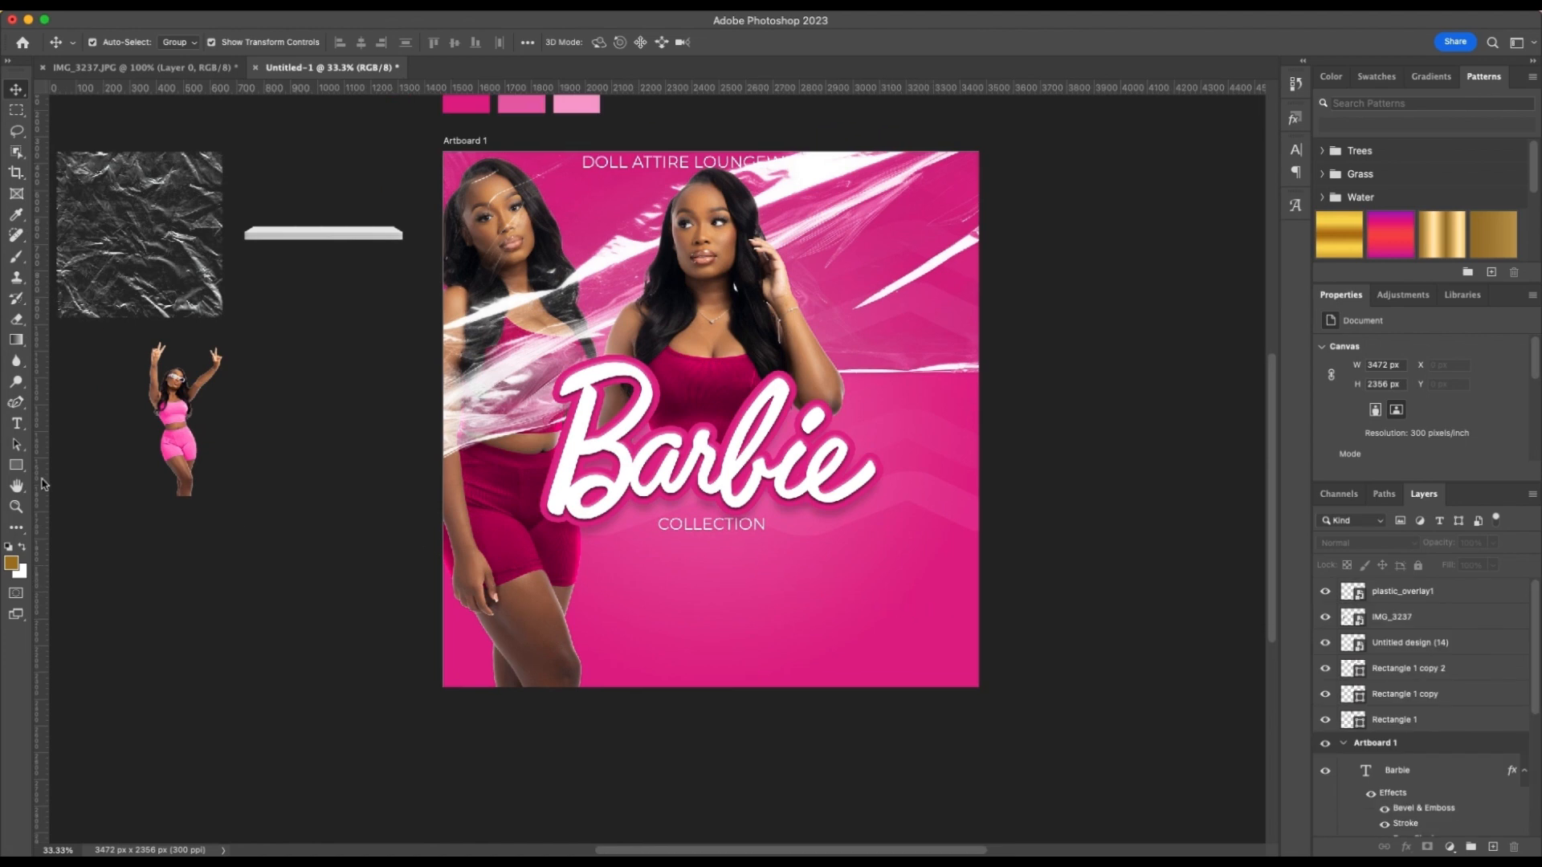
click(16, 465)
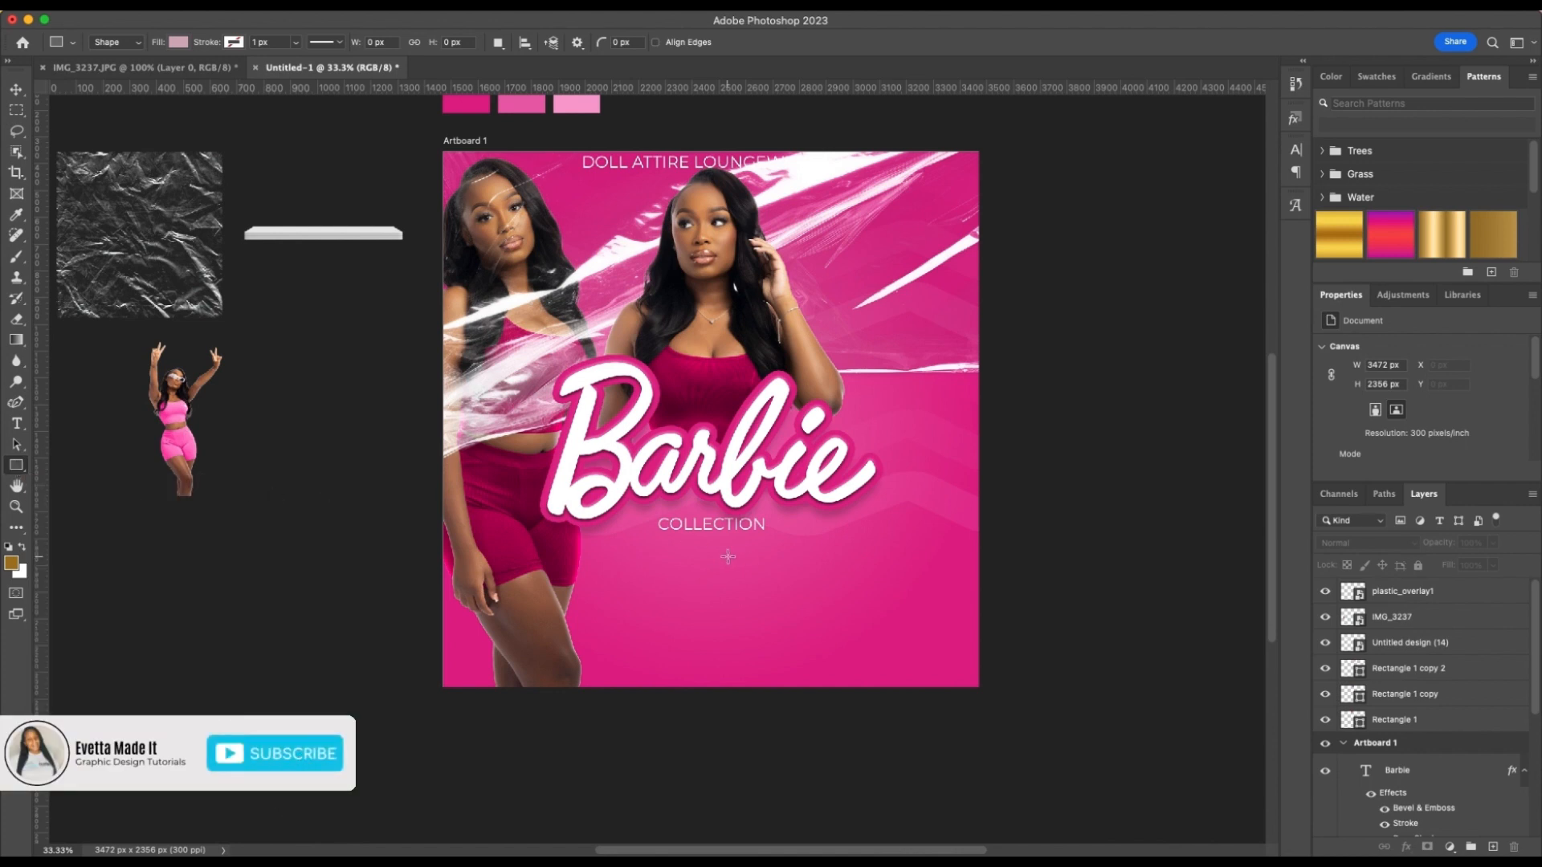
drag(653, 565, 973, 585)
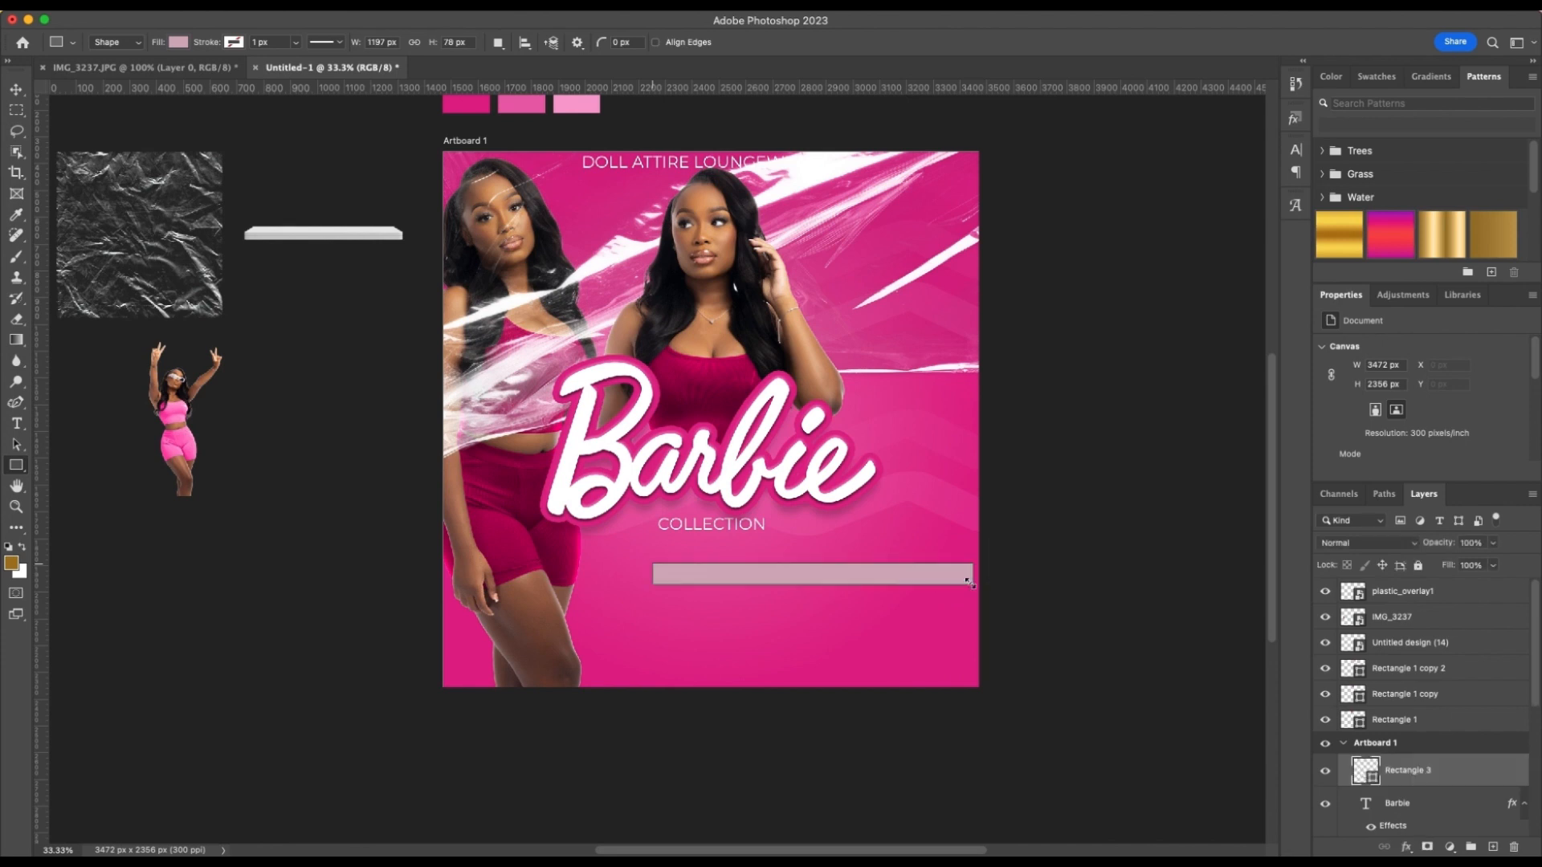
key(v)
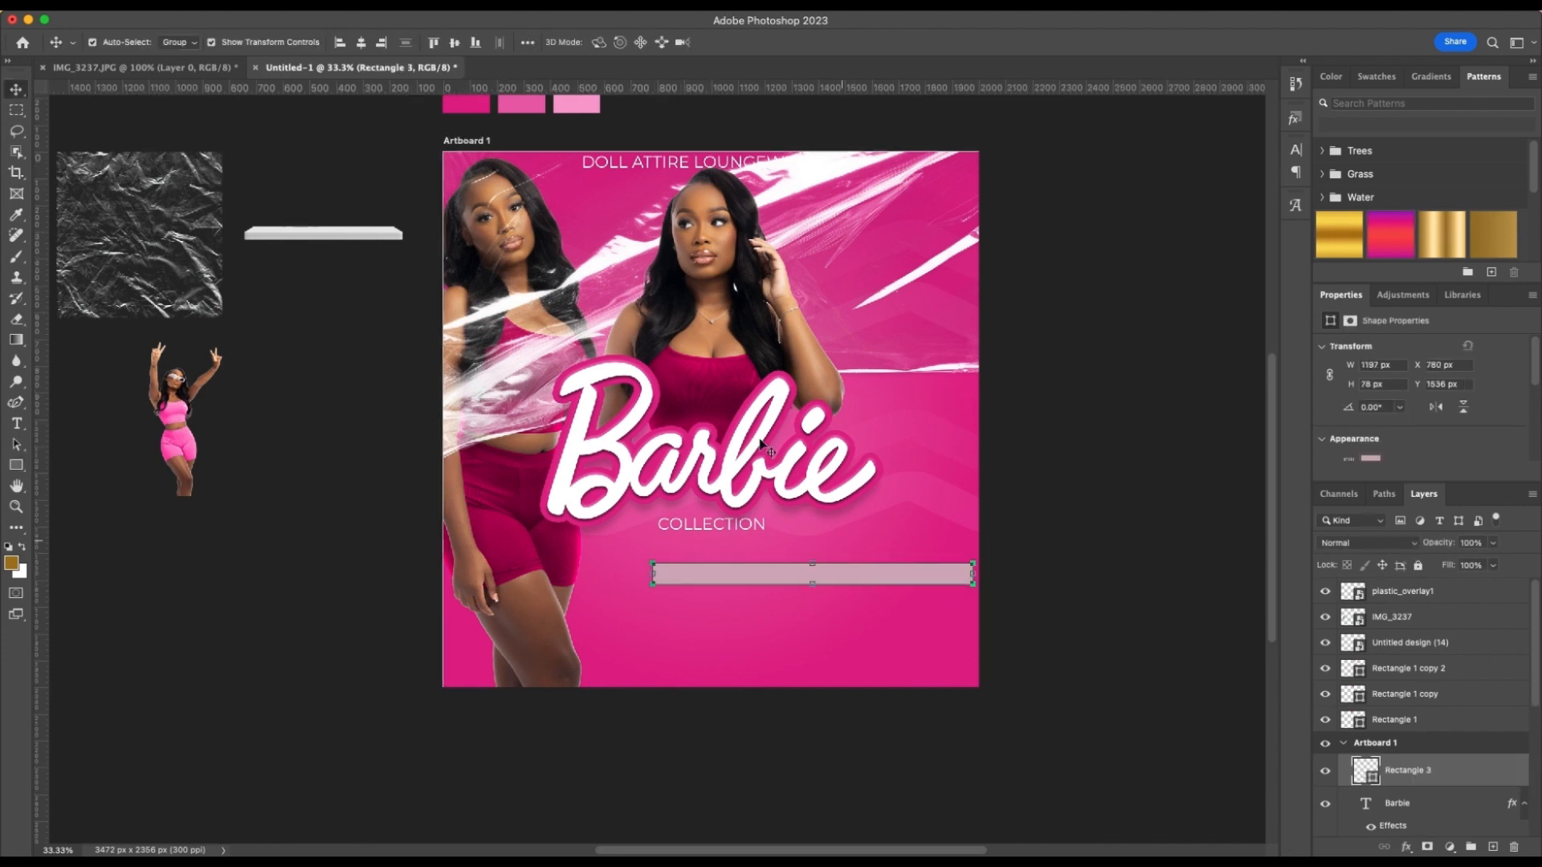
click(362, 44)
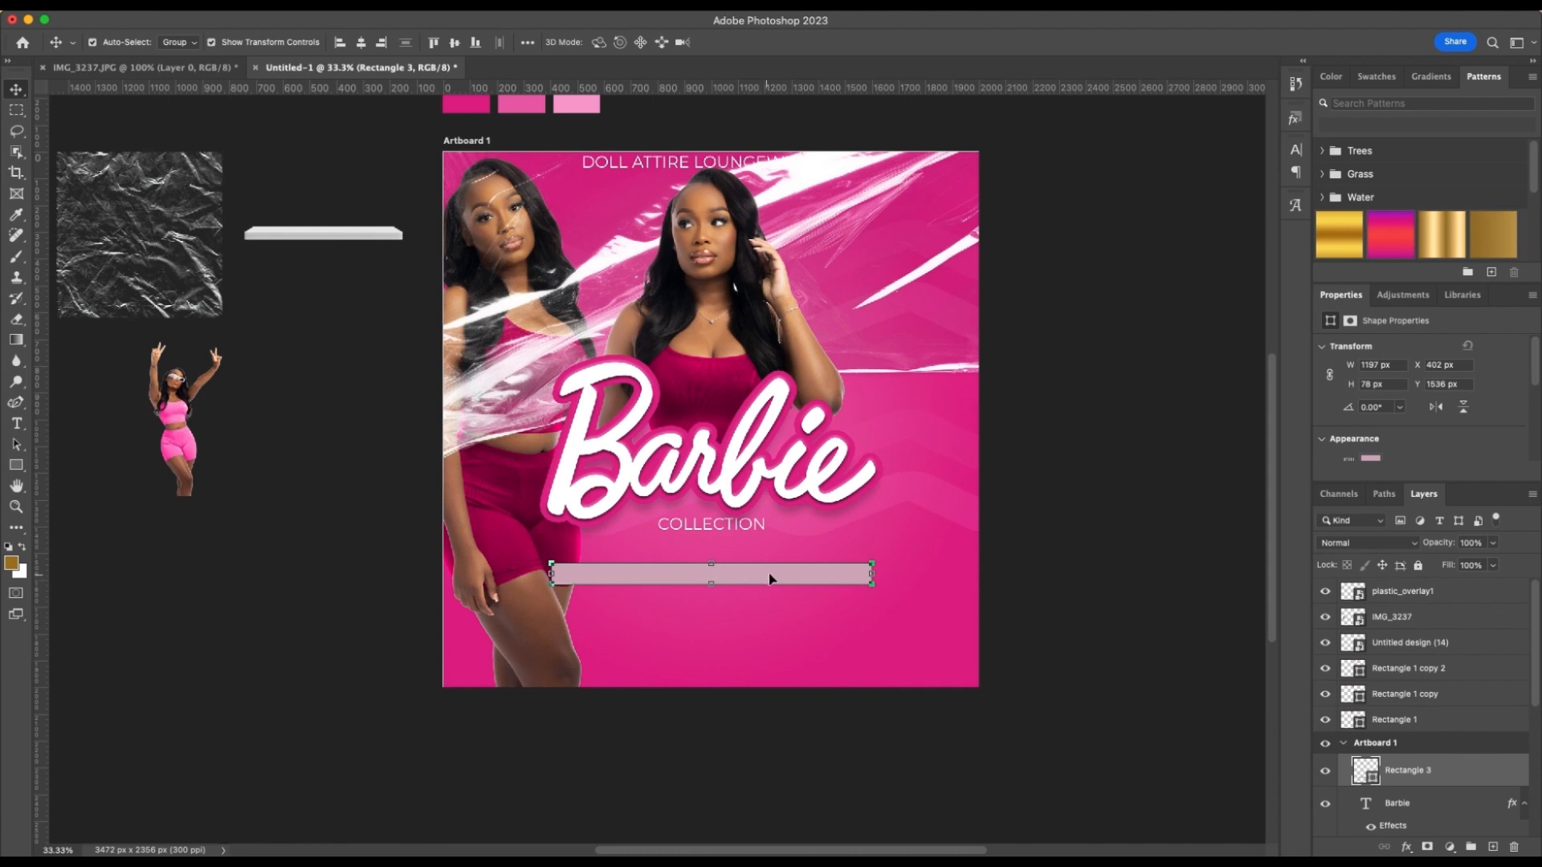
click(1076, 626)
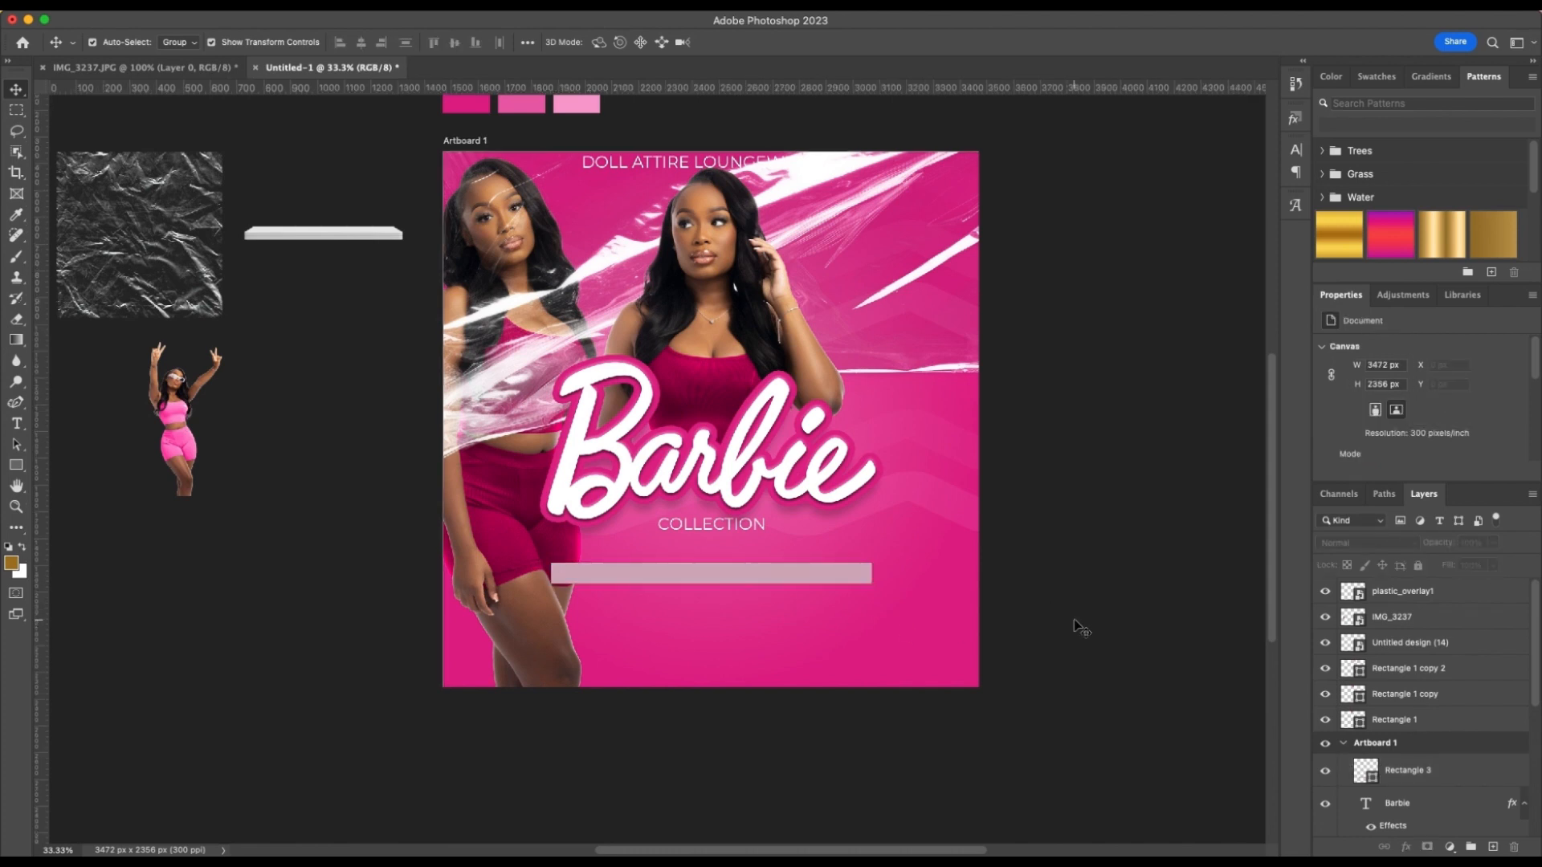
Duplicate the thin bar just below the original and align the two bars by their horizontal centers
click(695, 571)
drag(778, 575, 779, 613)
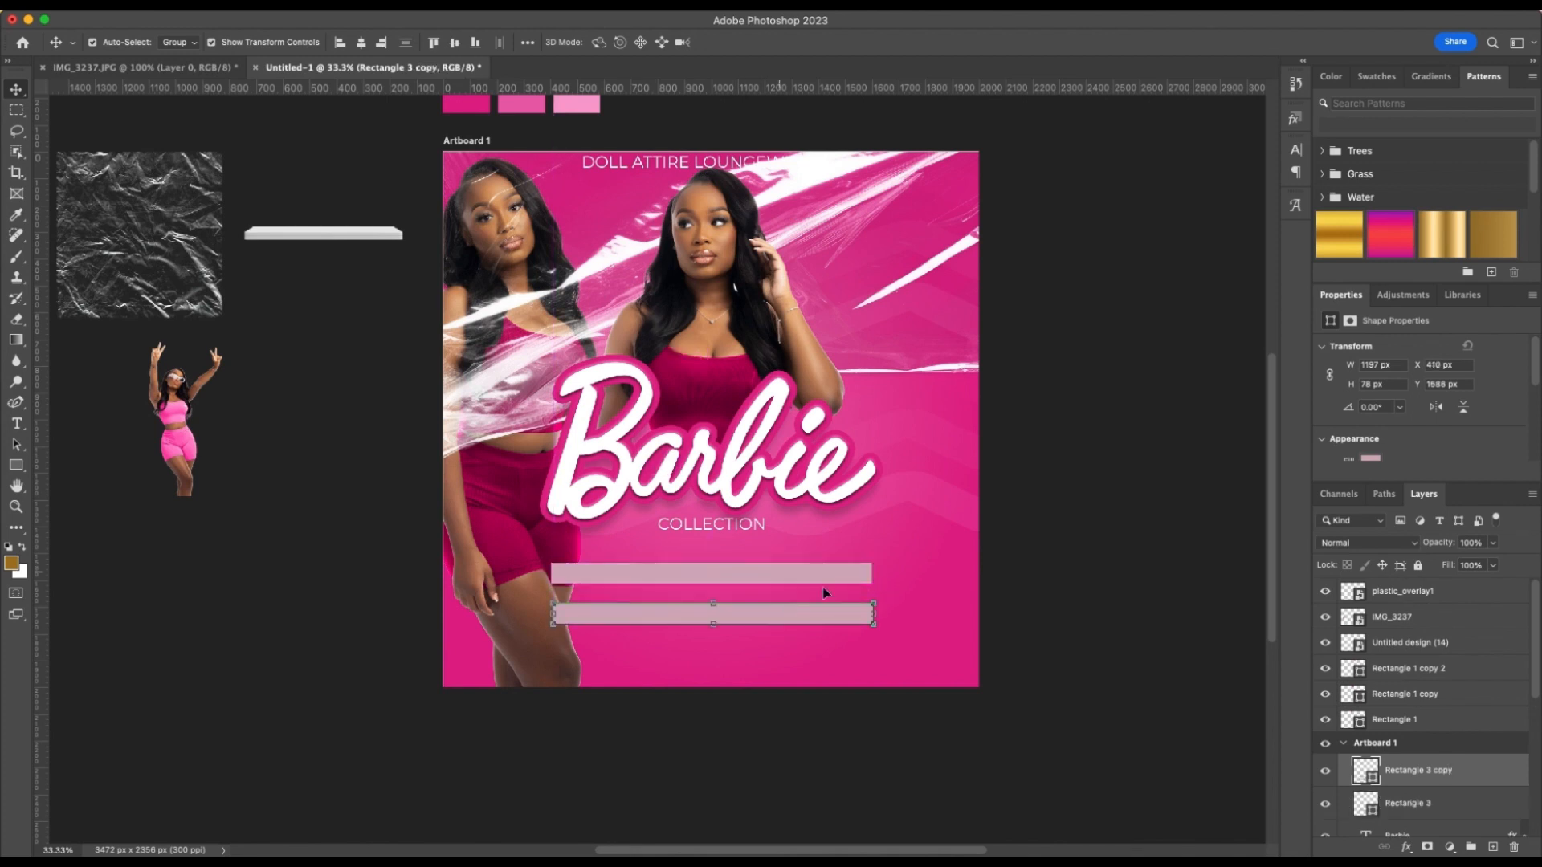
shift+click(772, 576)
click(367, 45)
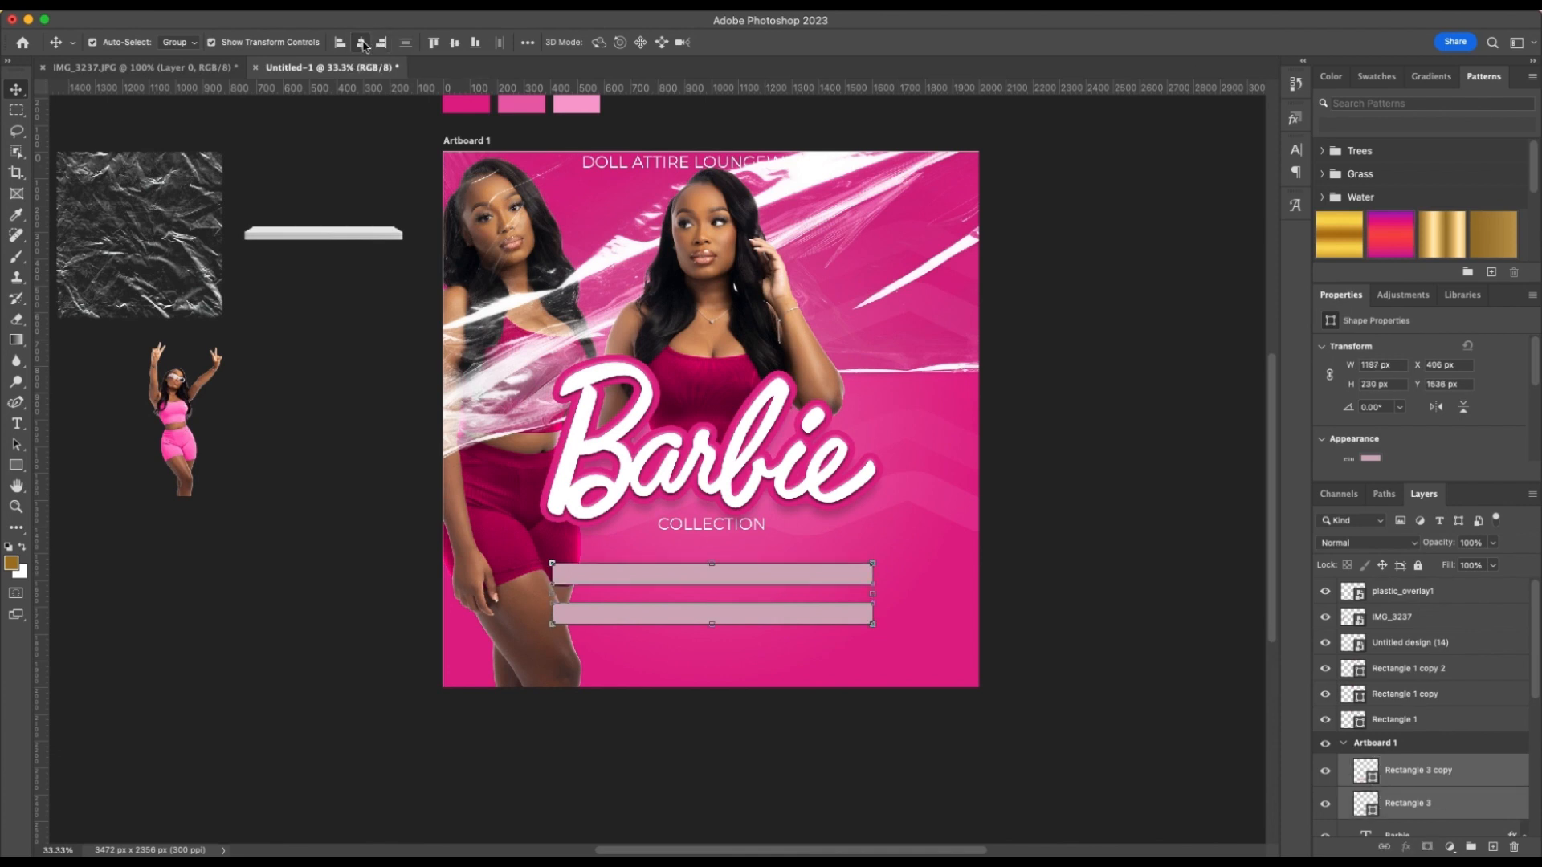
click(344, 447)
Change the fill color of both bars below "COLLECTION" to white
scroll(1066, 517, down, 1)
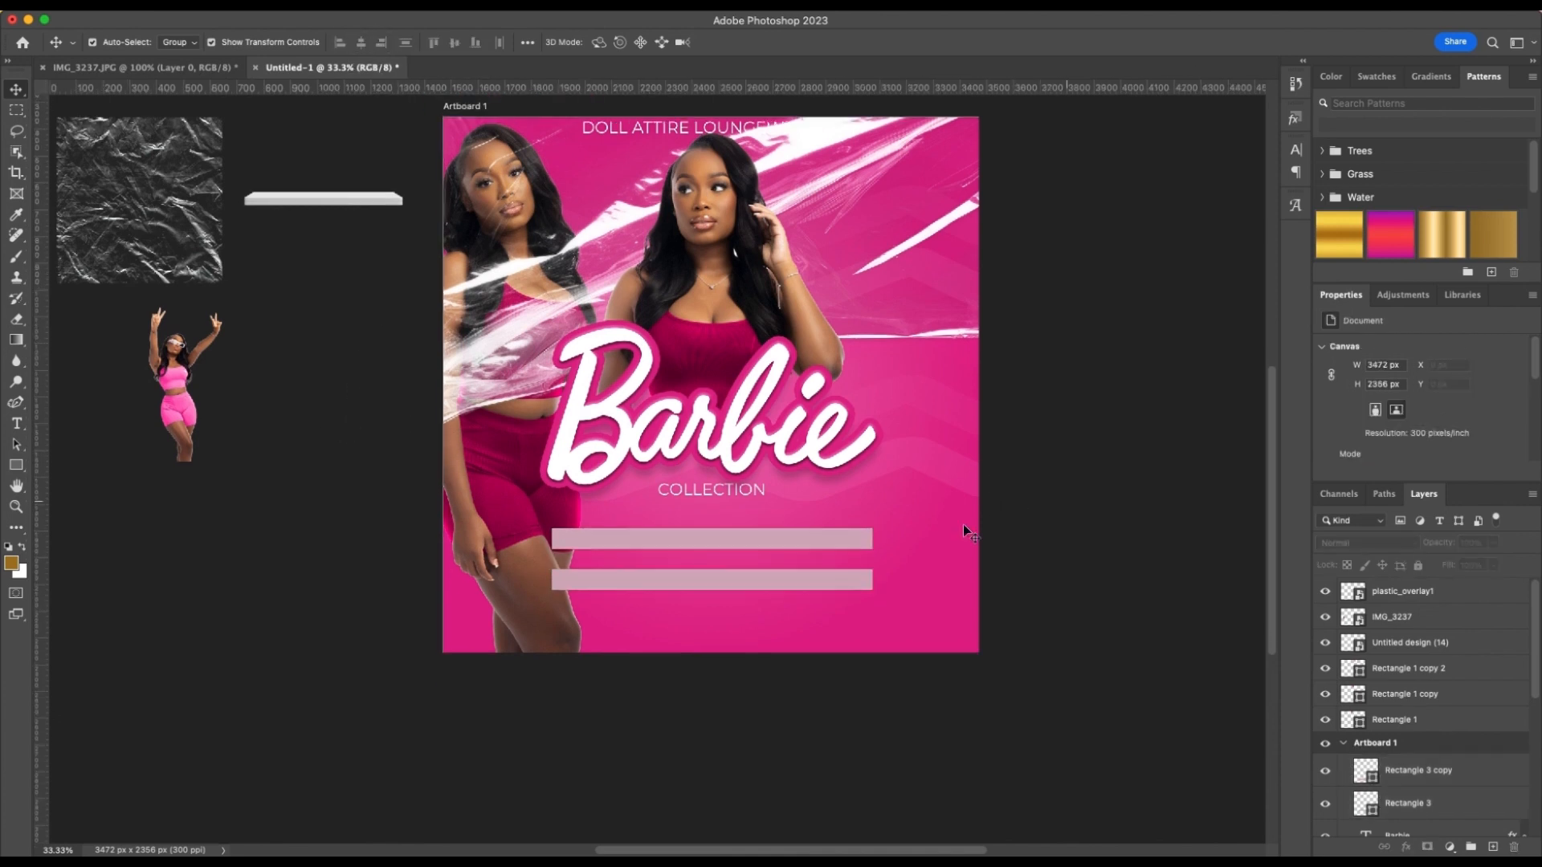
click(825, 540)
shift+click(822, 578)
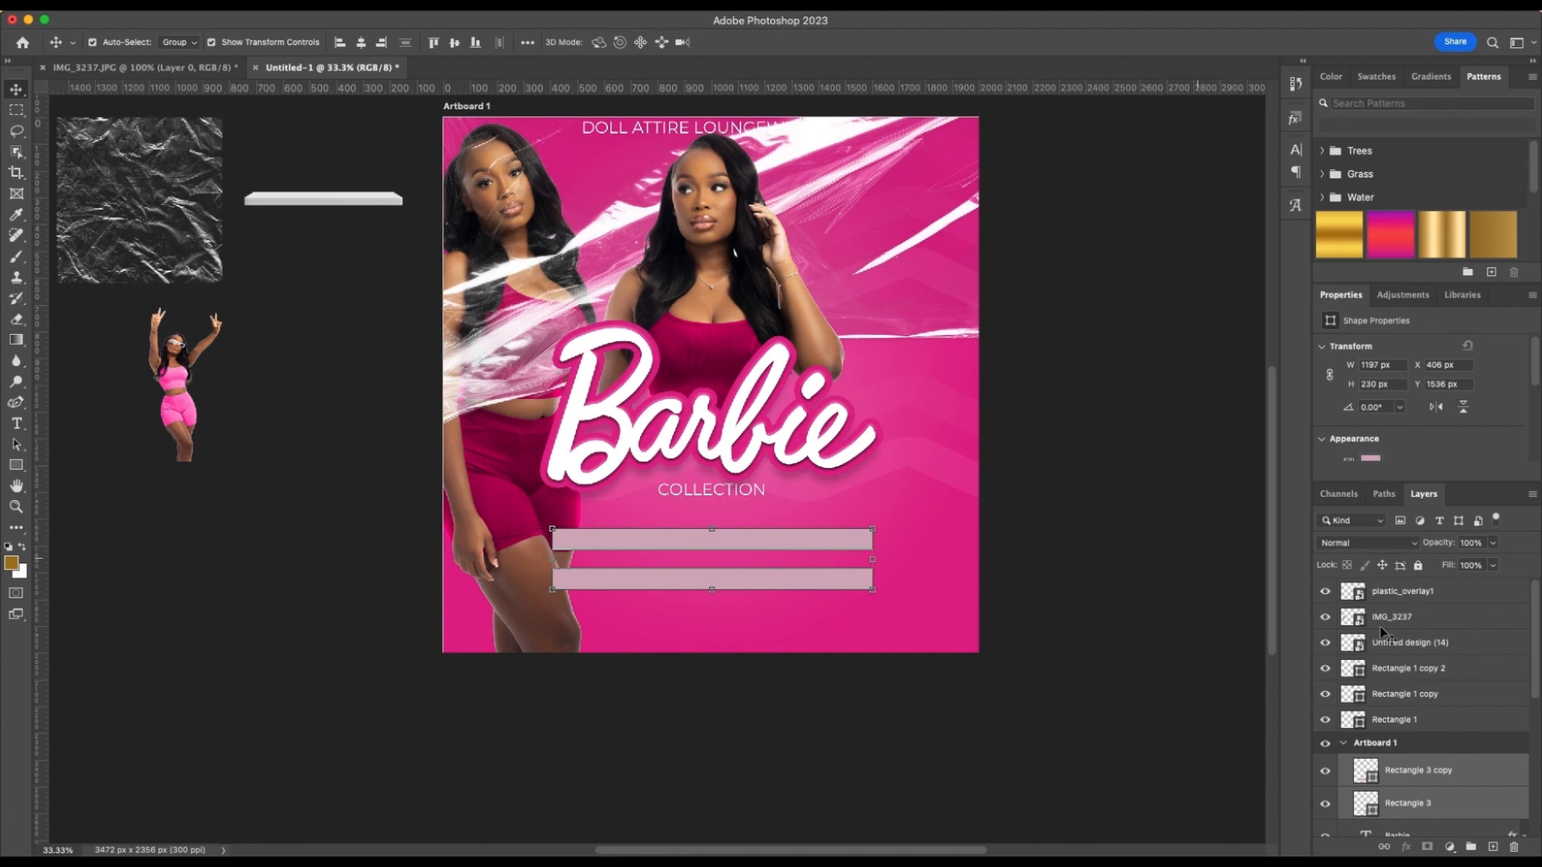
click(1371, 460)
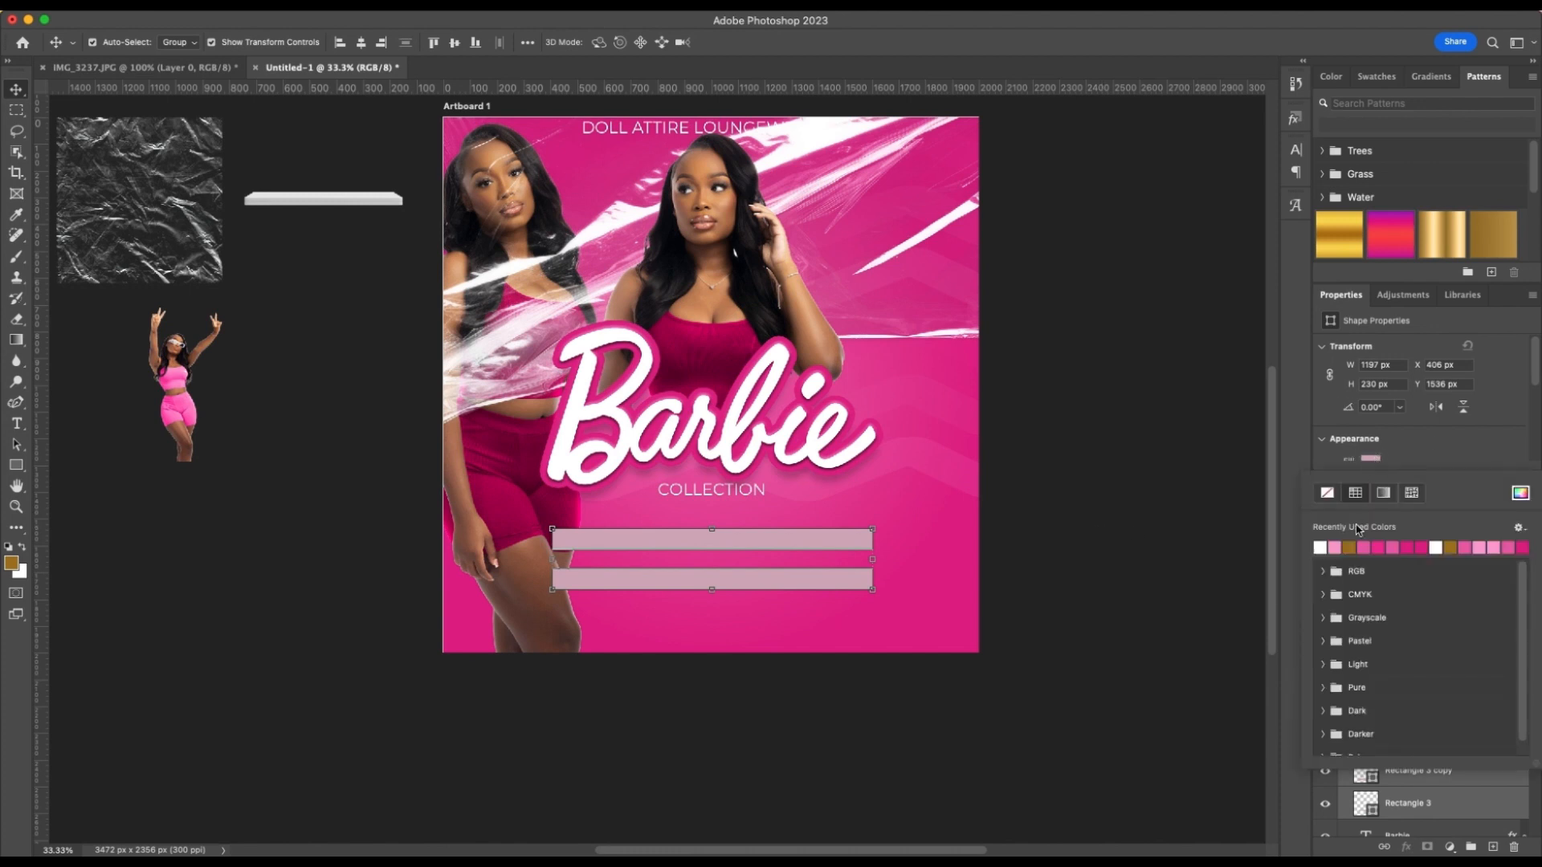
click(1335, 546)
click(1334, 547)
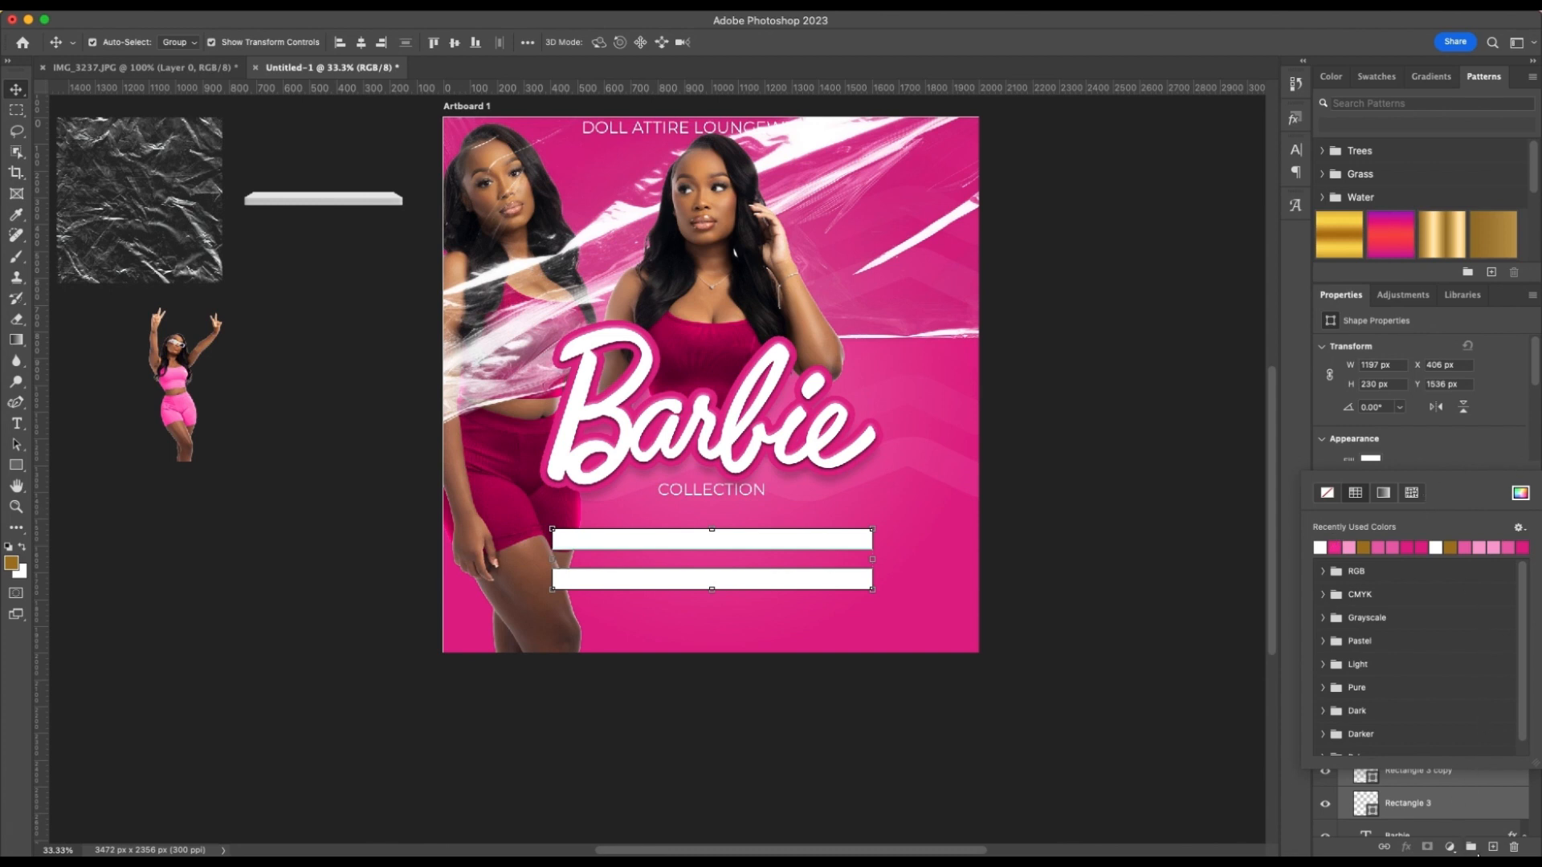
Group the two white bars and give the group a Drop Shadow with 24% opacity and 11 px distance, adjusting its spread and size
click(1471, 848)
scroll(1459, 747, down, 2)
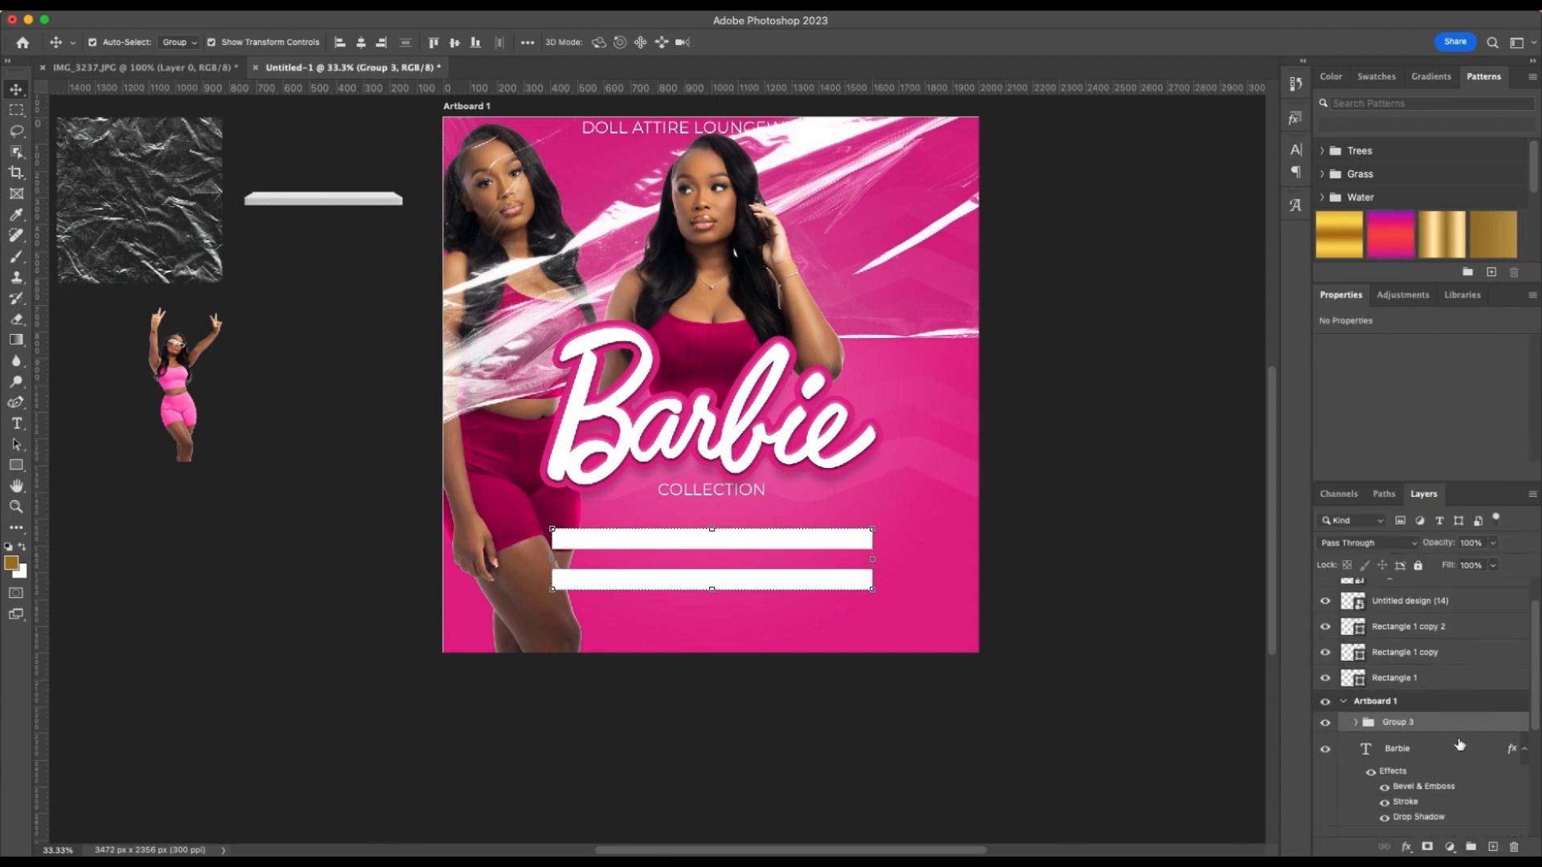
double_click(1458, 725)
click(923, 404)
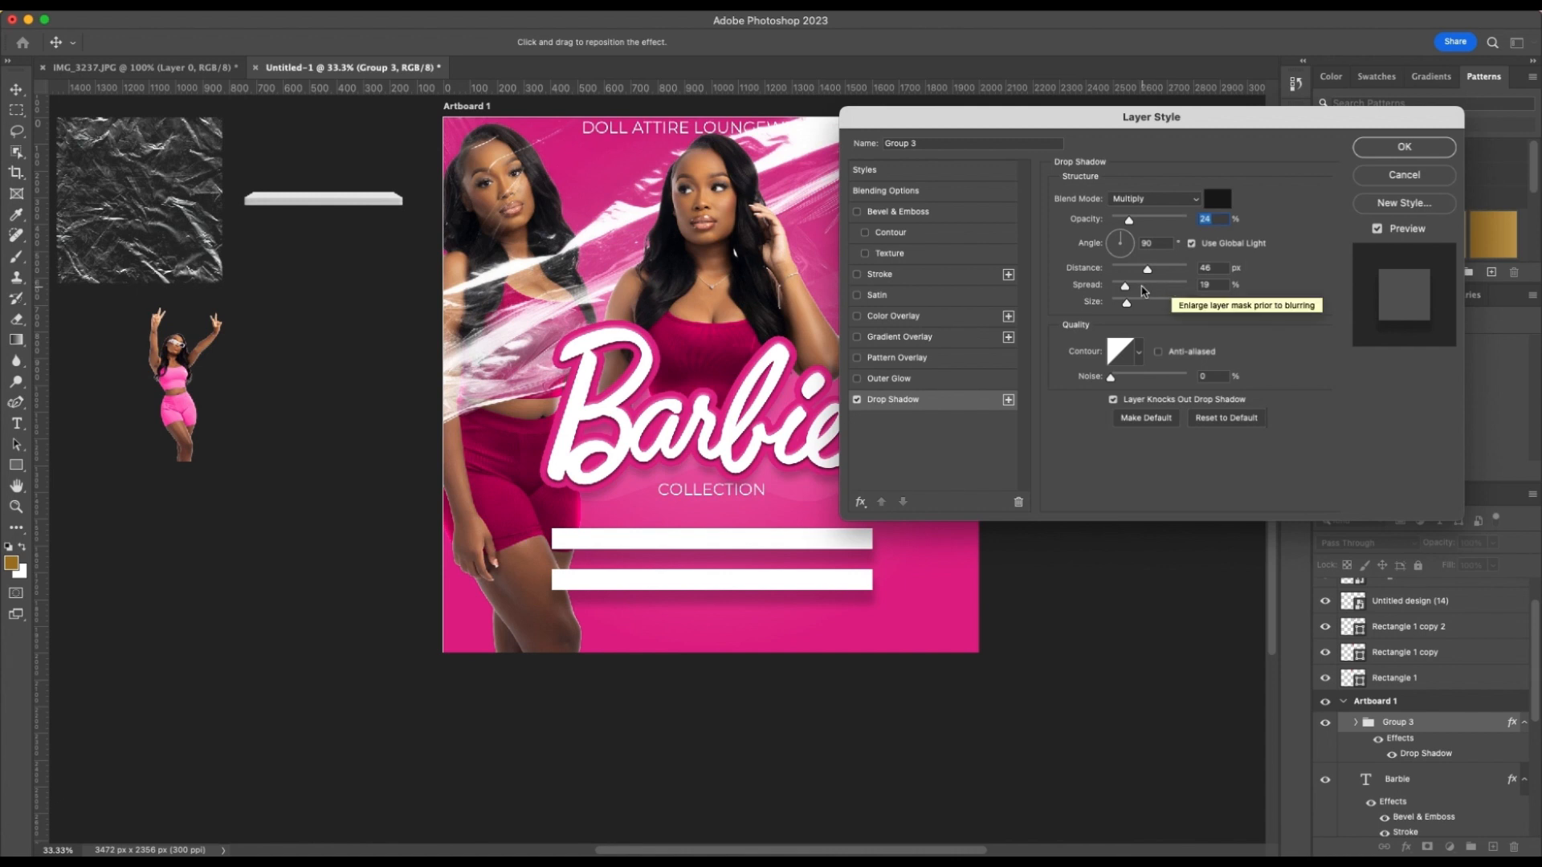
drag(1132, 273, 1121, 272)
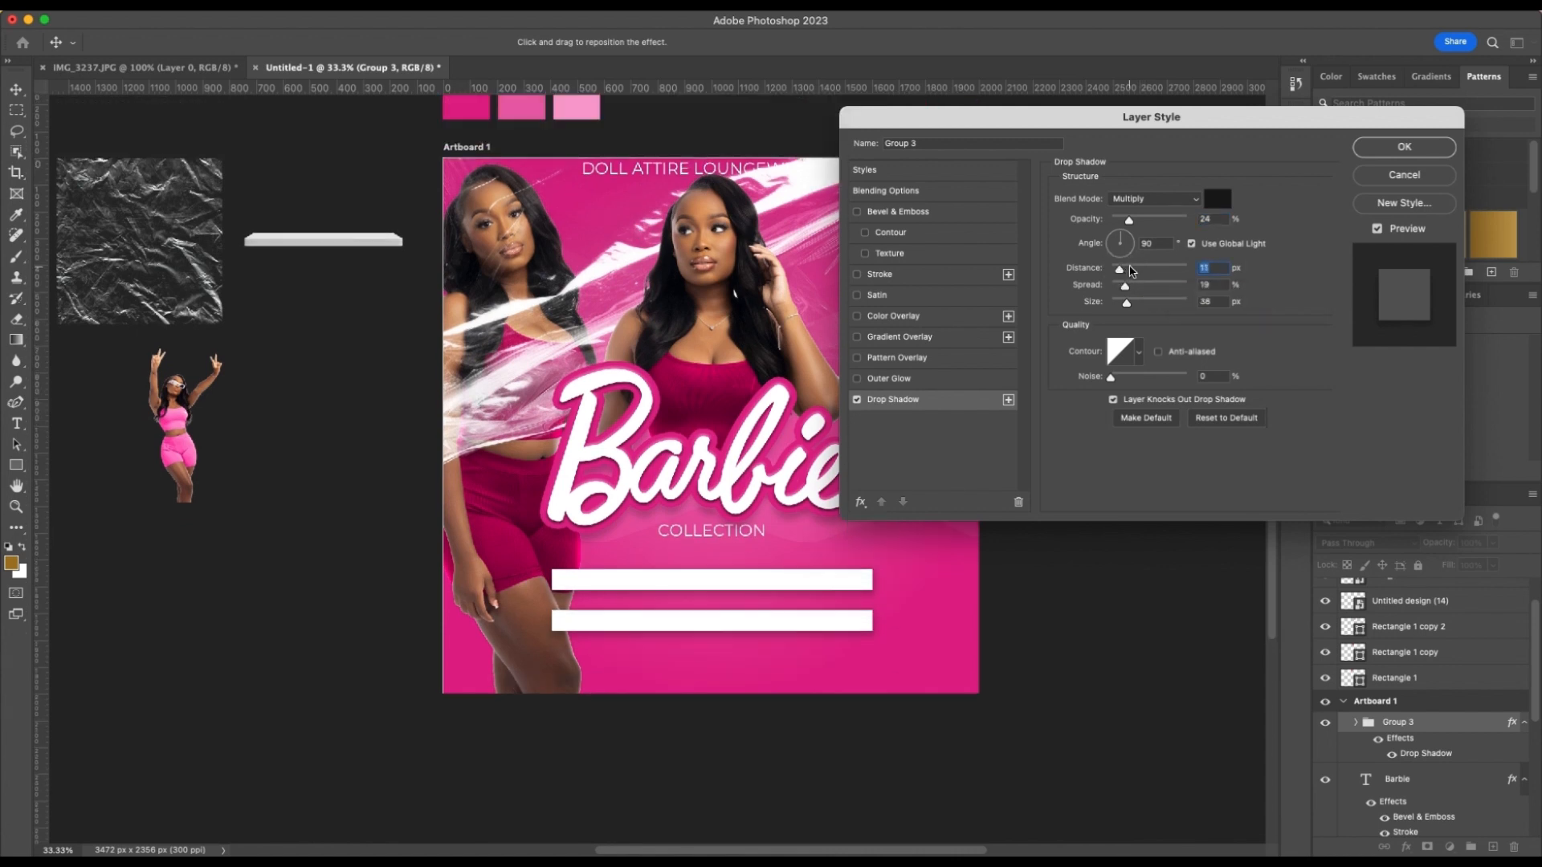
drag(1125, 286, 1125, 304)
click(1404, 149)
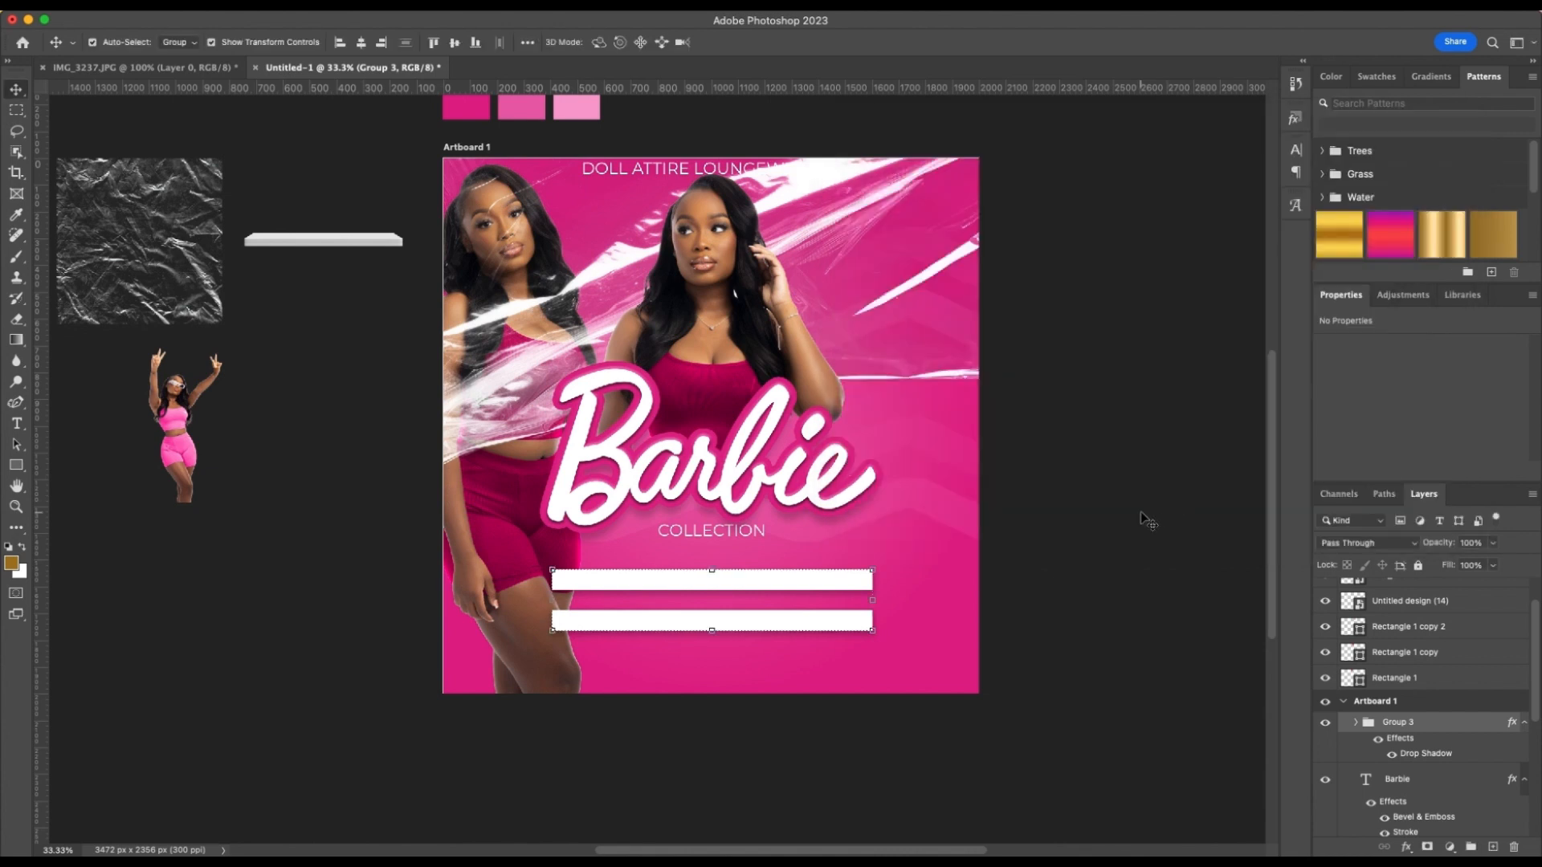
Duplicate the "COLLECTION" text down to the lower white bar and move the copy above the bar group in the layer order
click(1230, 462)
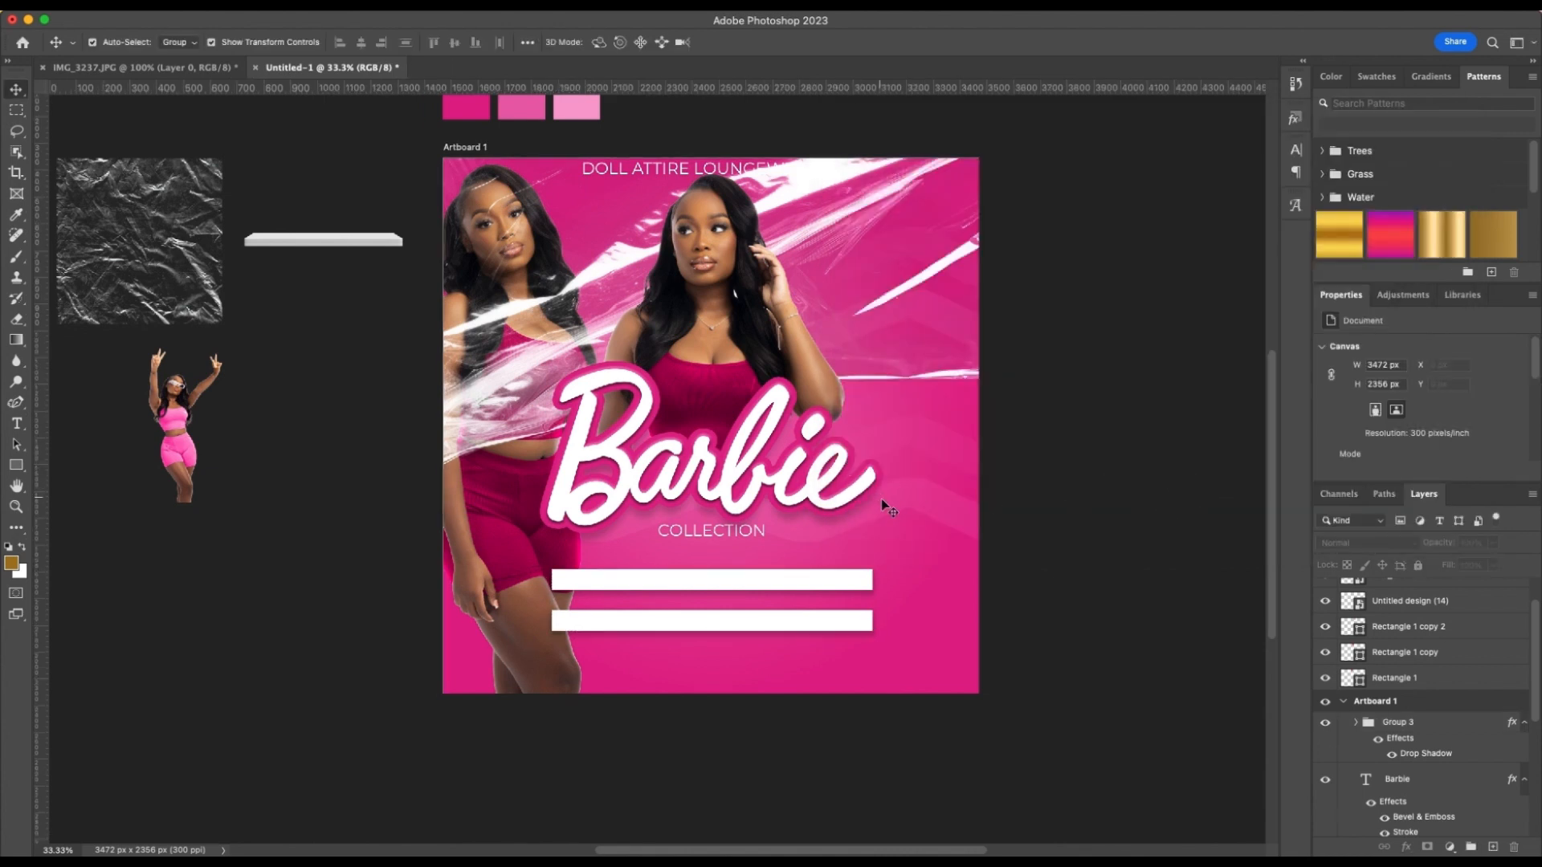
click(731, 529)
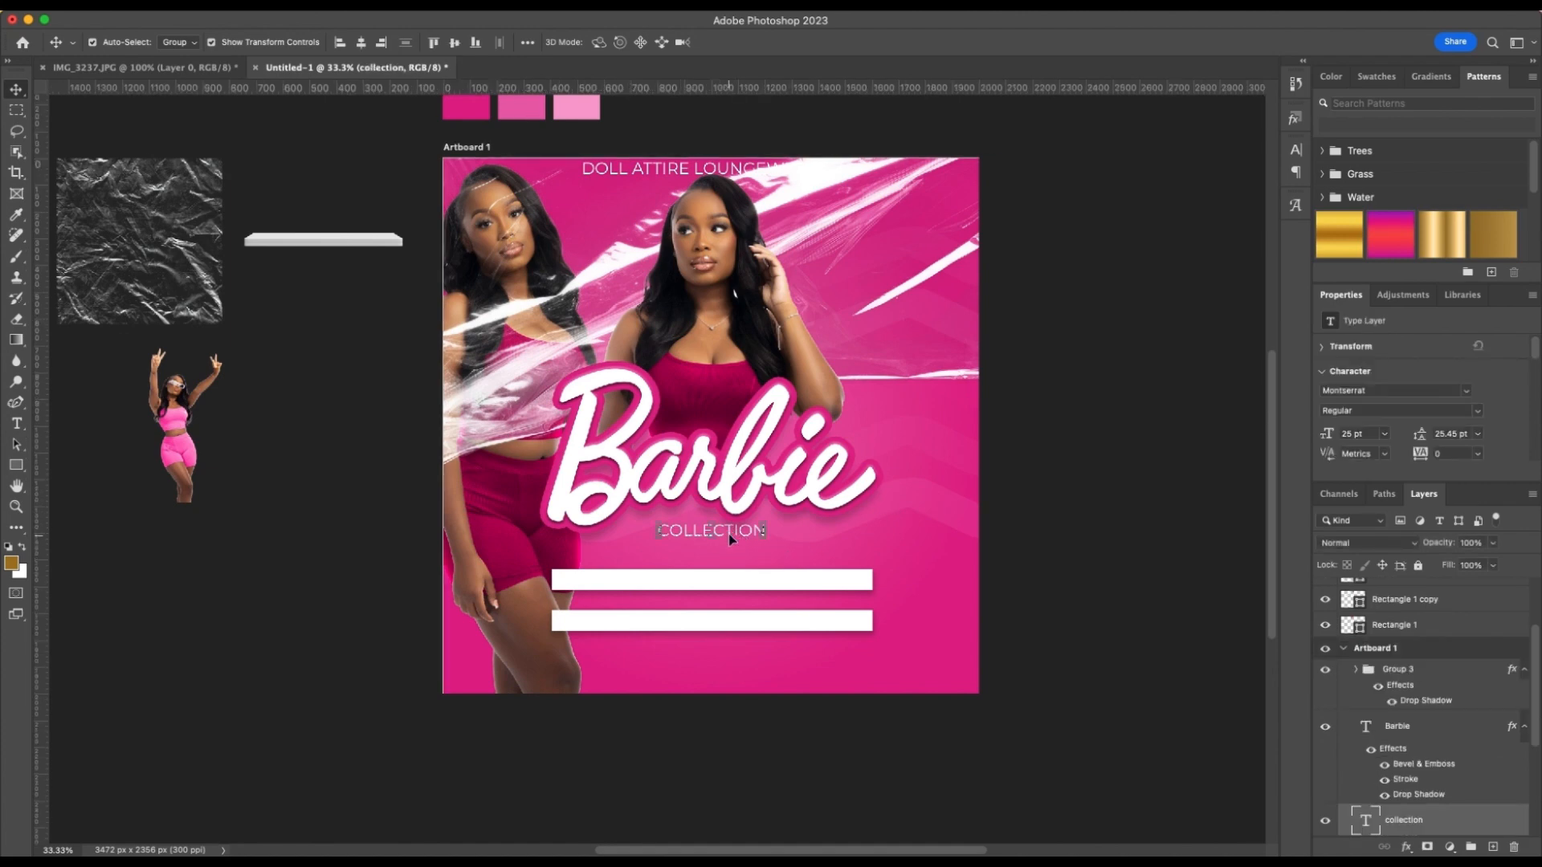
drag(731, 529, 747, 671)
scroll(730, 647, up, 2)
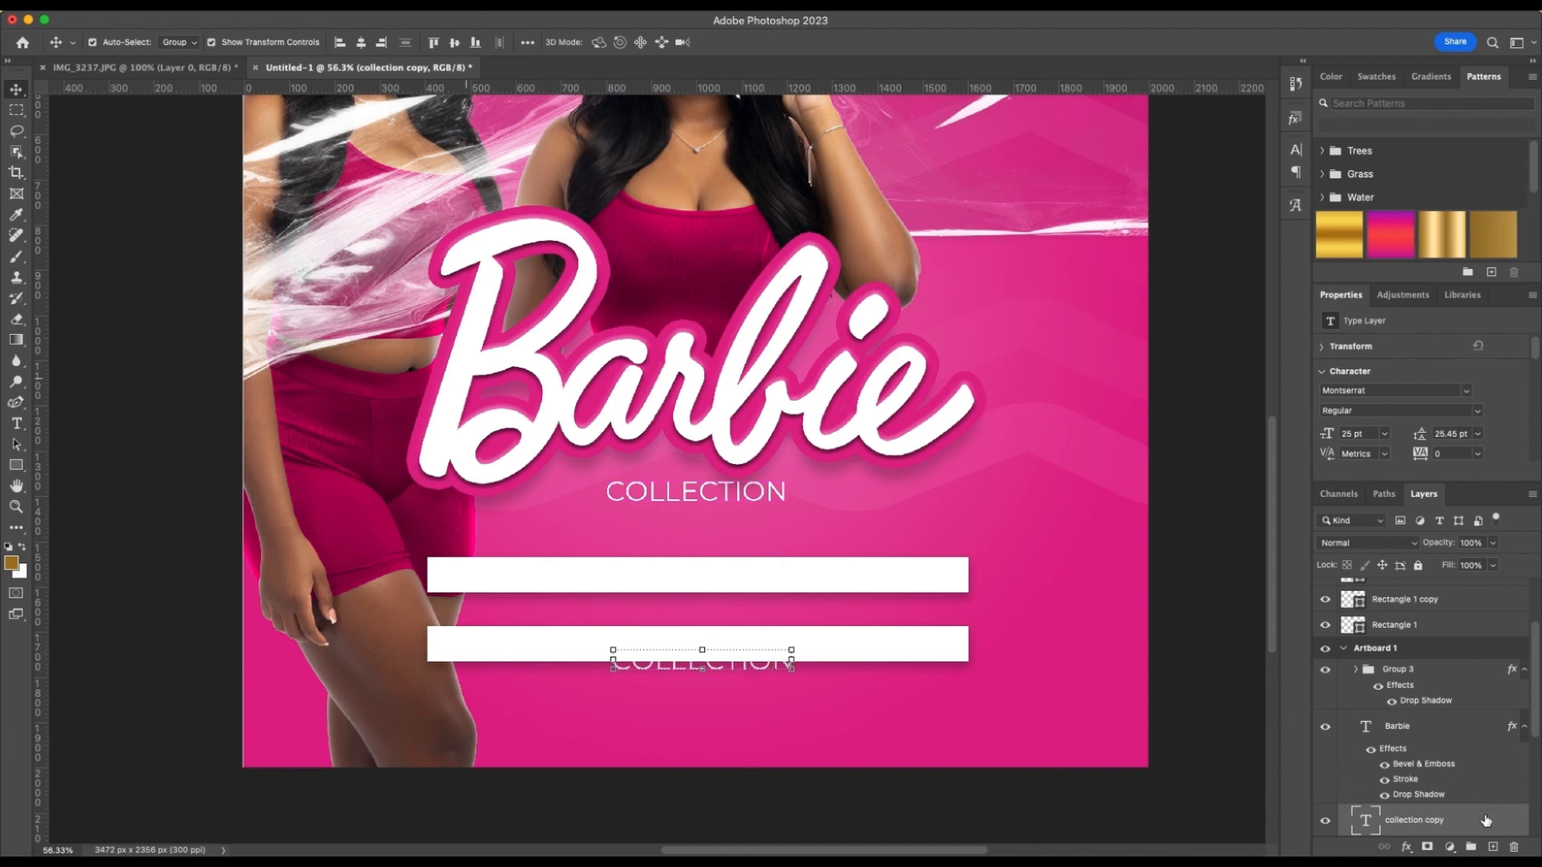
drag(1485, 820, 1448, 703)
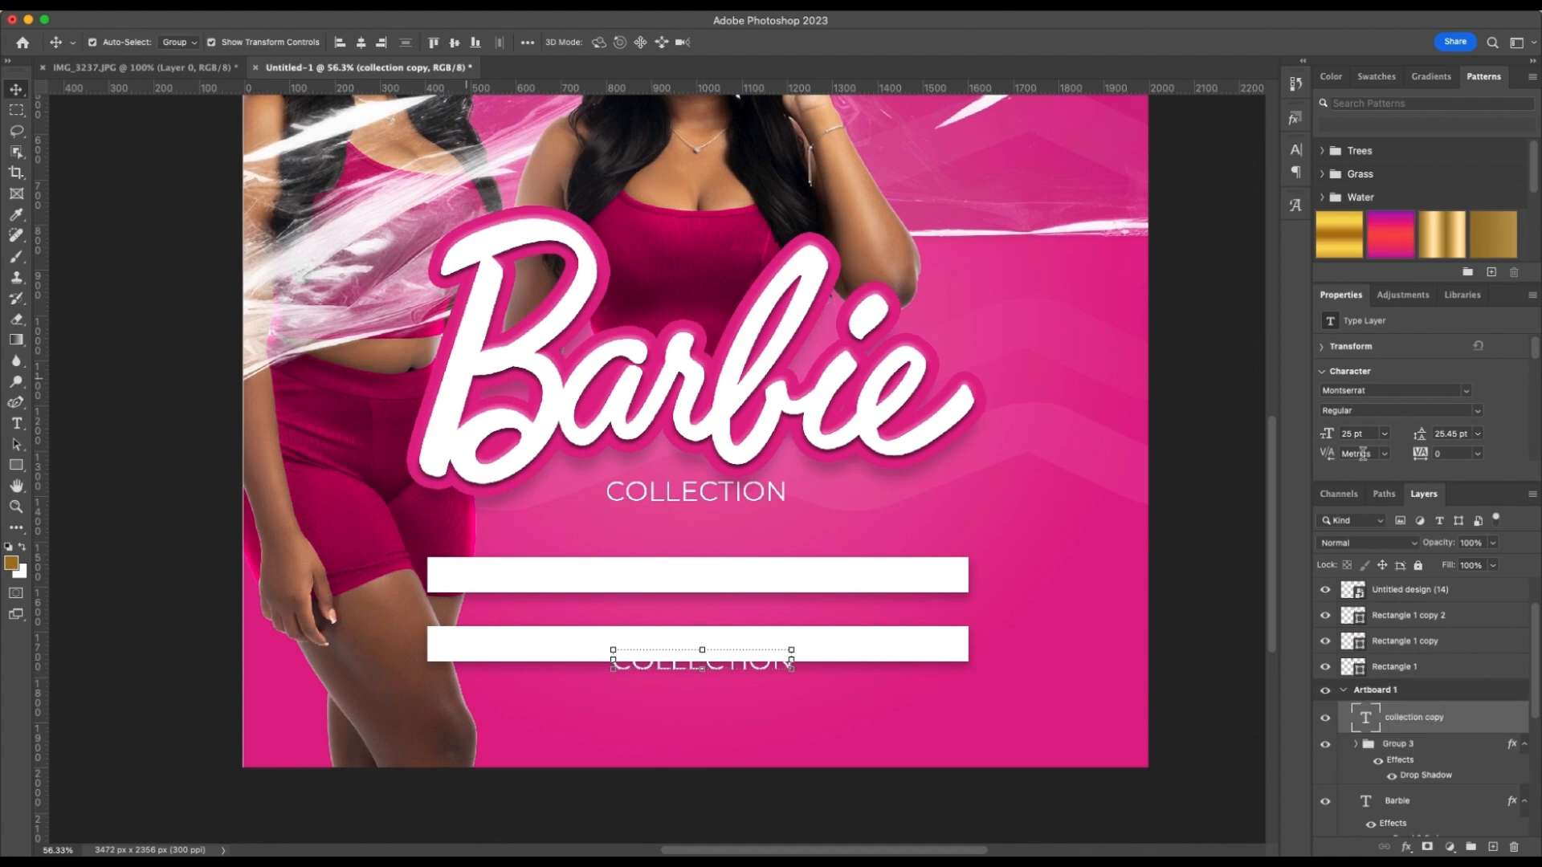
Change the copied "COLLECTION" text to black (000000) and move it up onto the lower white bar
scroll(1469, 422, down, 2)
click(1458, 417)
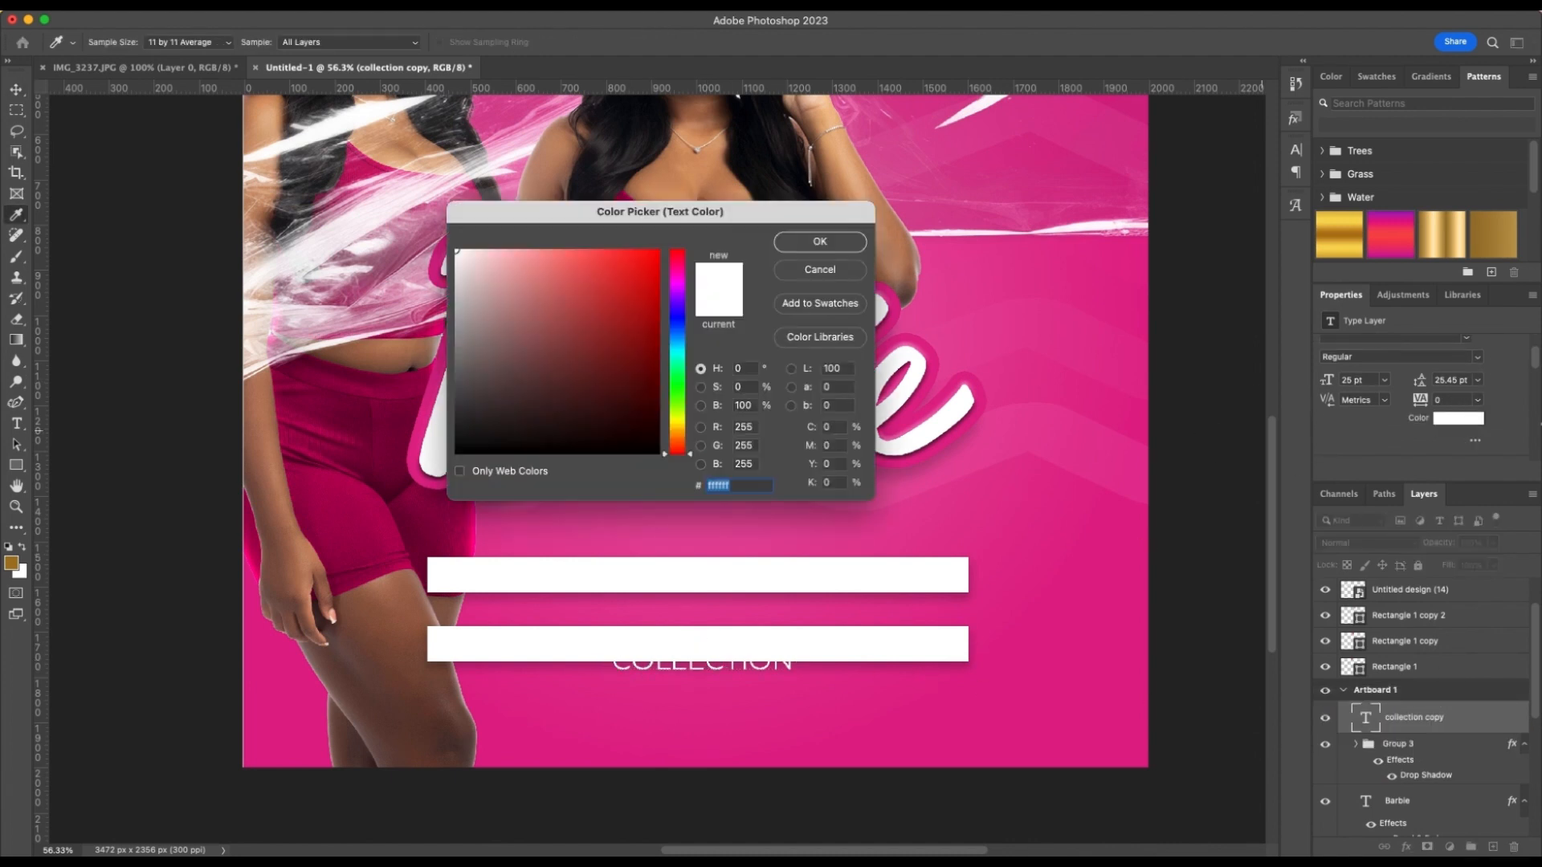
click(635, 415)
click(819, 240)
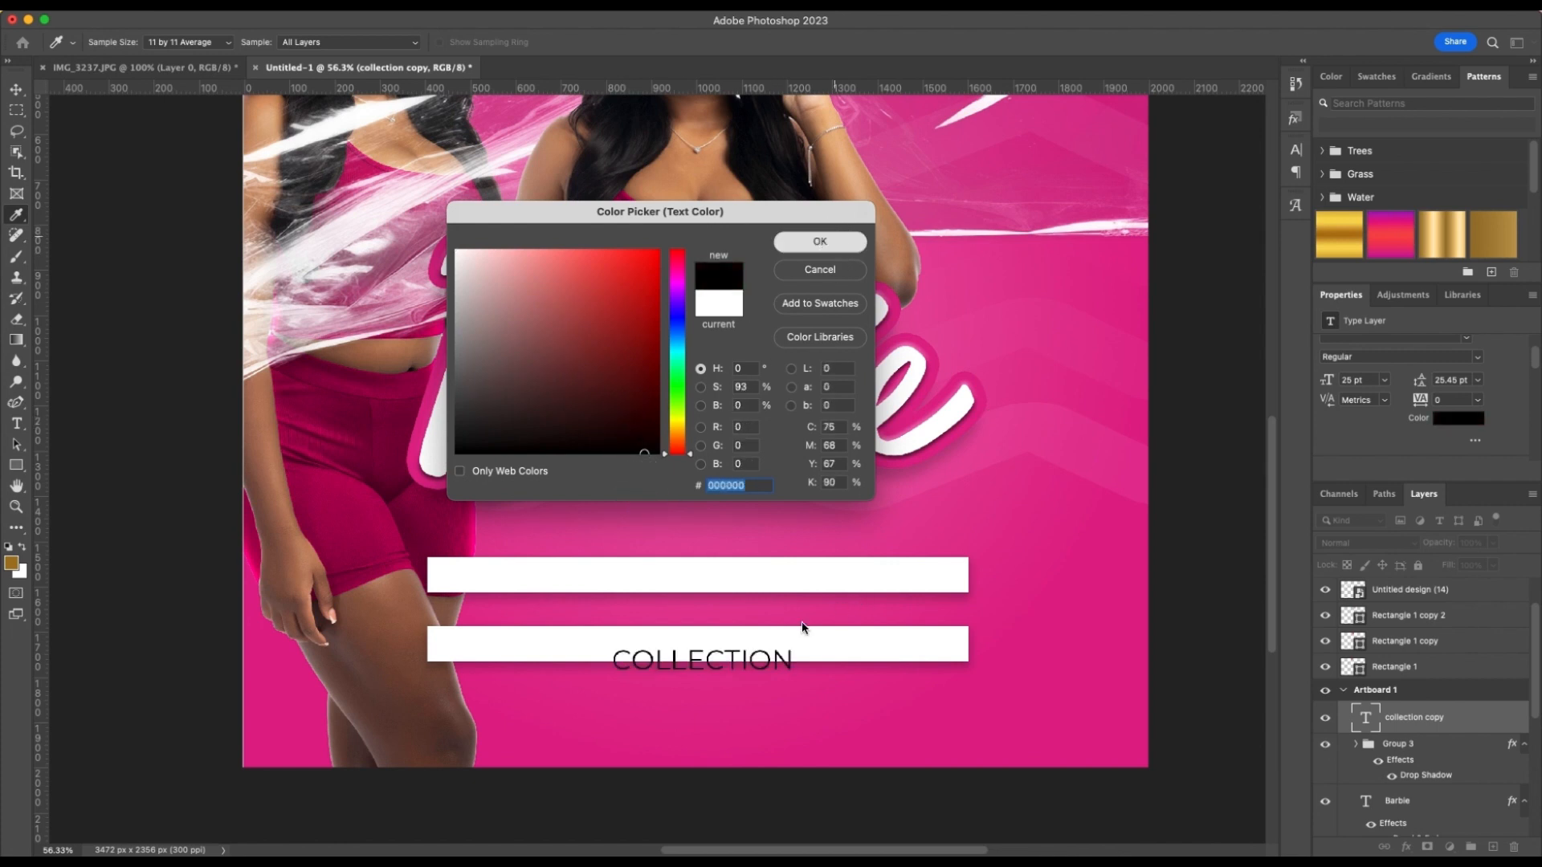
drag(755, 647, 749, 642)
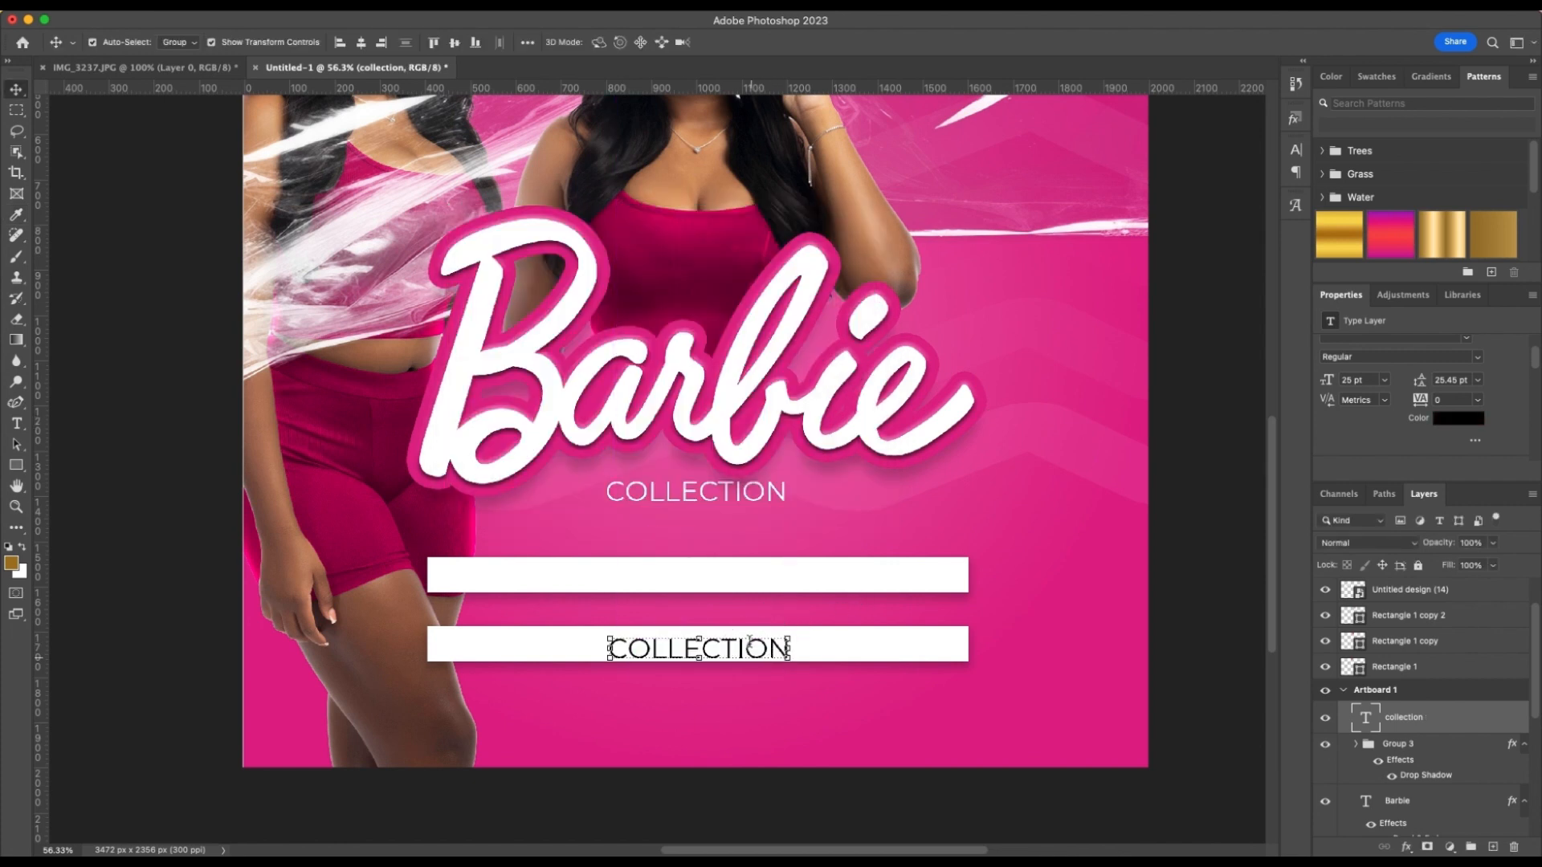
key(t)
double_click(750, 642)
text(www.)
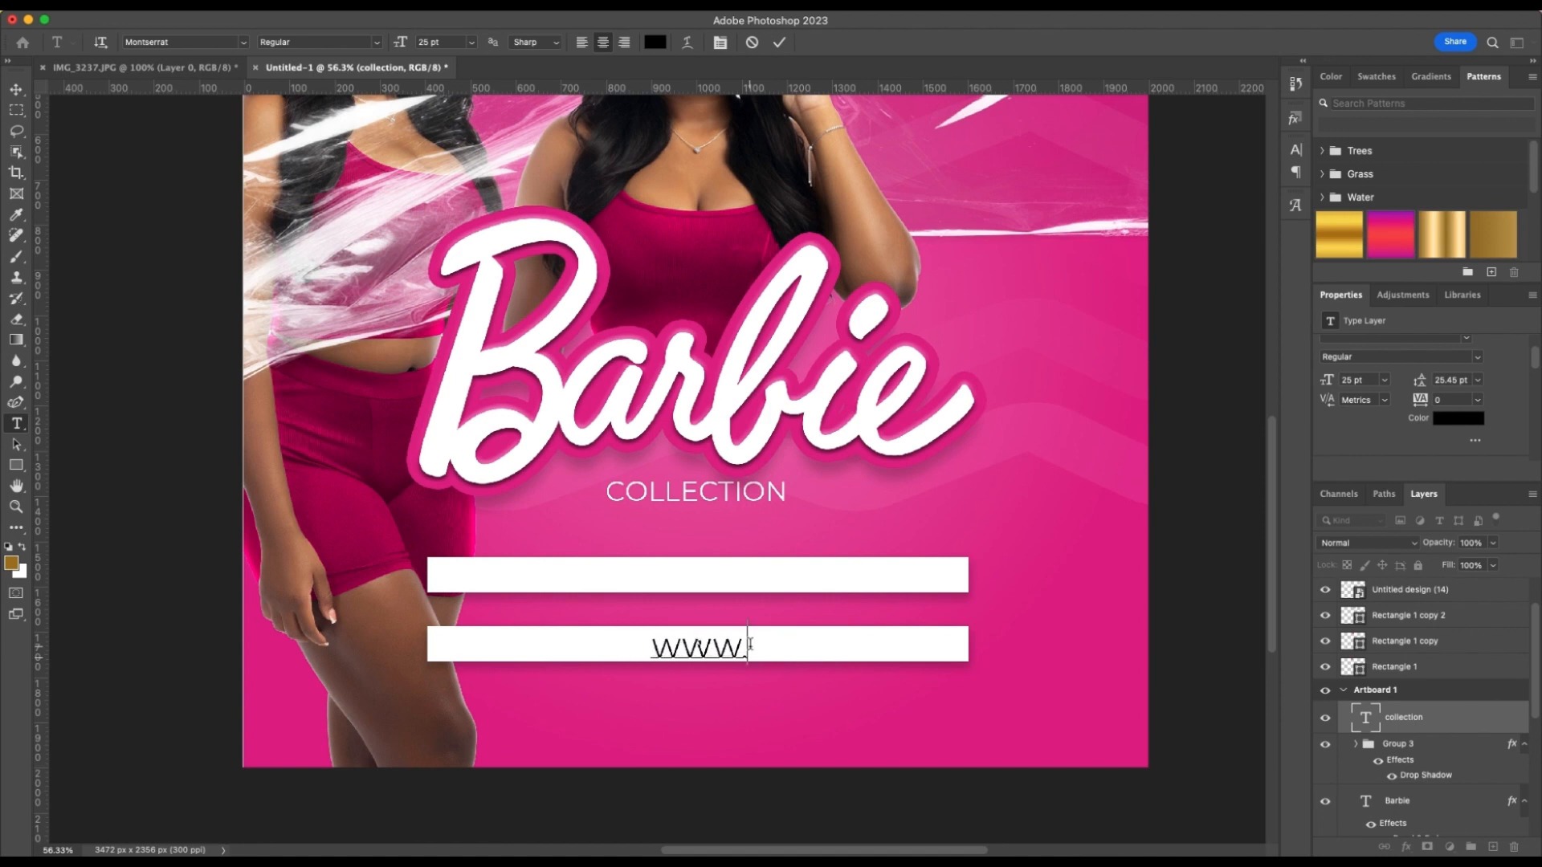
text(doll)
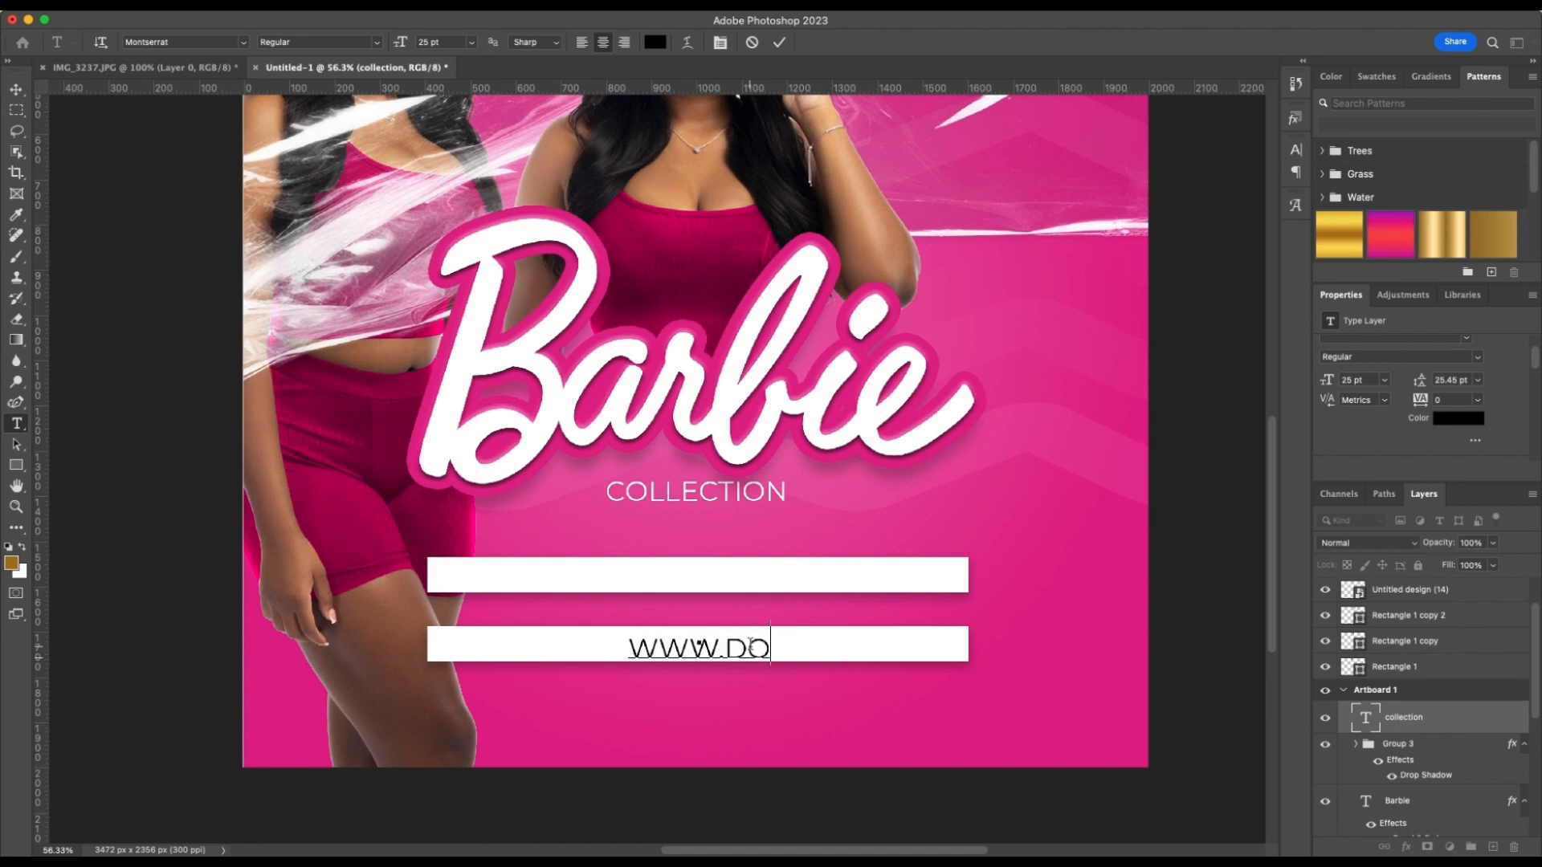
text(attire)
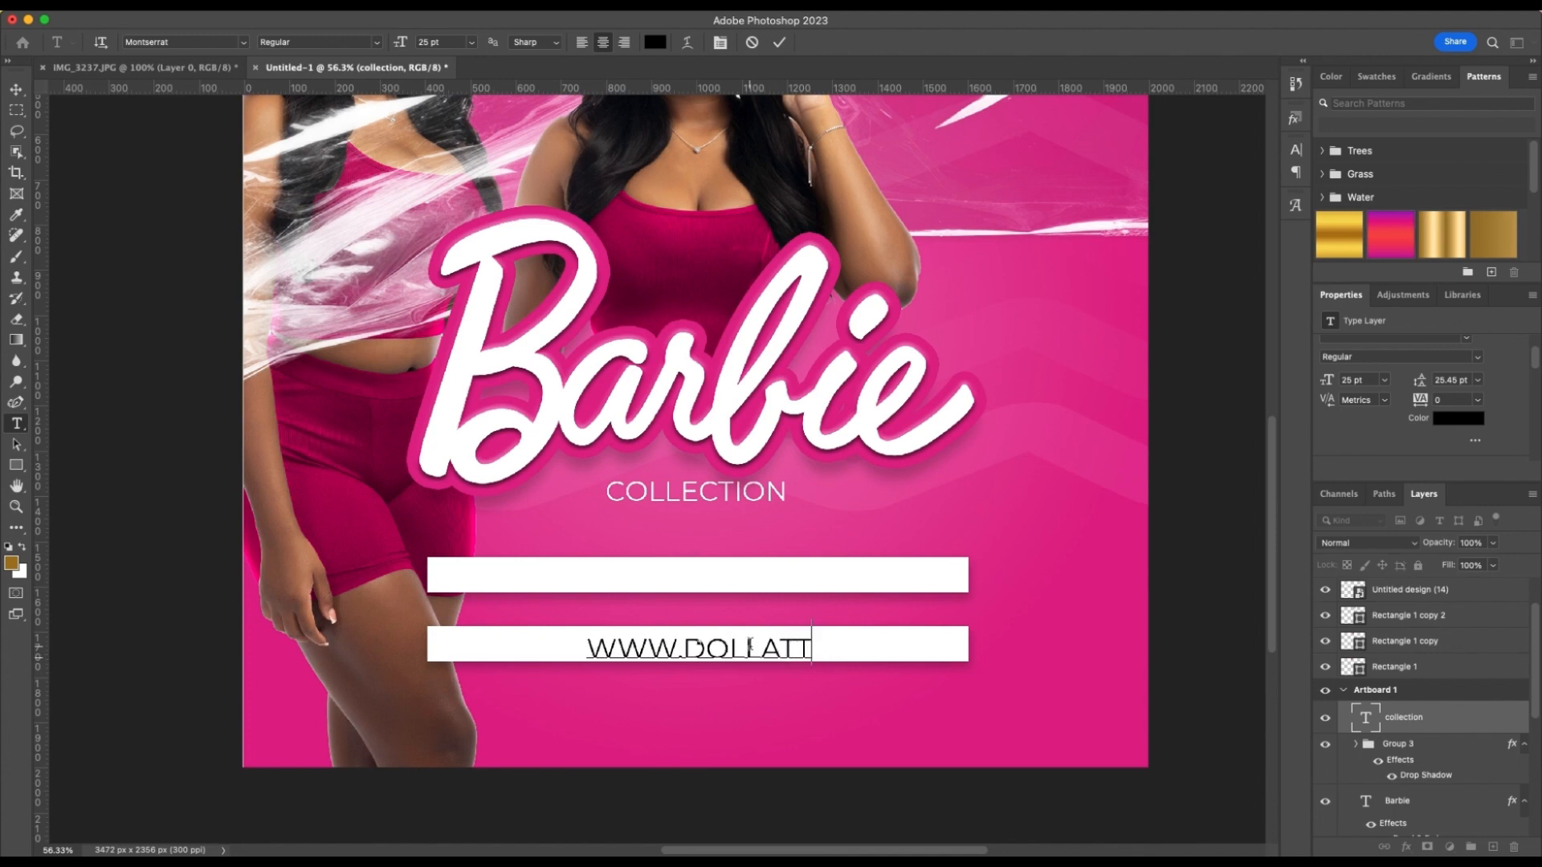
text(loungewe)
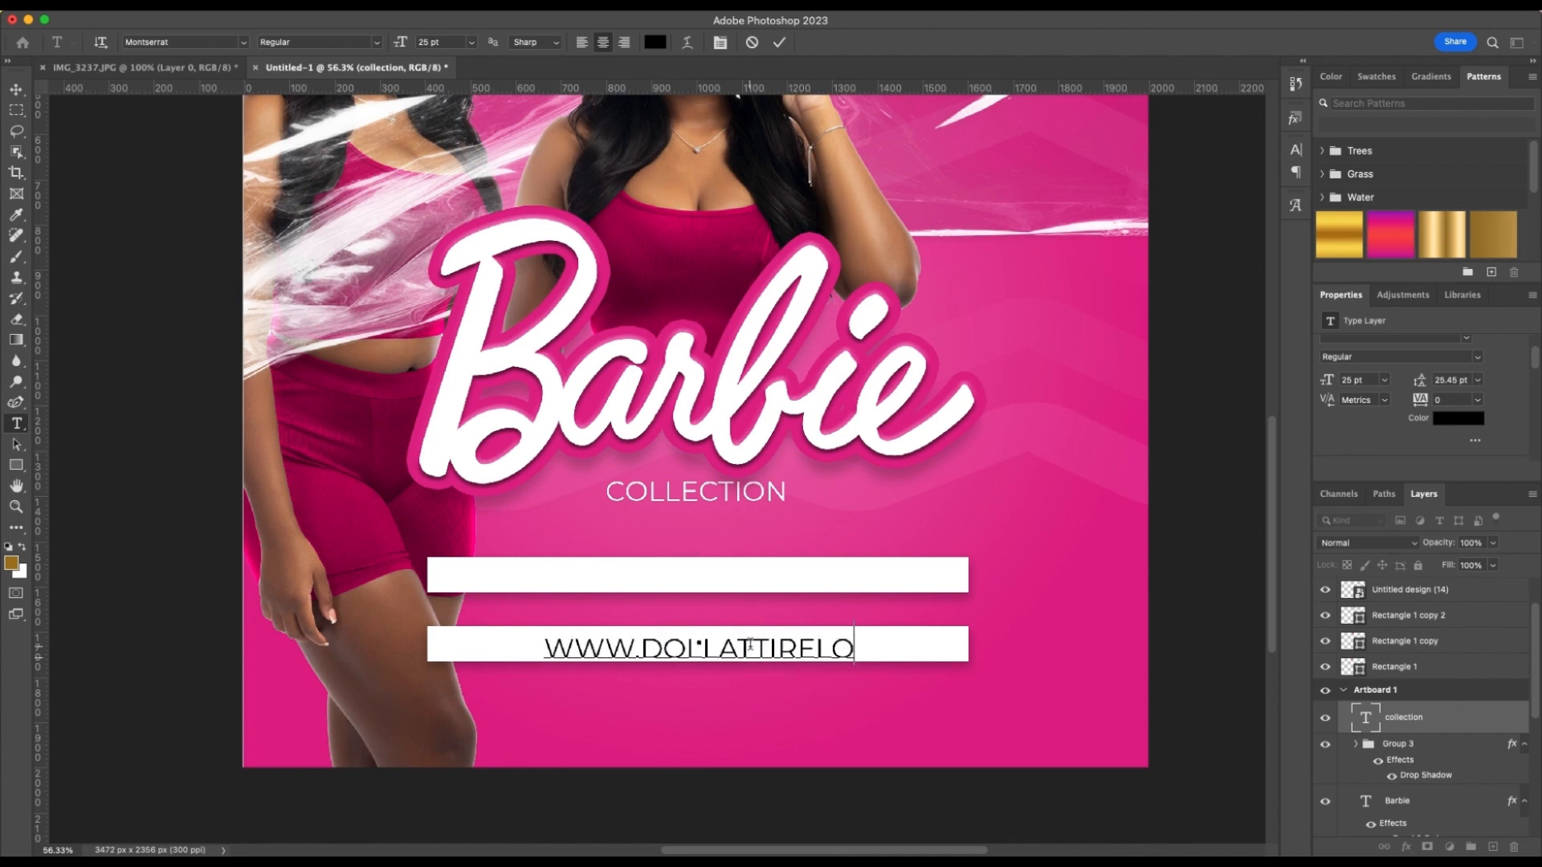
text(ar.co)
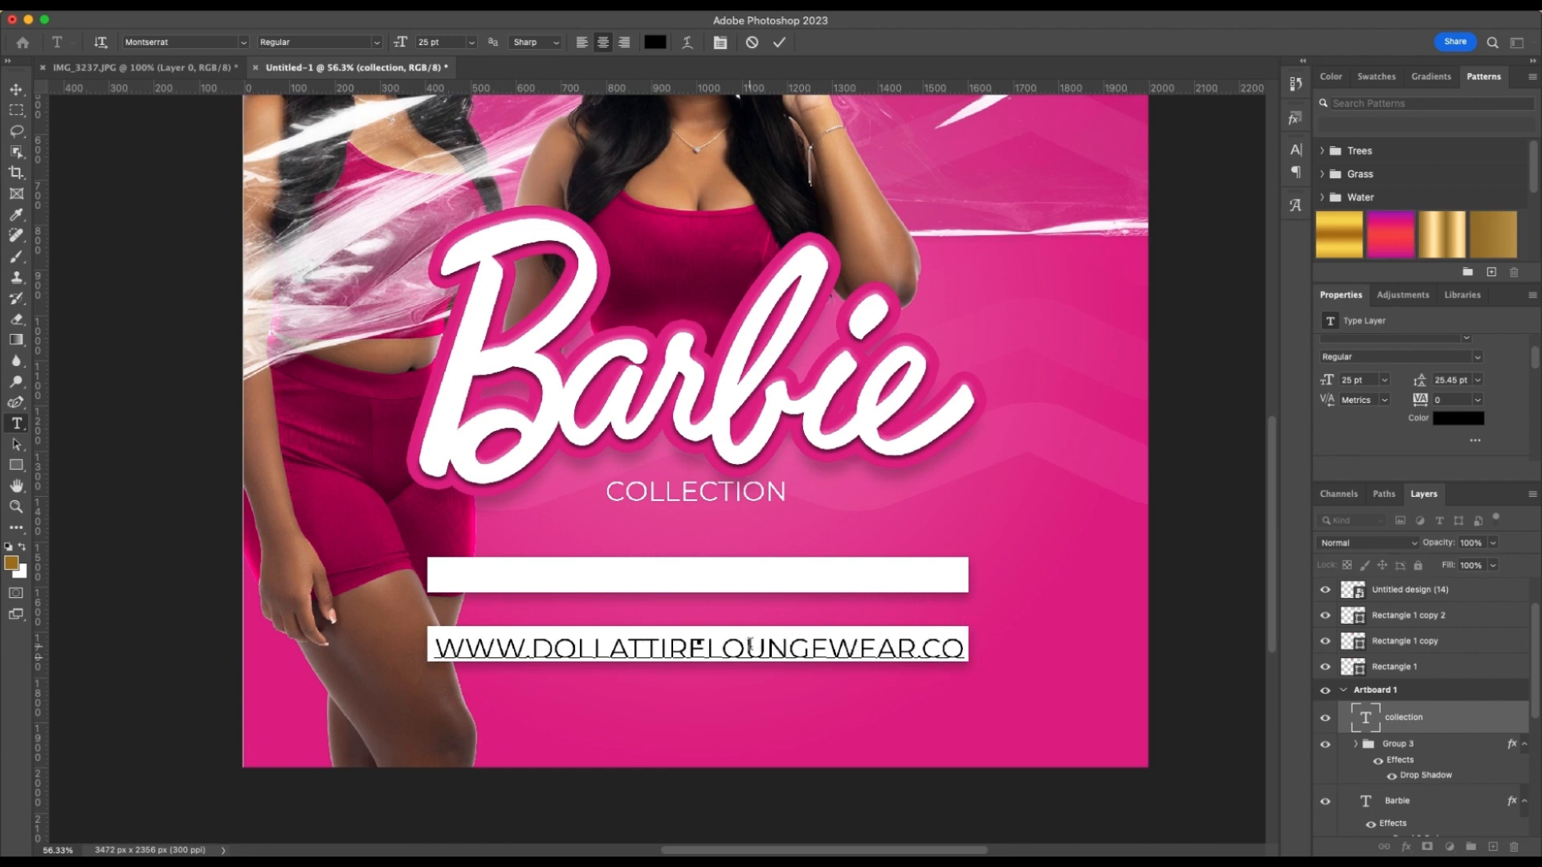
text(m)
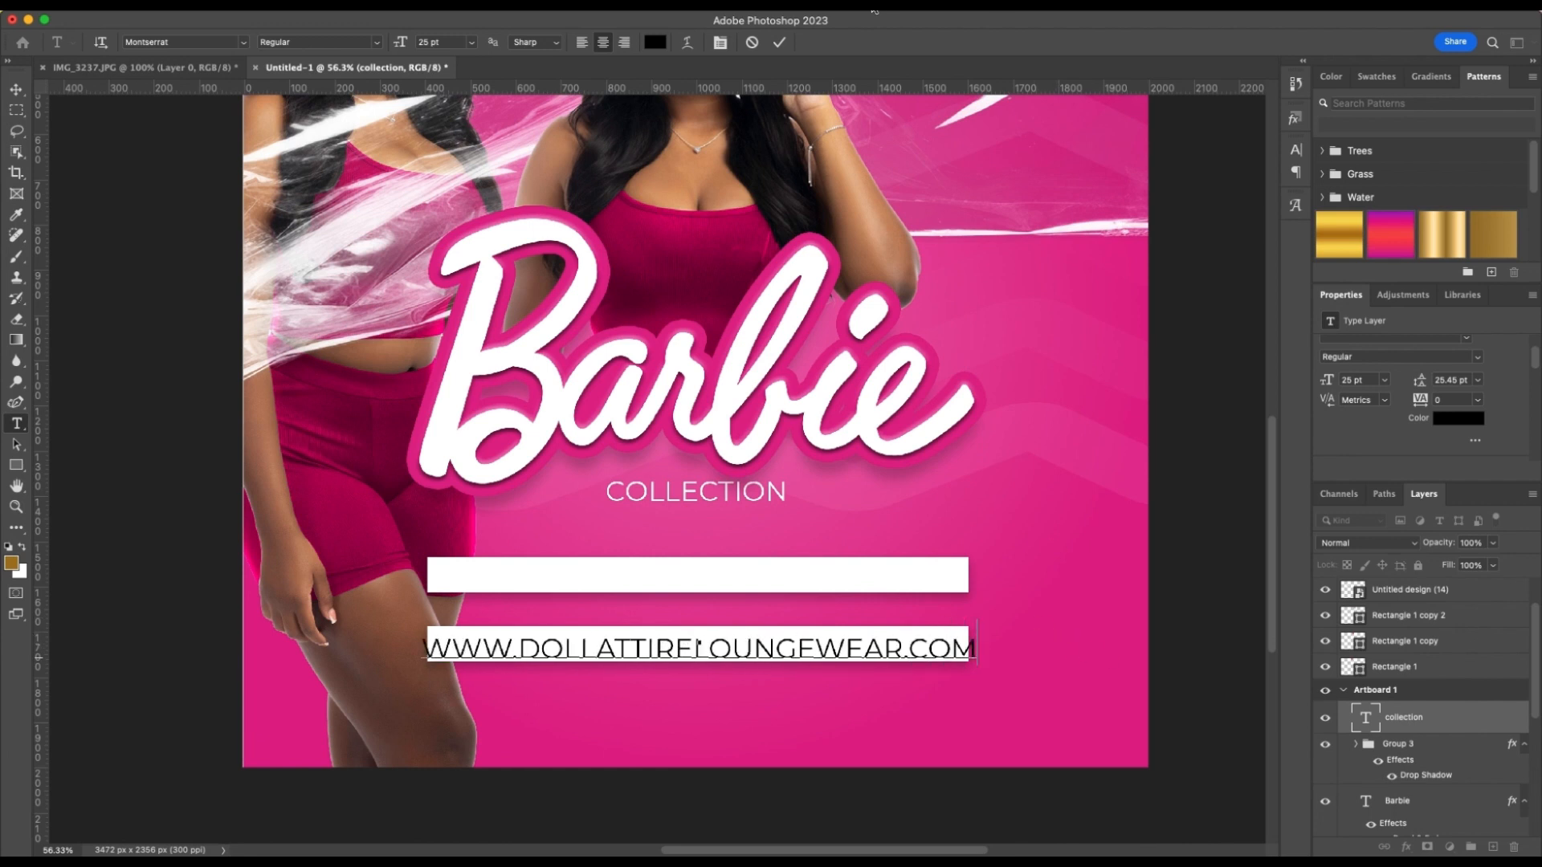
click(779, 41)
Set the website text's font size to 15 pt and nudge it to sit centered in the lower white bar
click(1351, 382)
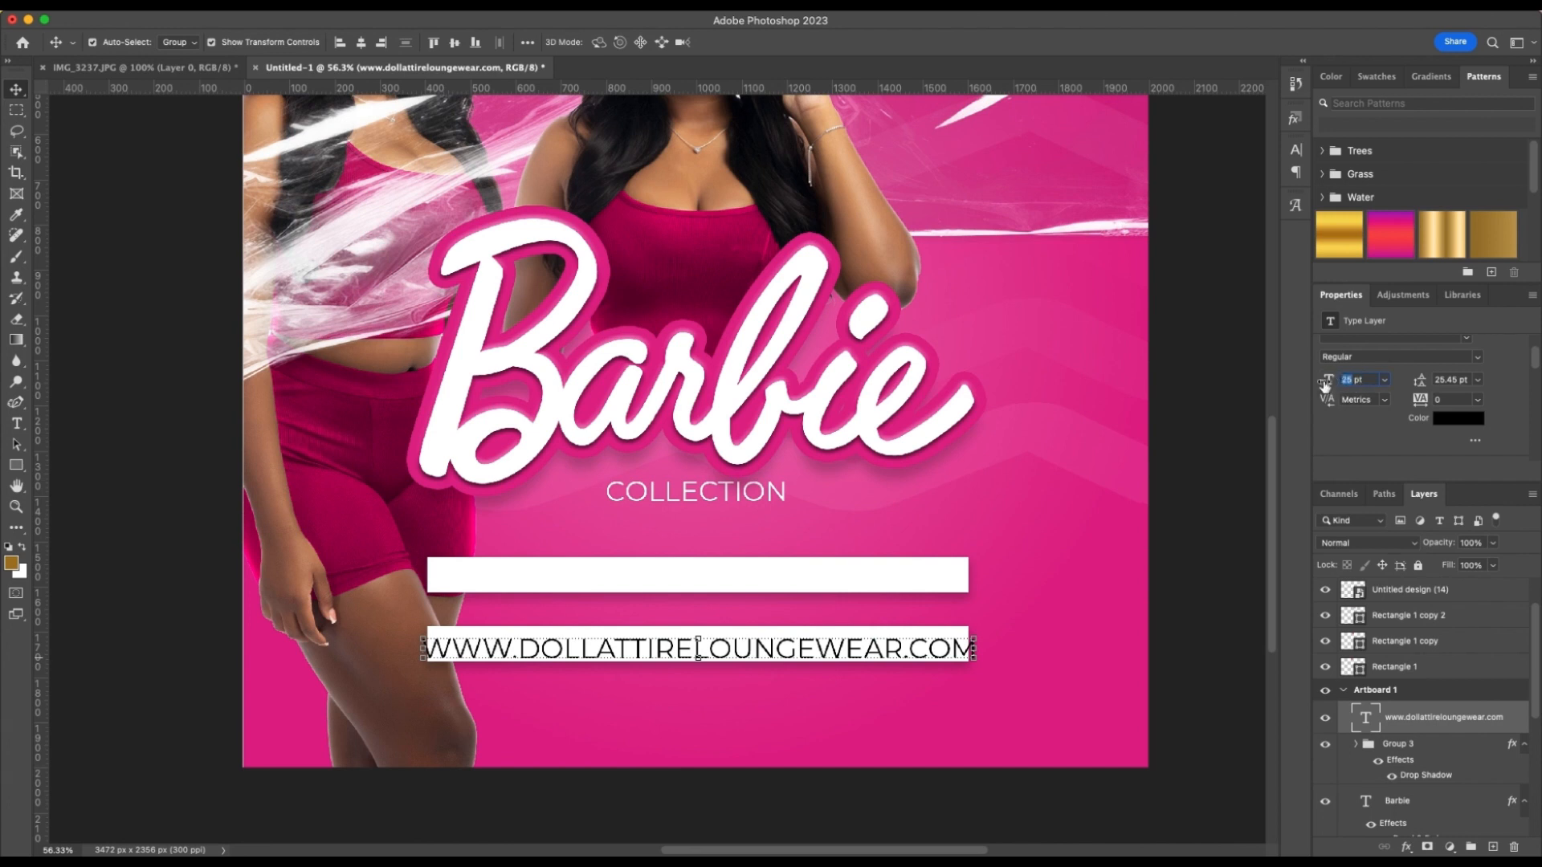
text(1)
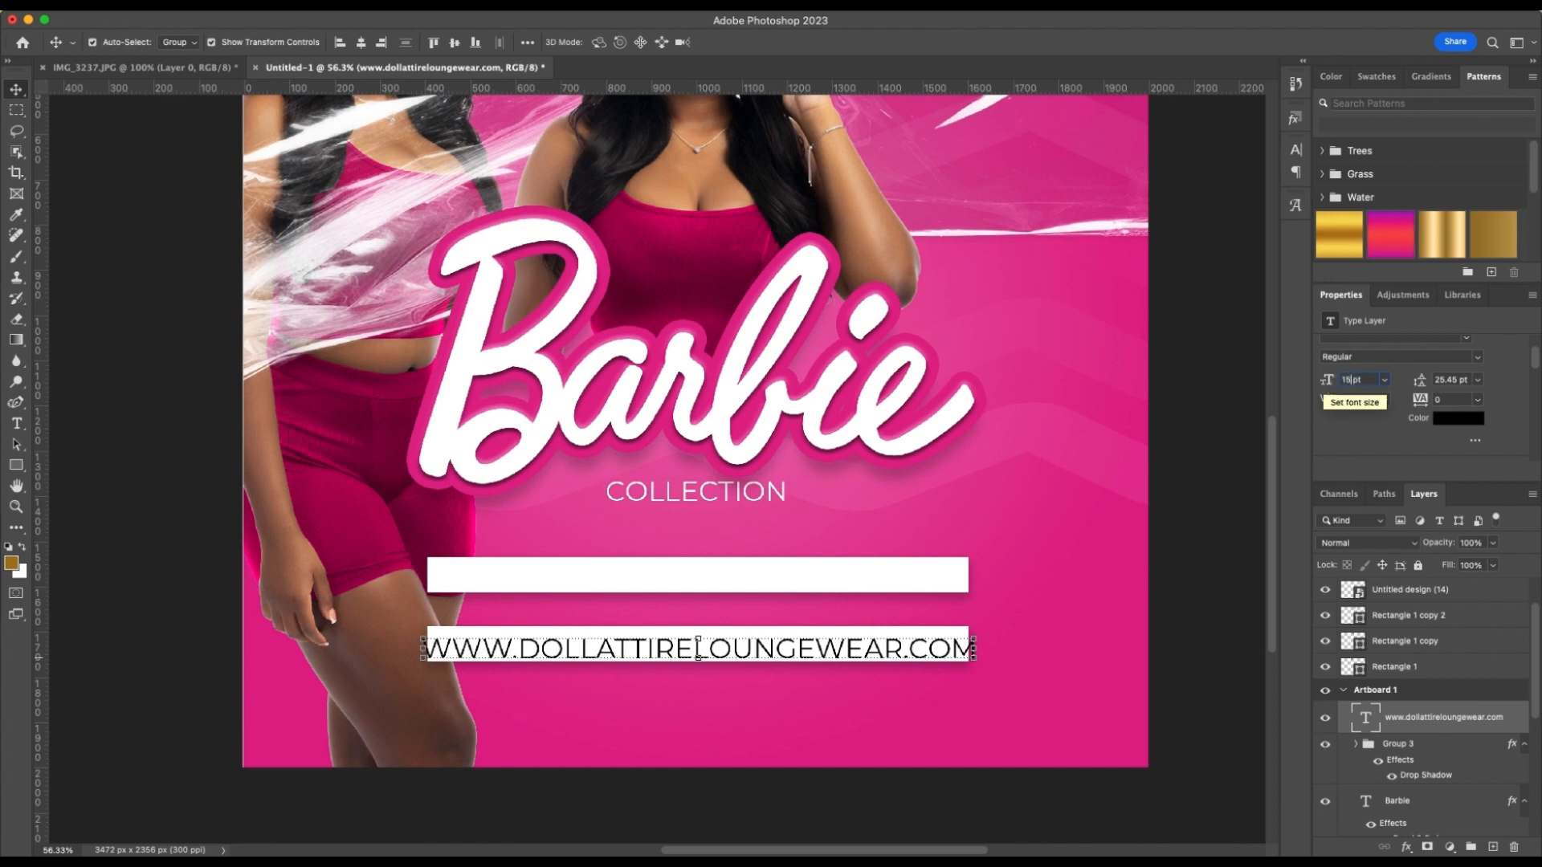
key(Return)
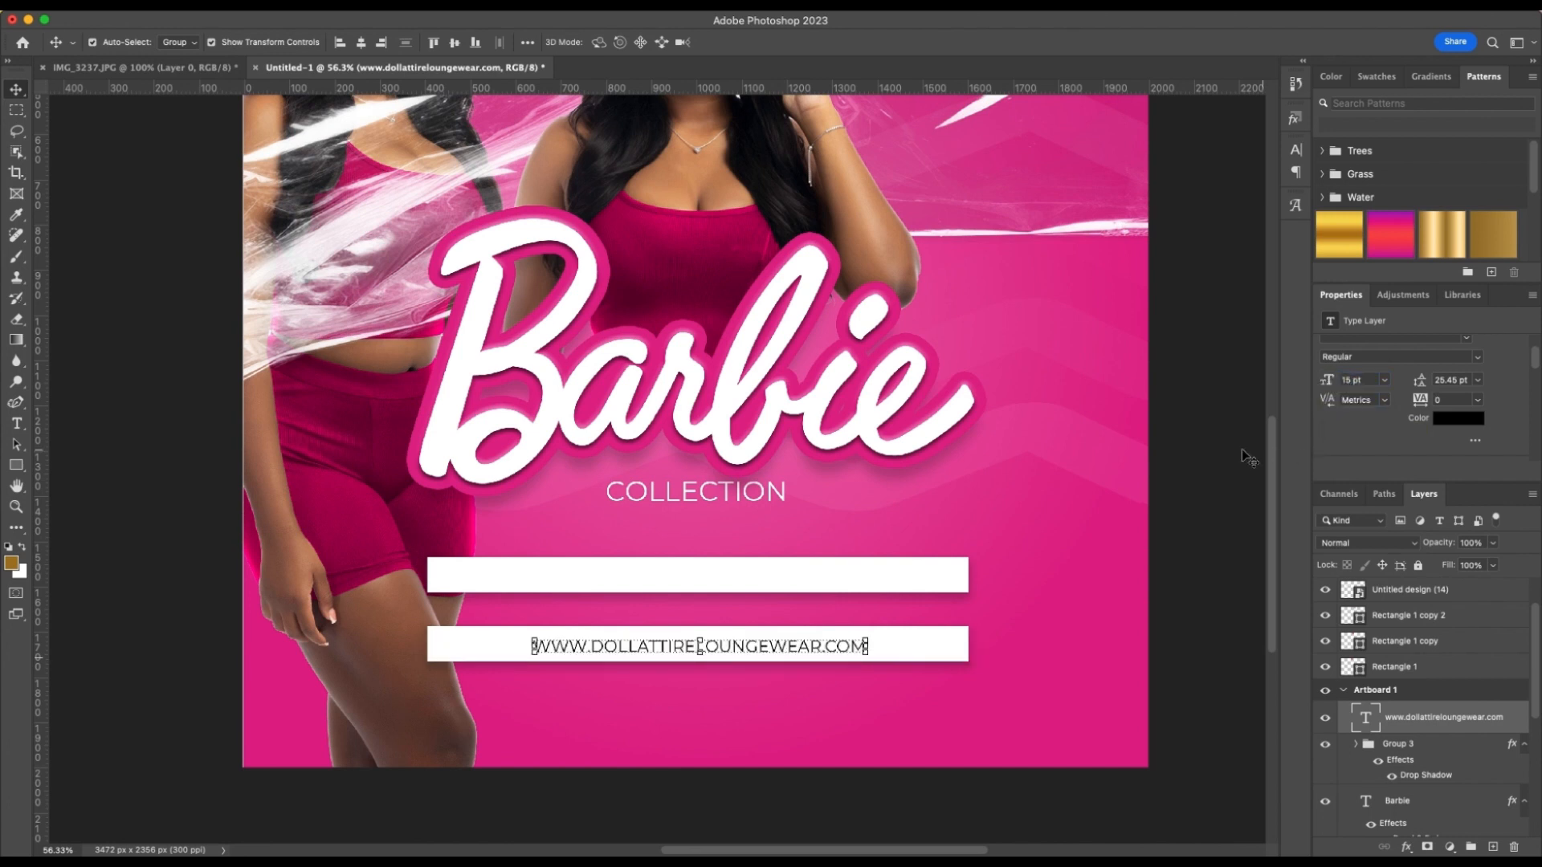
click(1215, 454)
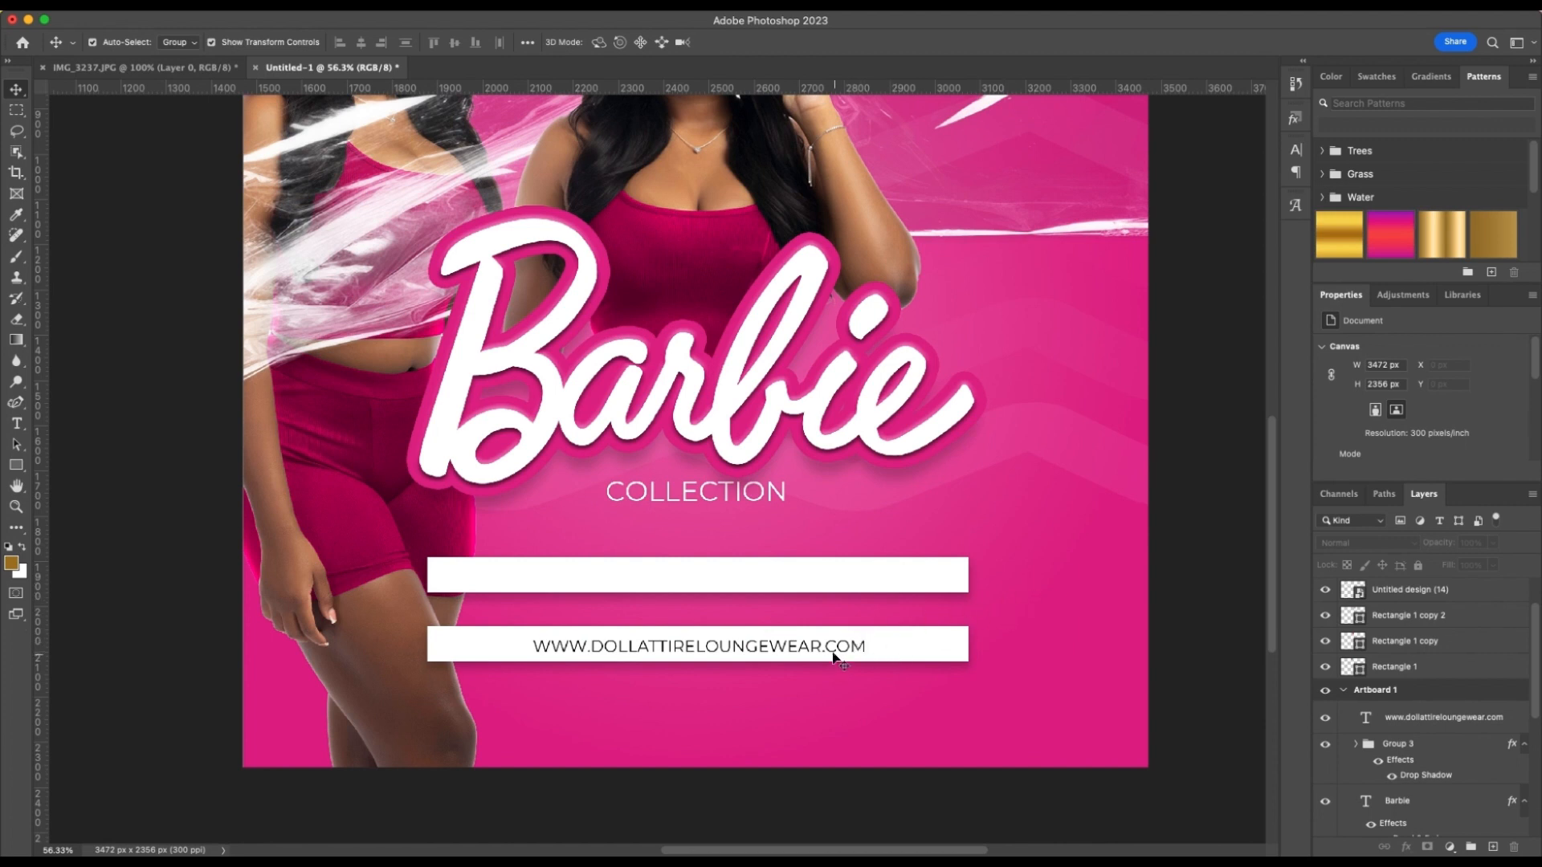
click(803, 650)
drag(803, 650, 932, 650)
Try to align the website text with the white bar group by their vertical centers, and undo the alignment
click(934, 652)
click(1000, 652)
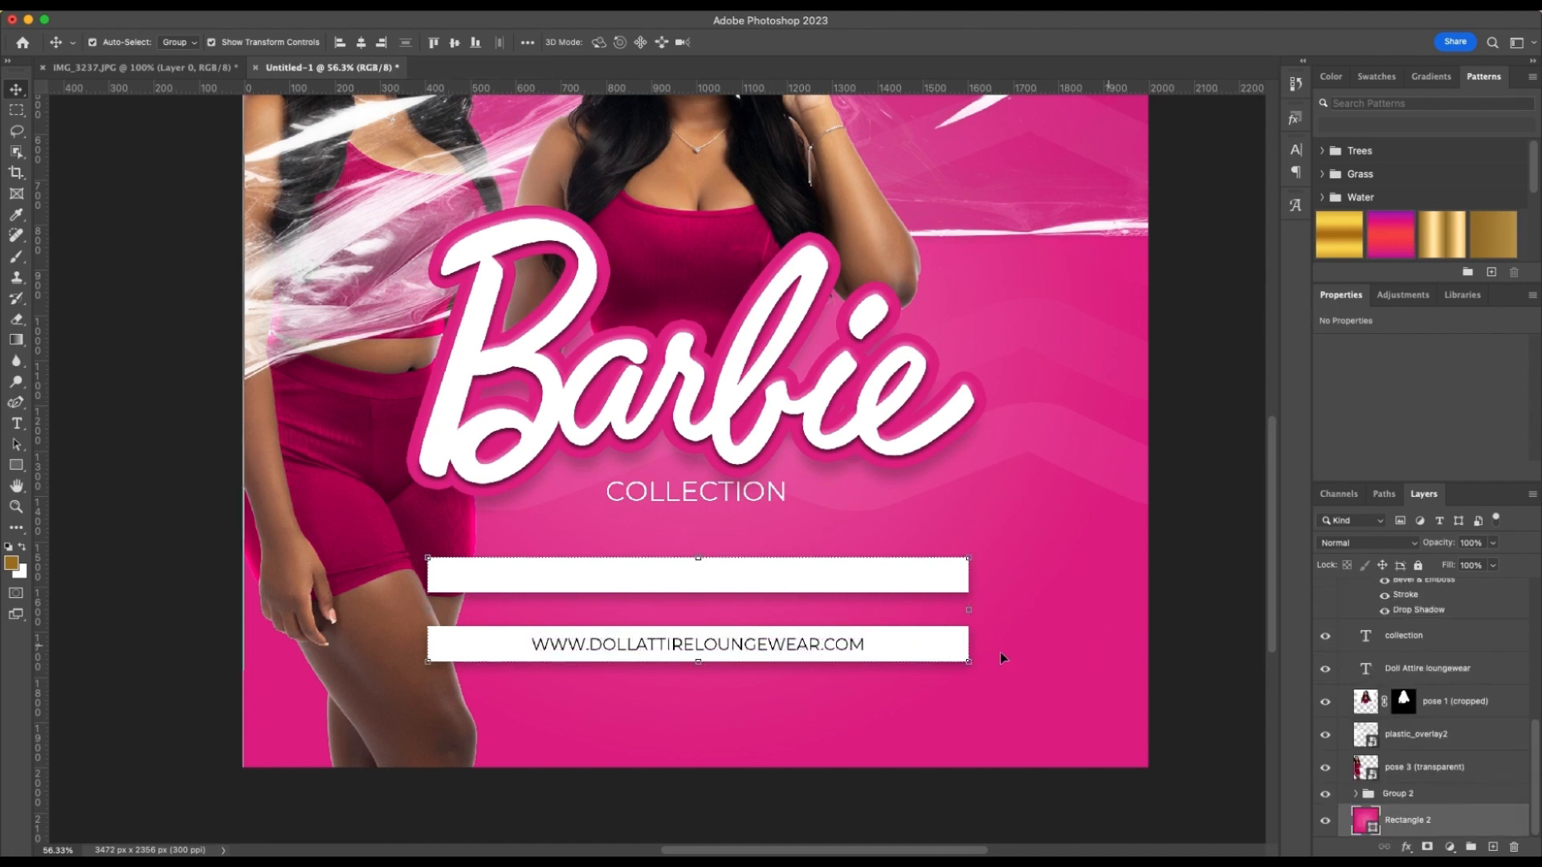
click(947, 658)
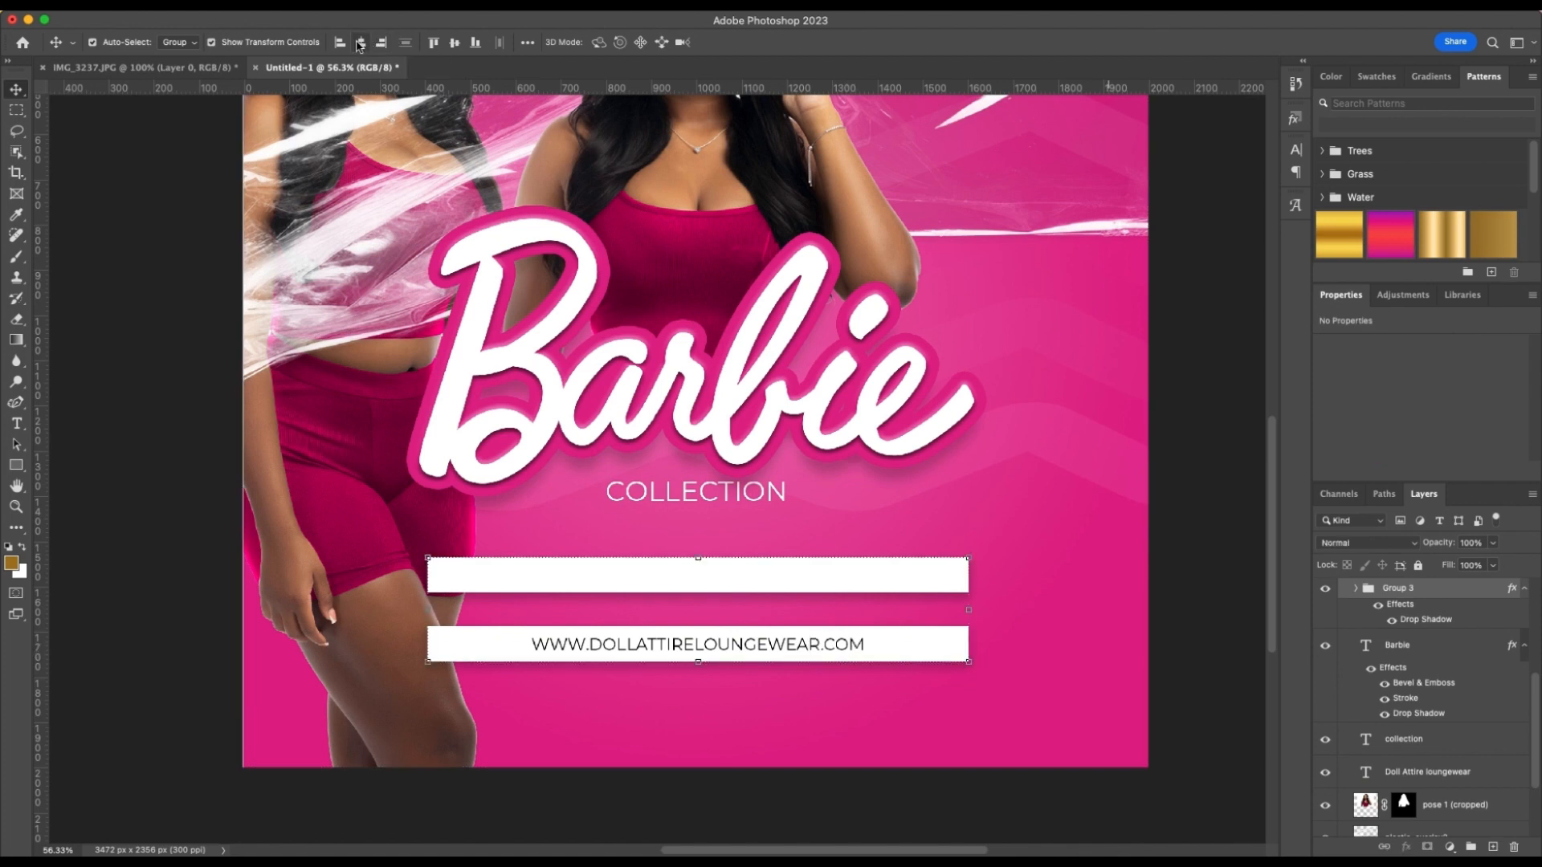
click(456, 42)
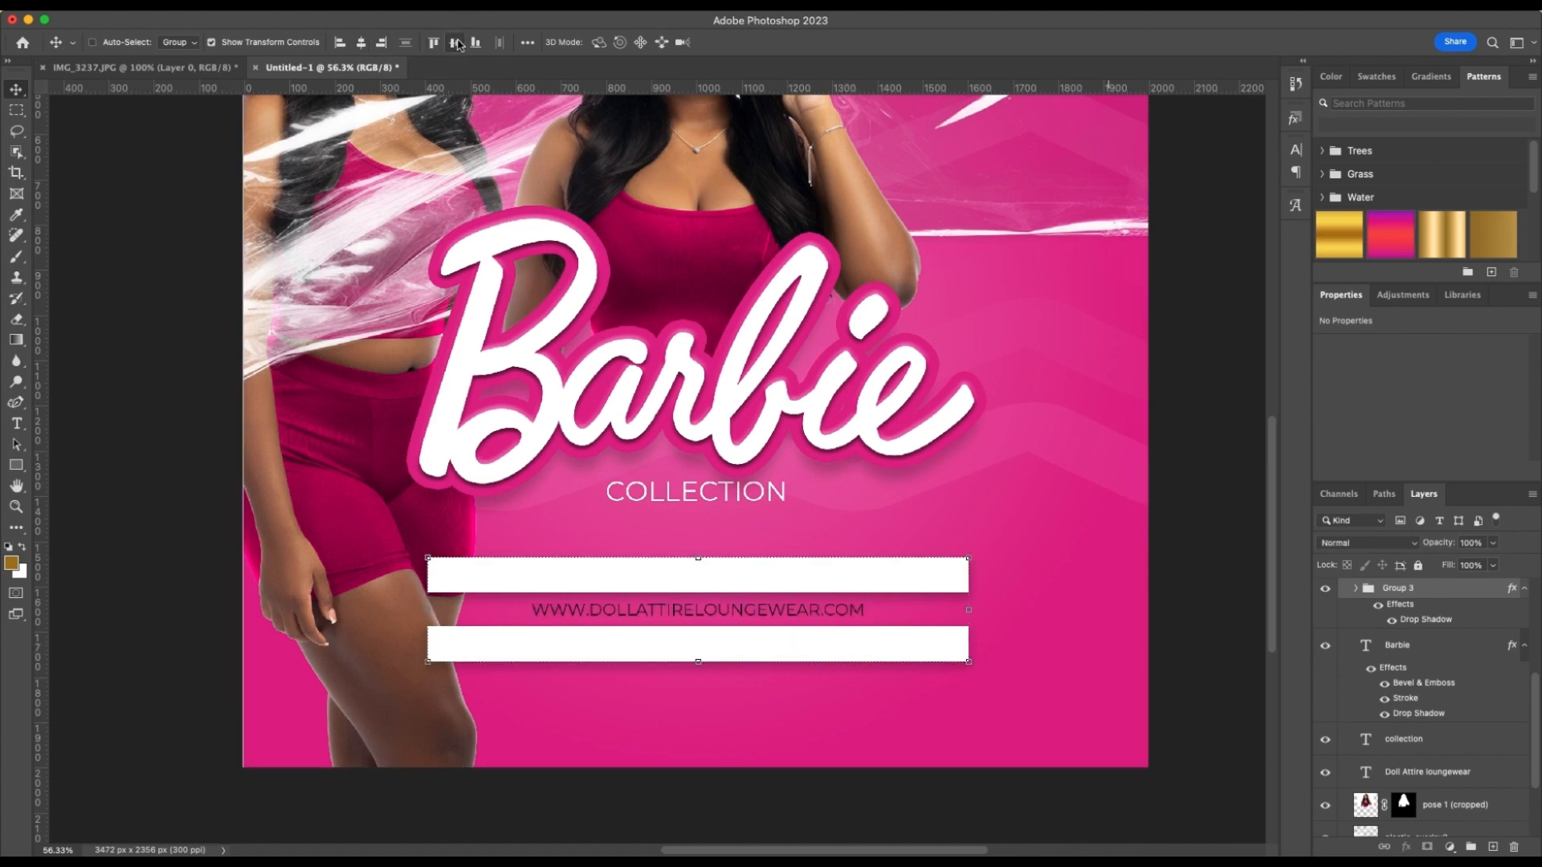
key(super+z)
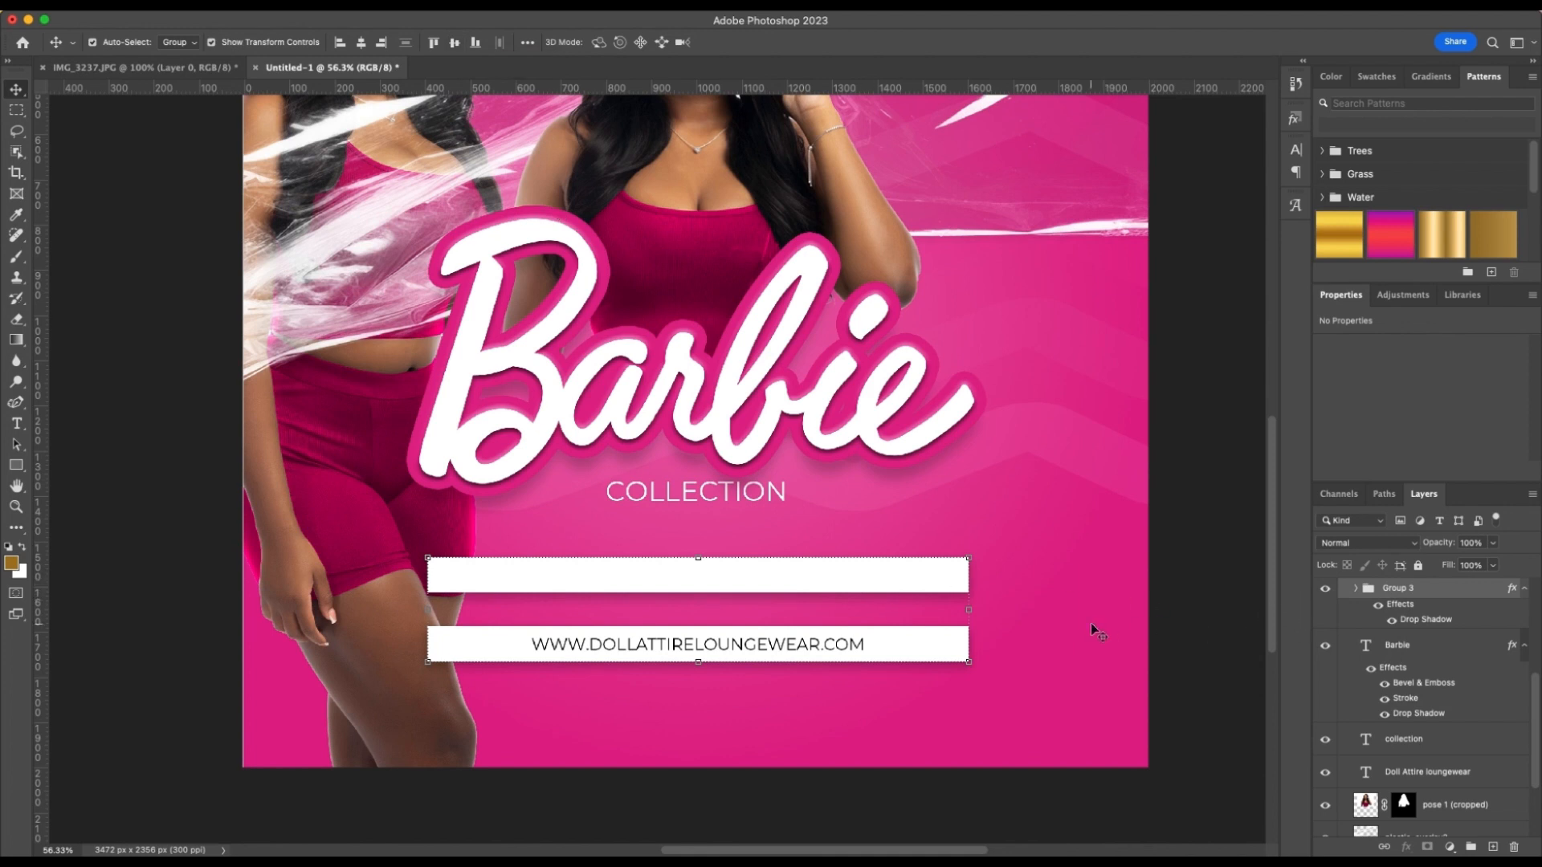
Center the website text horizontally on the artboard
click(1181, 607)
click(753, 640)
click(752, 644)
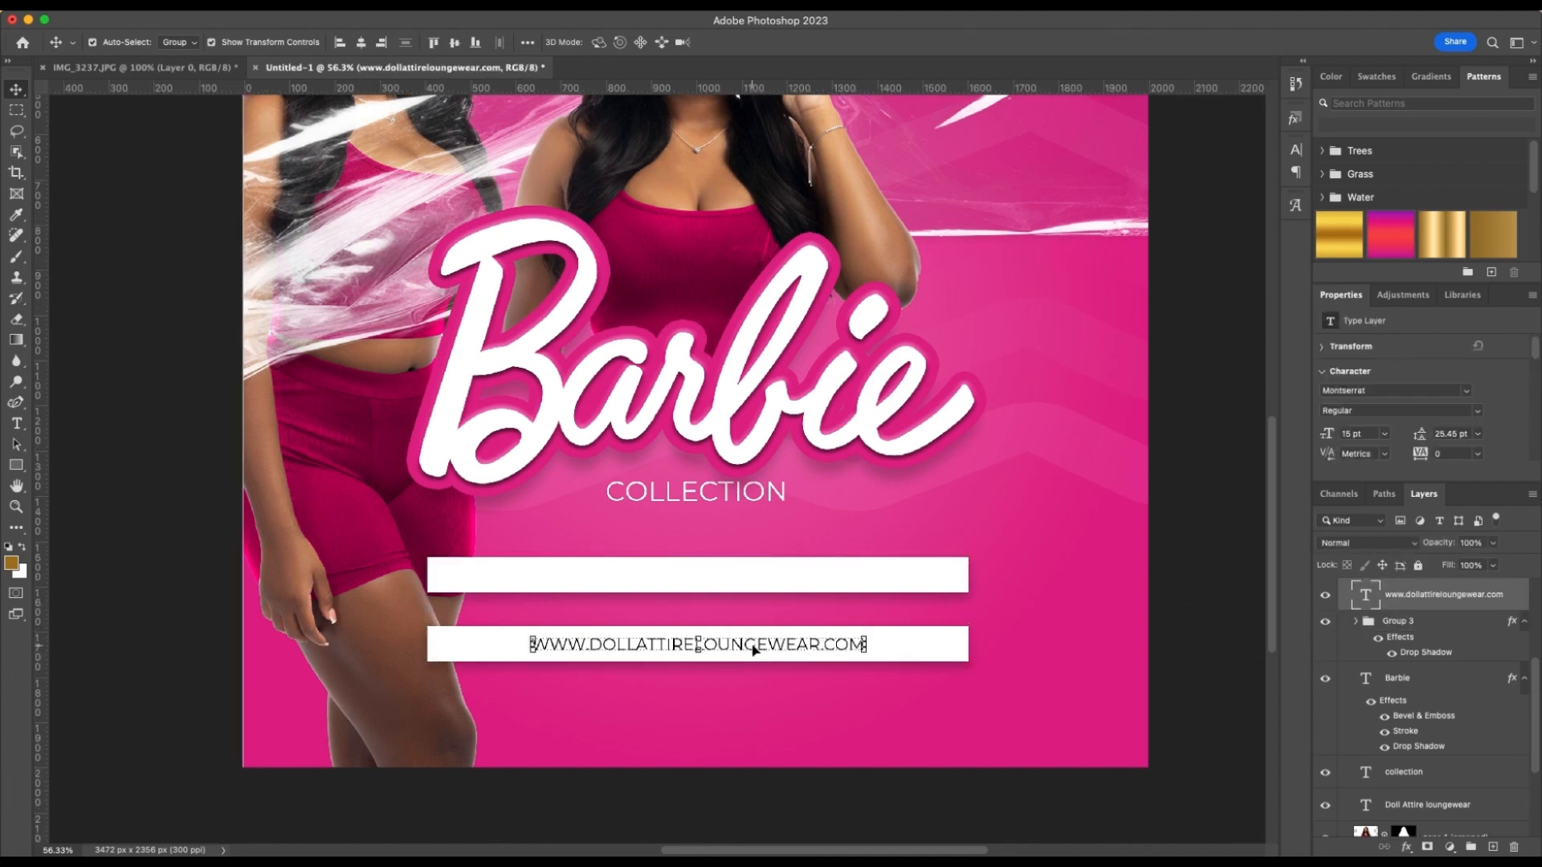
click(361, 41)
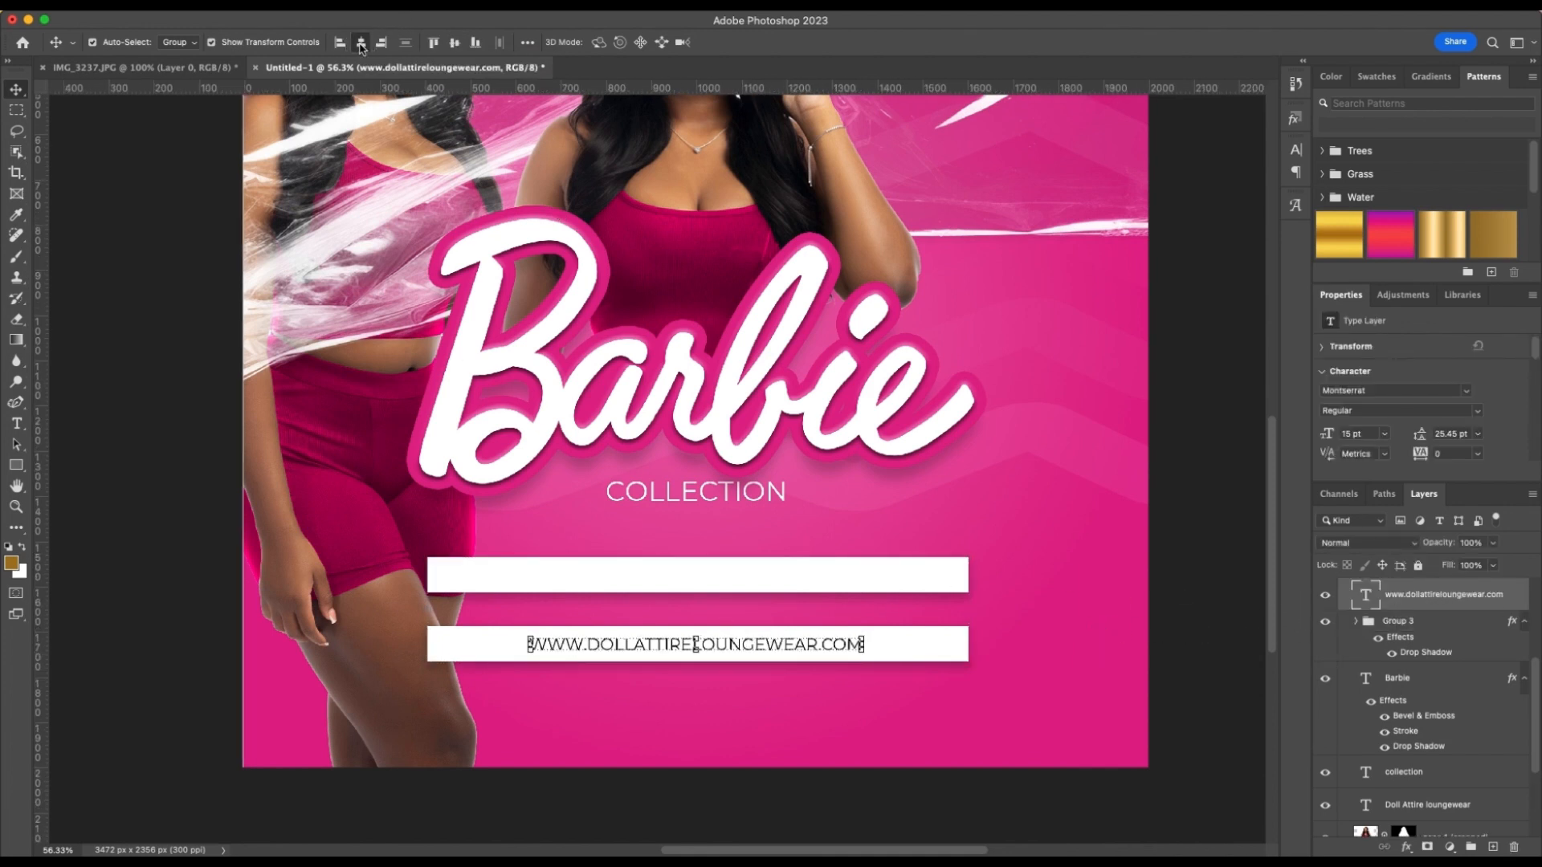
click(939, 696)
scroll(734, 646, down, 1)
Duplicate the website text straight up onto the upper white bar, keeping the original on the lower bar
click(734, 645)
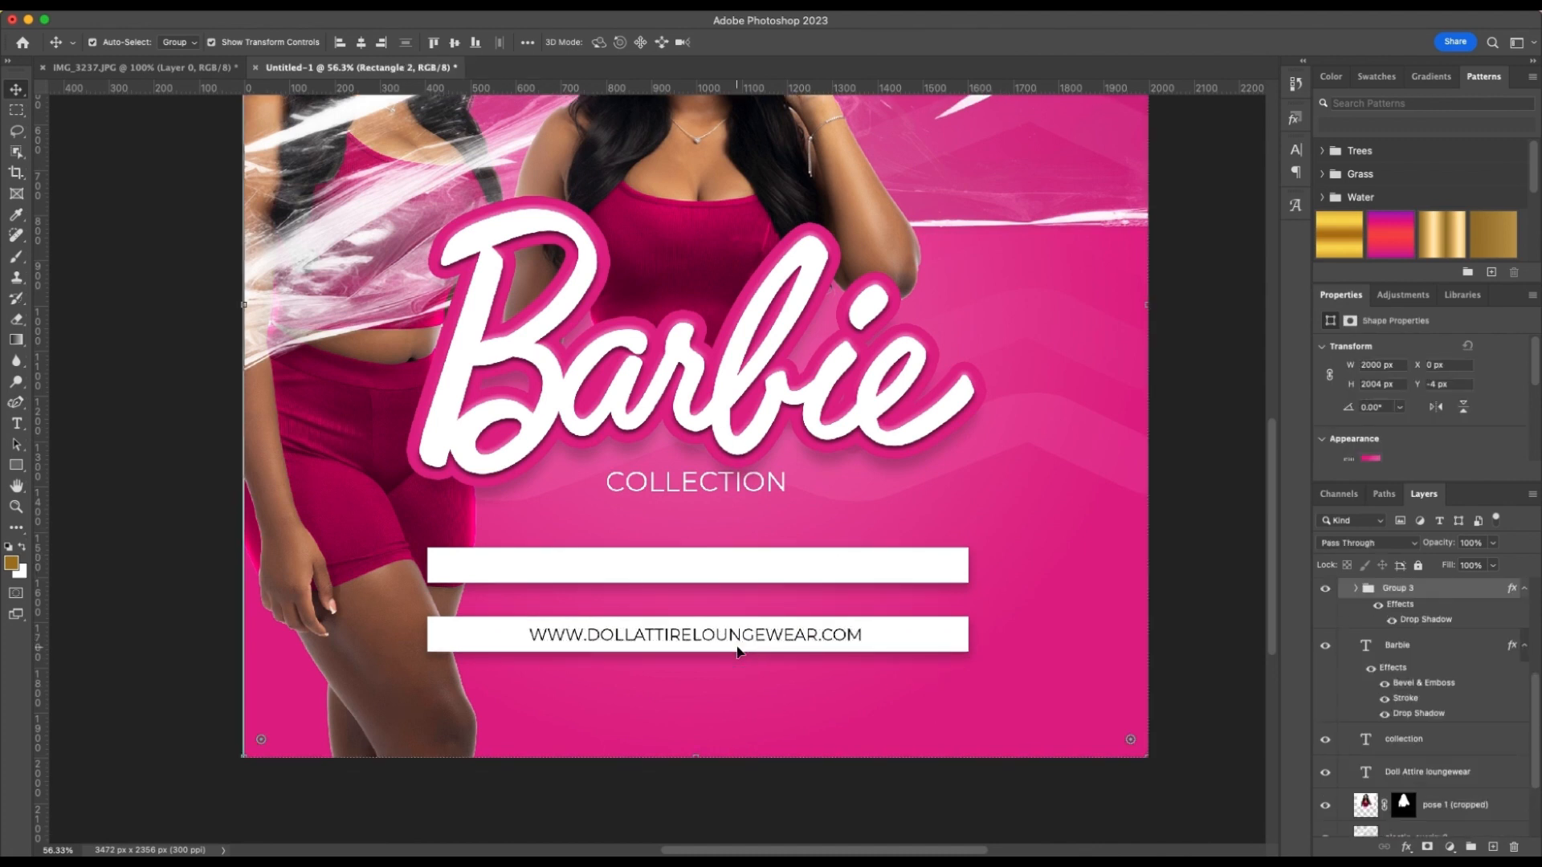
click(737, 633)
drag(726, 638, 721, 572)
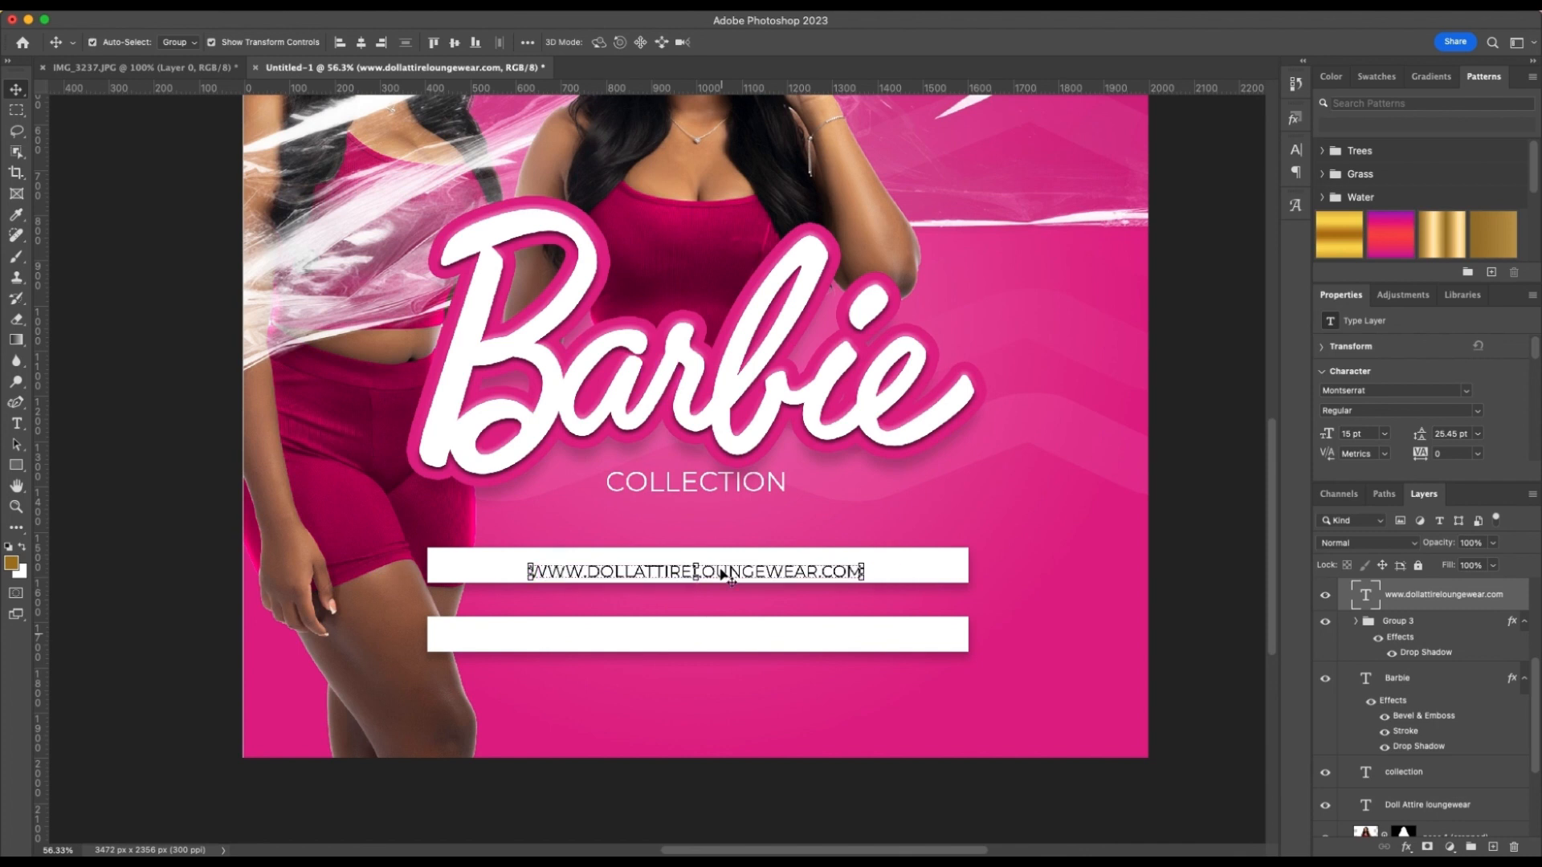
key(super+z)
drag(723, 636, 721, 568)
click(998, 562)
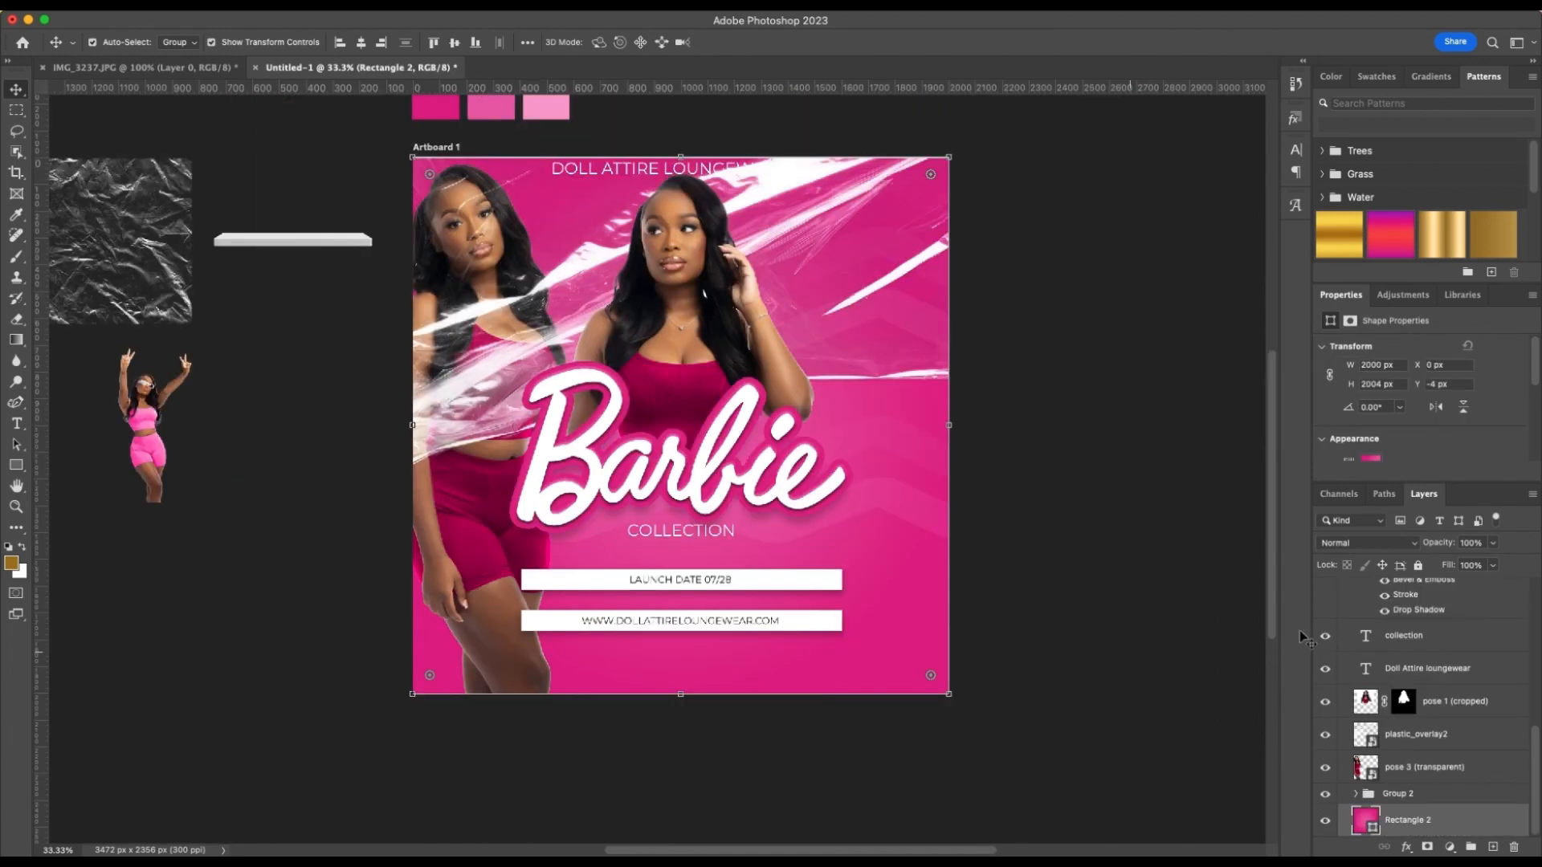
Lock the pink background rectangle layer, Rectangle 2
scroll(1267, 702, down, 1)
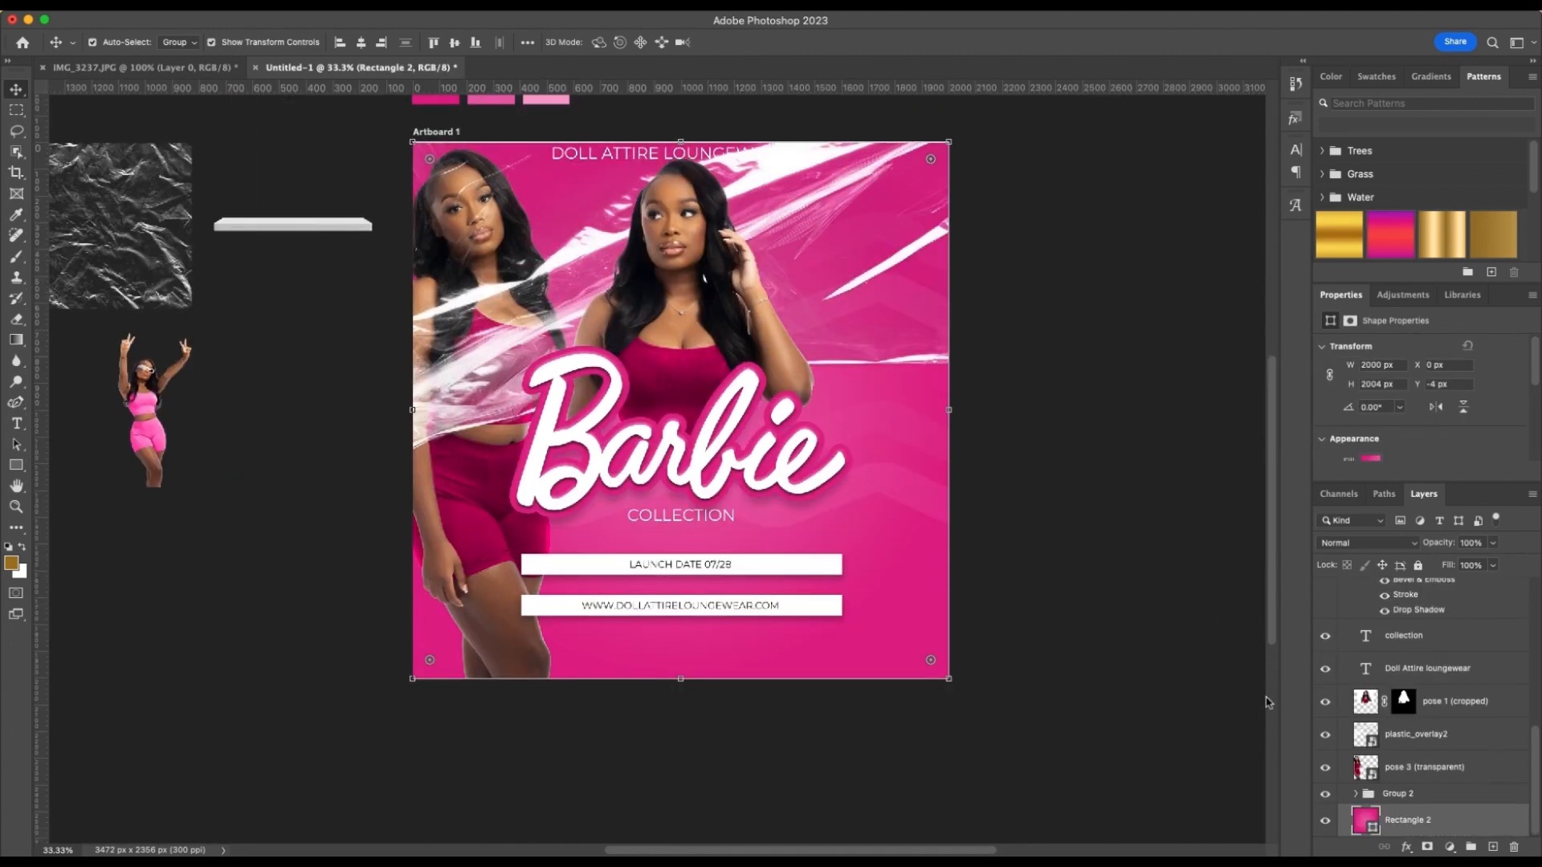
click(1418, 565)
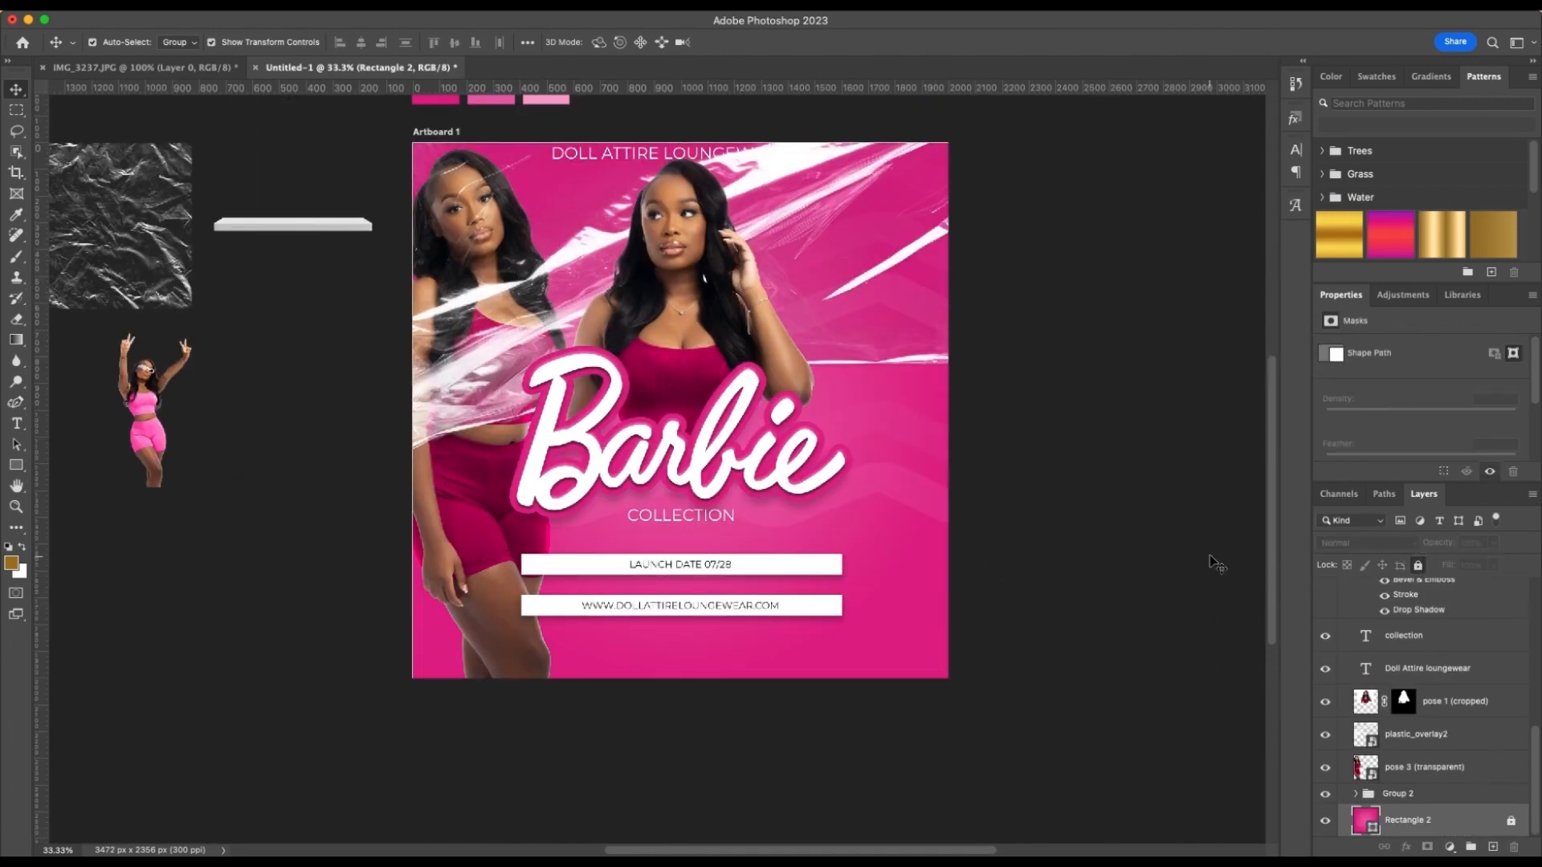
click(1104, 534)
Move the white platform graphic from outside the canvas onto the artboard's upper right area, at about X 1365, Y 445 px
scroll(733, 528, left, 1)
scroll(733, 527, up, 3)
scroll(733, 527, left, 2)
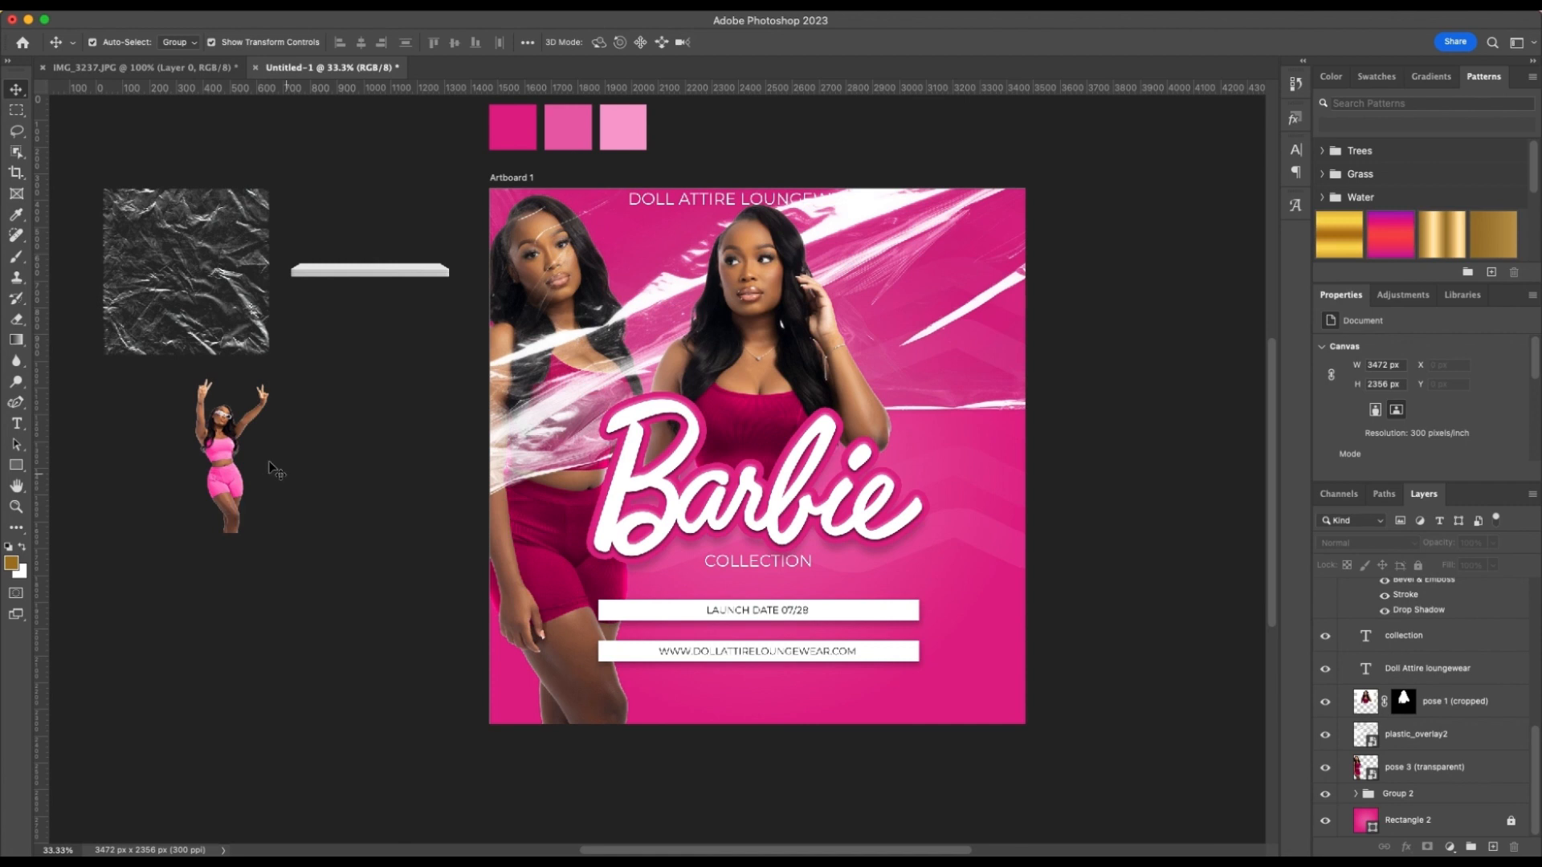
click(393, 270)
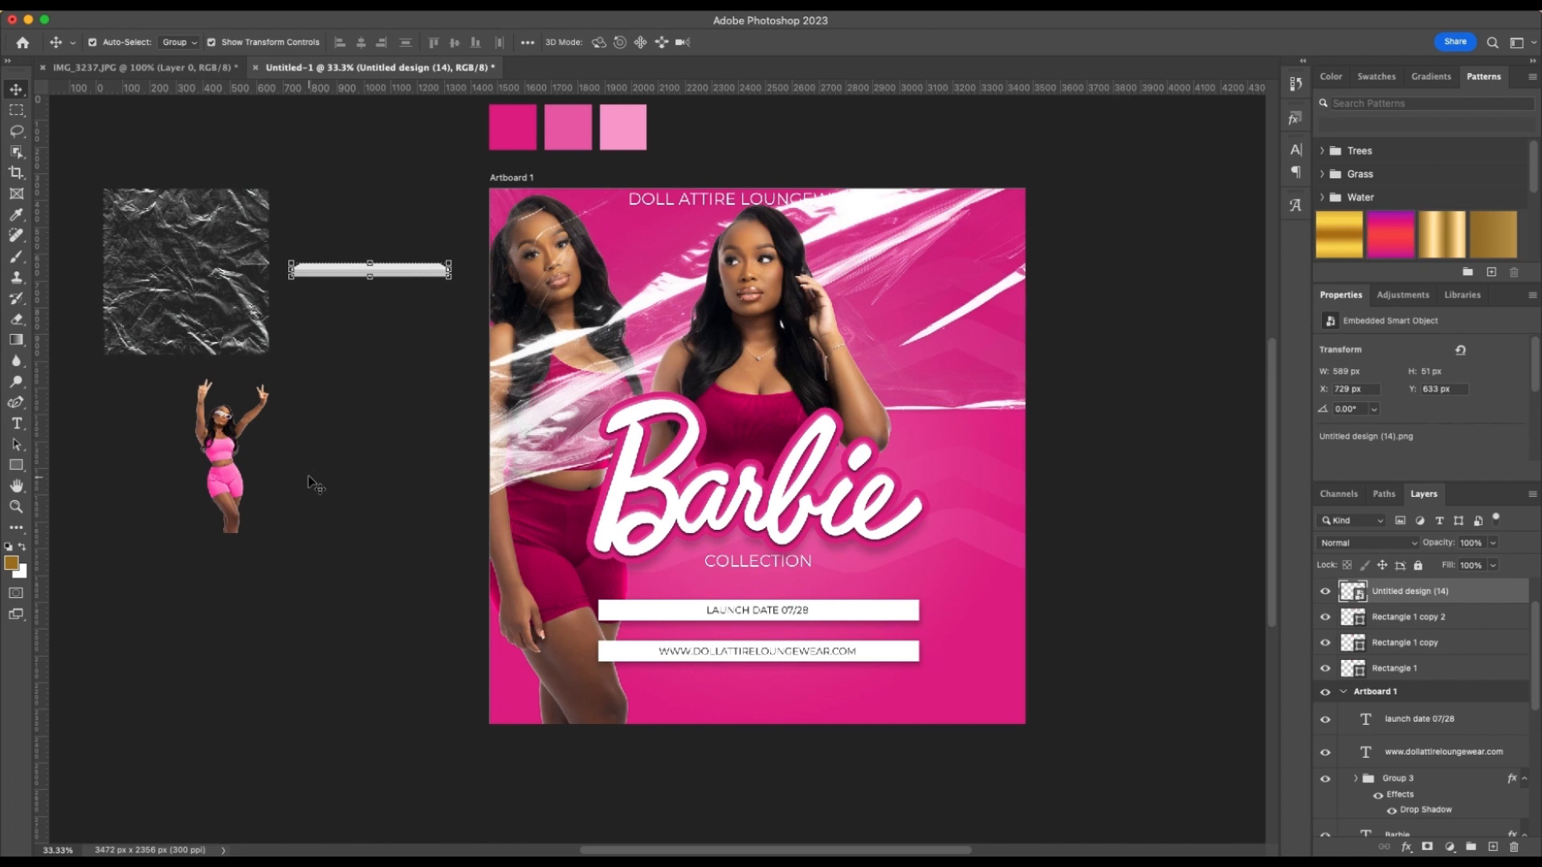
drag(419, 271, 987, 311)
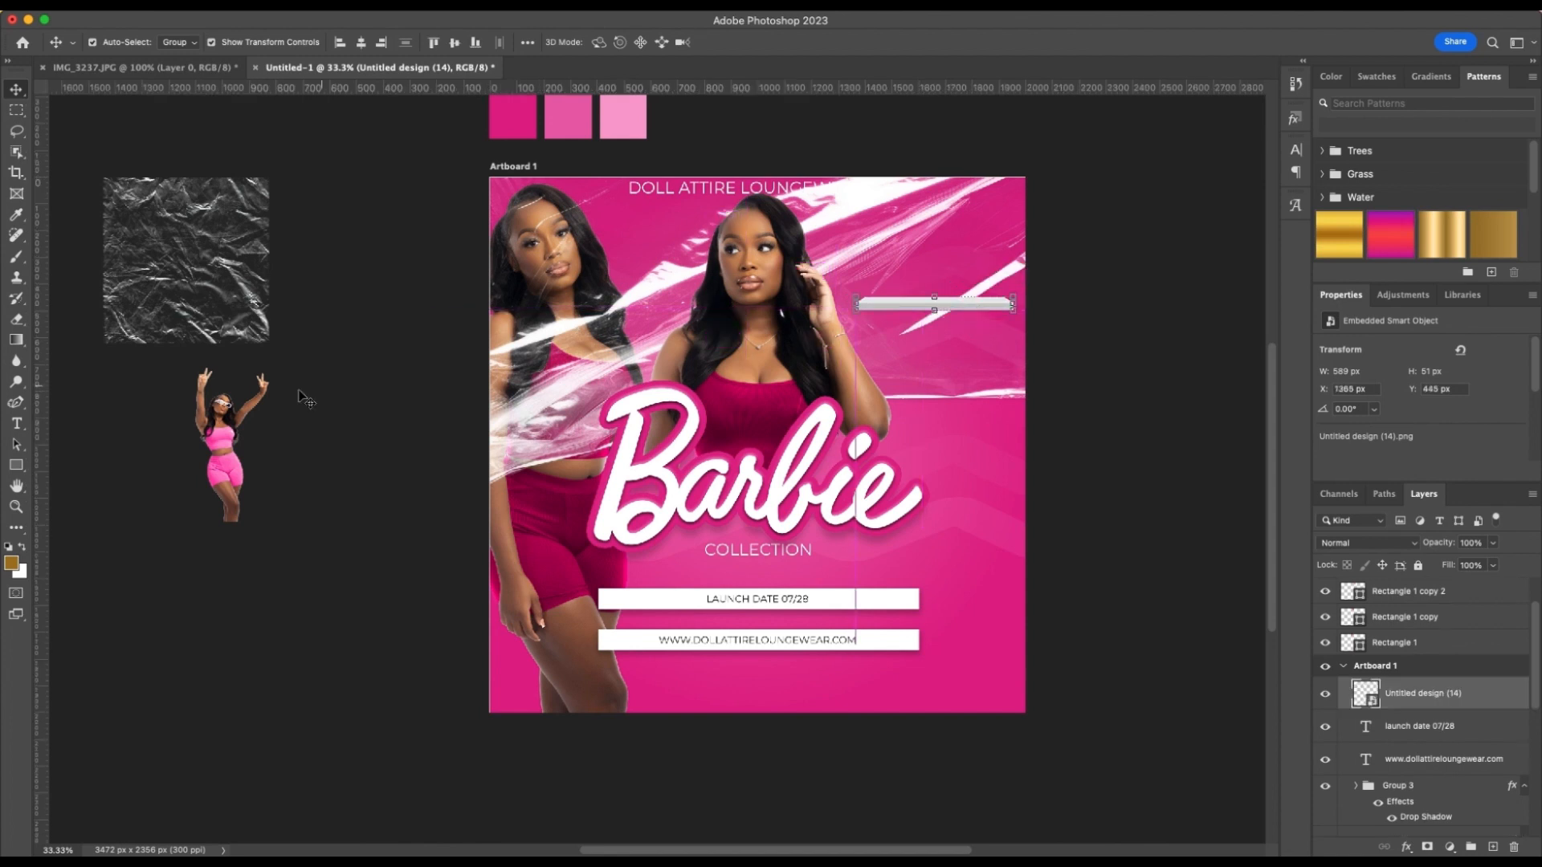
Flip the IMG_3237 cutout of the model with raised arms horizontally
click(220, 436)
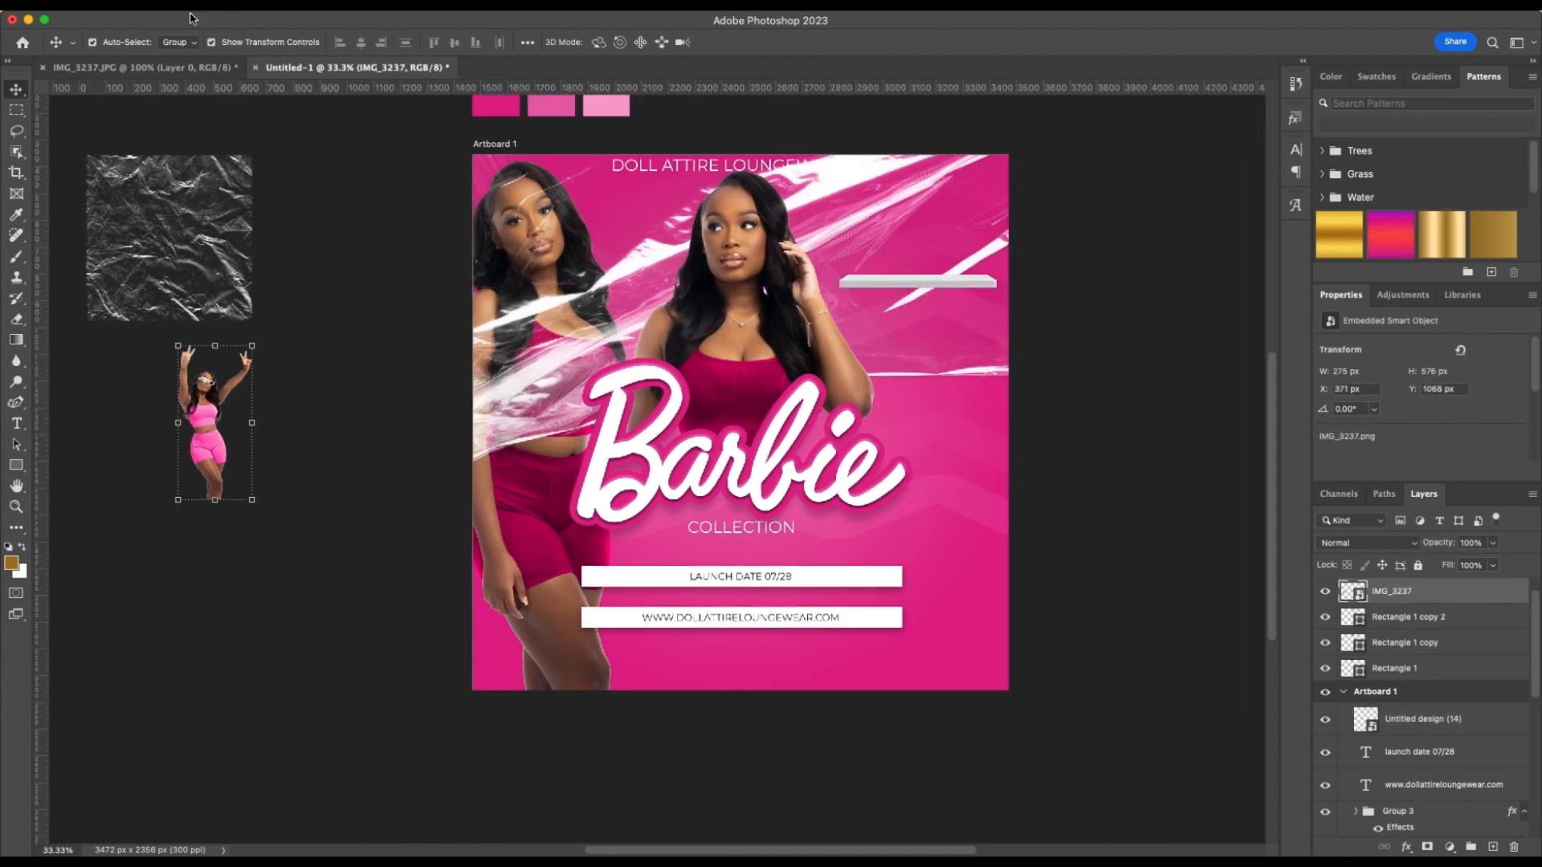
click(154, 12)
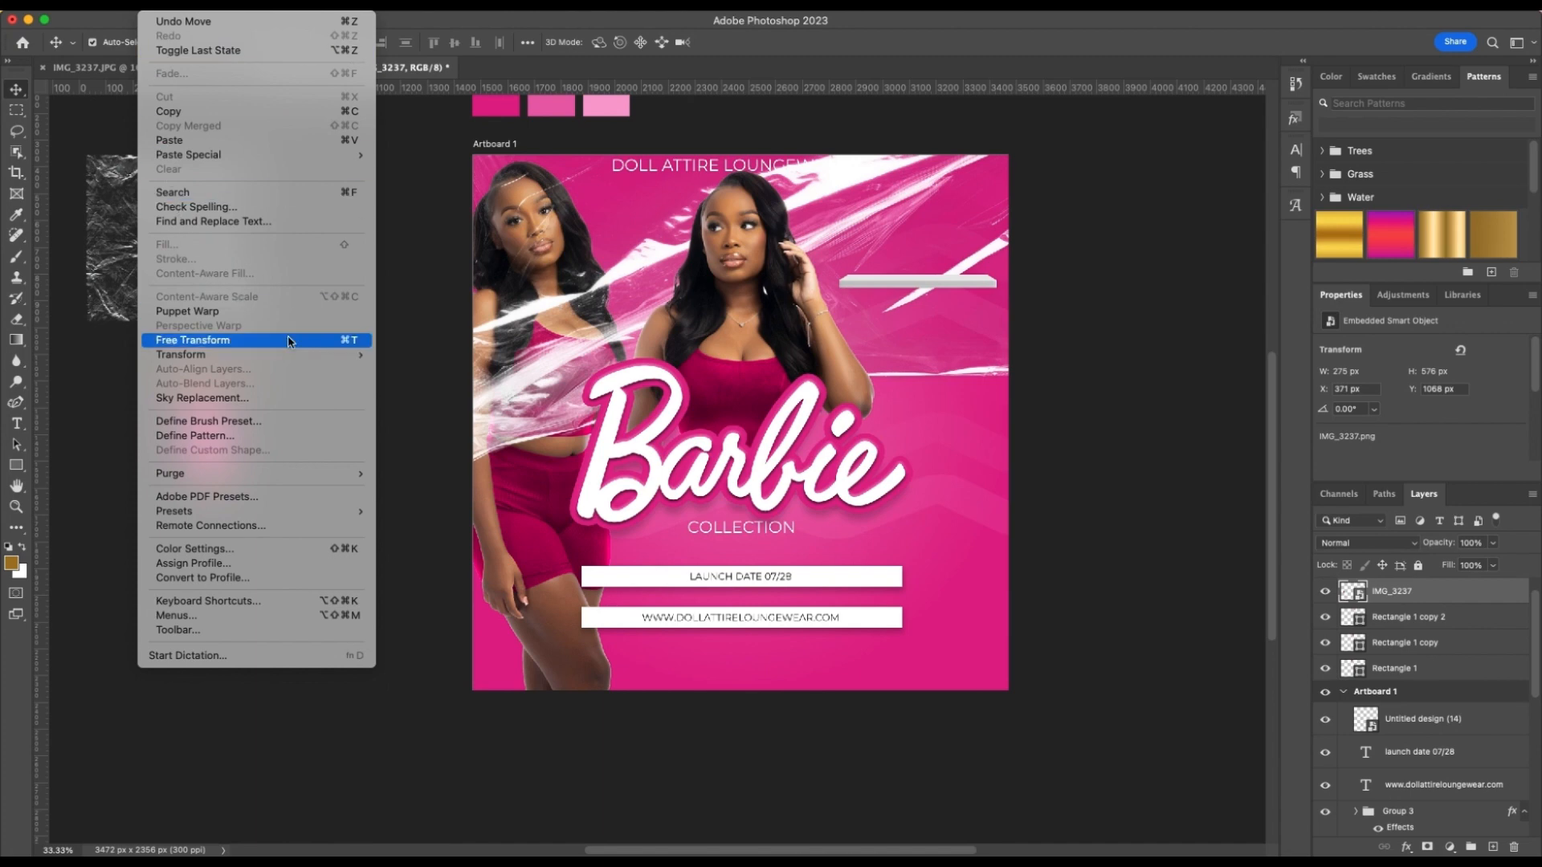
mouse_move(316, 356)
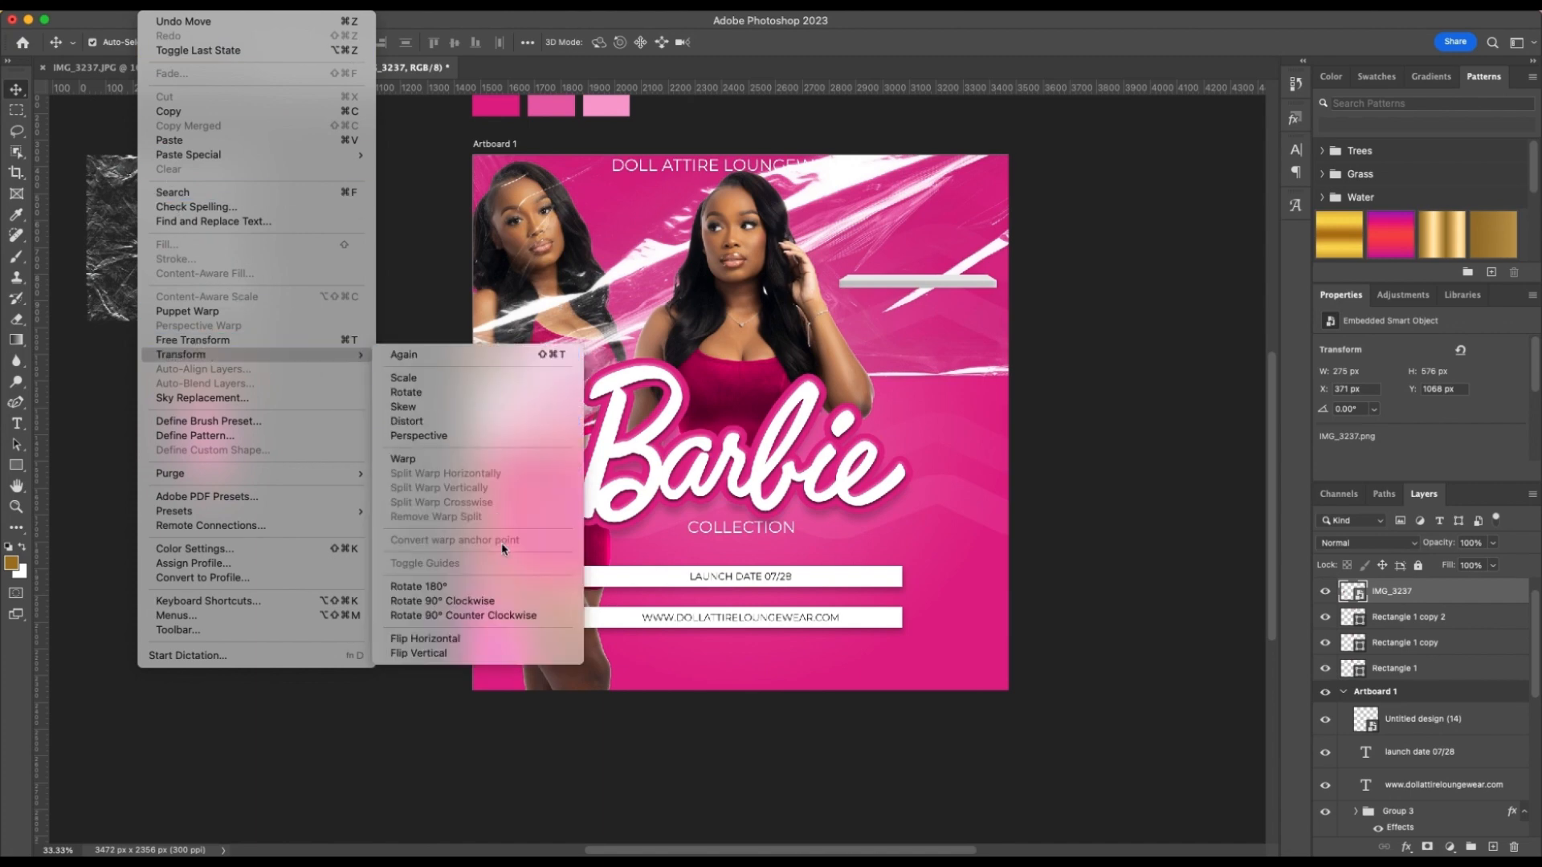
click(462, 639)
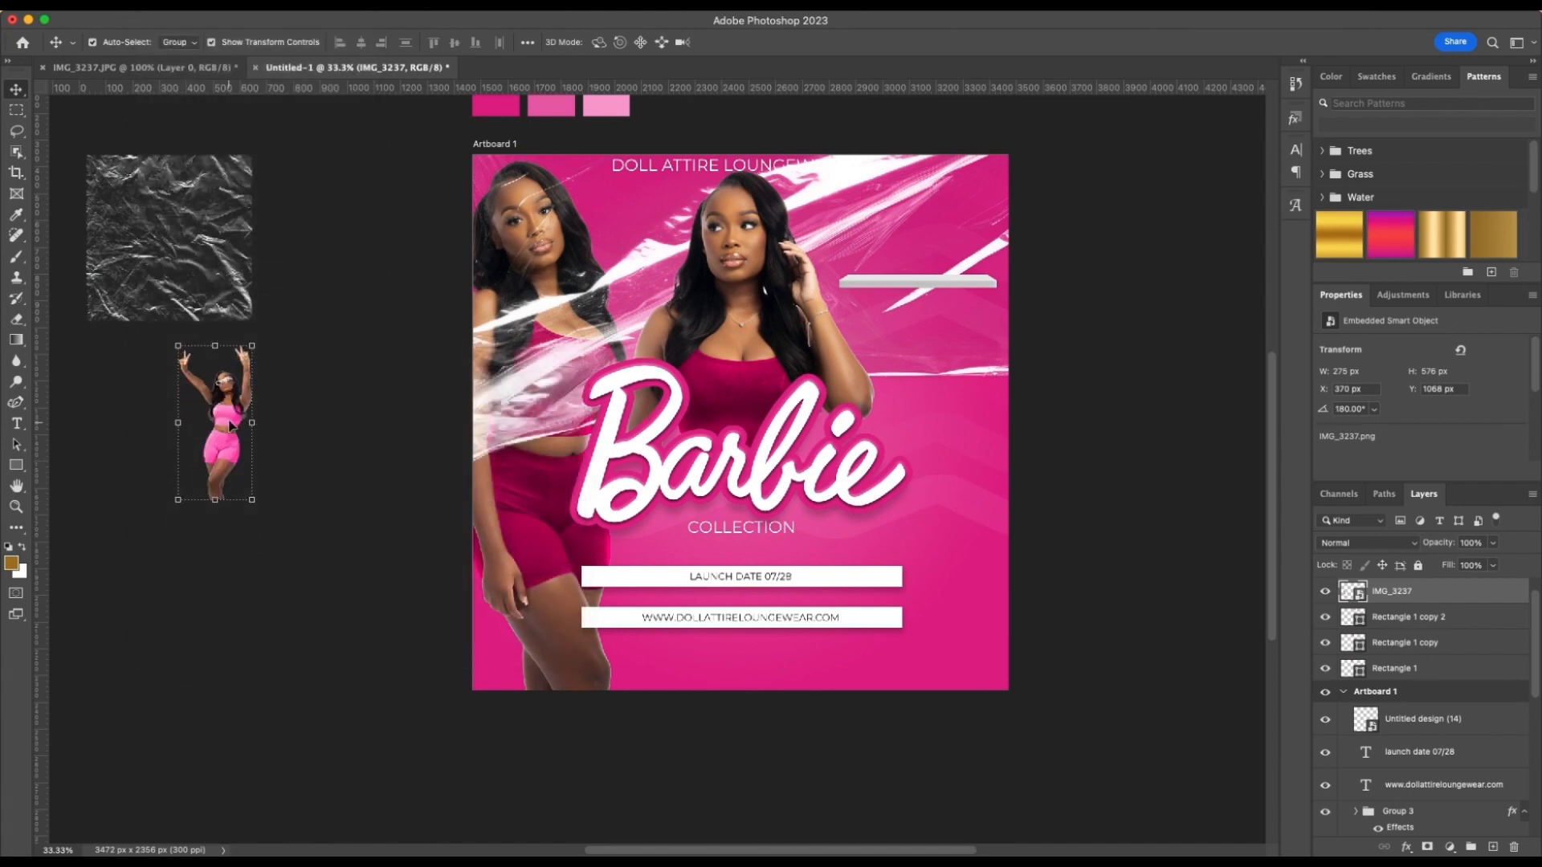
Move the IMG_3237 raised-arms cutout into the artboard's lower right corner and enlarge it to about 374 by 784 px
drag(228, 426, 843, 368)
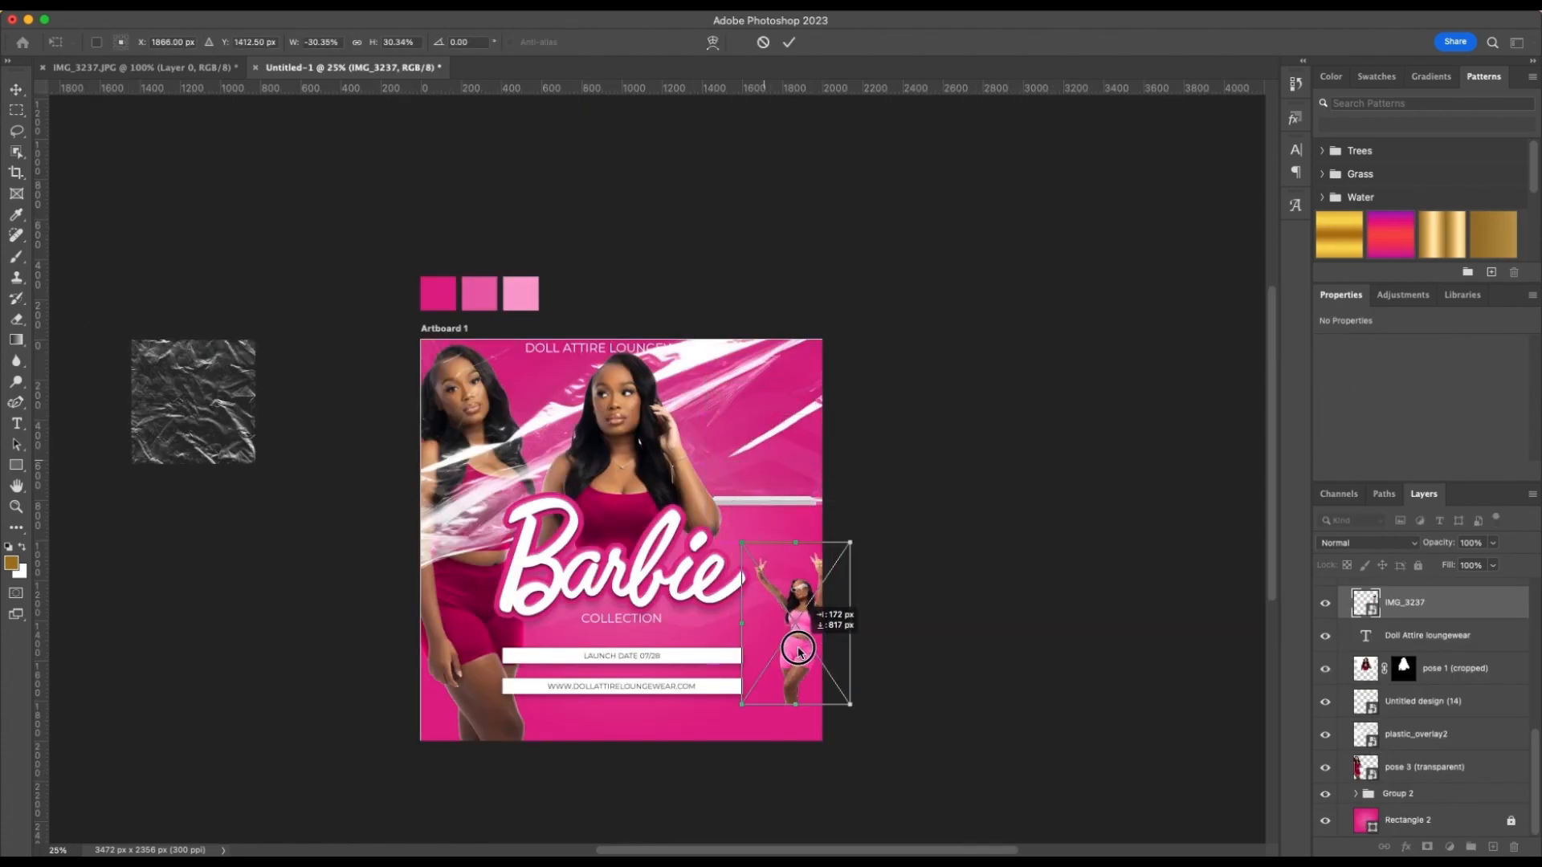
drag(798, 640, 772, 665)
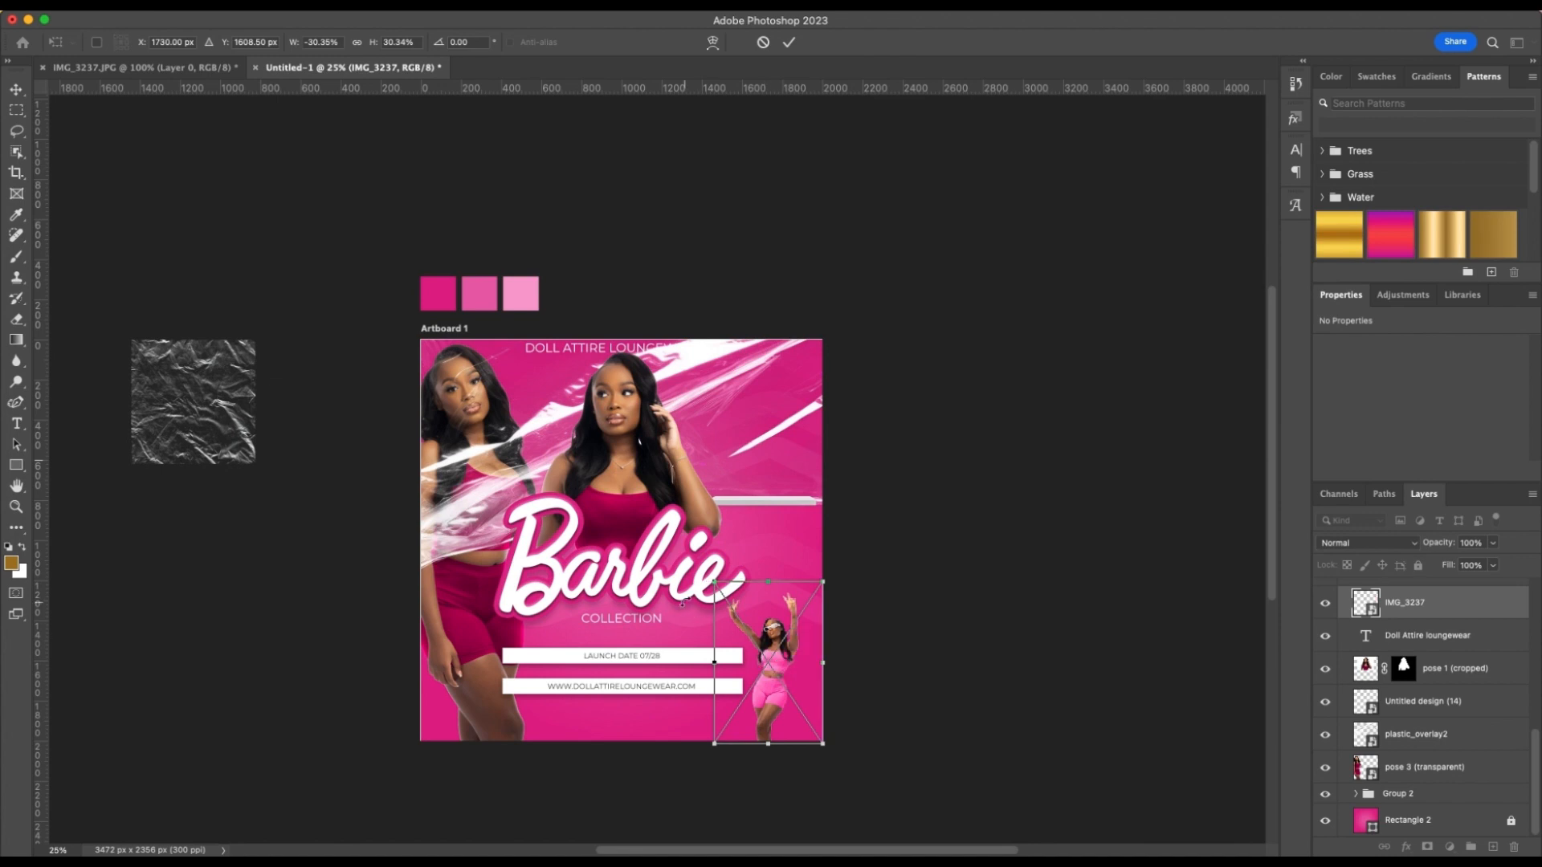
drag(713, 582, 710, 575)
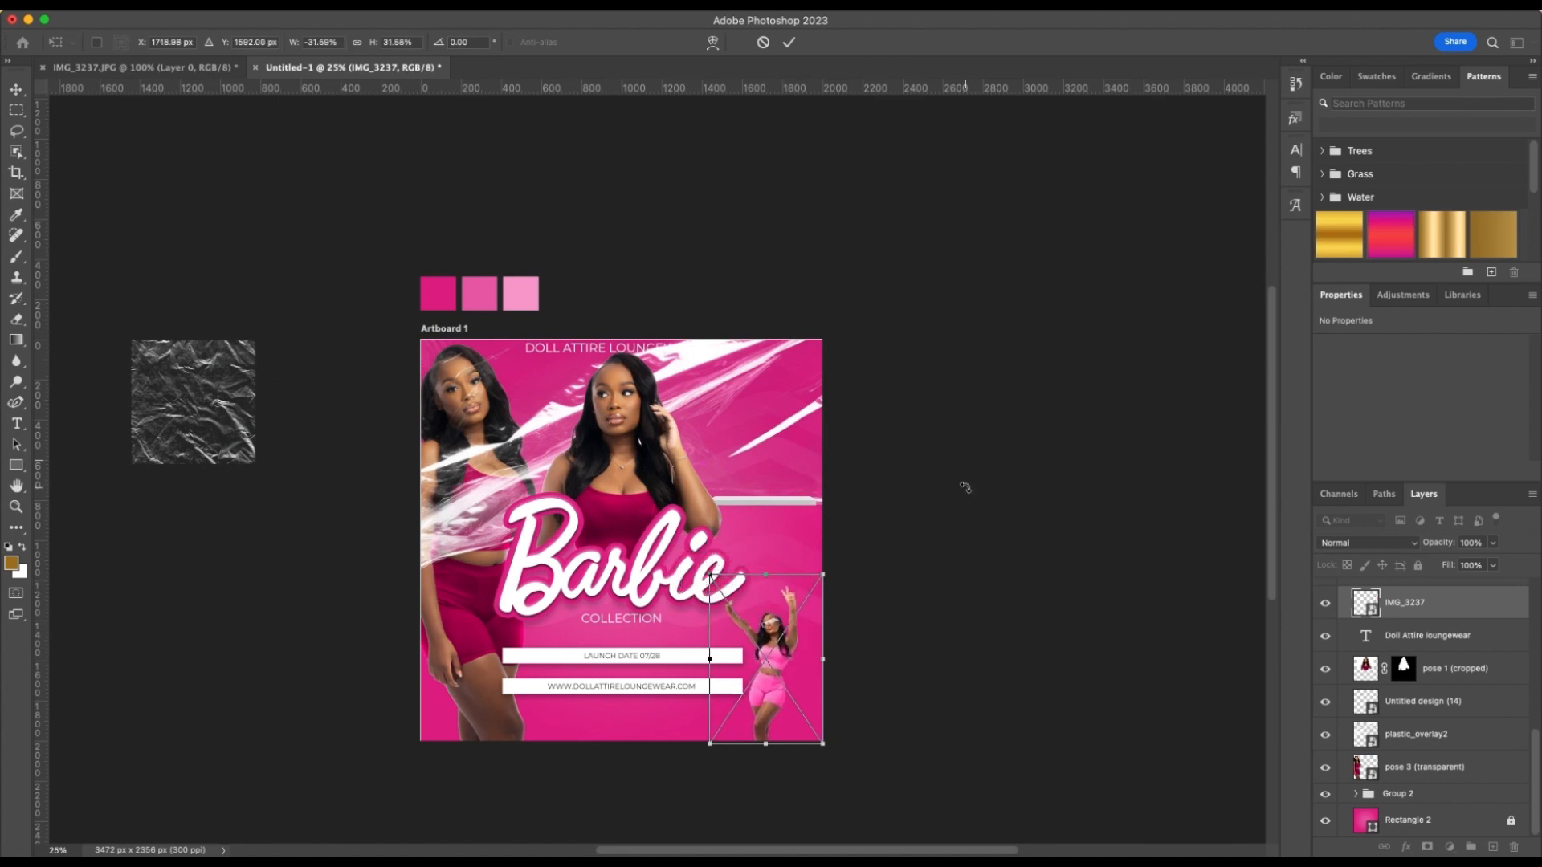
key(Return)
Move the white platform graphic off the artboard onto the empty canvas at its right
click(799, 499)
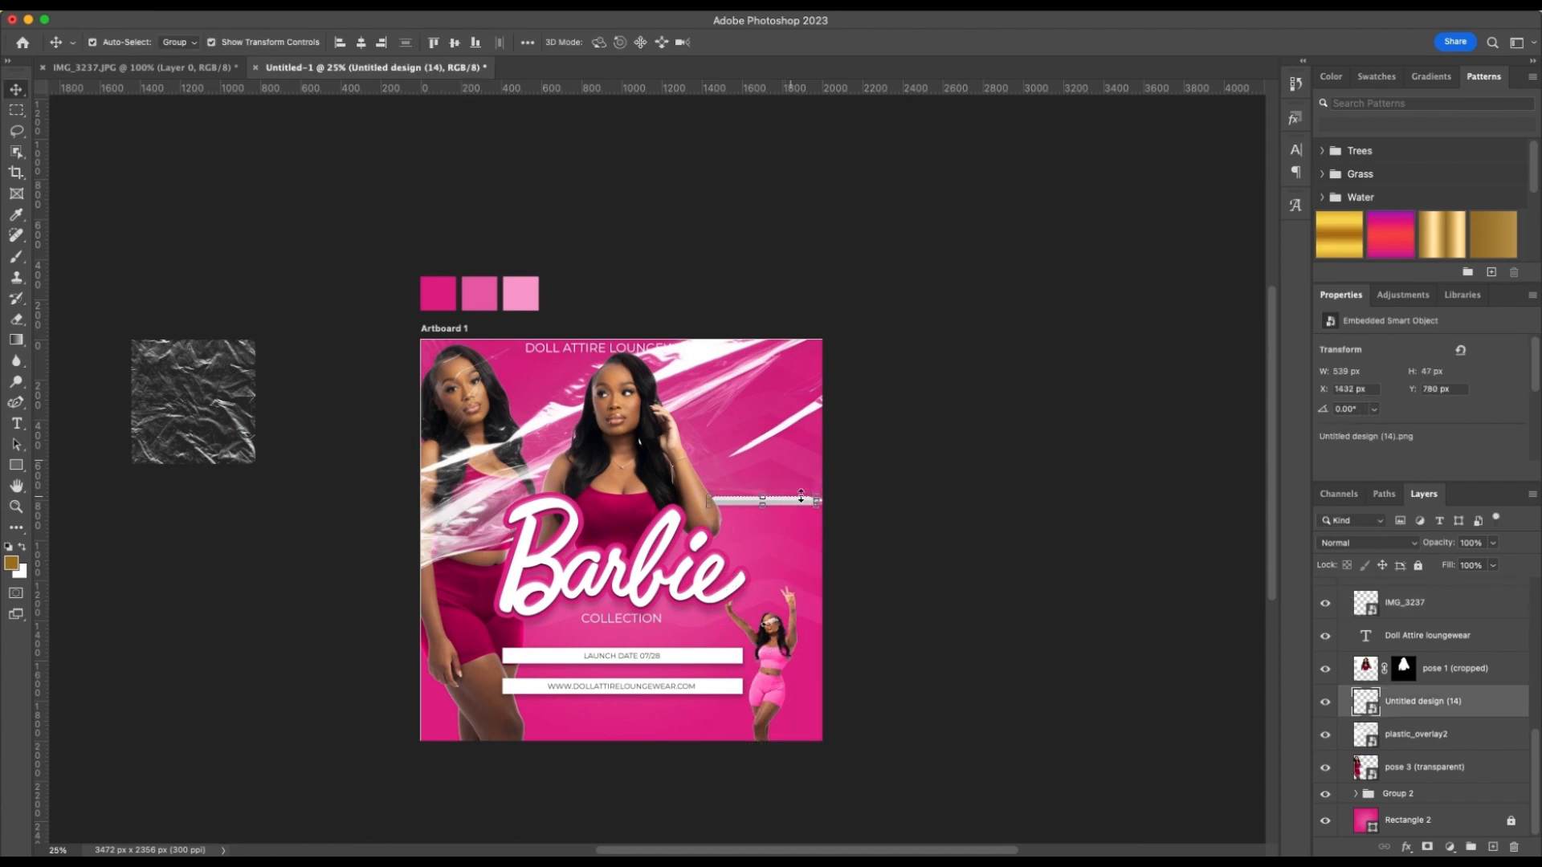
drag(795, 507, 1003, 476)
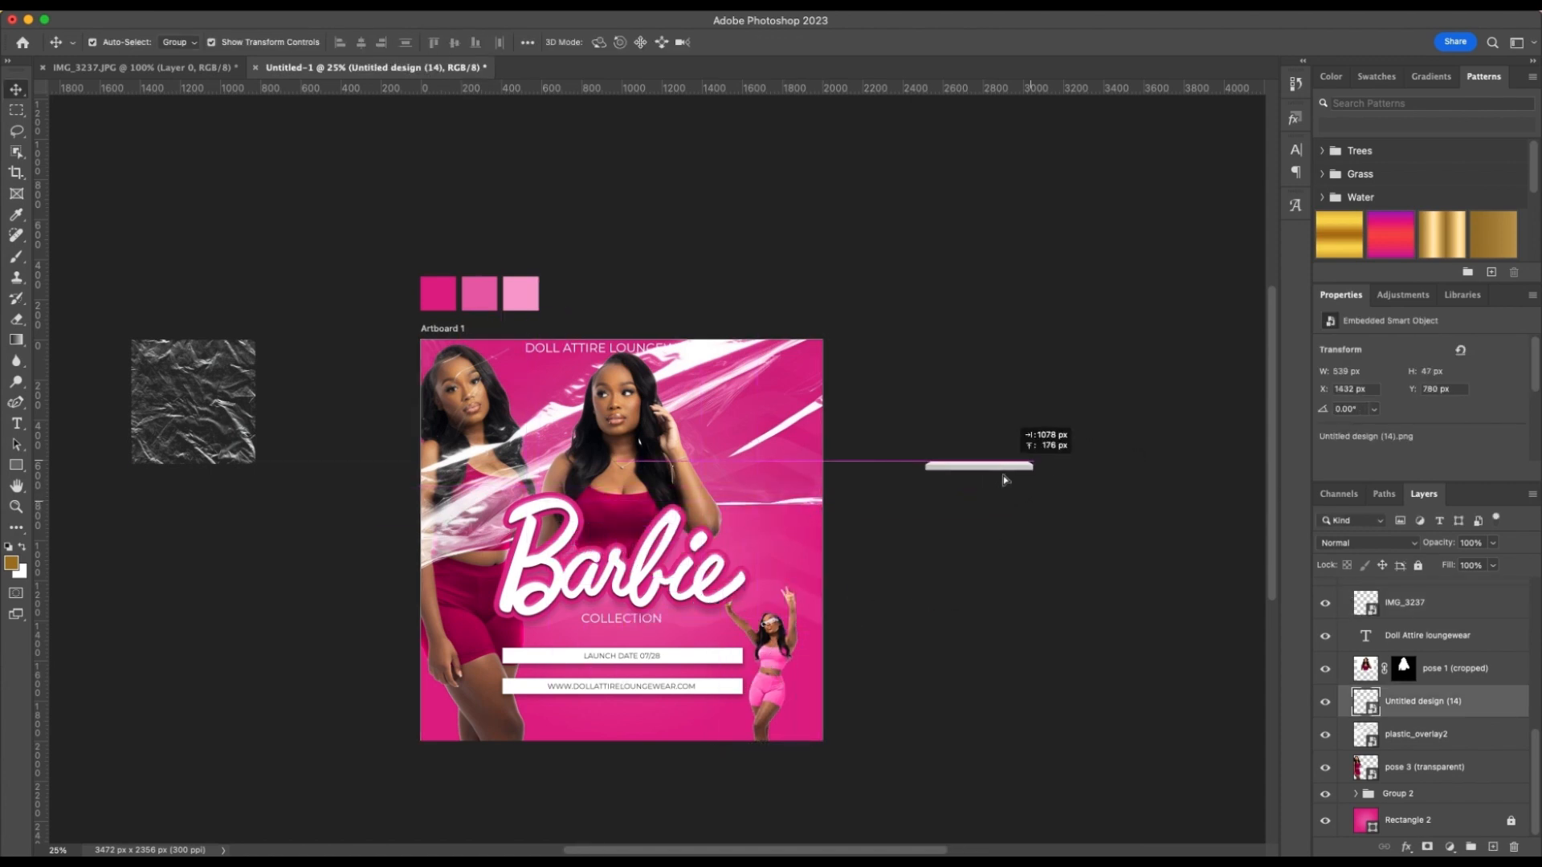
click(905, 692)
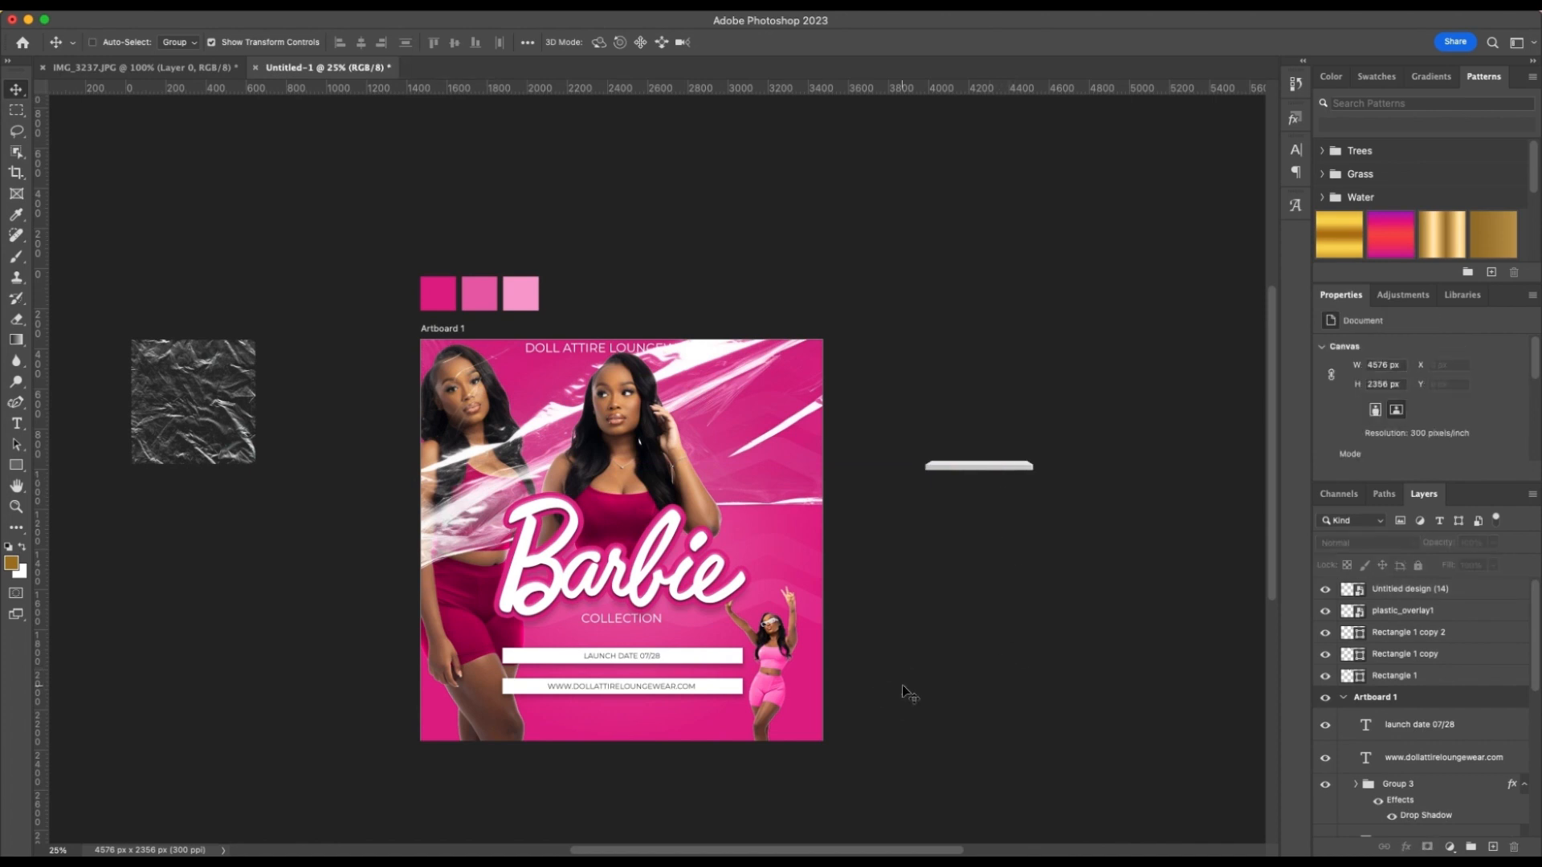
Put the IMG_3237 cutout layer into Group 3 so it takes on the group's drop shadow
key(super+equal)
key(super+equal)
scroll(902, 685, down, 2)
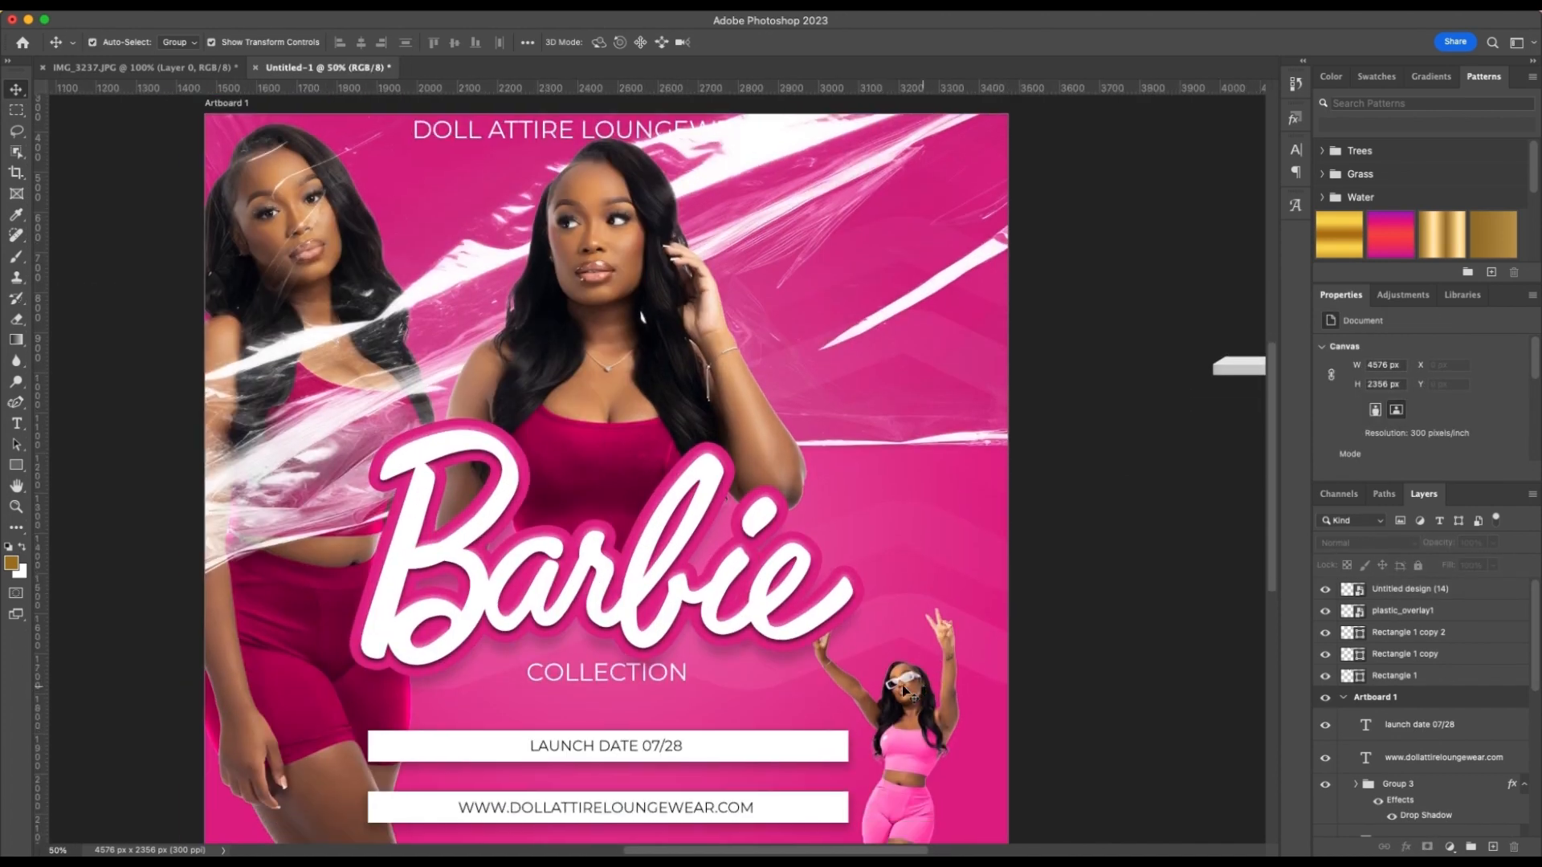
scroll(903, 689, down, 3)
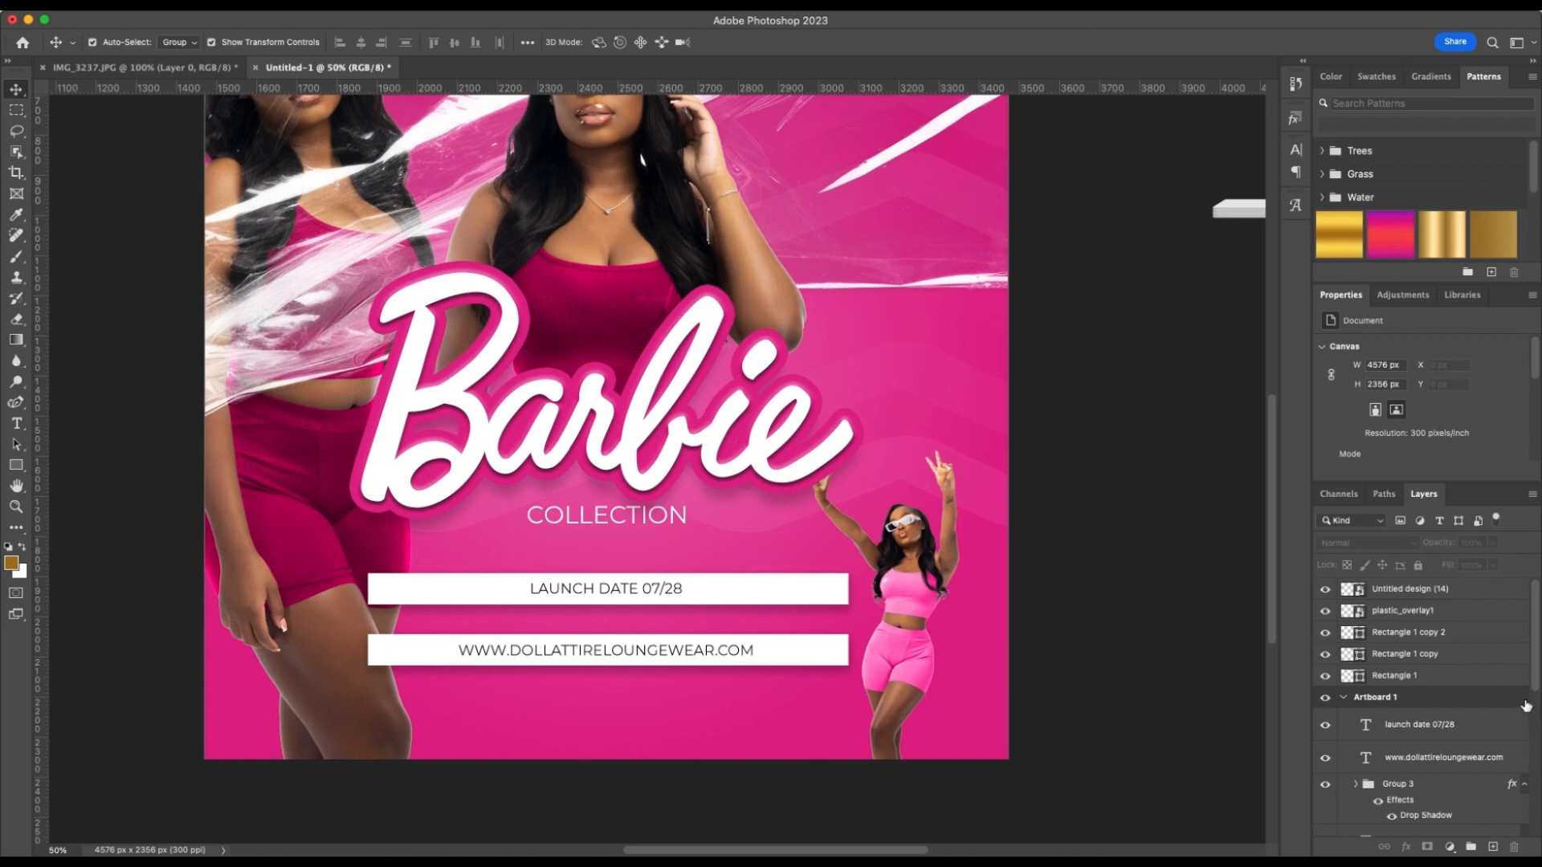
scroll(1504, 759, down, 5)
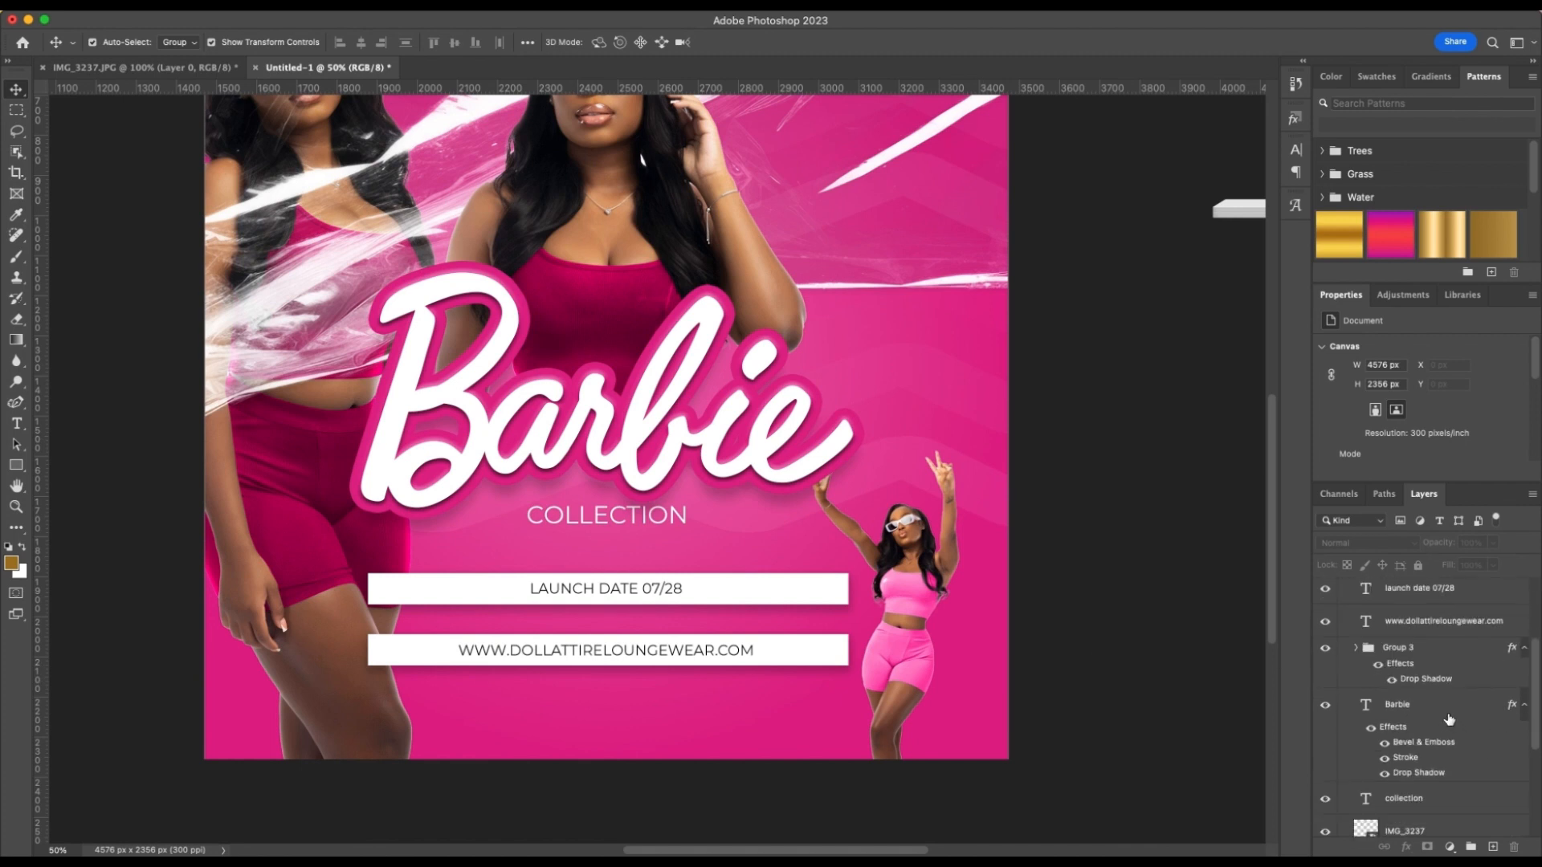
scroll(1449, 719, down, 4)
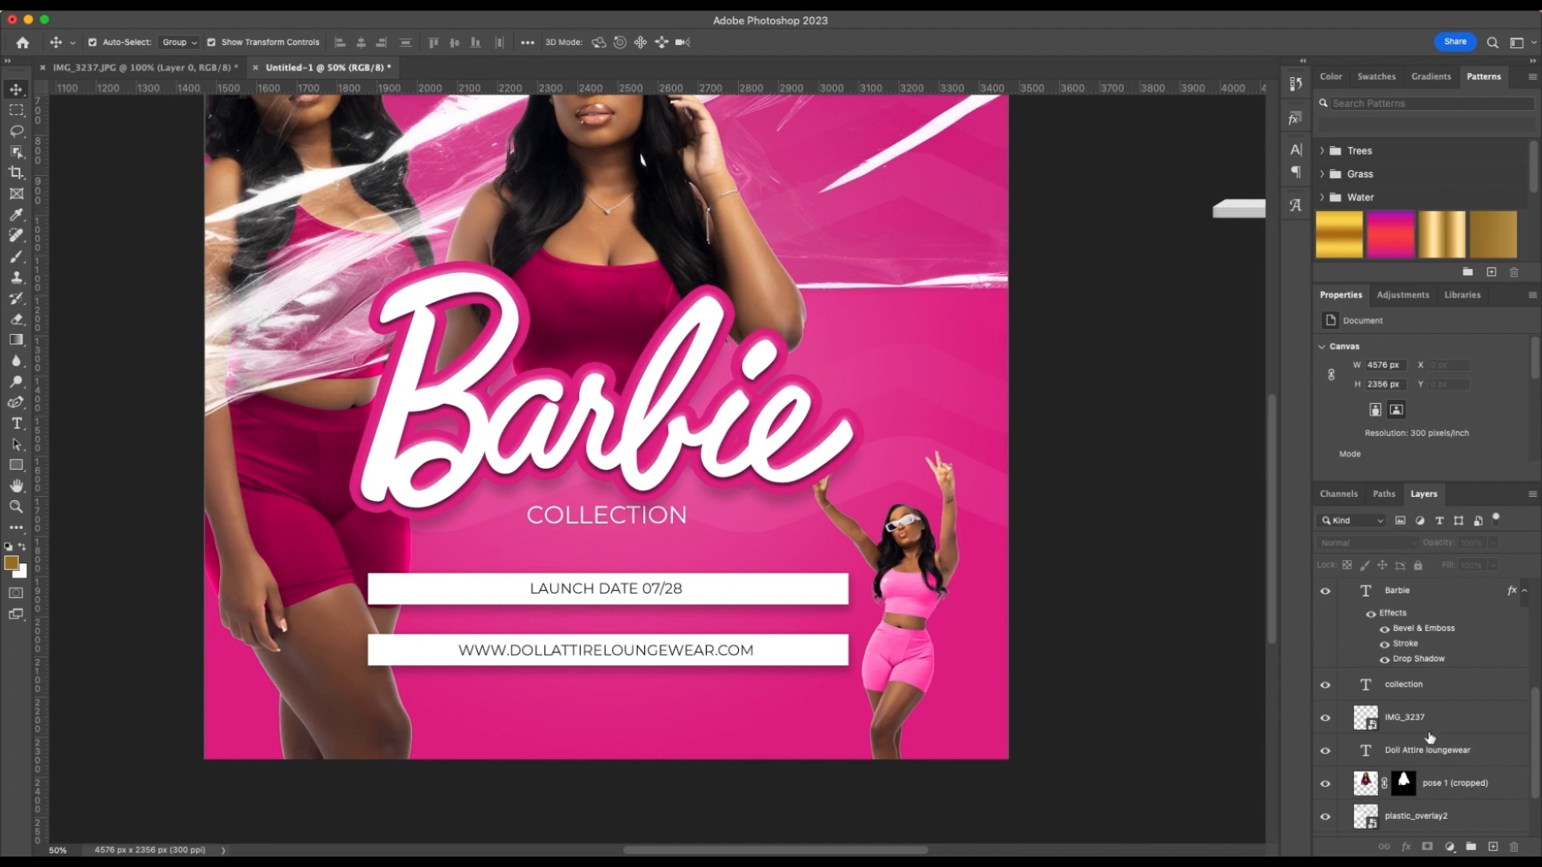
scroll(1448, 747, down, 3)
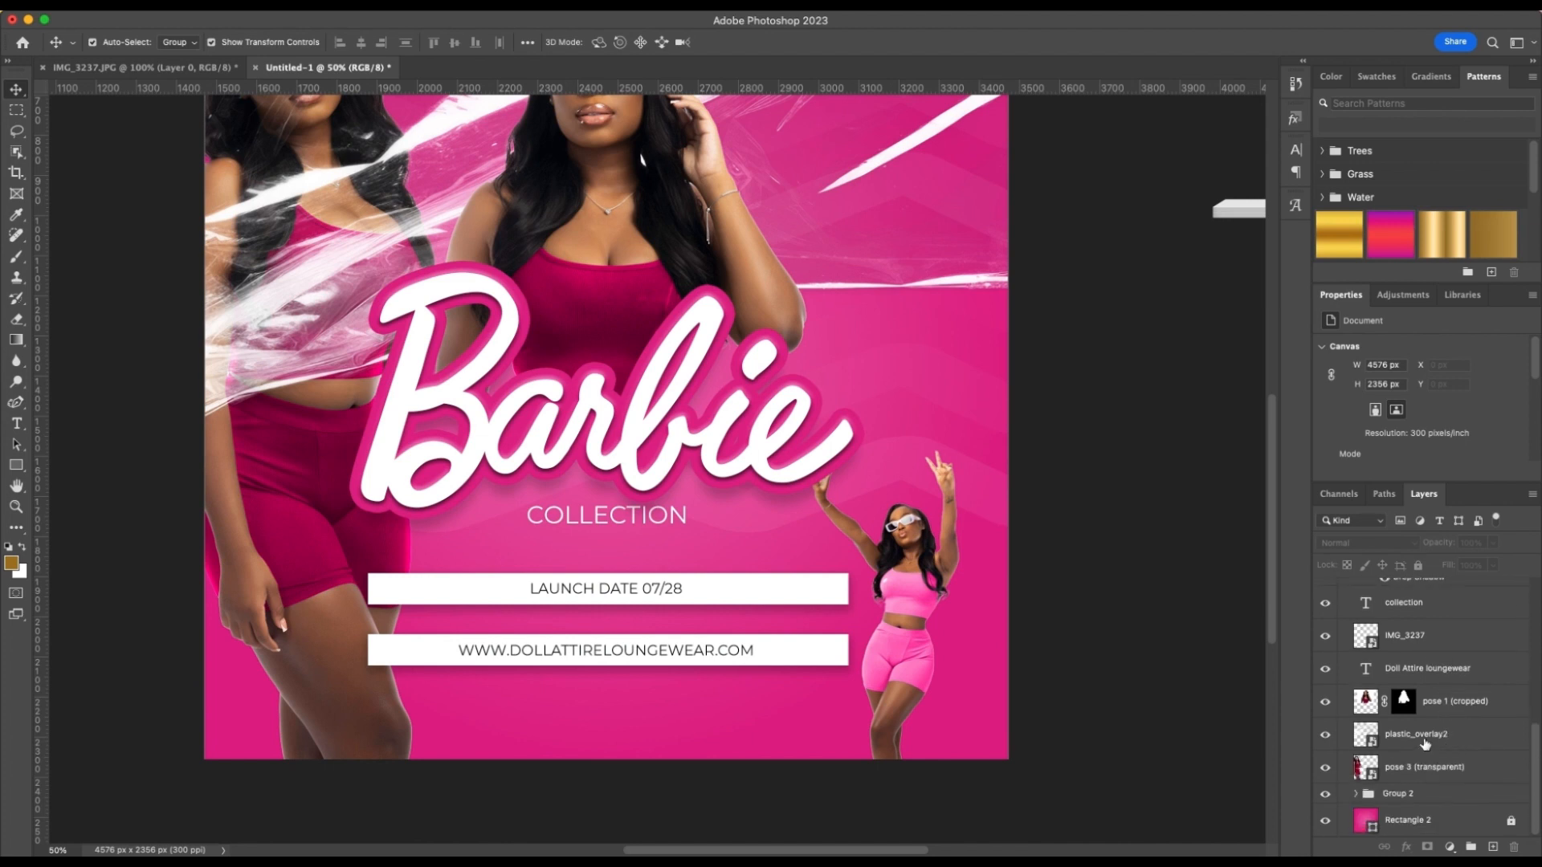
scroll(1496, 727, up, 5)
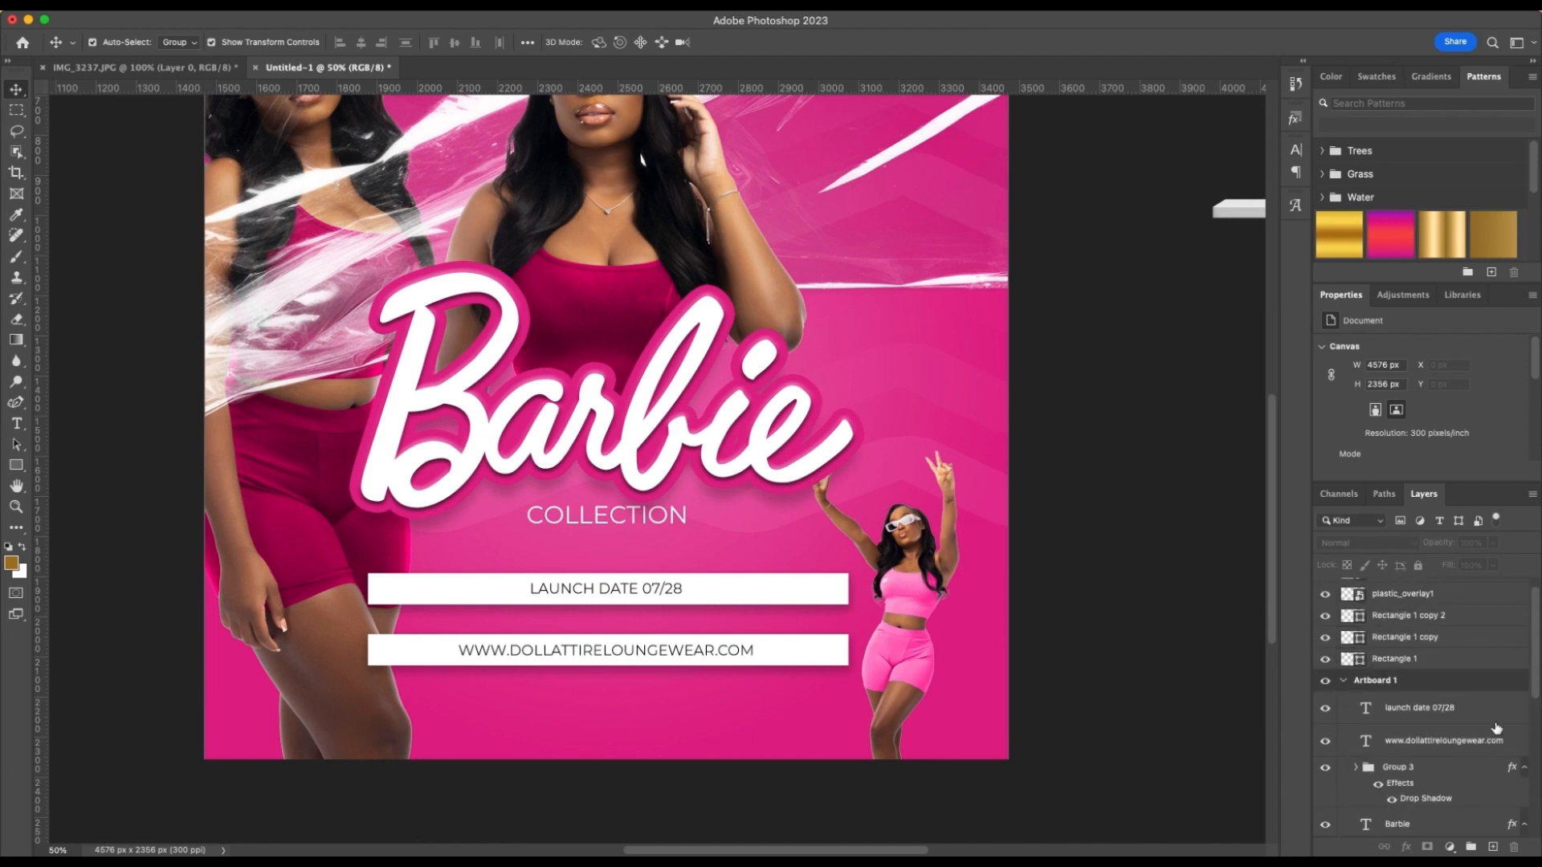
scroll(1496, 727, down, 10)
scroll(1139, 688, down, 3)
click(886, 600)
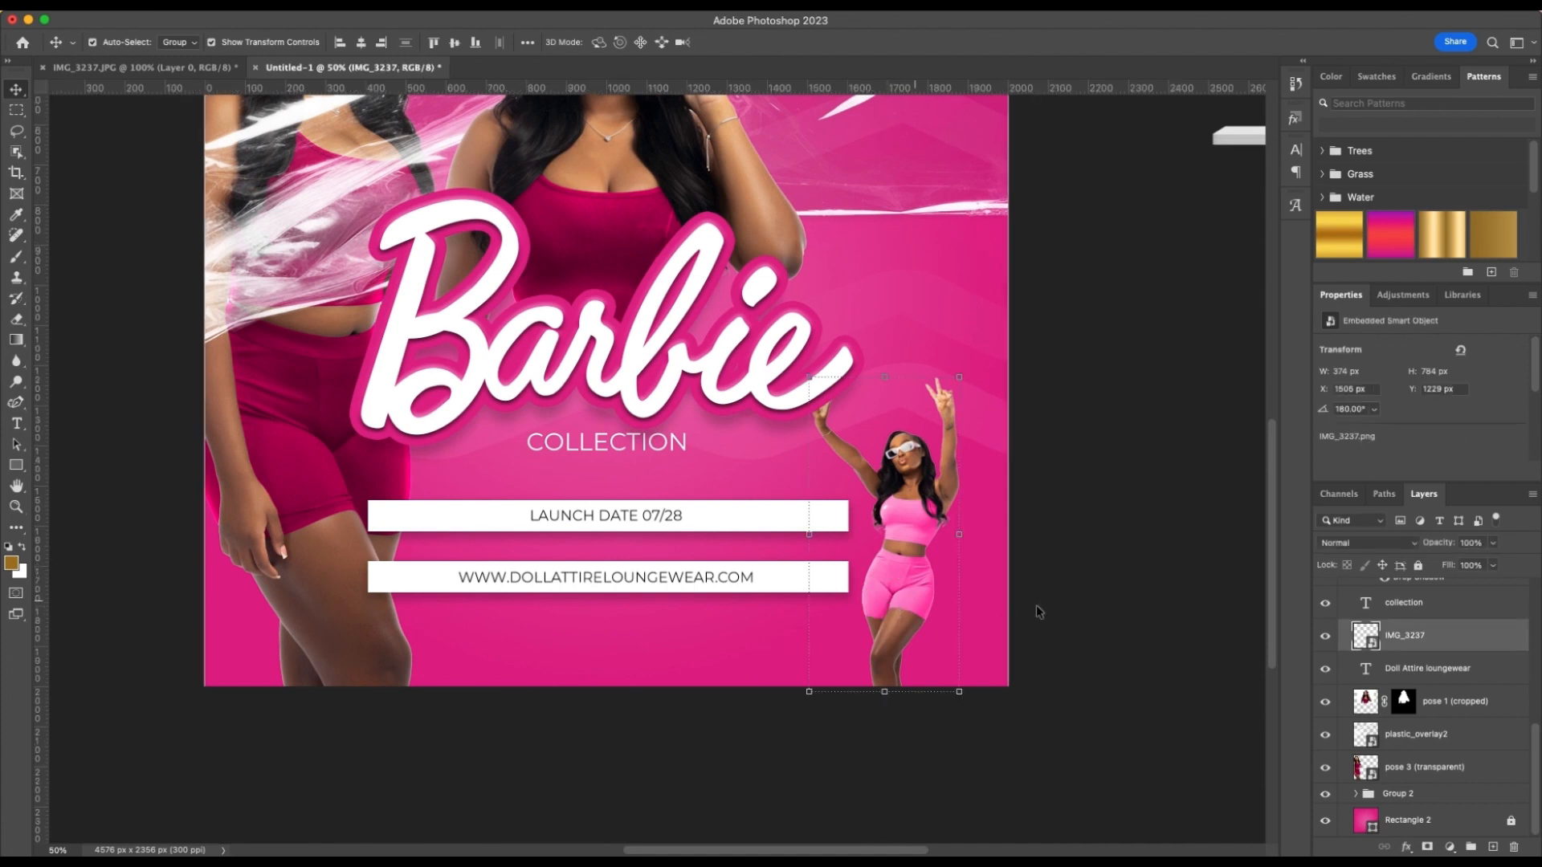
scroll(1469, 650, up, 6)
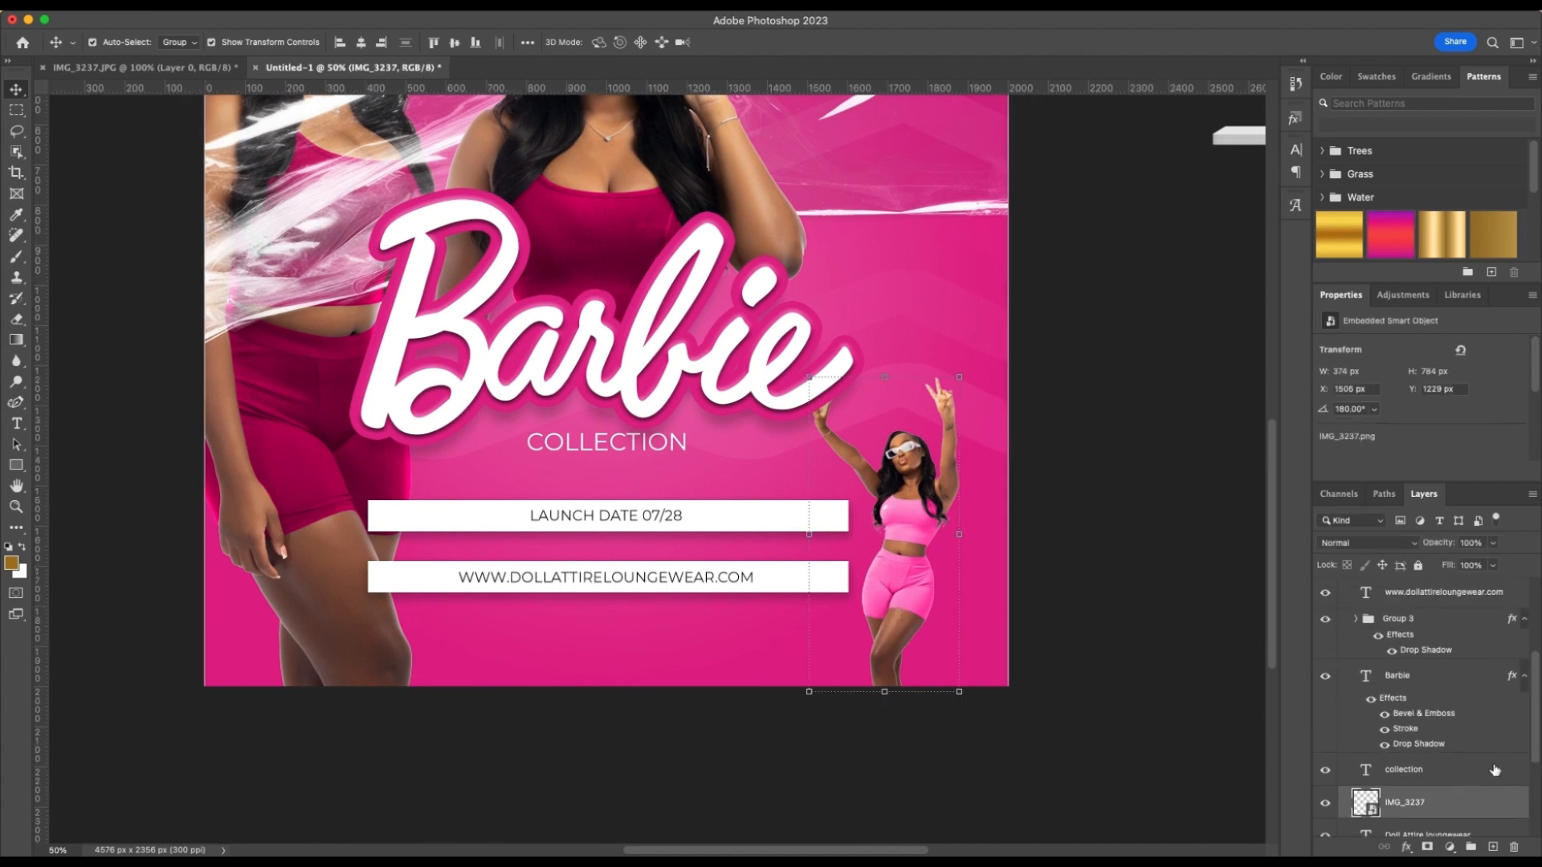
drag(1498, 802, 1437, 620)
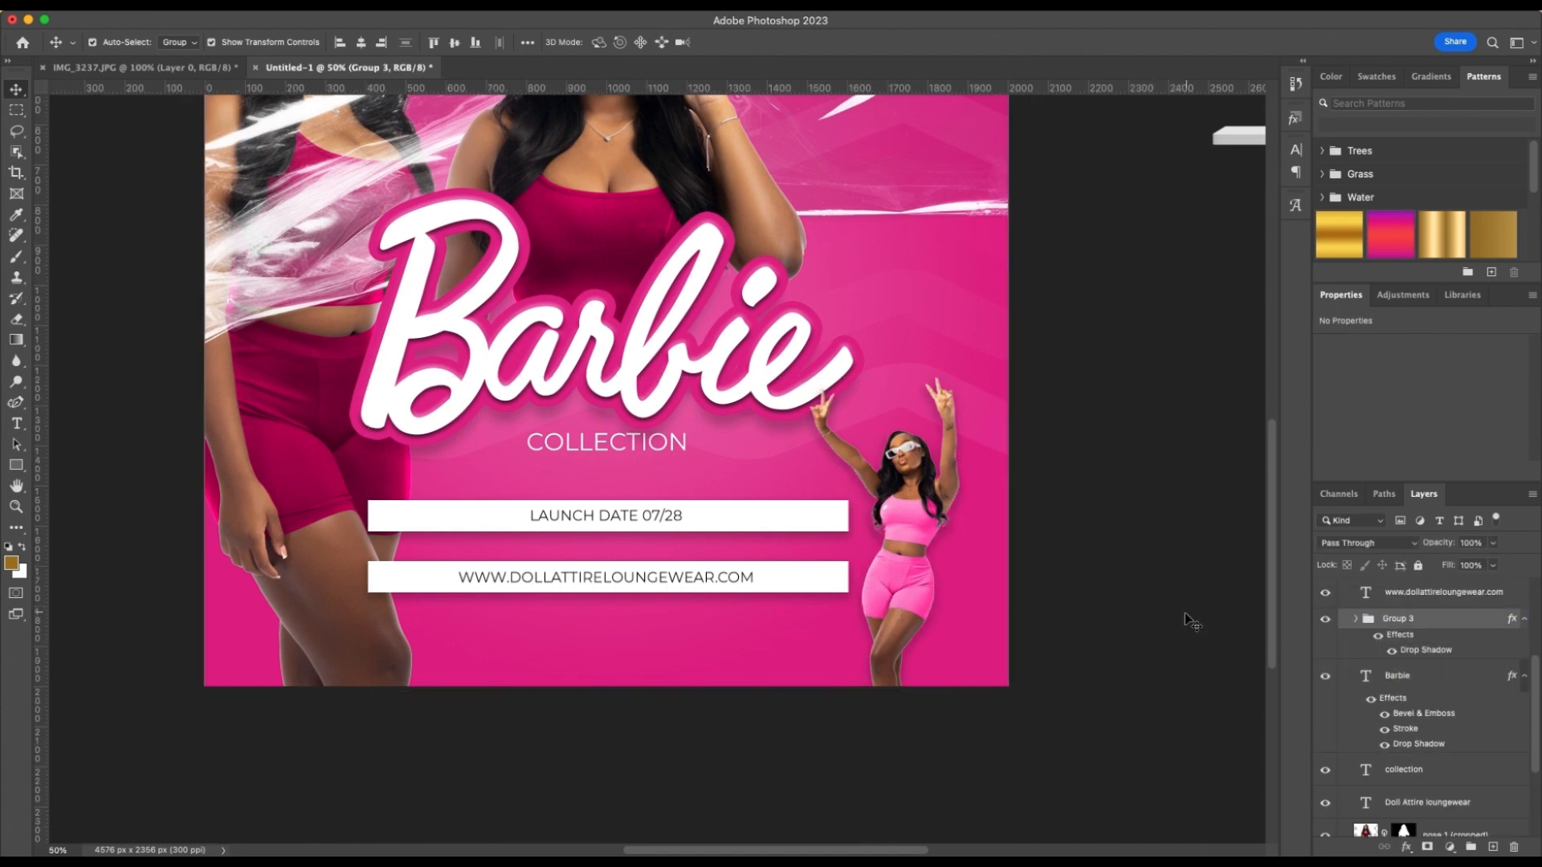
click(1183, 614)
drag(902, 594, 920, 593)
key(super+z)
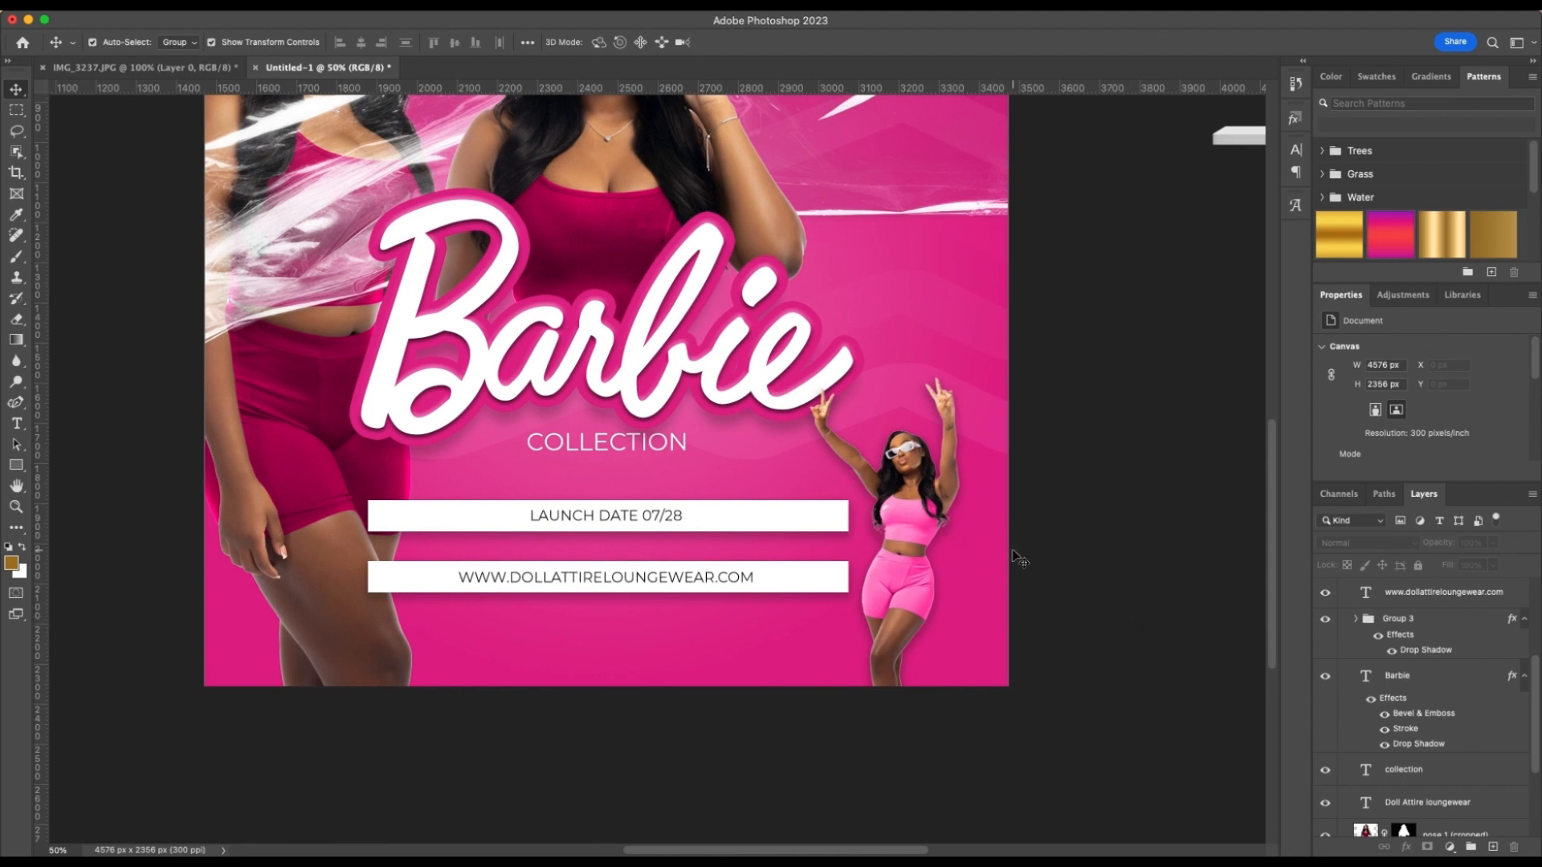
scroll(966, 541, up, 5)
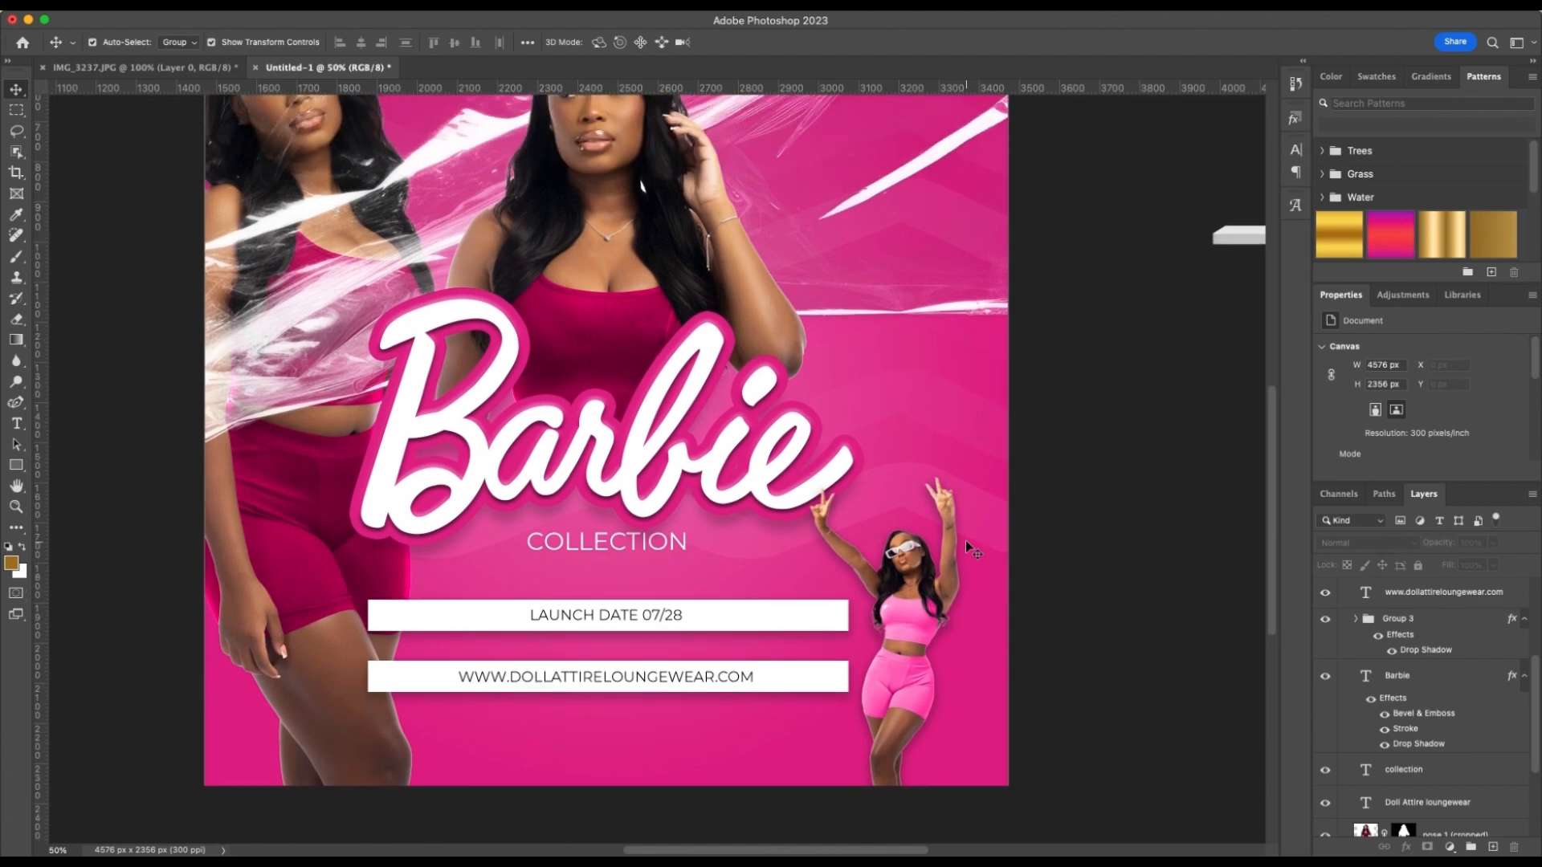
scroll(965, 541, up, 3)
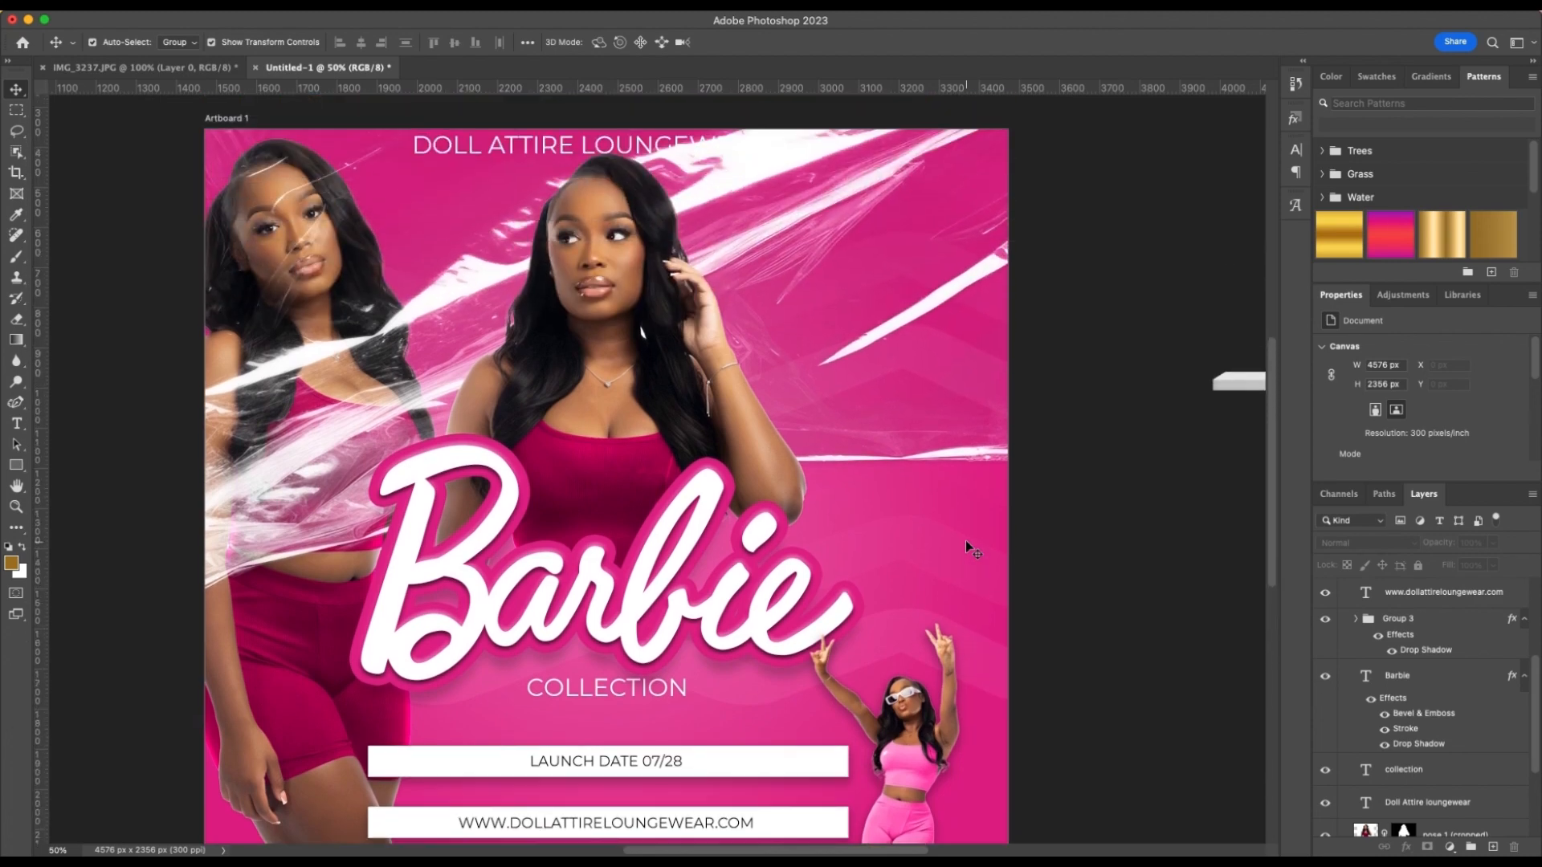
key(super+minus)
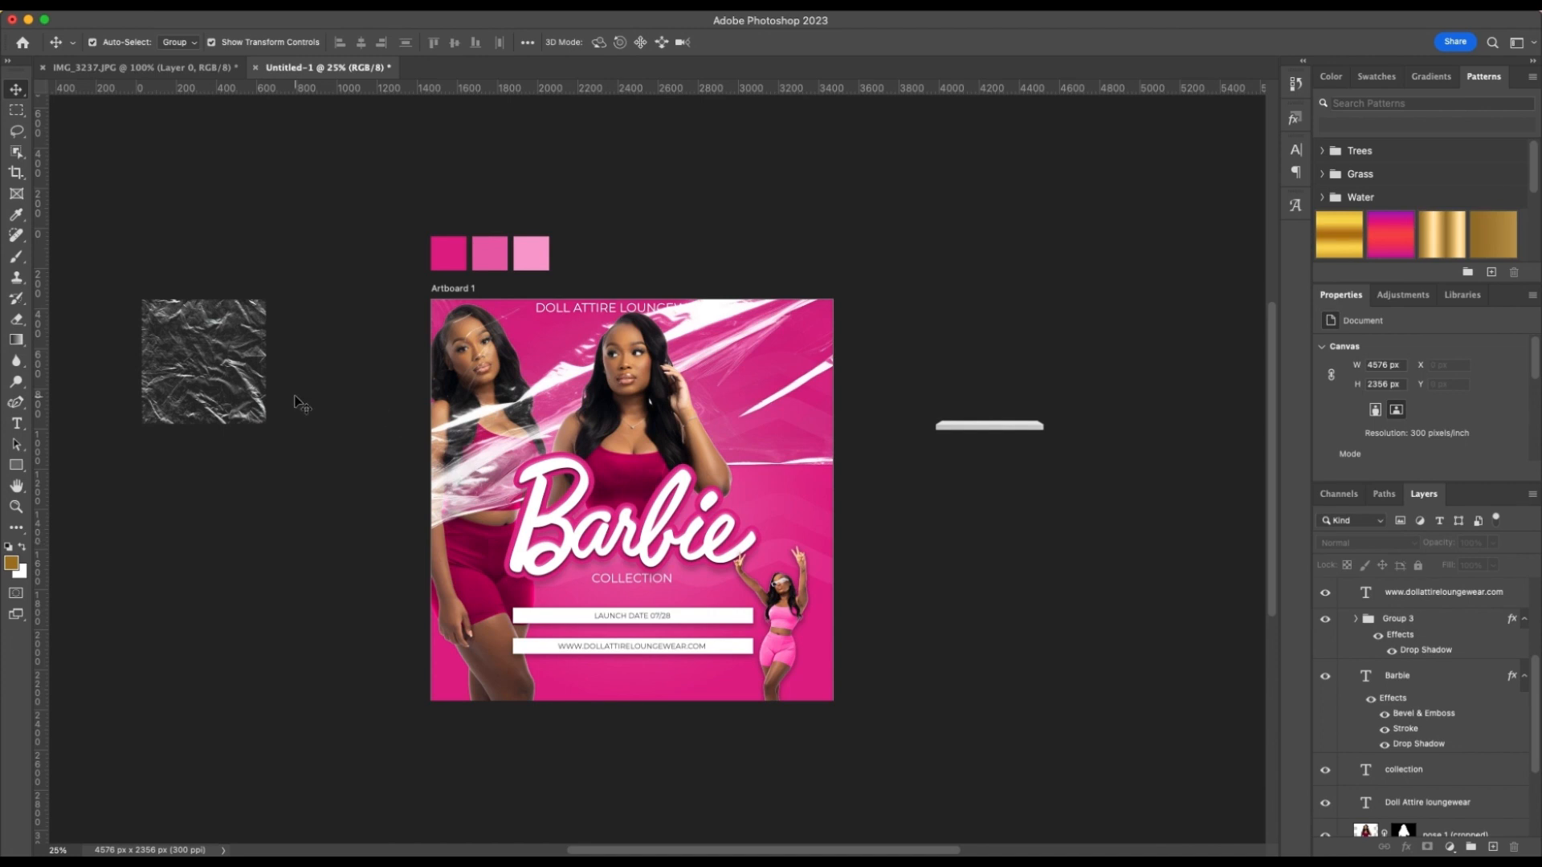
drag(153, 349, 425, 483)
click(224, 453)
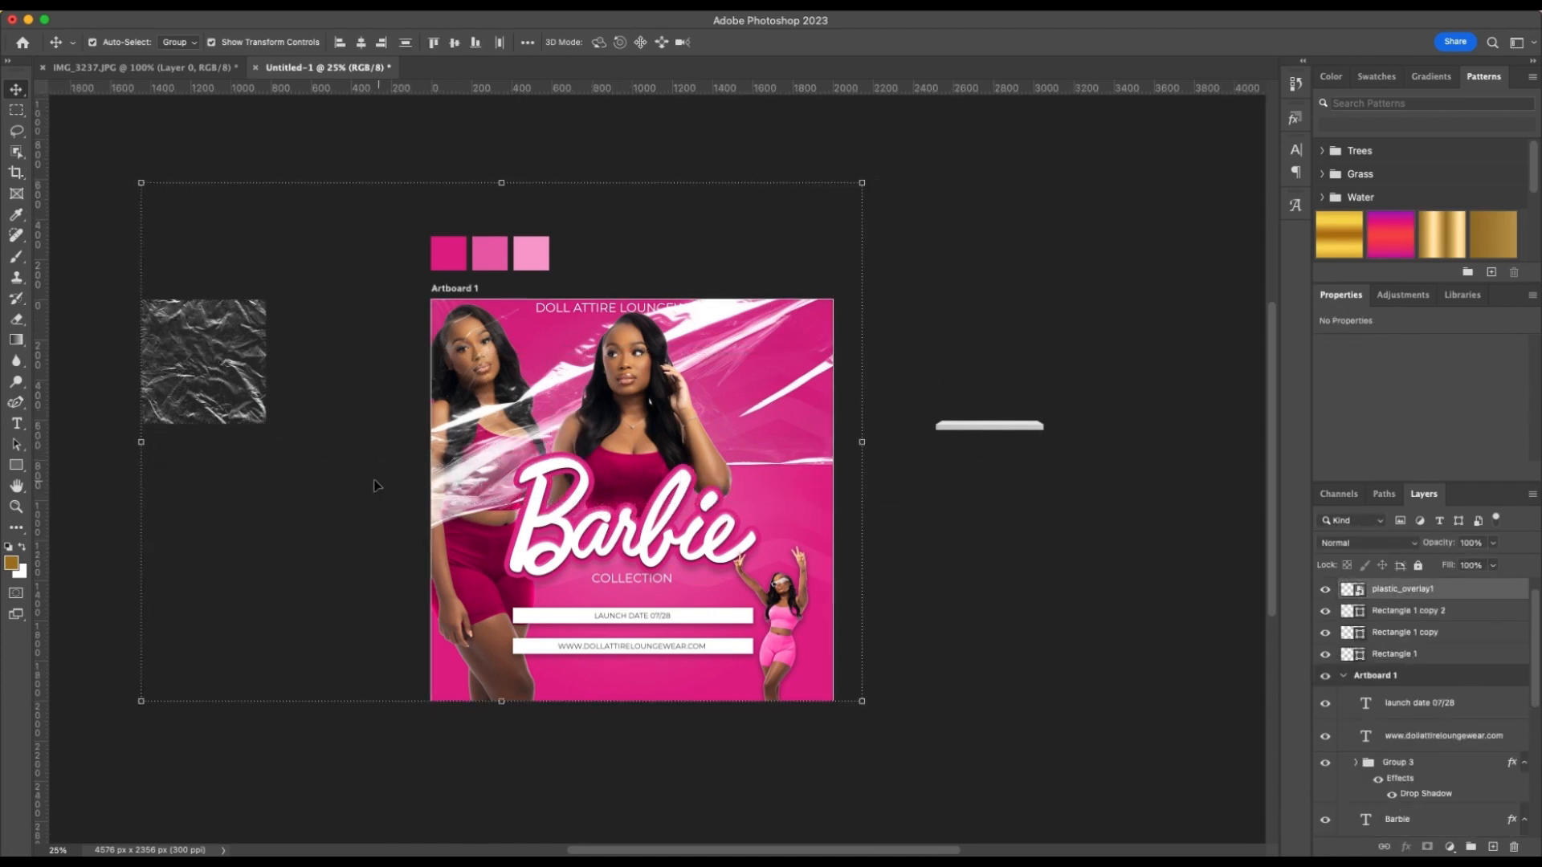
click(375, 485)
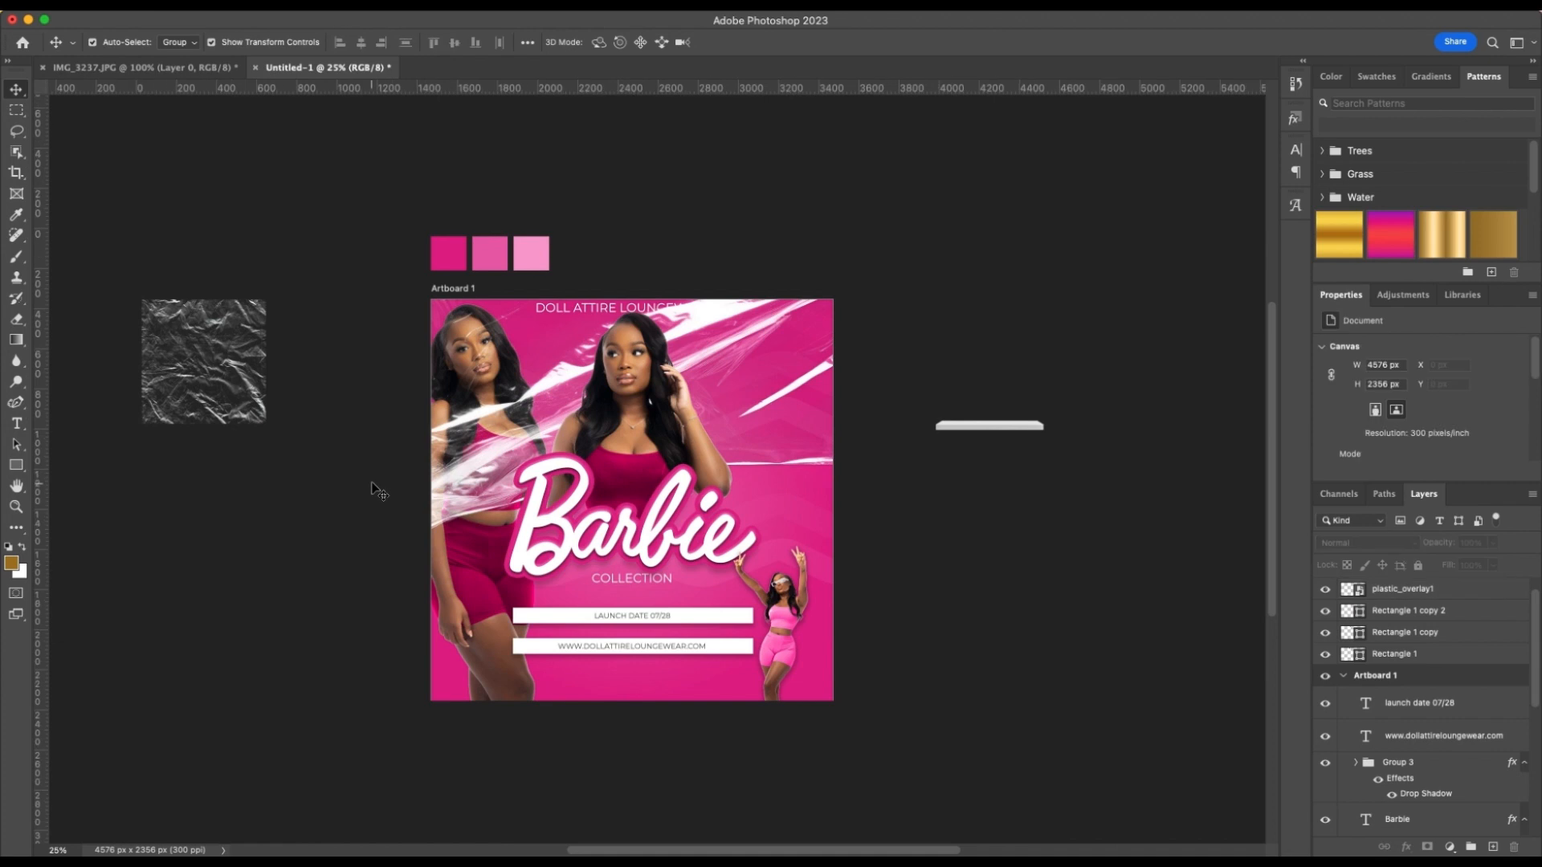
click(205, 340)
click(193, 333)
click(232, 294)
click(201, 304)
drag(187, 345, 248, 413)
Move the Doll Attire Loungewear text from the artboard's top edge to below the website bar and centre it horizontally
scroll(654, 499, right, 2)
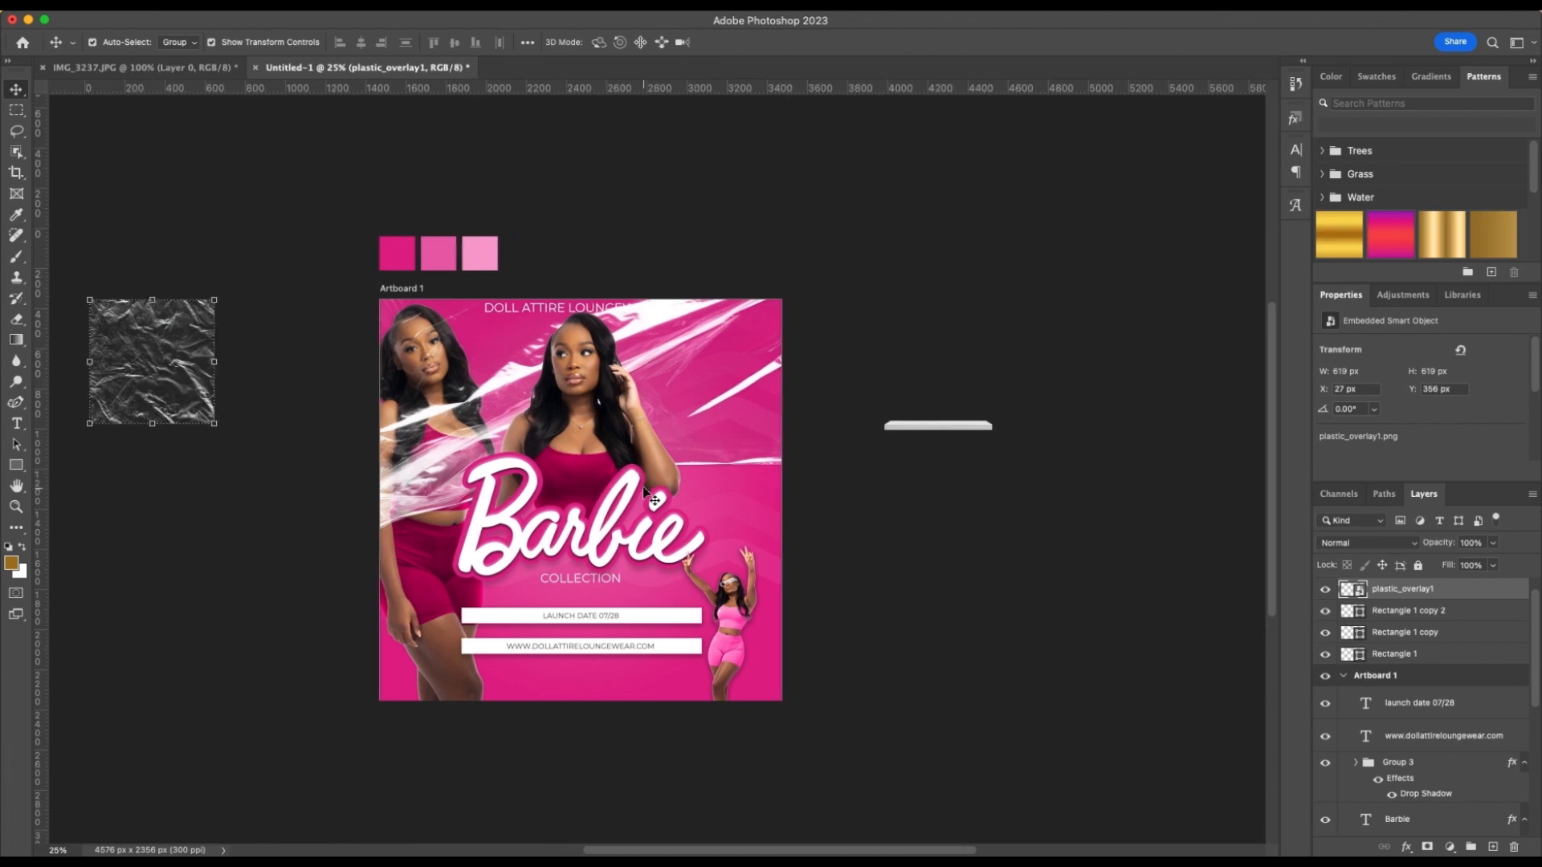
scroll(655, 500, up, 1)
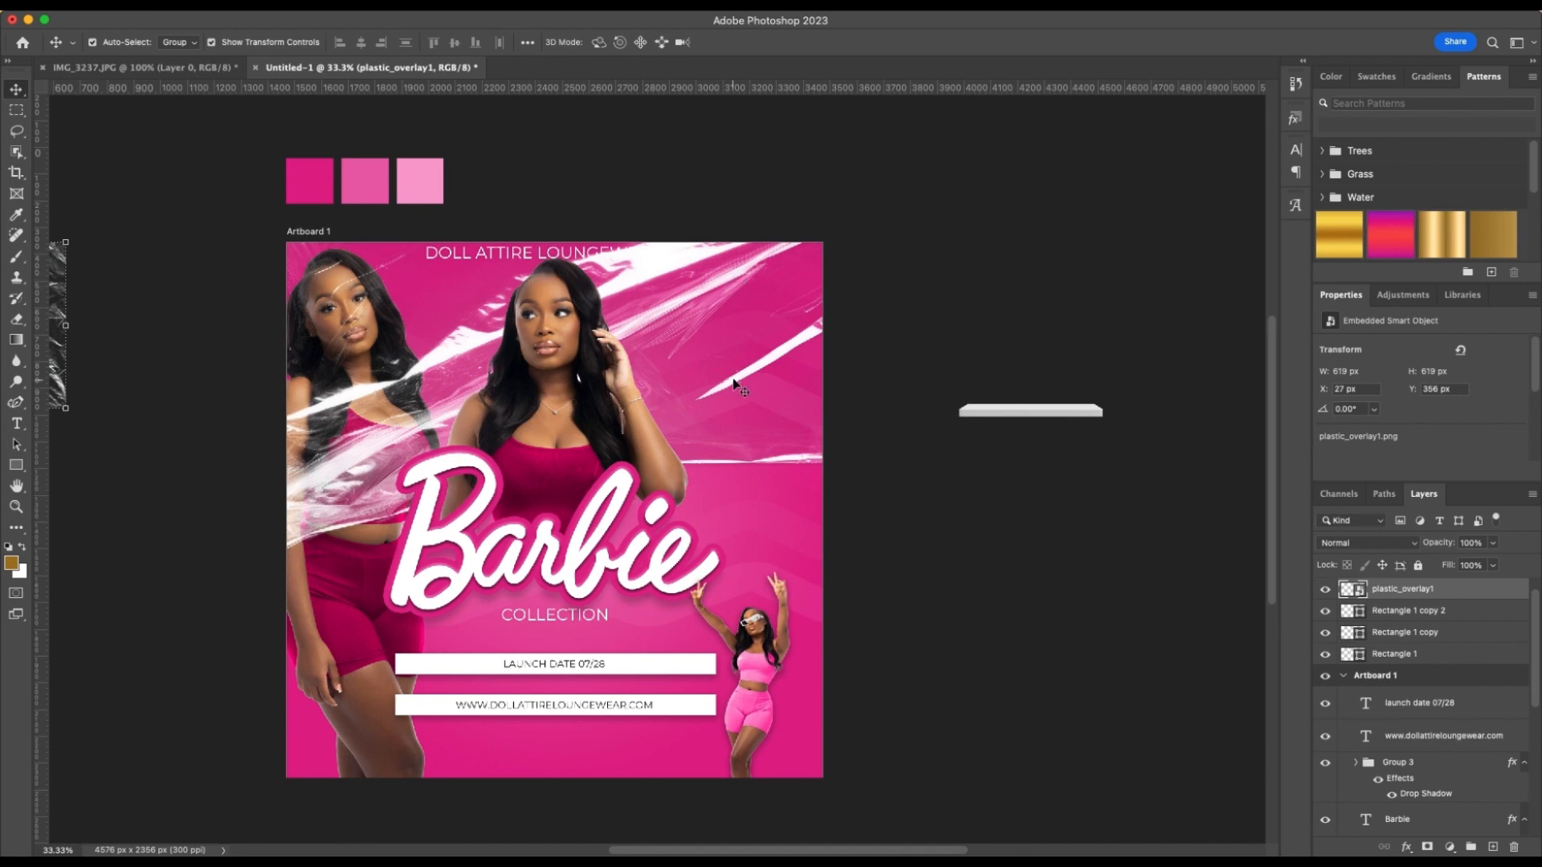
click(509, 253)
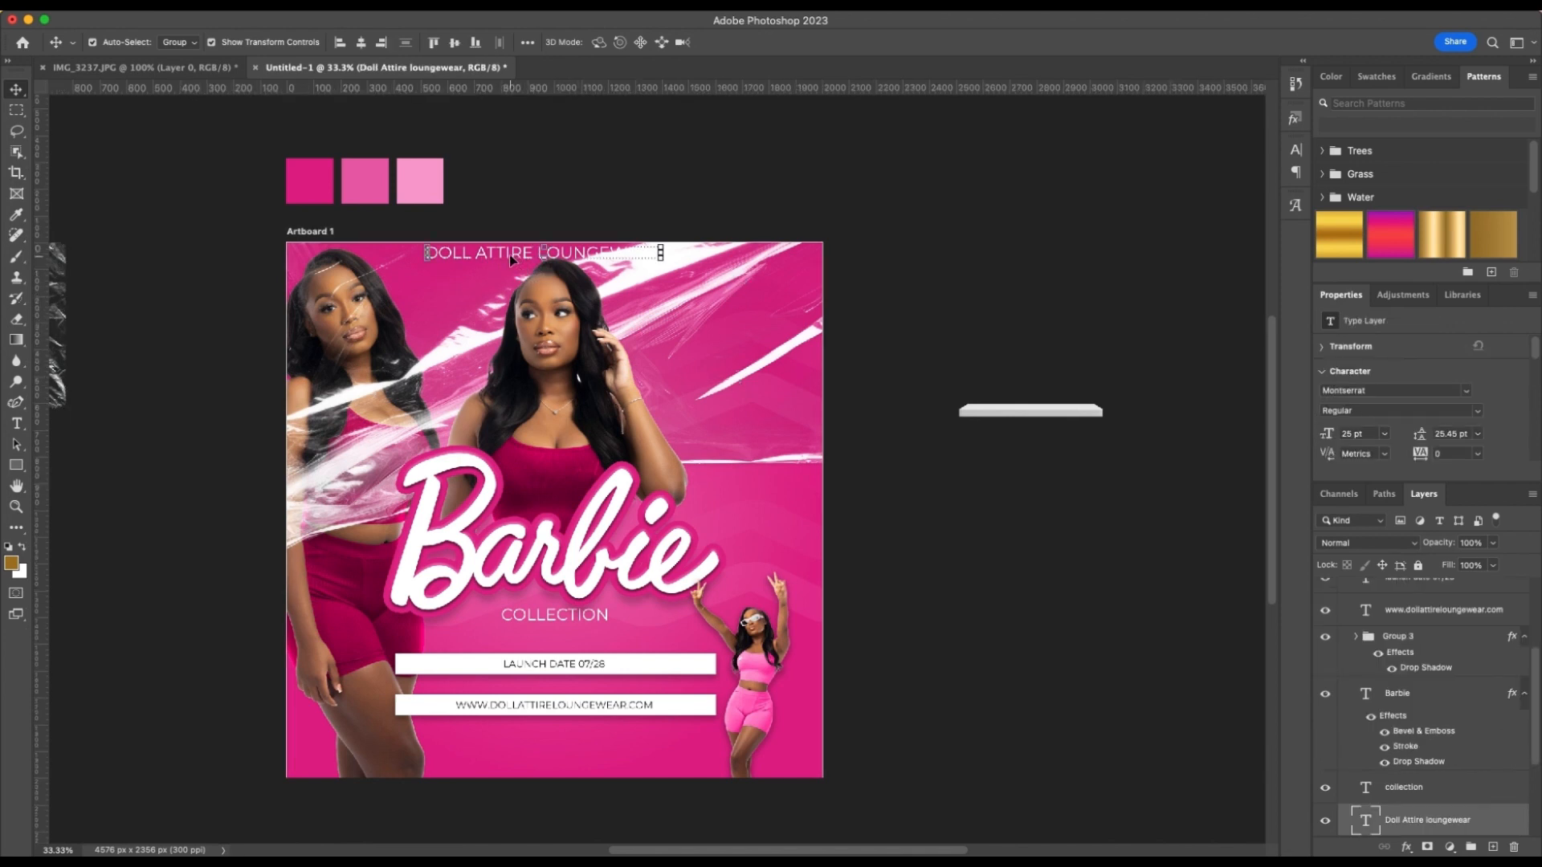
drag(509, 254, 536, 764)
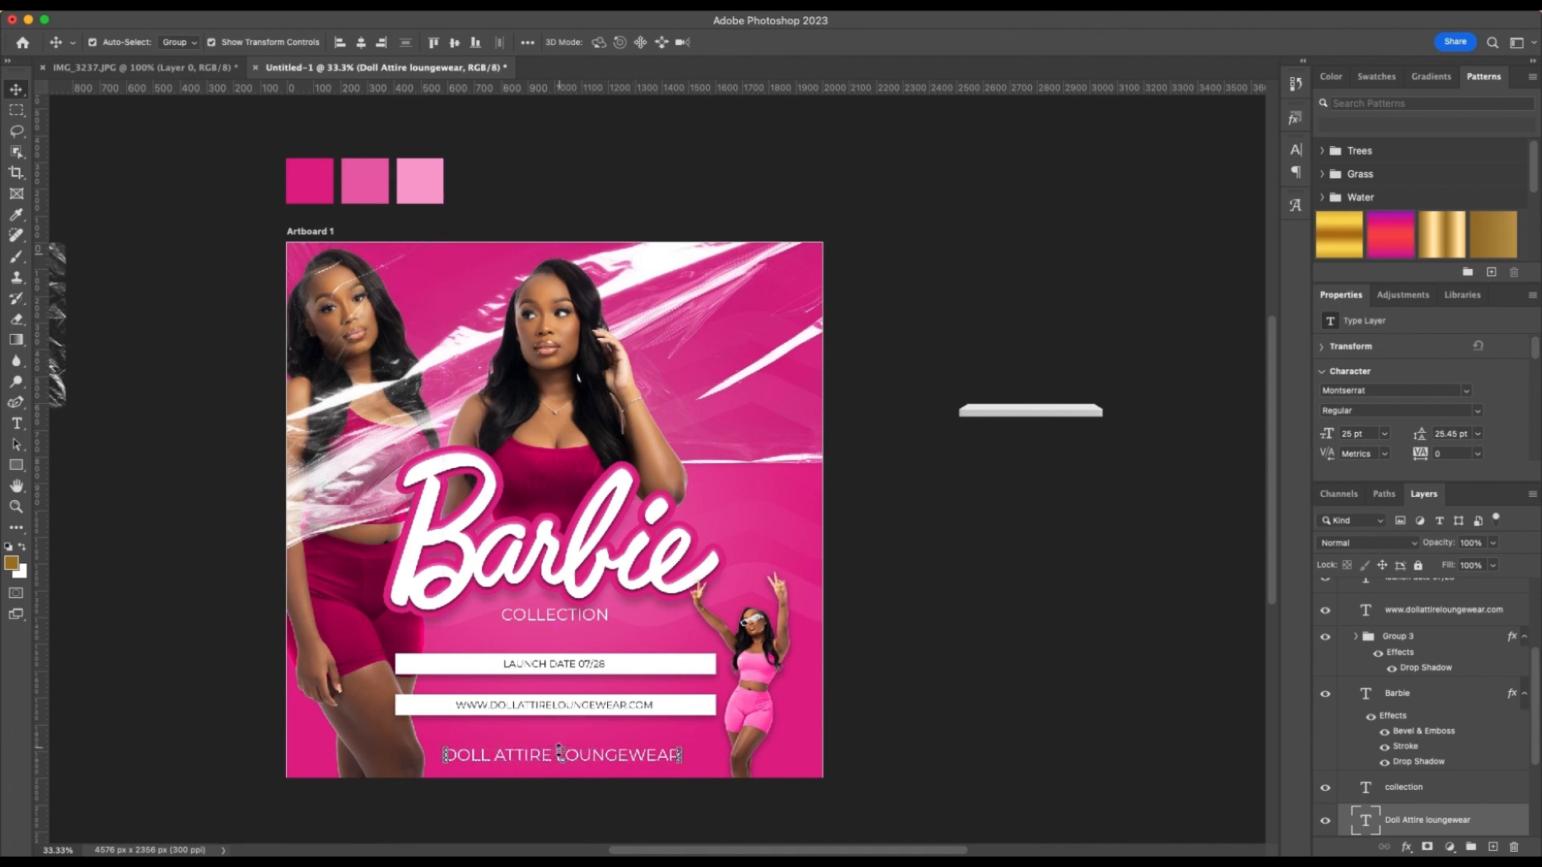
click(922, 735)
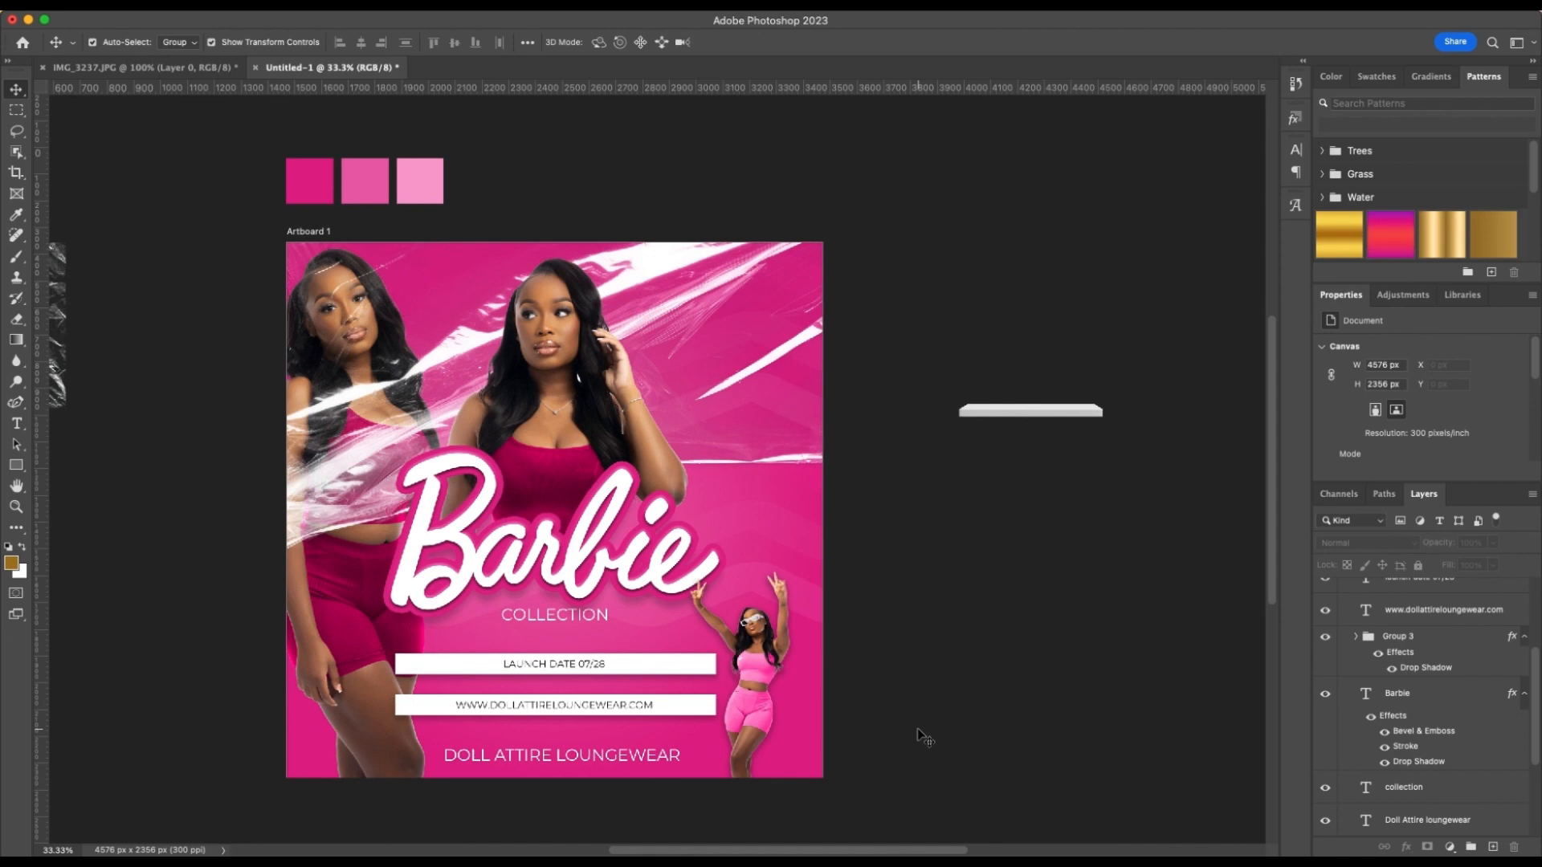
drag(554, 756, 556, 753)
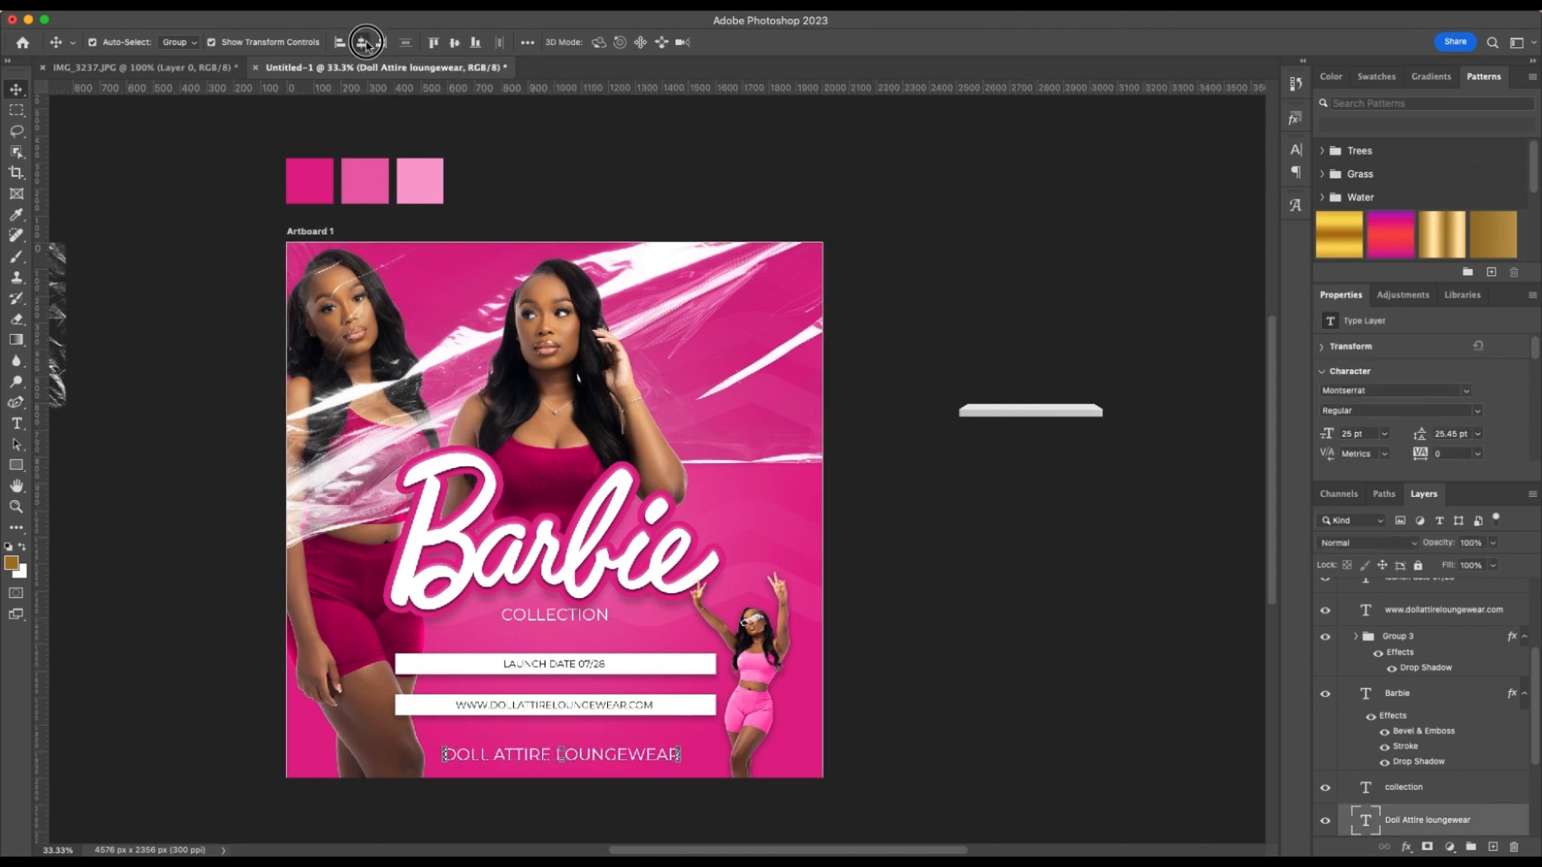
click(994, 621)
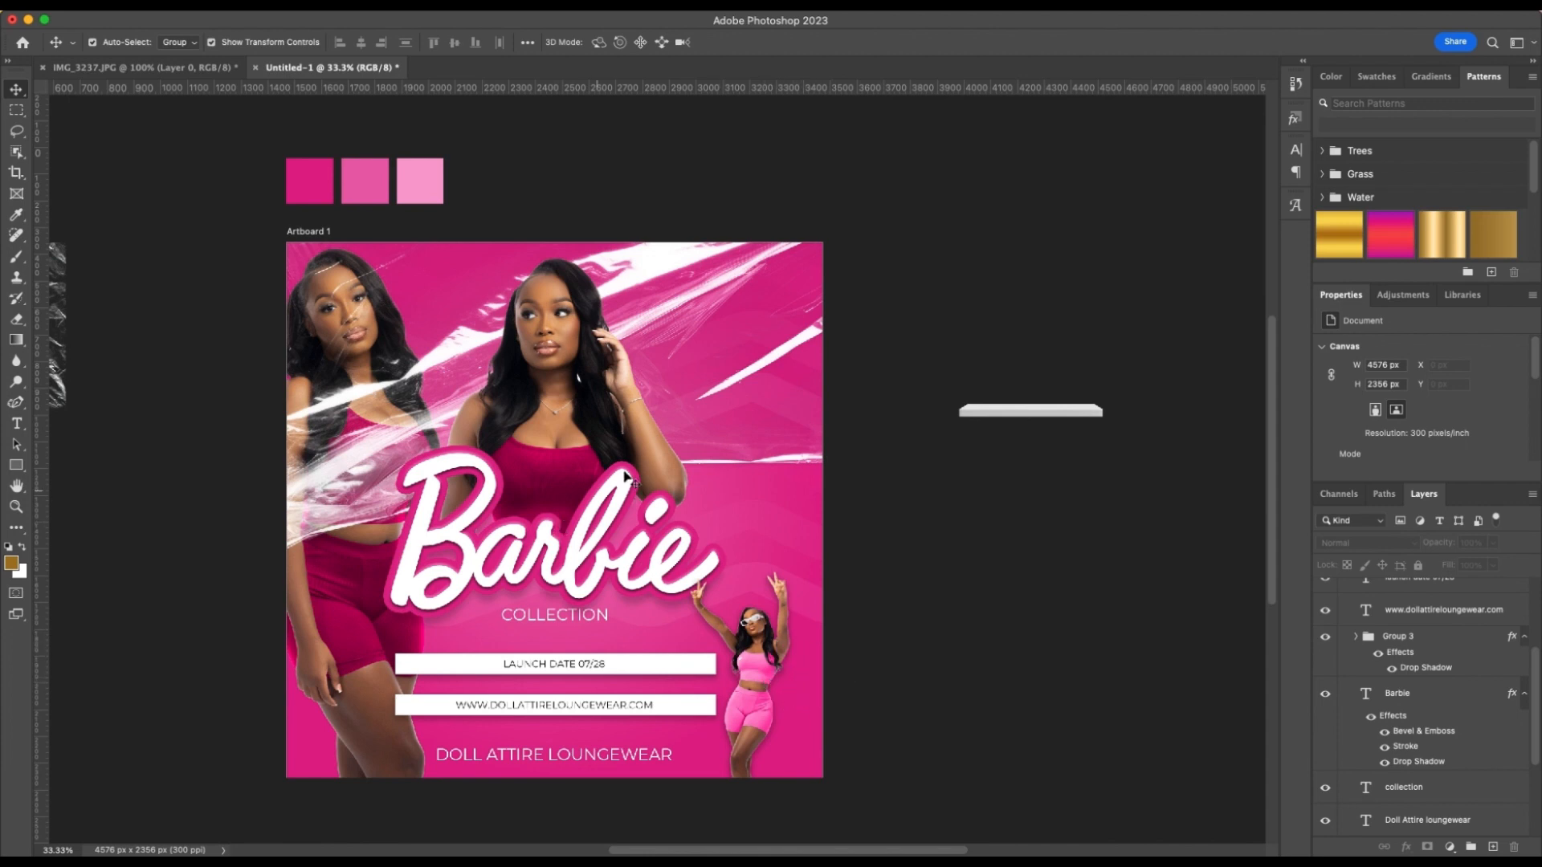
Draw a light pink circle about 378 by 378 px on the empty canvas below the white platform graphic
click(17, 465)
click(83, 480)
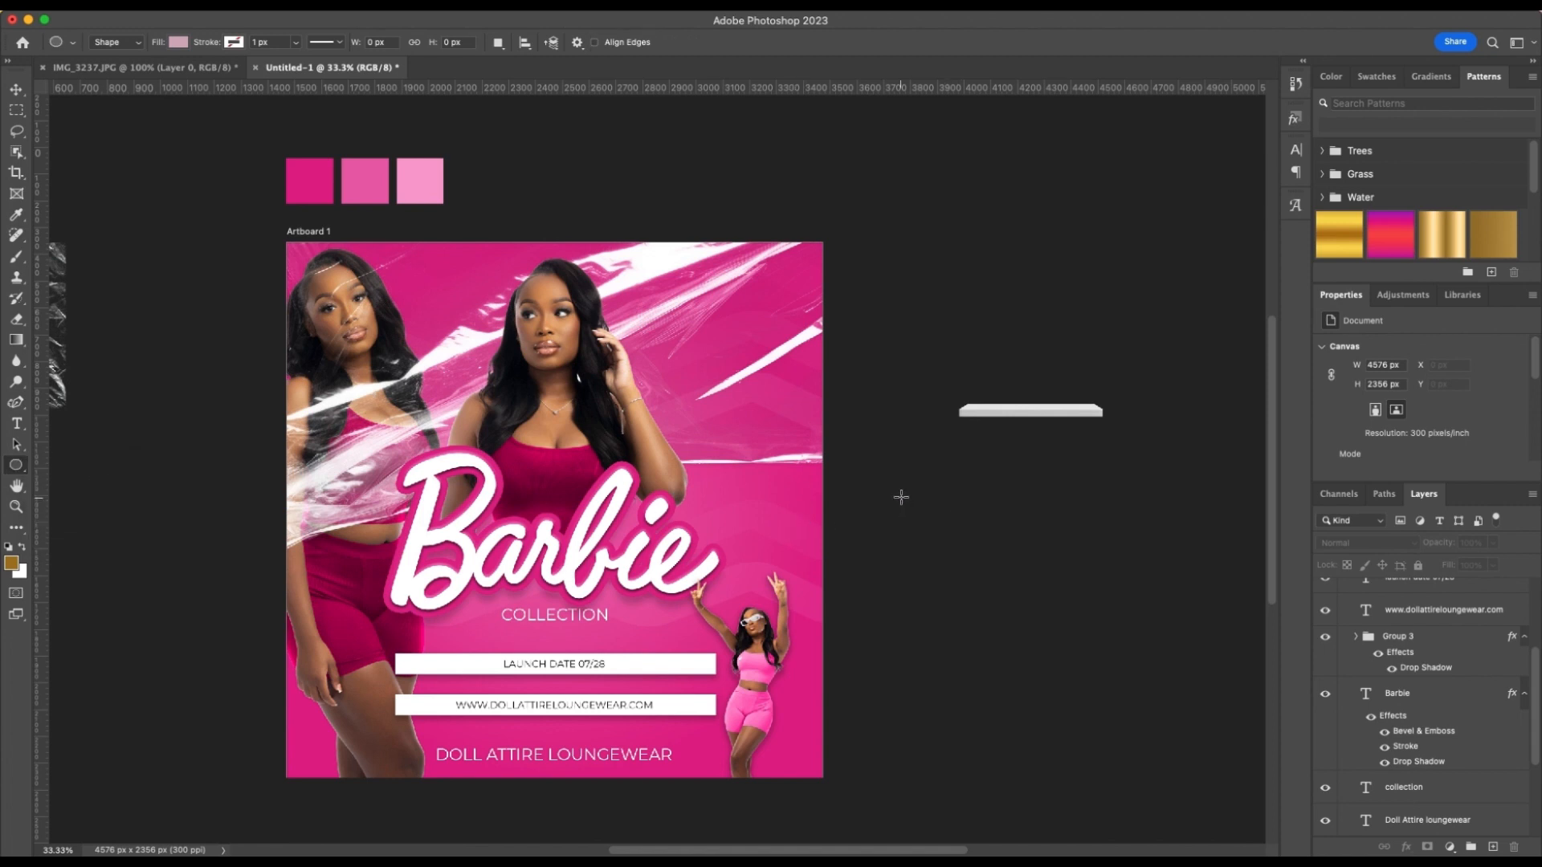
drag(900, 497, 1004, 598)
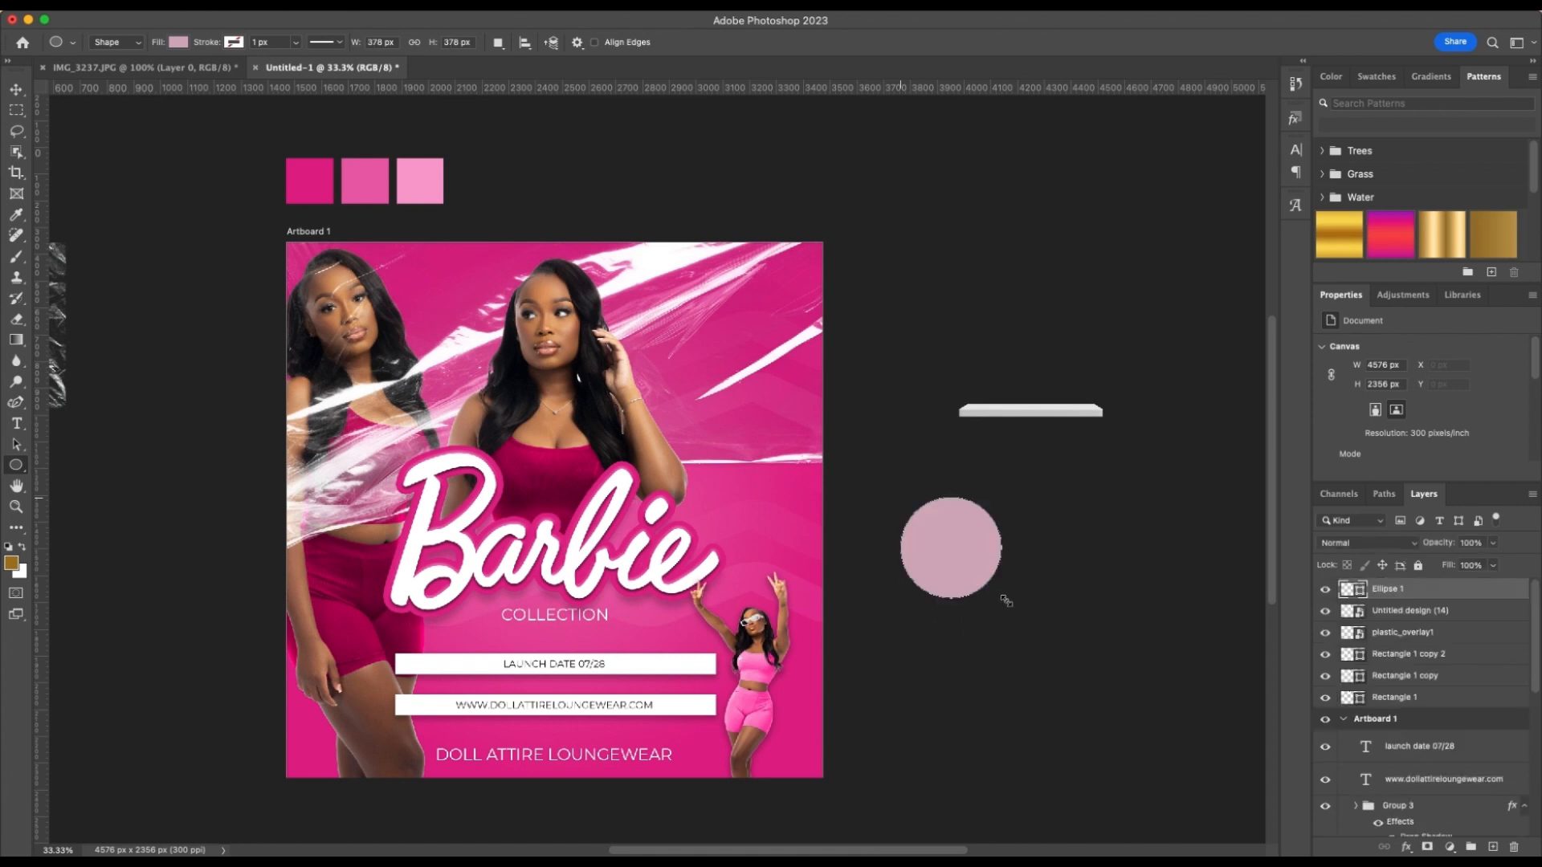
scroll(998, 575, right, 3)
scroll(997, 577, right, 2)
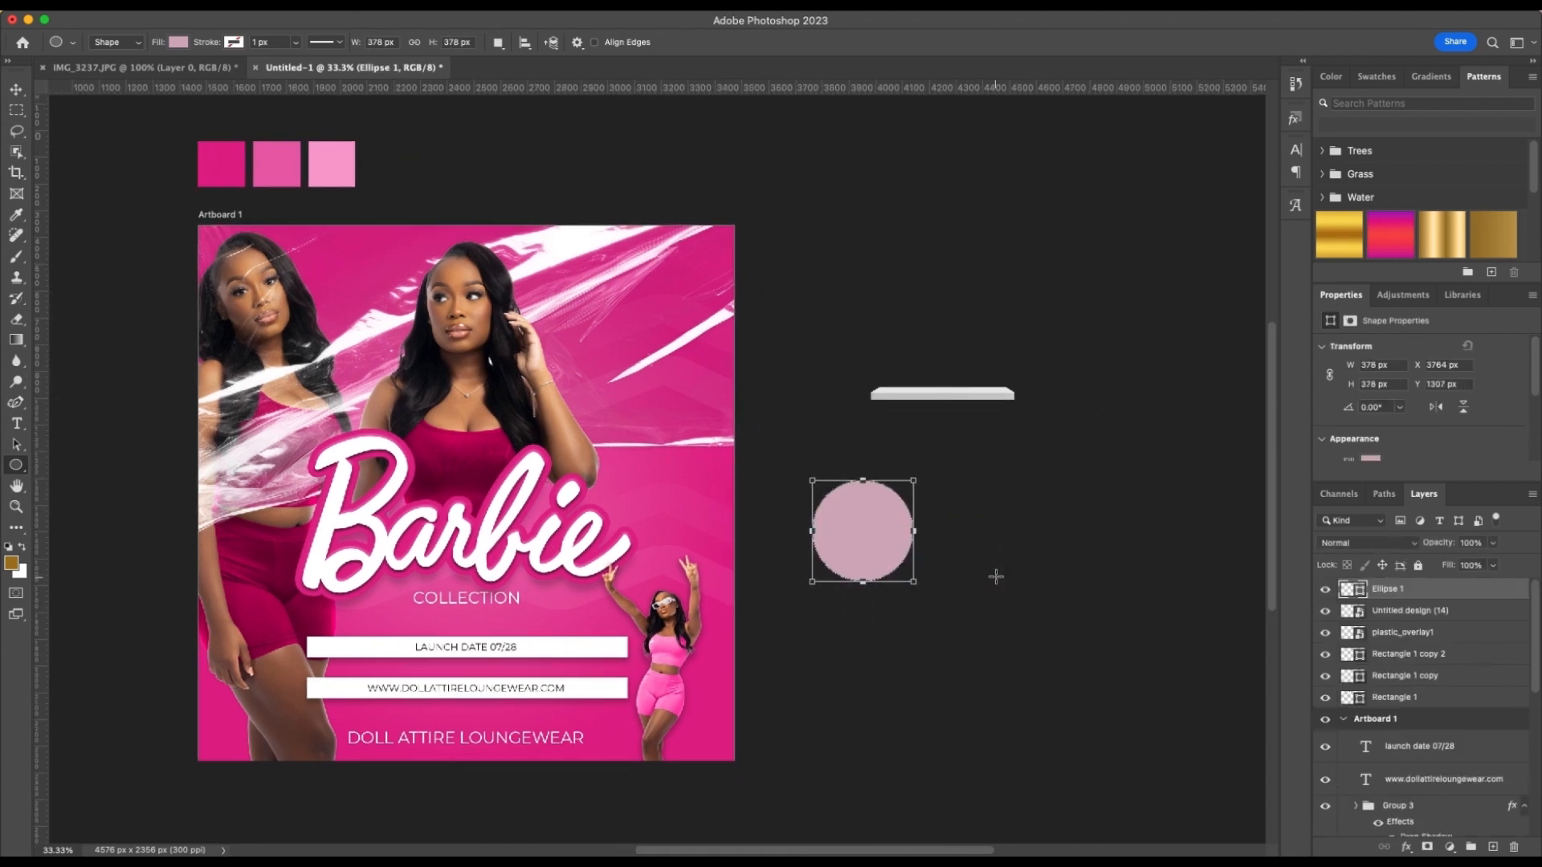
key(super+equal)
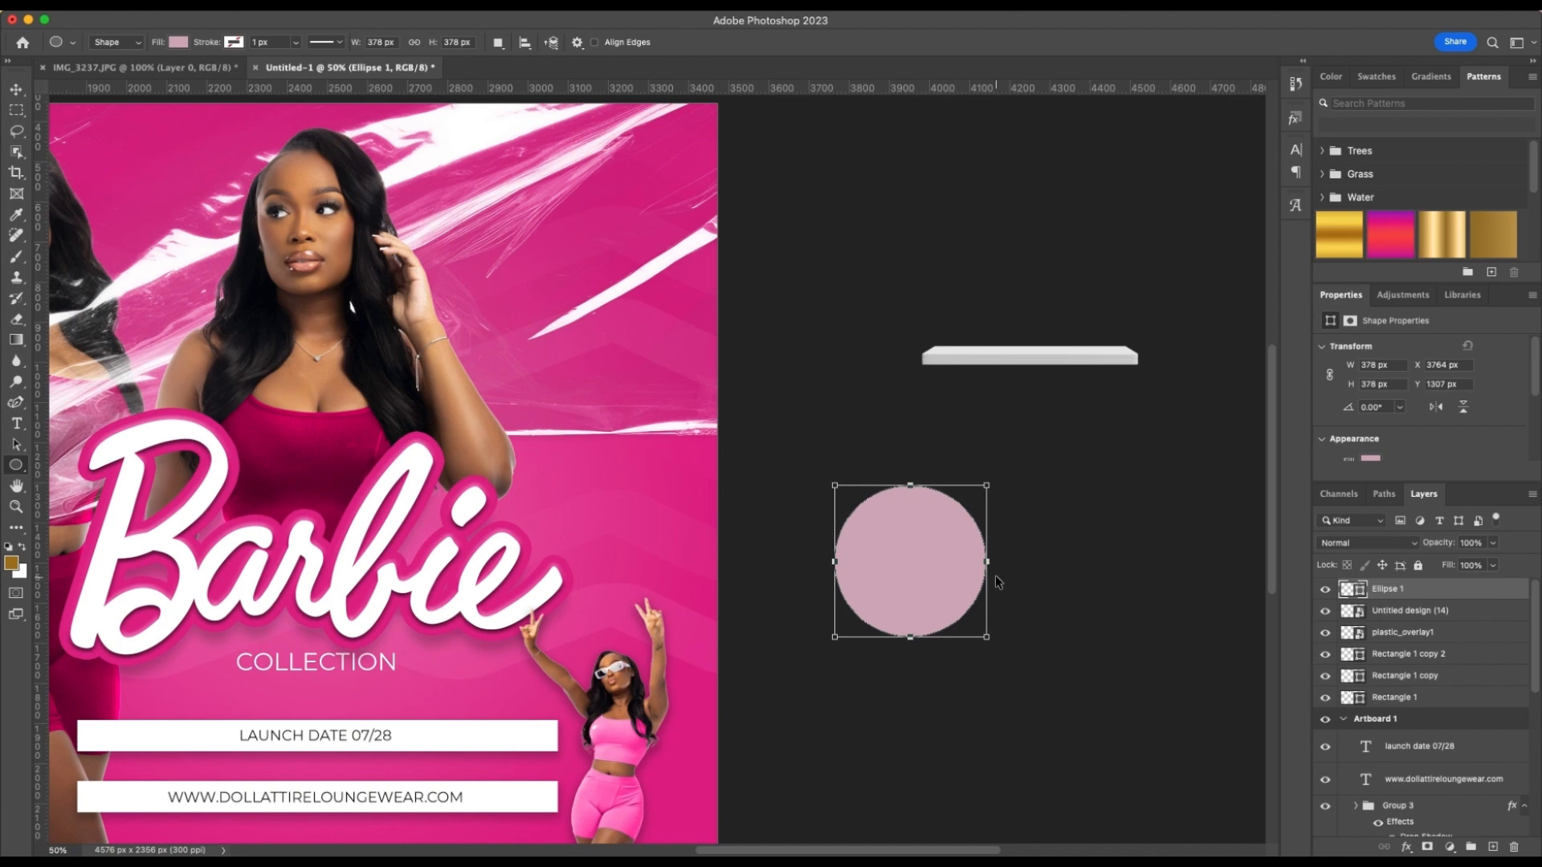
scroll(996, 577, right, 2)
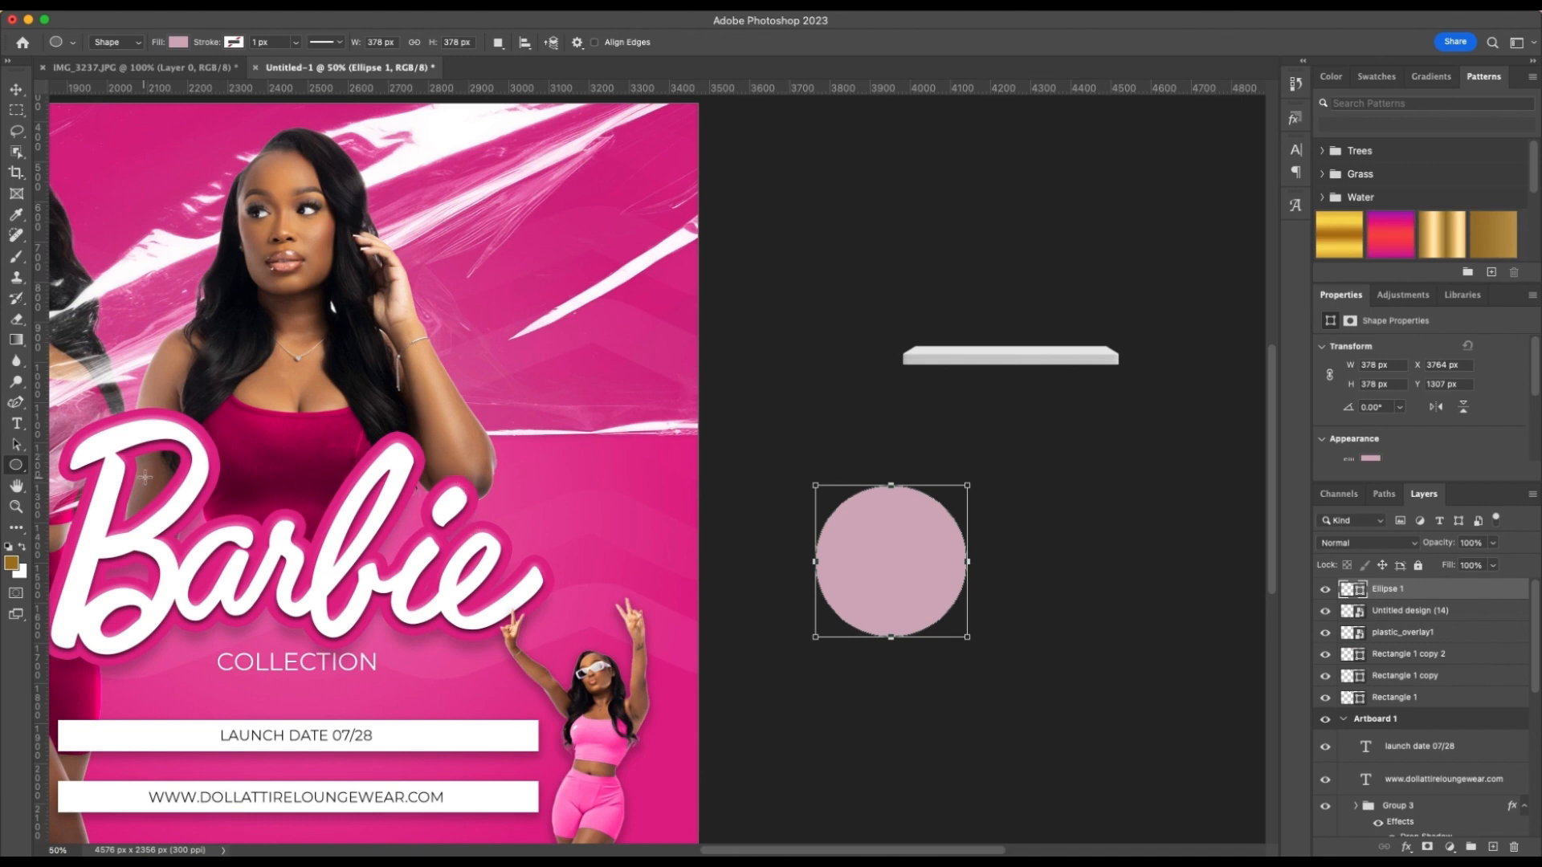
Add the text "LIMITED EDITION" along the pink circle's outline in white Montserrat Regular at 6.68 pt
click(16, 426)
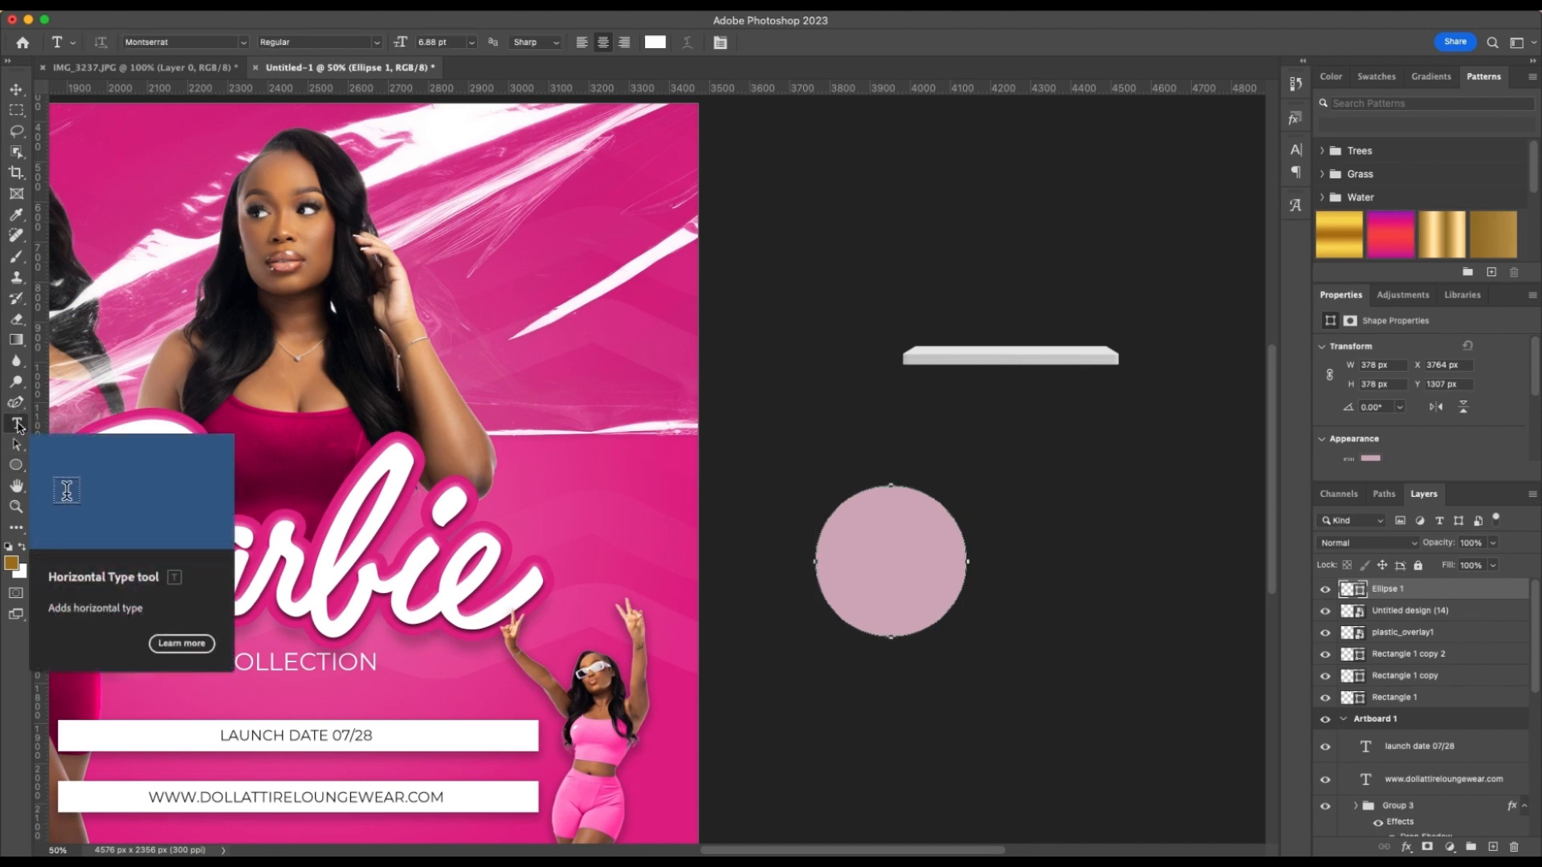
right_click(17, 426)
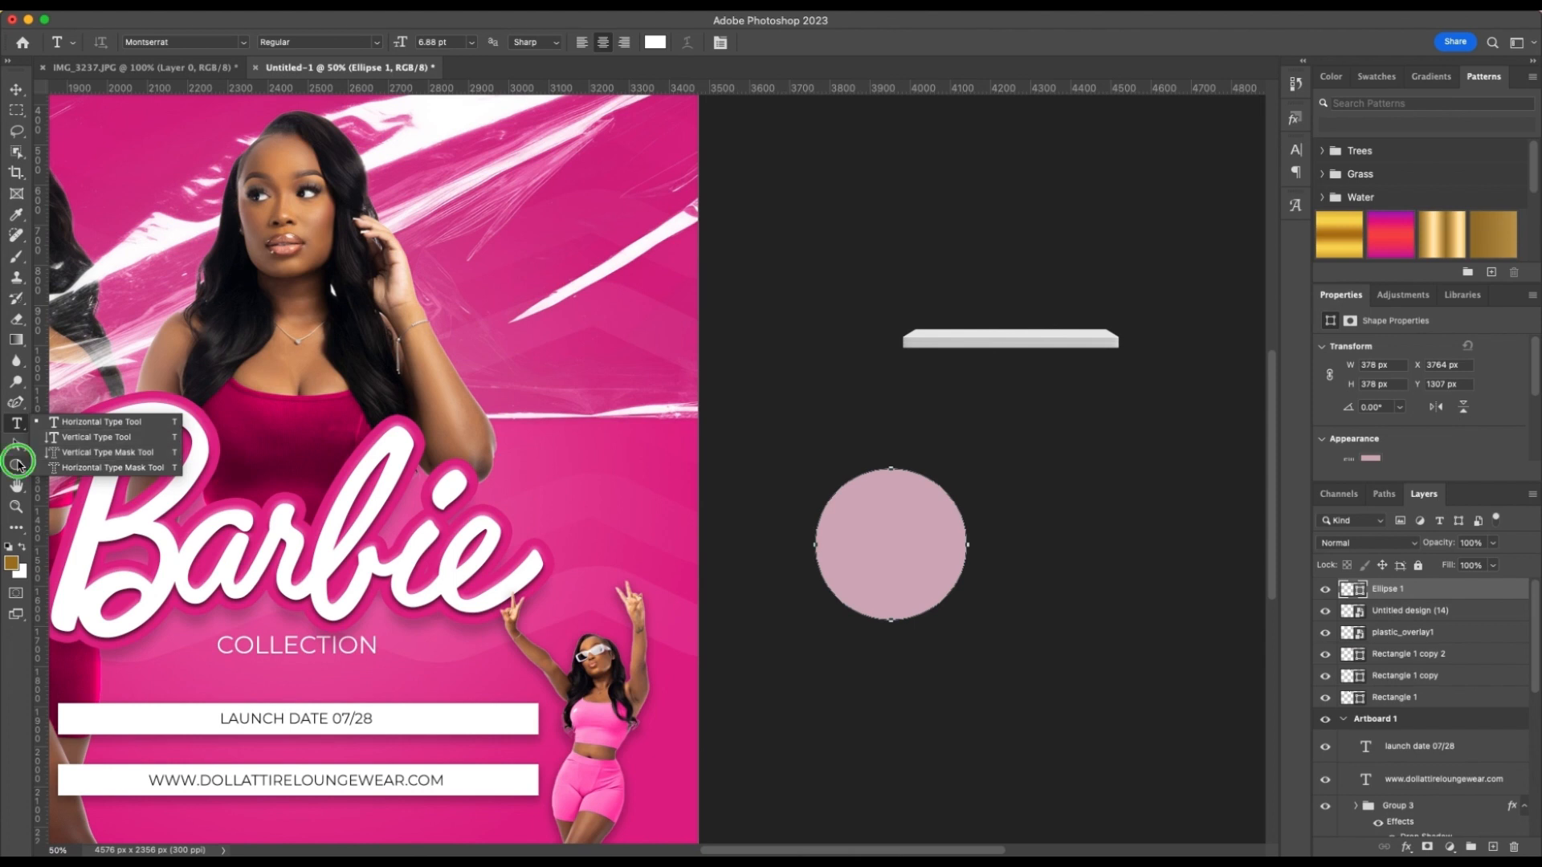
click(18, 465)
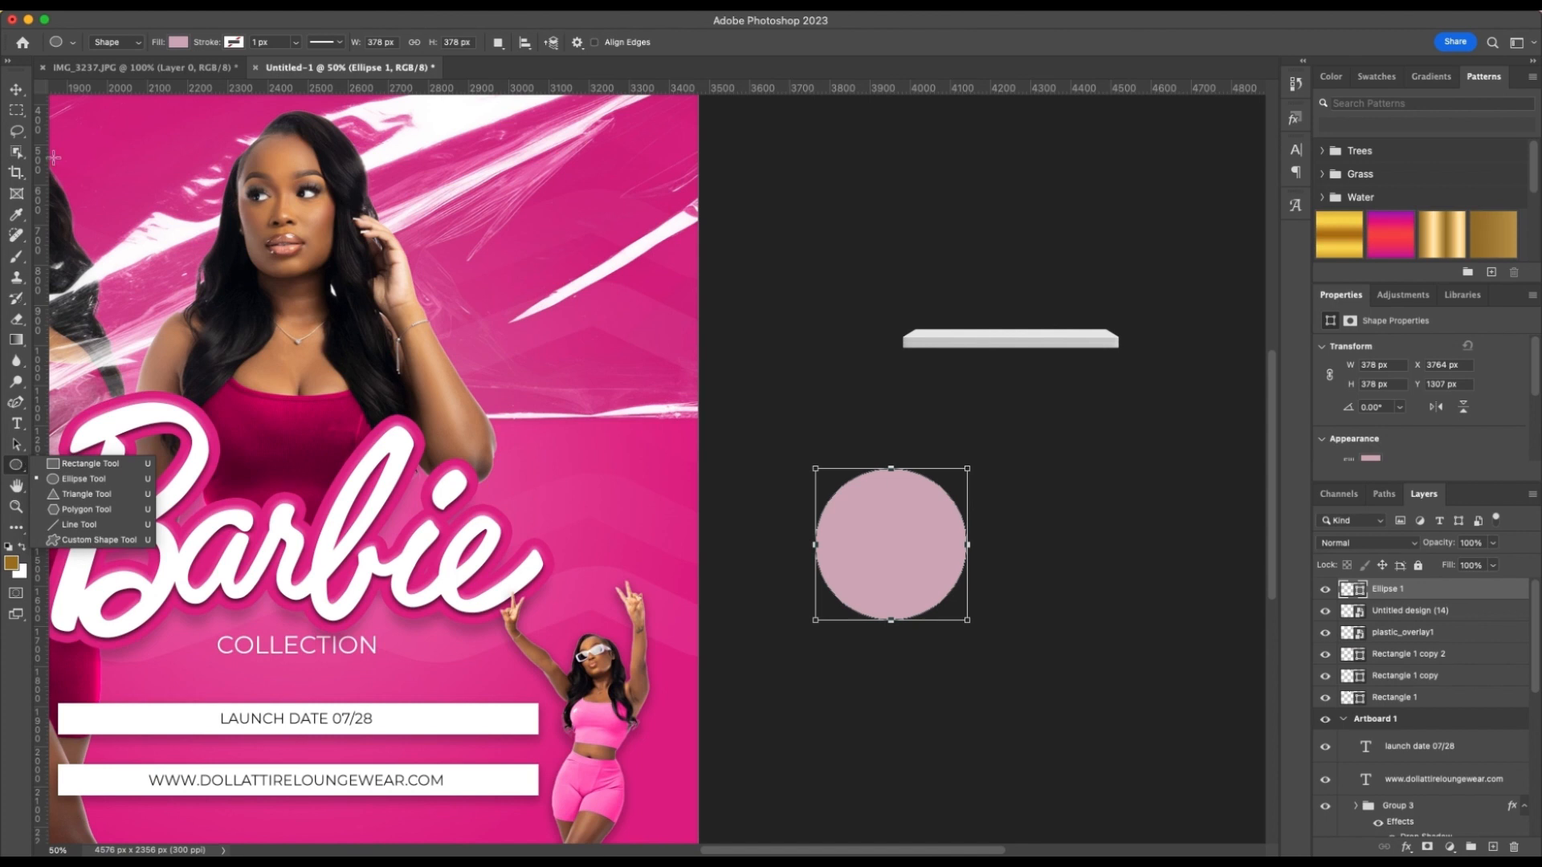
click(16, 89)
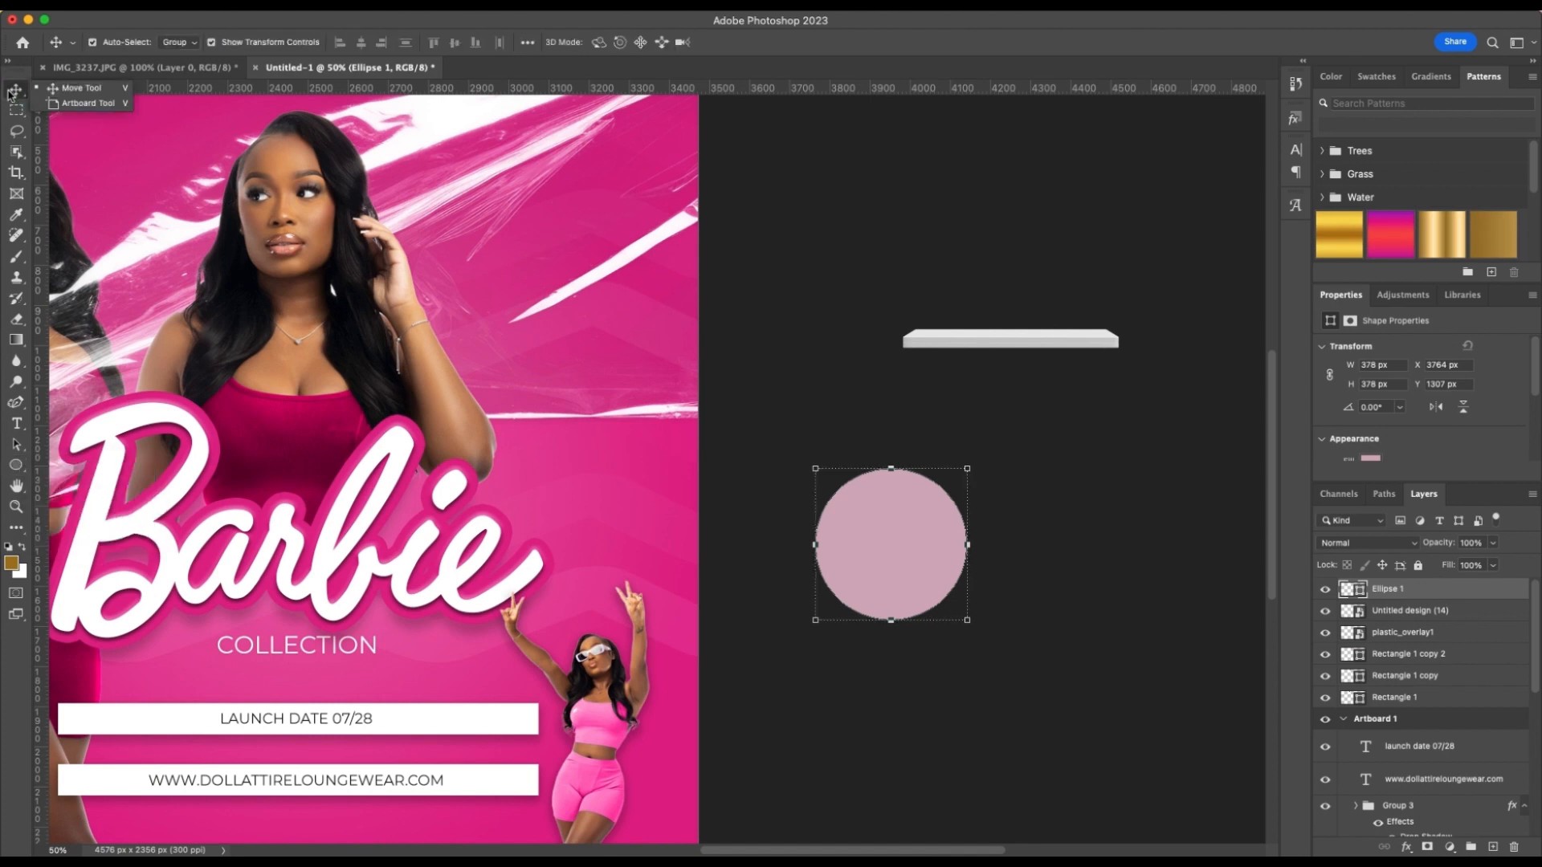
click(18, 423)
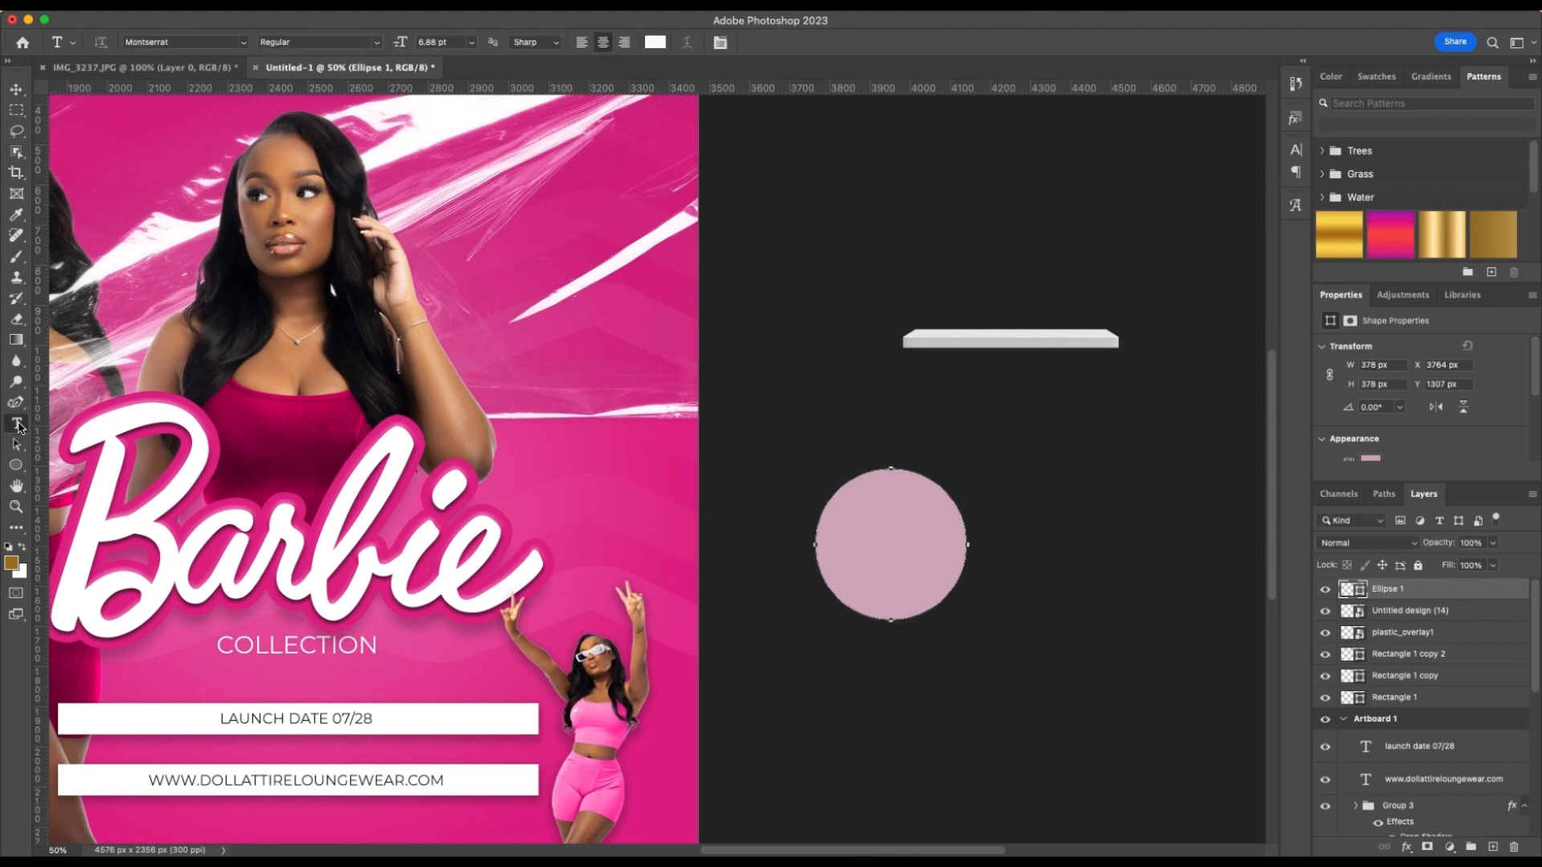
click(897, 472)
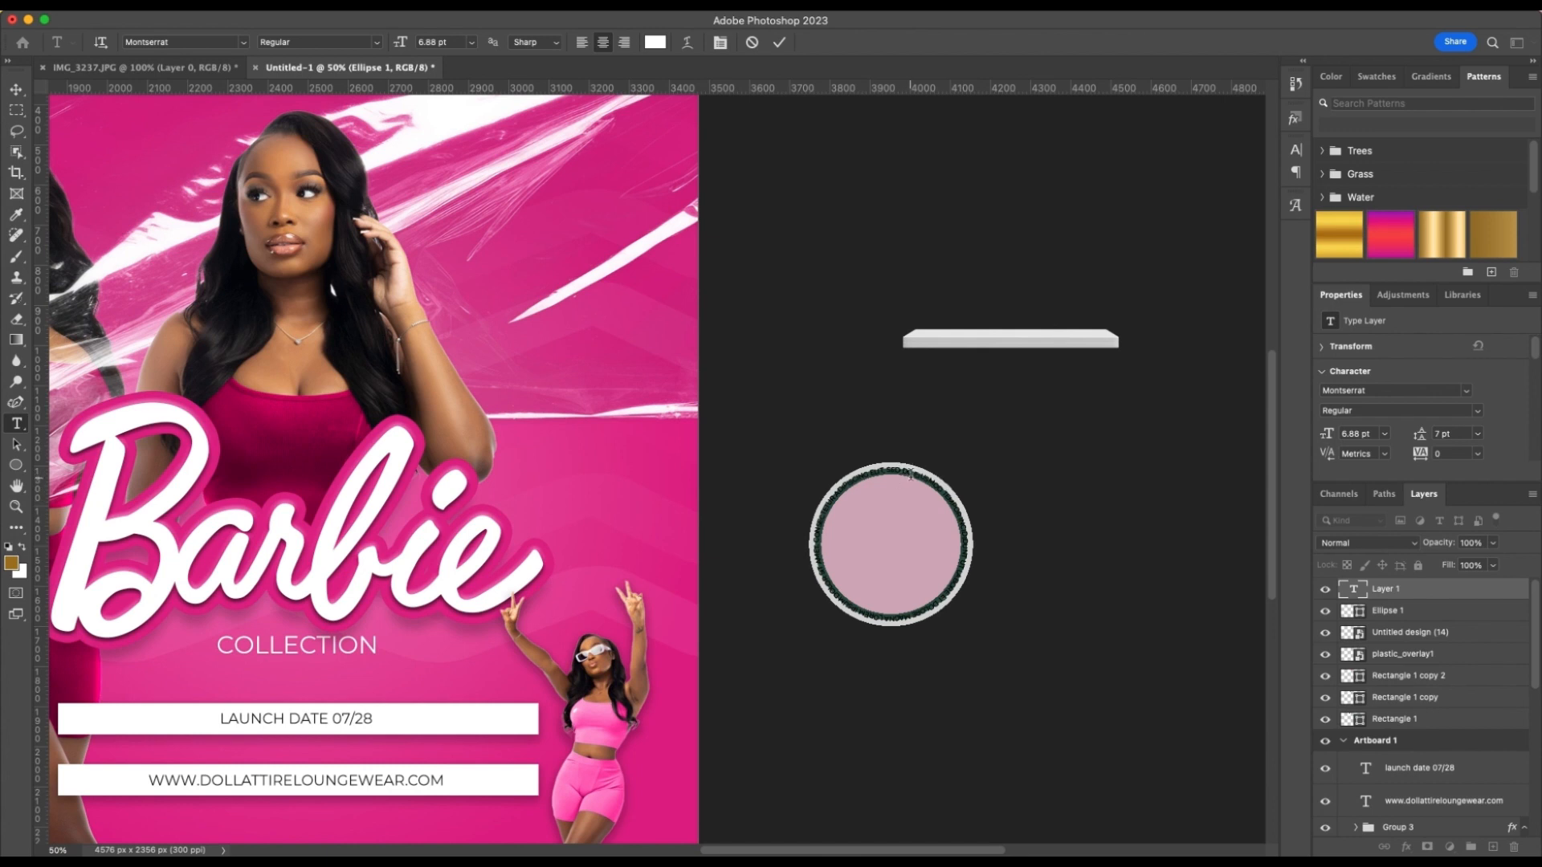
key(BackSpace)
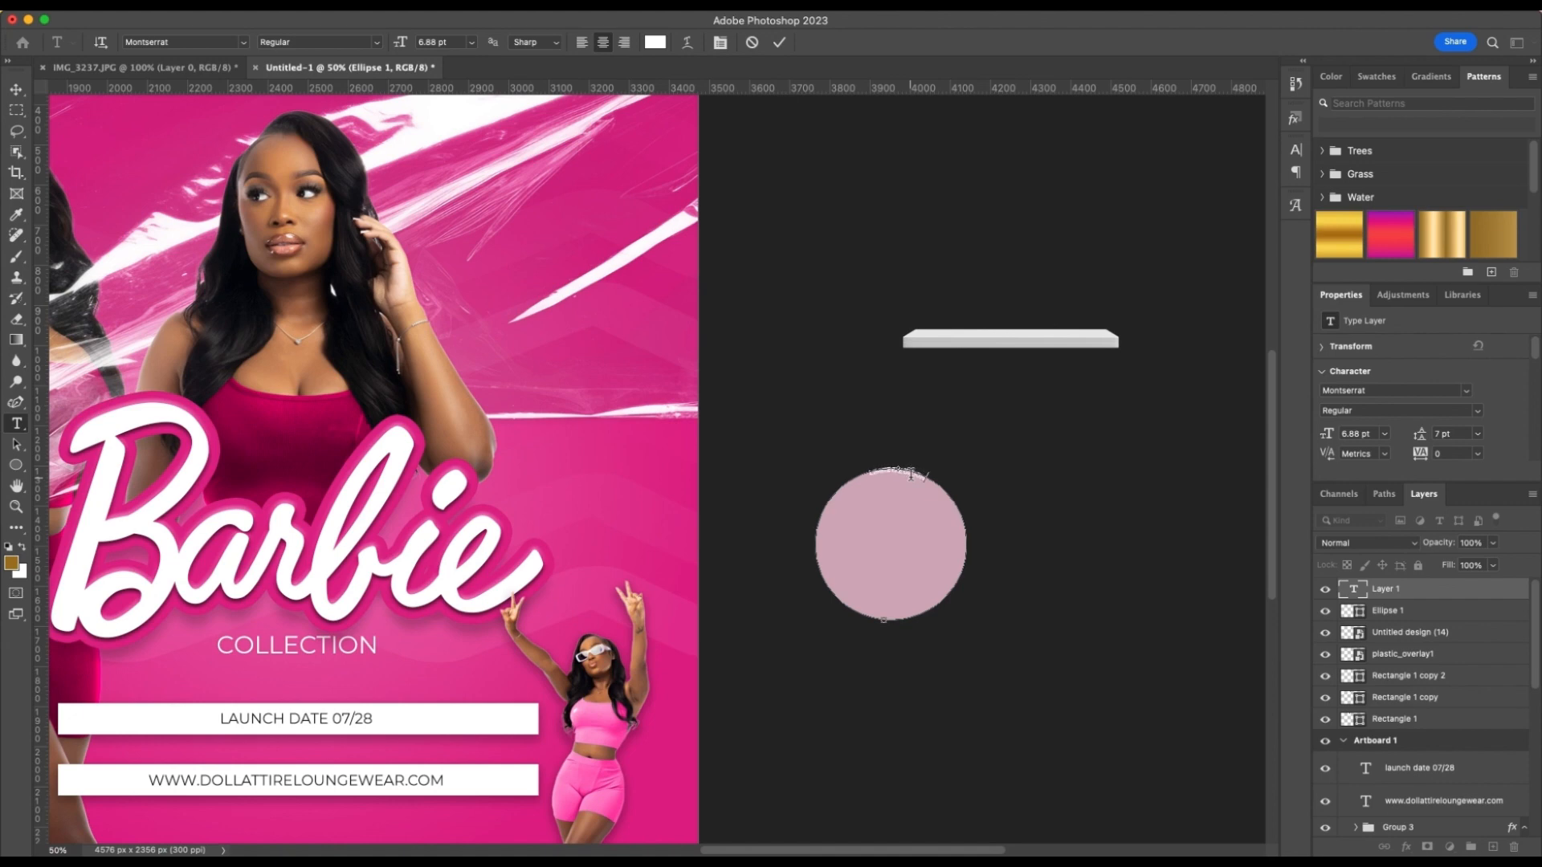
key(super+plus)
scroll(909, 476, right, 5)
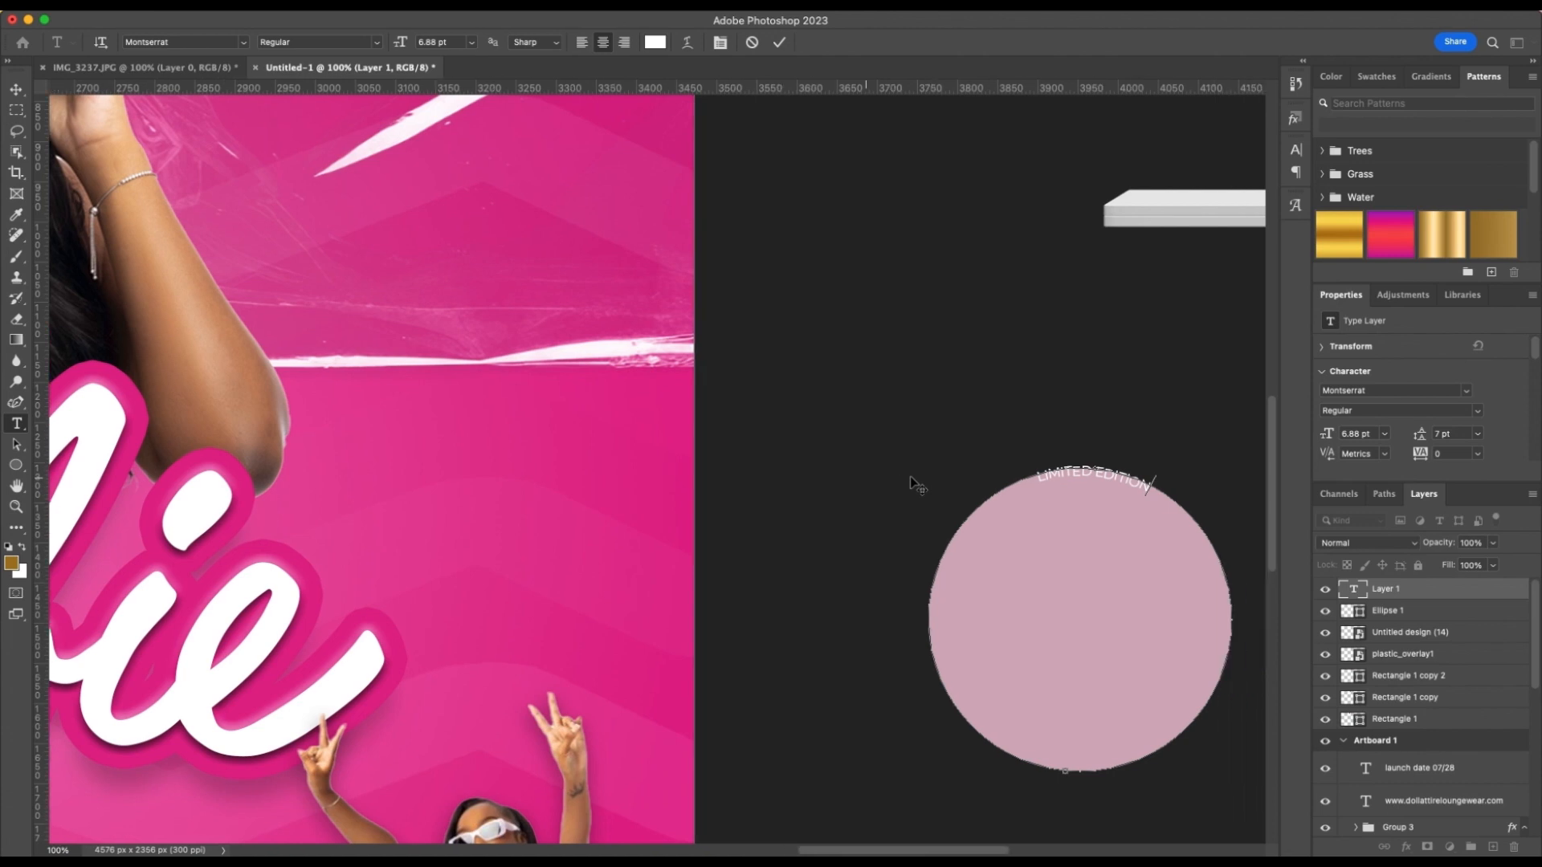
Insert a small centred dot glyph after LIMITED EDITION in the curved text
text(V)
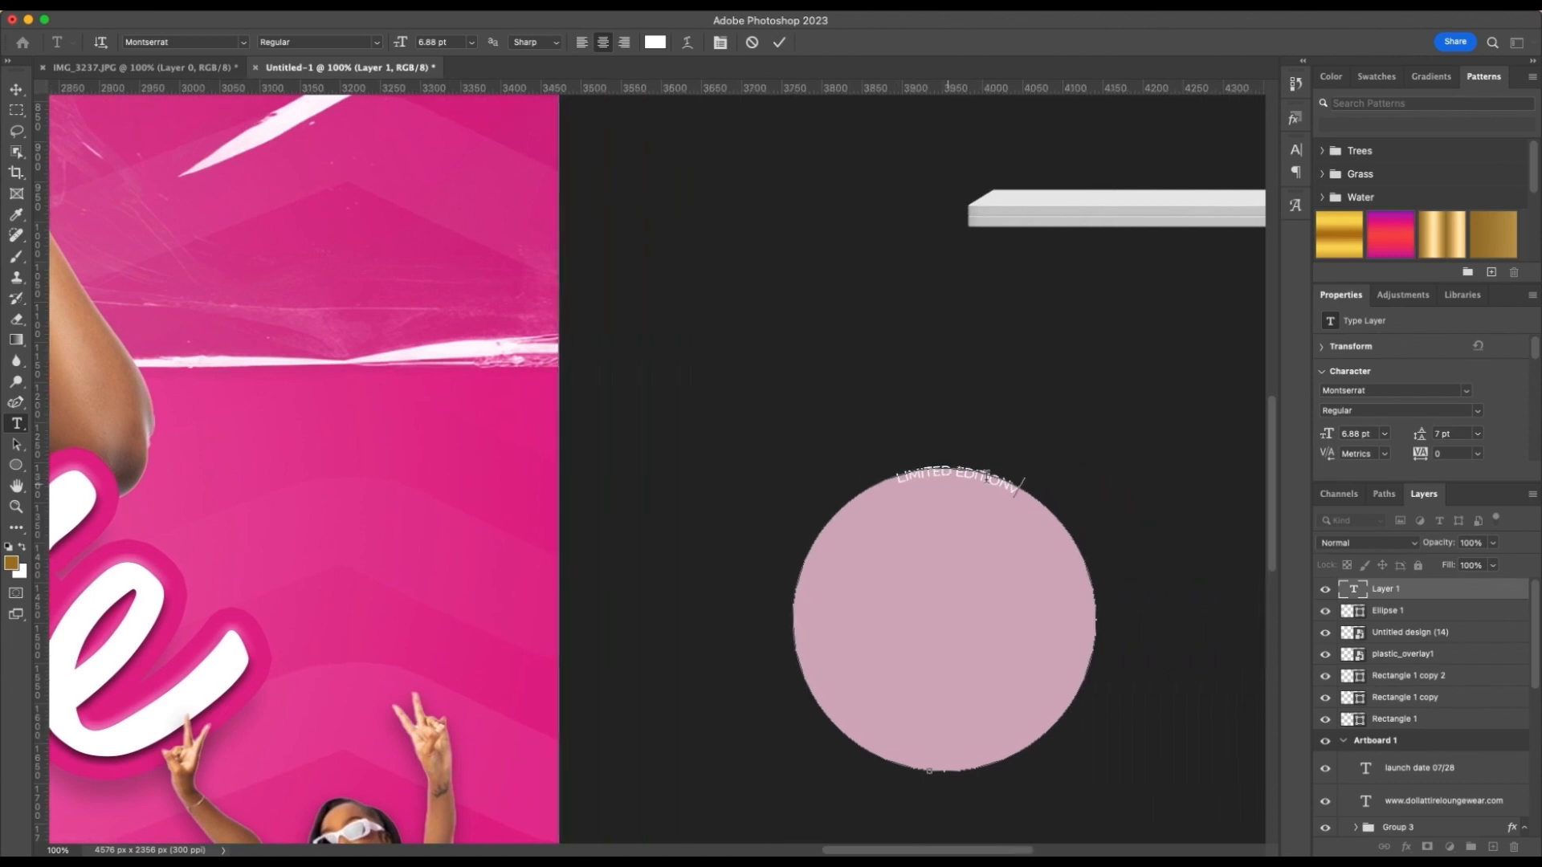
key(BackSpace)
click(1292, 207)
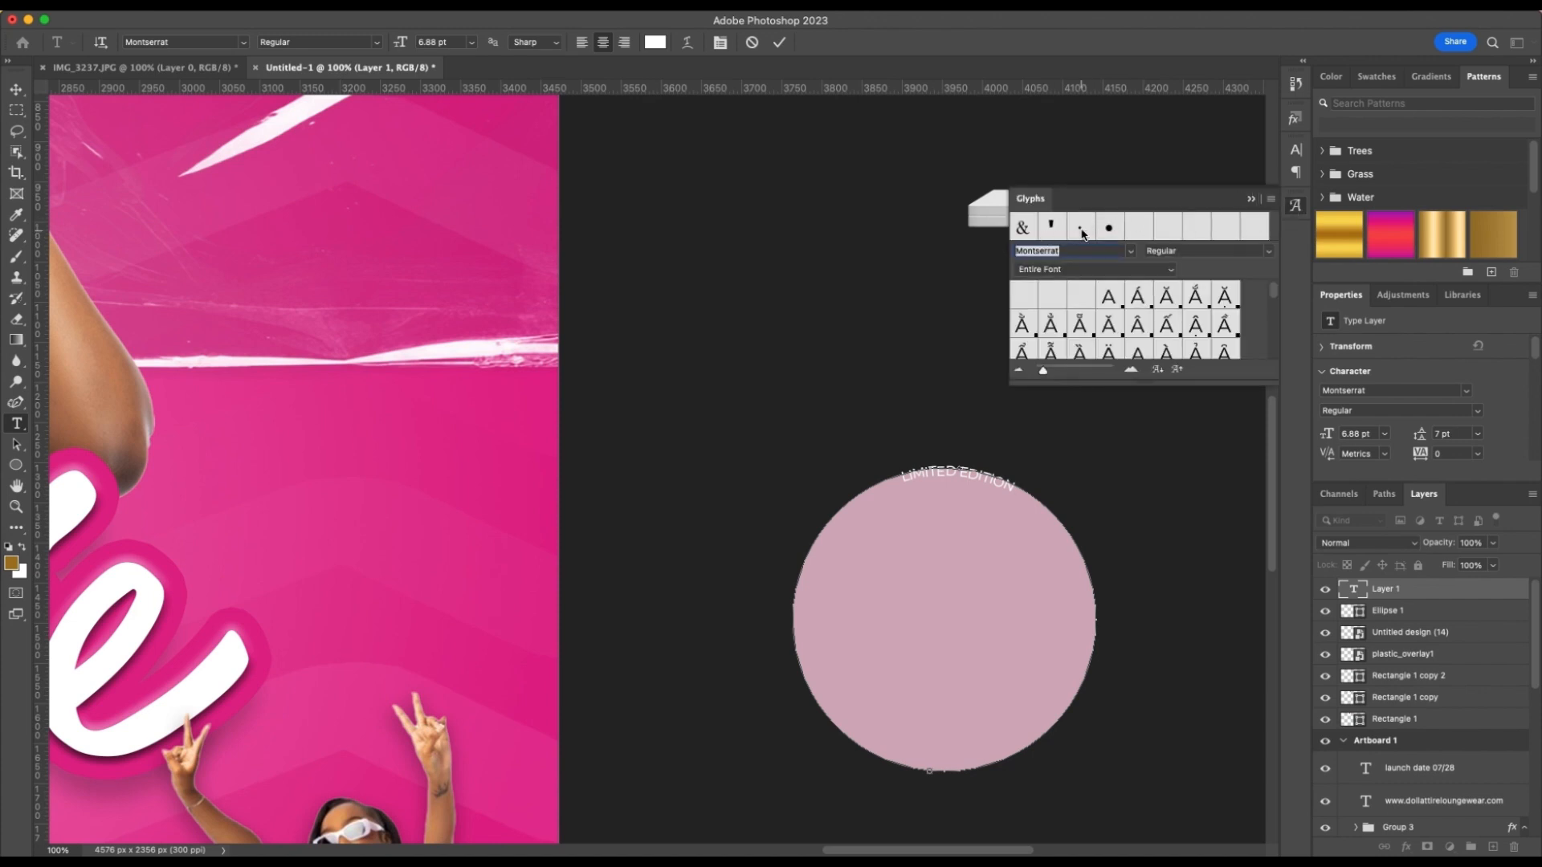
double_click(1080, 228)
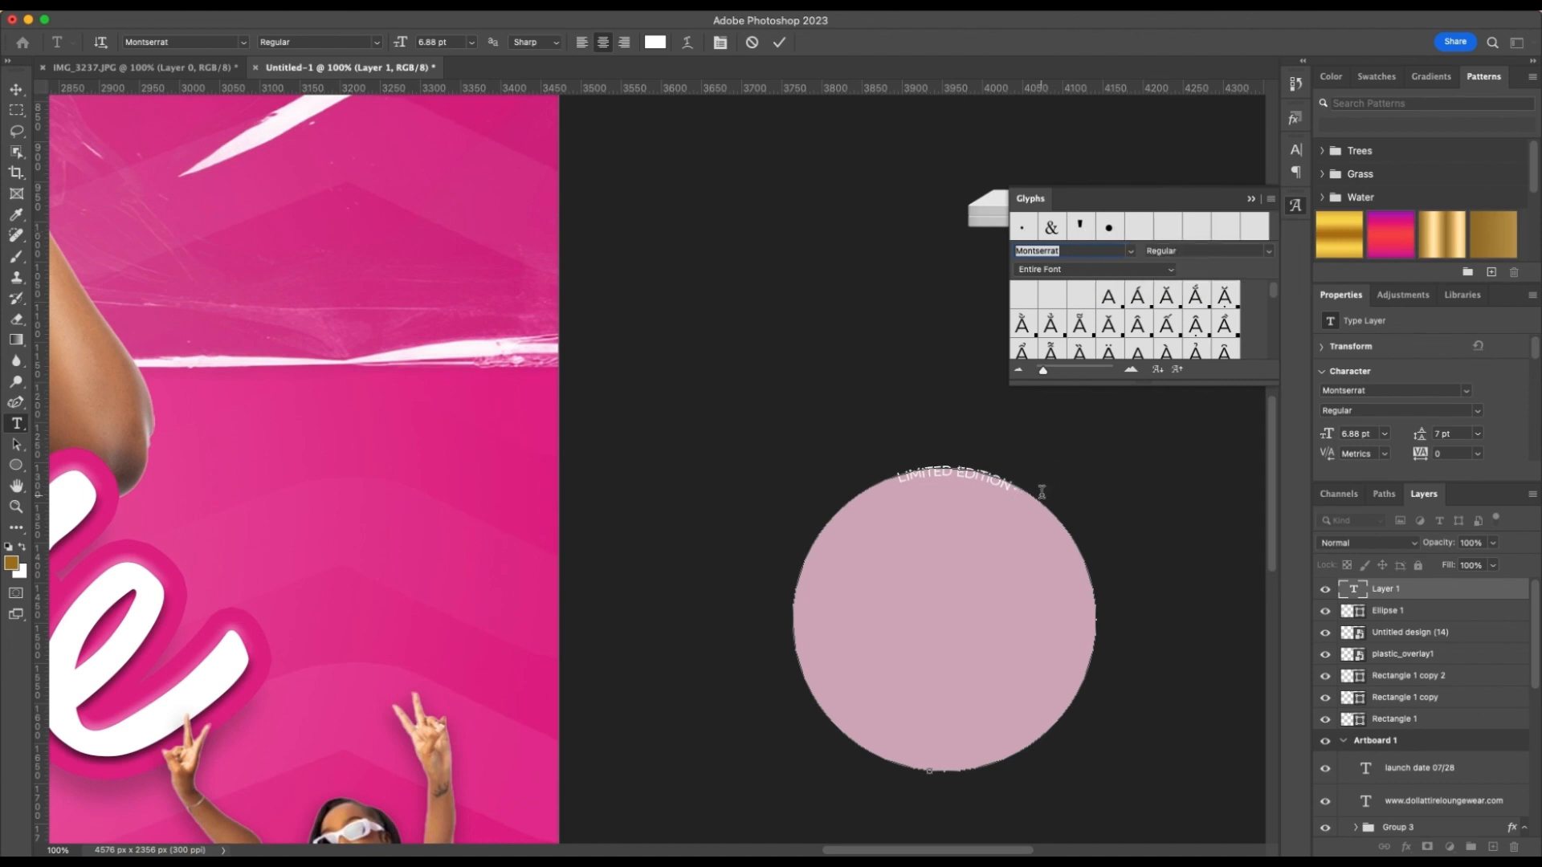
Copy the LIMITED EDITION phrase with its dot and repeat it around the circle's whole outline
drag(1023, 491, 891, 479)
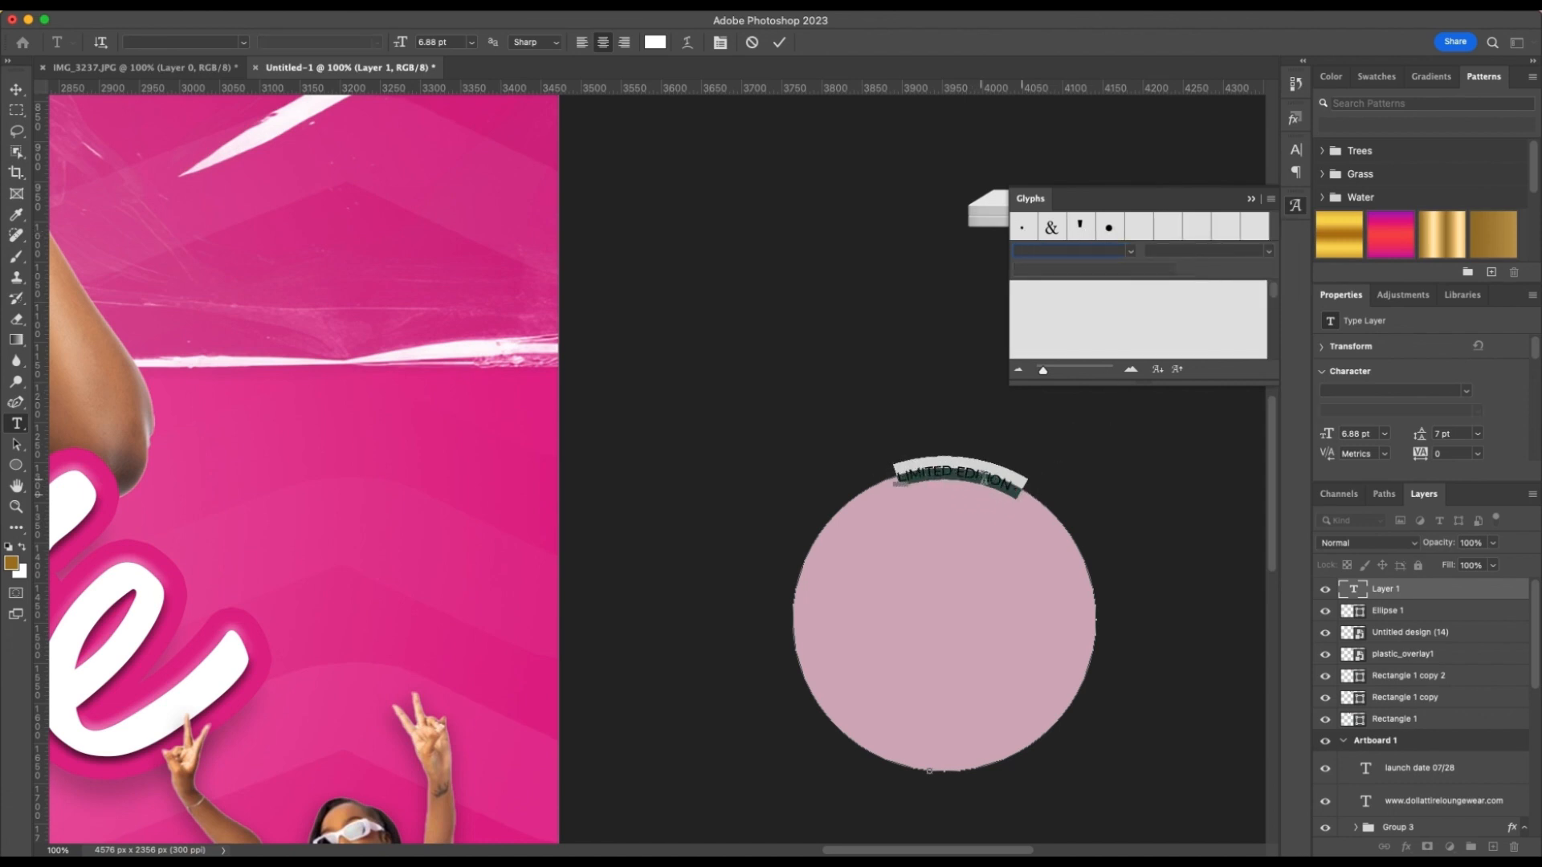
key(super+c)
click(1022, 487)
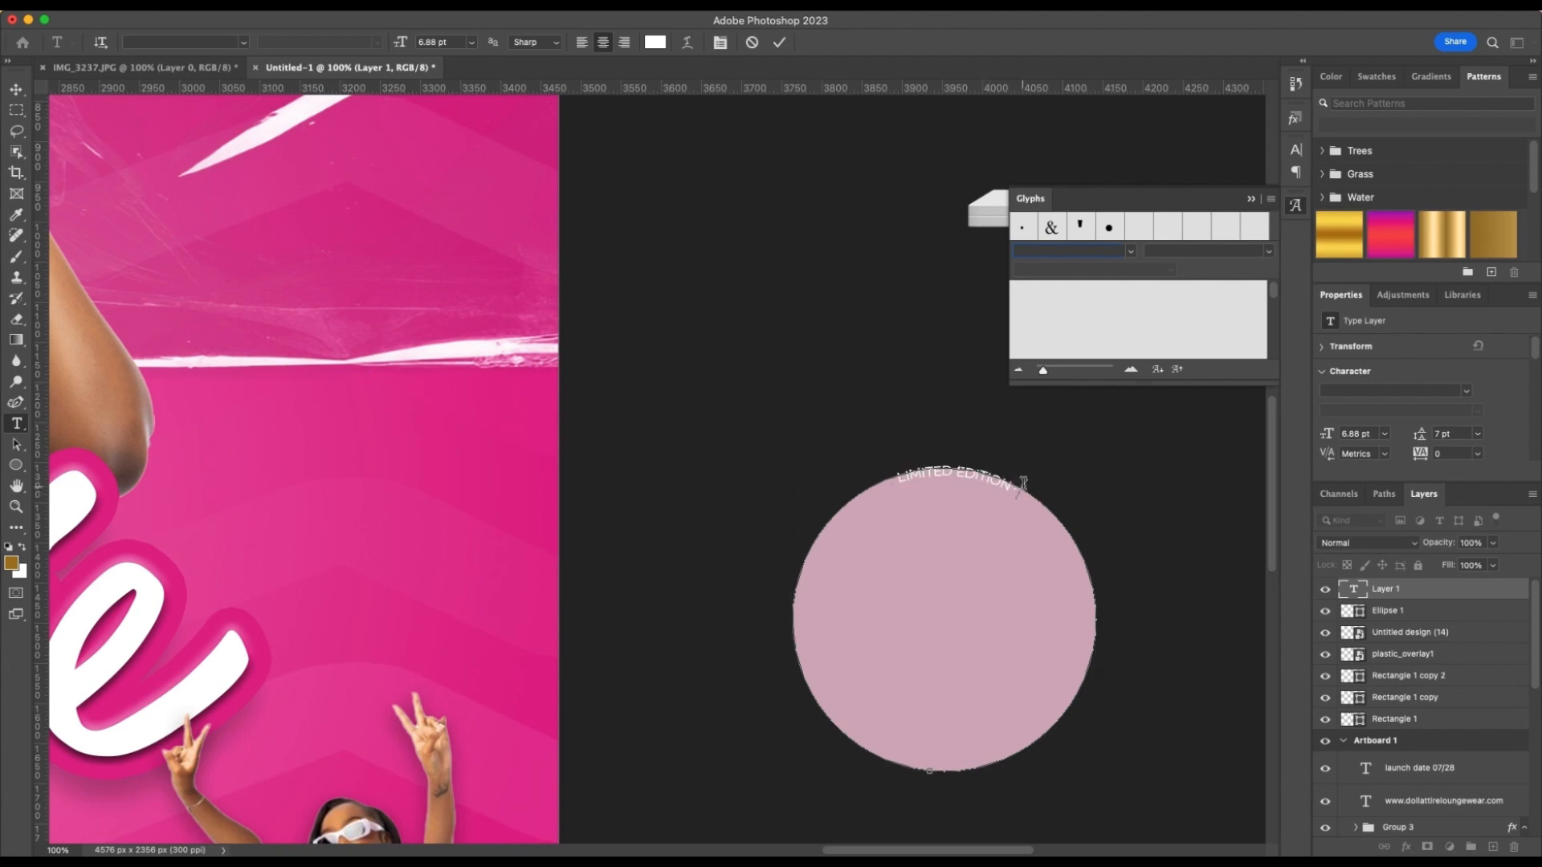
key(super+v)
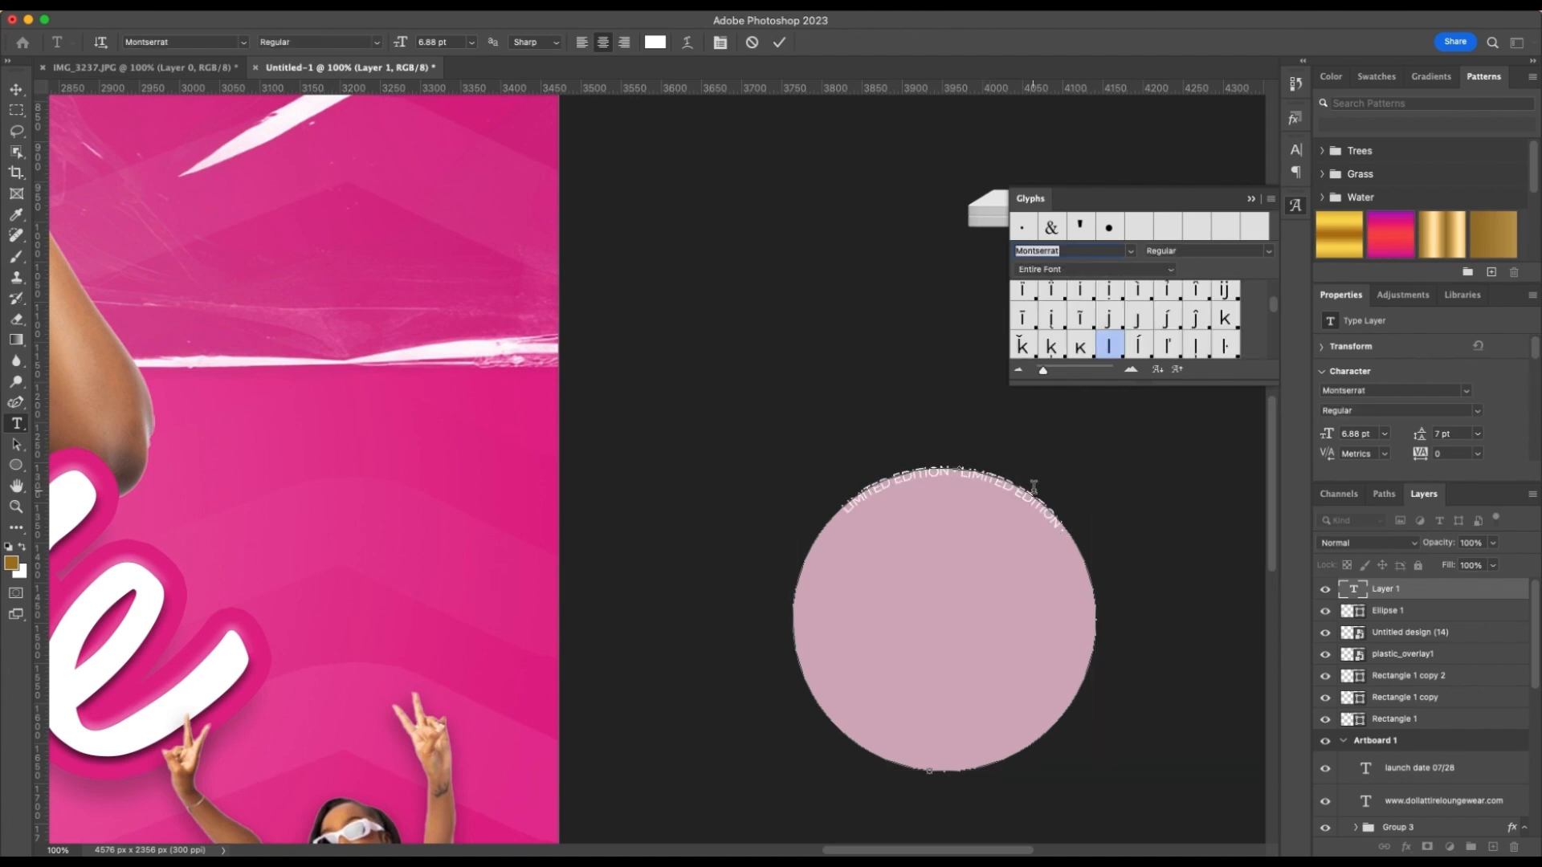
key(super)
key(super+v)
key(super+v)
key(super+v)
key(super+v)
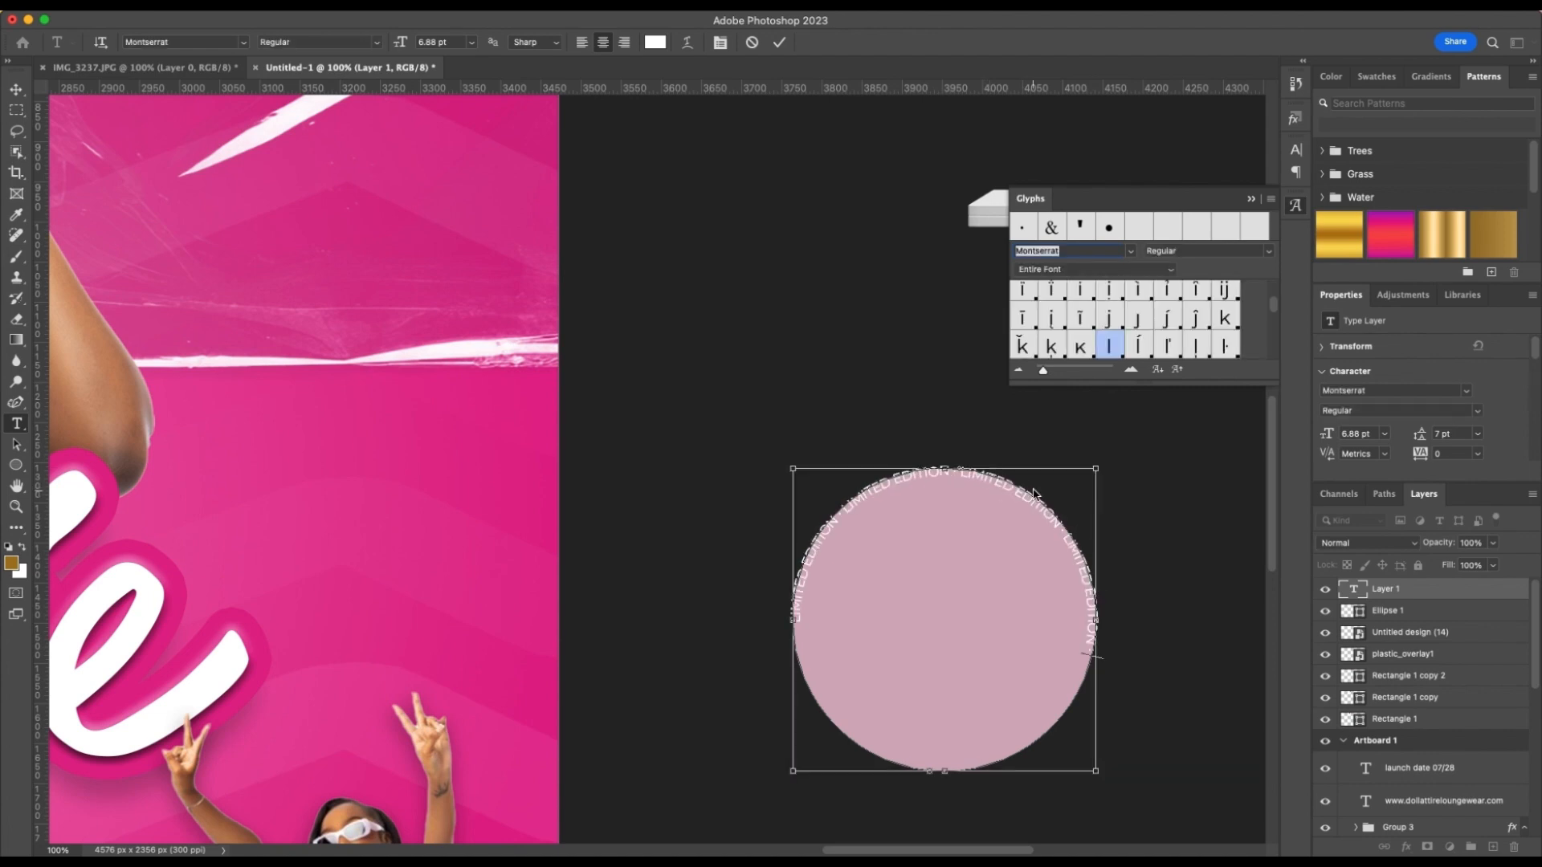
key(super+v)
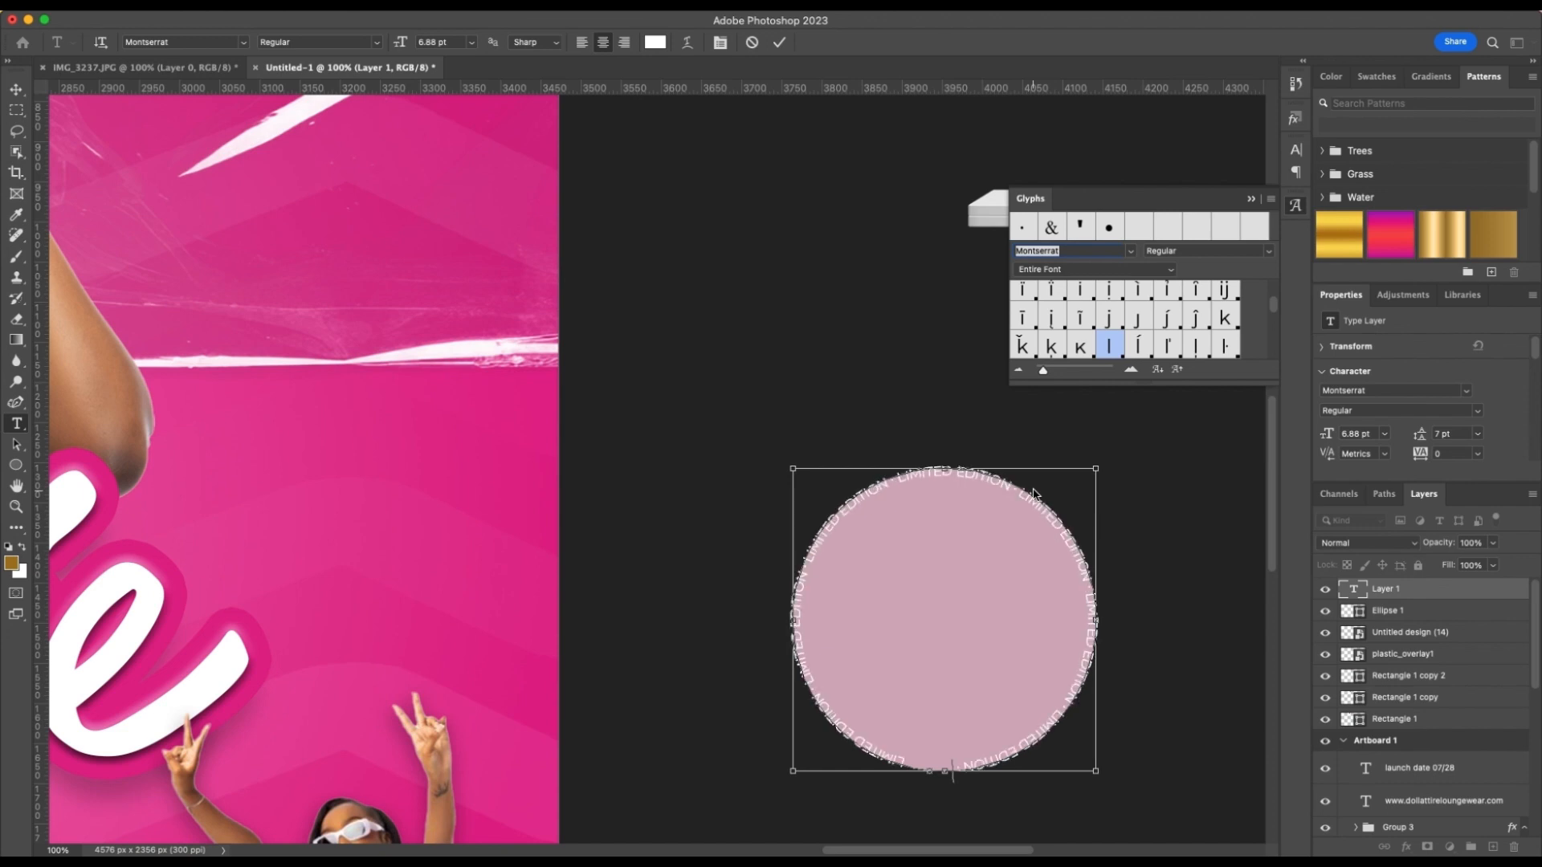
click(1251, 198)
text(v)
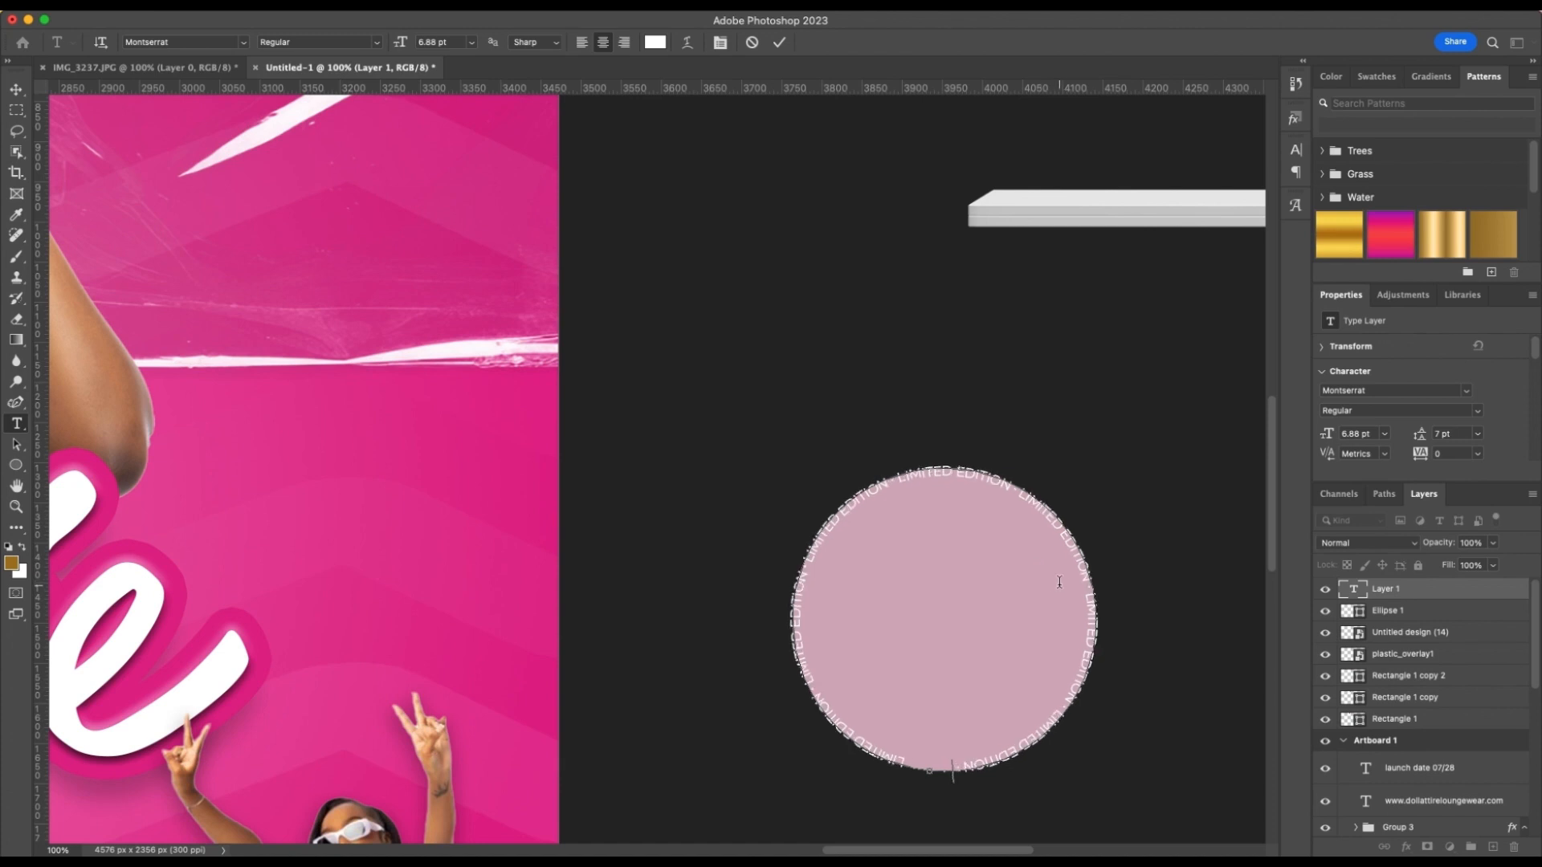
scroll(1059, 582, right, 1)
click(827, 195)
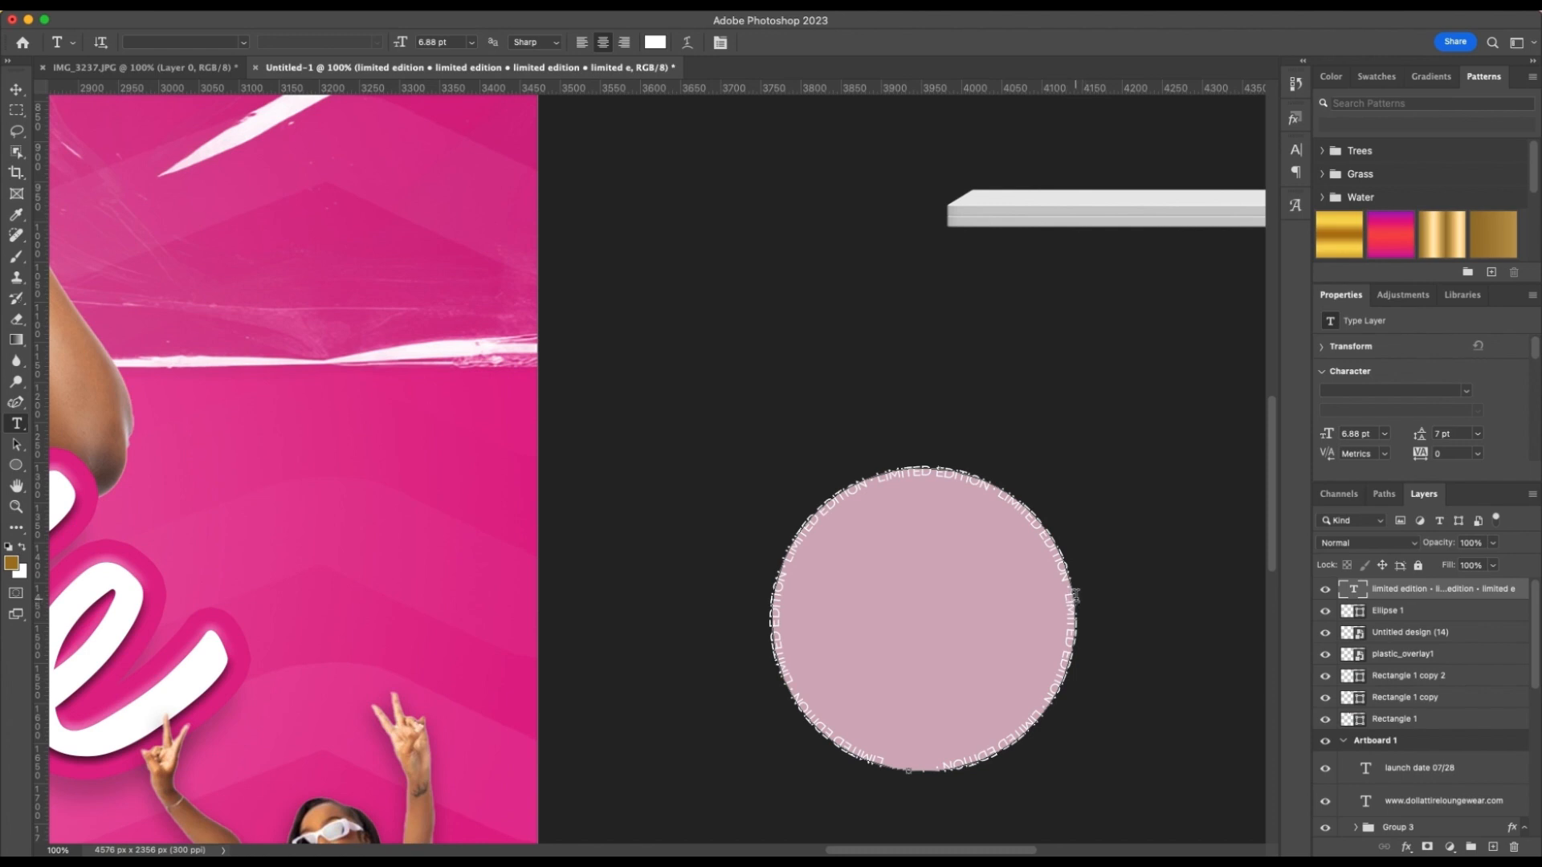
Move the LIMITED EDITION ring text off the pink circle and delete the circle shape
key(v)
drag(1018, 606, 846, 321)
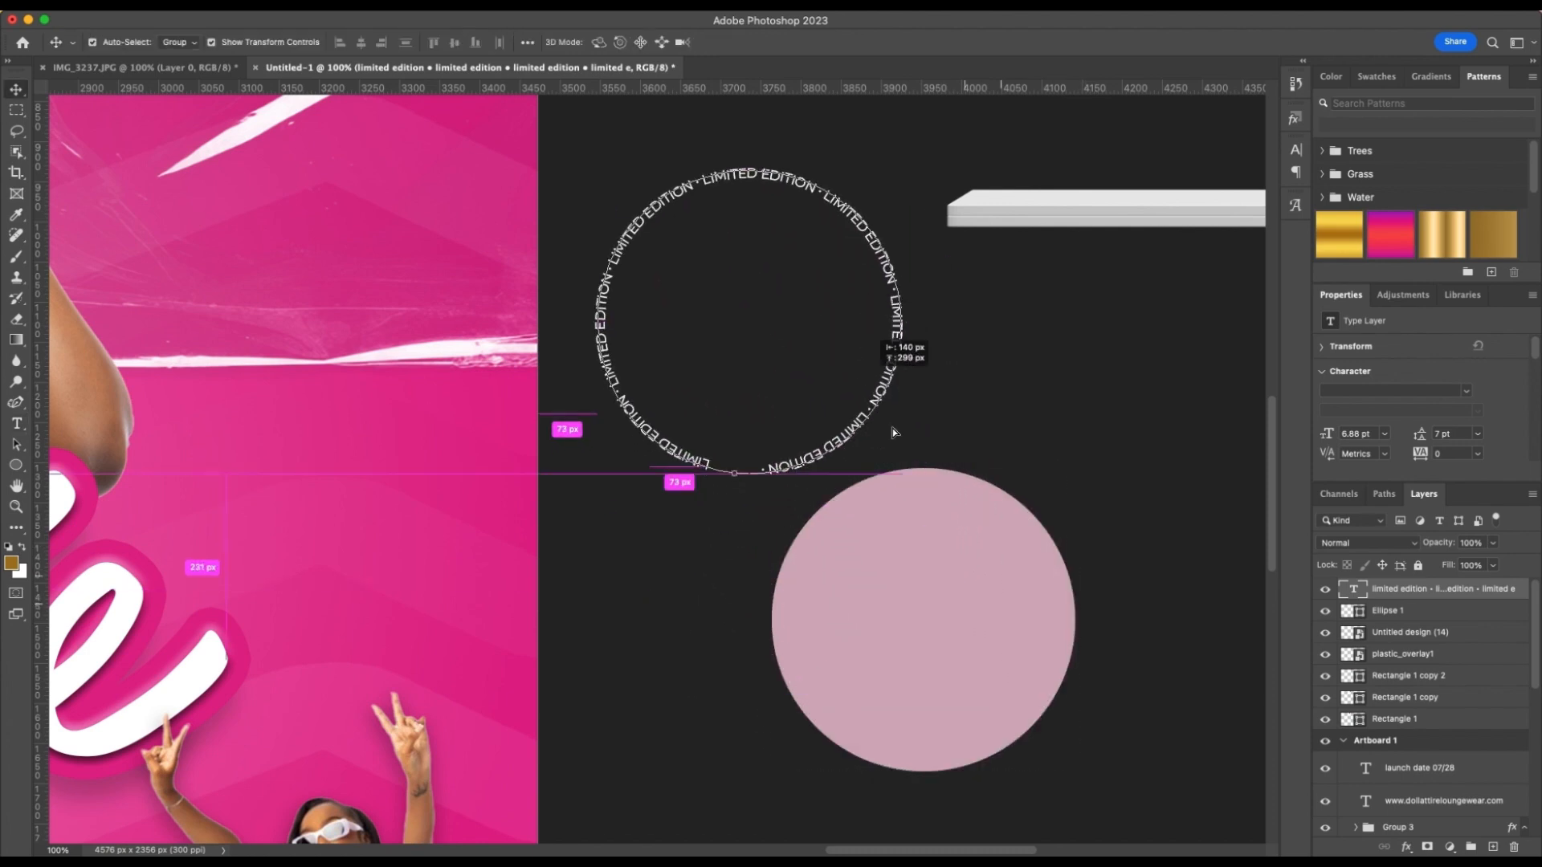
click(956, 561)
drag(951, 575, 1017, 577)
key(Delete)
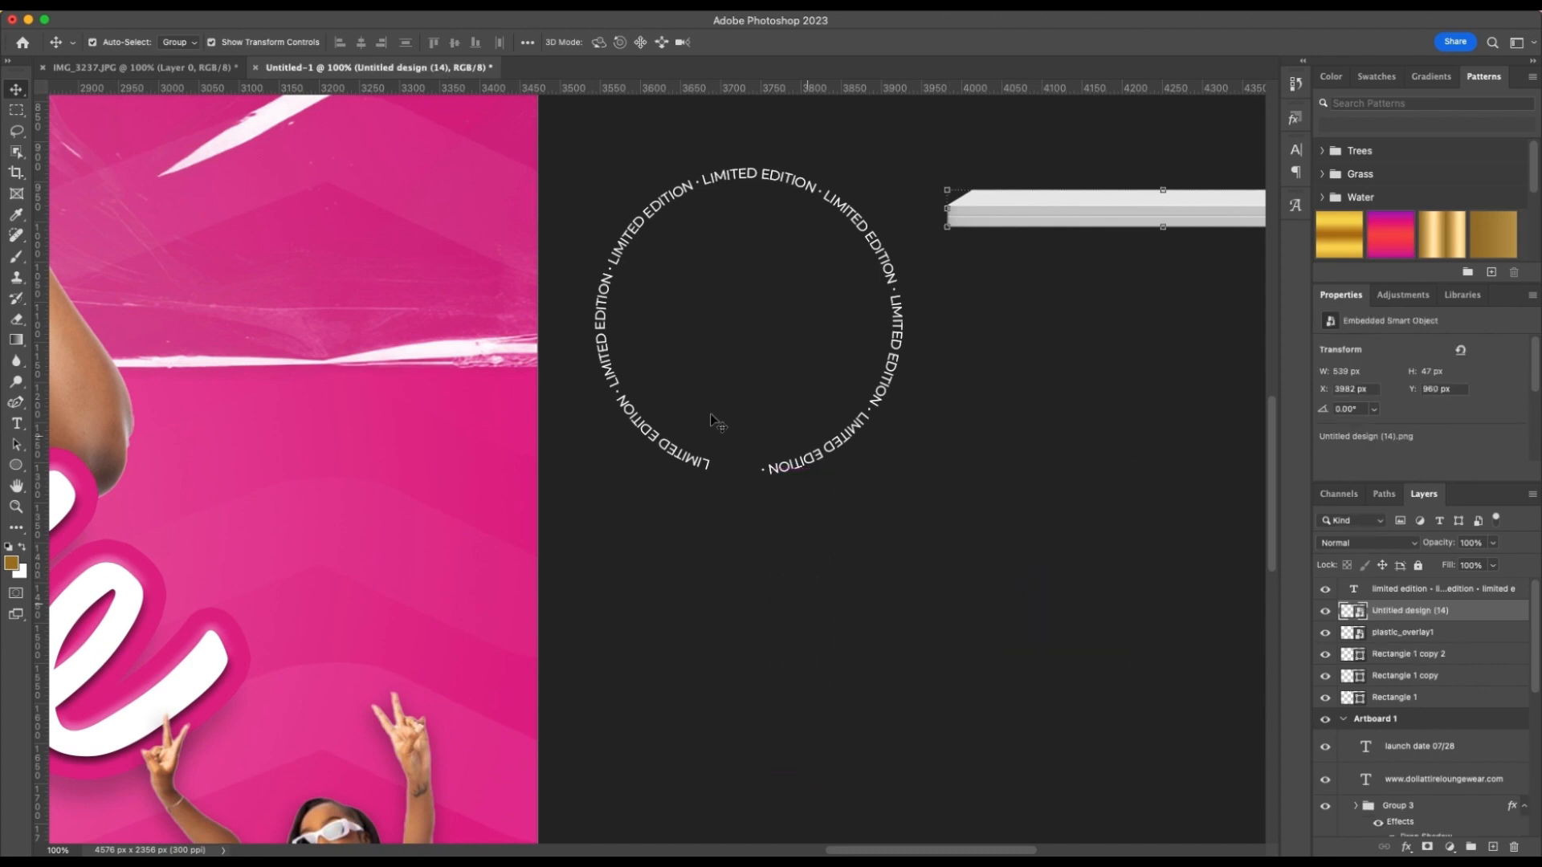
Scale the LIMITED EDITION ring text to about 51% and place it on the artboard over the raised-arms cutout
click(835, 614)
drag(835, 614, 801, 729)
key(super+minus)
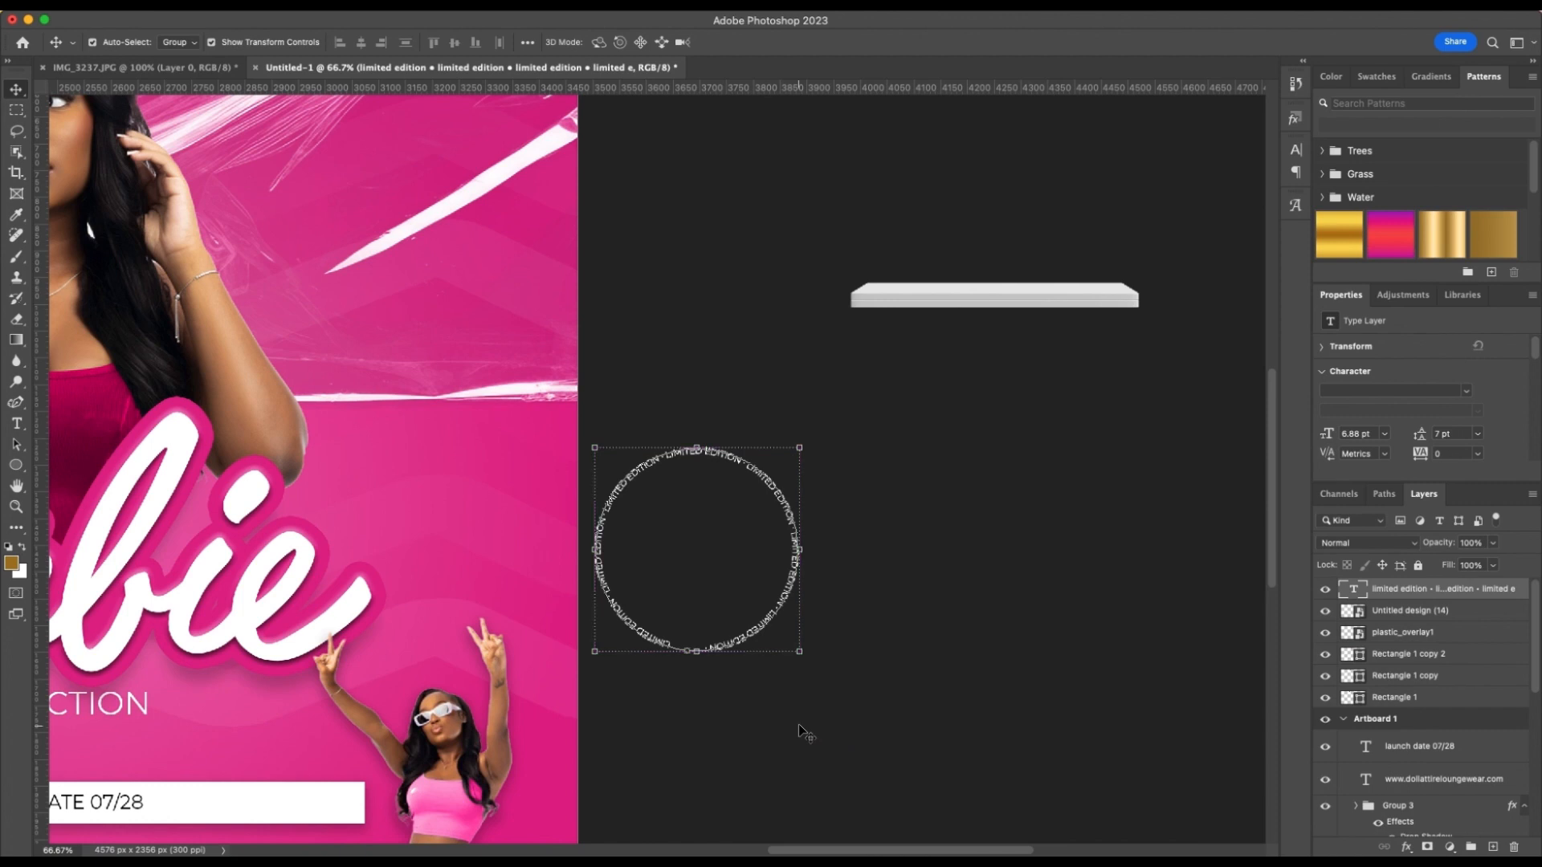
drag(803, 655, 691, 561)
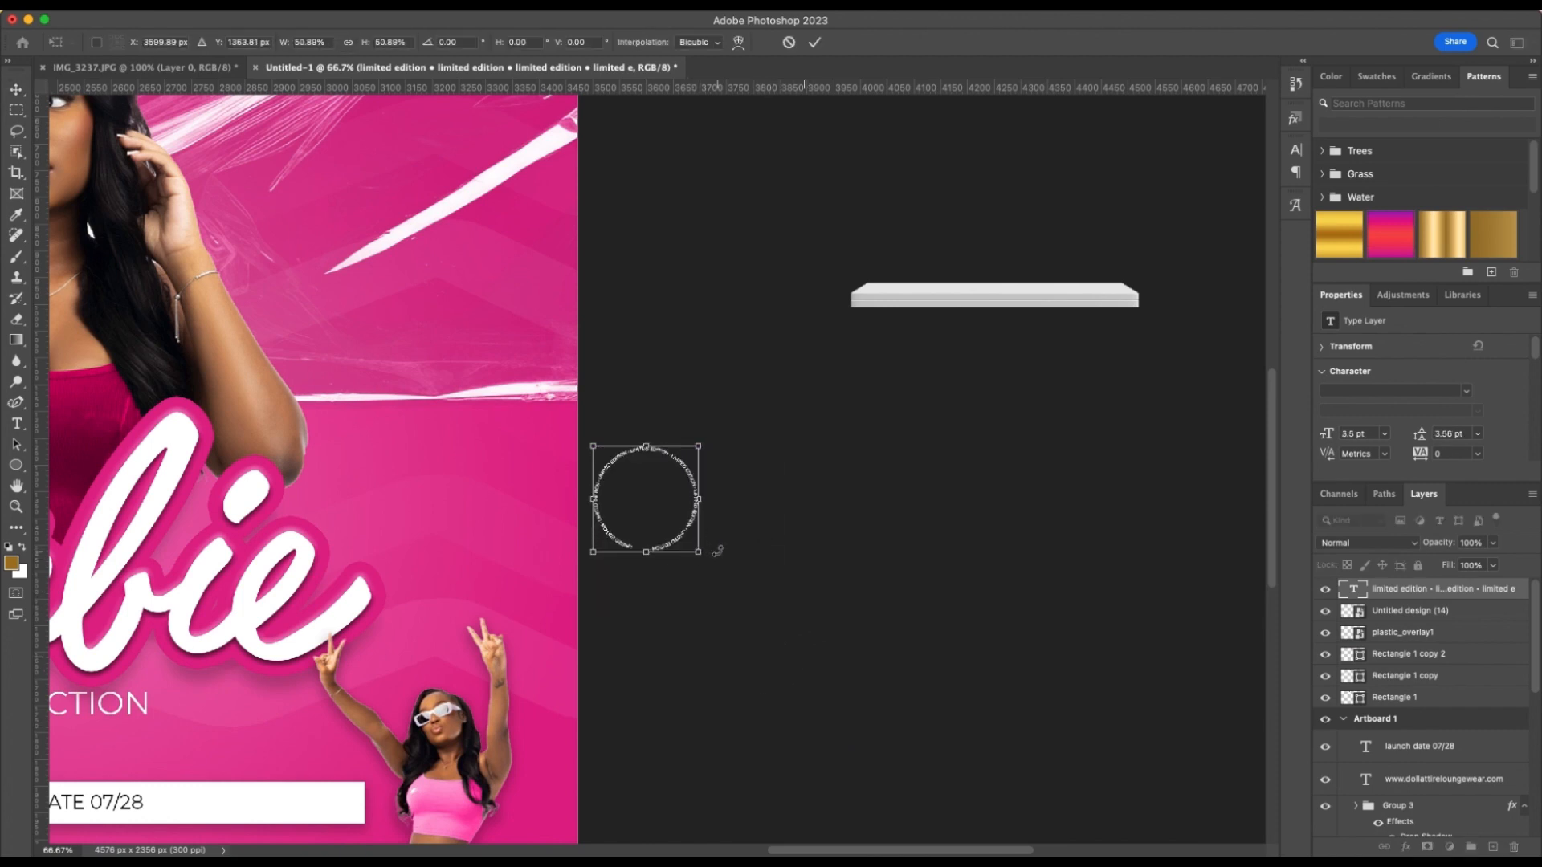
scroll(723, 550, left, 5)
drag(815, 545, 652, 801)
key(Return)
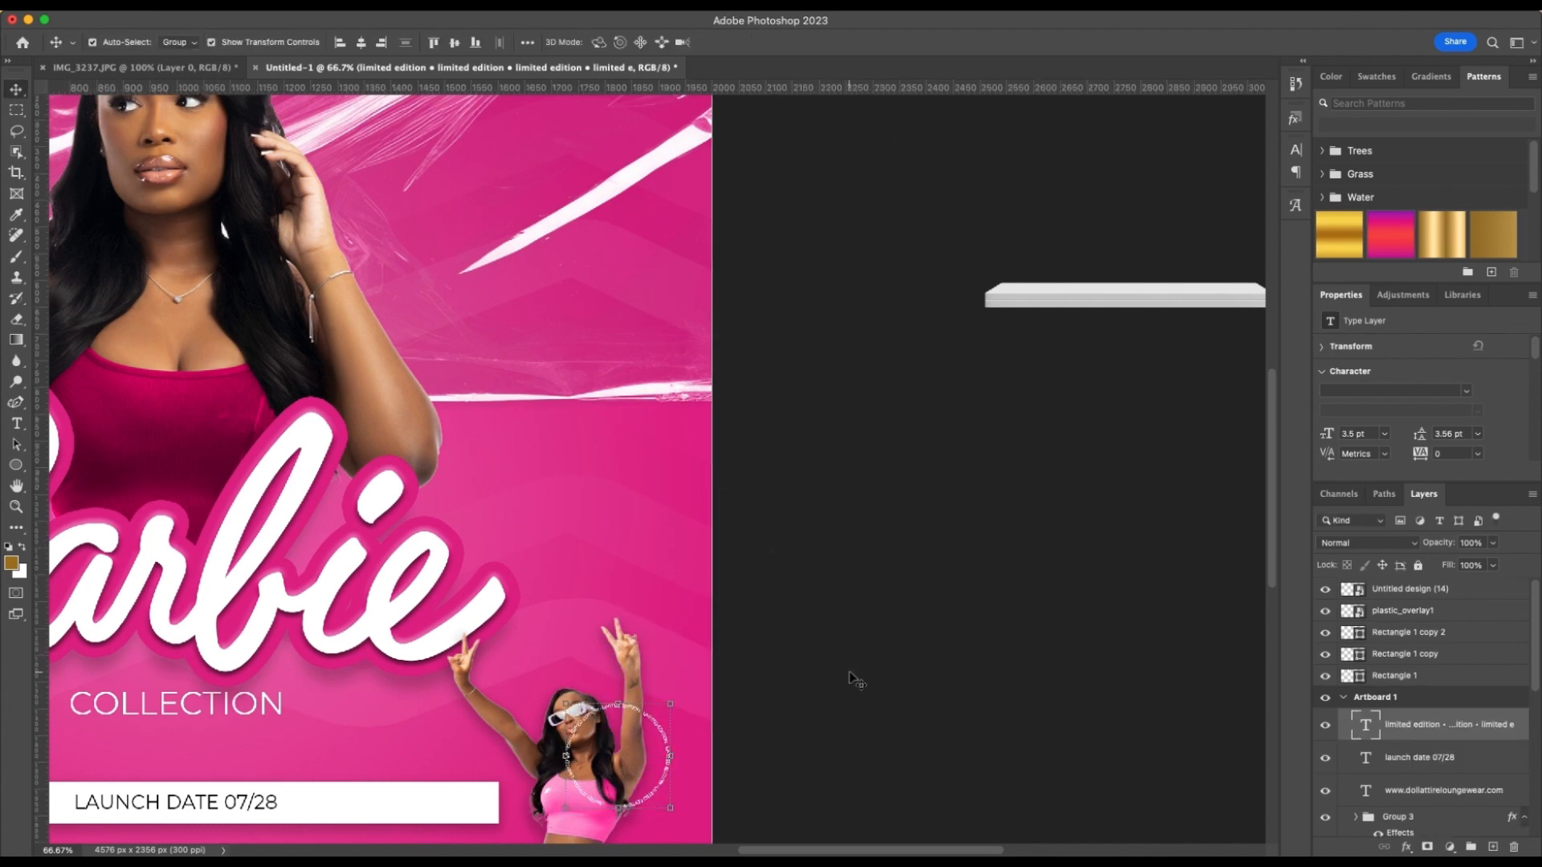
Lower the LIMITED EDITION ring text to beside the raised-arms model's waist and rotate it about 32.4°
scroll(853, 678, down, 6)
scroll(684, 499, down, 1)
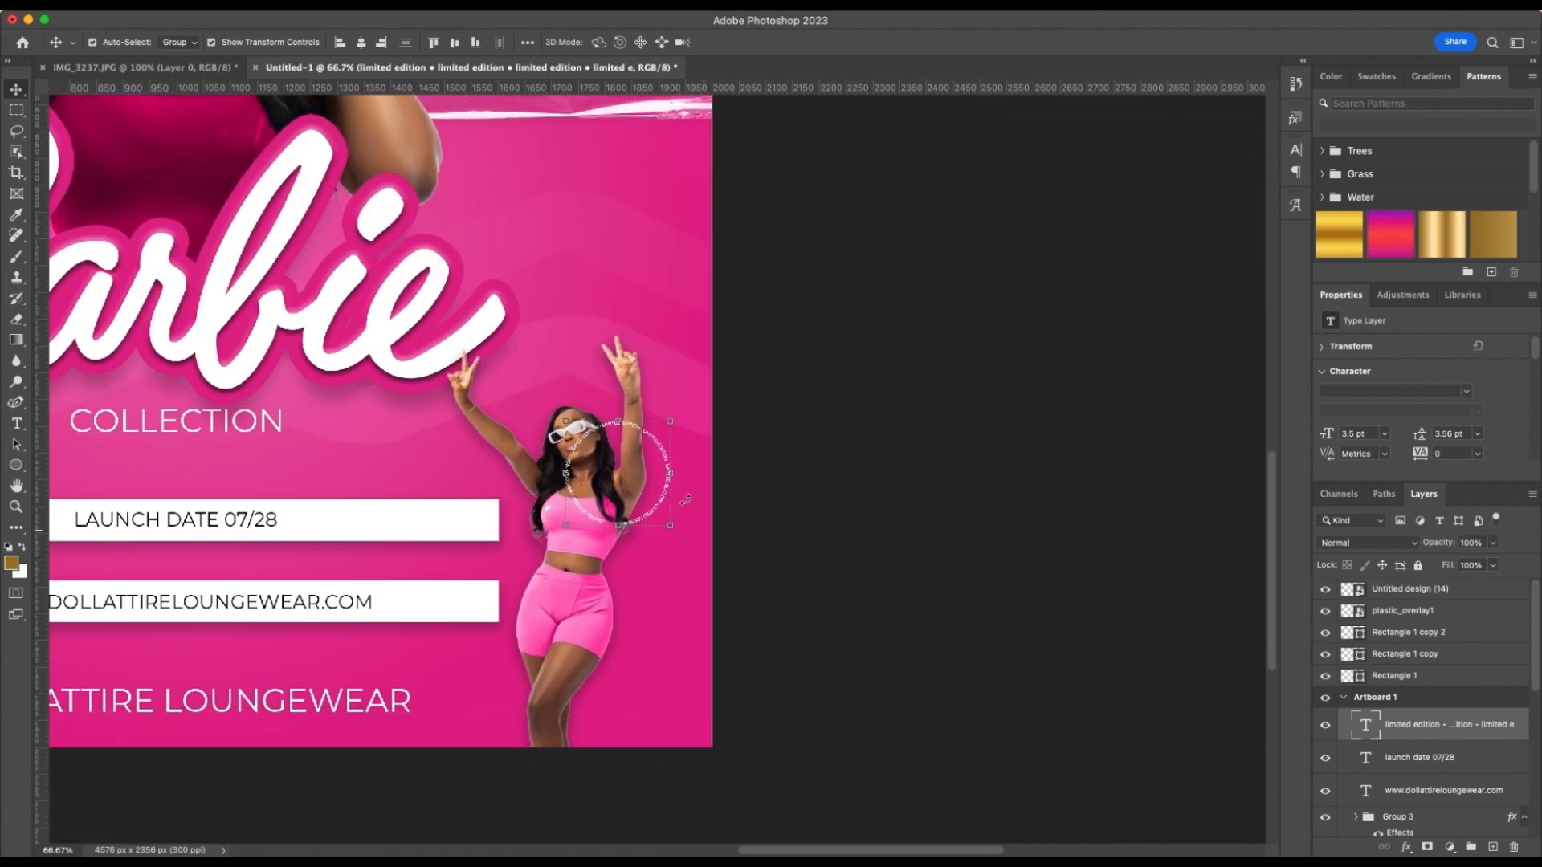
drag(656, 512, 641, 626)
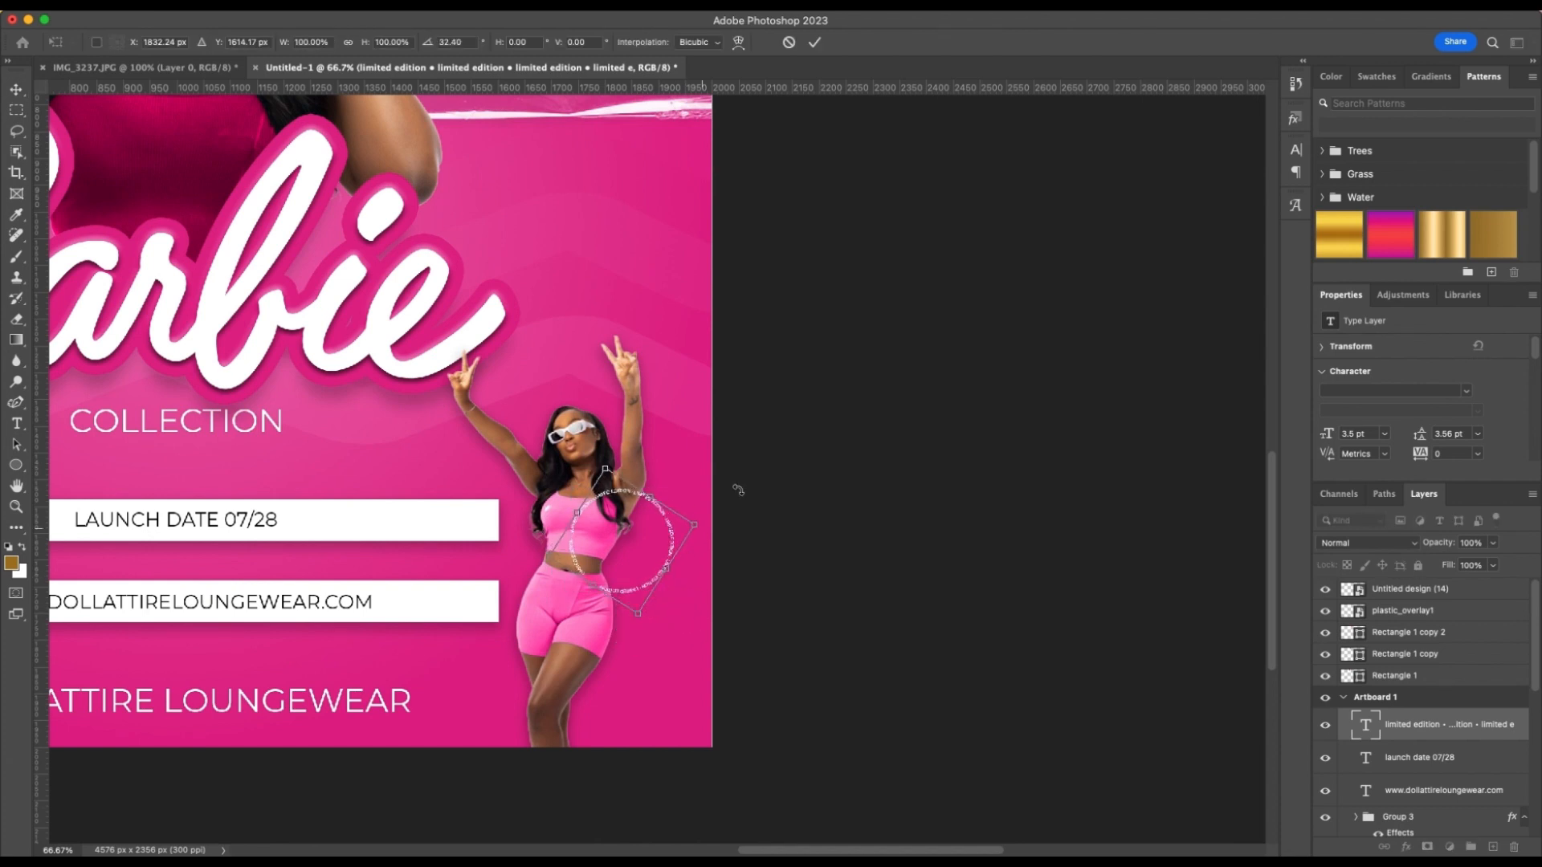
double_click(893, 383)
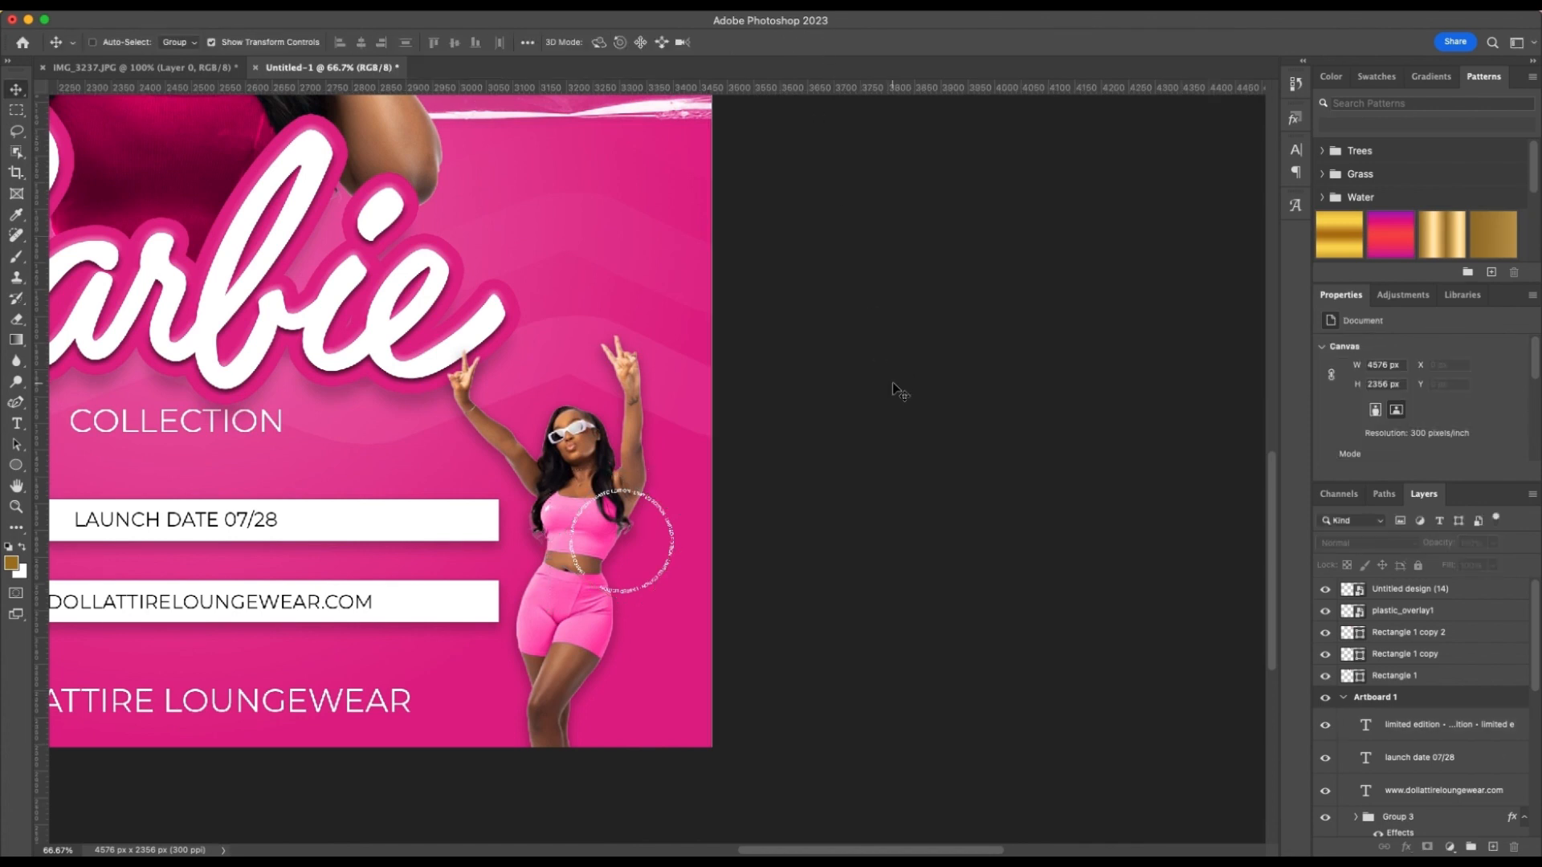
Move the LIMITED EDITION ring text layer below Group 3 so the ring sits behind the raised-arms model
key(super+plus)
key(super+plus)
scroll(893, 382, down, 2)
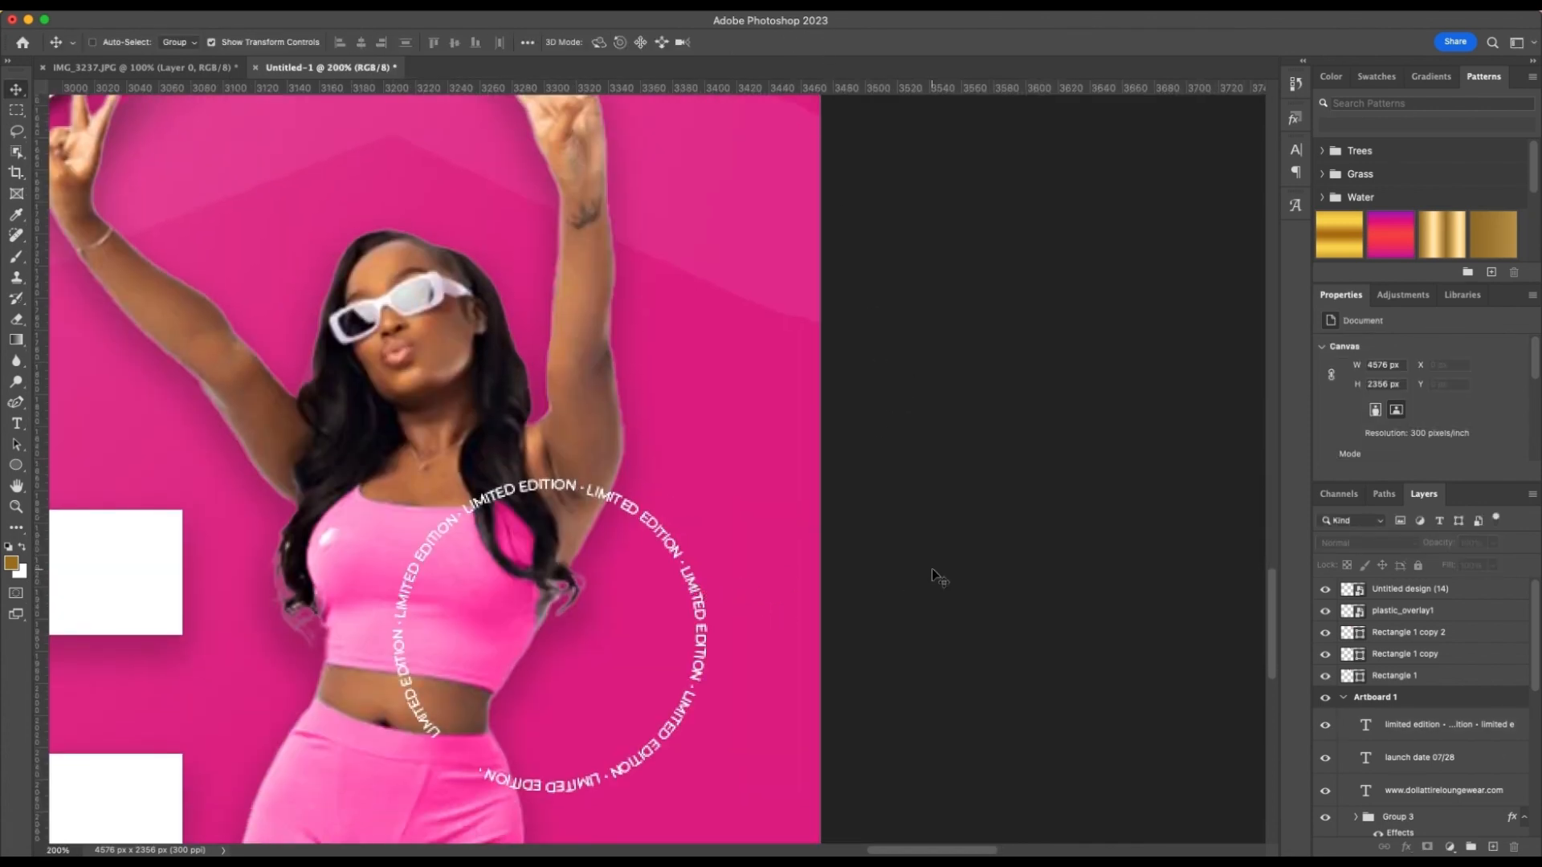
key(super+minus)
key(super+minus)
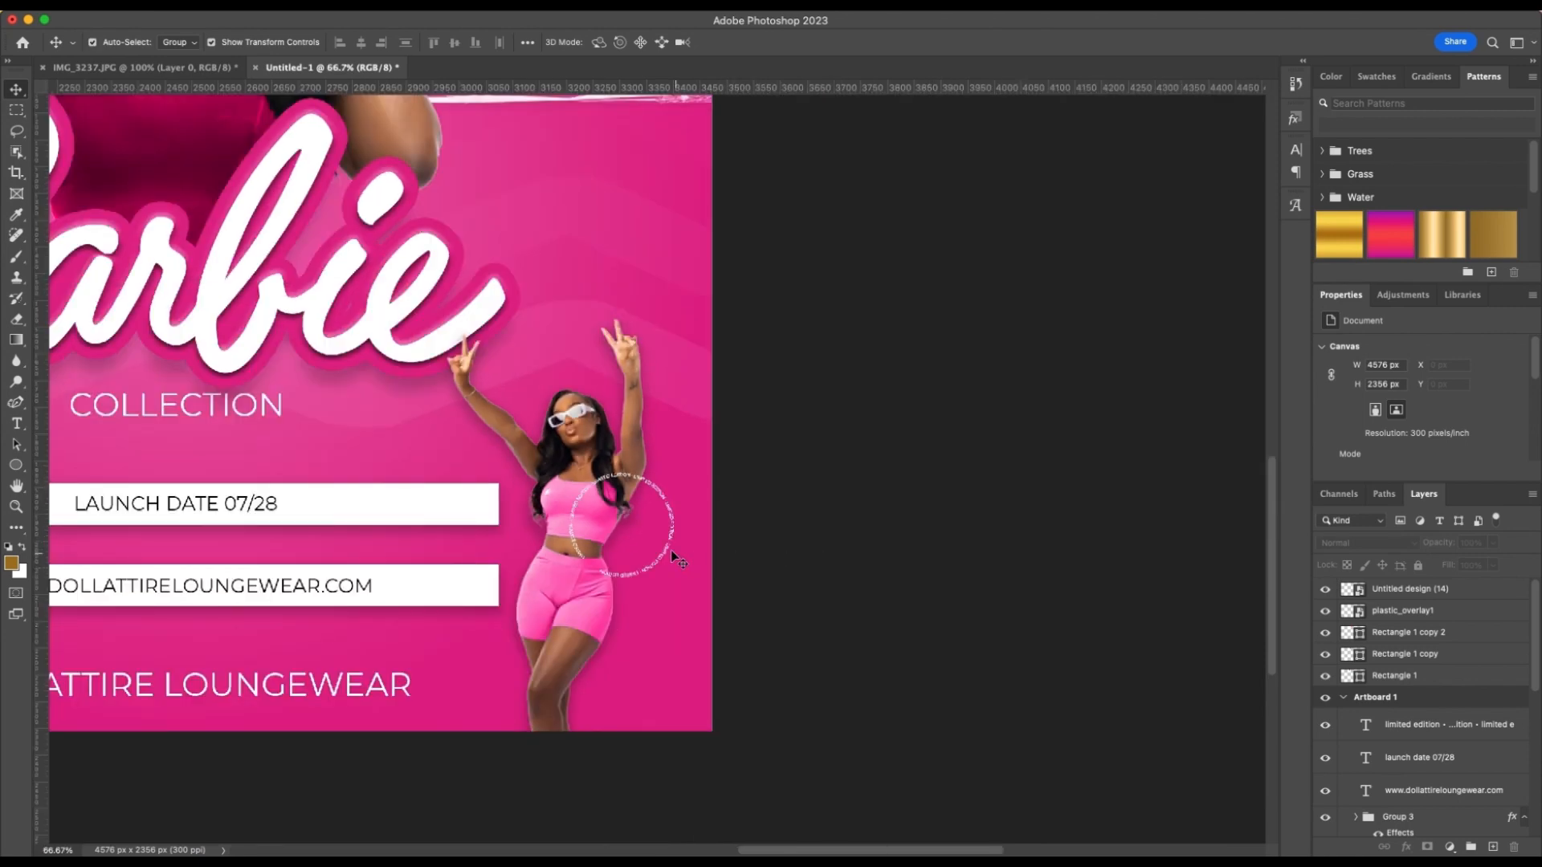
click(672, 552)
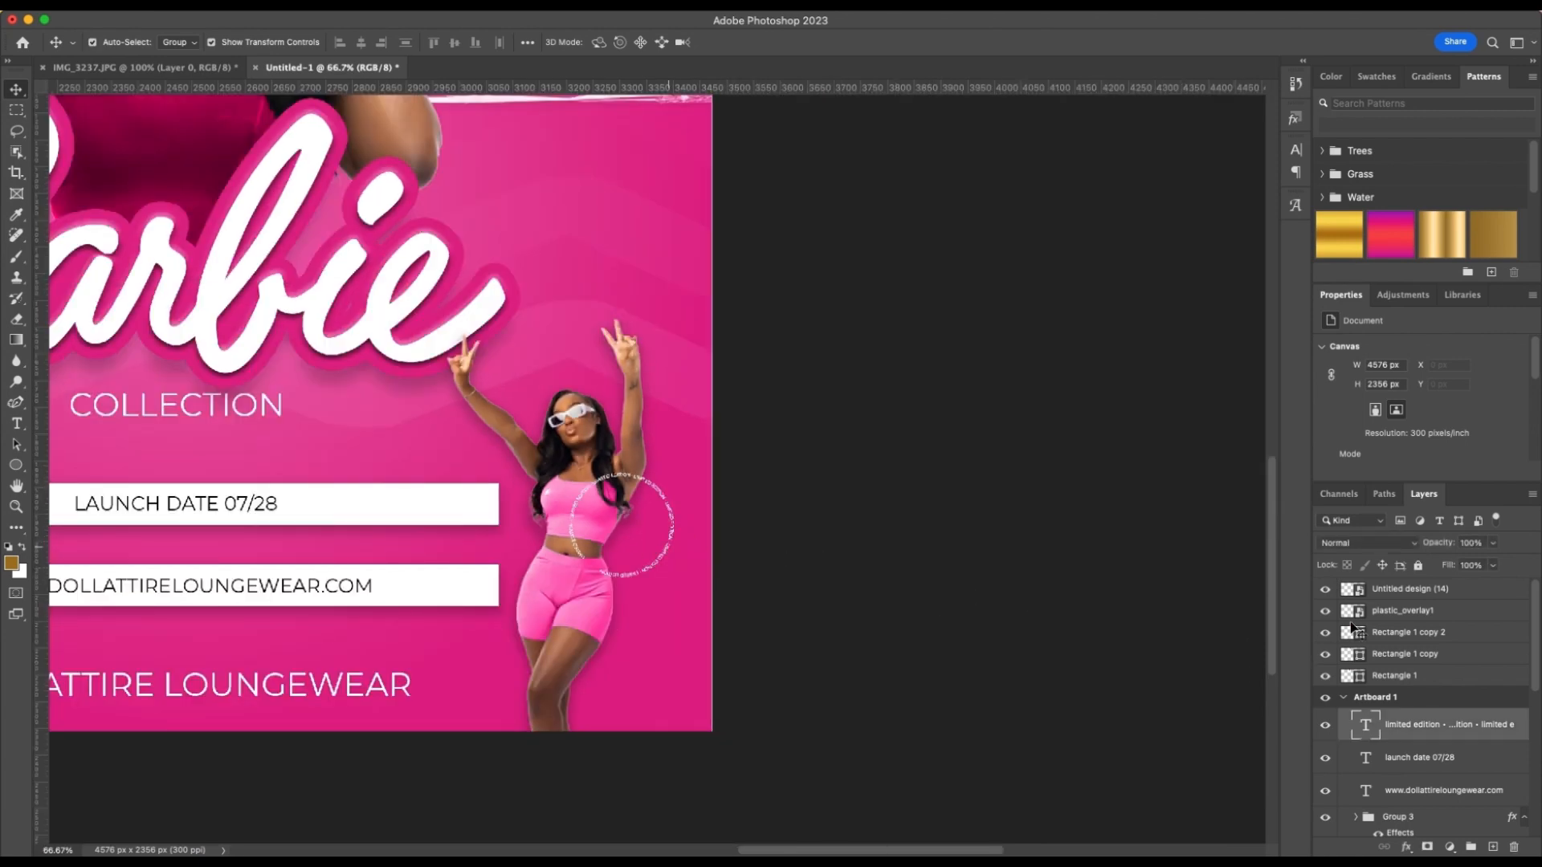
scroll(1498, 744, down, 3)
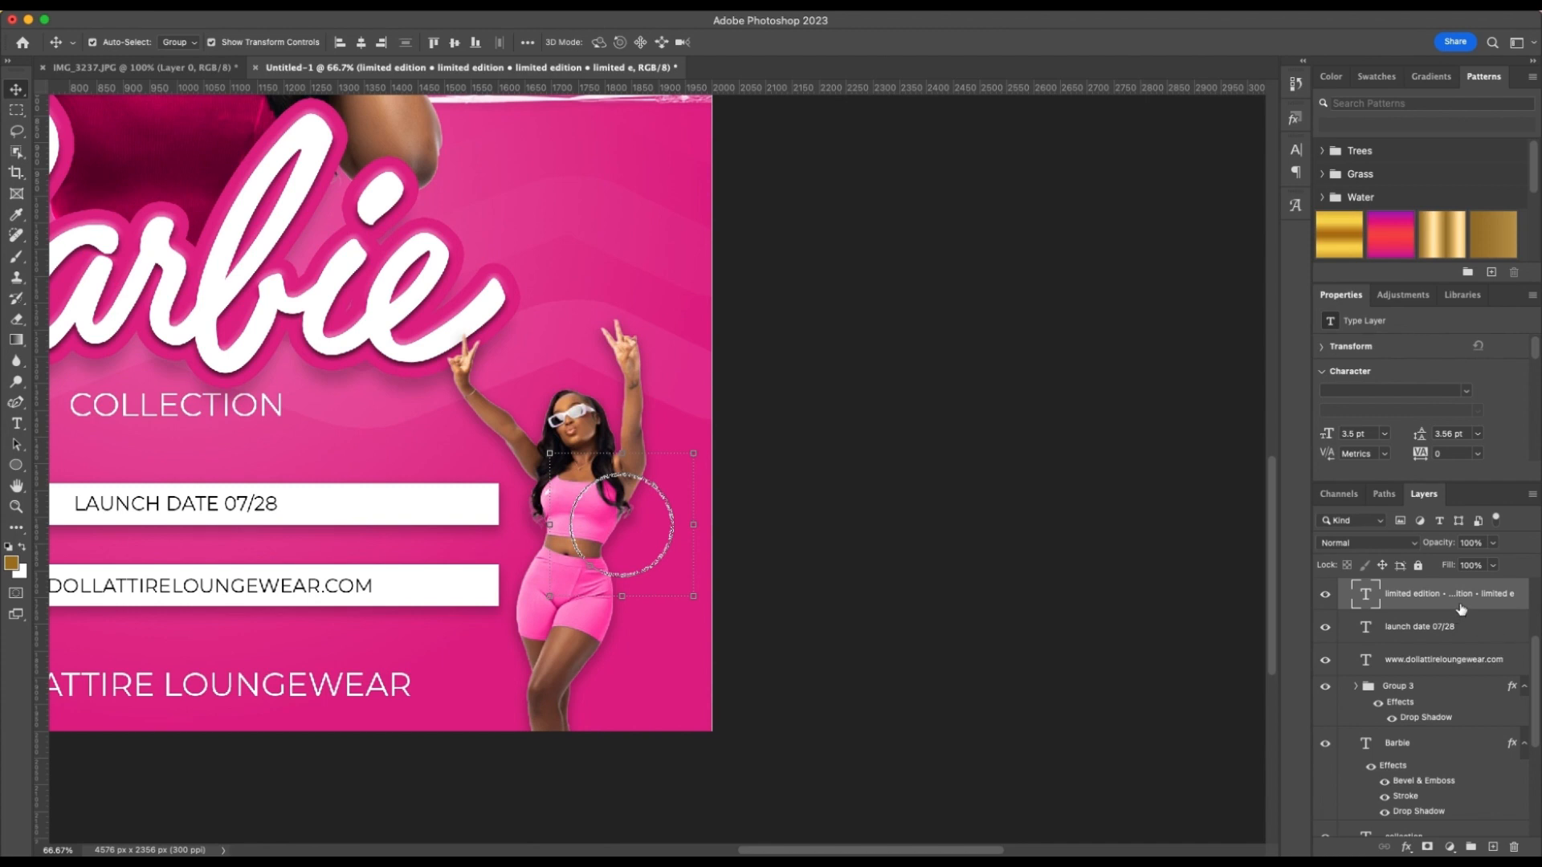
drag(1460, 609, 1463, 741)
scroll(1463, 740, down, 2)
click(1096, 657)
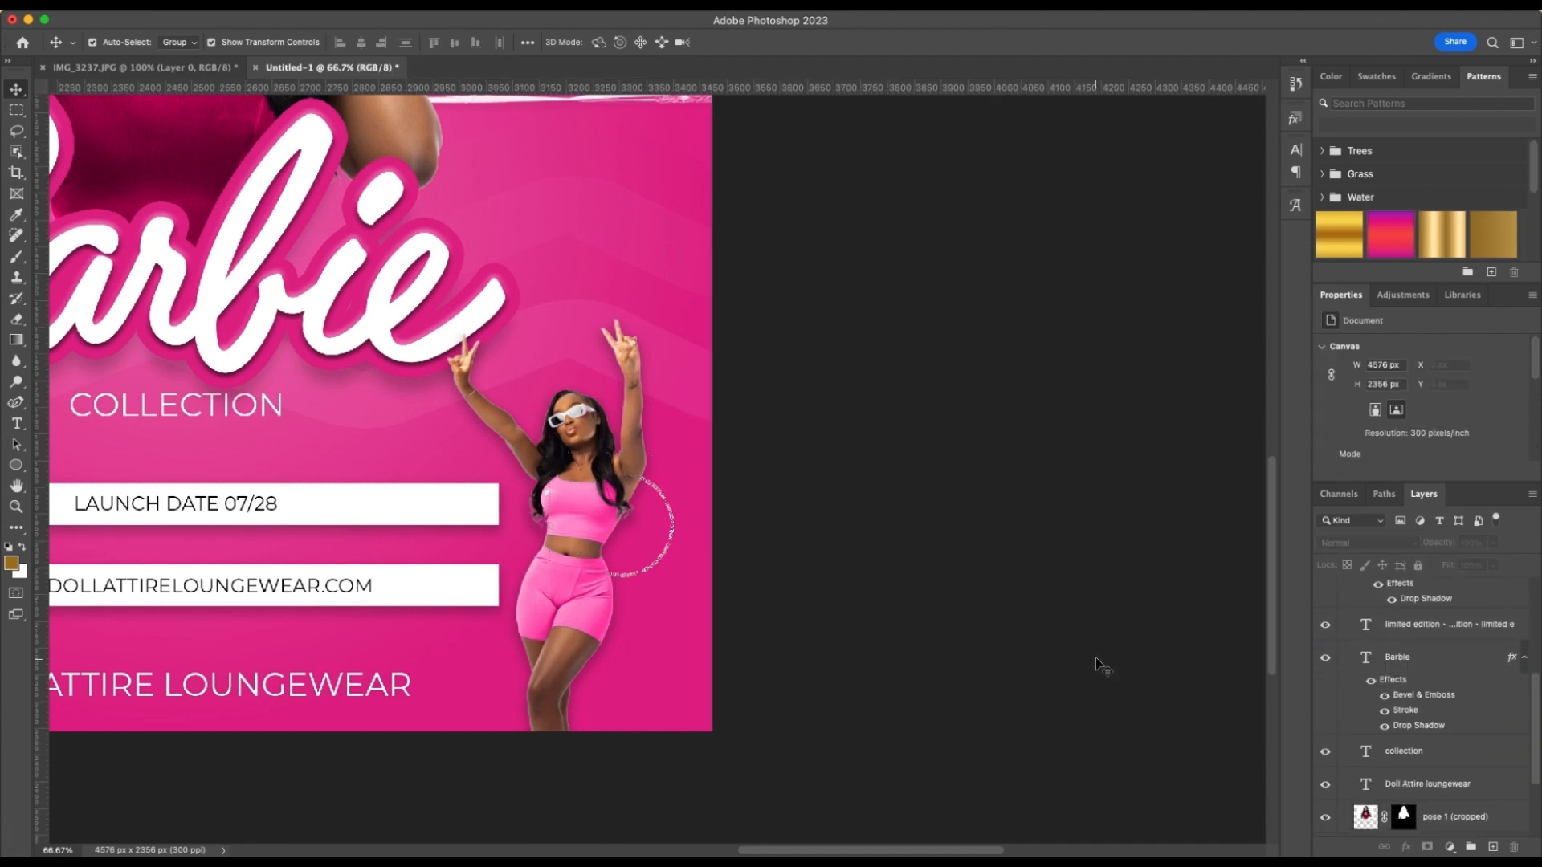
Set the LIMITED EDITION ring text's font size to 3 pt
click(655, 562)
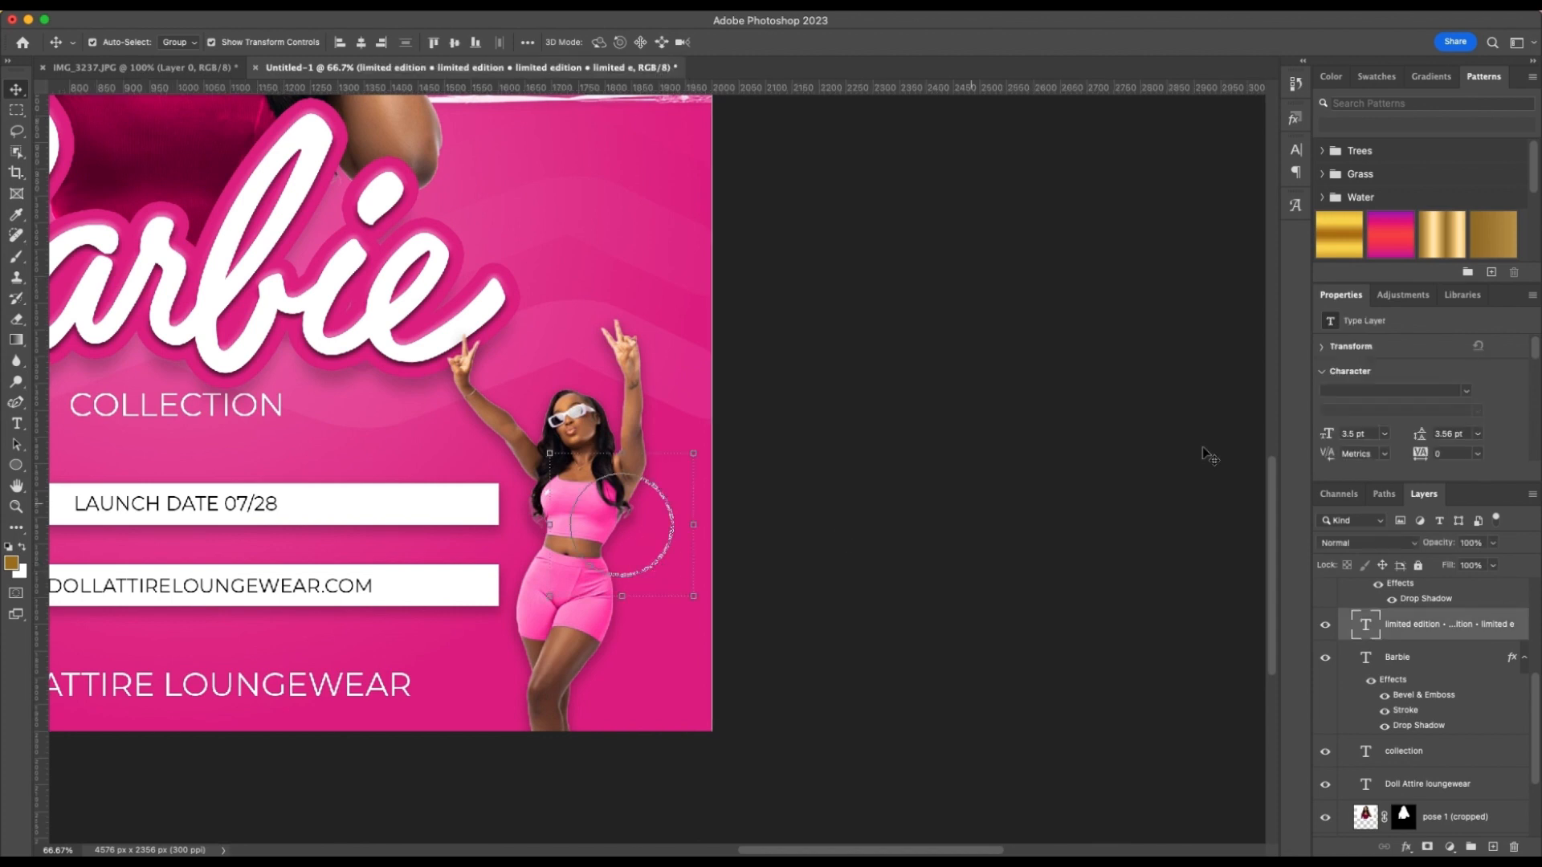
click(1369, 434)
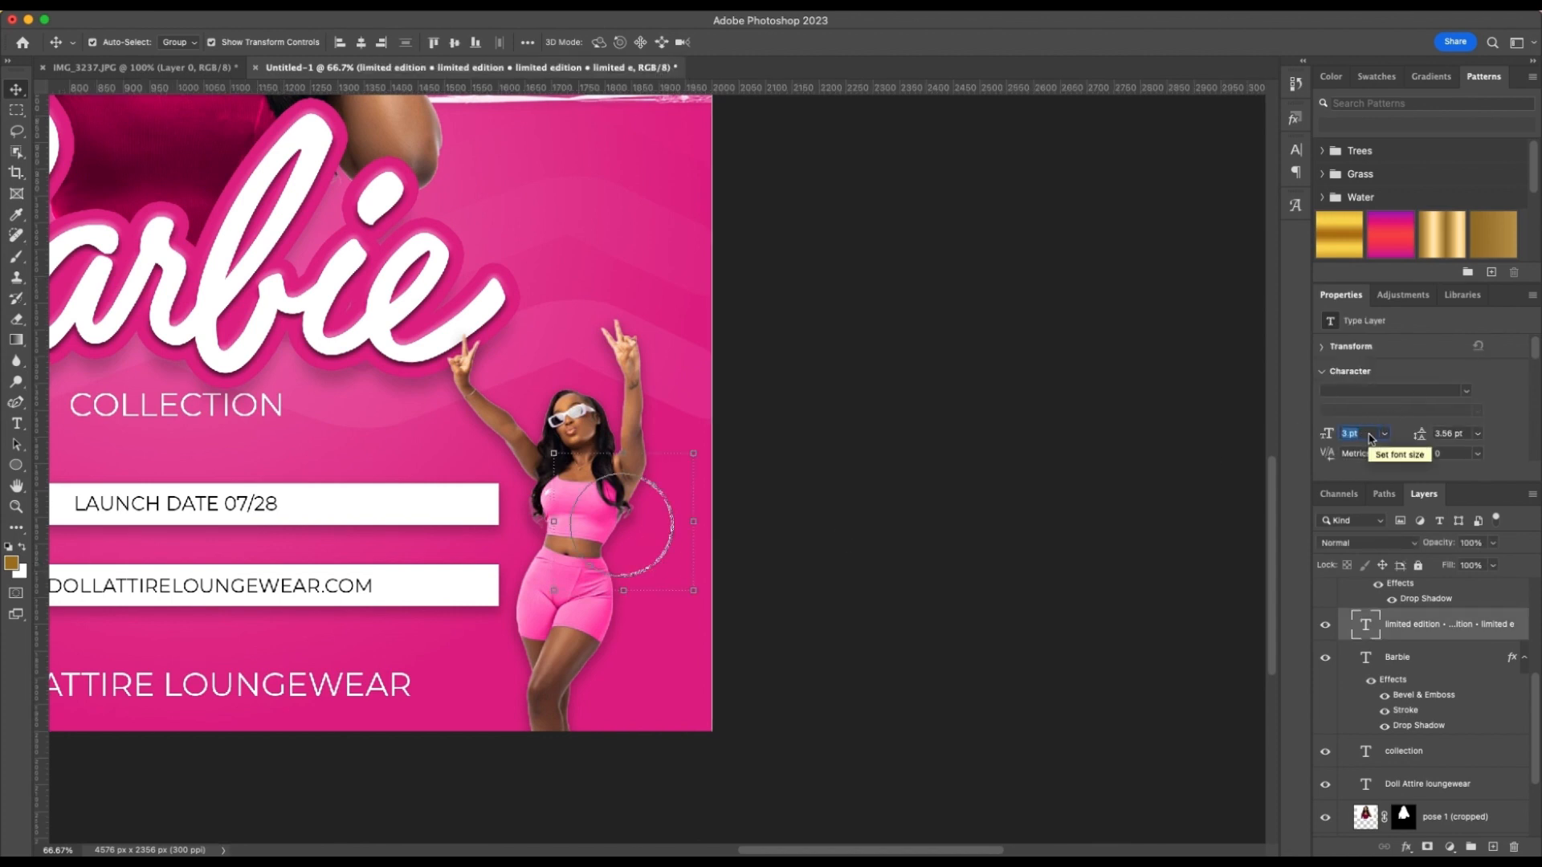
click(827, 544)
scroll(827, 543, left, 4)
scroll(827, 544, down, 1)
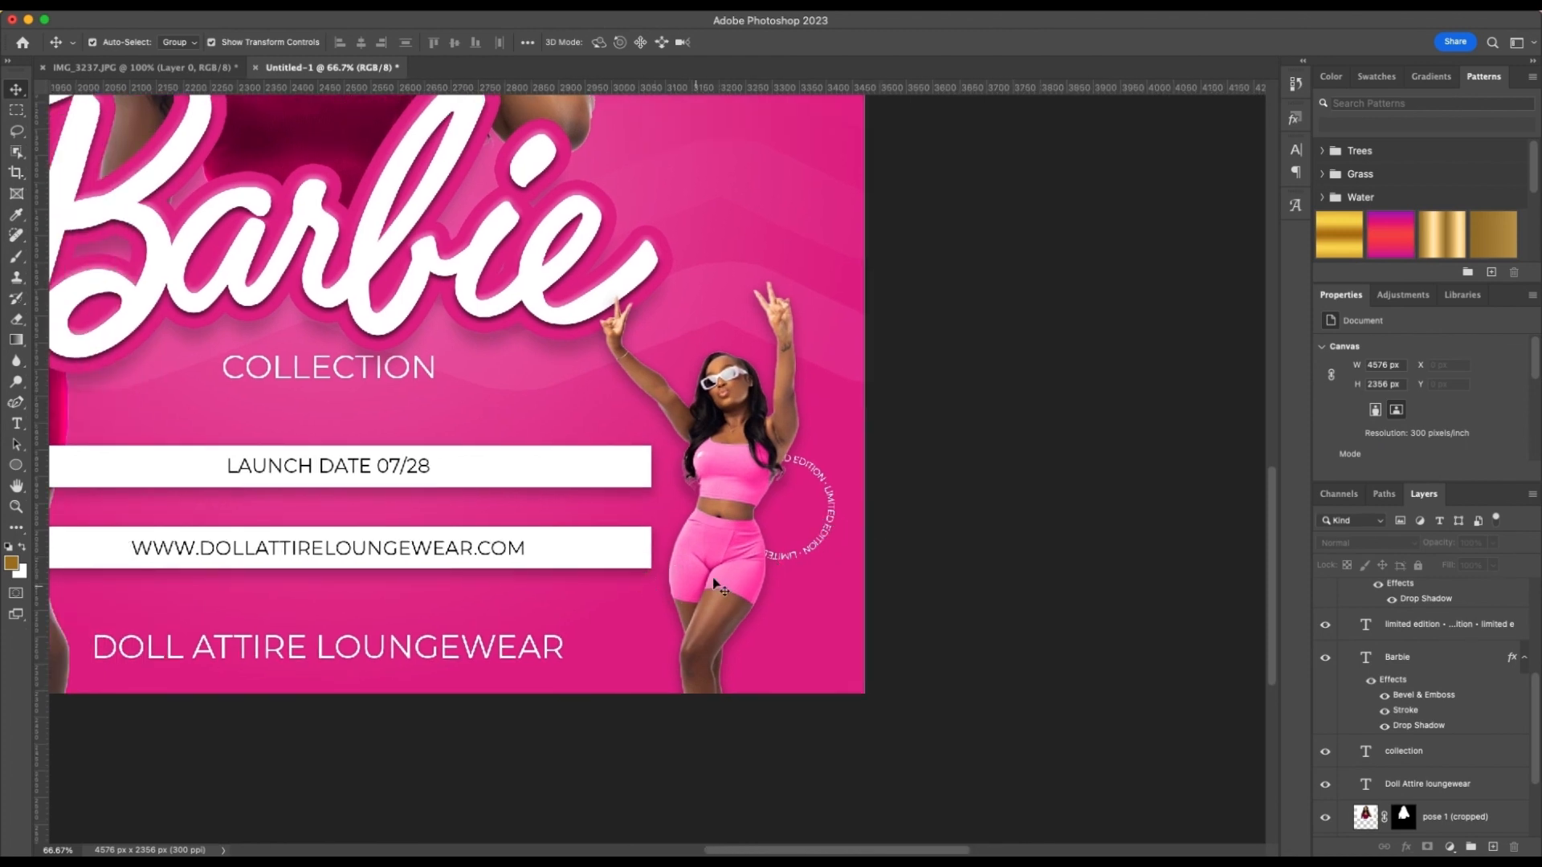
scroll(715, 576, left, 2)
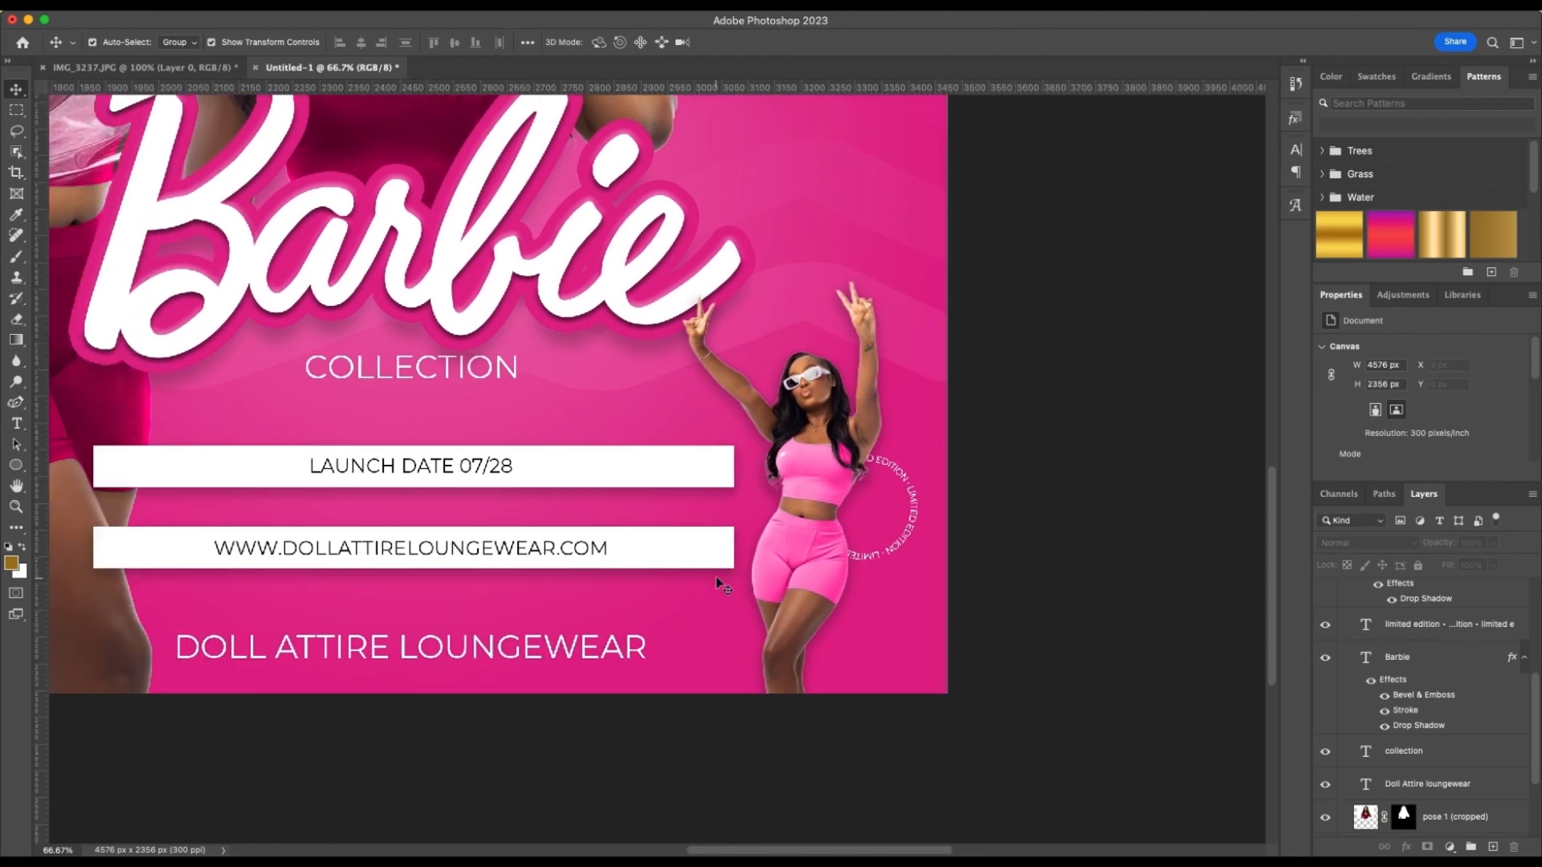
scroll(715, 577, down, 2)
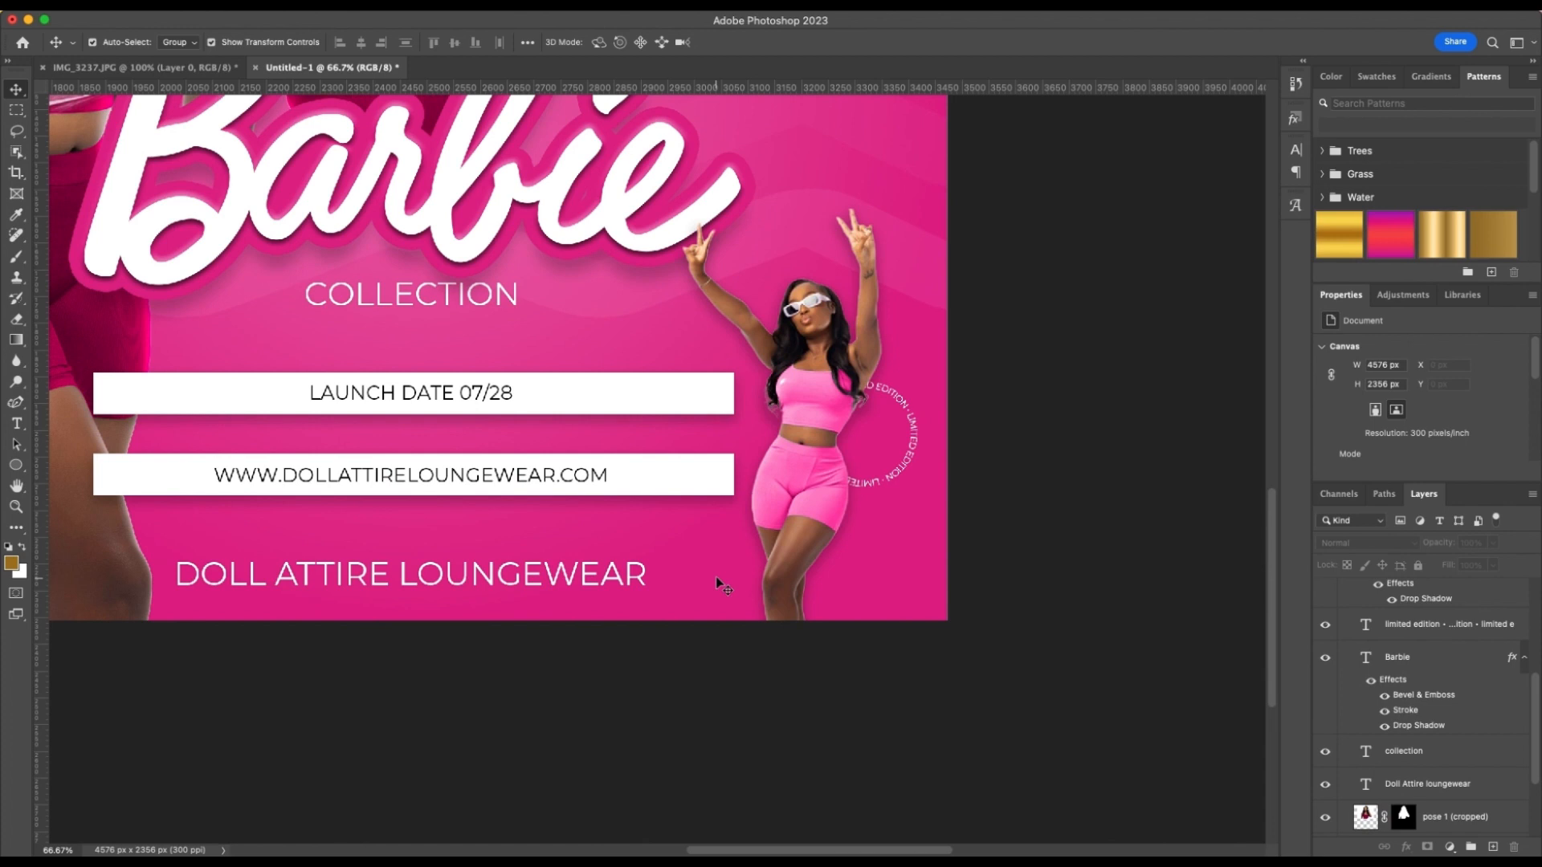
click(16, 465)
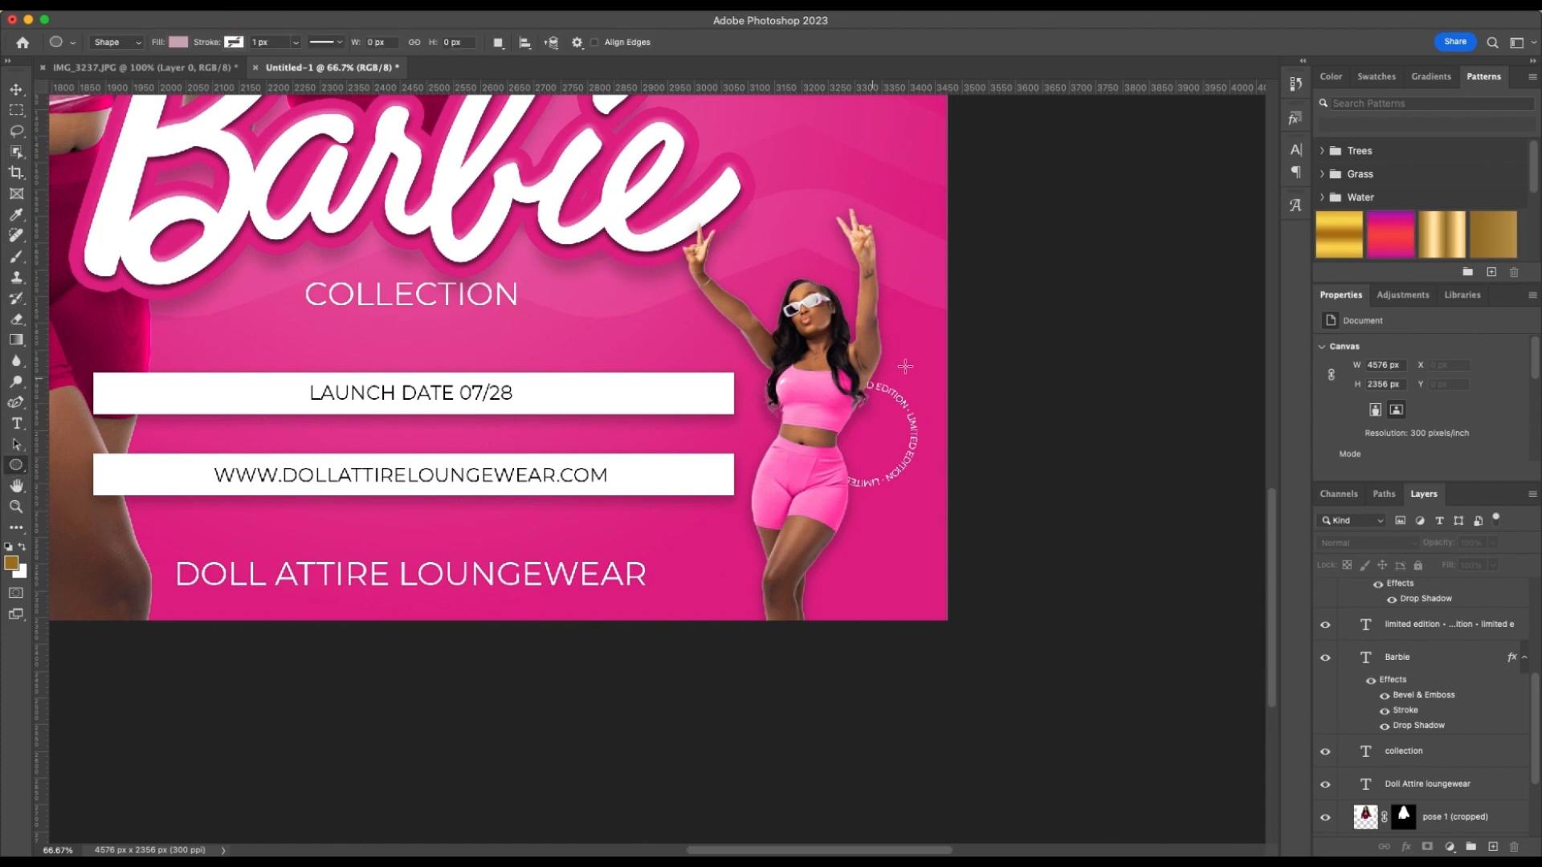
drag(997, 294, 1127, 427)
scroll(1118, 441, down, 2)
scroll(1118, 441, right, 2)
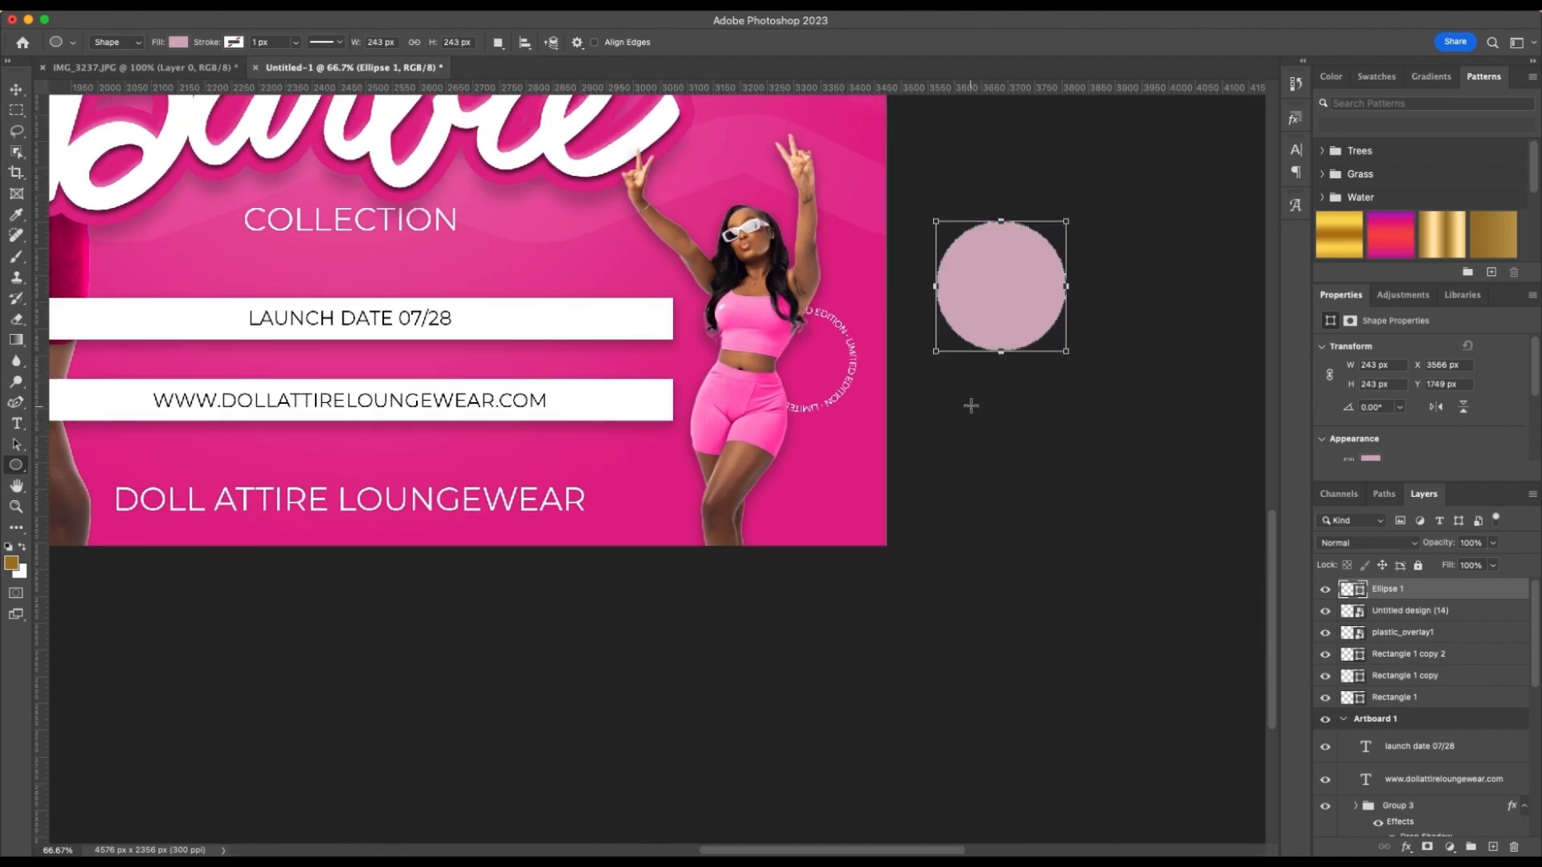
drag(955, 398, 1108, 494)
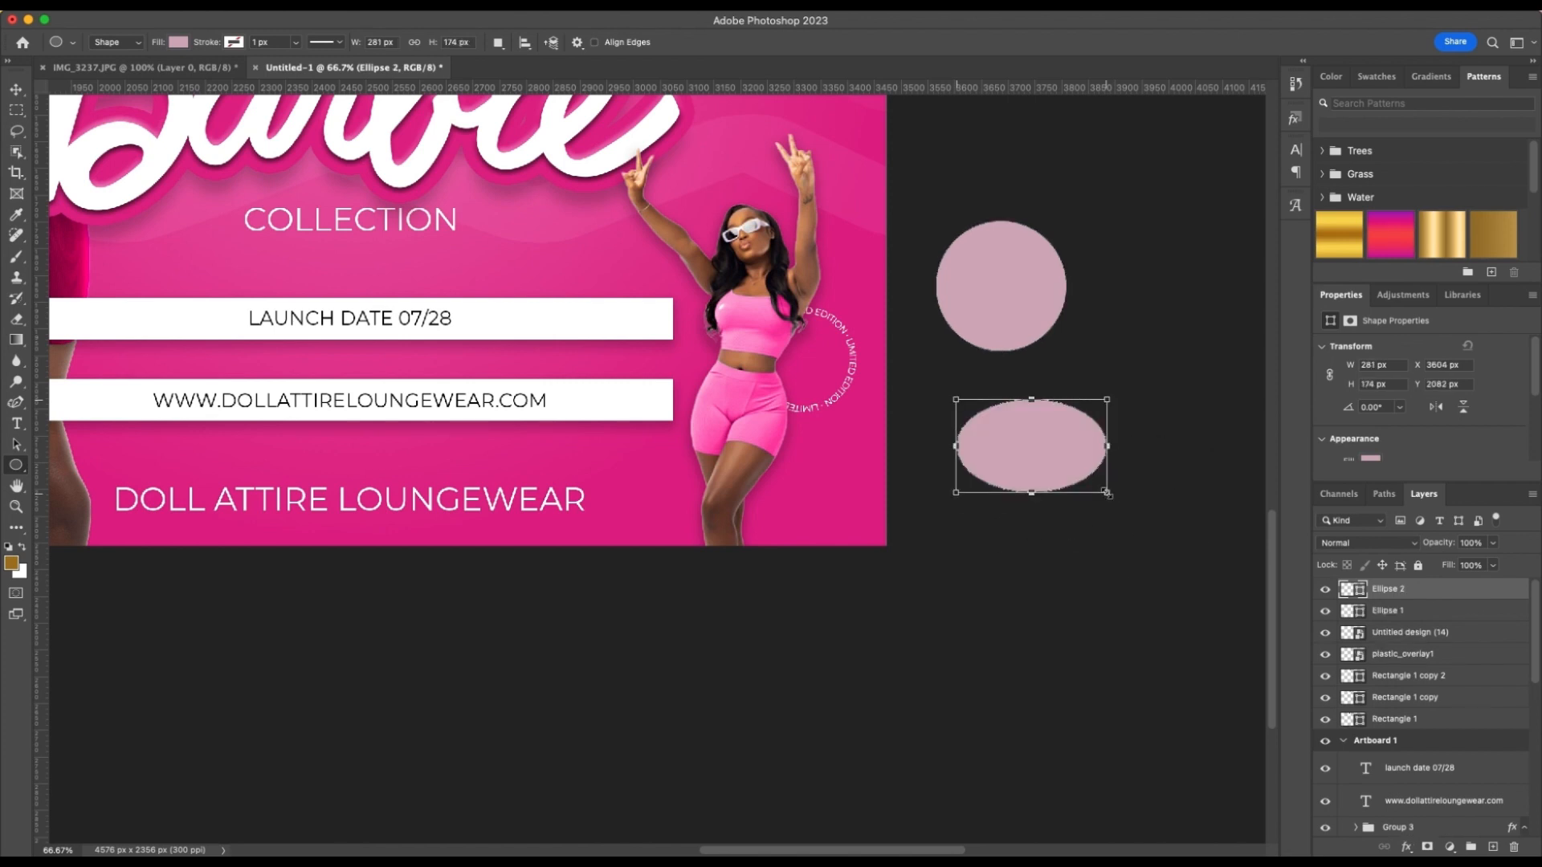
key(super+z)
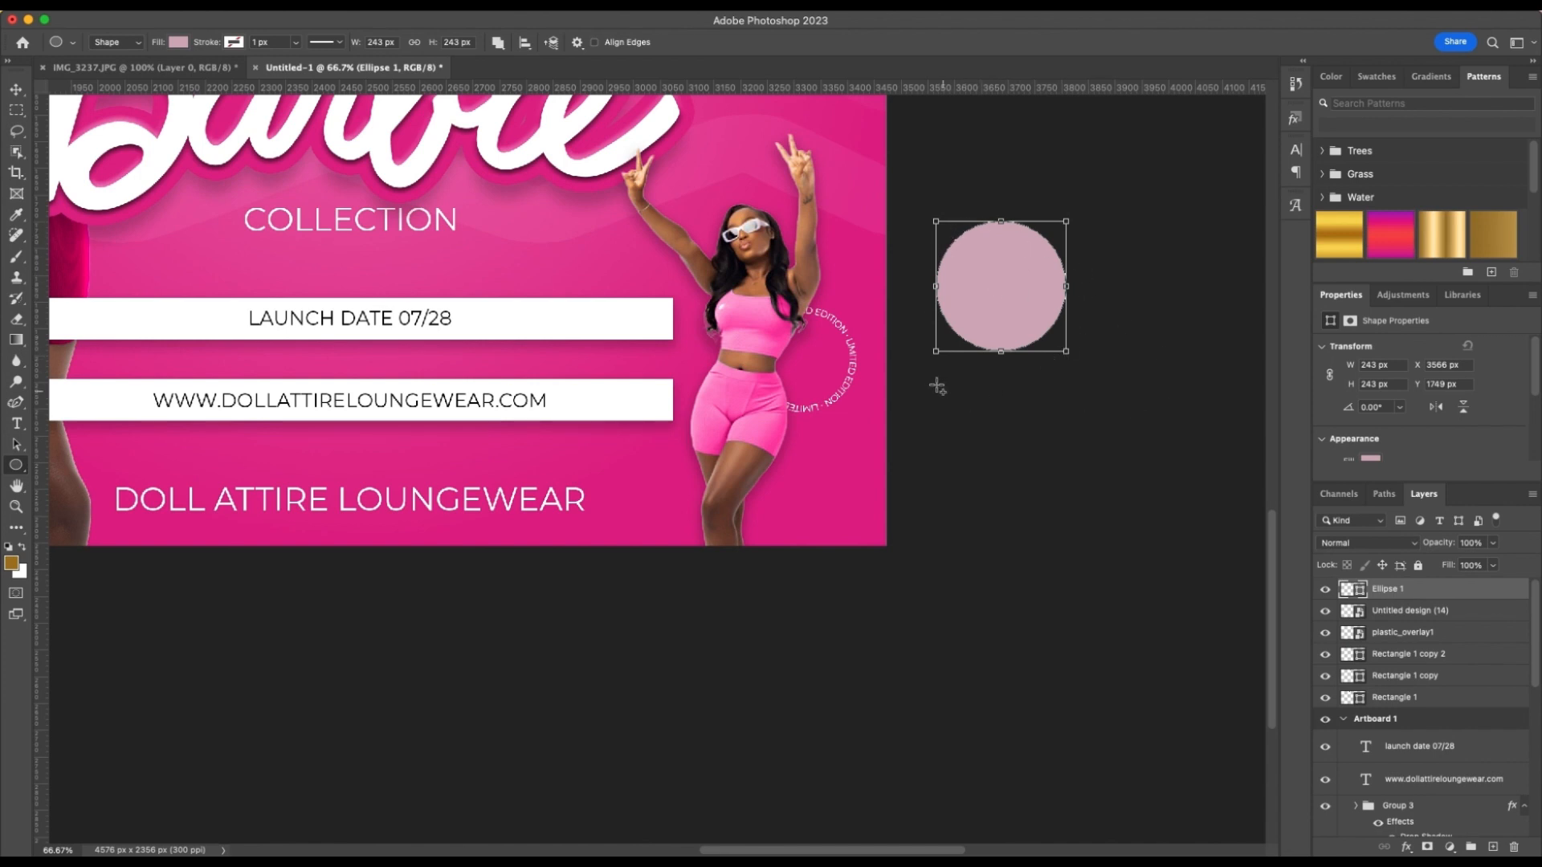
drag(936, 385, 1145, 720)
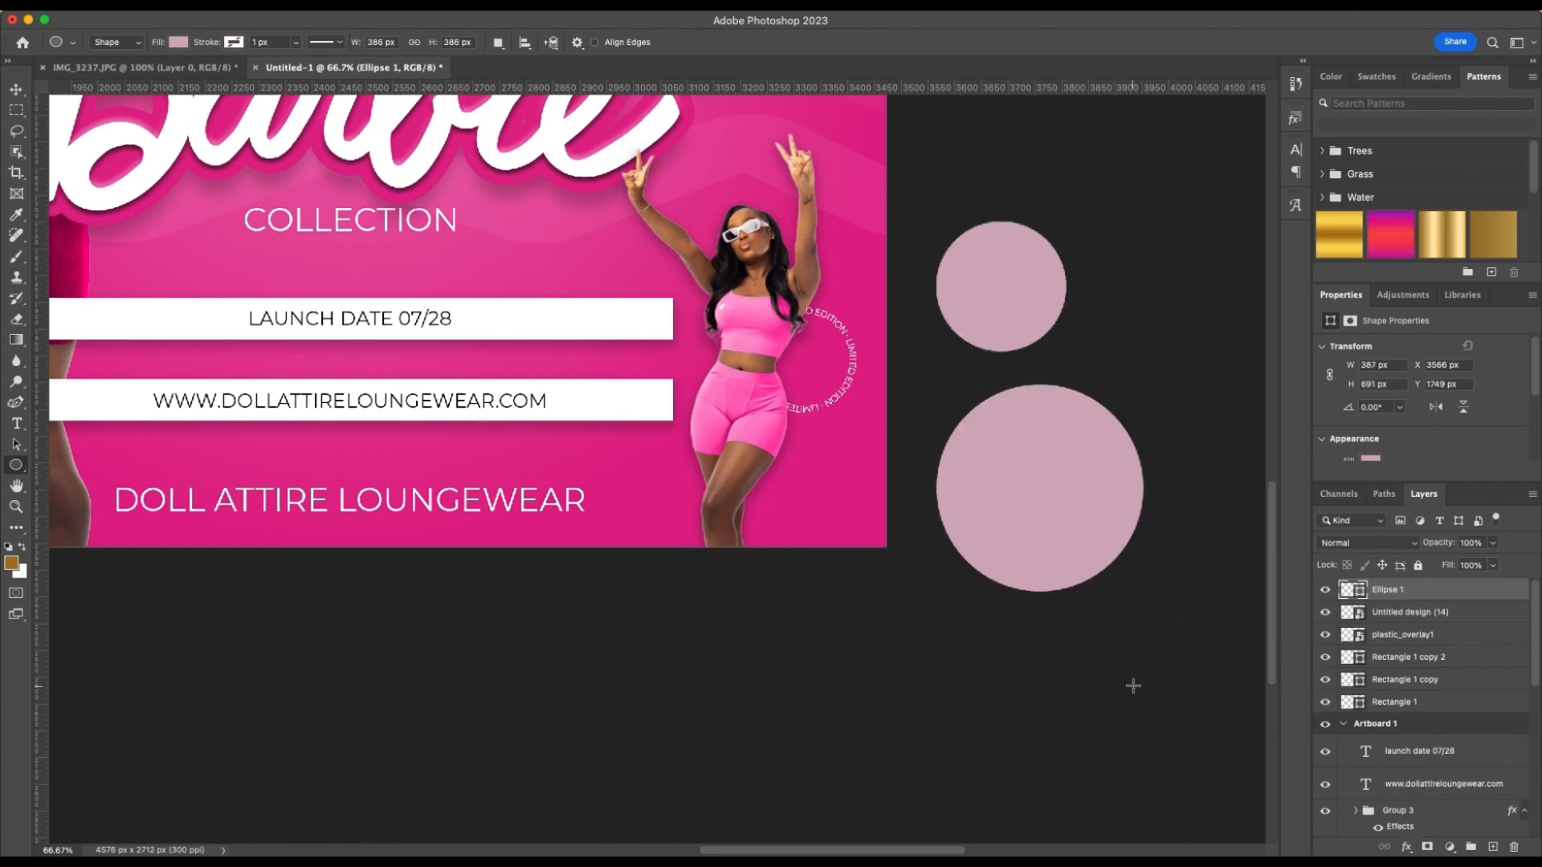
key(BackSpace)
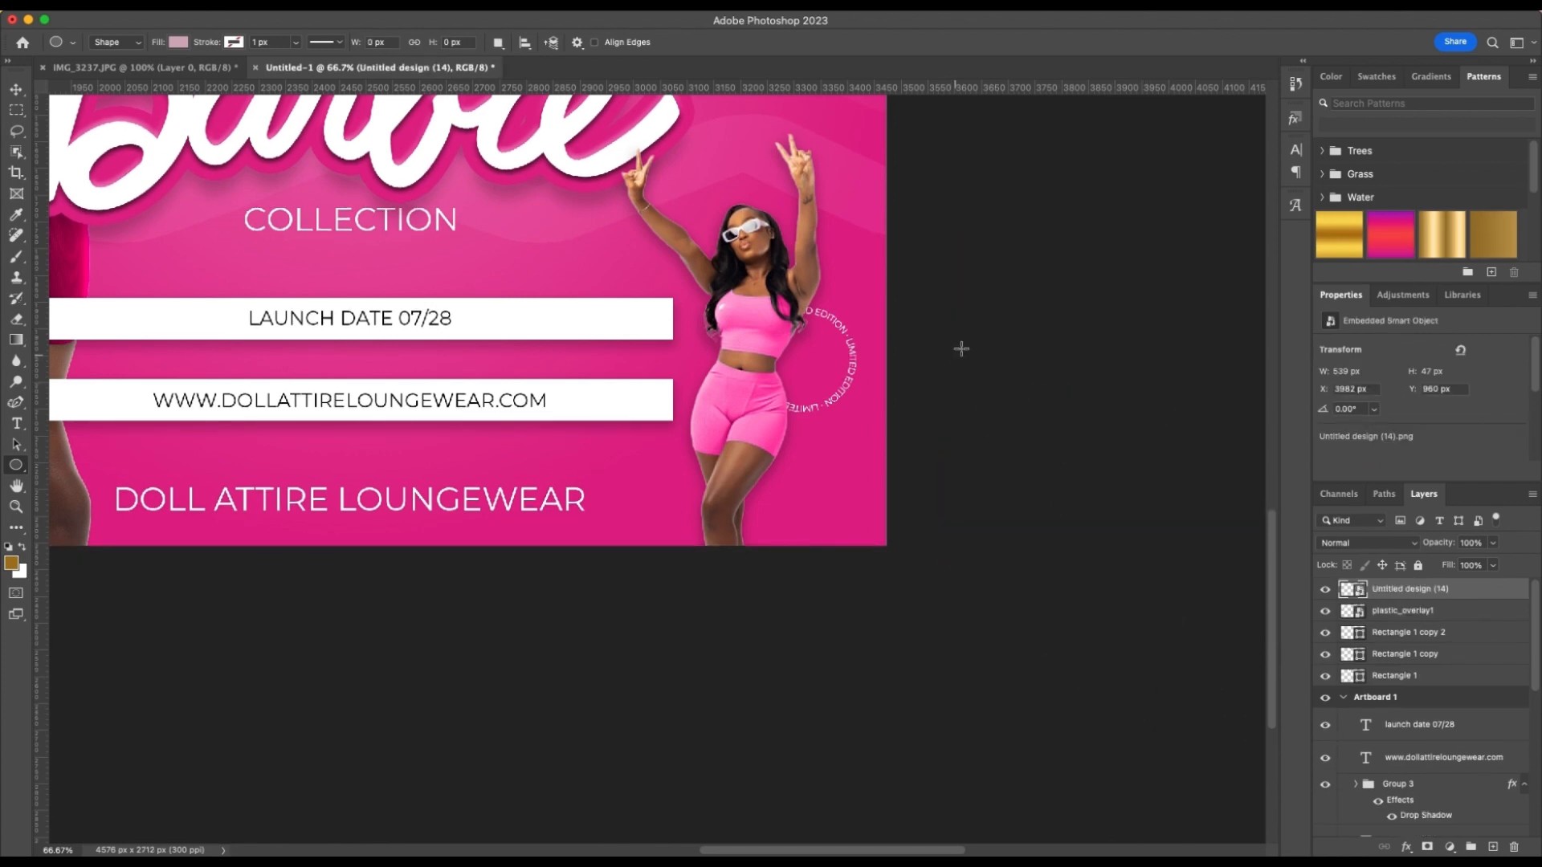
Draw a circle, fill it white and place it at about 111 px wide beside the raised-arms model's thigh
drag(947, 337, 1121, 511)
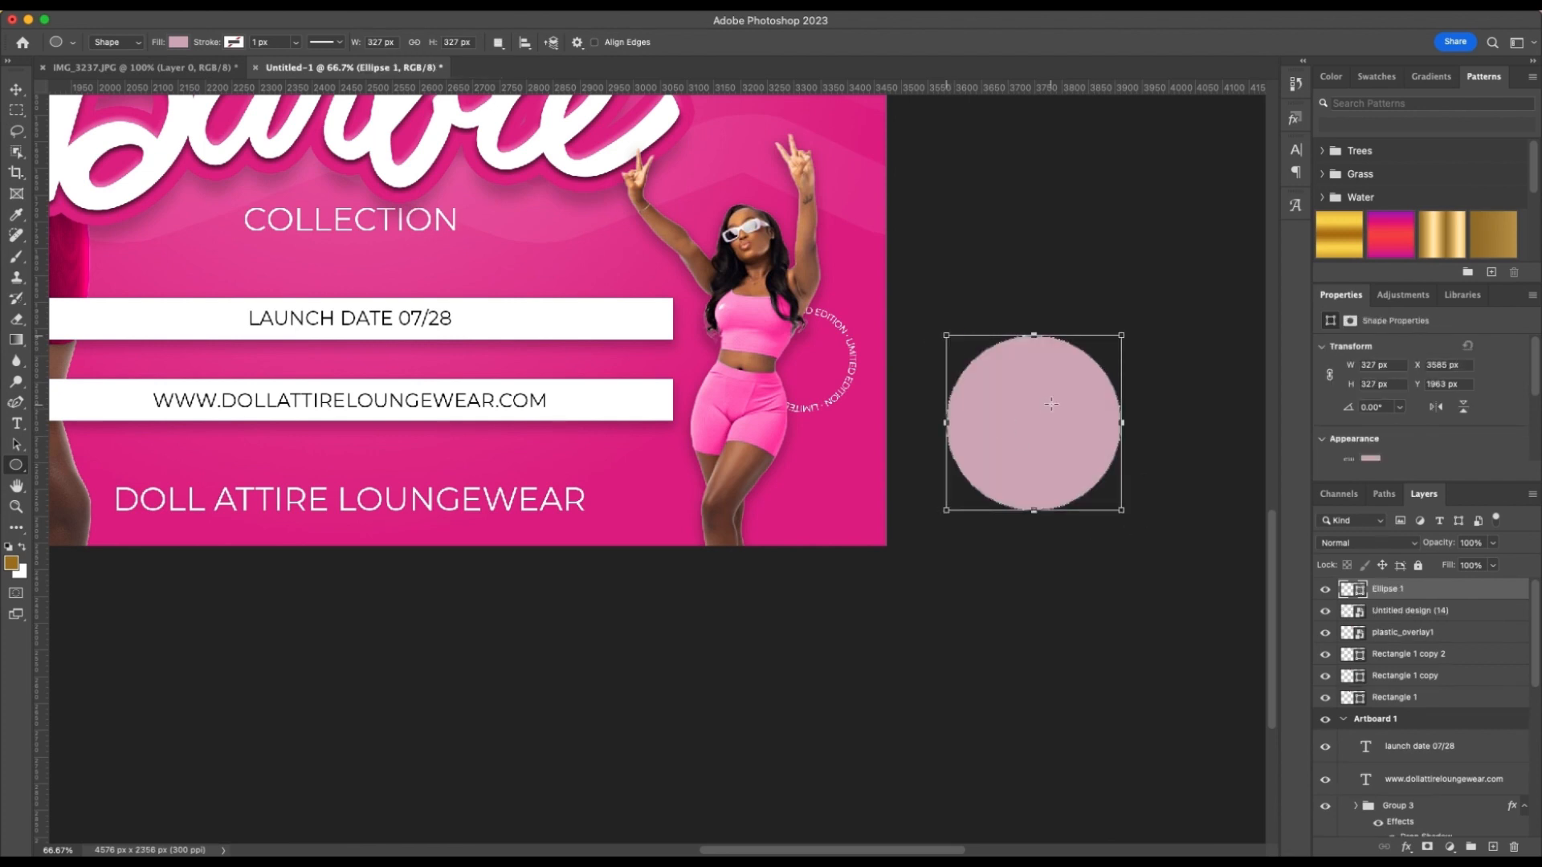
key(v)
drag(1036, 413, 737, 537)
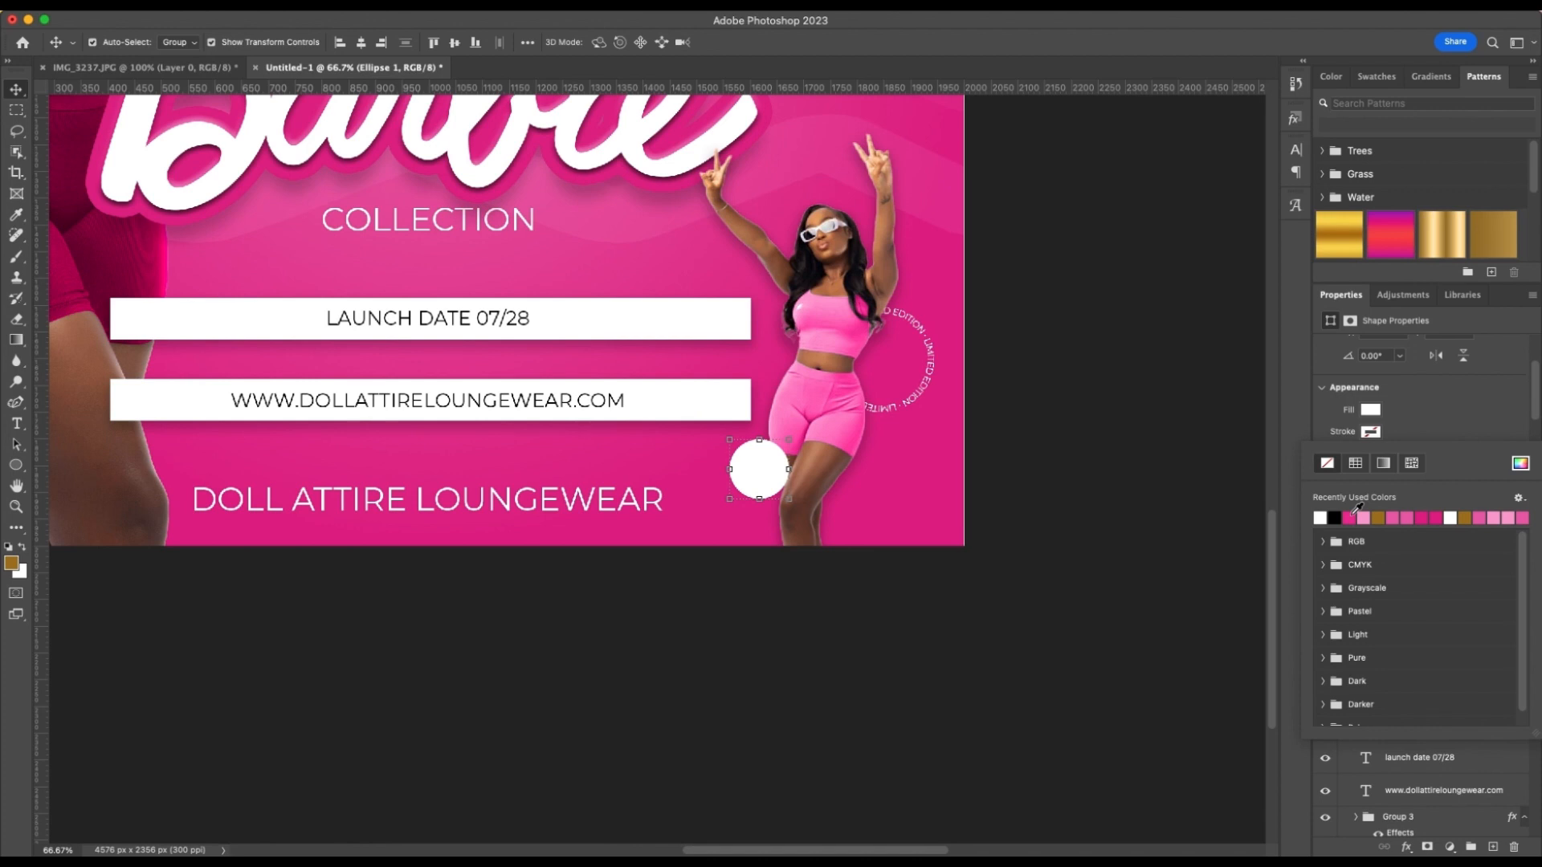
Give the small circle beside the model's thigh a 10.14 px white stroke and a pink fill
click(1321, 516)
click(1458, 412)
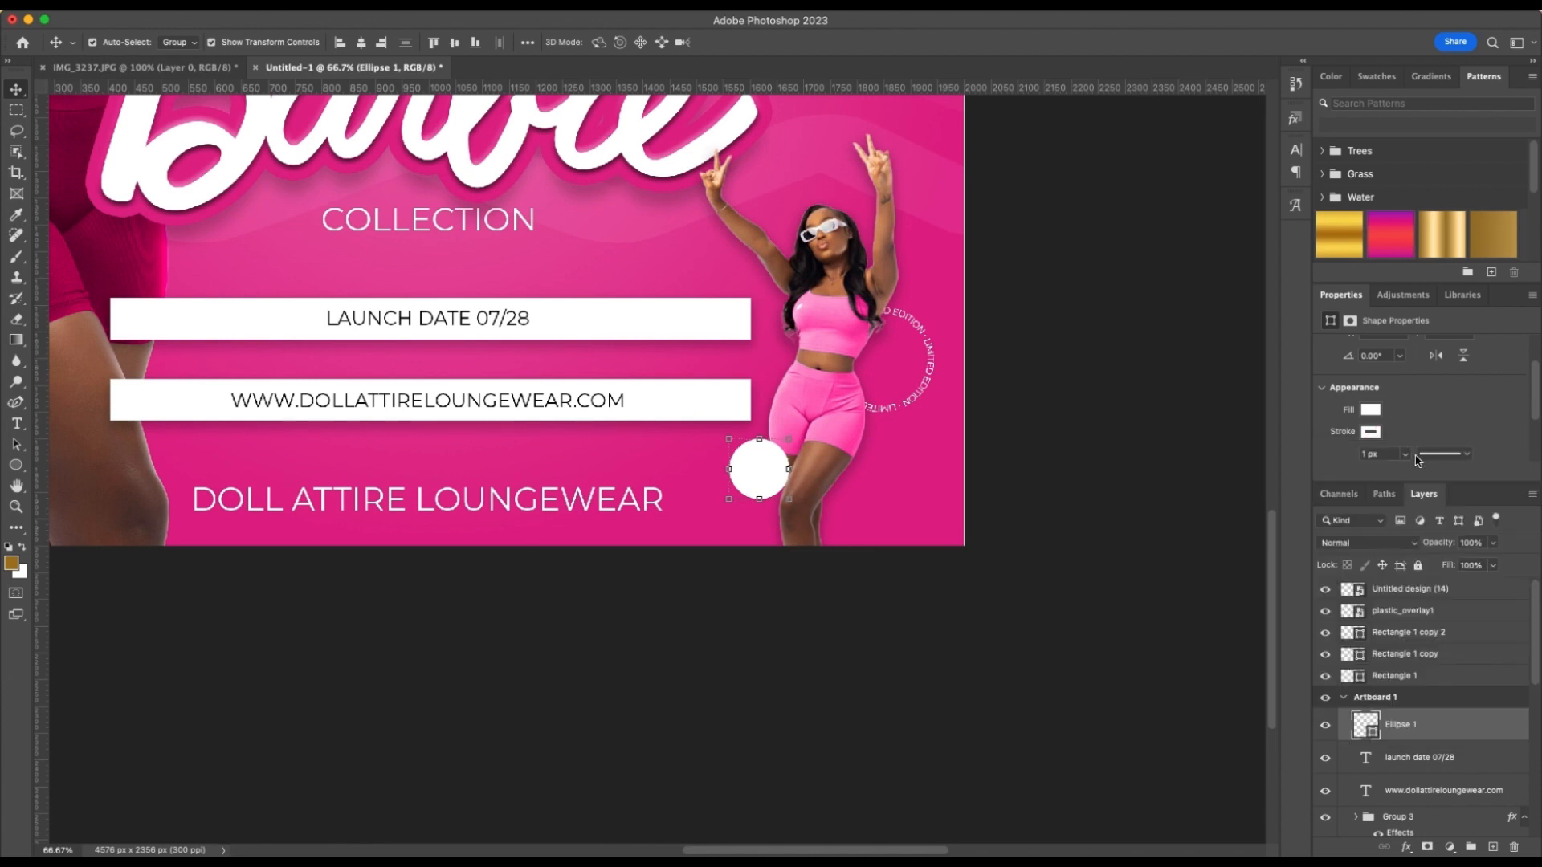
click(1404, 454)
drag(1407, 477, 1406, 477)
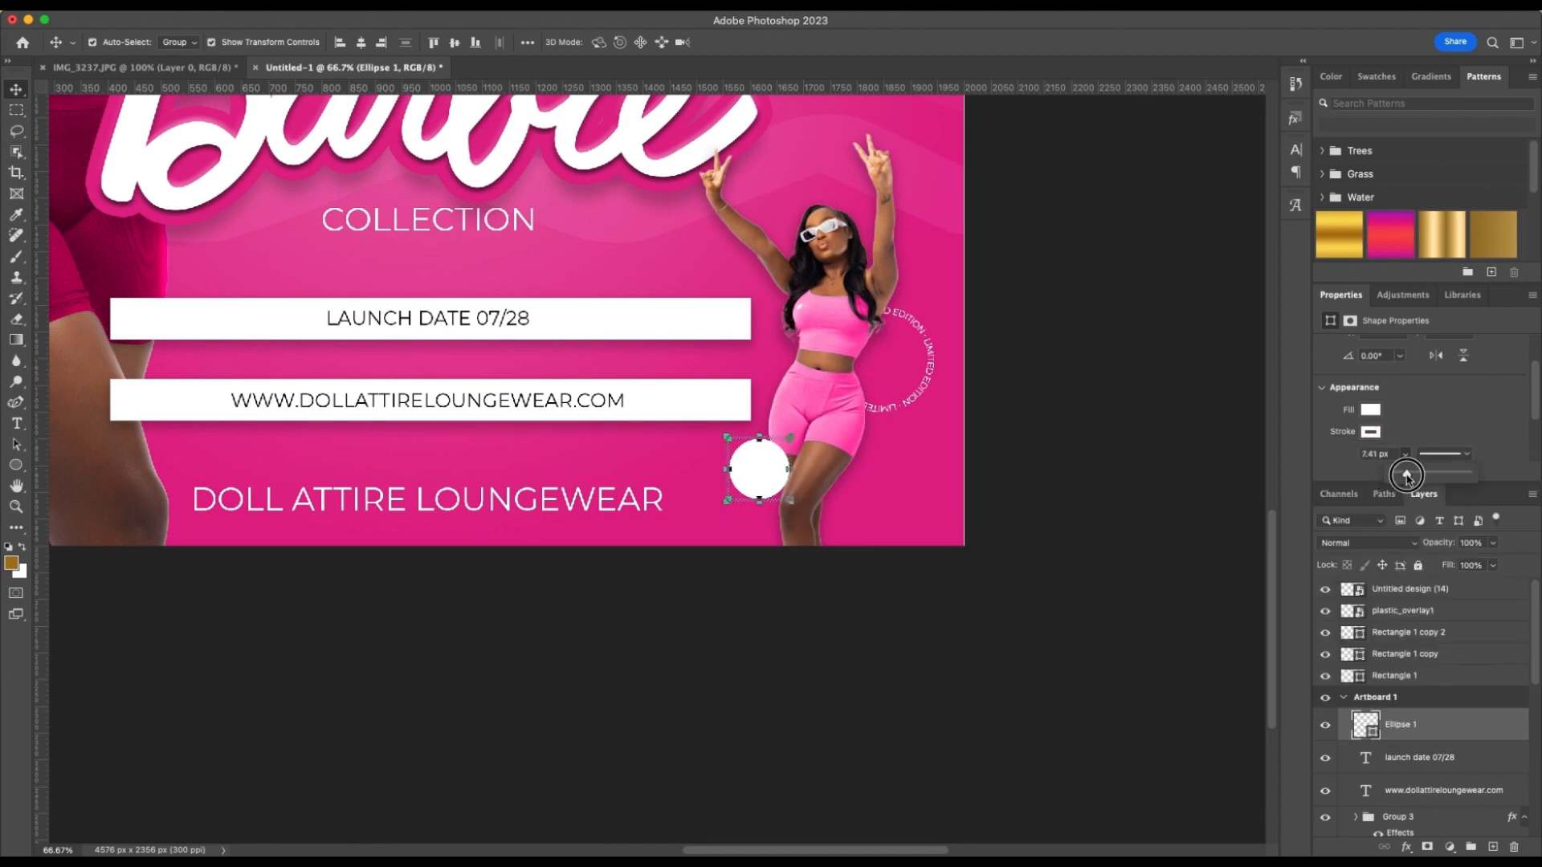
click(1370, 411)
click(1349, 496)
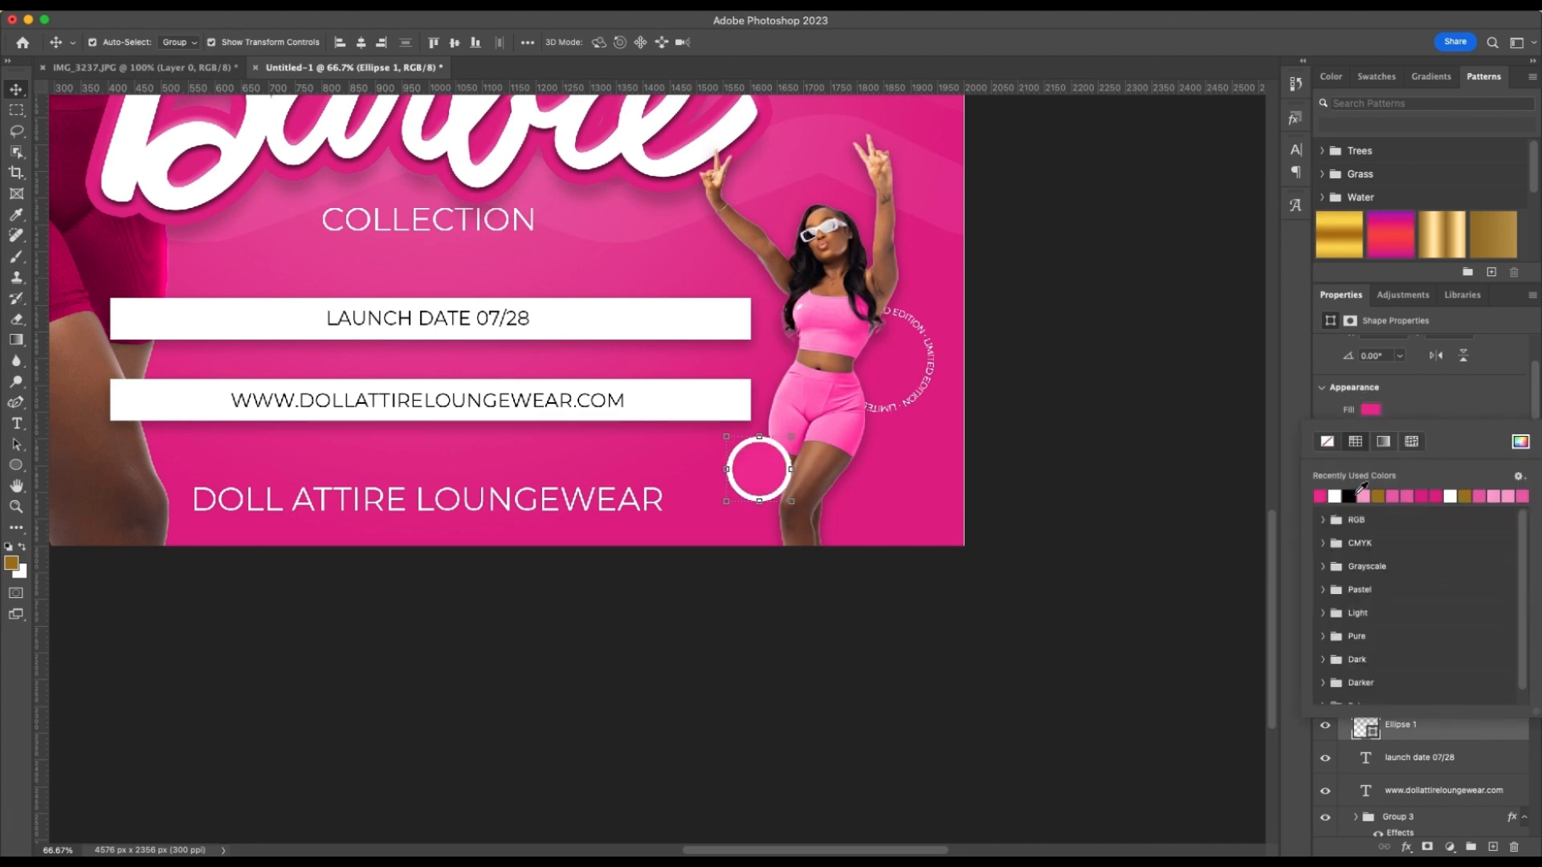
click(1449, 391)
click(1129, 448)
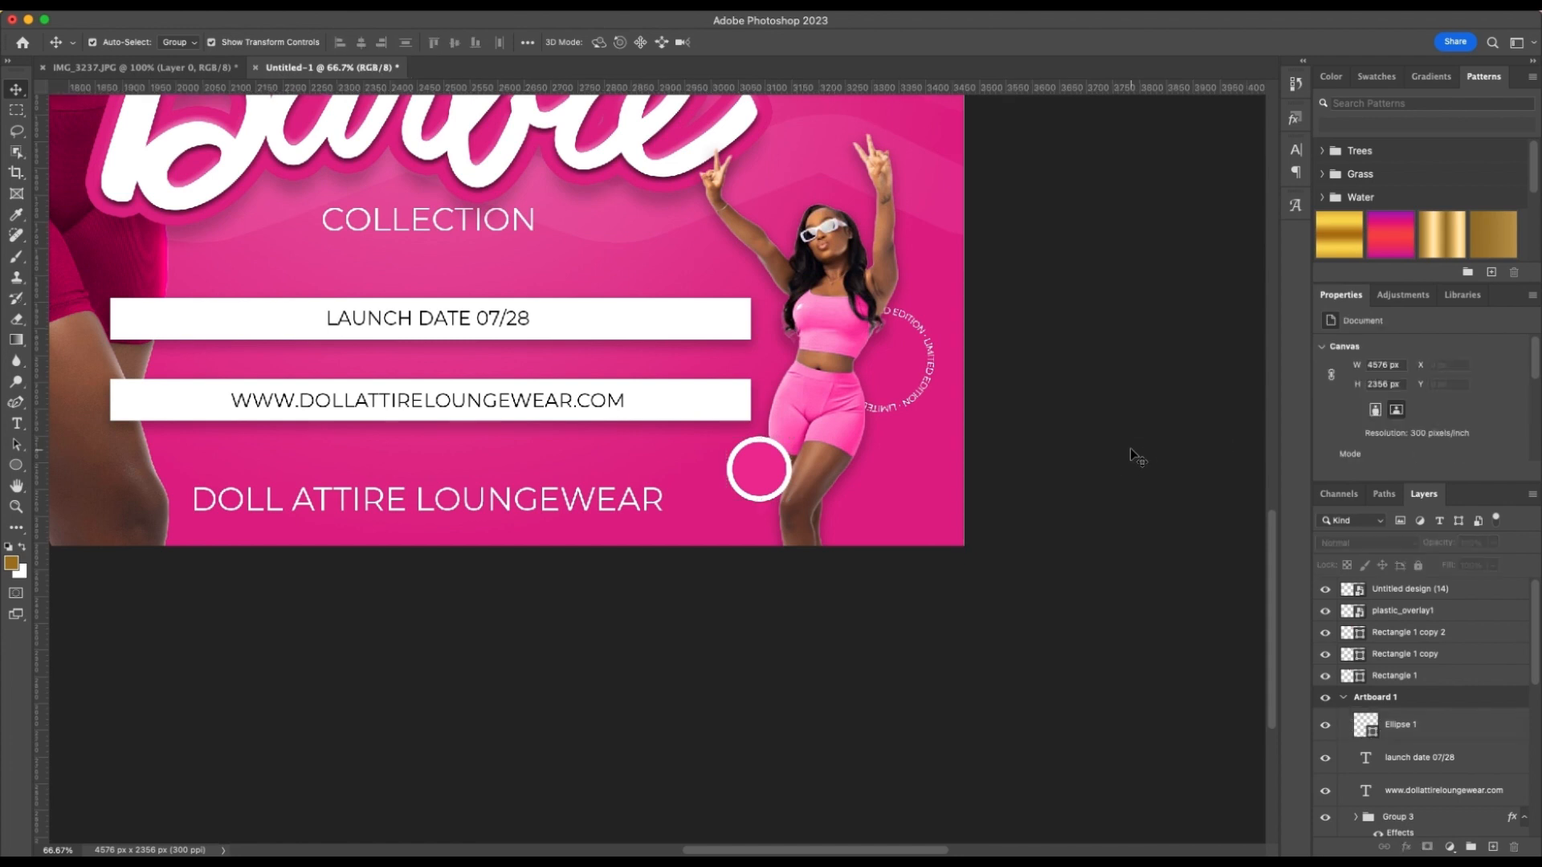
Reduce the small circle's stroke width to 4.66 px
click(747, 462)
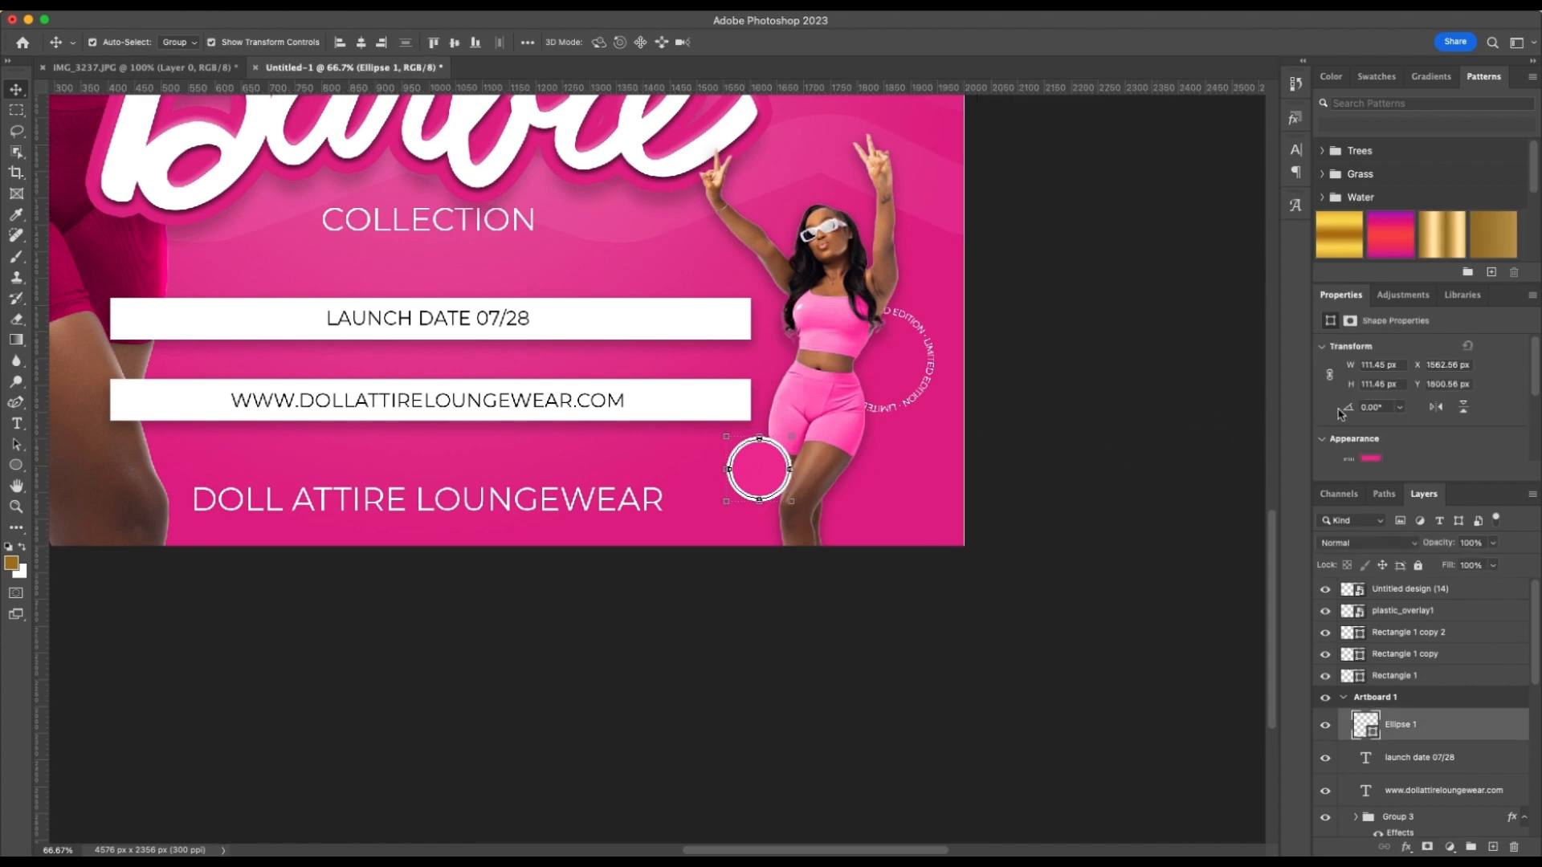
scroll(1408, 444, down, 2)
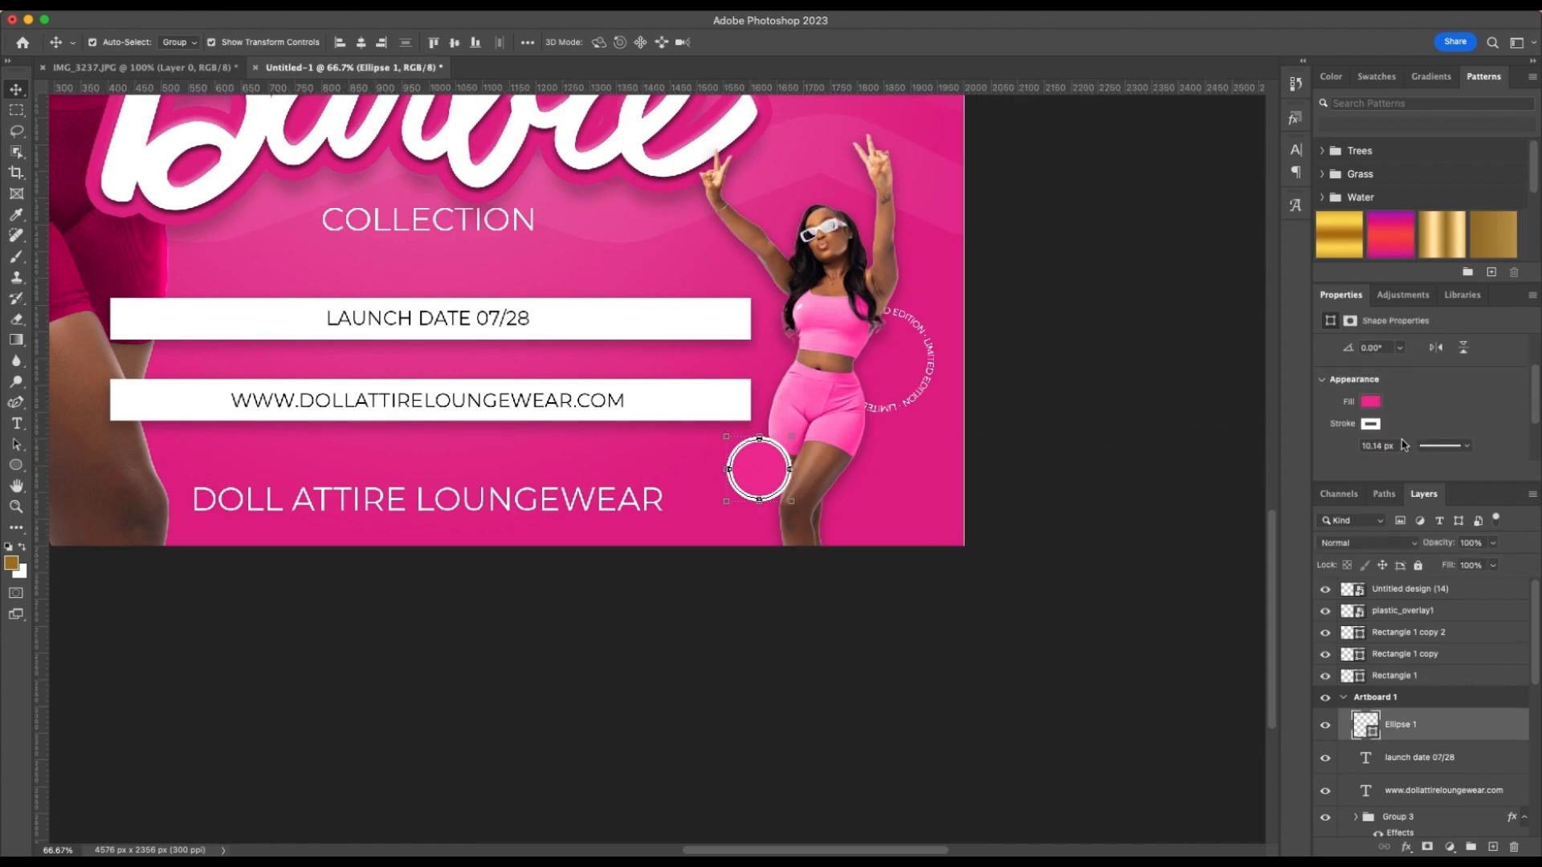
click(1405, 447)
drag(1407, 466, 1407, 466)
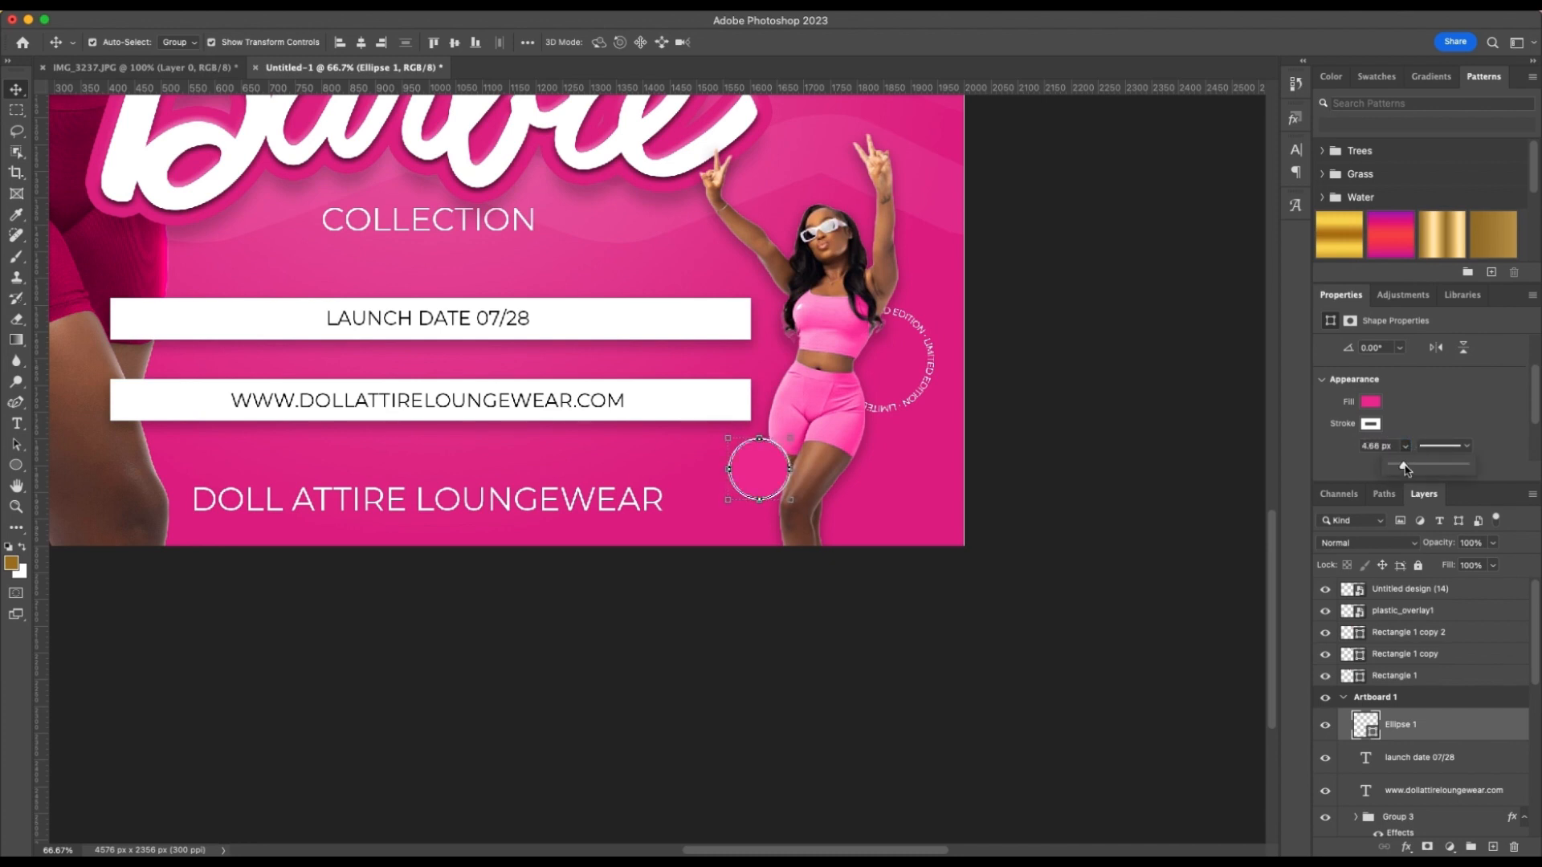
click(1123, 434)
Change the small circle's fill to white and add a Bevel & Emboss effect to it
scroll(1120, 431, down, 2)
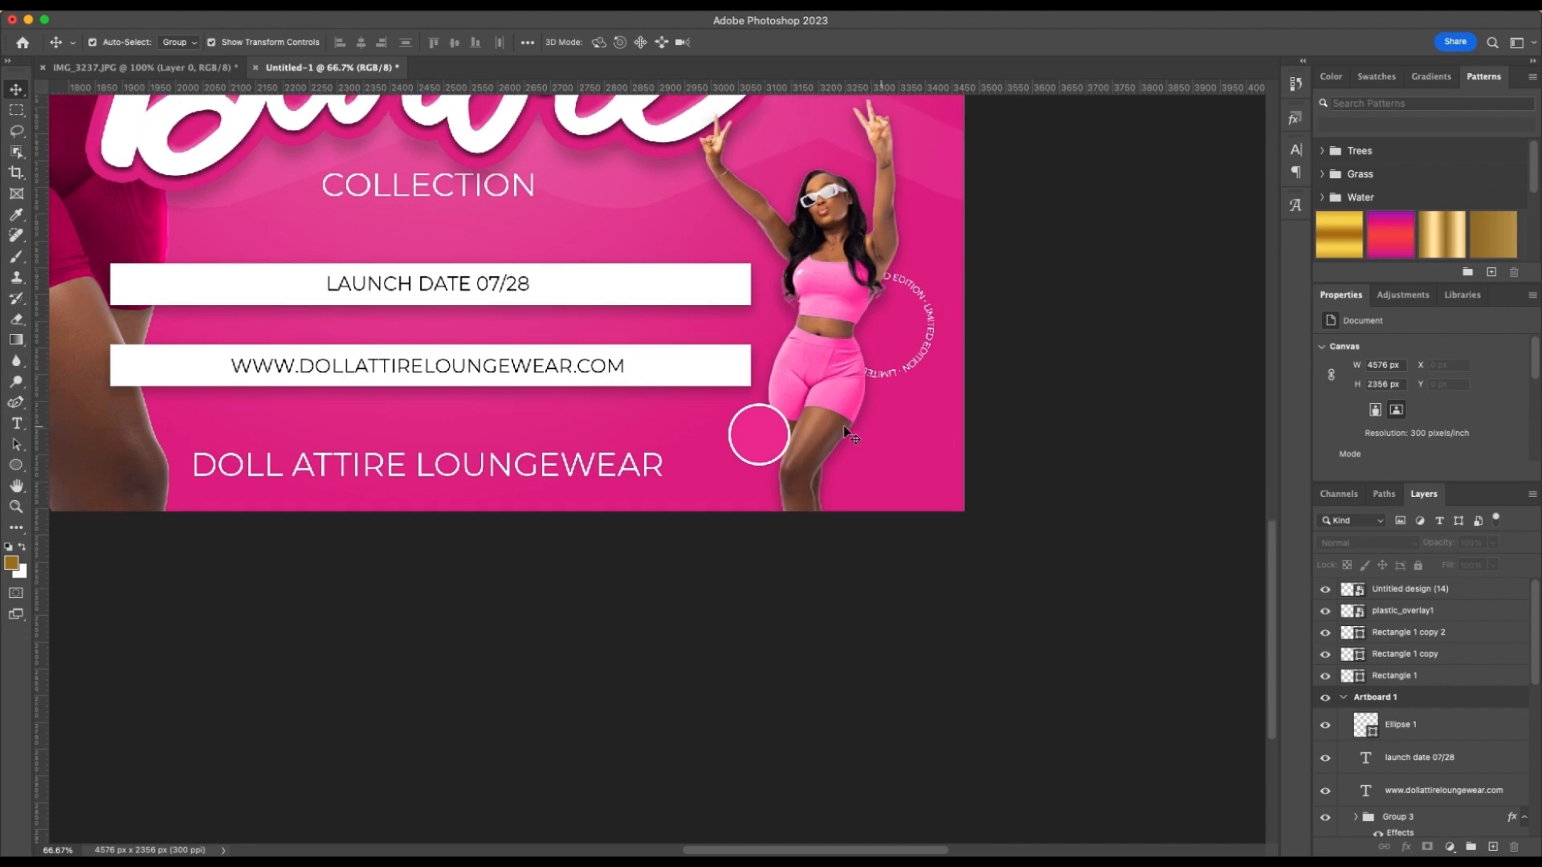
drag(766, 433, 762, 439)
click(975, 434)
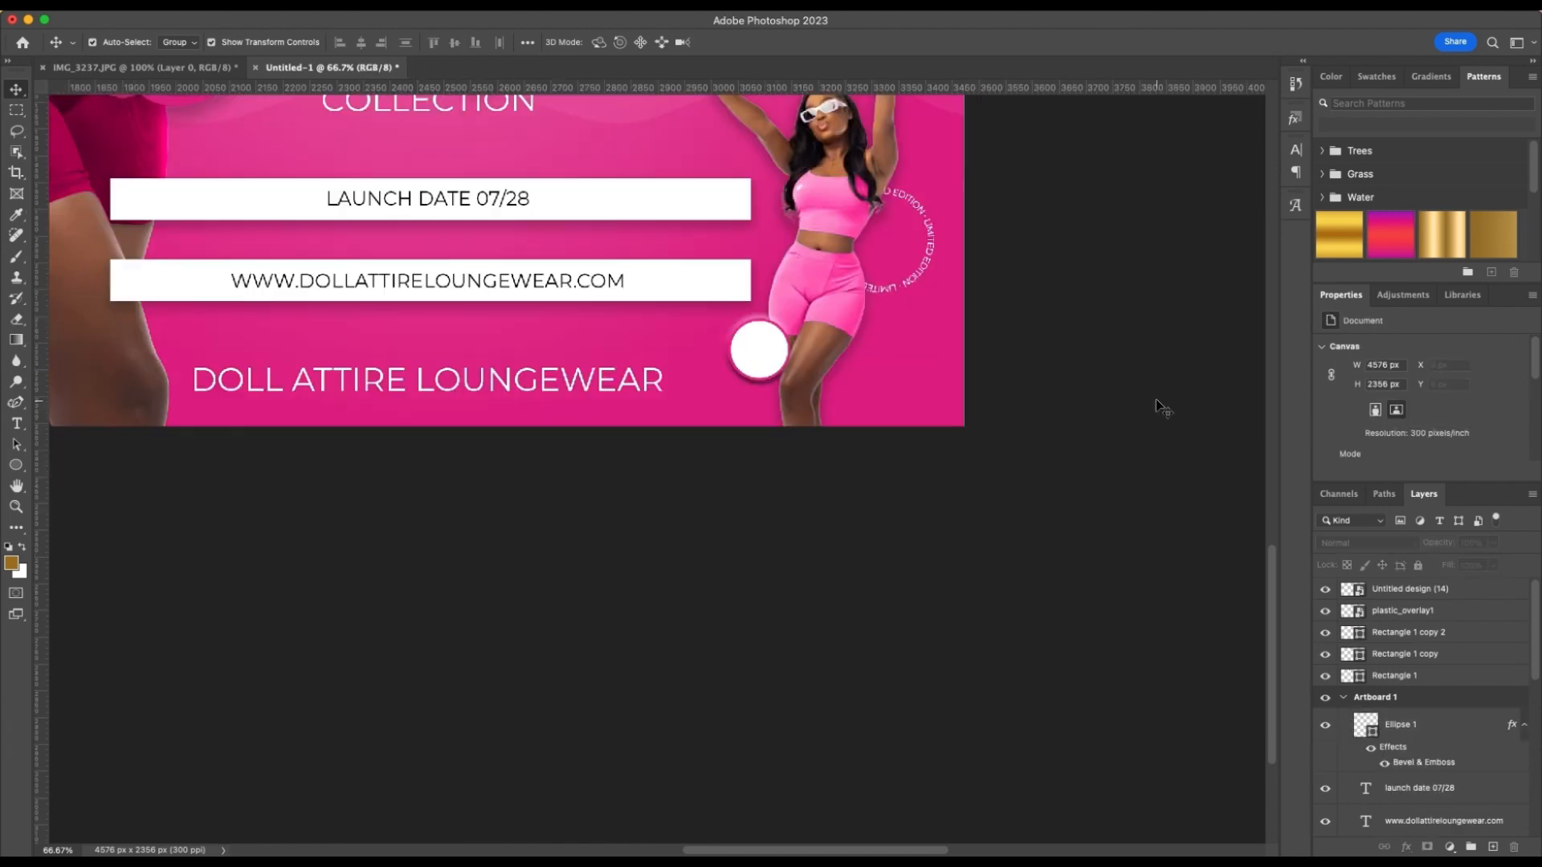
Duplicate the DOLL ATTIRE LOUNGEWEAR text and place the copy just above the original
scroll(1154, 398, right, 2)
scroll(1154, 398, up, 1)
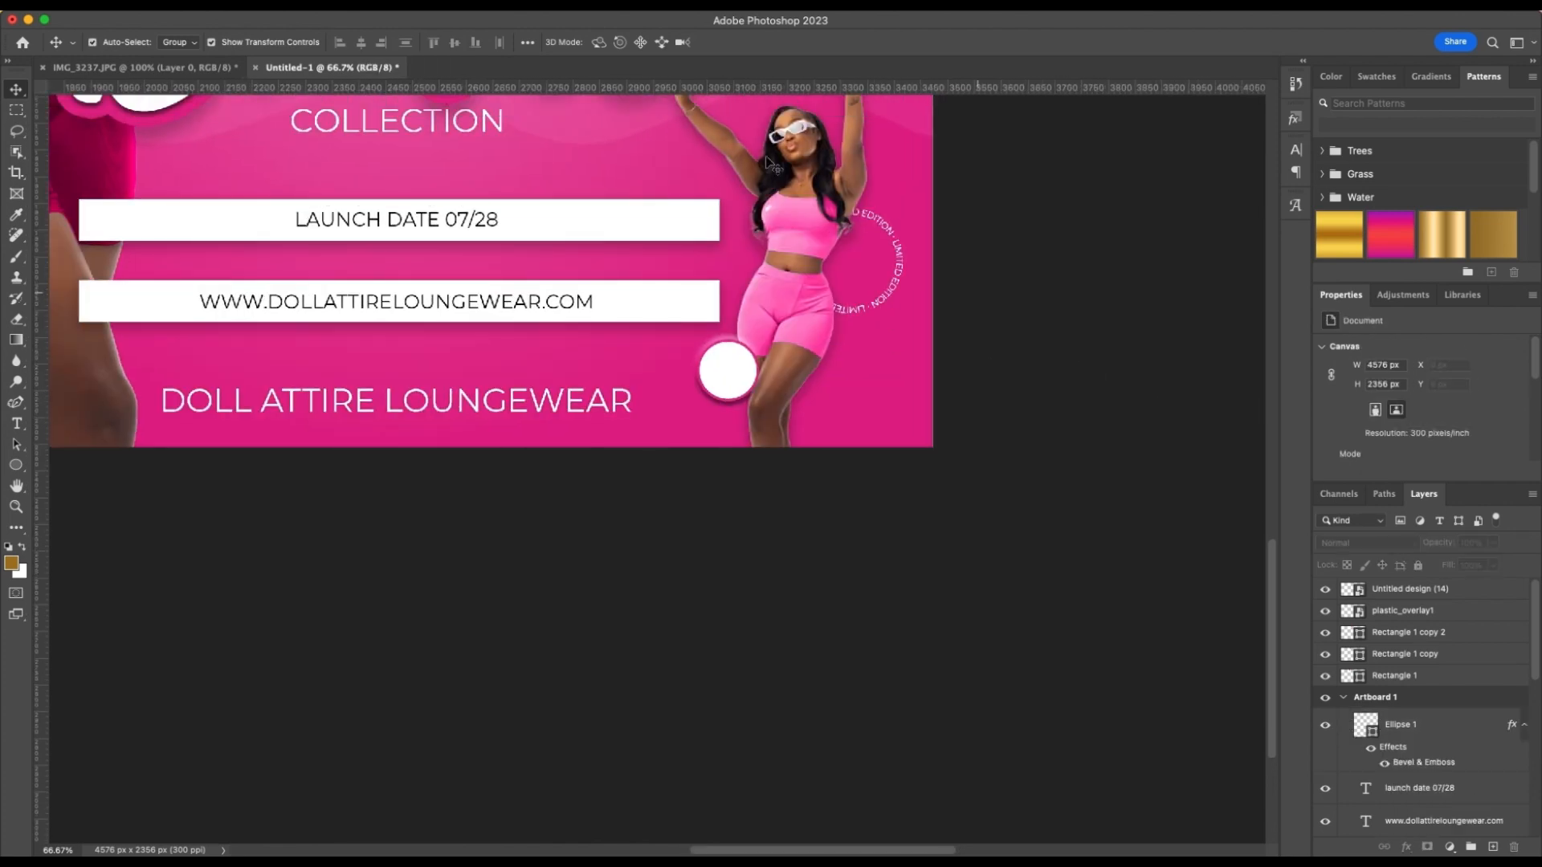
click(491, 415)
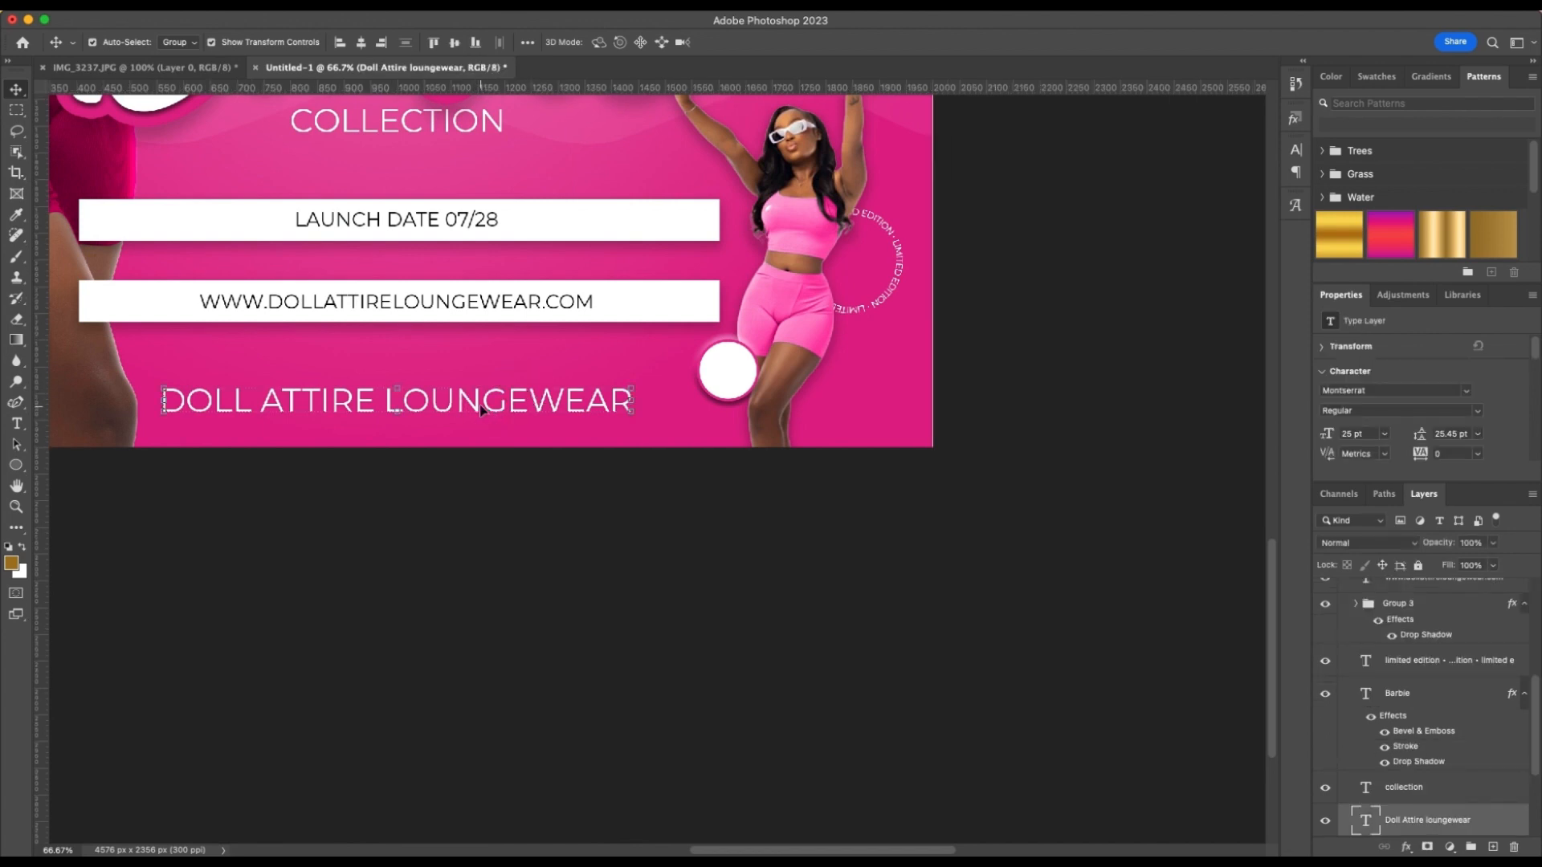
drag(446, 406, 530, 365)
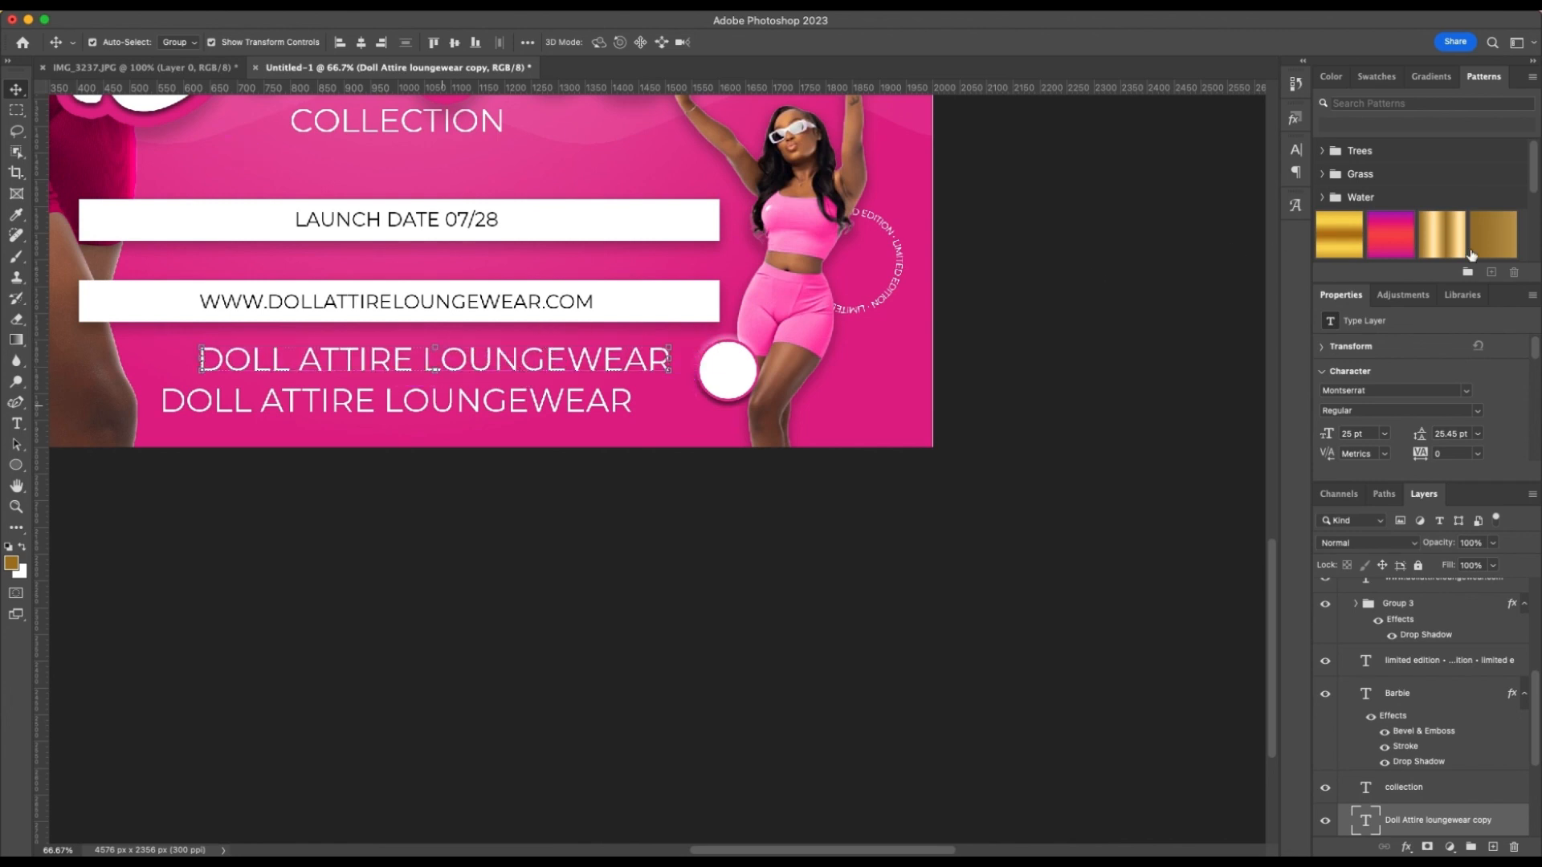
Set the copied DOLL ATTIRE LOUNGEWEAR text's color to pink e0218a, sampled from the flyer background
scroll(1470, 375, down, 3)
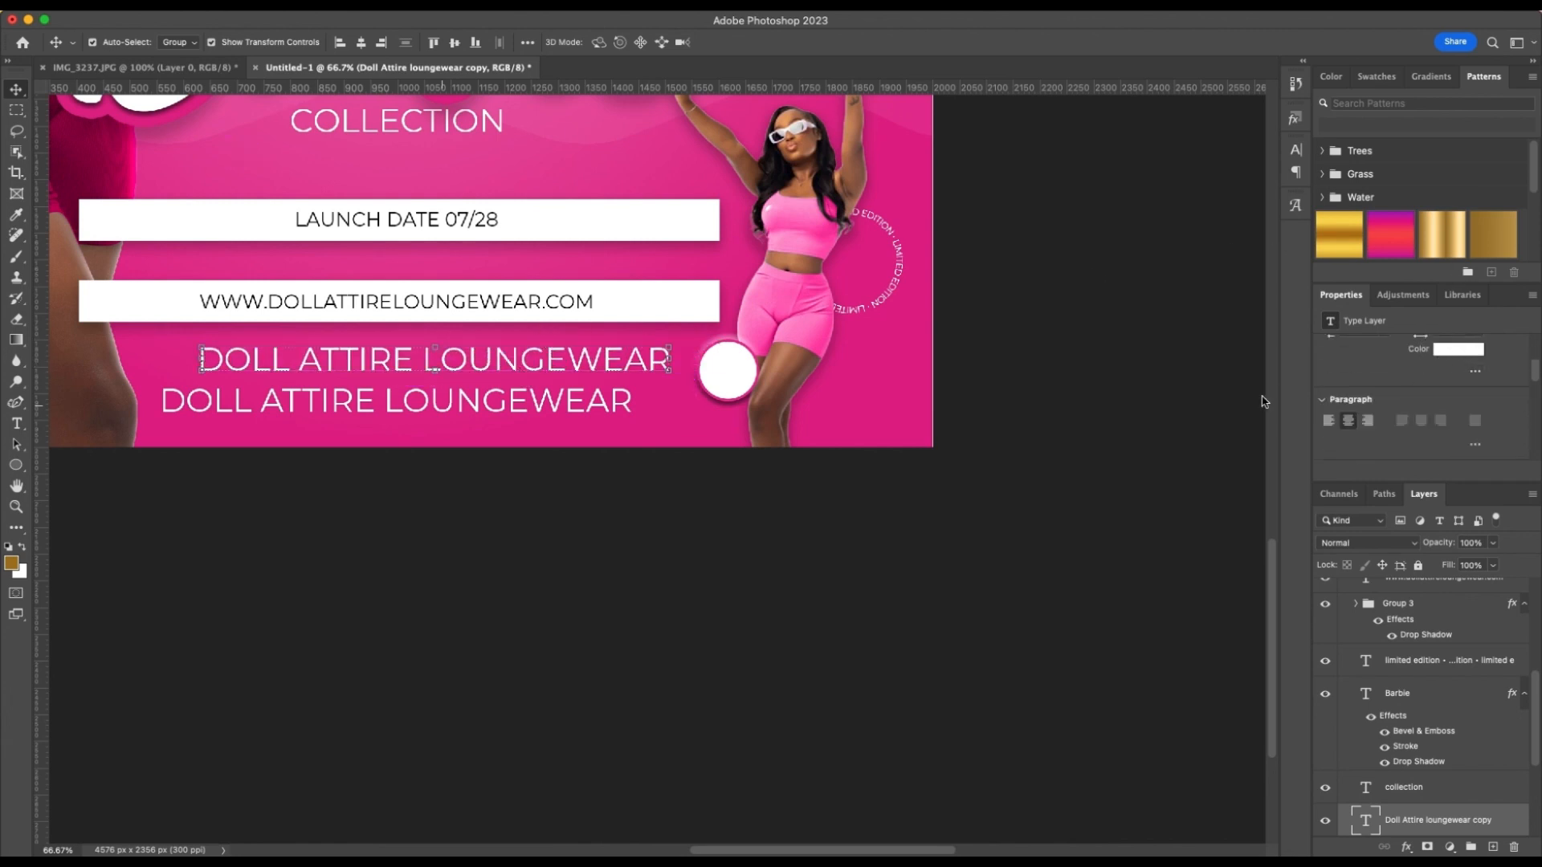
click(1446, 349)
click(920, 371)
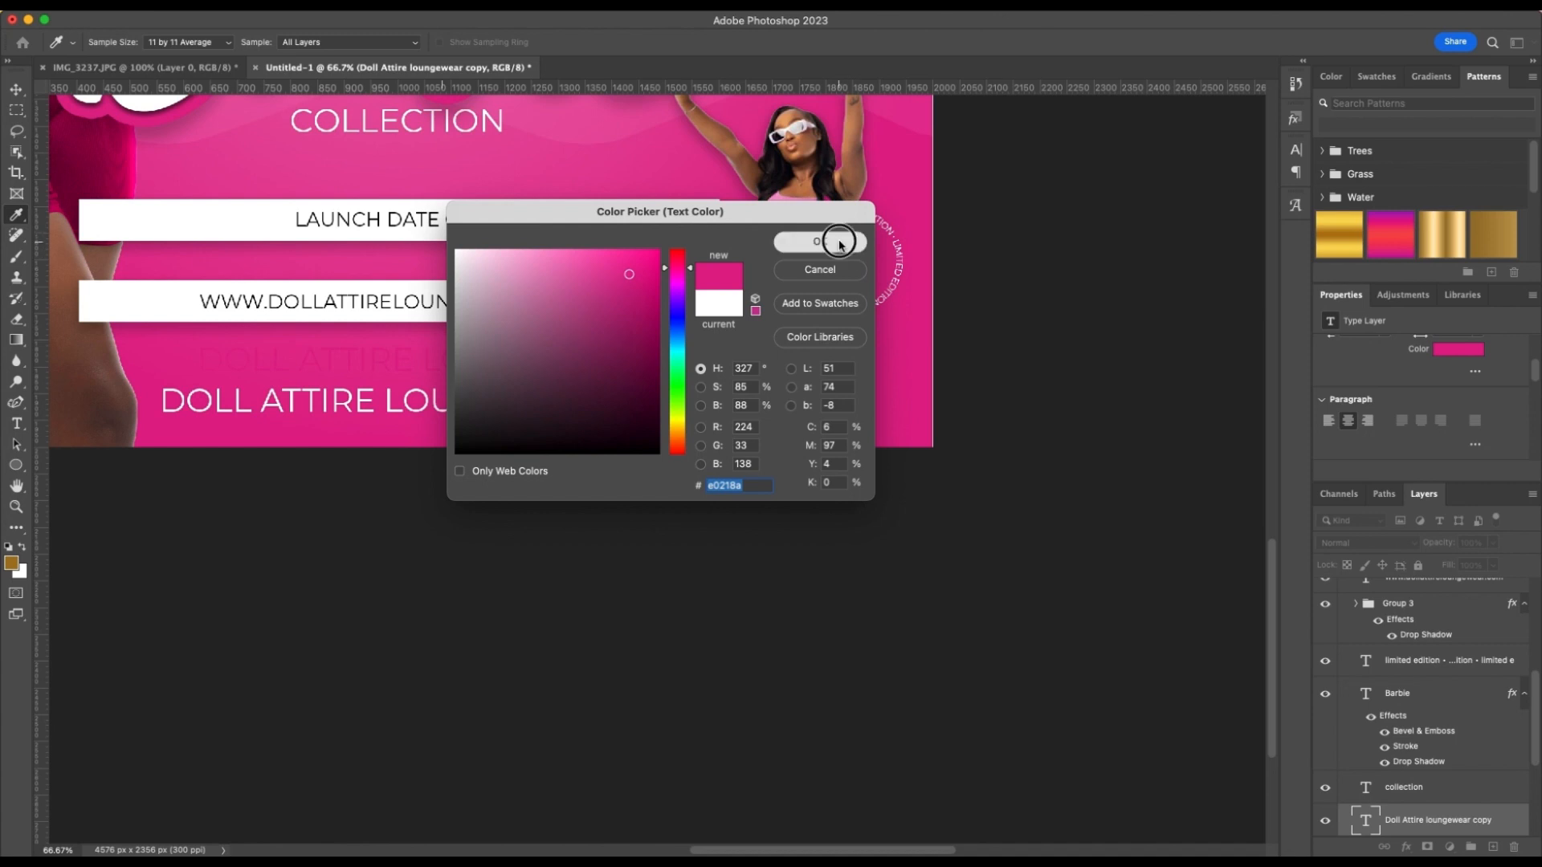
click(820, 241)
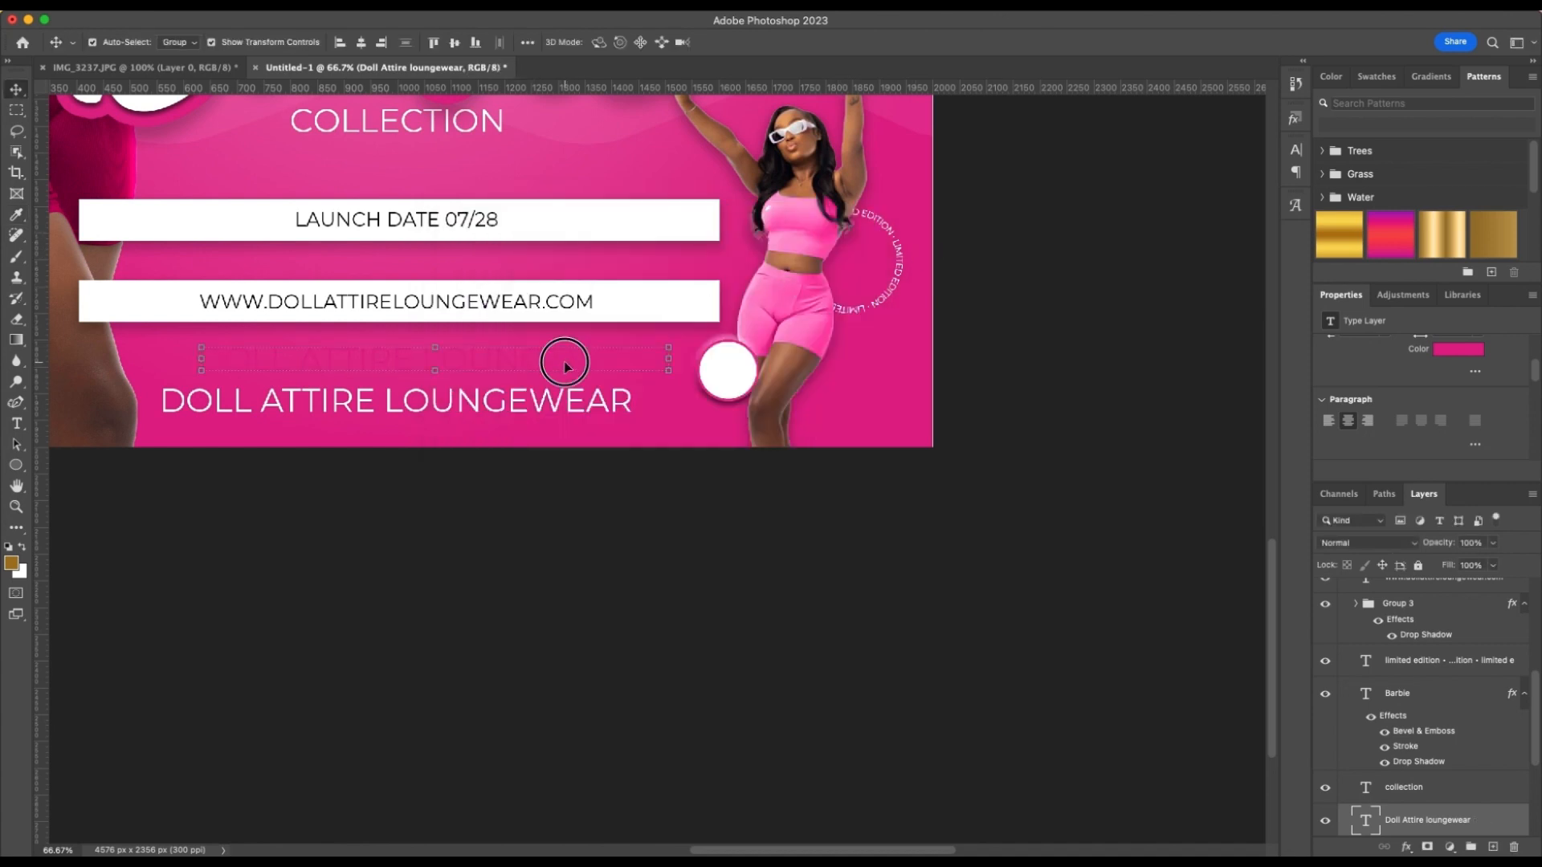
Move the pink copy of the brand text across so that it overlaps the small white circle
double_click(564, 359)
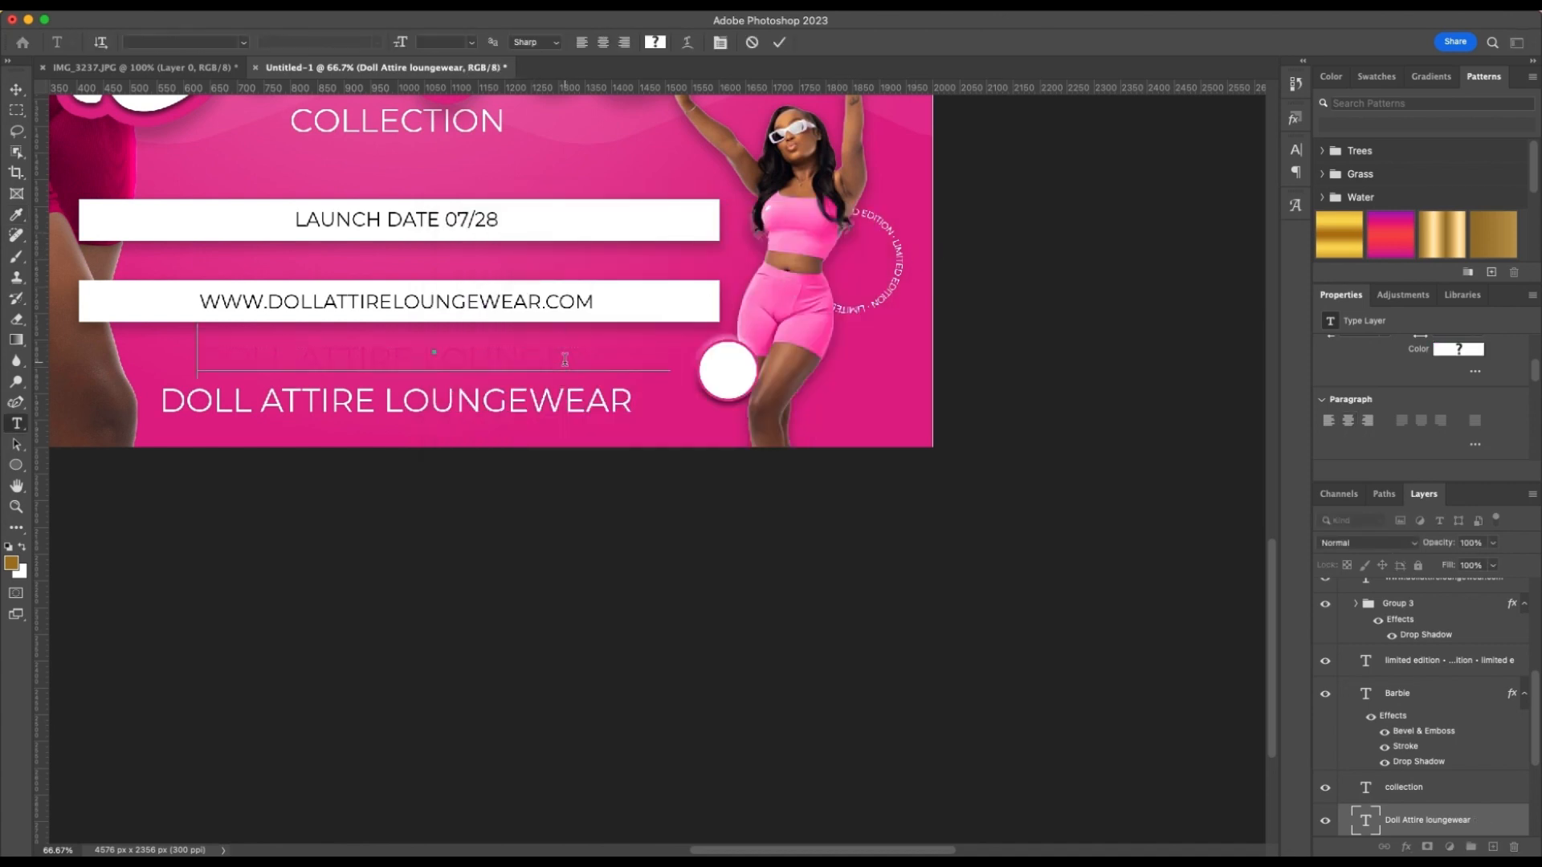
click(779, 42)
drag(566, 366, 828, 376)
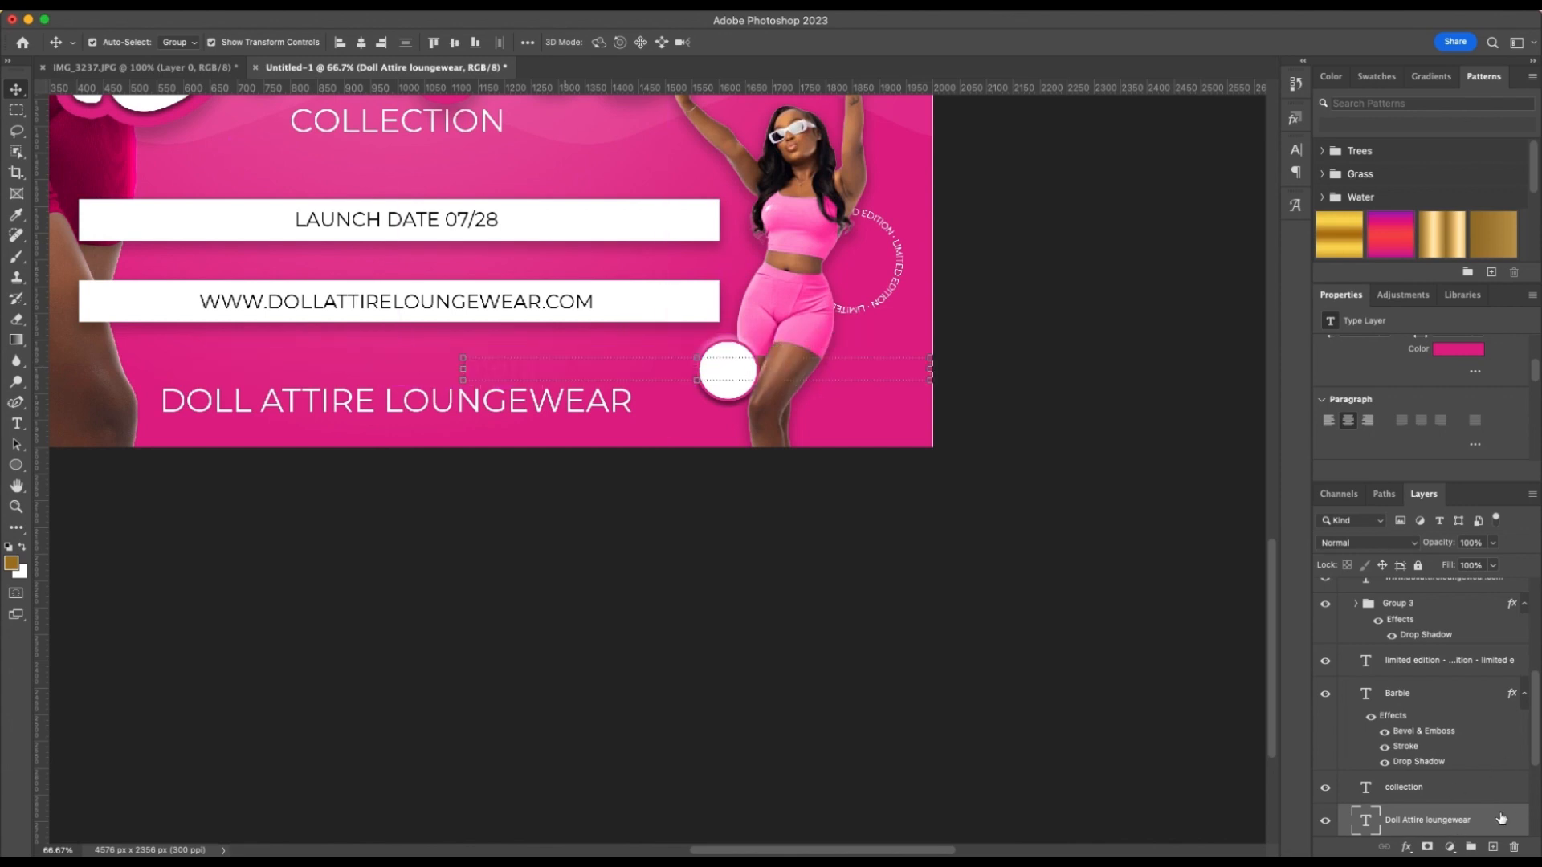
Move the pink Doll Attire Loungewear text layer above the Ellipse 1 layer in Artboard 1
drag(1455, 820, 1453, 598)
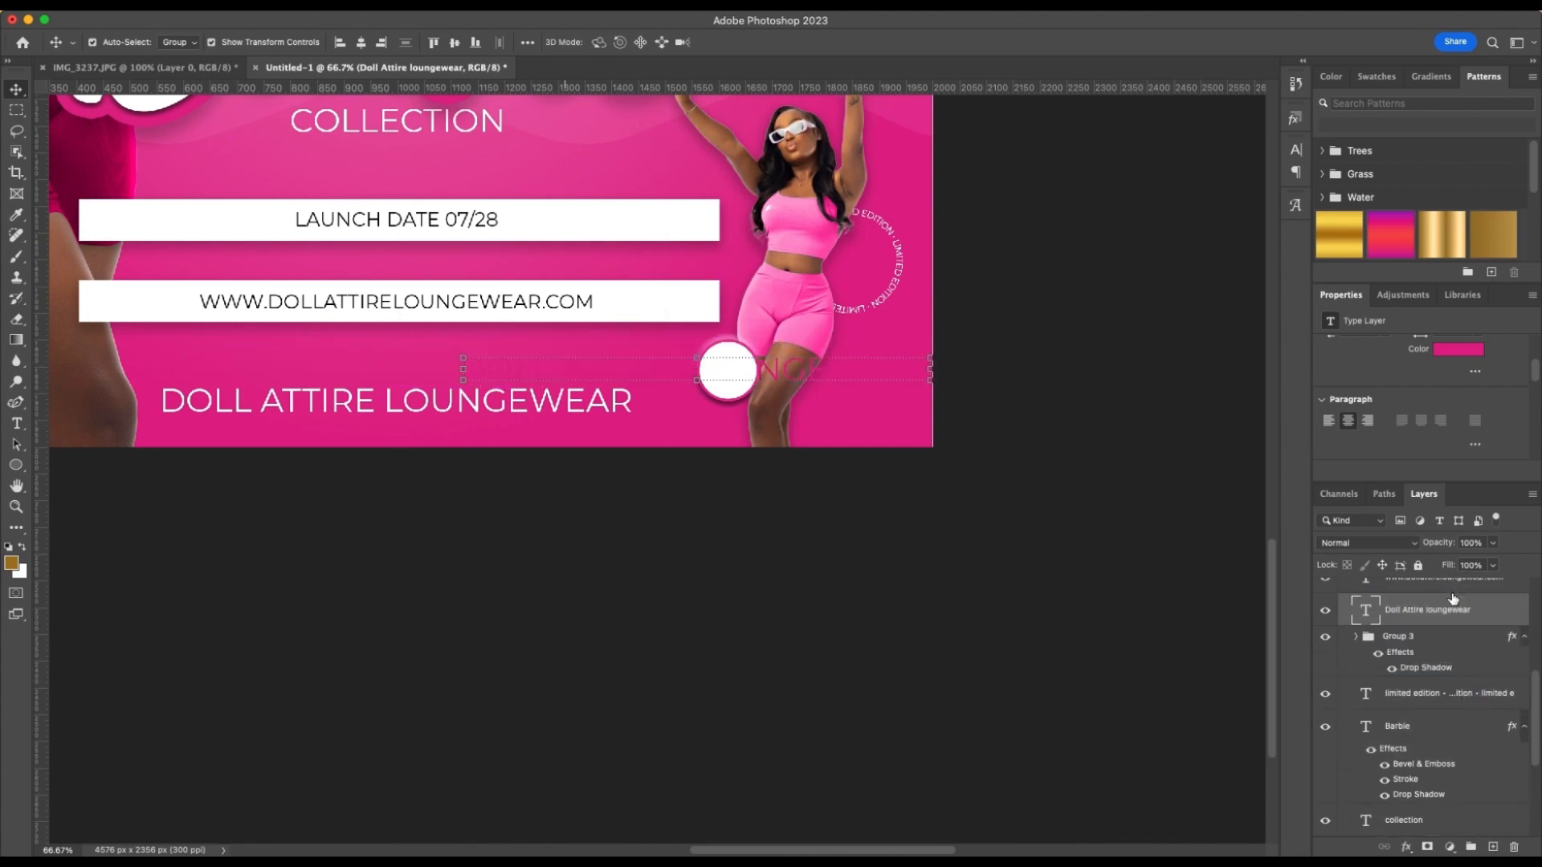
scroll(1480, 640, up, 5)
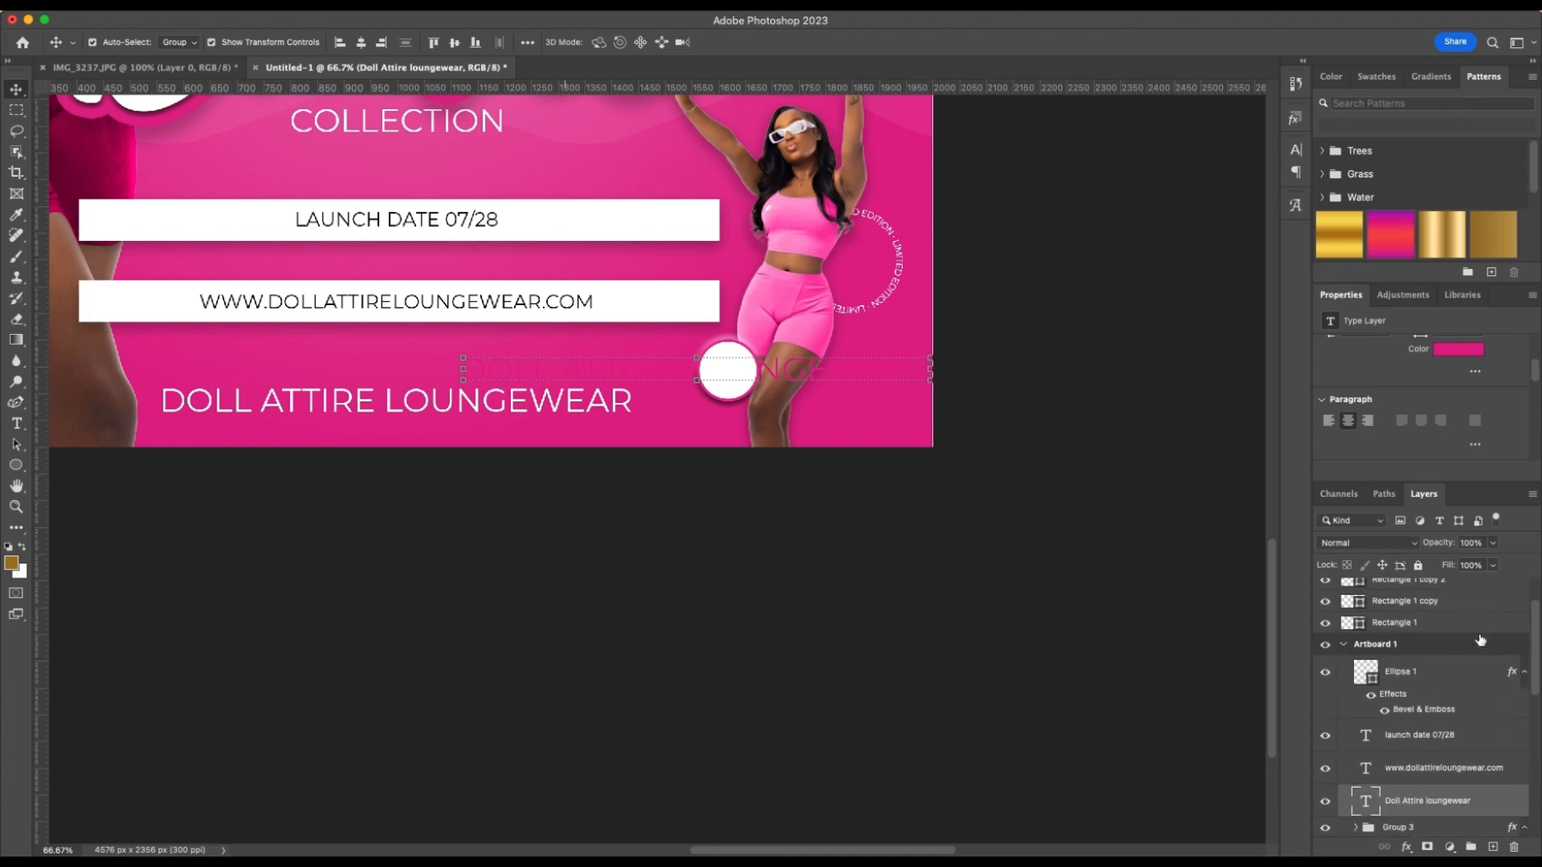
drag(1474, 787, 1441, 642)
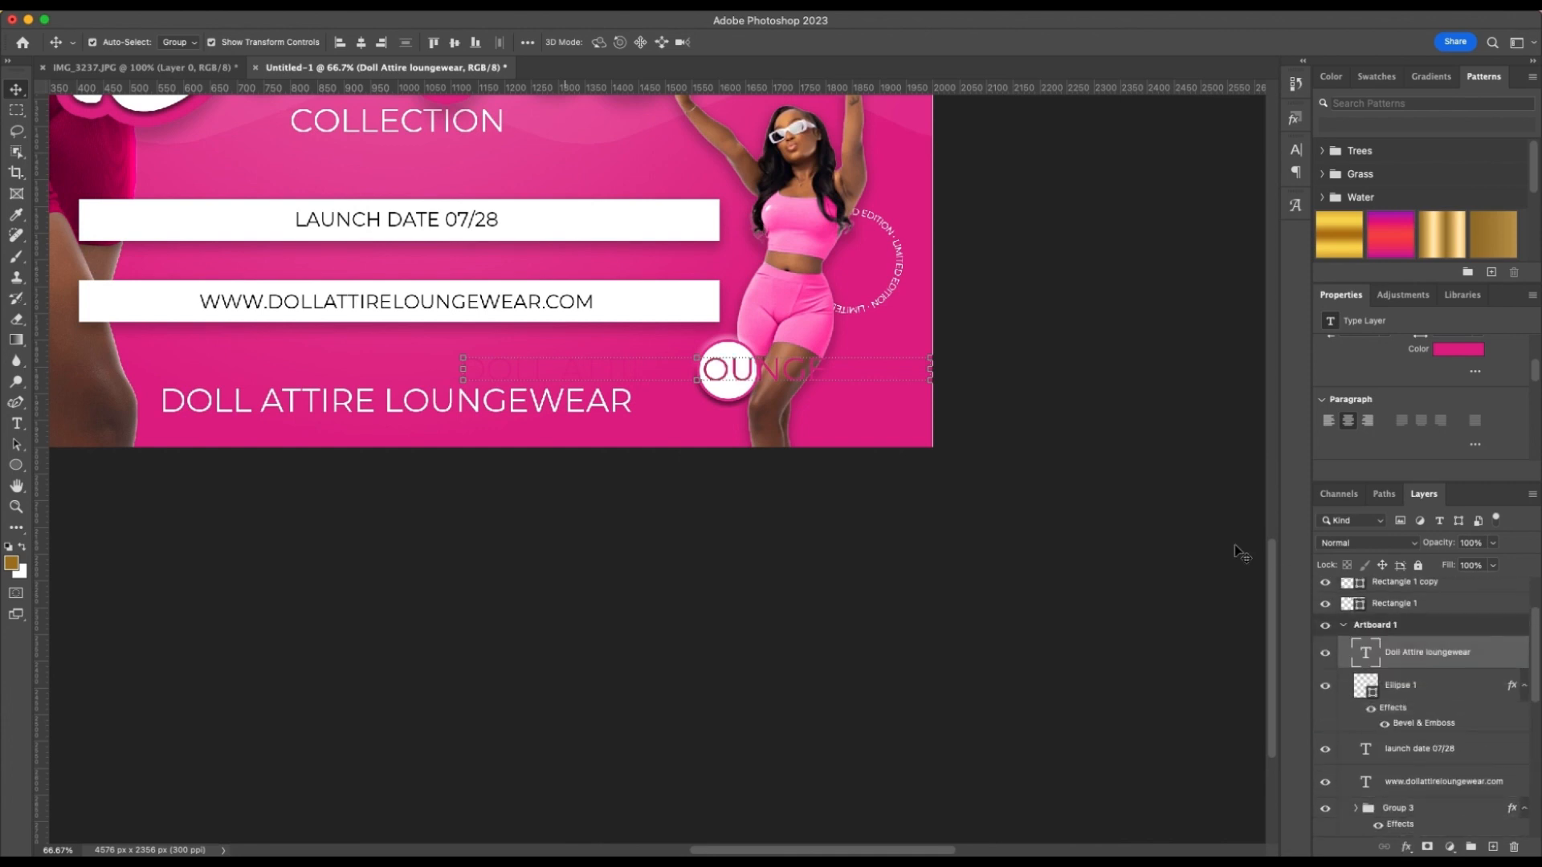
Set the pink brand text copy's font size to 7 pt
scroll(1393, 375, up, 3)
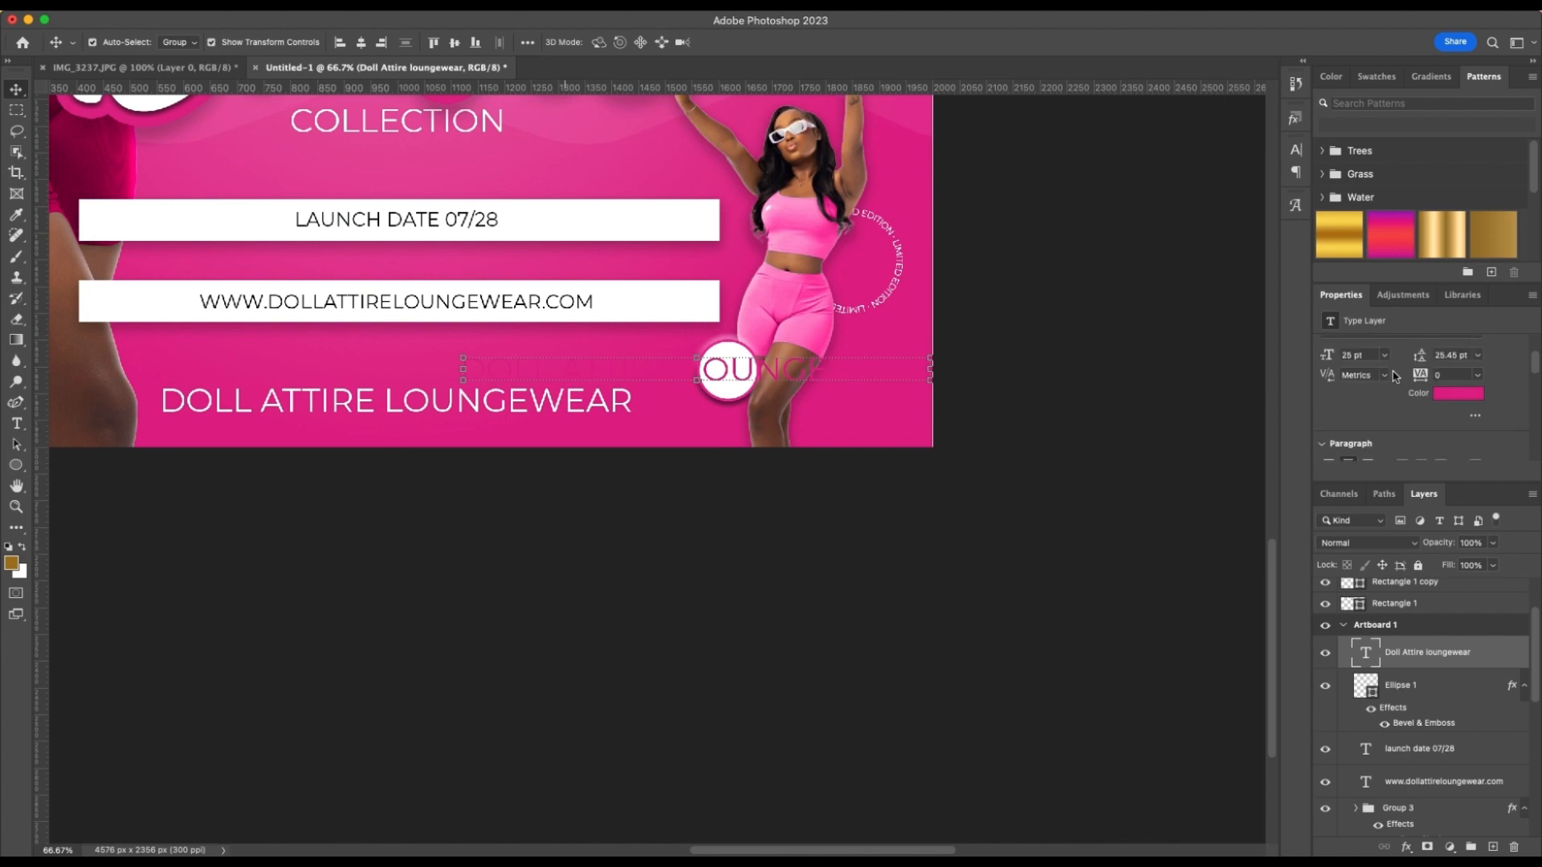
click(1354, 390)
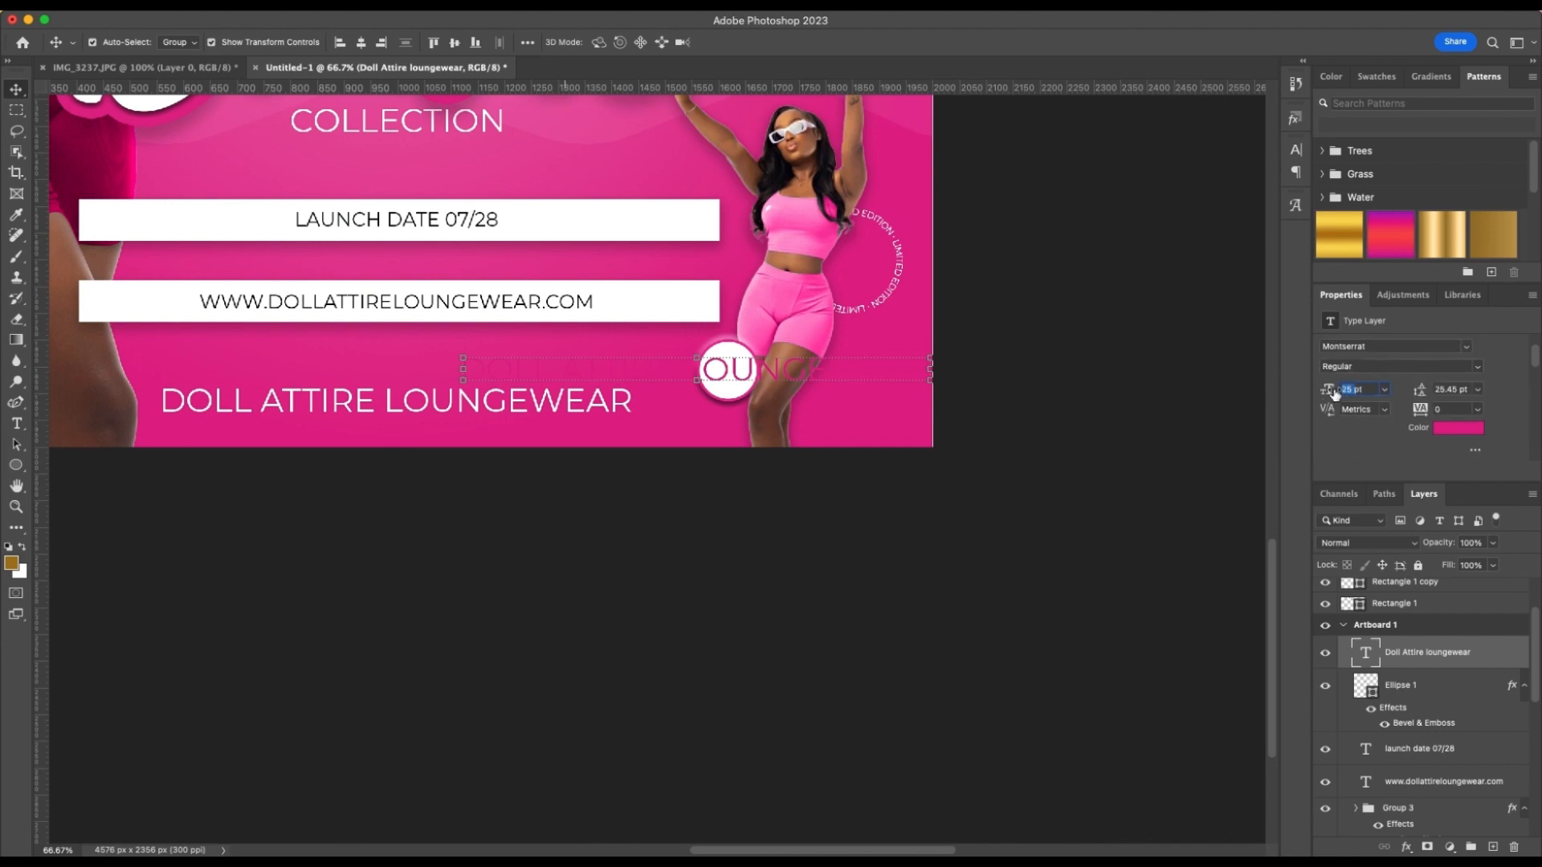
text(7)
key(Return)
Replace the small pink text with "pink corvette srt", one word per line
double_click(735, 367)
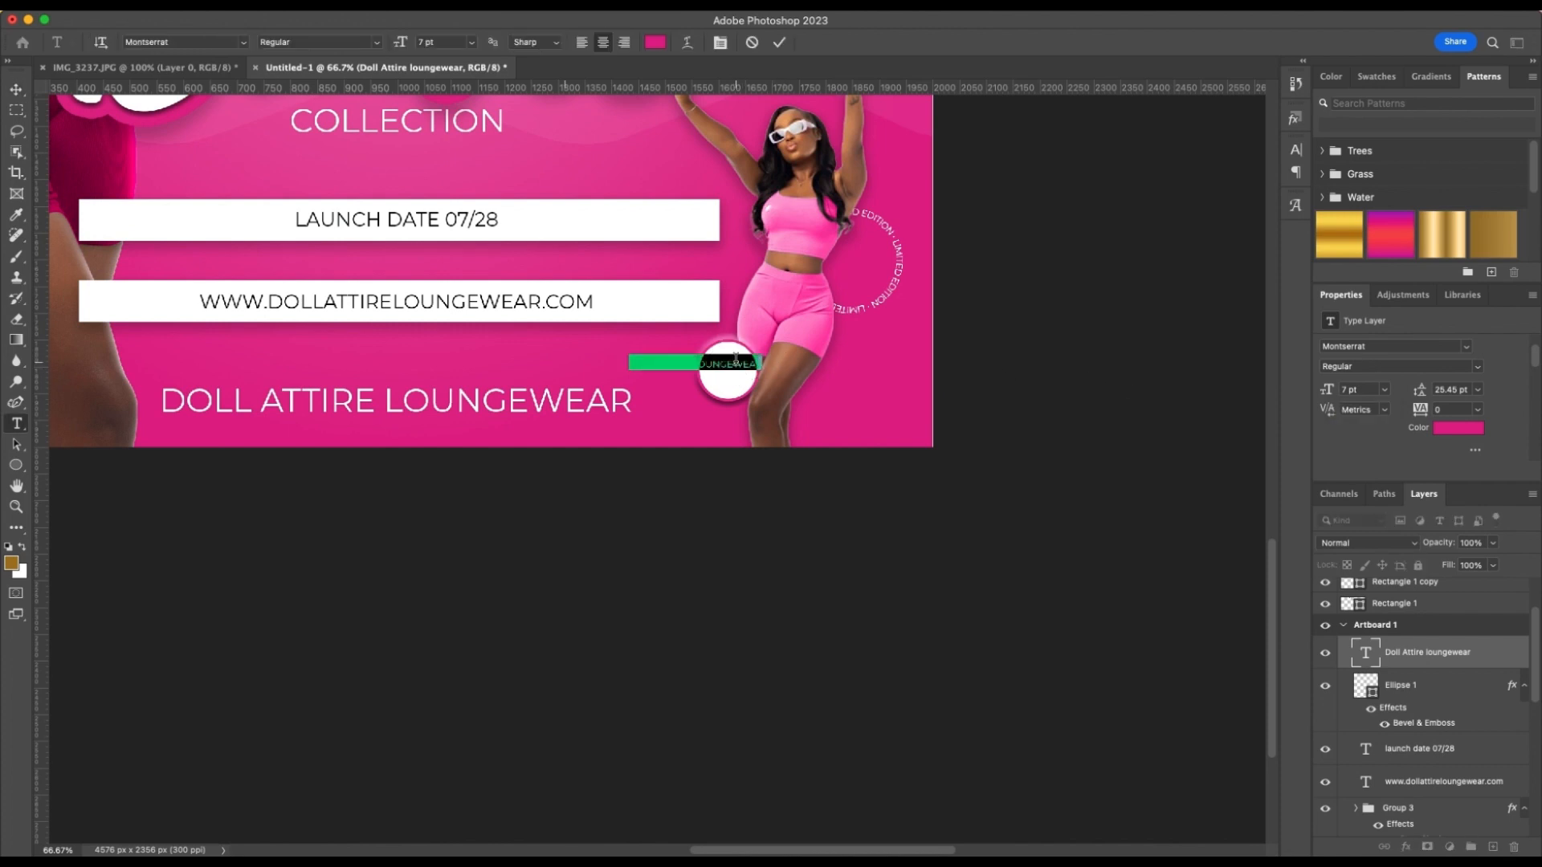
key(BackSpace)
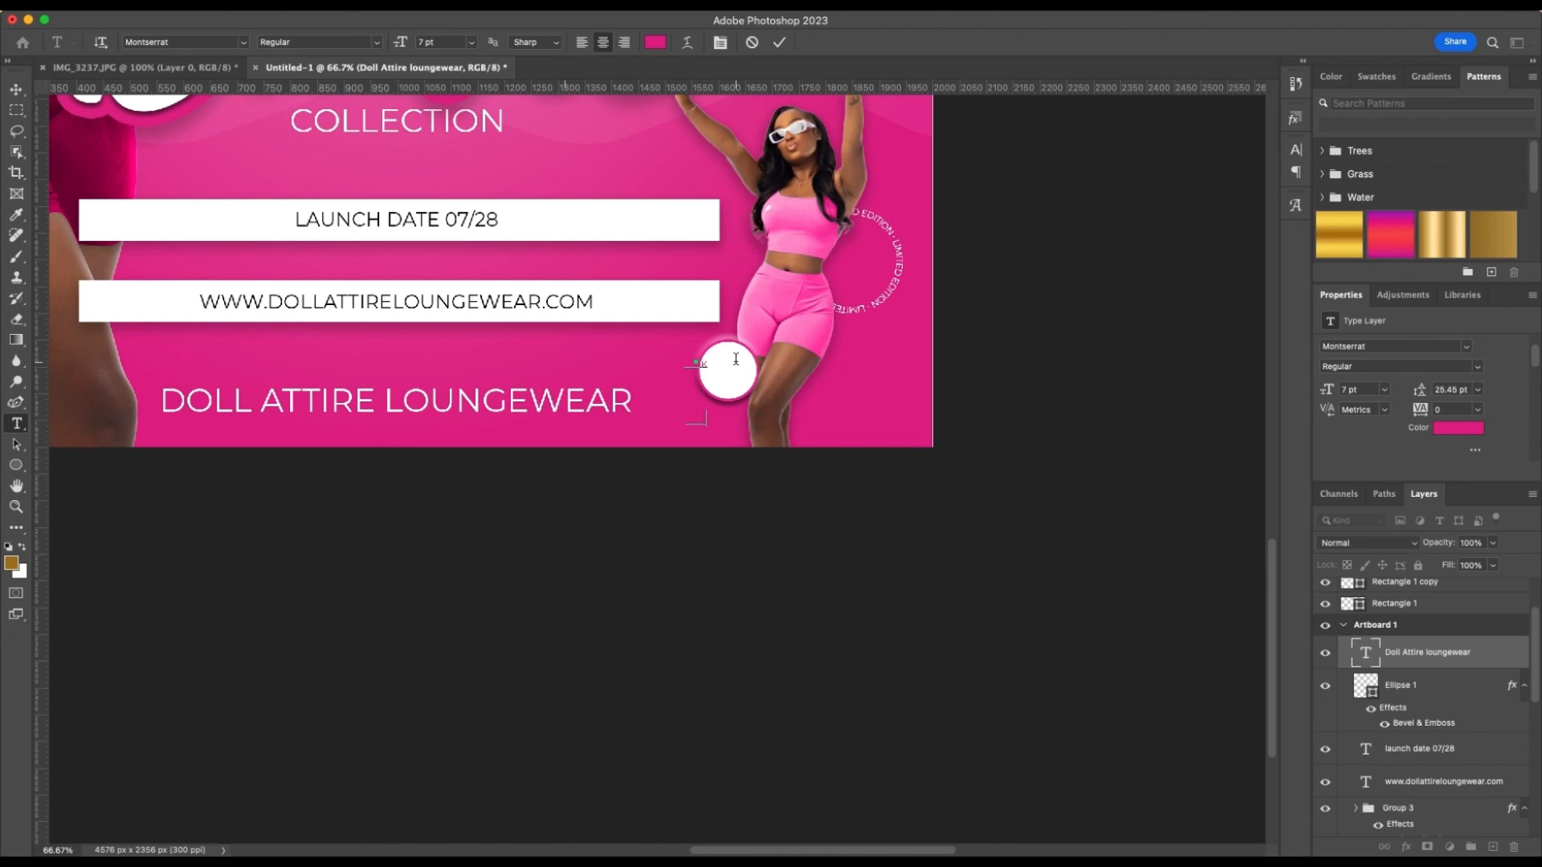
key(Return)
click(780, 44)
key(v)
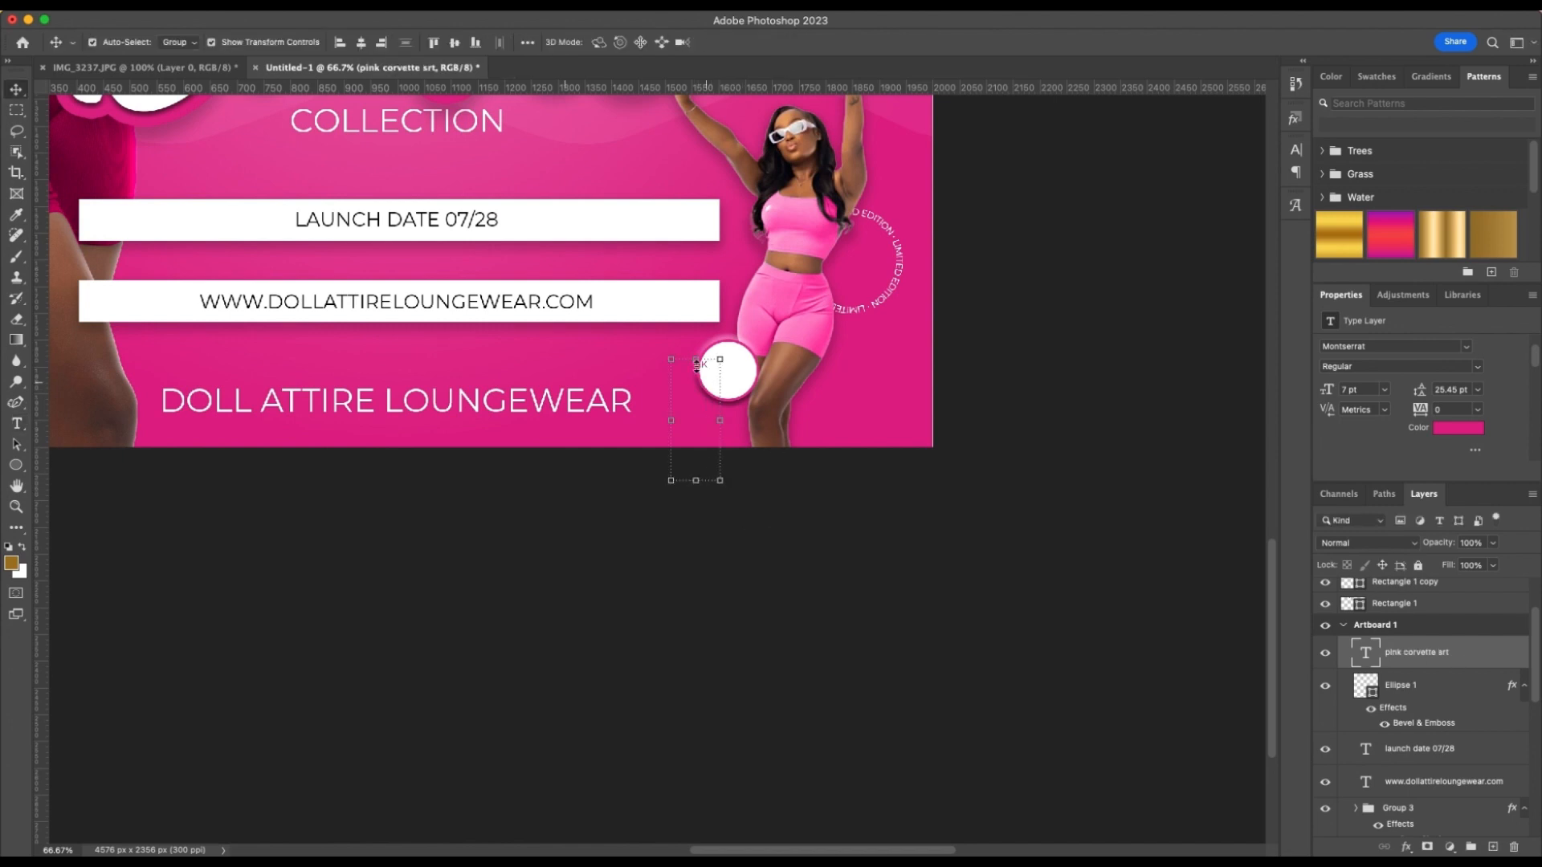
Move the three-line pink text off the flyer onto the empty canvas beside the artboard
drag(705, 367, 1029, 359)
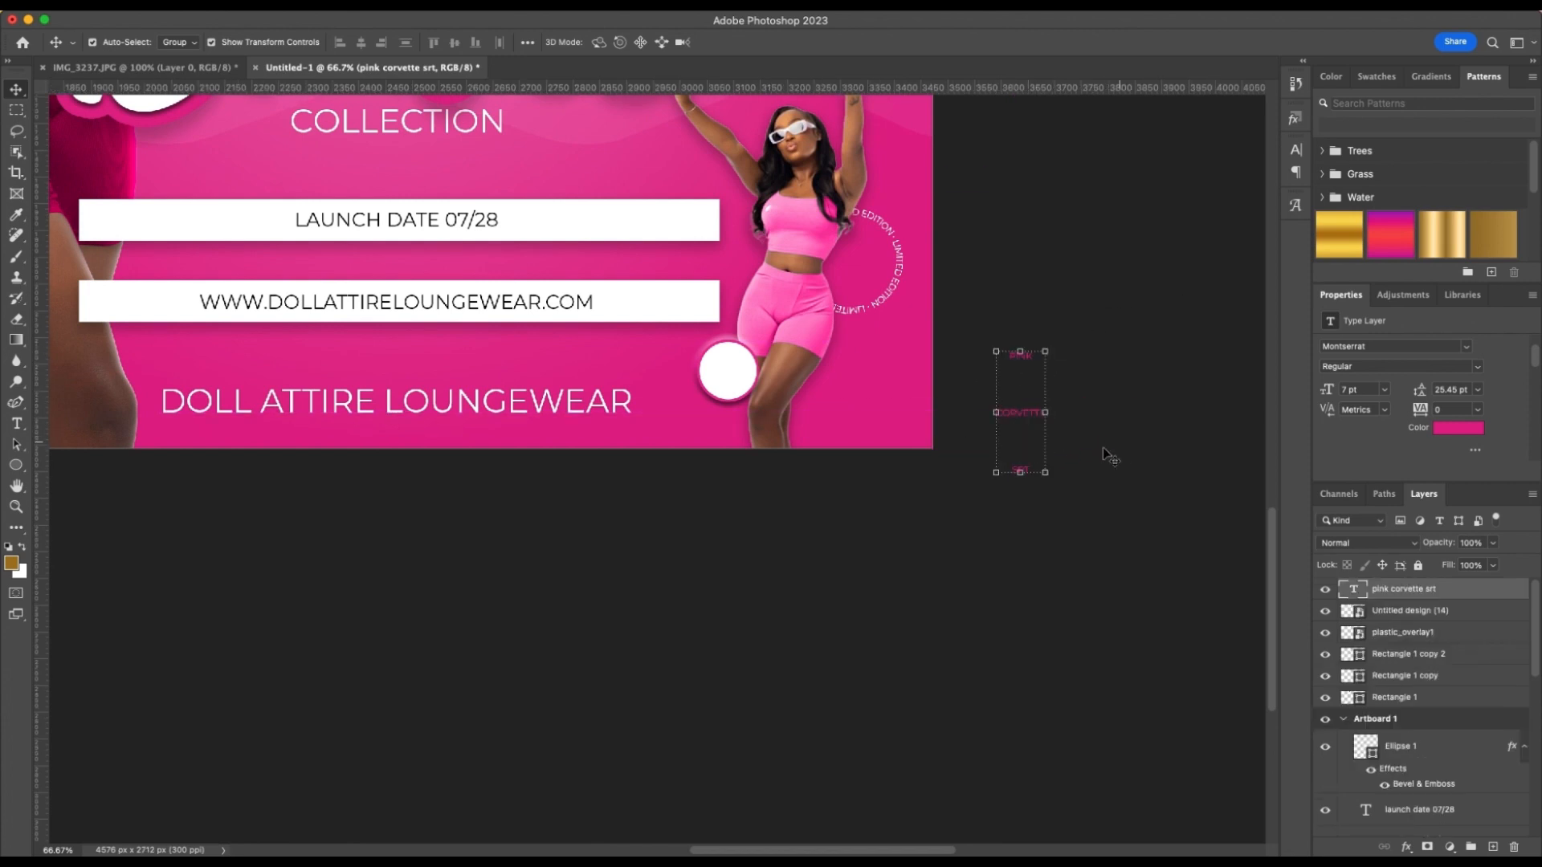
key(super+t)
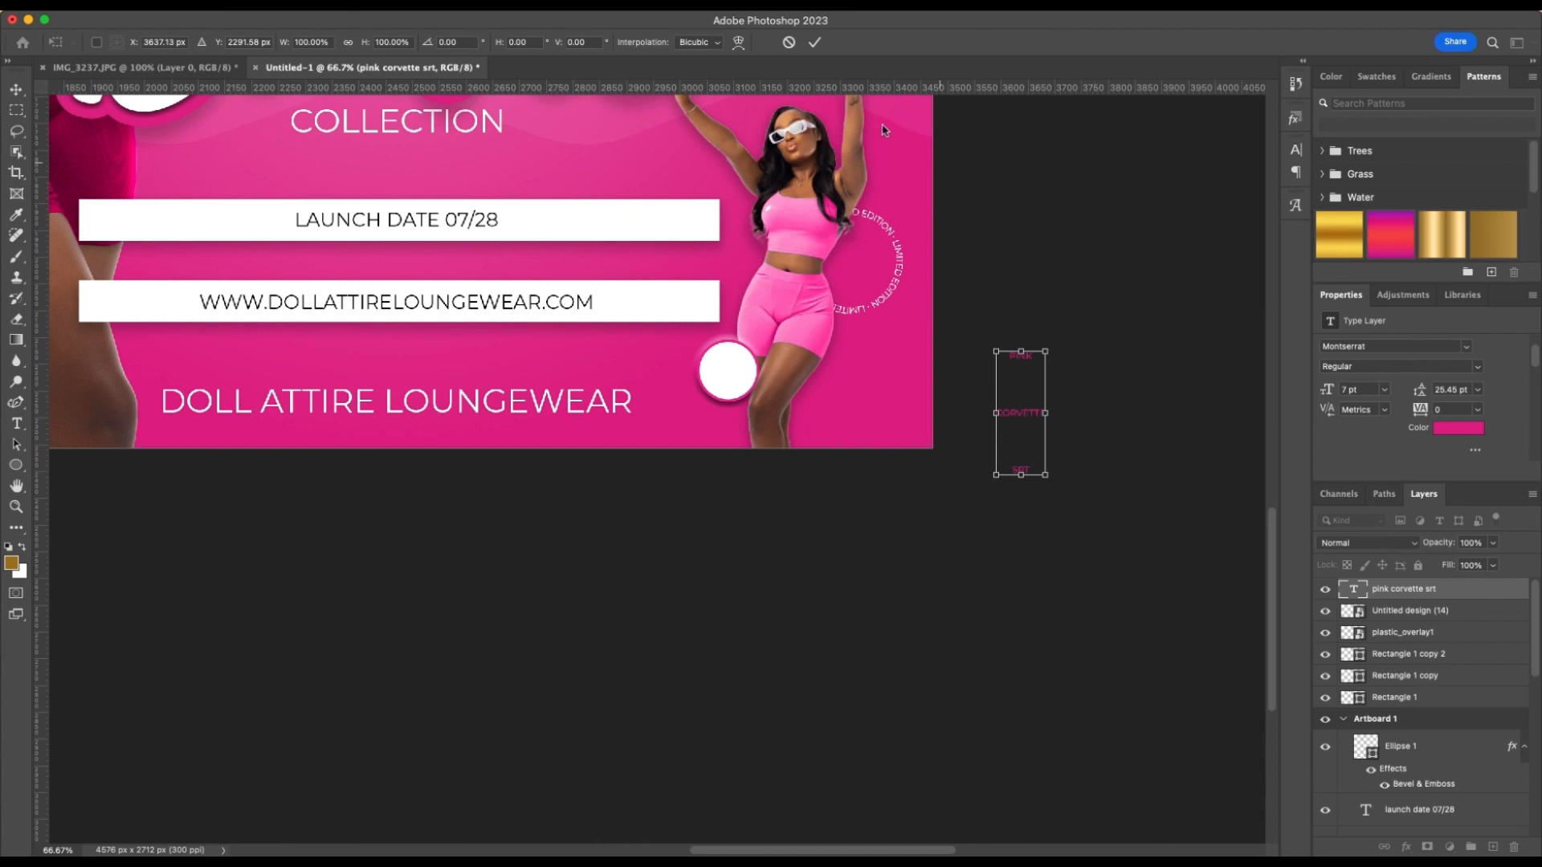
click(814, 41)
click(1124, 409)
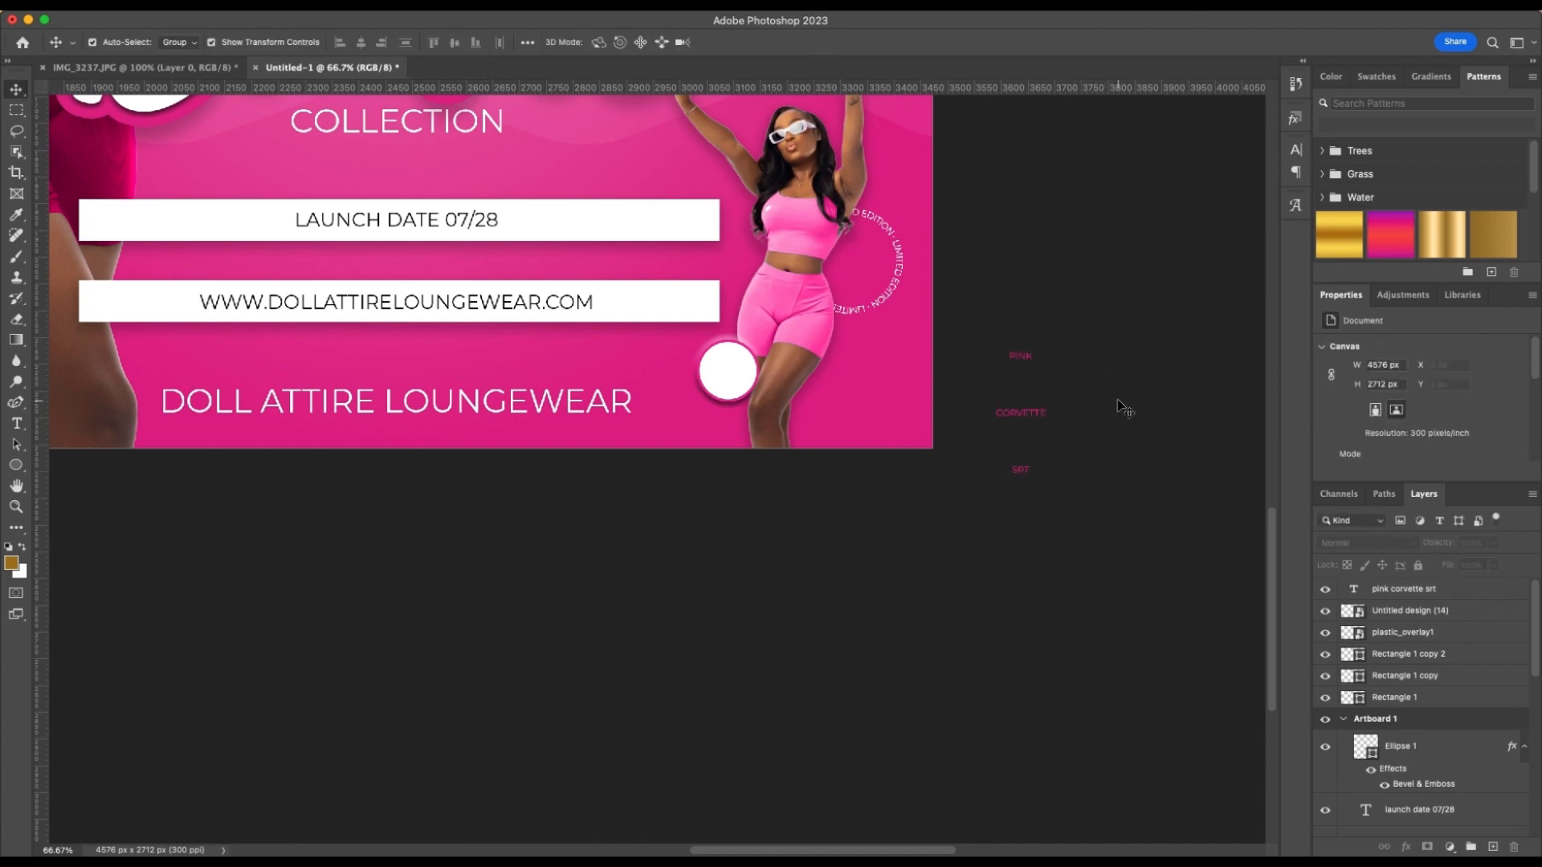
Correct the last word of the three-line pink text to "set"
click(1021, 469)
key(super+t)
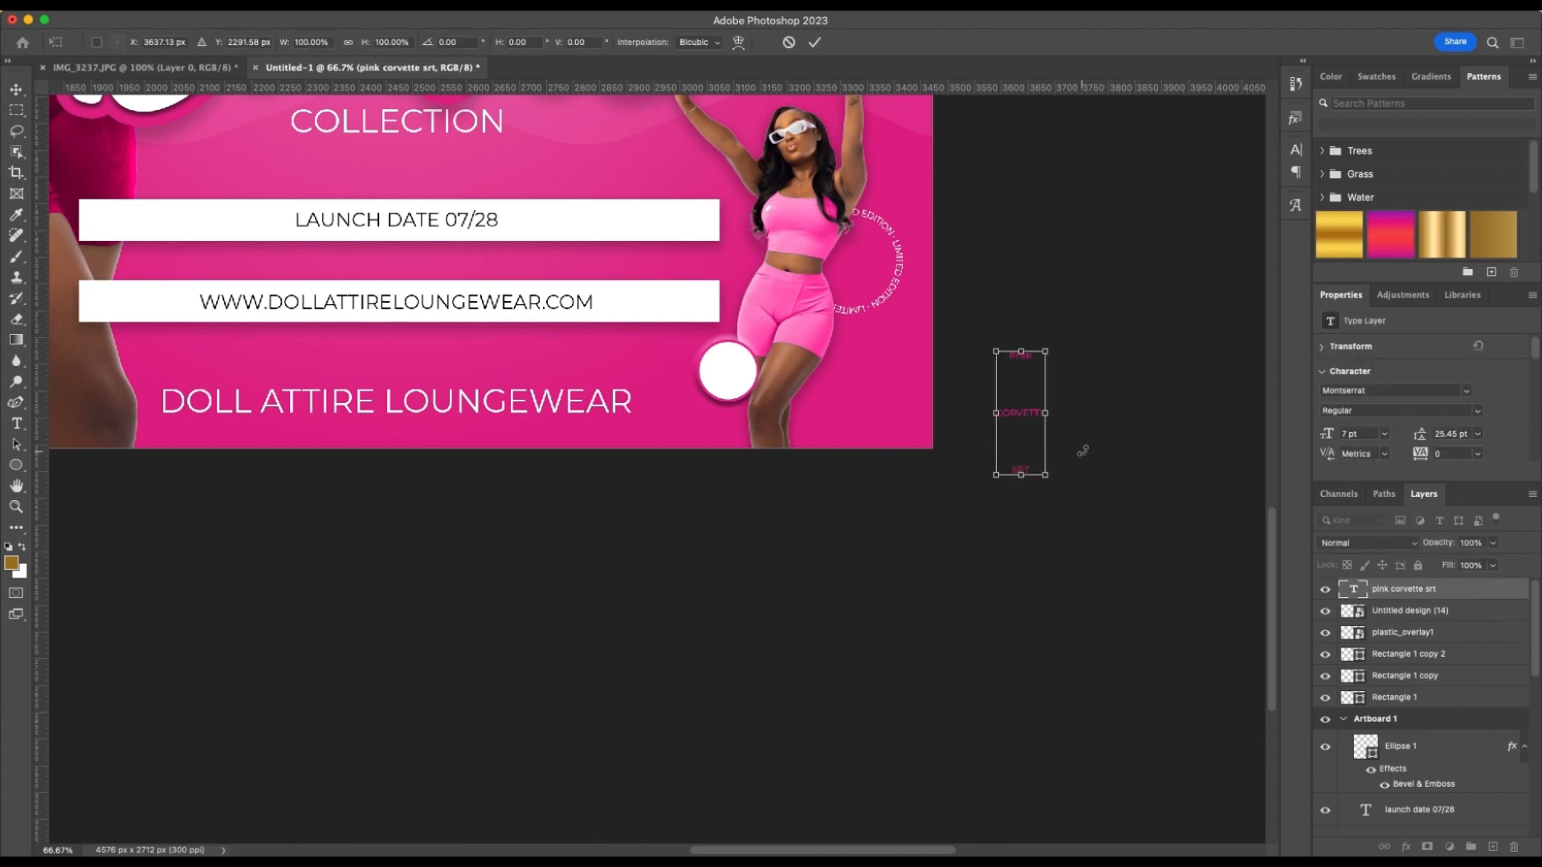
key(Return)
scroll(1036, 441, right, 3)
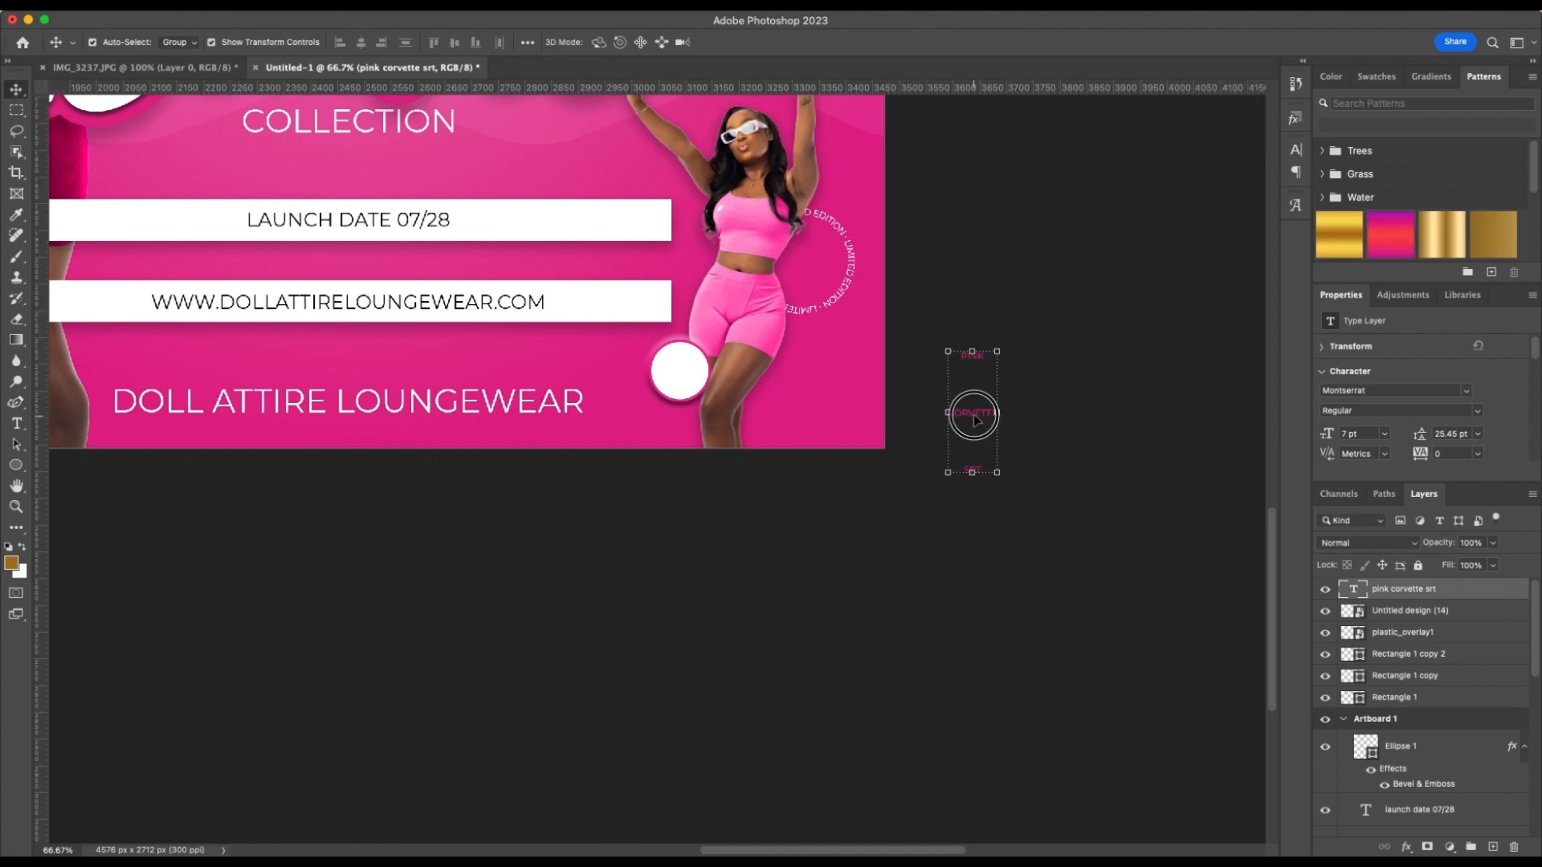
double_click(974, 412)
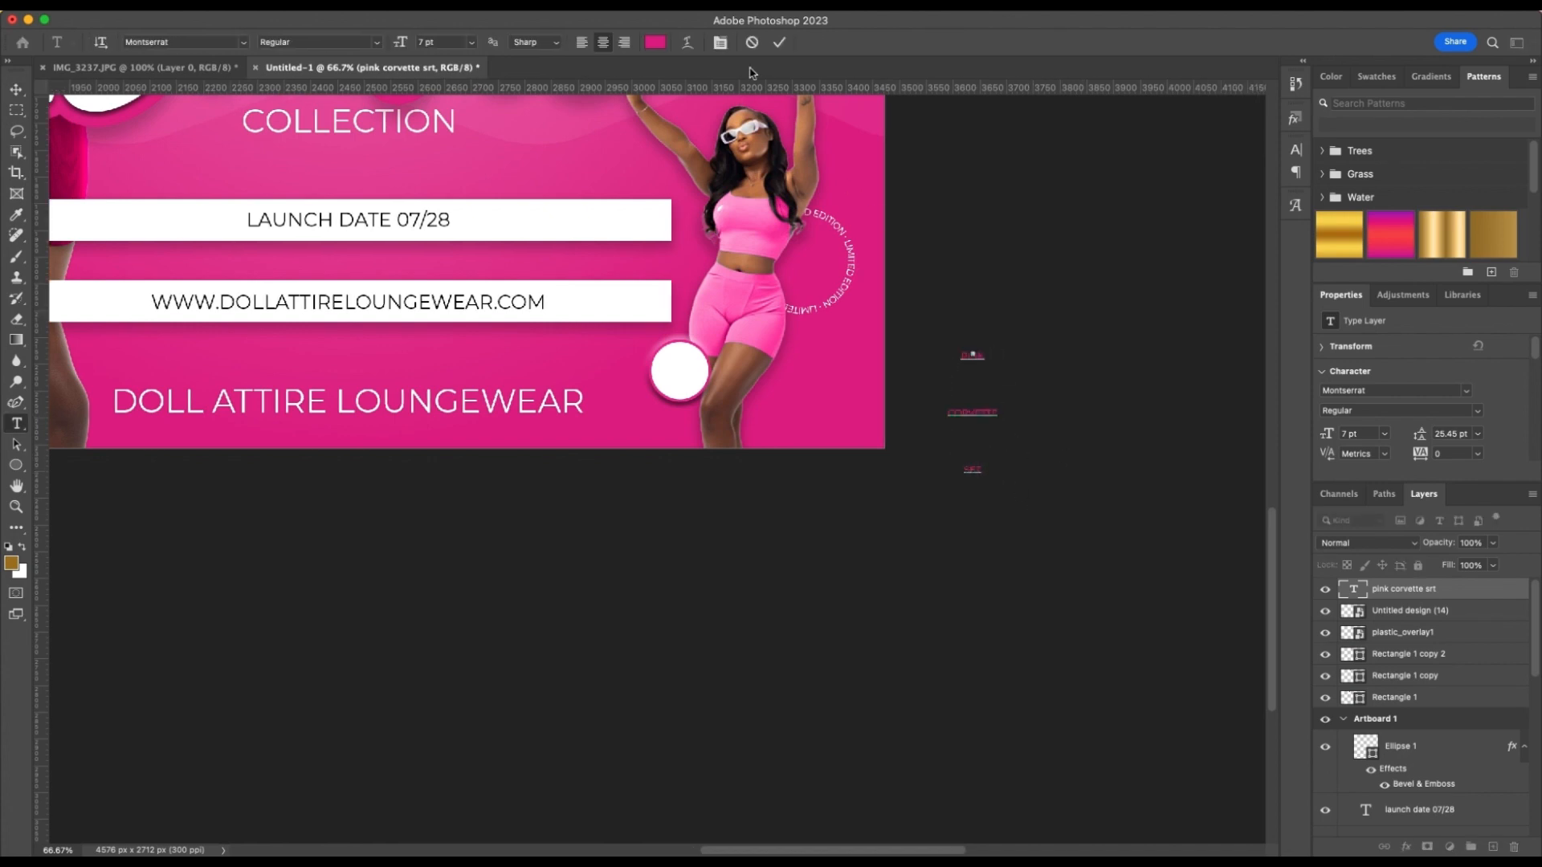
click(777, 43)
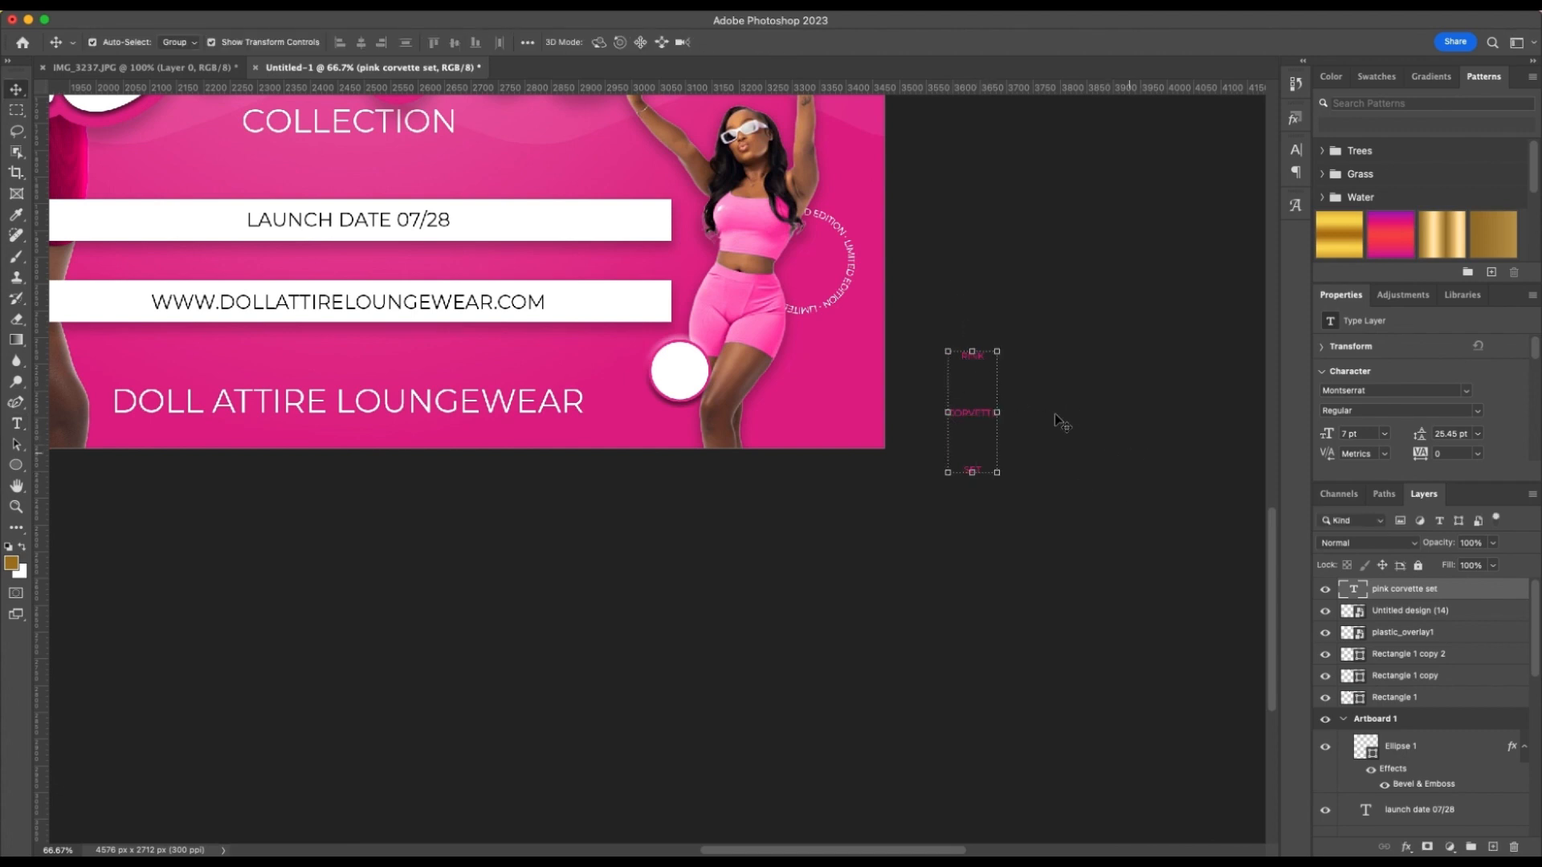
Tighten the leading of the "pink corvette set" text to 5 pt
click(1451, 435)
text(10)
key(Return)
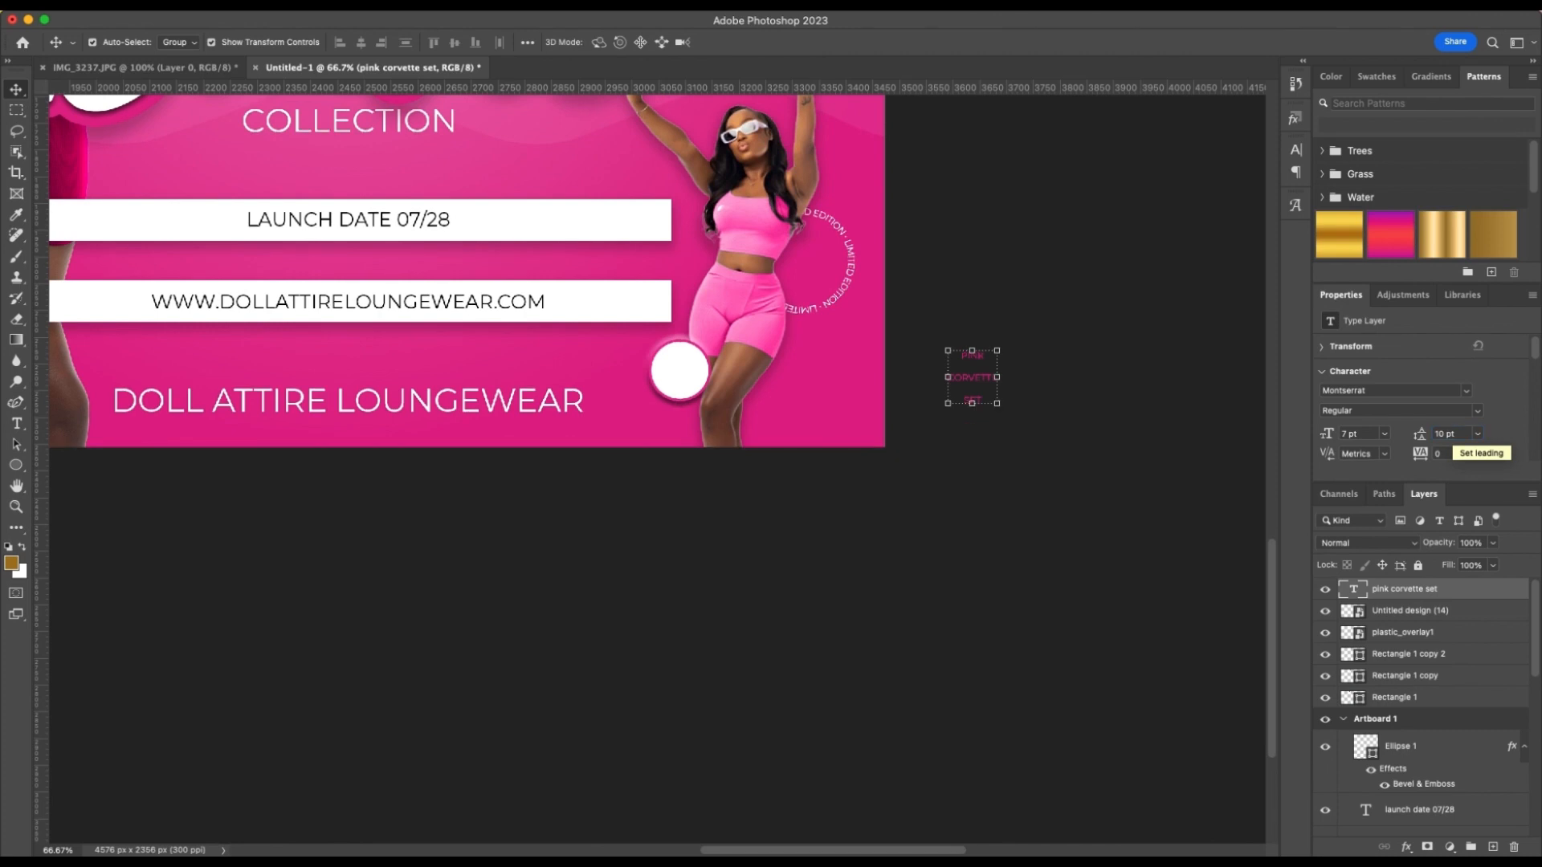
double_click(1439, 433)
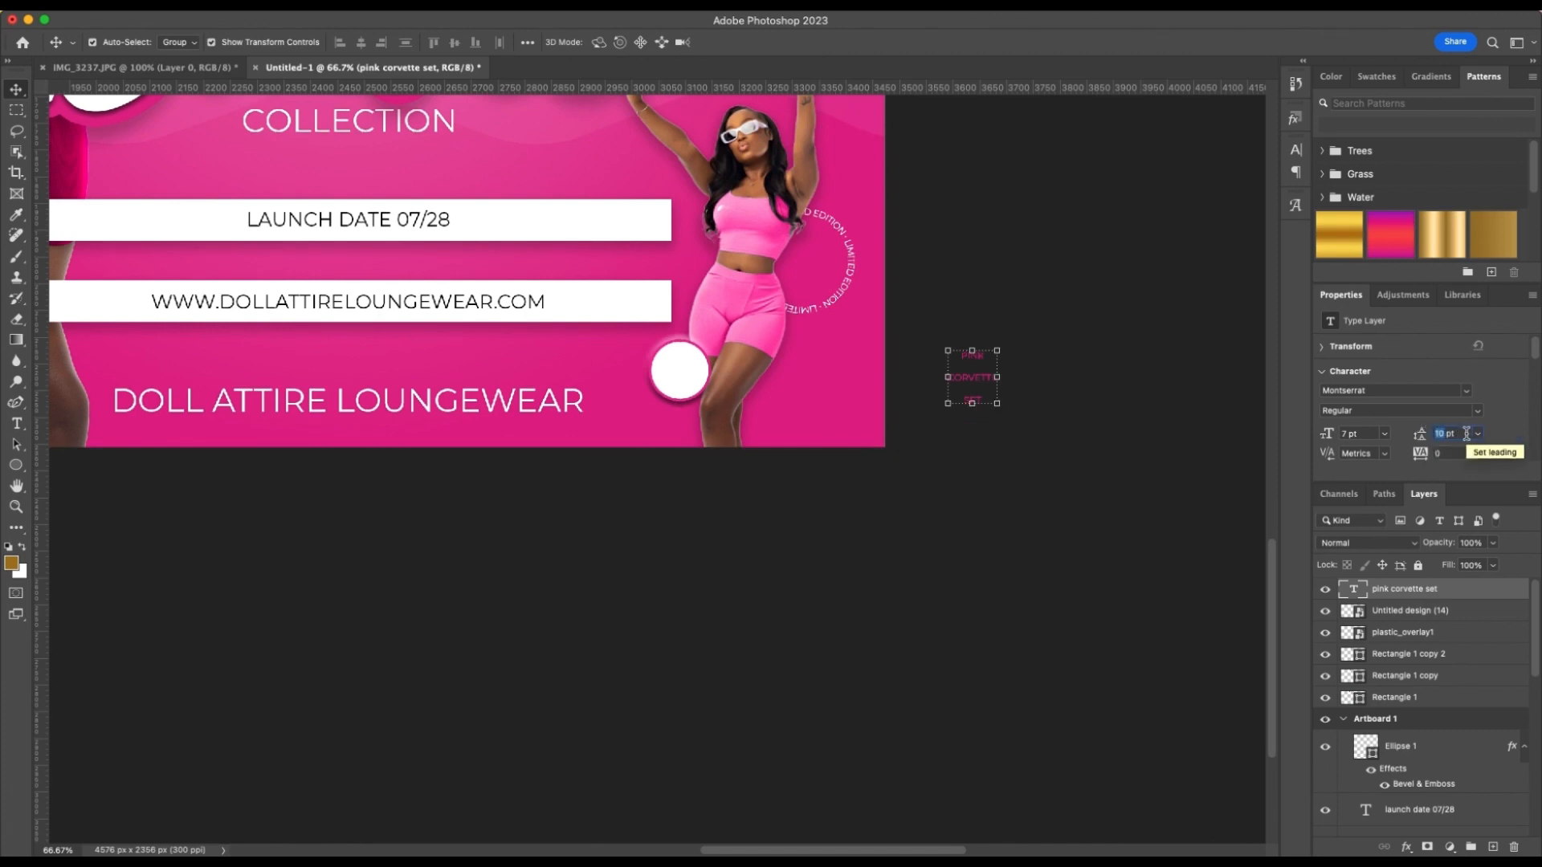
text(5)
key(Return)
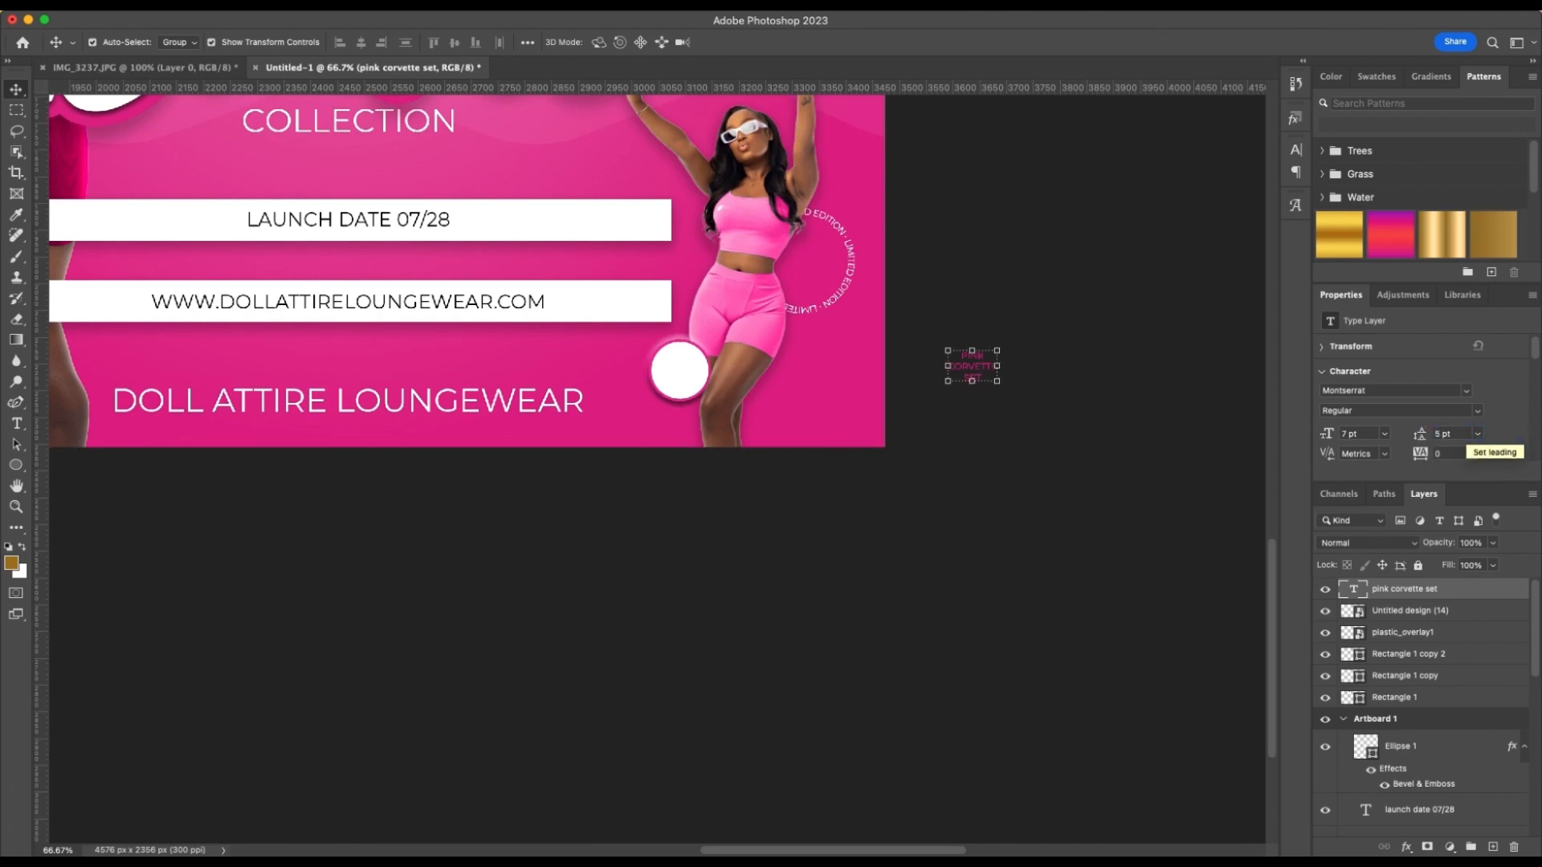
Move the "pink corvette set" text into the middle of the small white circle
click(1038, 403)
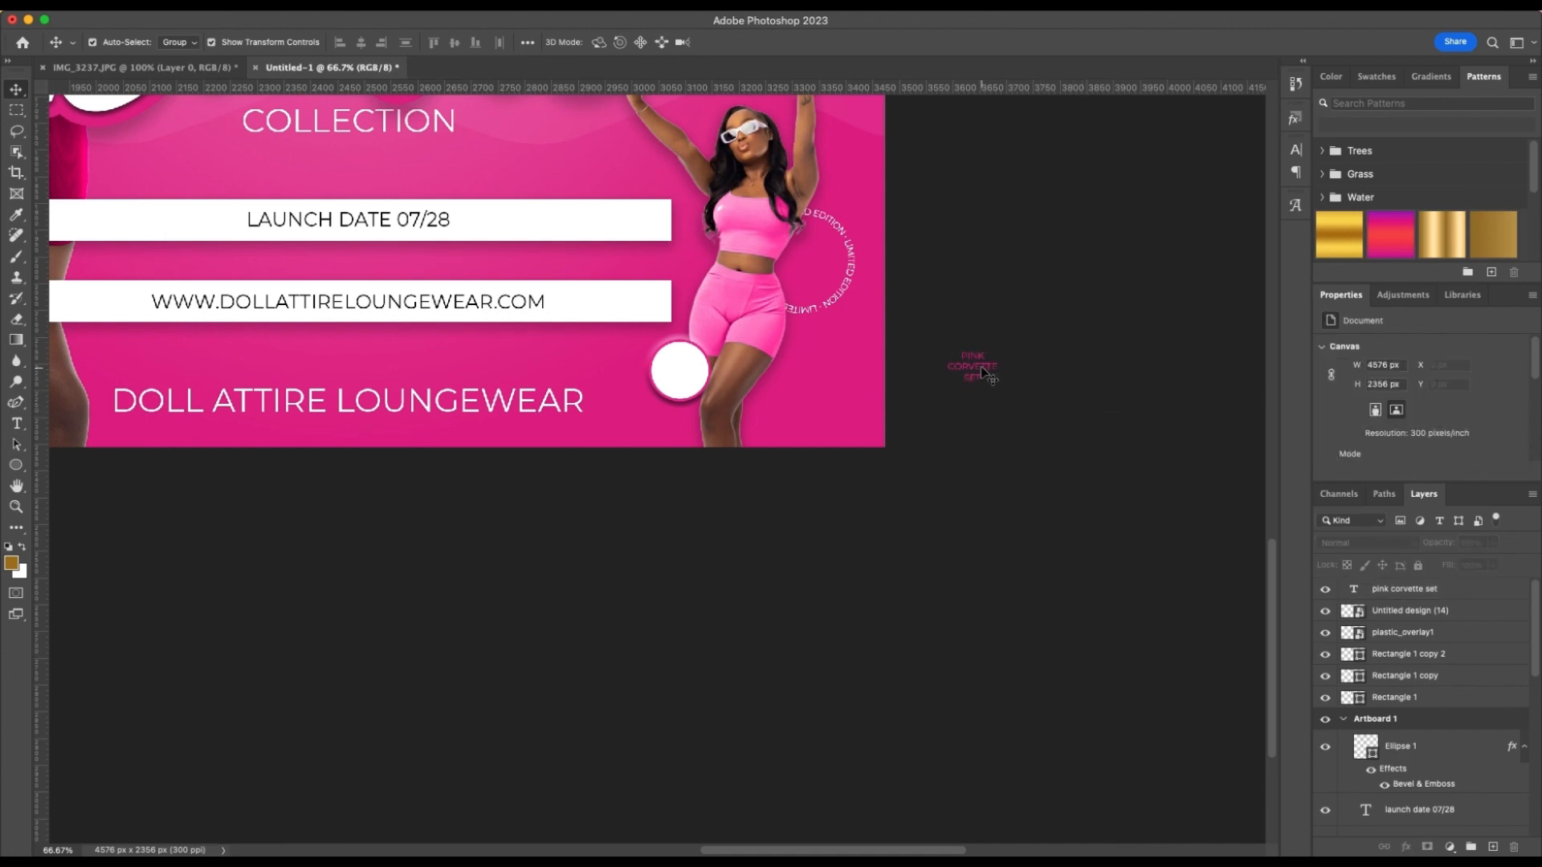
drag(986, 367, 687, 374)
key(super+equal)
key(super+equal)
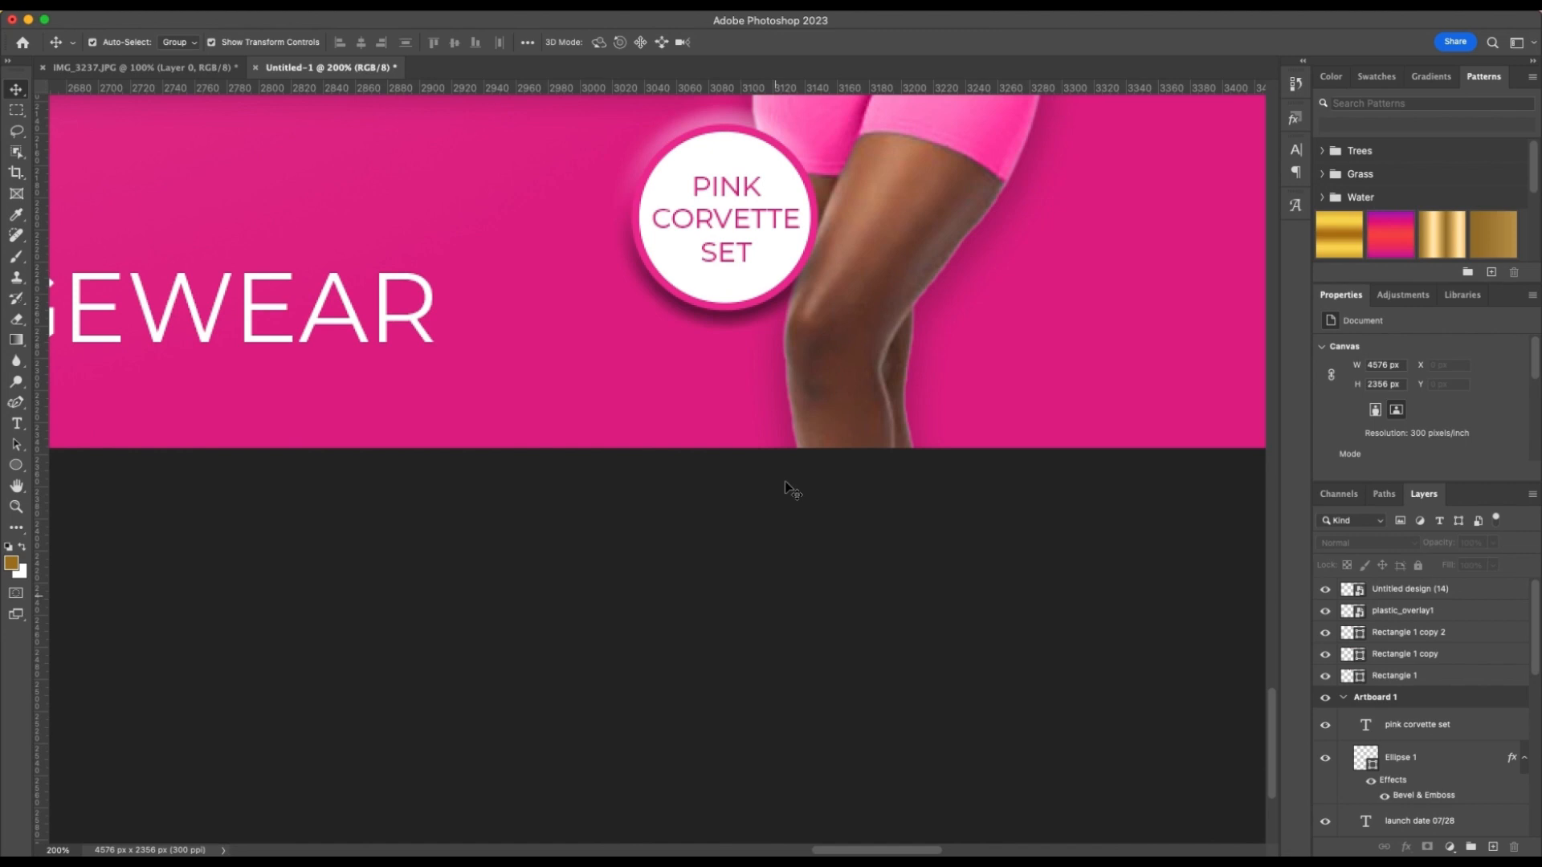
Change the badge text's Montserrat font style to Bold
click(723, 257)
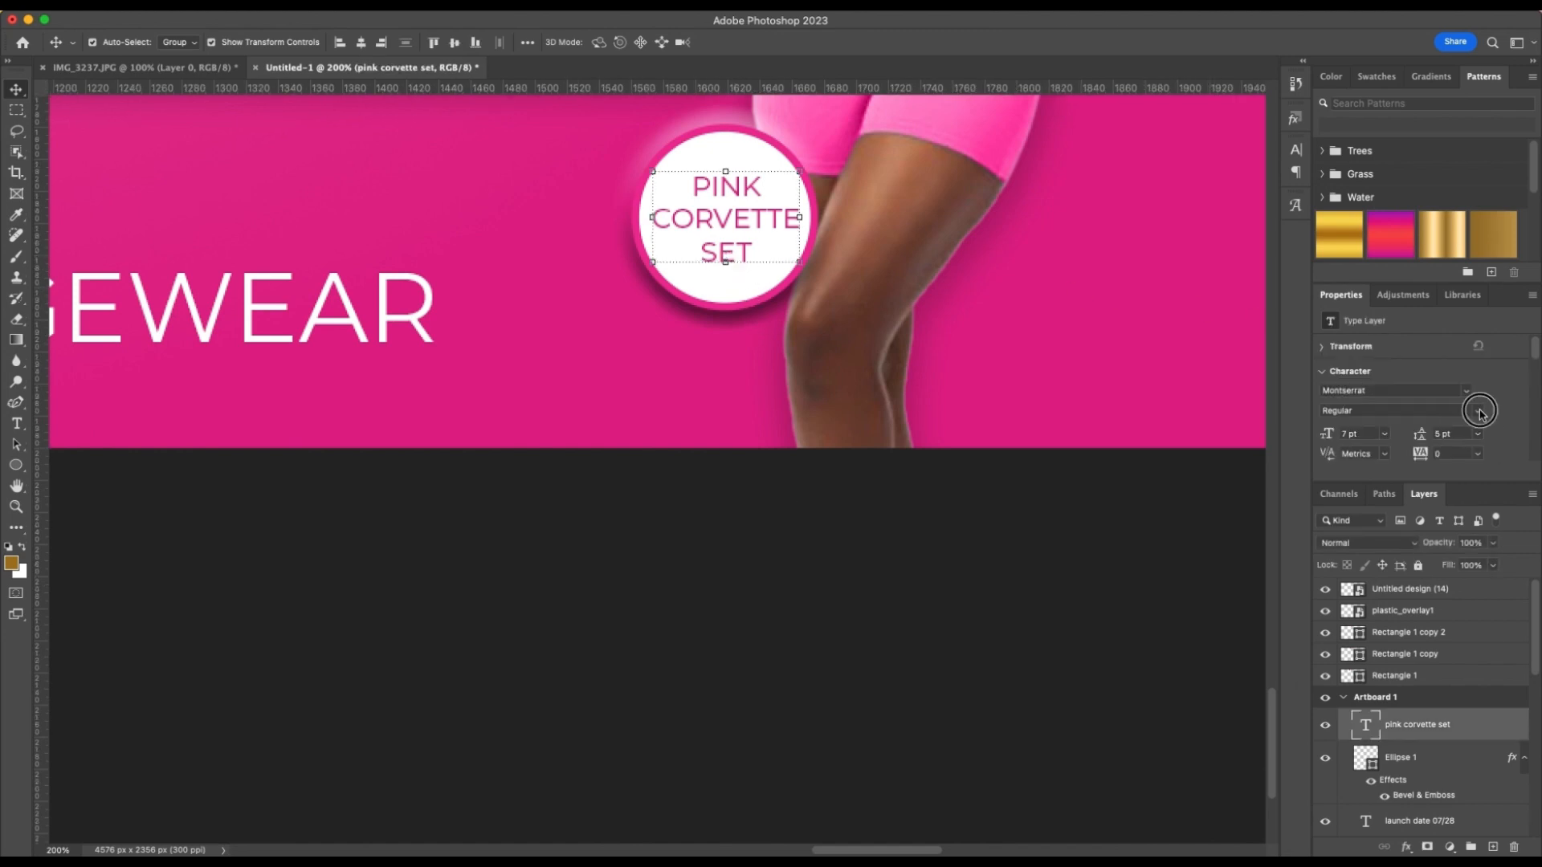
click(1479, 408)
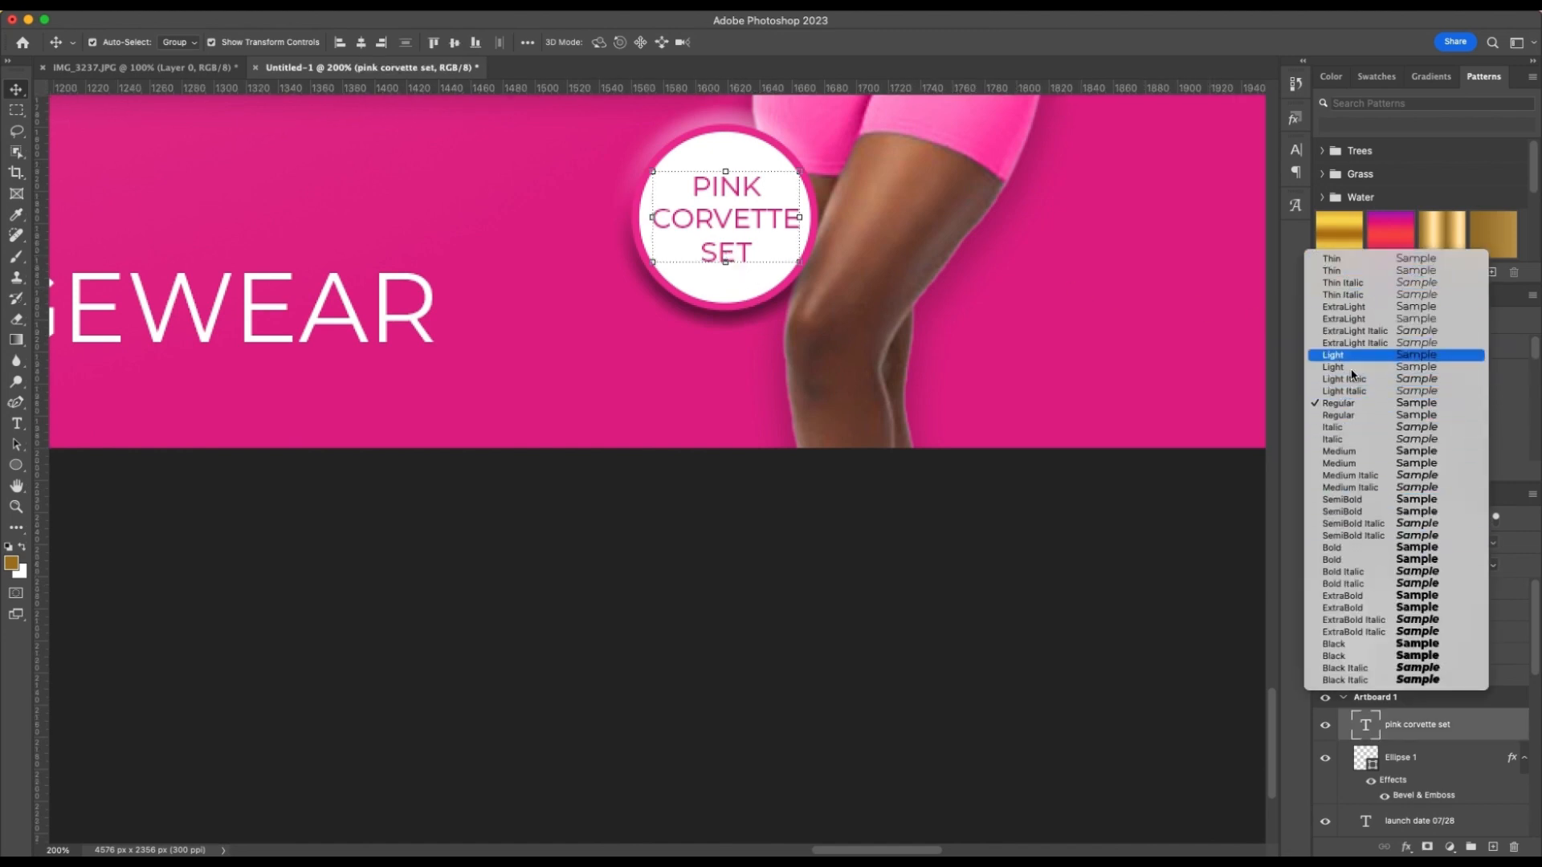
click(1359, 546)
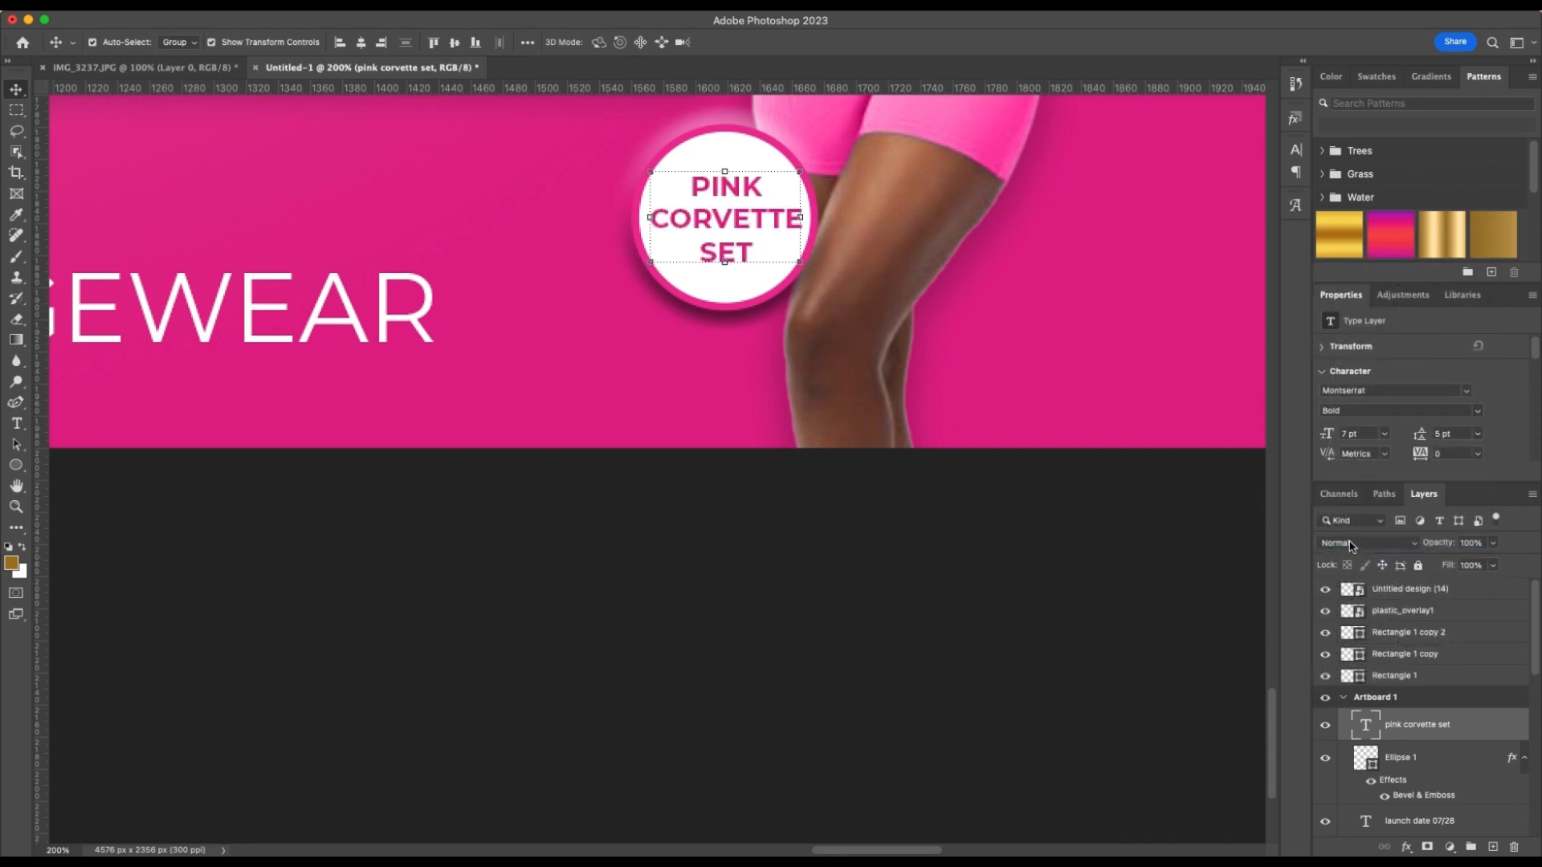
click(1053, 512)
Examine the finished badge and the overall composition of the flyer
scroll(997, 525, up, 1)
scroll(997, 525, left, 2)
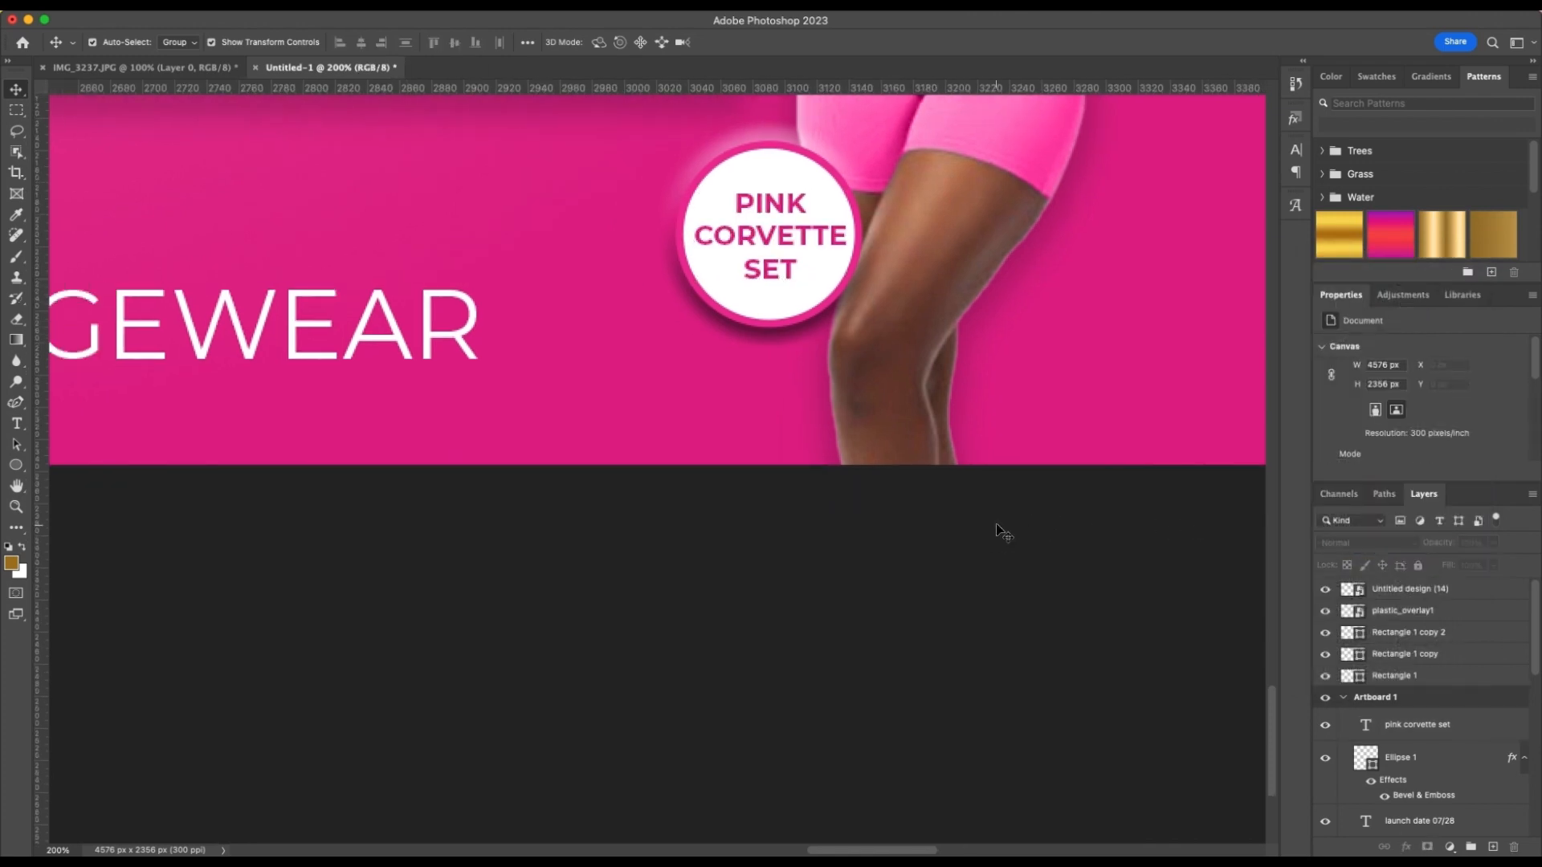
key(super+minus)
key(super+minus)
key(super+minus)
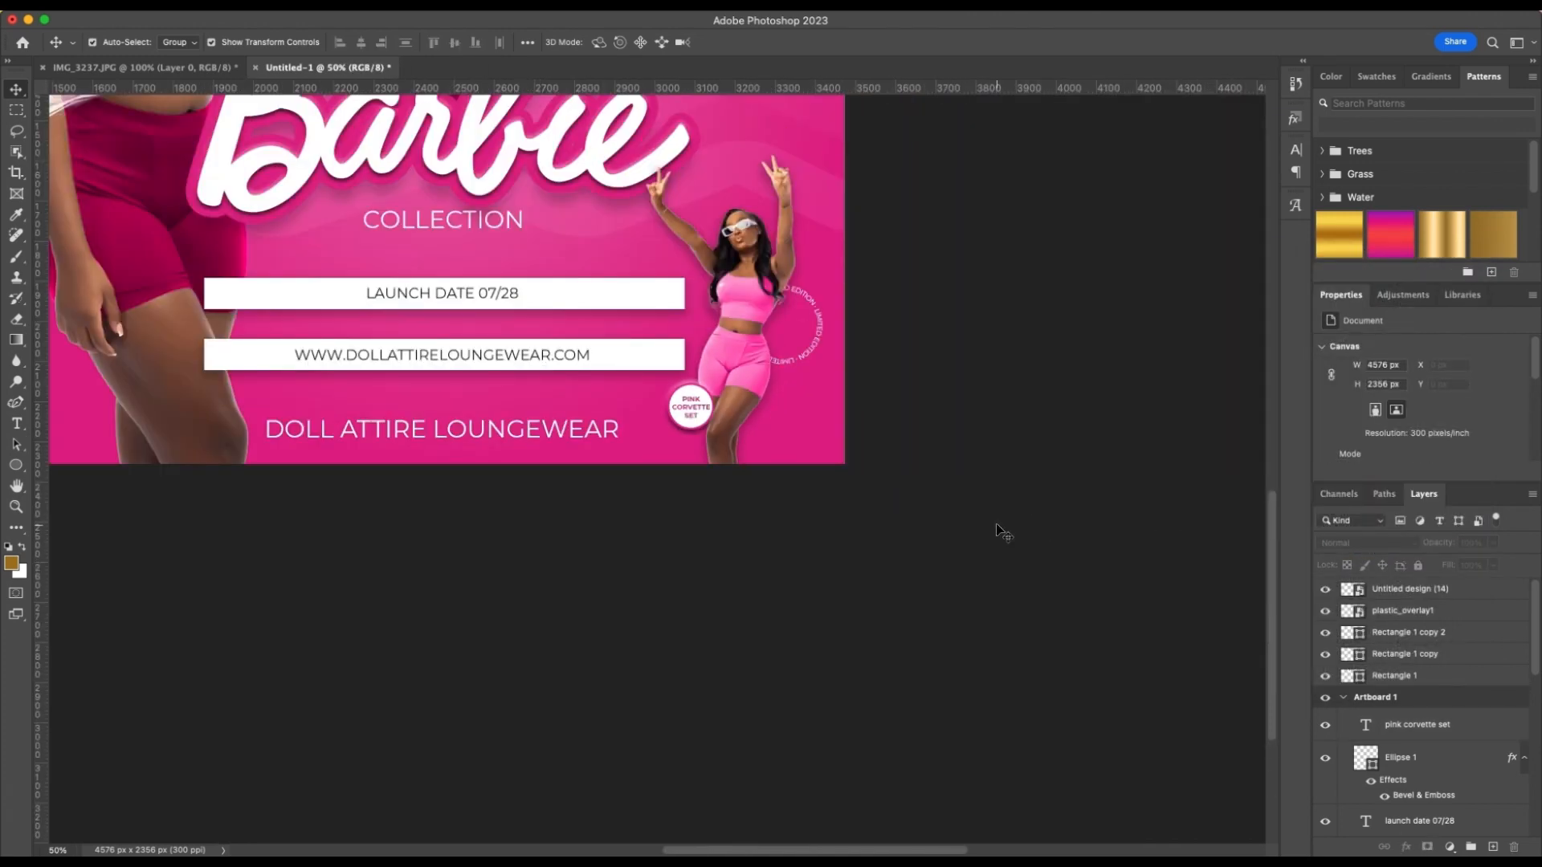
scroll(997, 530, up, 5)
scroll(996, 530, left, 3)
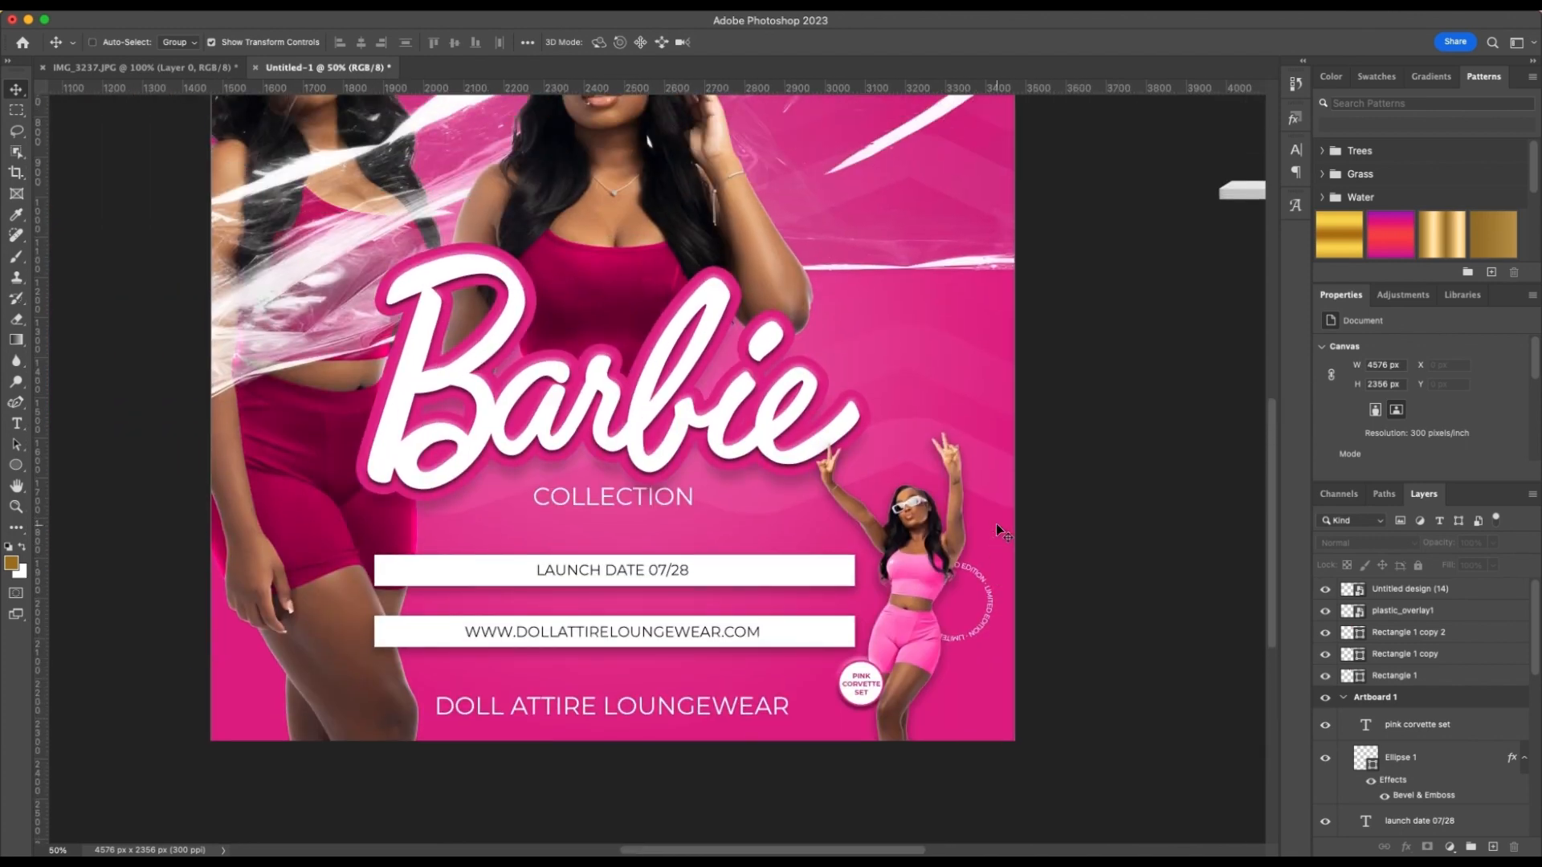
key(super+minus)
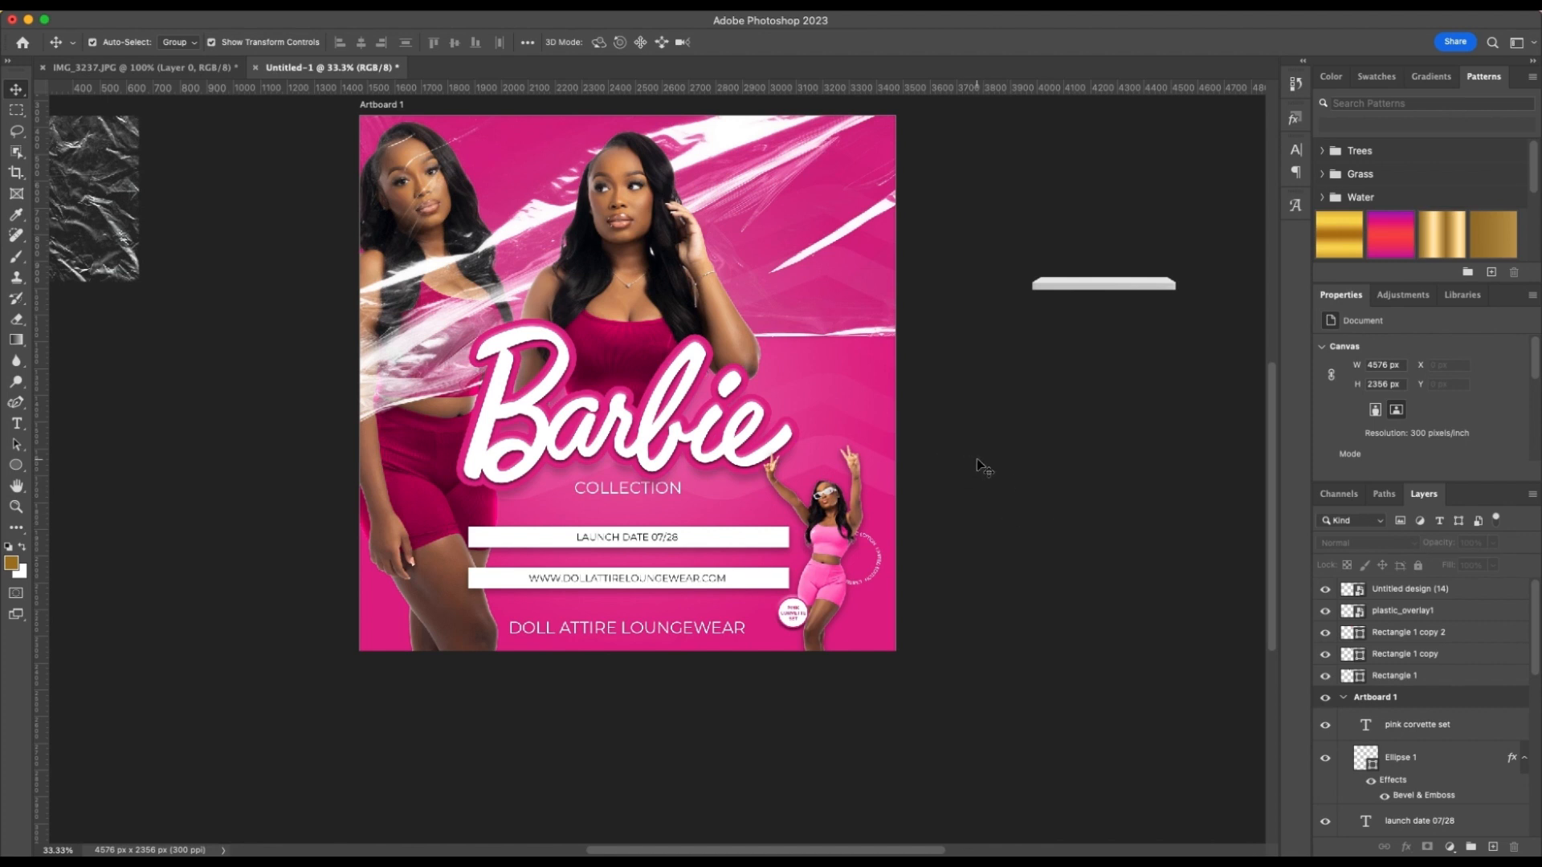
scroll(983, 467, right, 1)
scroll(982, 467, up, 2)
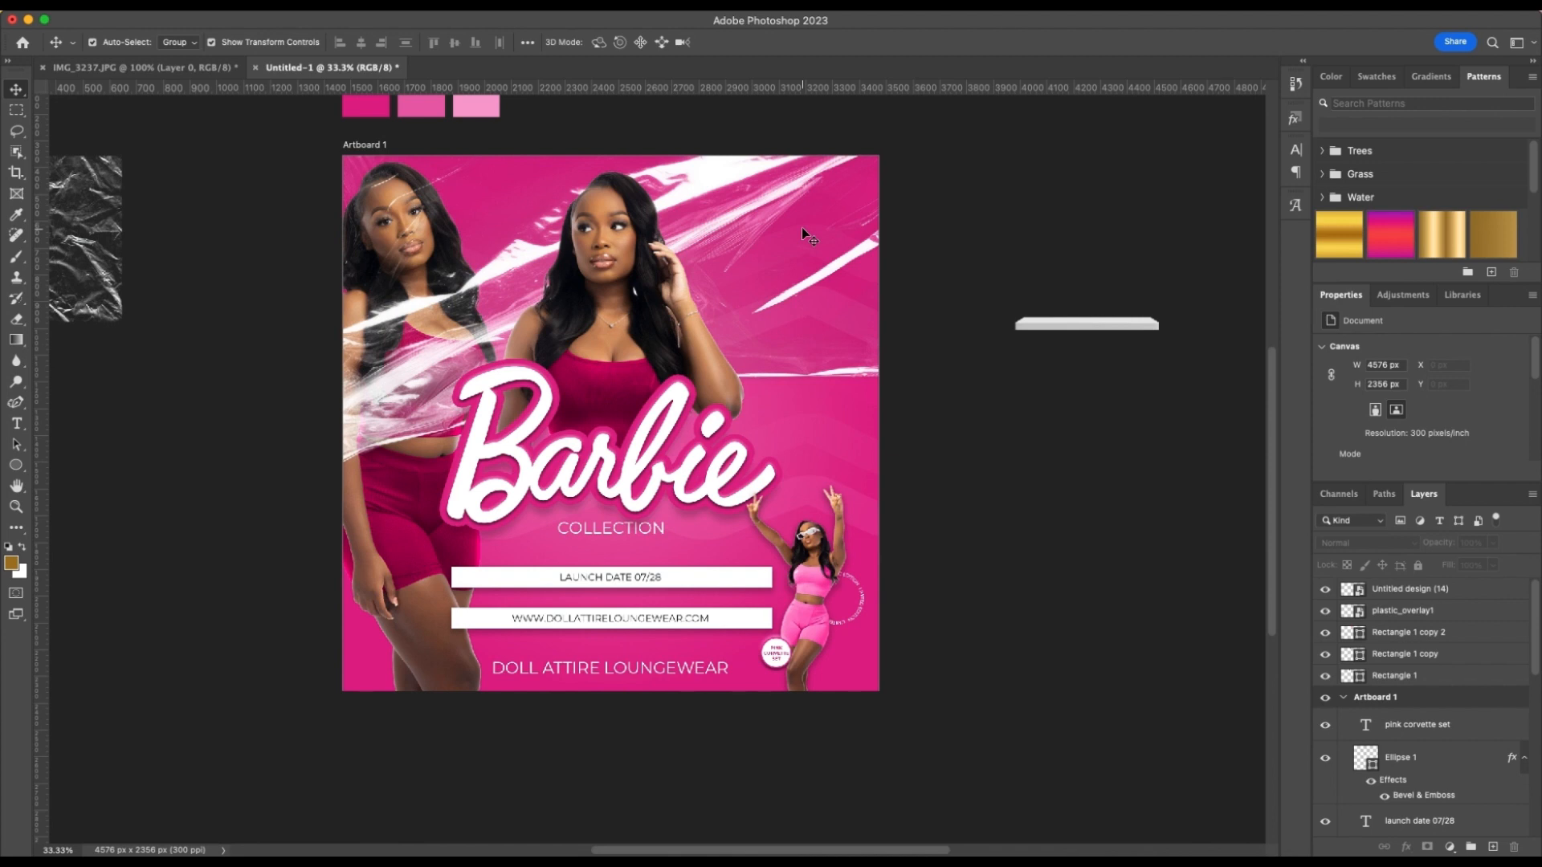
scroll(801, 228, left, 5)
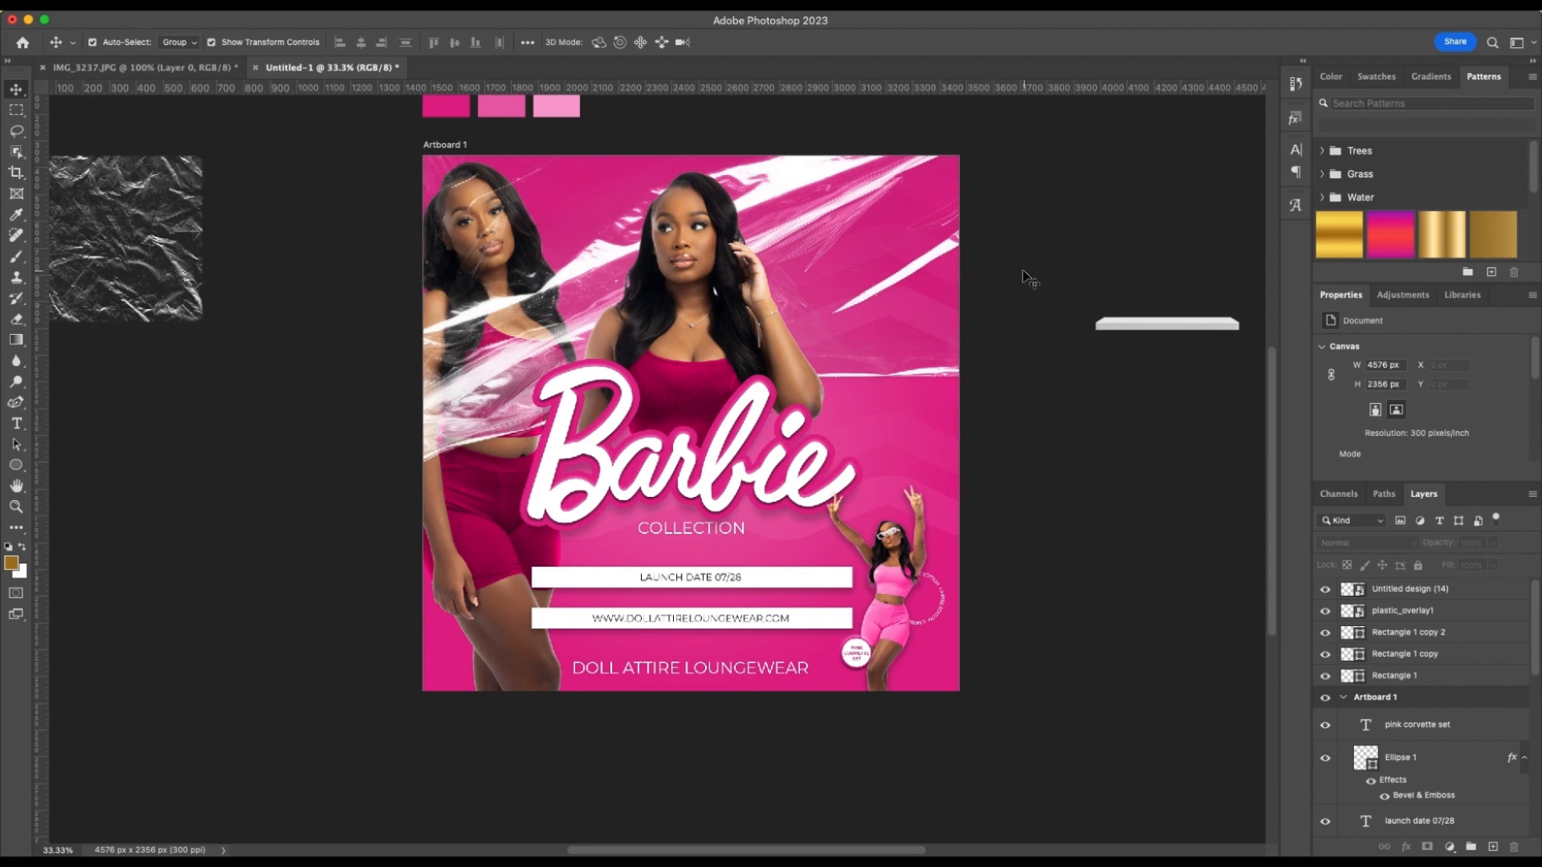
Delete the leftover white 3D bar and the plastic_overlay1 texture lying outside the artboard
scroll(1028, 278, left, 1)
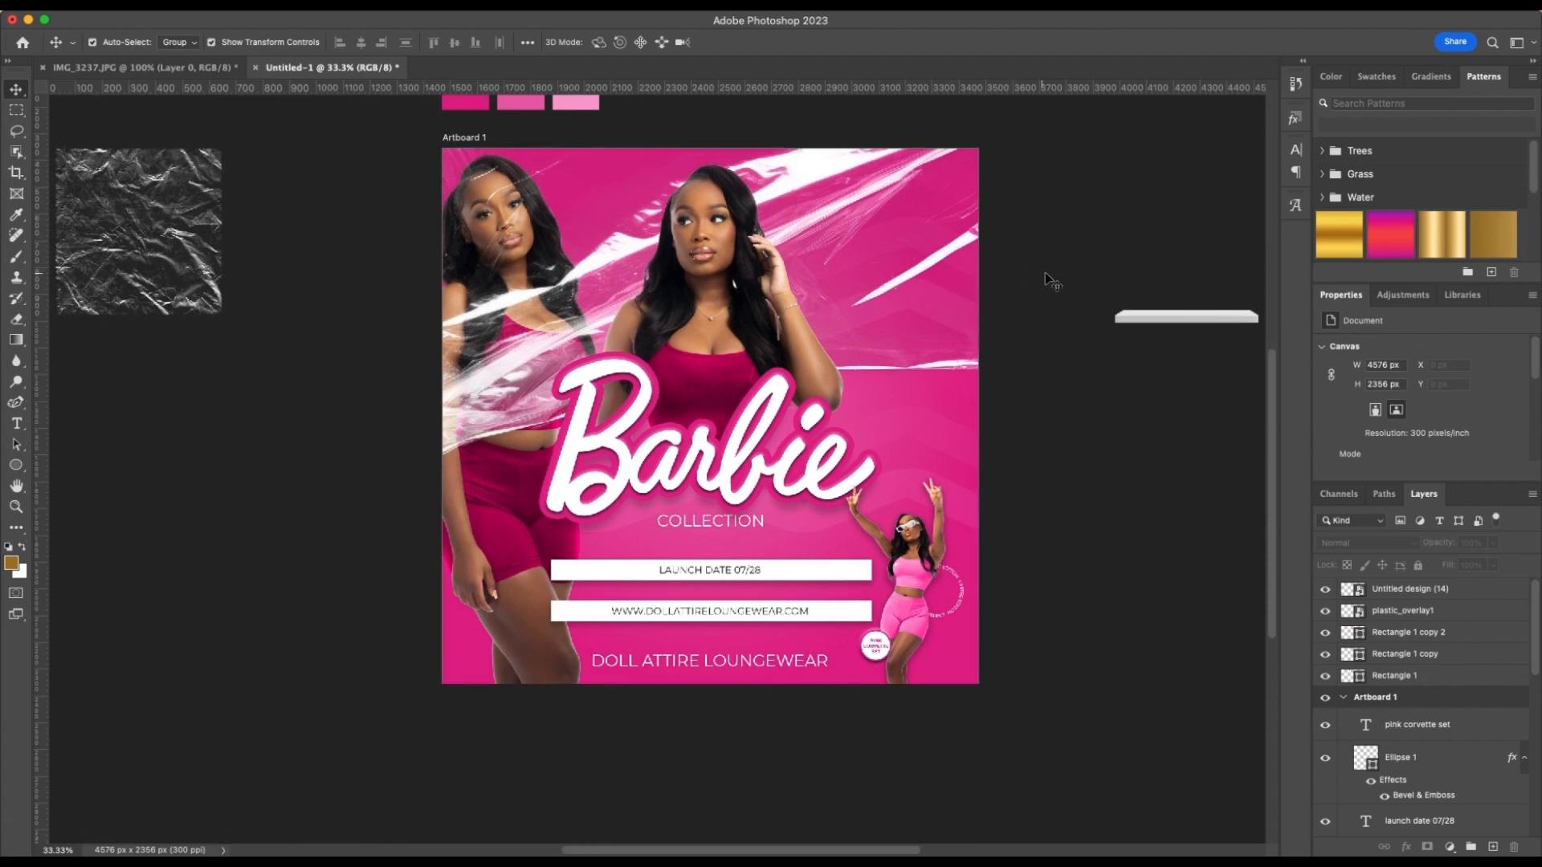
click(1212, 320)
key(Delete)
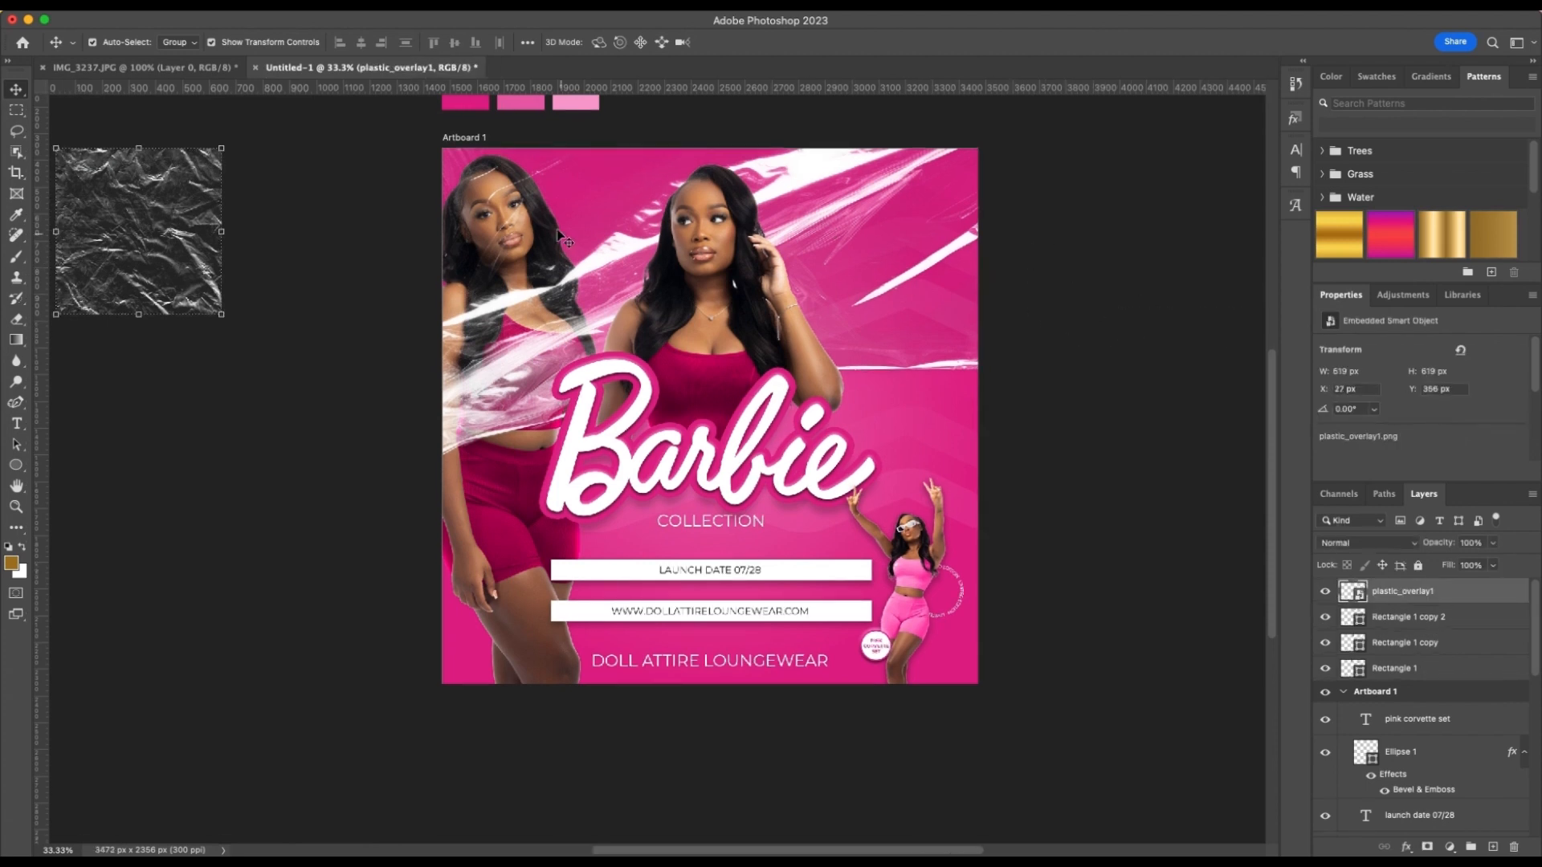
click(190, 209)
click(175, 181)
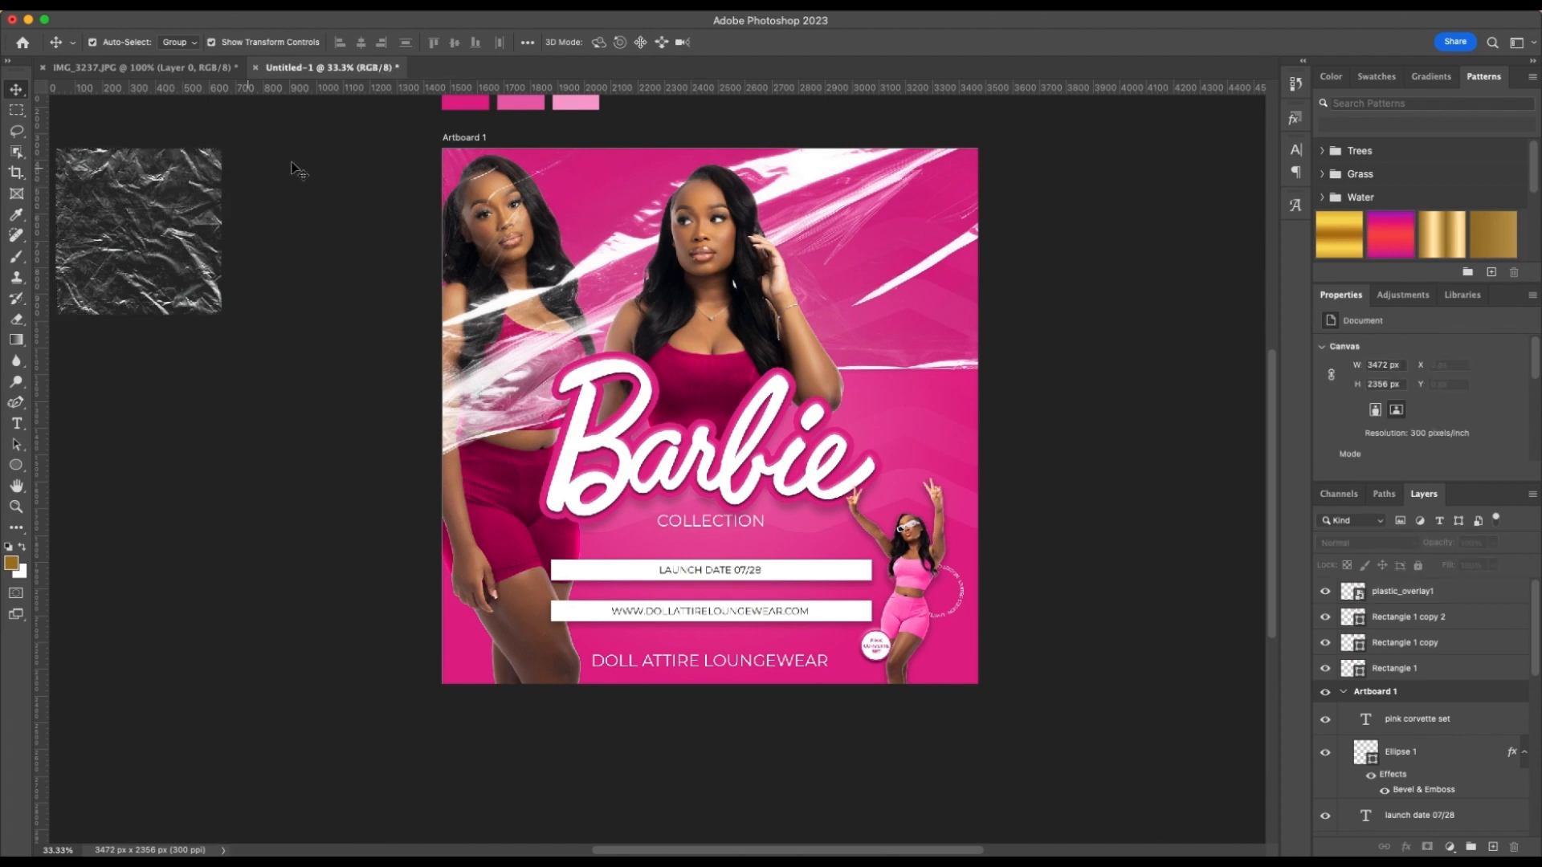
scroll(344, 157, up, 1)
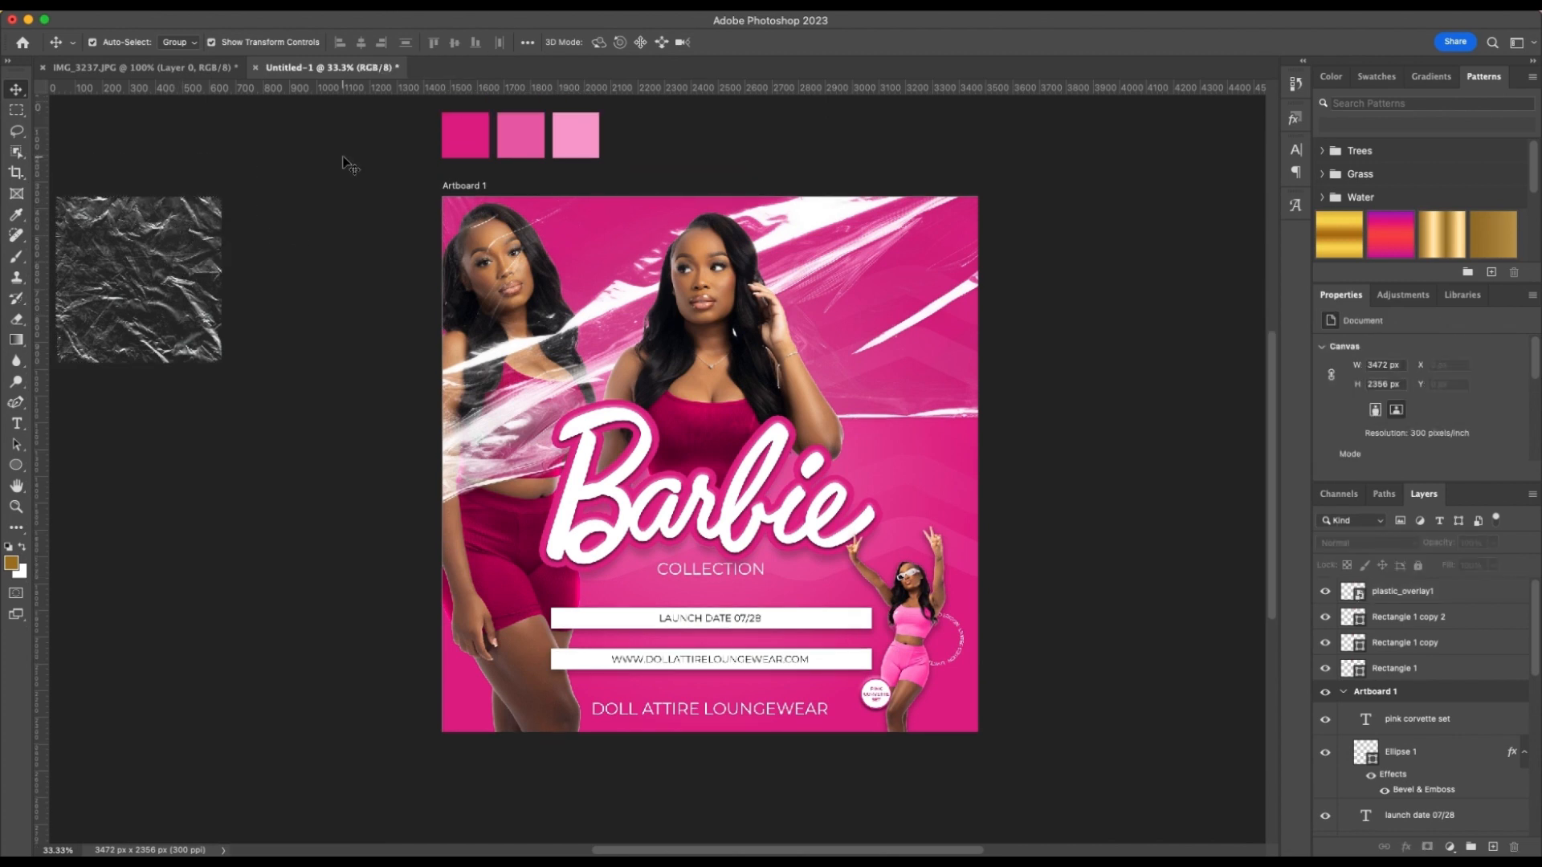
click(1496, 598)
key(Delete)
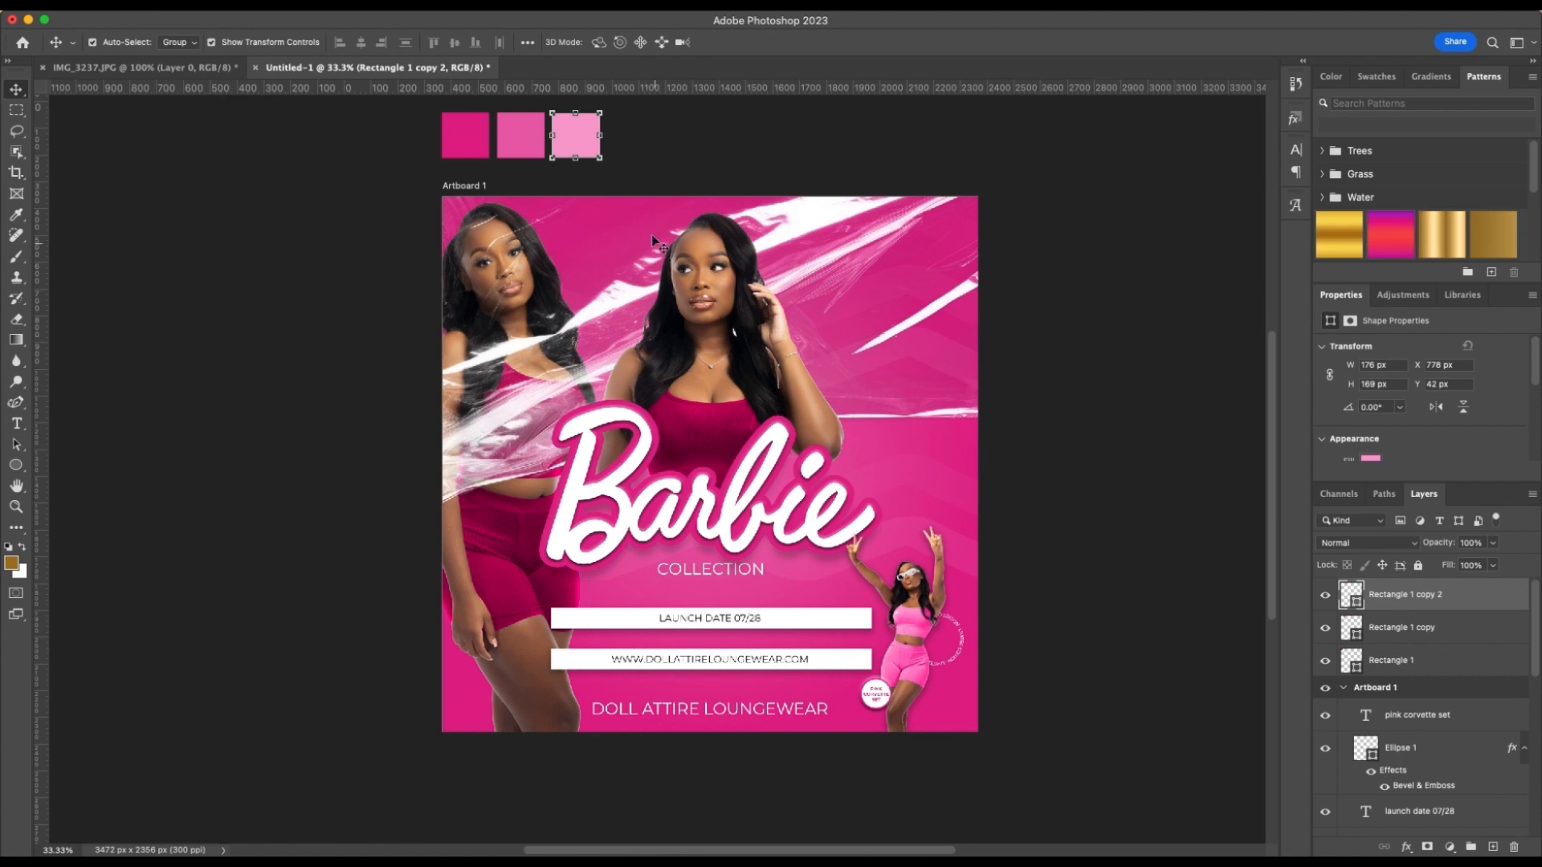
click(435, 133)
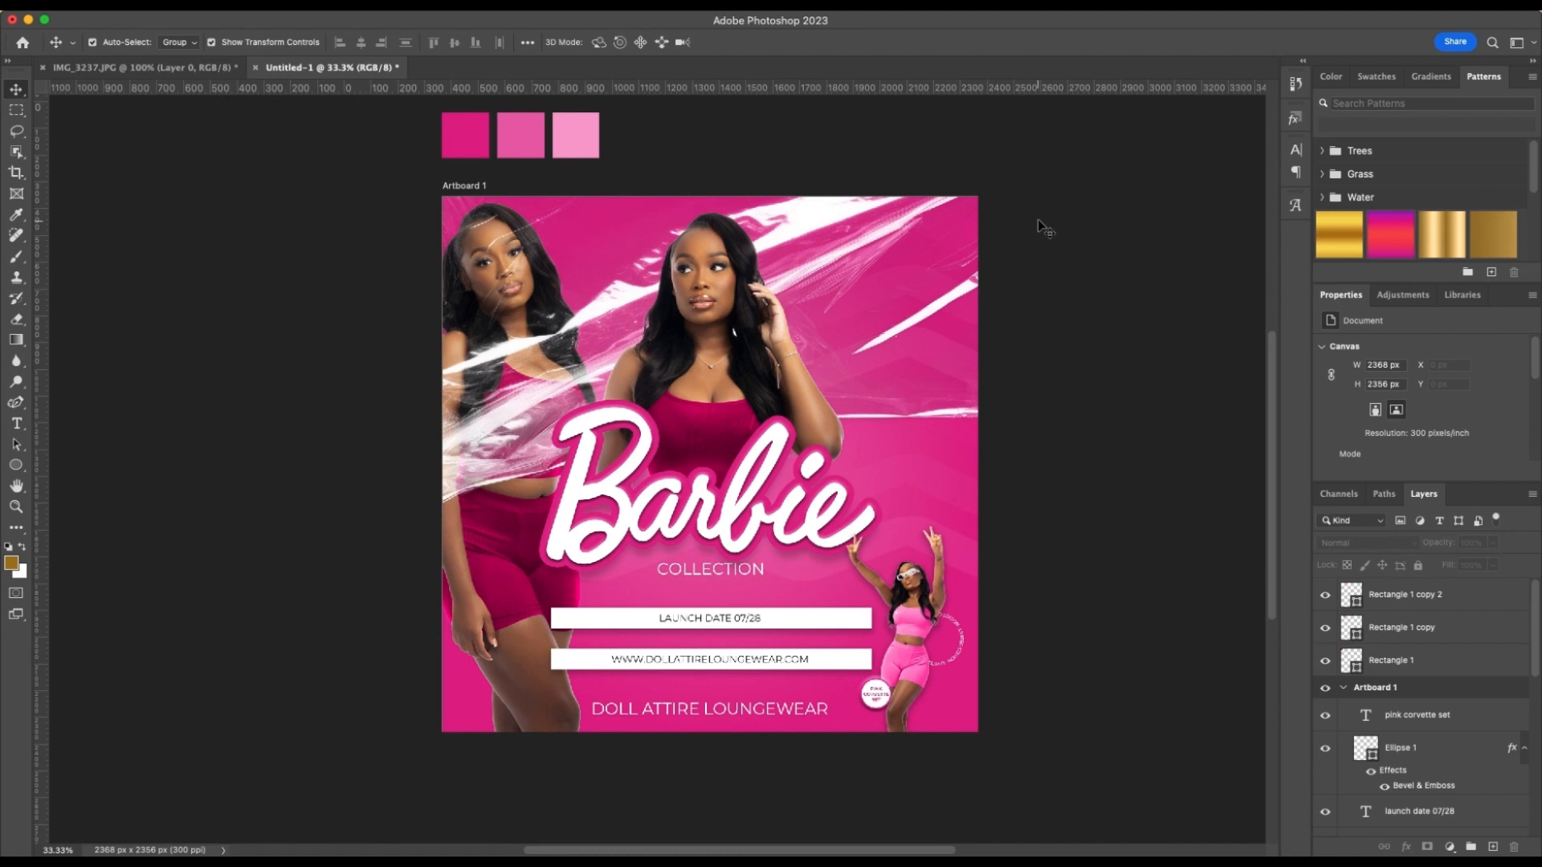
scroll(1038, 219, down, 1)
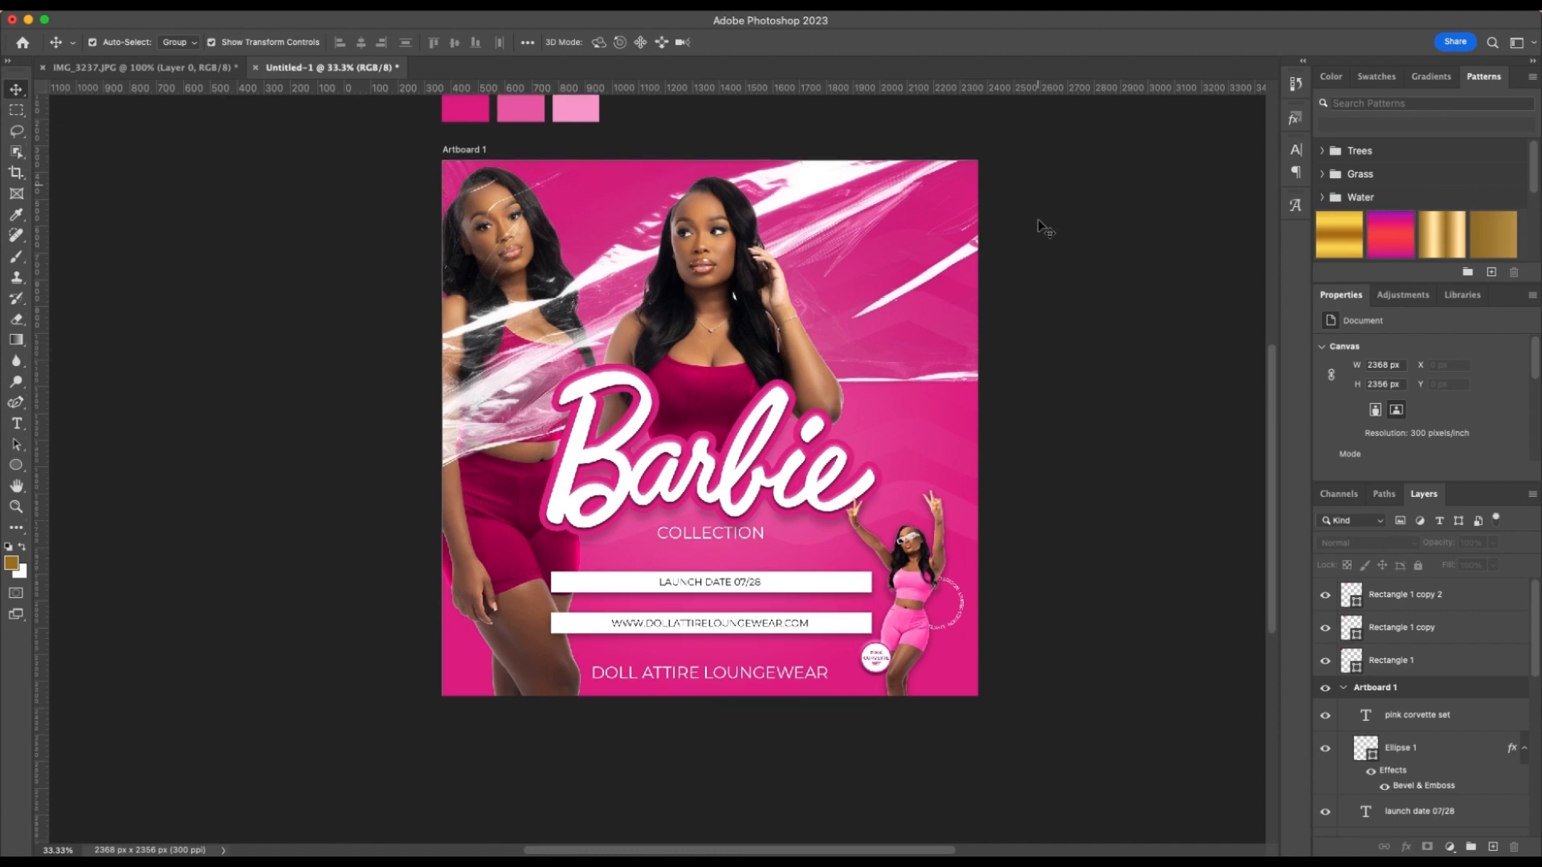